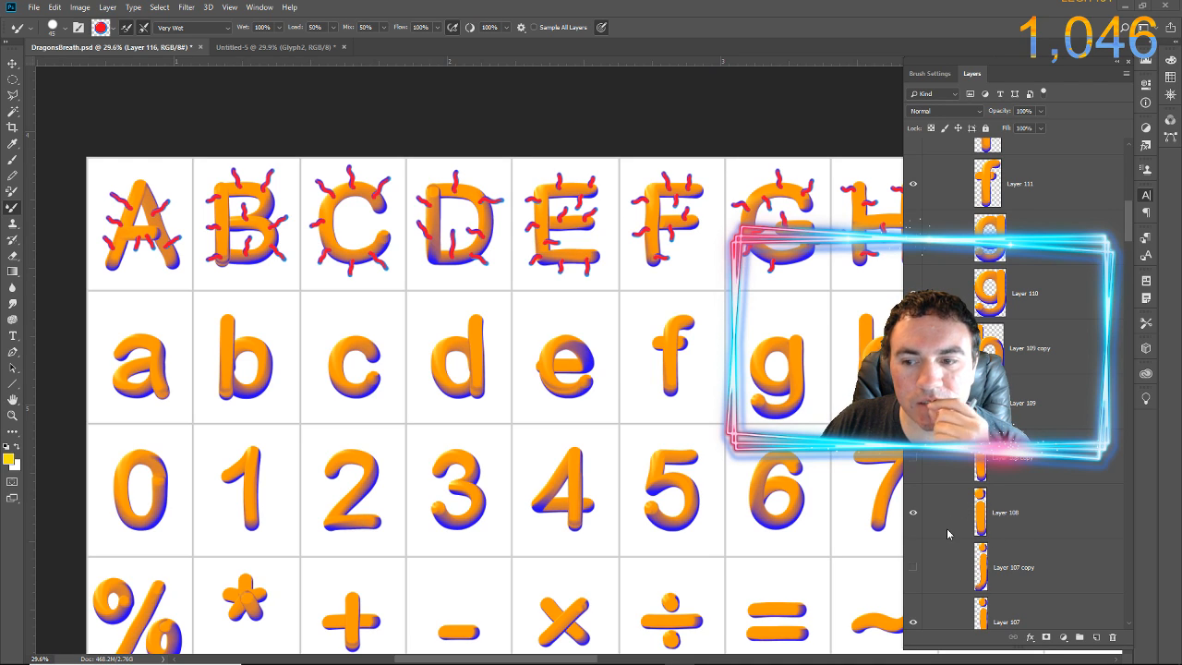
Hide the duplicate layers of lowercase k, l and m (Layer 106 copy, Layer 105 copy and Layer 104 copy)
scroll(938, 534, down, 1)
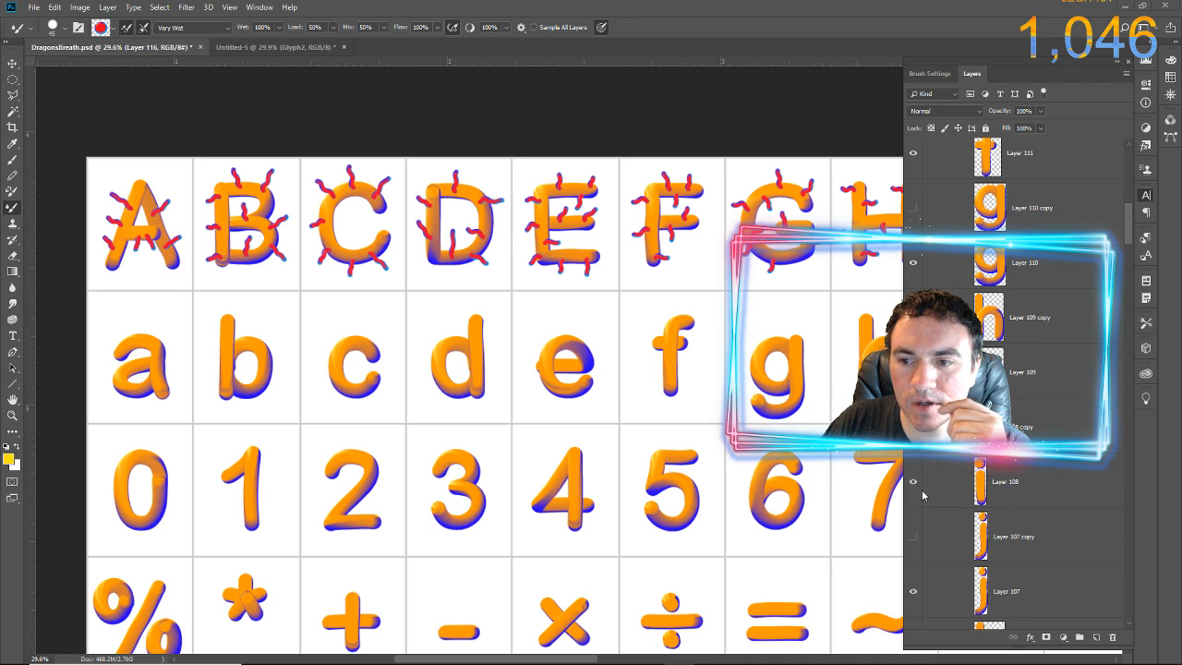
scroll(921, 545, down, 1)
scroll(922, 549, down, 3)
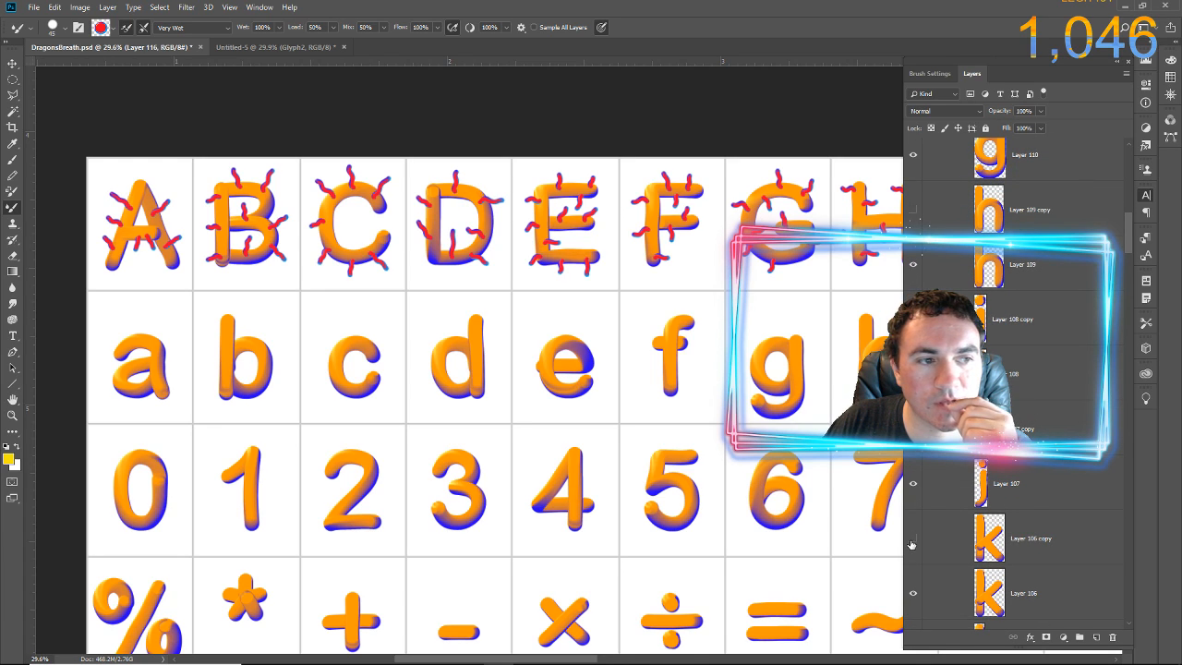
scroll(912, 550, down, 3)
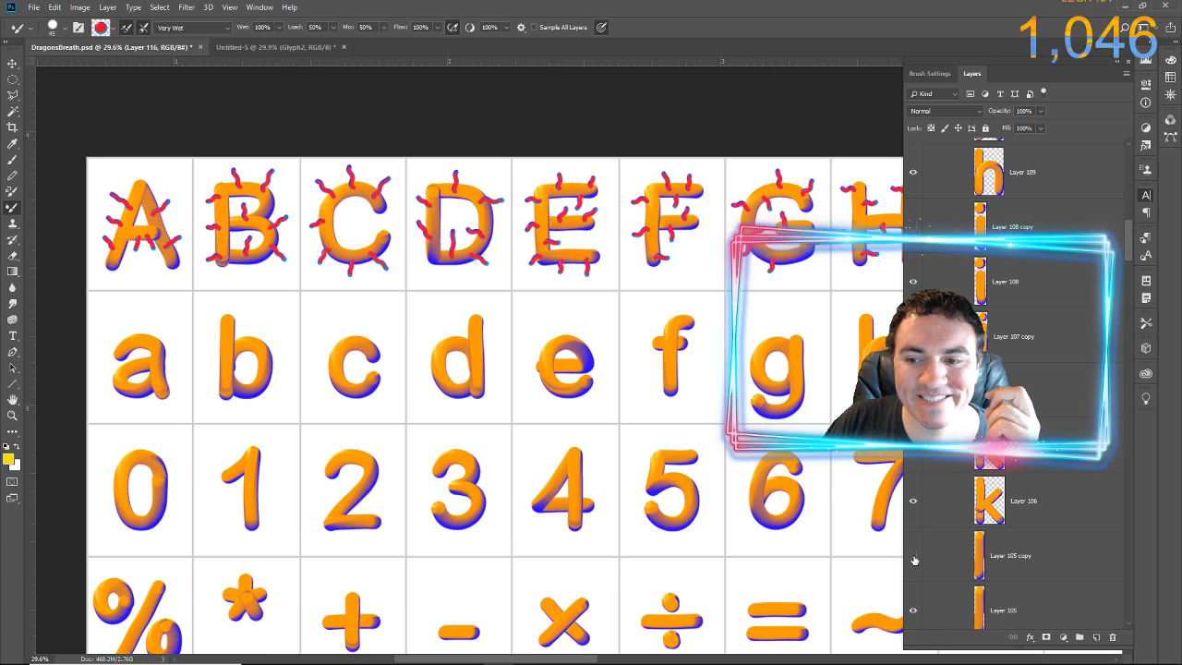
scroll(913, 557, down, 5)
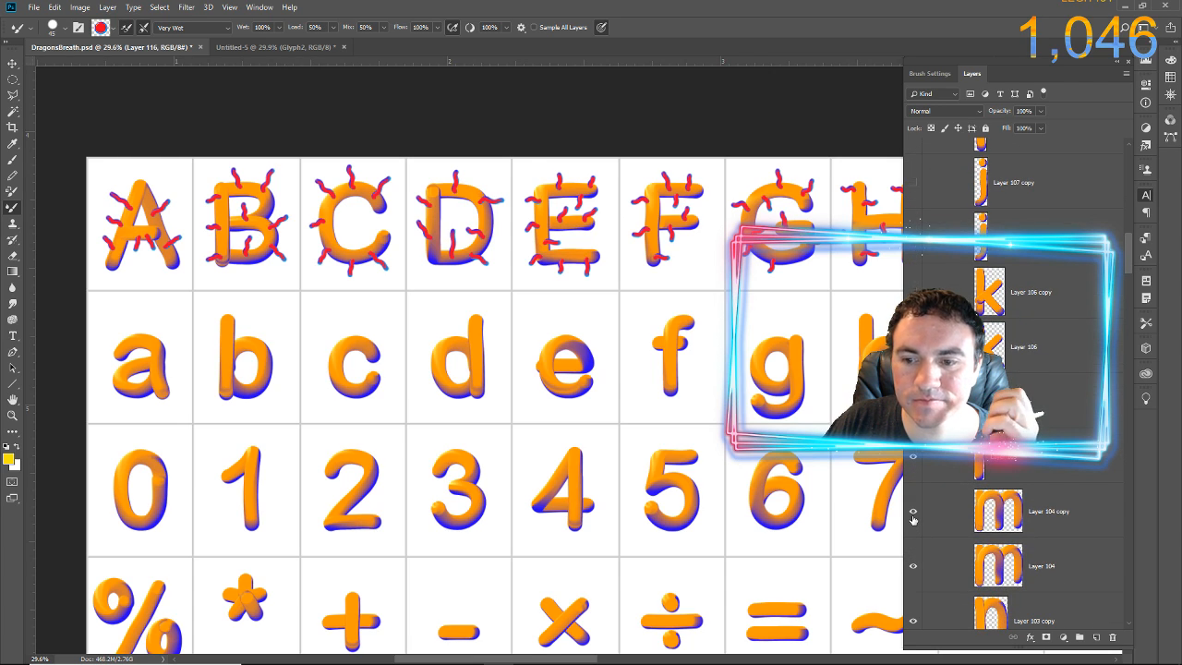
scroll(913, 540, down, 4)
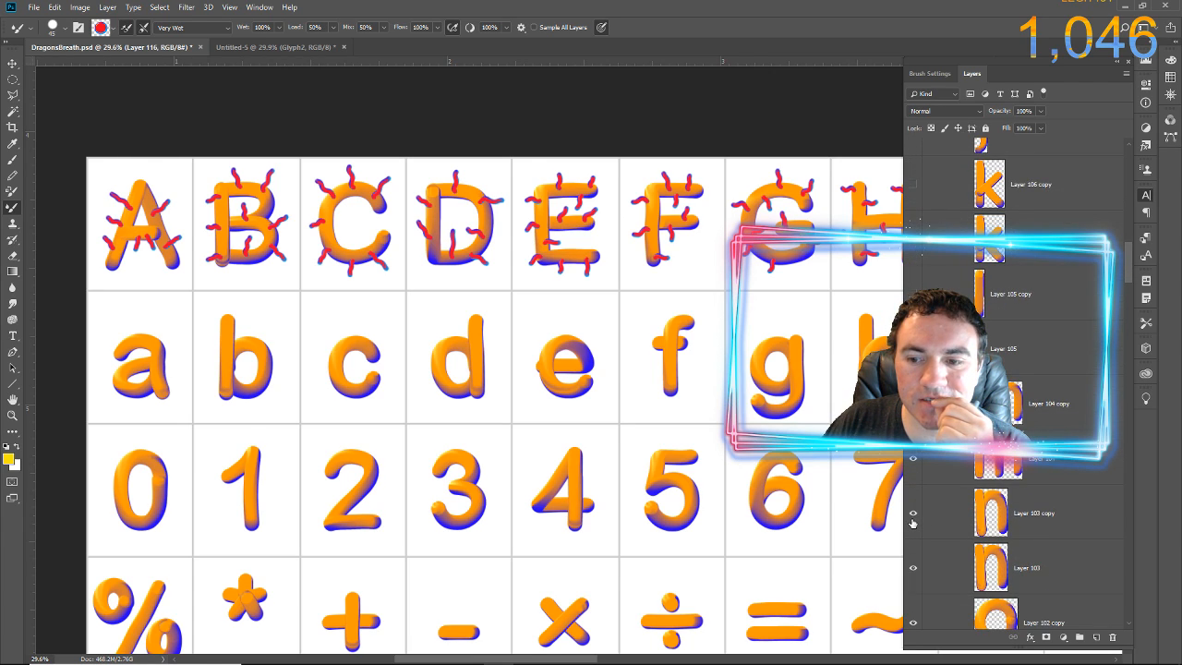
Hide the duplicate layers of lowercase n through s (Layer 103 copy down to Layer 98 copy)
click(914, 518)
scroll(917, 557, down, 1)
scroll(917, 557, down, 9)
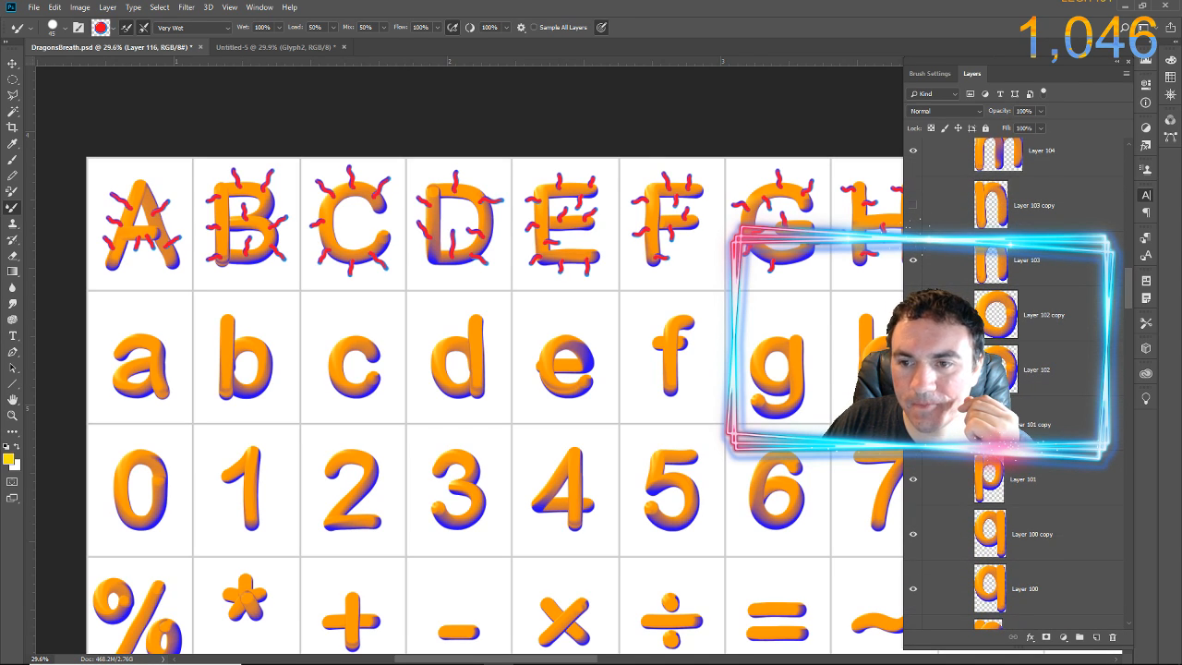
click(912, 536)
scroll(913, 535, down, 11)
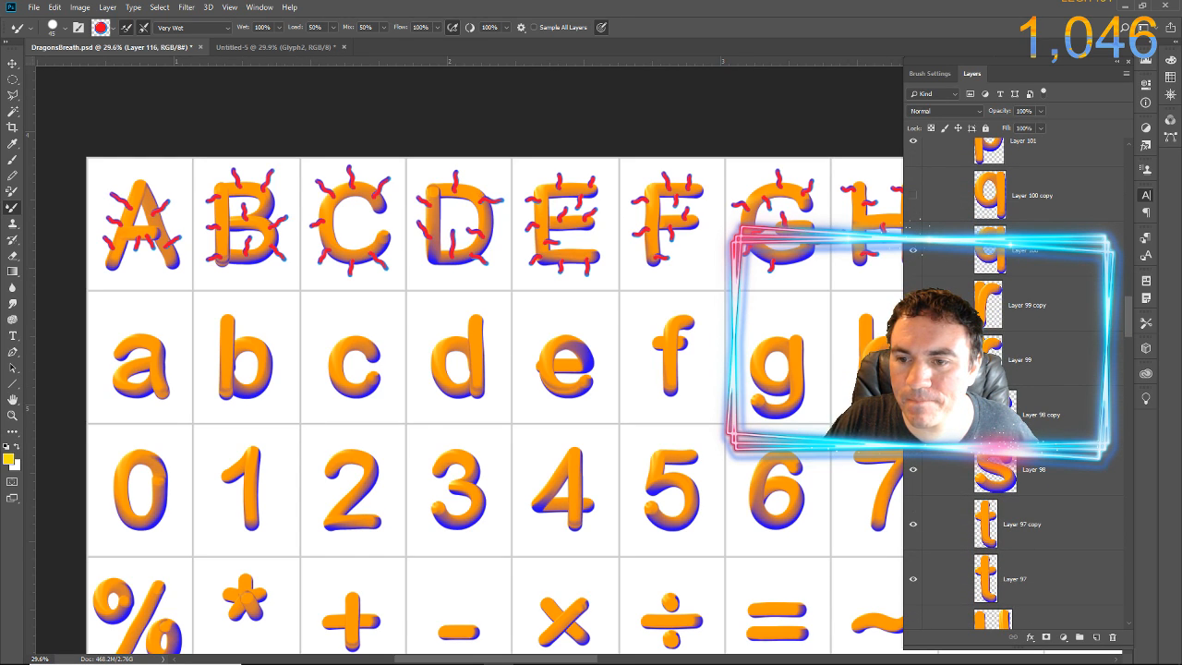
Hide the duplicate layers of lowercase t, u and v (Layer 97 copy, Layer 96 copy and Layer 95 copy)
scroll(917, 536, down, 4)
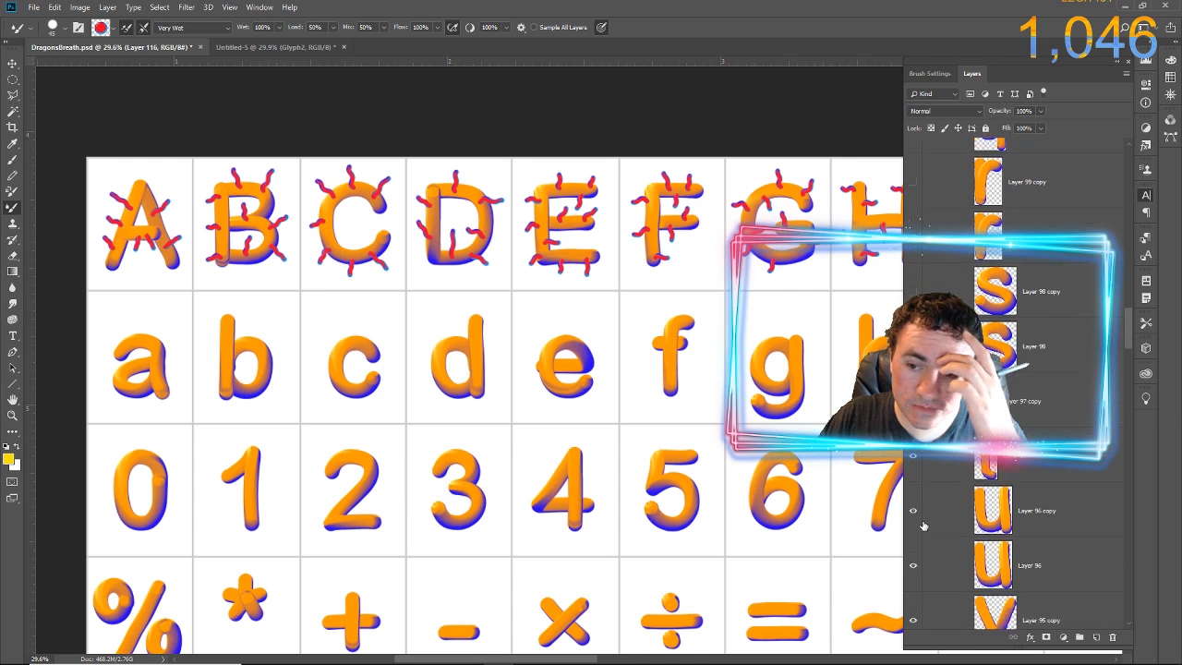
scroll(923, 526, down, 1)
scroll(920, 531, down, 2)
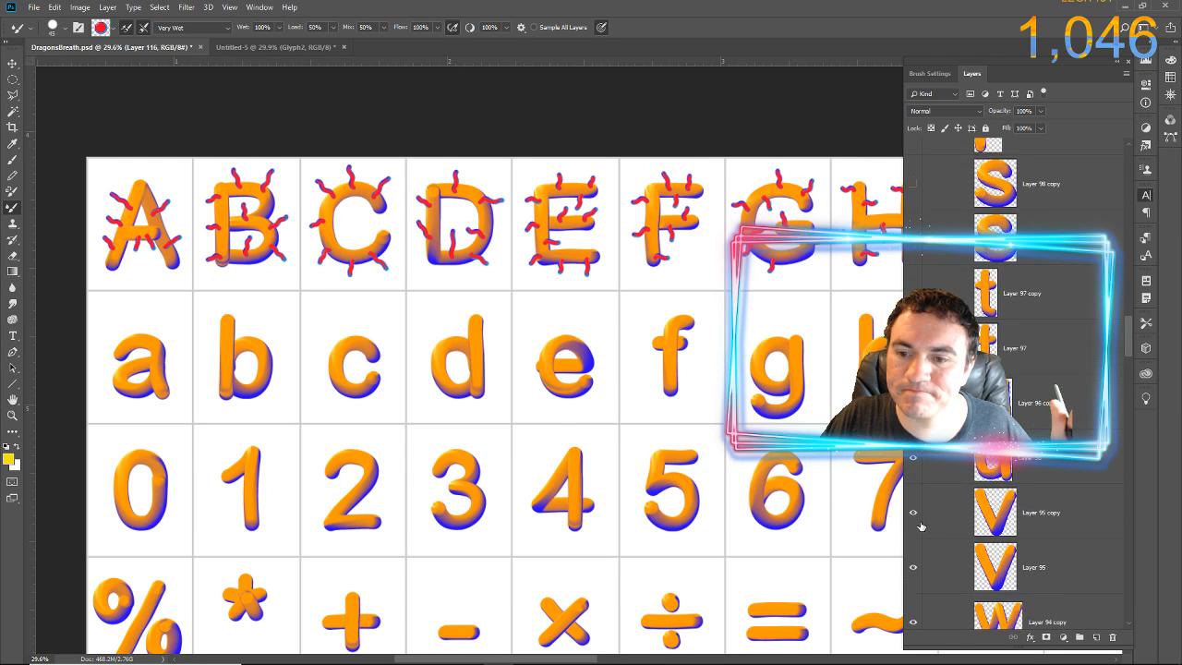
scroll(921, 525, down, 1)
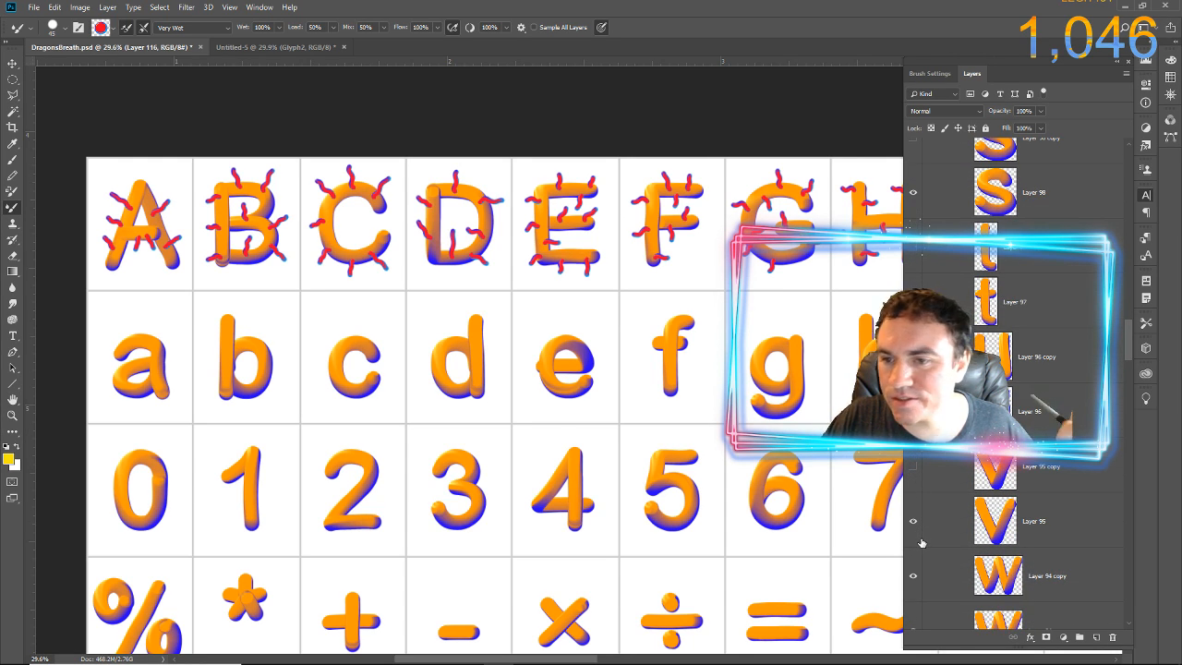
Hide the duplicate layers of lowercase w, x, y and z (Layer 94 copy down to Layer 91 copy)
scroll(914, 568, down, 3)
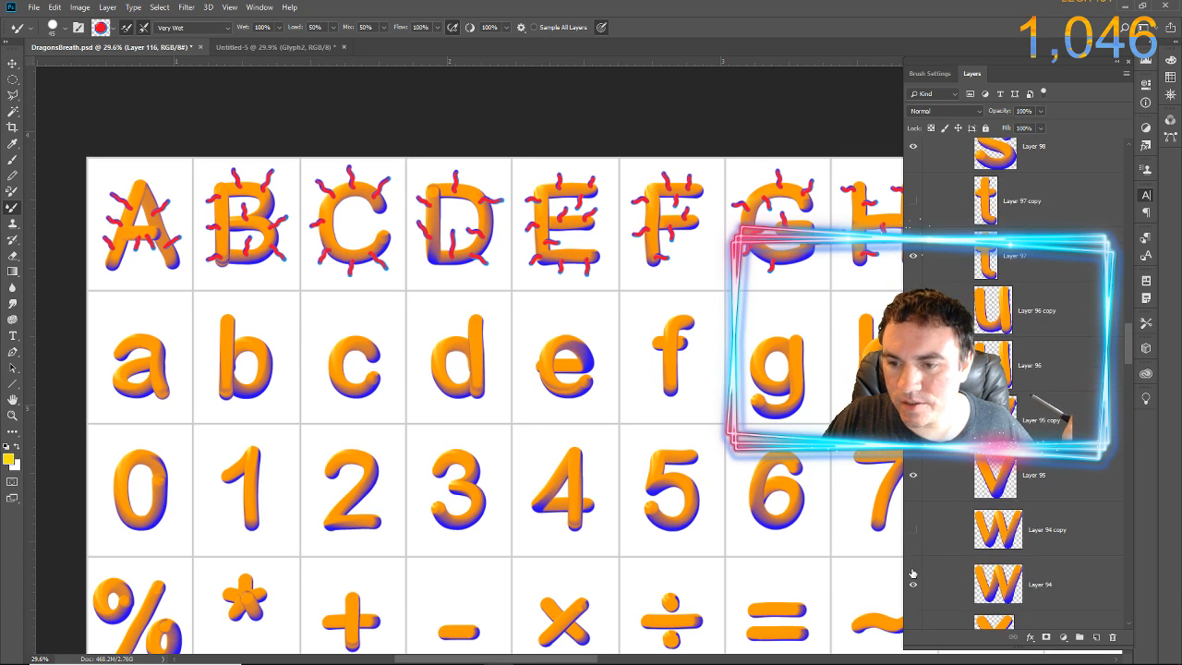
scroll(915, 540, down, 3)
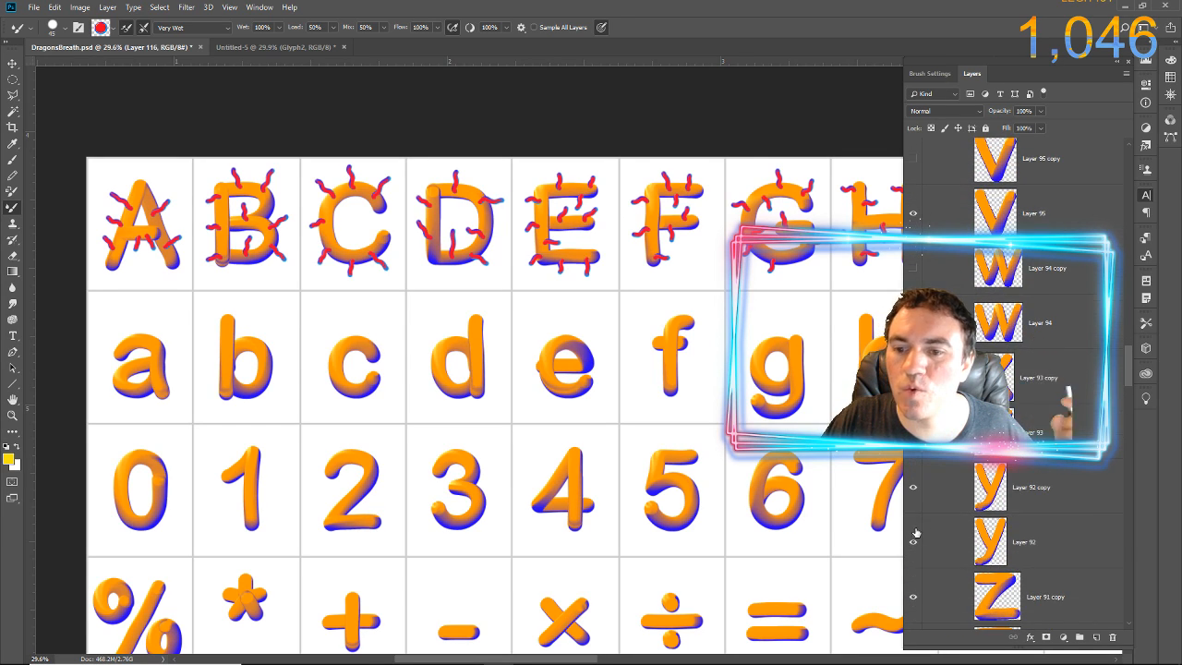
scroll(915, 497, down, 1)
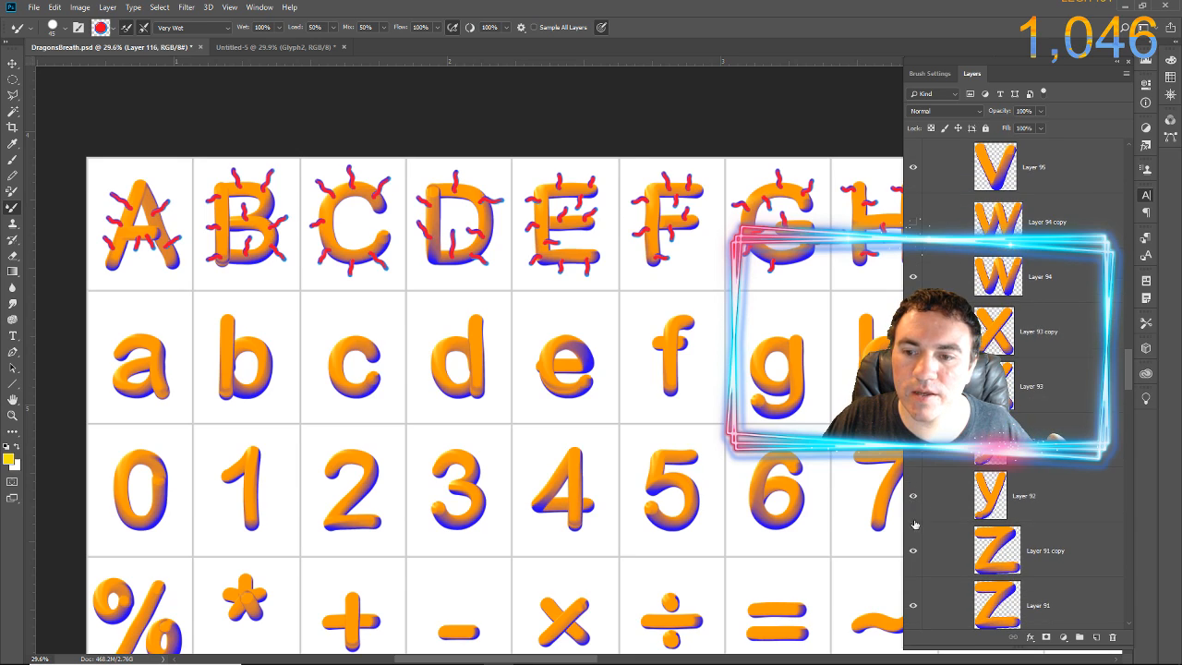
click(914, 552)
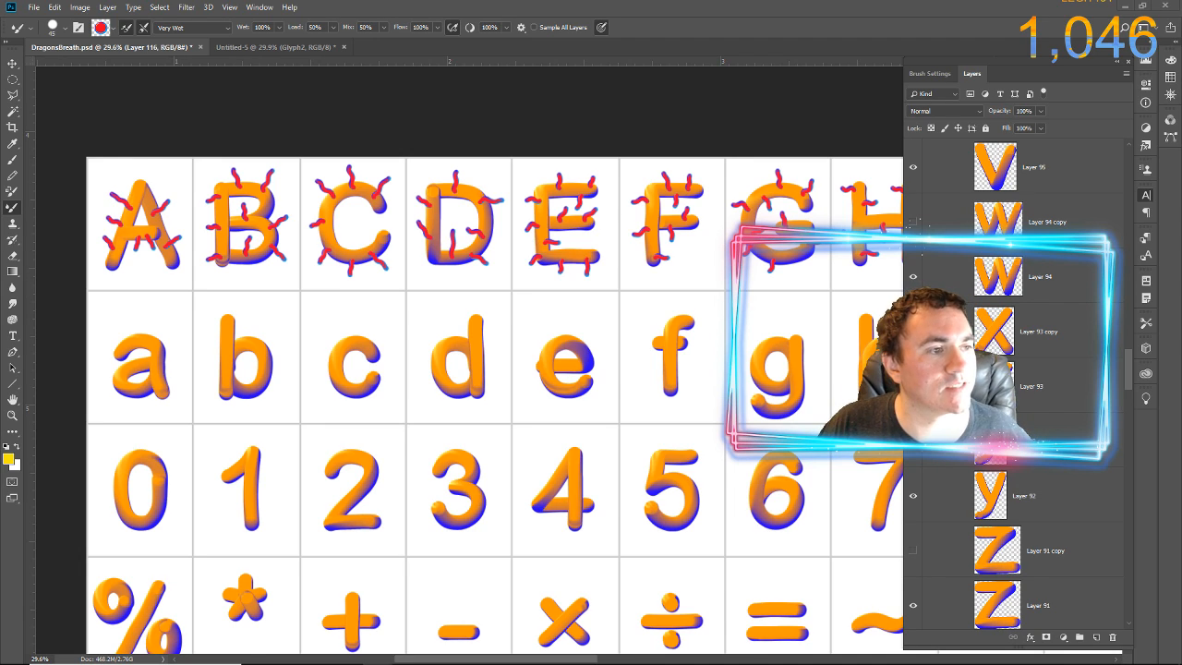
Add a blank layer directly above Layer 116 (lowercase a) and another above Layer 115 (lowercase b) in the LowerCase group
mouse_move(52, 659)
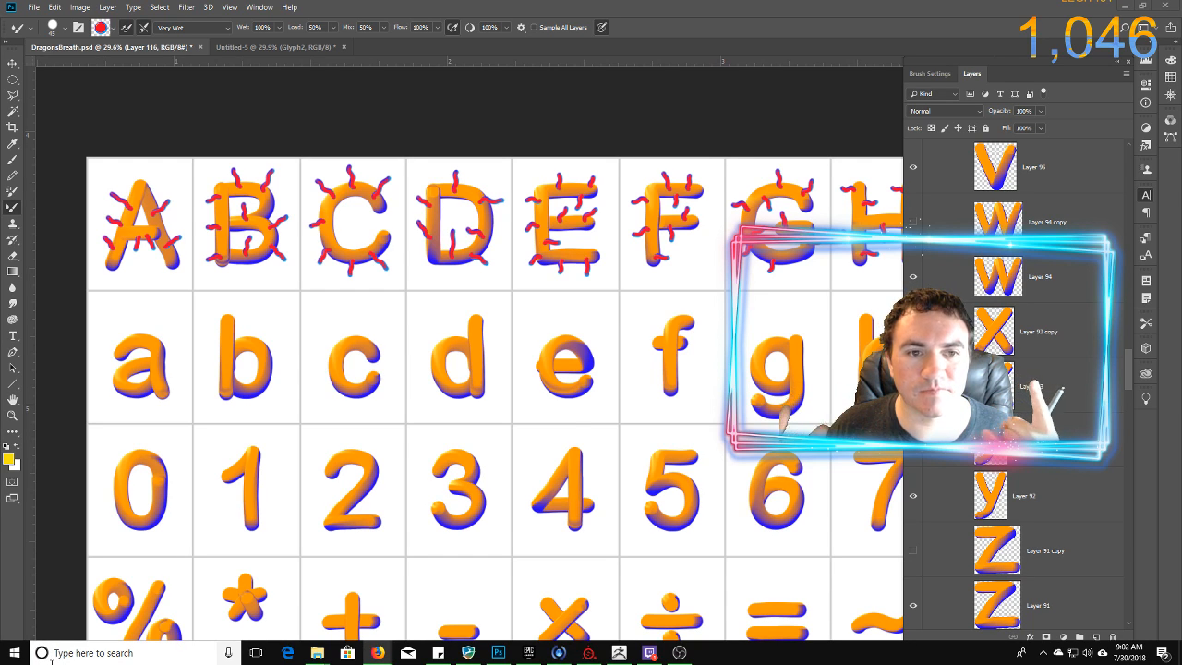
scroll(1071, 277, up, 2)
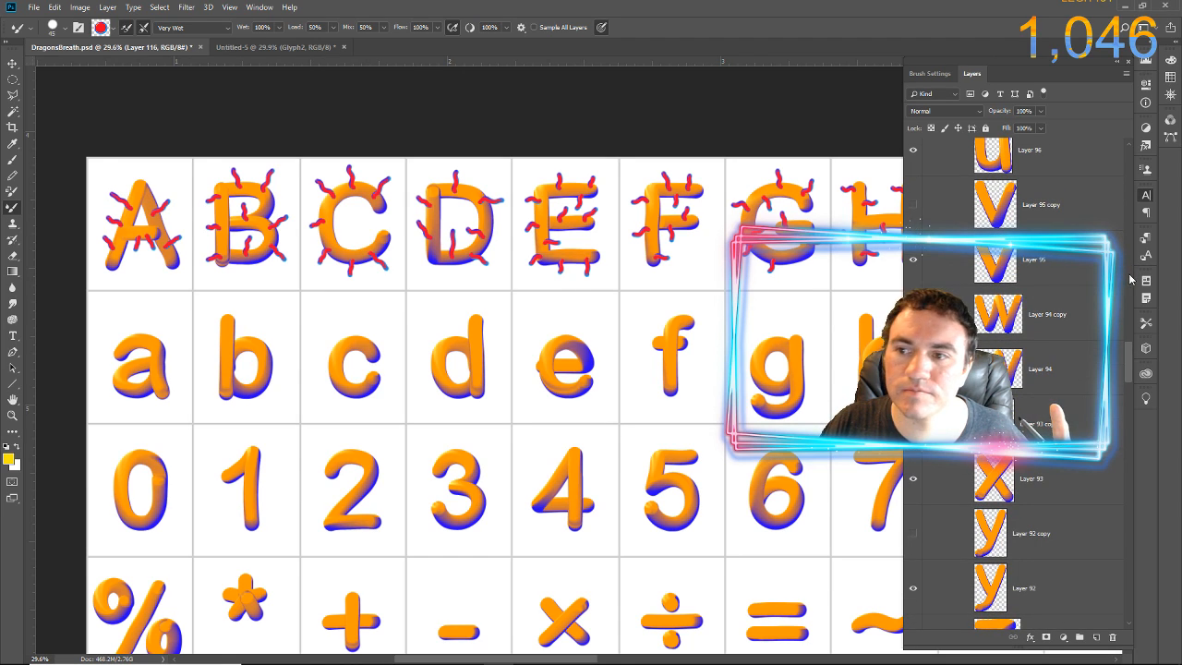
scroll(1122, 258, up, 10)
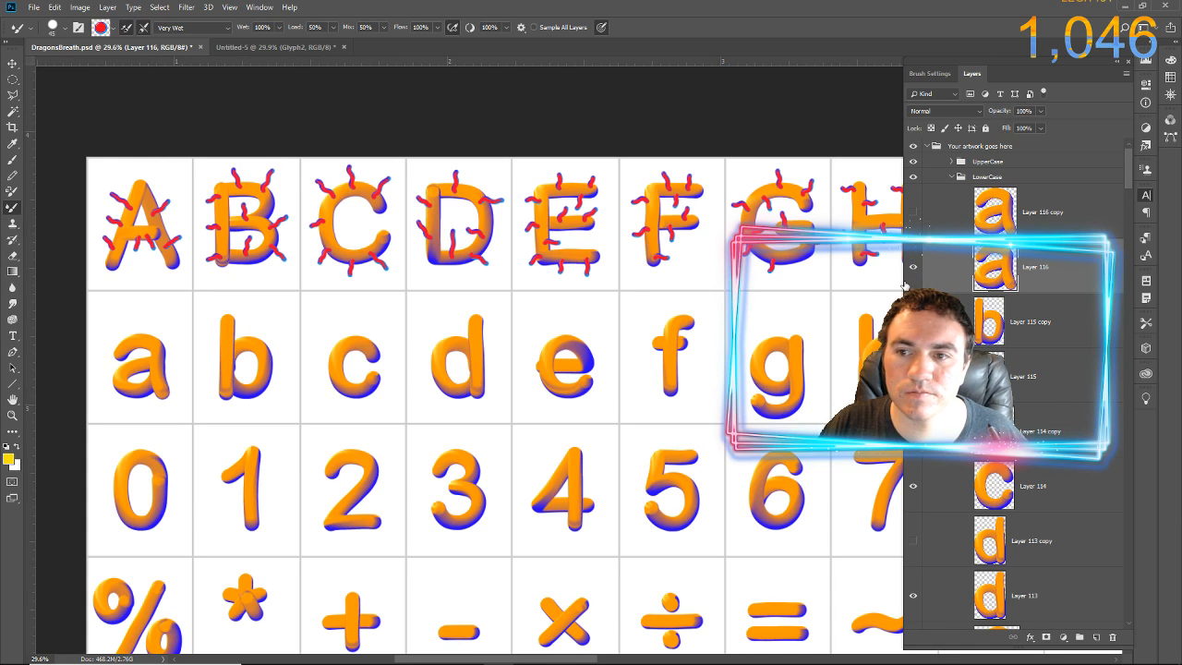
key(ctrl+shift+n)
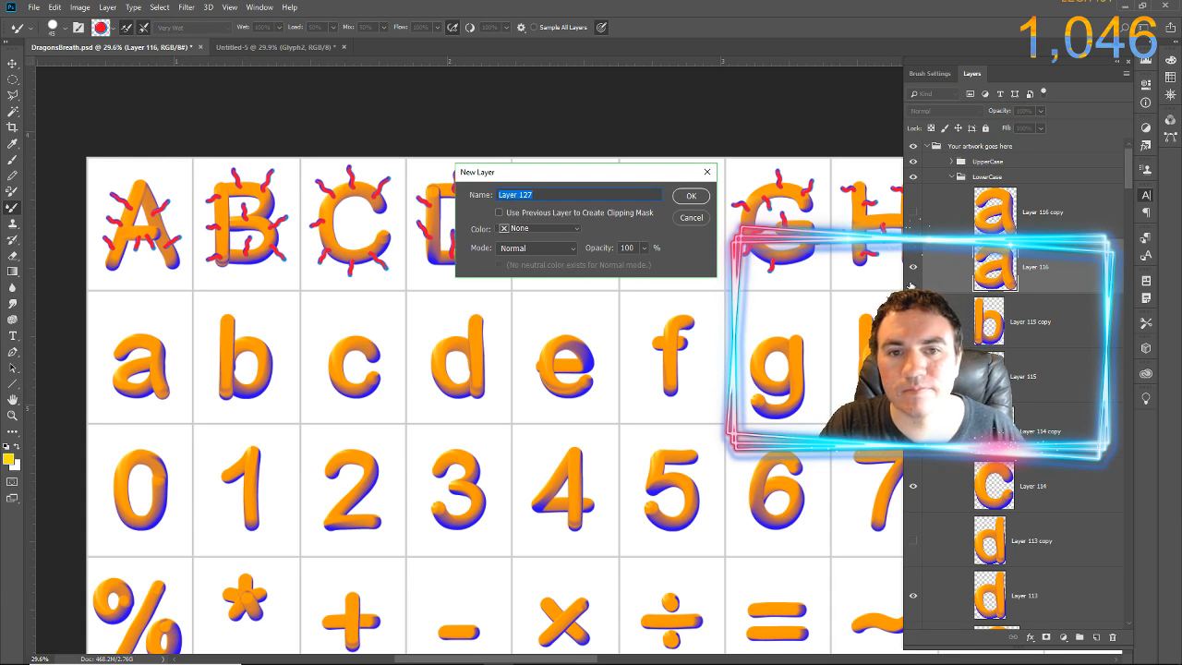
key(Return)
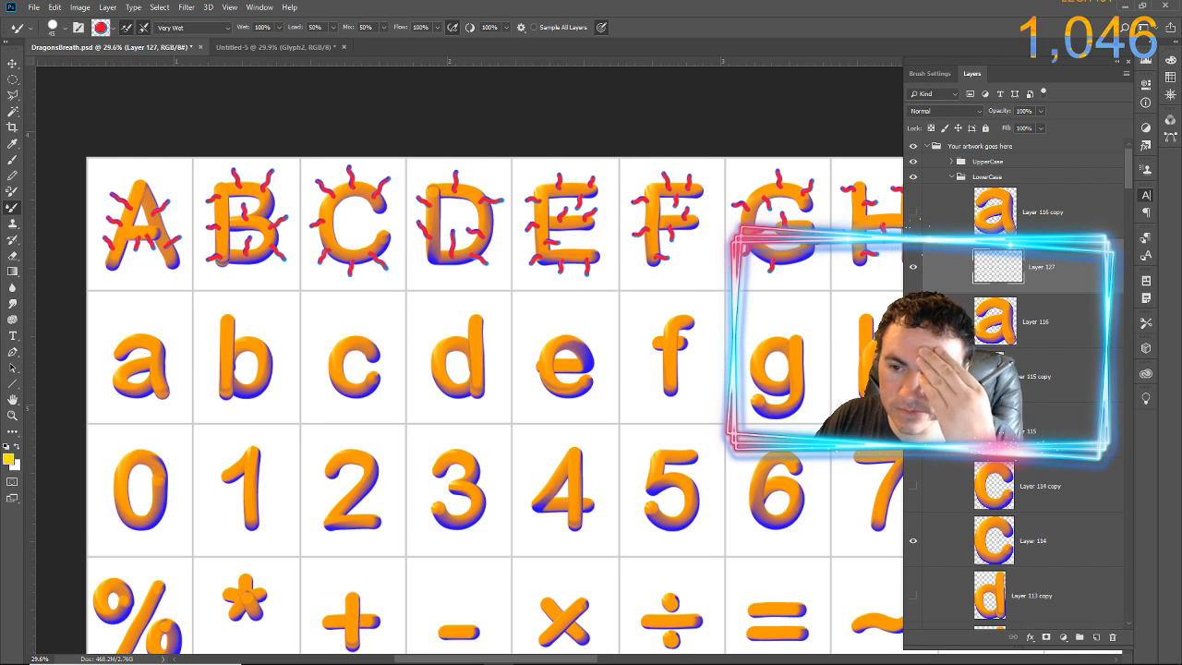
click(1071, 430)
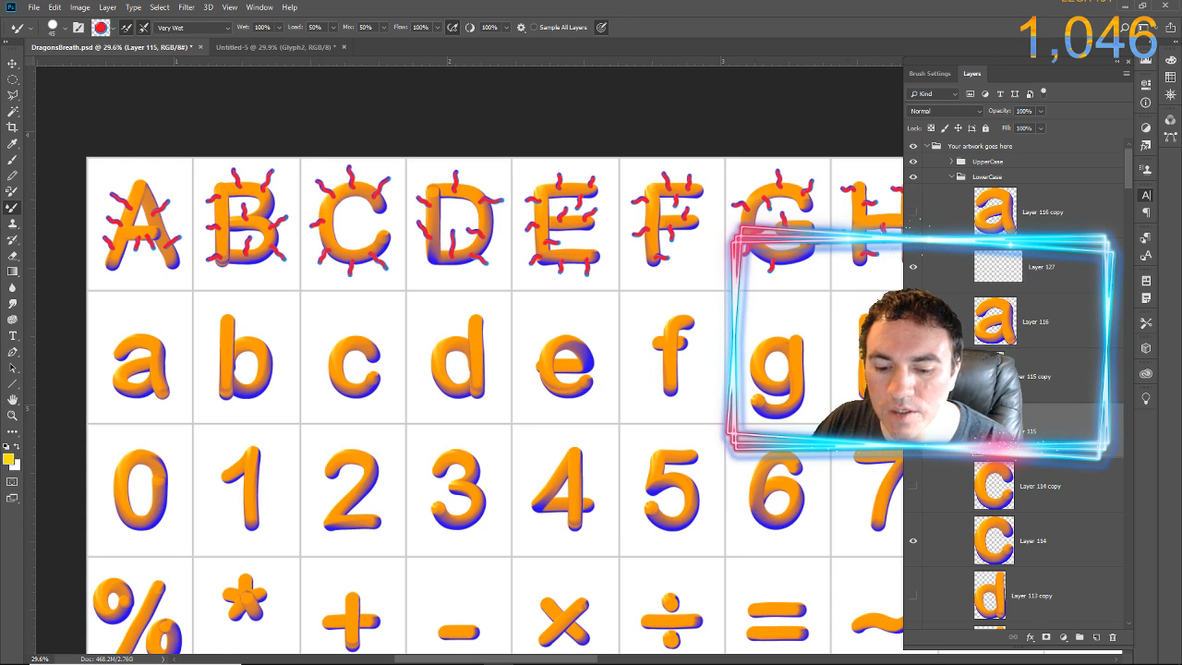
key(ctrl+alt+shift+n)
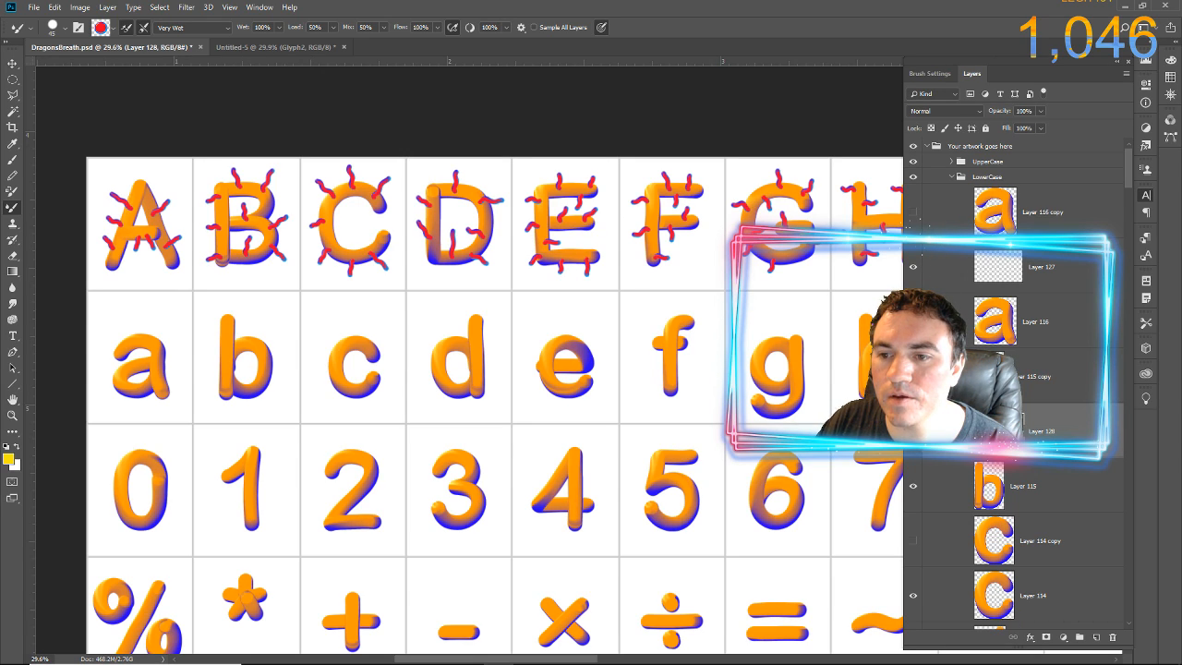
Add a blank layer directly above Layer 114 (lowercase c) and another above Layer 113 (lowercase d)
click(947, 598)
key(ctrl+alt+shift+n)
scroll(946, 599, down, 3)
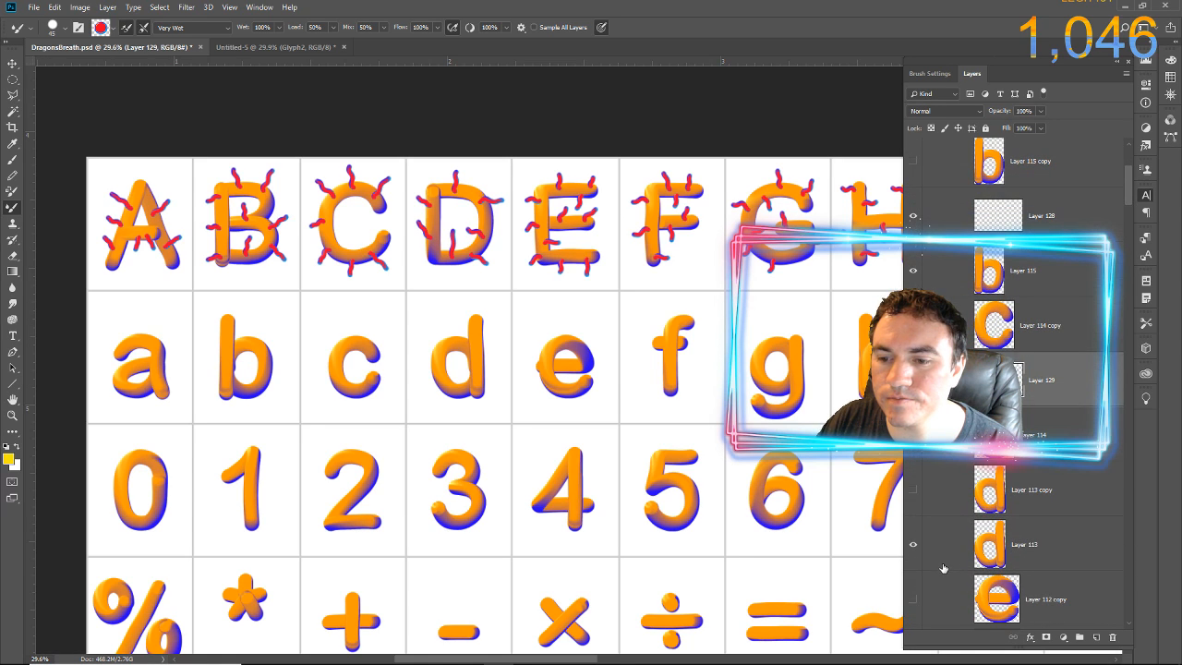
click(947, 541)
key(ctrl+alt+shift+n)
Add one blank layer directly above each of Layer 112, Layer 111 and Layer 110 (lowercase e, f and g)
scroll(948, 542, down, 6)
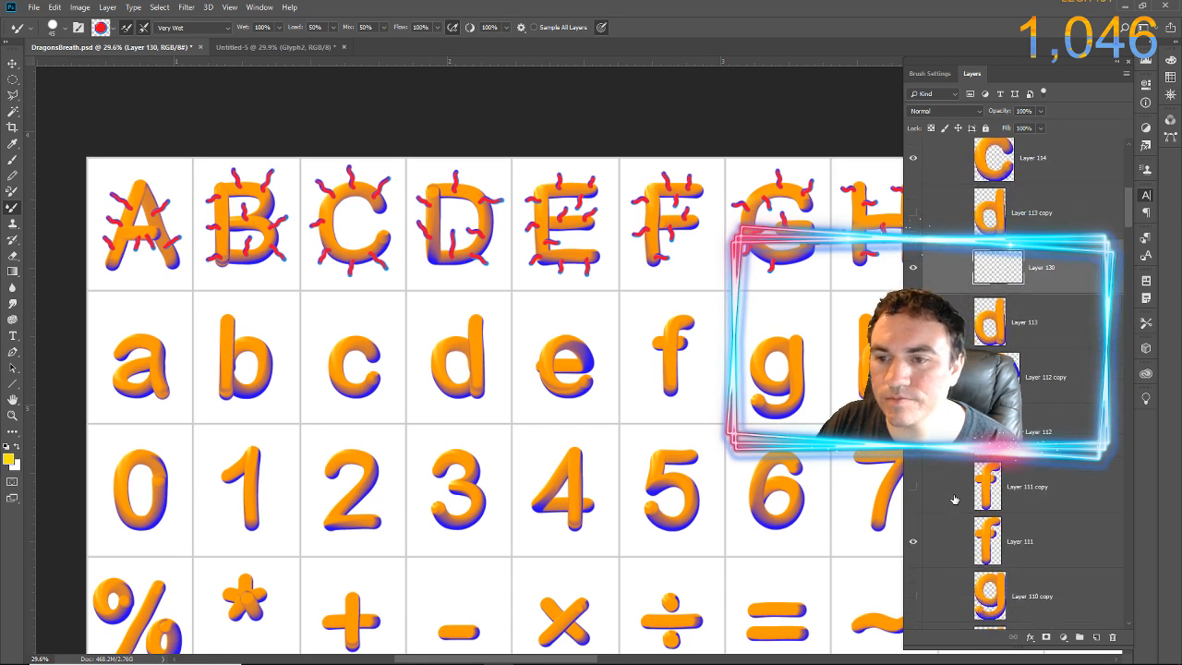
click(942, 309)
key(ctrl+alt+shift+n)
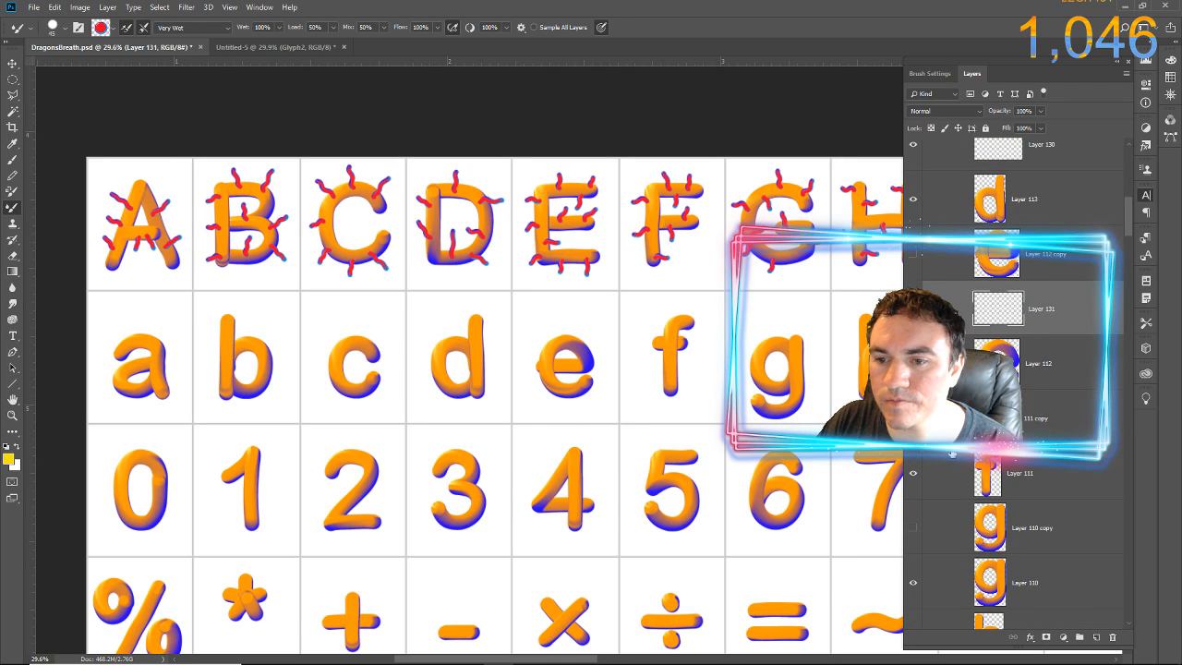
click(942, 473)
key(ctrl+alt+shift+n)
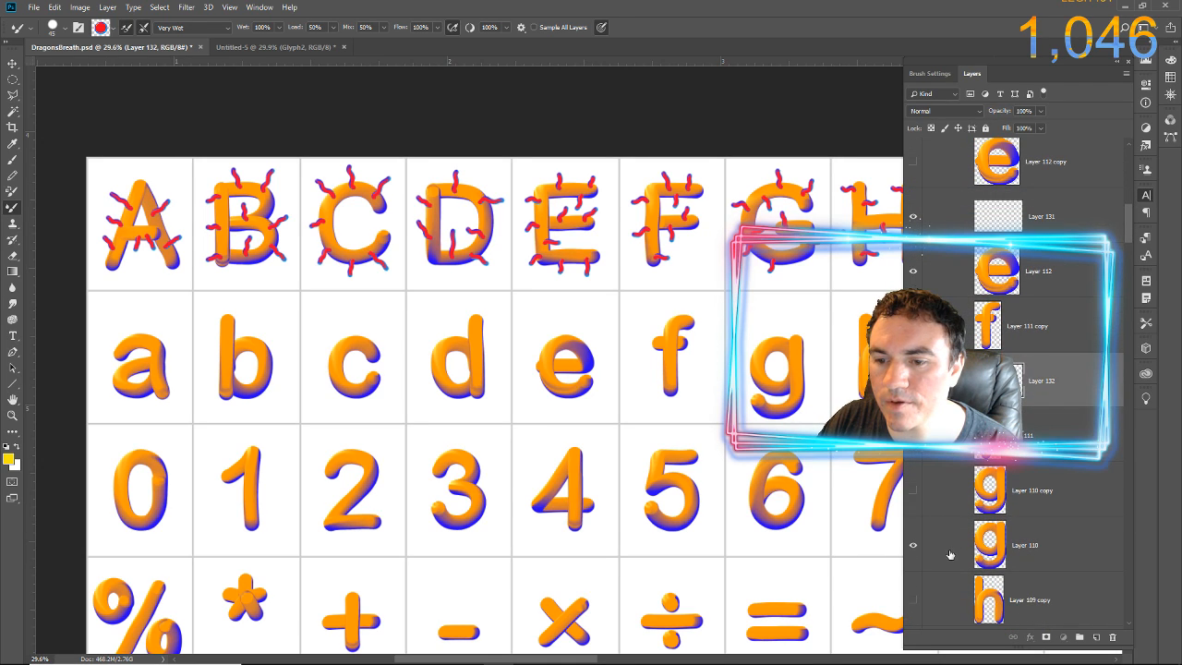
click(950, 552)
key(ctrl+alt+shift+n)
Add one blank layer directly above each of Layer 109, Layer 108 and Layer 107 (lowercase h, i and j)
click(950, 464)
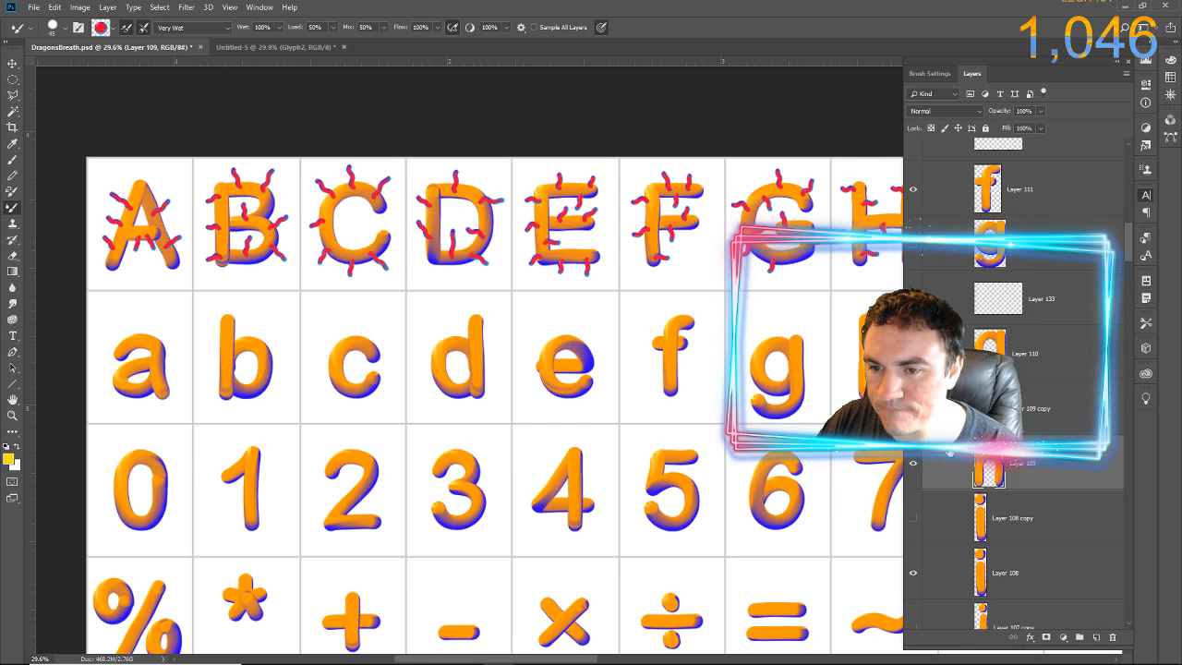
key(ctrl+alt+shift+n)
click(950, 465)
key(ctrl+alt+shift+n)
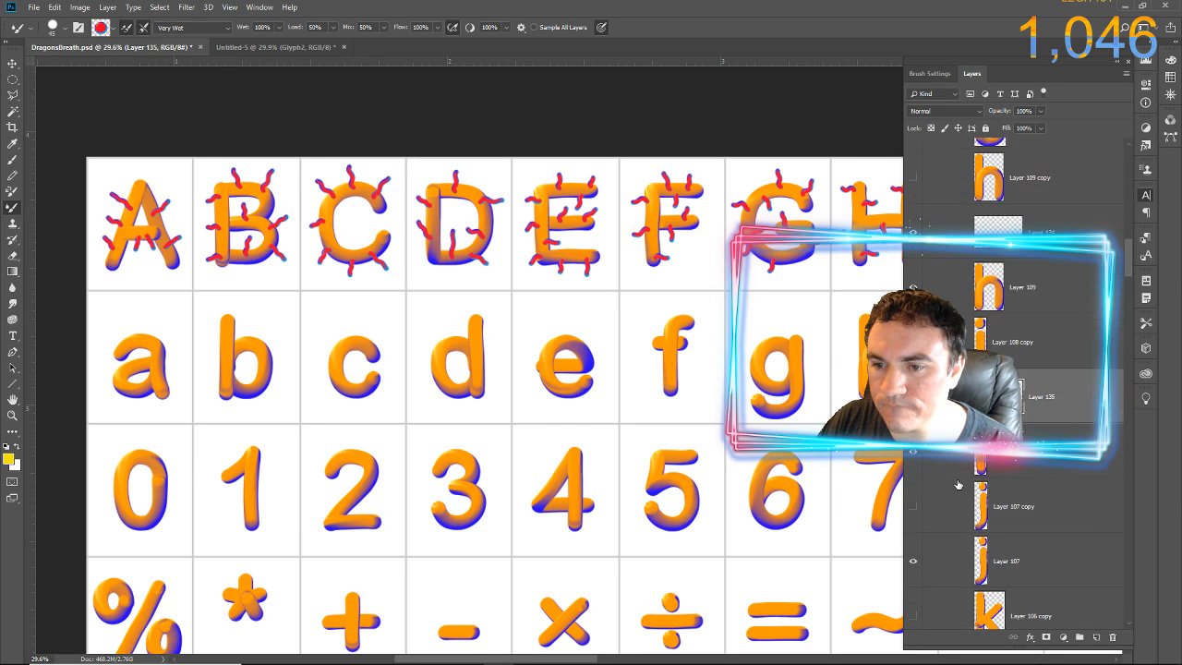
click(955, 514)
key(ctrl+alt+shift+n)
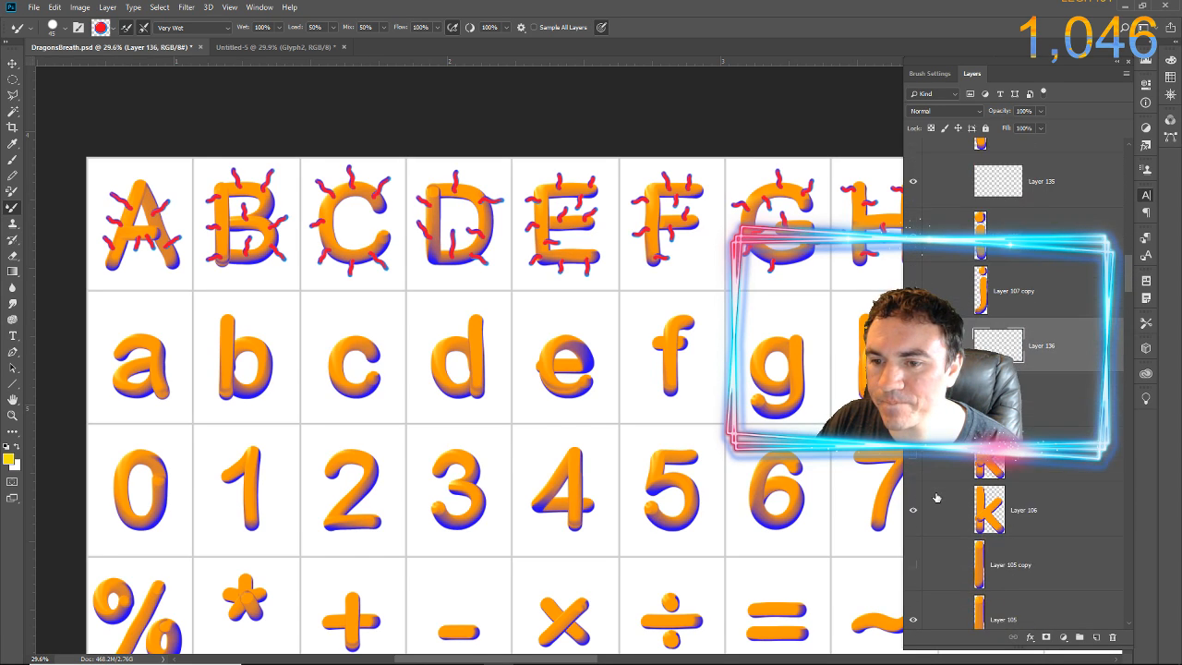
Add a blank layer directly above Layer 106 (lowercase k) and another above Layer 105 (lowercase l)
click(944, 506)
key(ctrl+alt+shift+n)
scroll(944, 505, down, 4)
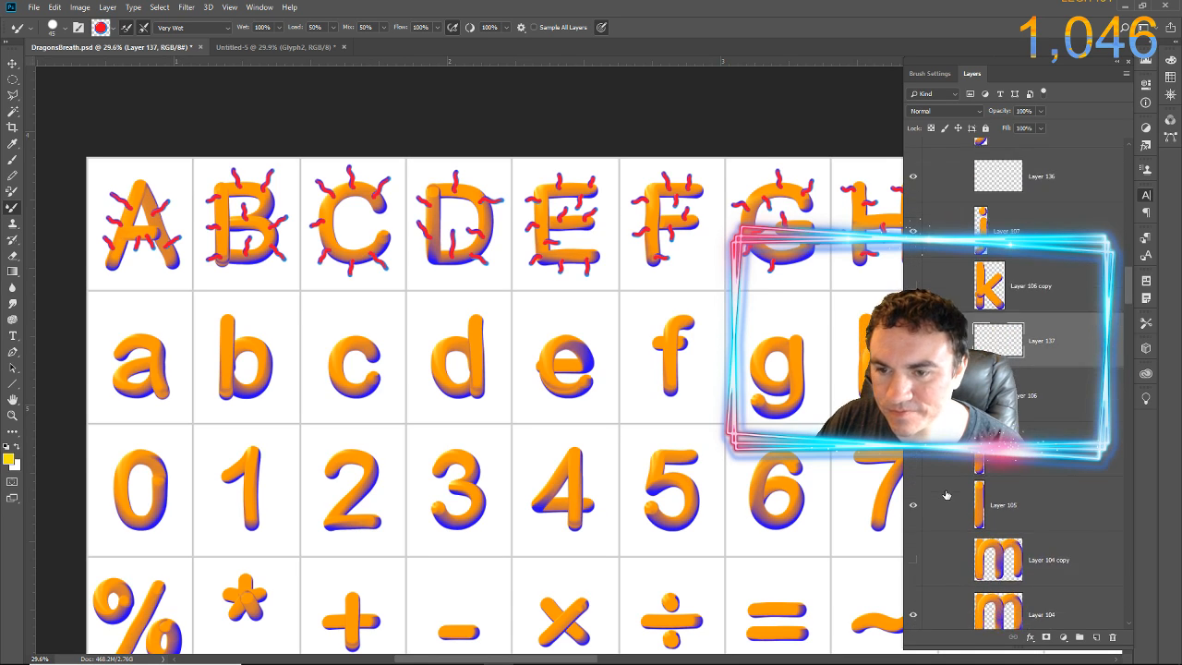
click(945, 460)
key(ctrl+alt+shift+n)
Add a blank layer directly above Layer 104 (lowercase m) and another above Layer 103 (lowercase n)
scroll(945, 460, down, 3)
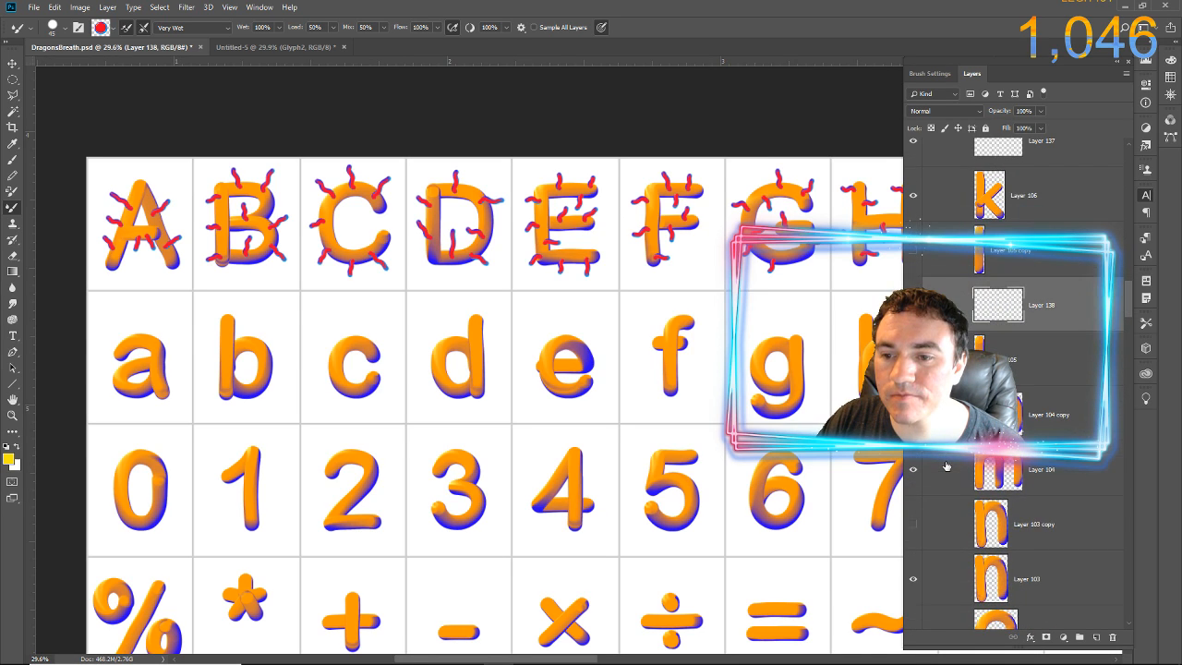
click(945, 462)
key(ctrl+alt+shift+n)
scroll(946, 466, down, 1)
scroll(945, 466, down, 1)
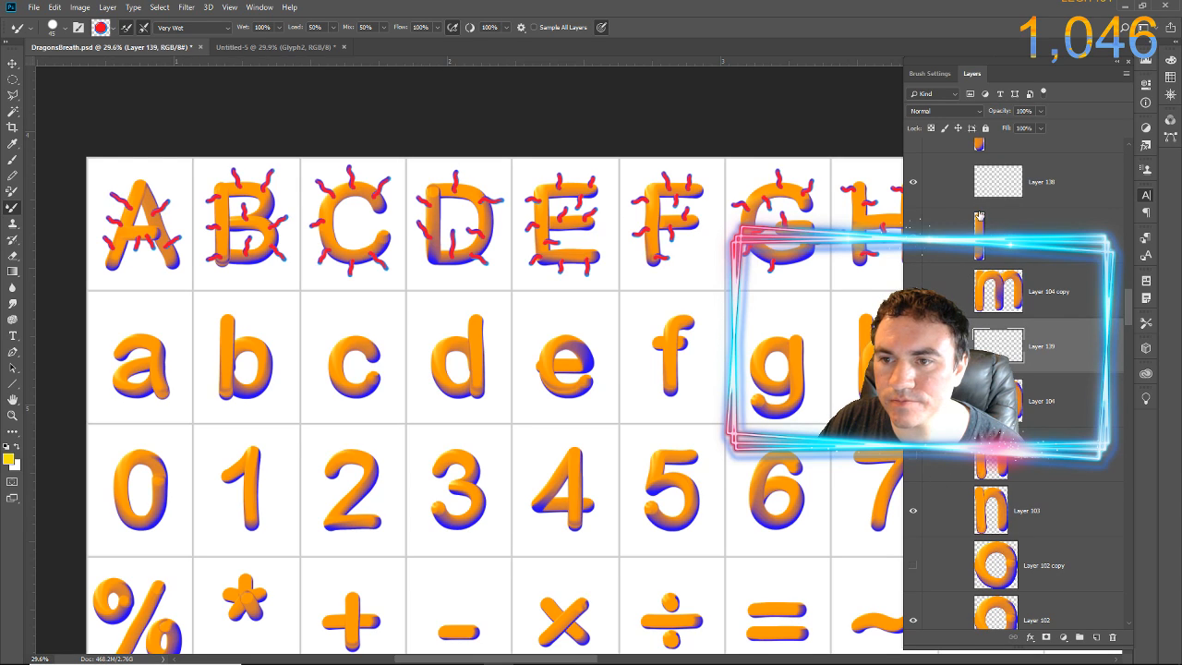
click(948, 511)
key(ctrl+alt+shift+n)
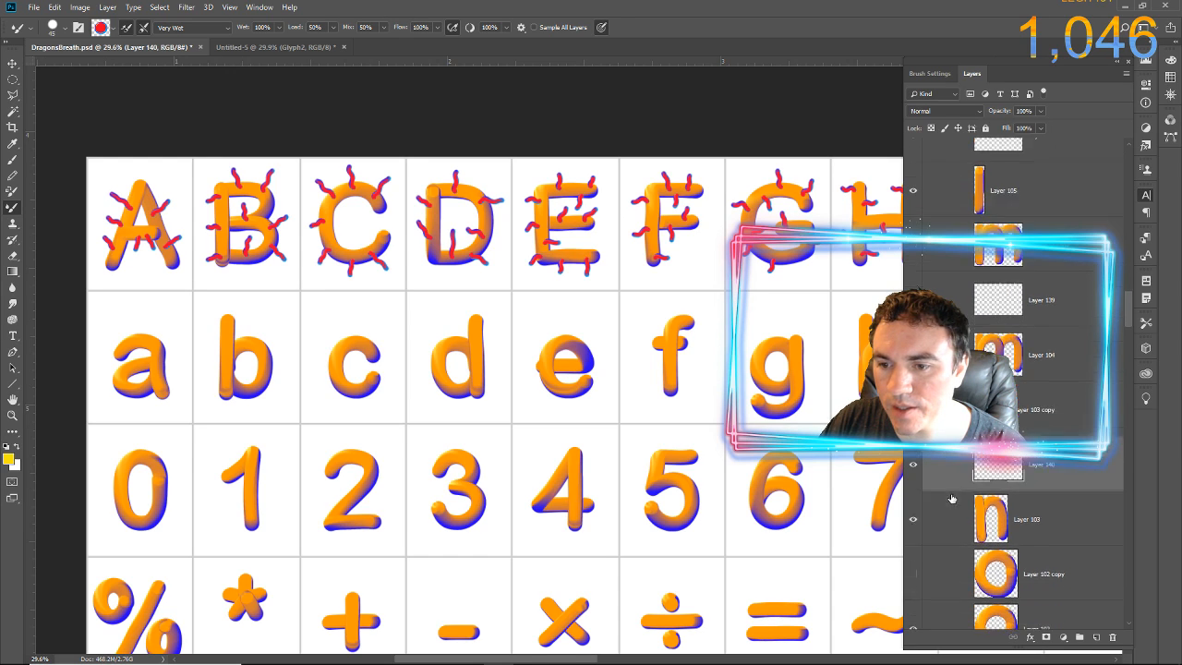
Add a blank layer directly above Layer 102 (lowercase o) and another above Layer 101 (lowercase p)
scroll(952, 480, down, 2)
click(939, 520)
key(ctrl+alt+shift+n)
scroll(942, 518, down, 3)
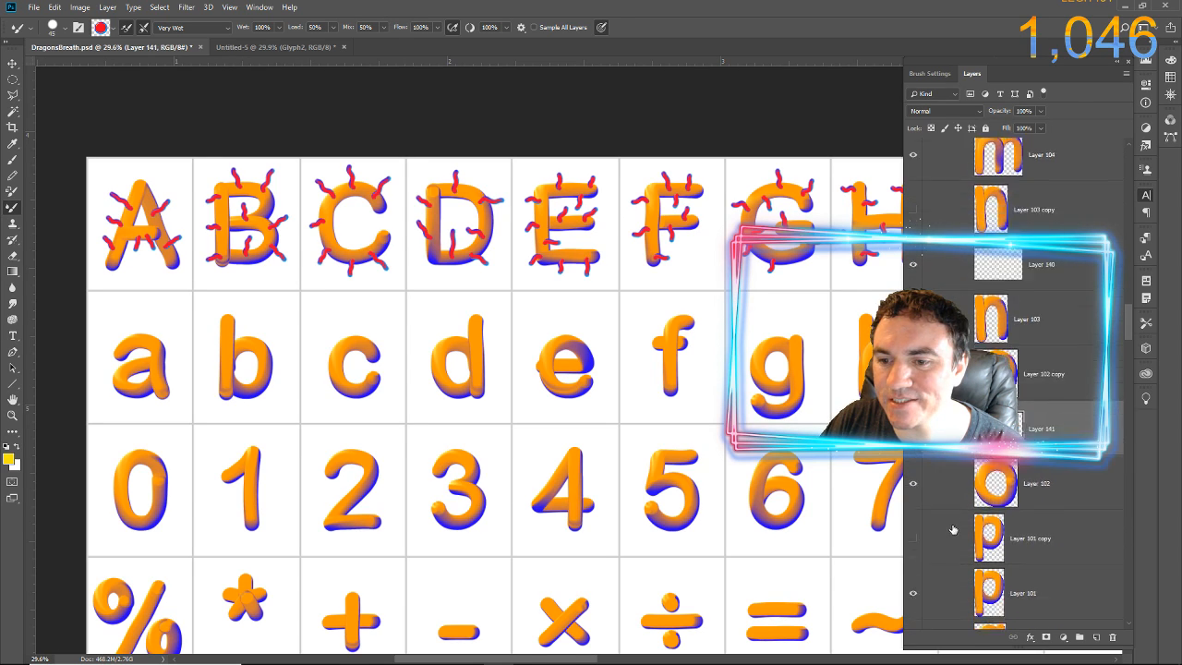
click(953, 514)
key(ctrl+alt+shift+n)
Add a blank layer directly above Layer 100 (lowercase q) and another above Layer 99 (lowercase r)
scroll(953, 514, down, 3)
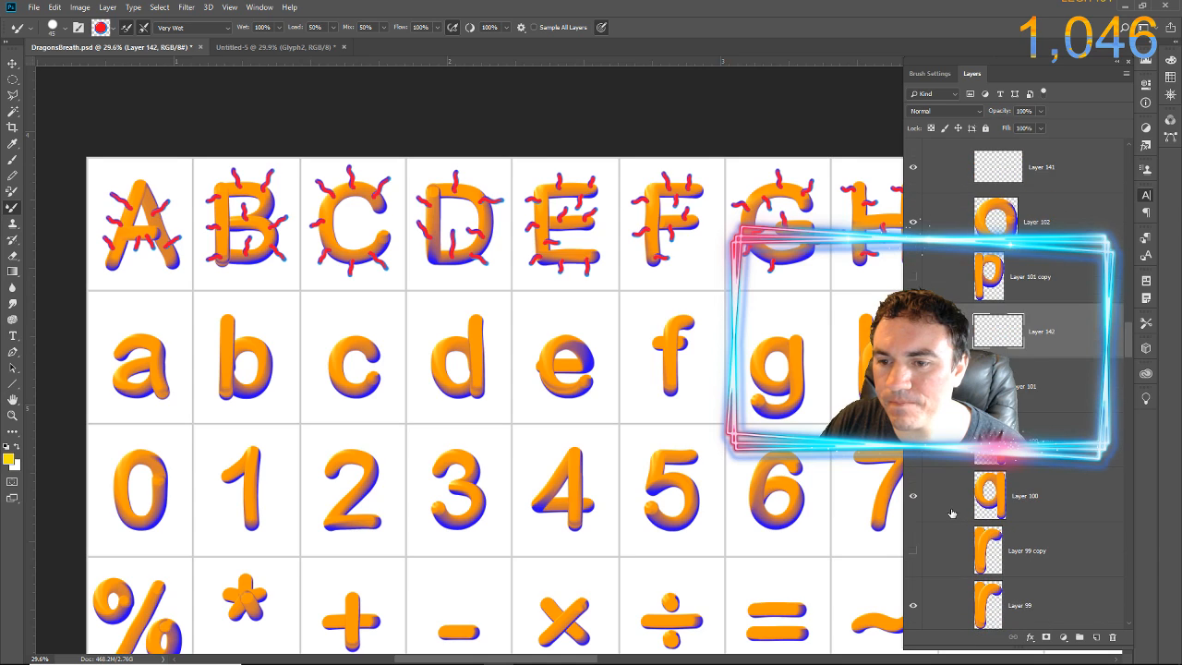
click(954, 496)
key(ctrl+alt+shift+n)
scroll(955, 487, down, 2)
click(953, 469)
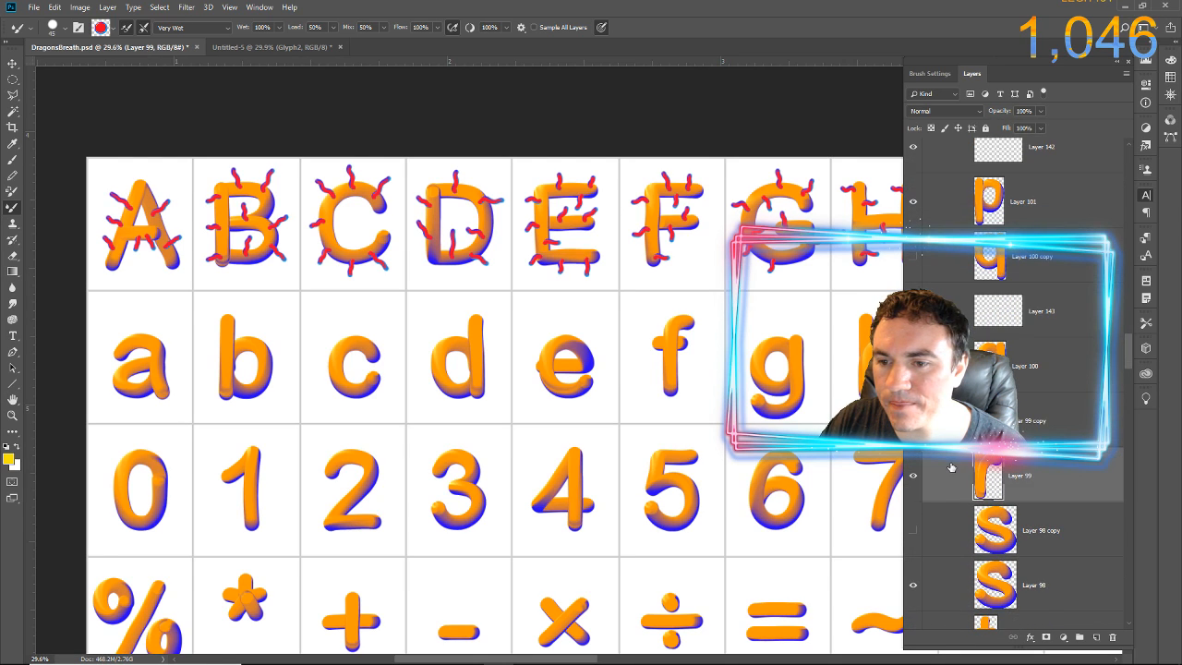
key(ctrl+alt+shift+n)
Add a blank layer directly above Layer 98 (lowercase s) and another above Layer 97 (lowercase t)
scroll(951, 467, down, 3)
click(951, 467)
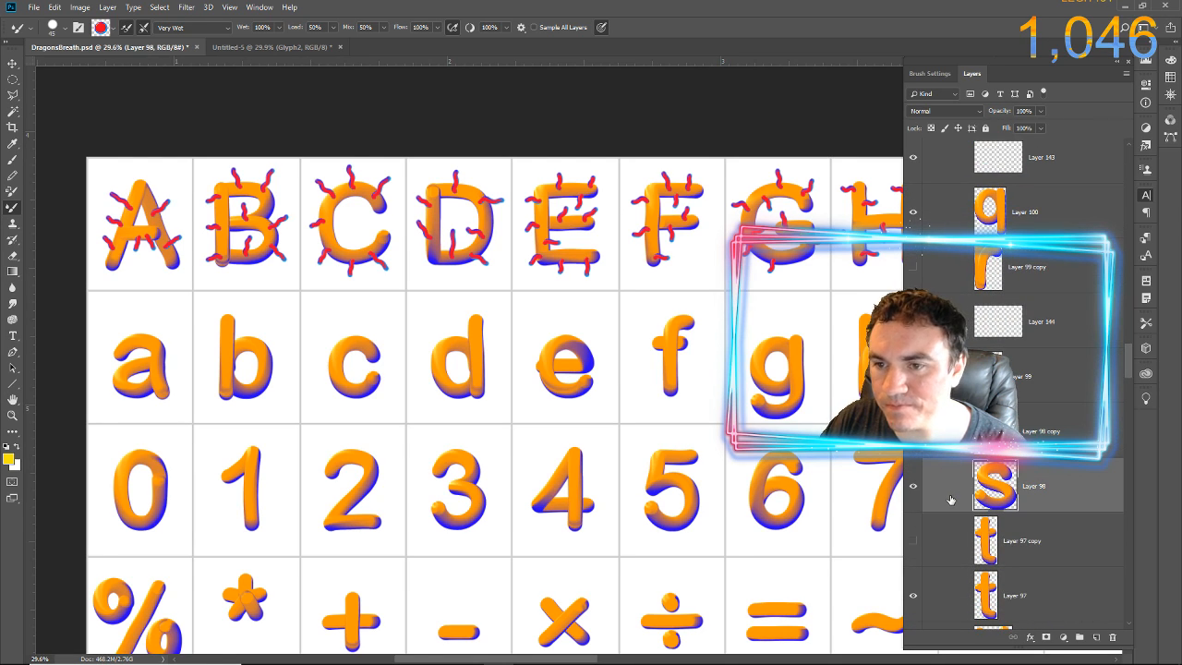
key(ctrl+alt+shift+n)
scroll(951, 474, down, 3)
click(951, 474)
key(ctrl+alt+shift+n)
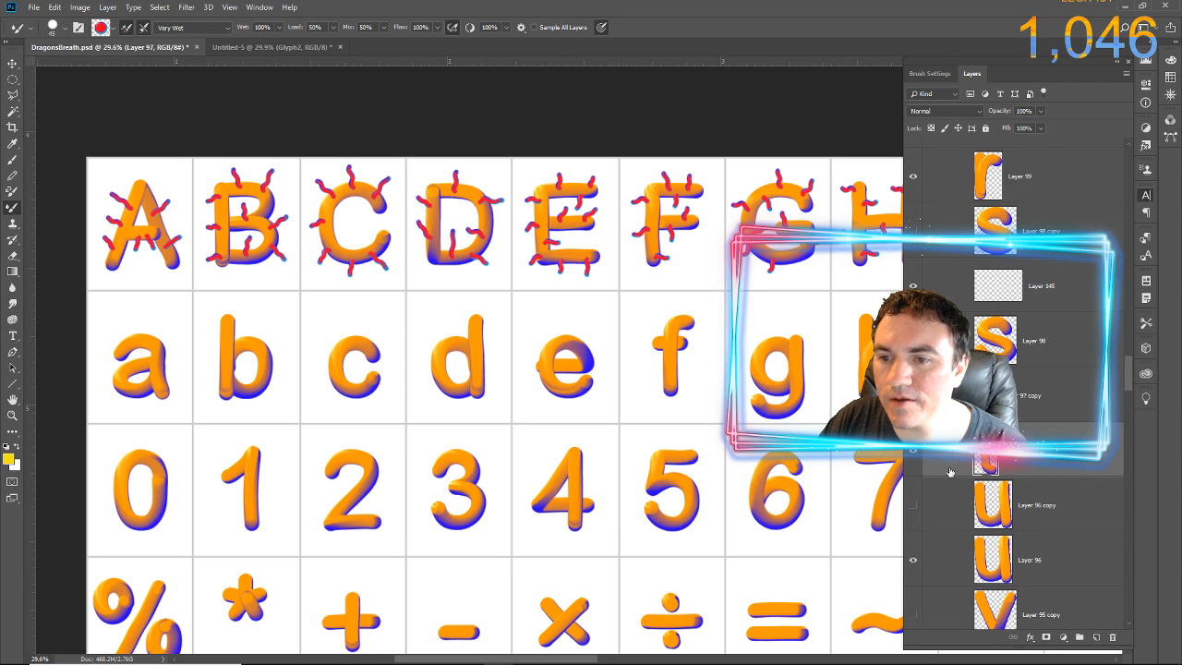
Add a blank layer directly above Layer 96 (lowercase u) and another above Layer 95 (lowercase v)
scroll(949, 464, down, 3)
click(948, 462)
key(ctrl+alt+shift+n)
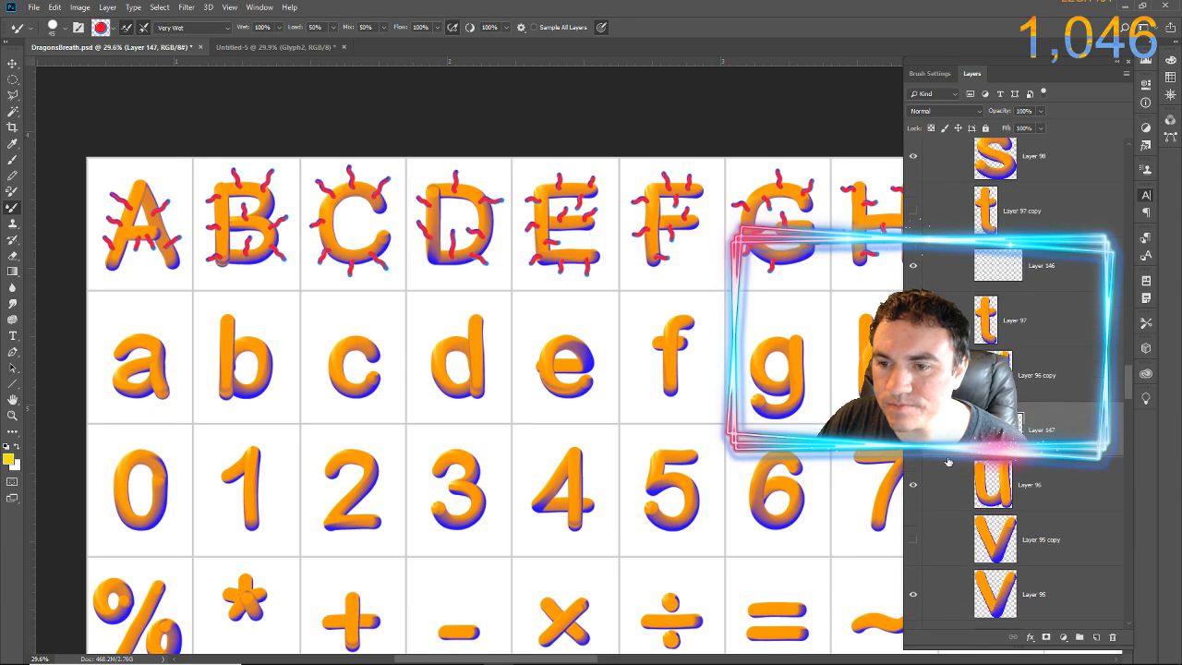
scroll(943, 498, down, 2)
click(942, 510)
key(ctrl+alt+shift+n)
Add a blank layer directly above Layer 94 (lowercase w) and another above Layer 93 (lowercase x)
scroll(946, 508, down, 3)
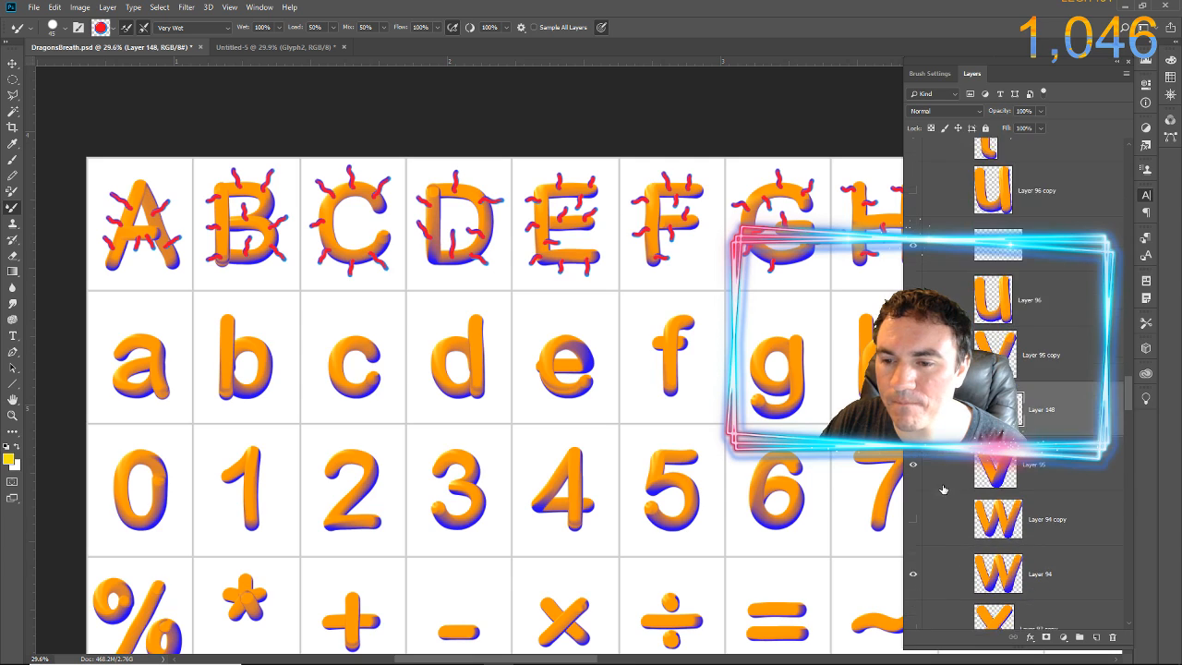
click(950, 519)
key(ctrl+alt+shift+n)
scroll(950, 512, down, 3)
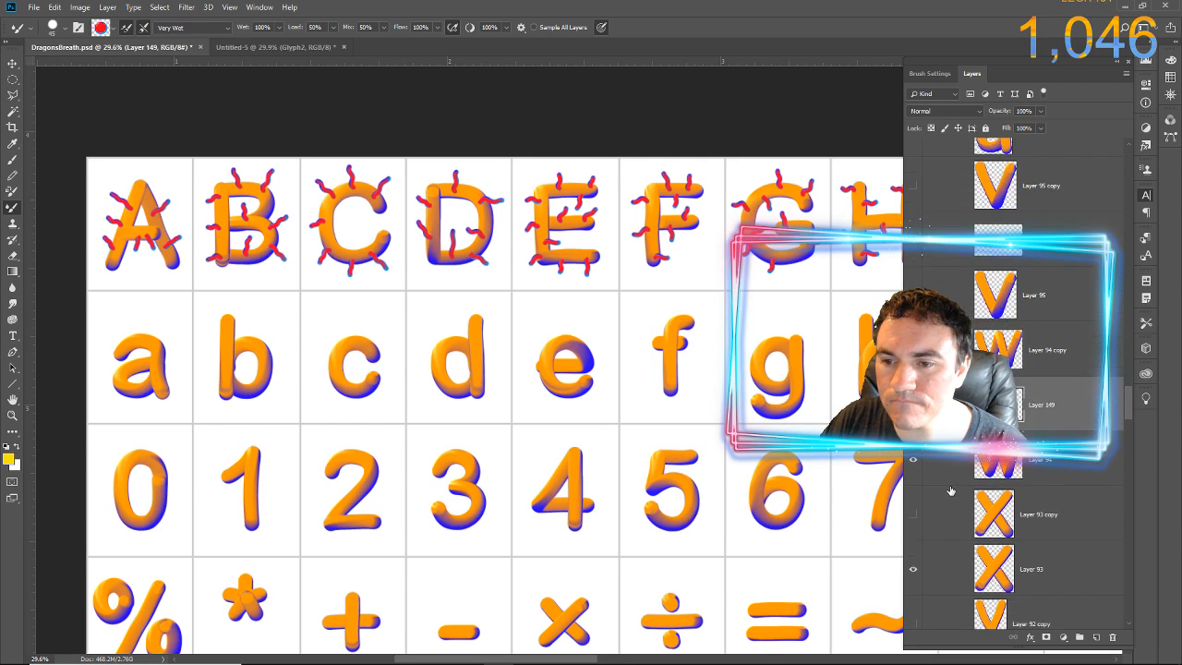
click(957, 546)
key(ctrl+alt+shift+n)
Add a blank layer directly above Layer 92 (lowercase y) and another above Layer 91 (lowercase z)
scroll(953, 527, down, 3)
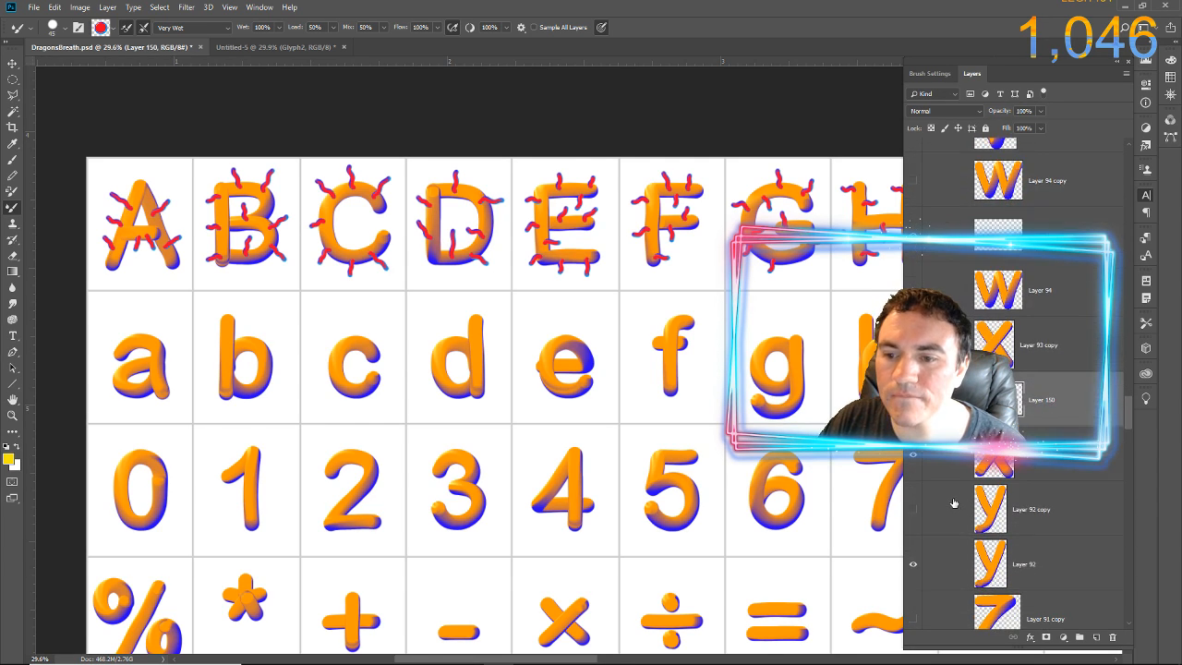
click(950, 511)
key(ctrl+alt+shift+n)
scroll(948, 511, down, 3)
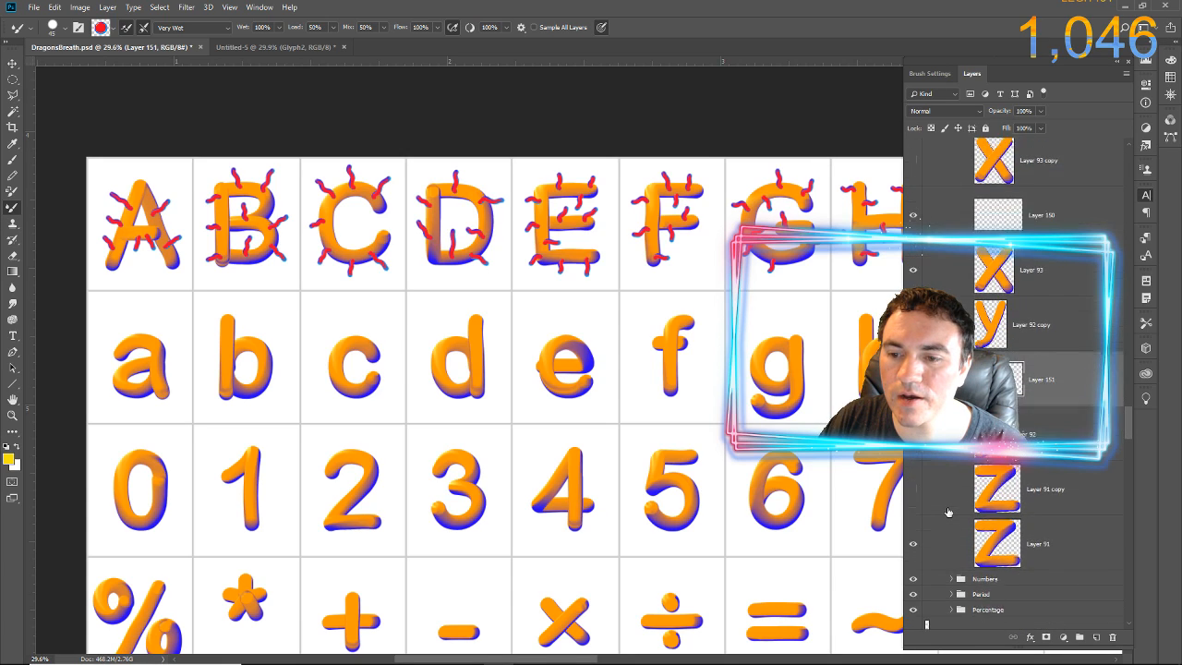
click(948, 538)
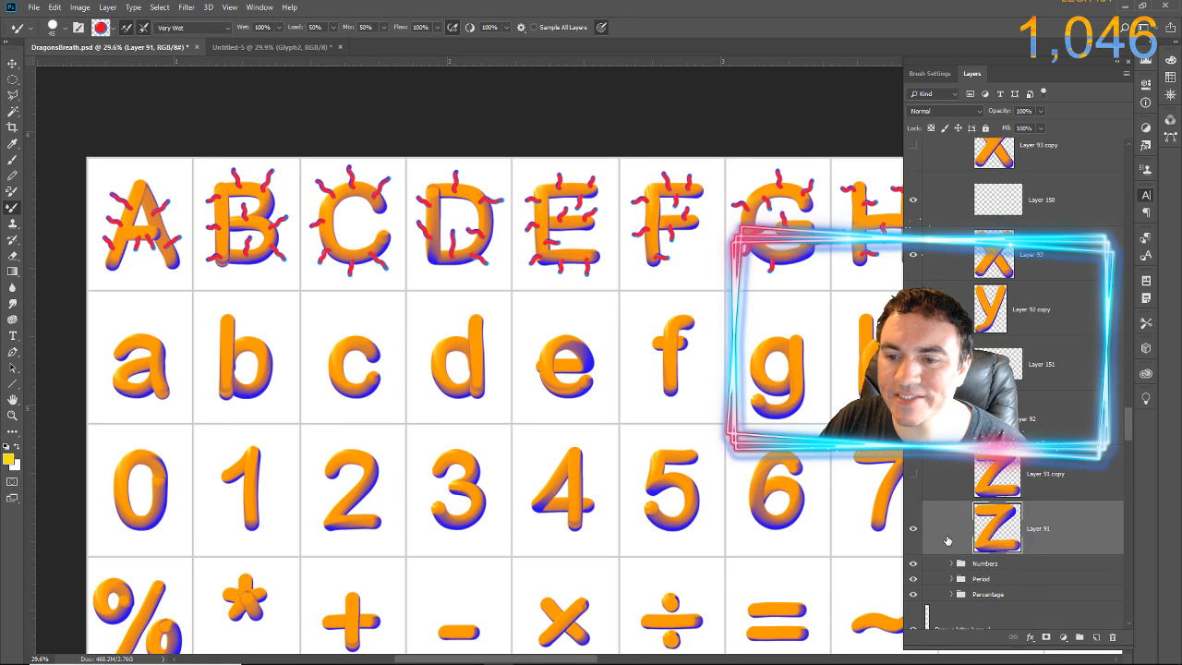
key(ctrl+alt+shift+n)
Make Layer 127, the blank layer directly above the lowercase a, the active layer
drag(1128, 420, 1121, 165)
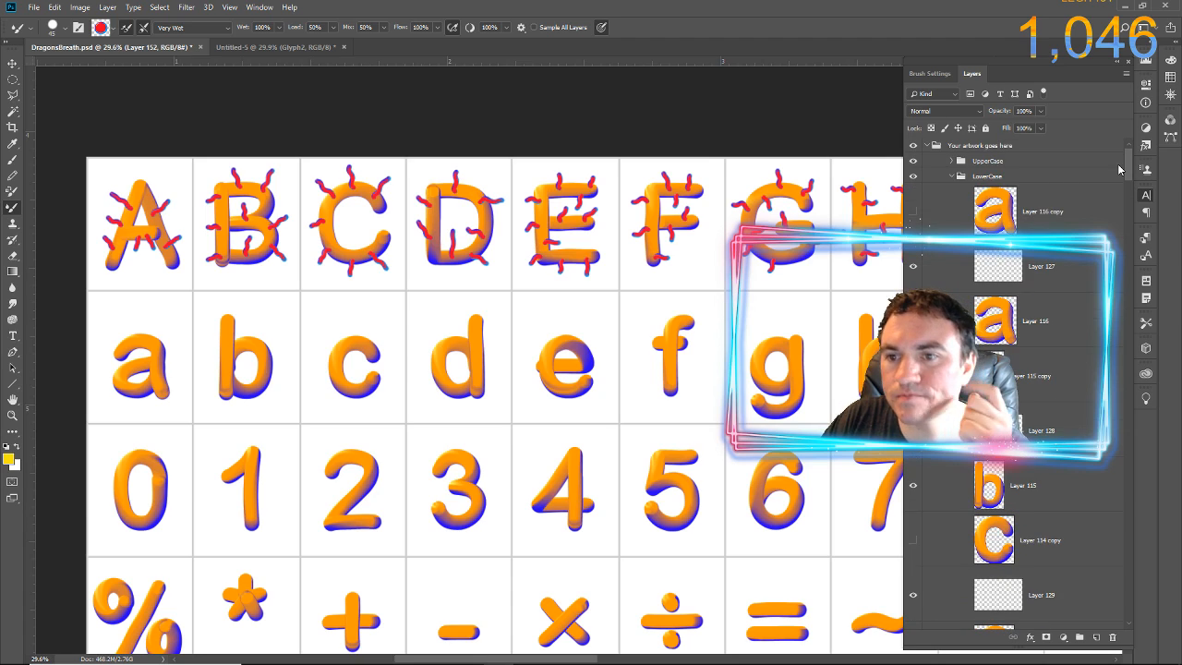
click(983, 277)
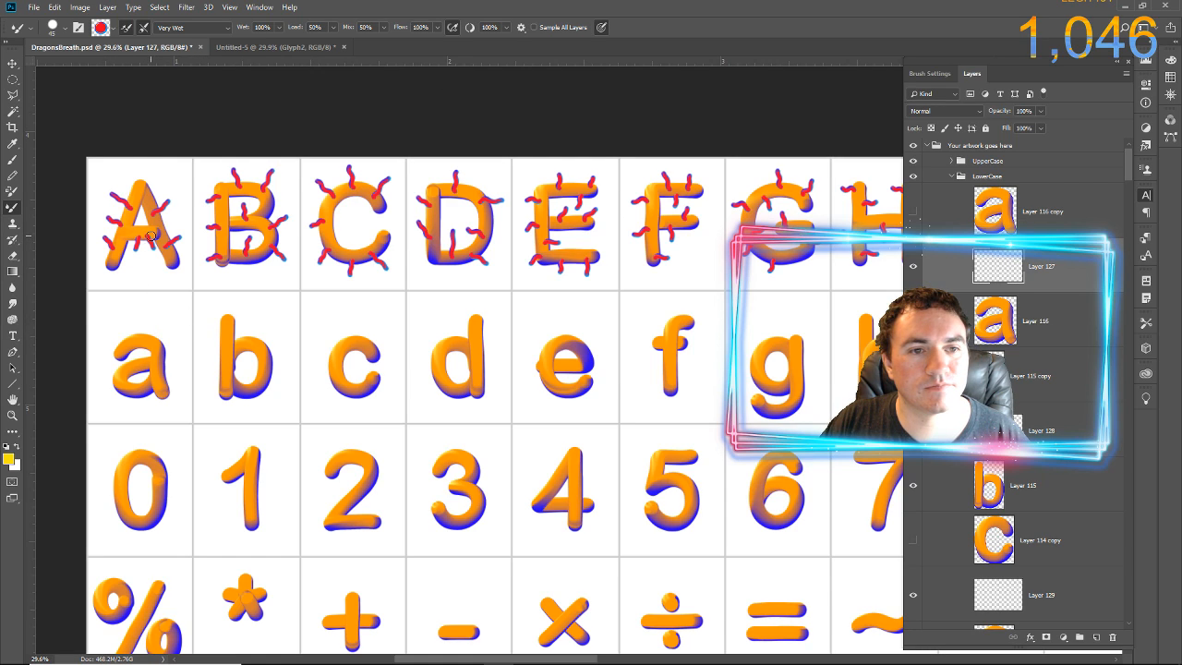
Try several wavy Mixer Brush strokes beside the uppercase A on Layer 127, undoing each one
mouse_move(150, 236)
mouse_down()
mouse_move(167, 246)
mouse_move(185, 231)
mouse_move(191, 207)
mouse_move(164, 193)
mouse_up()
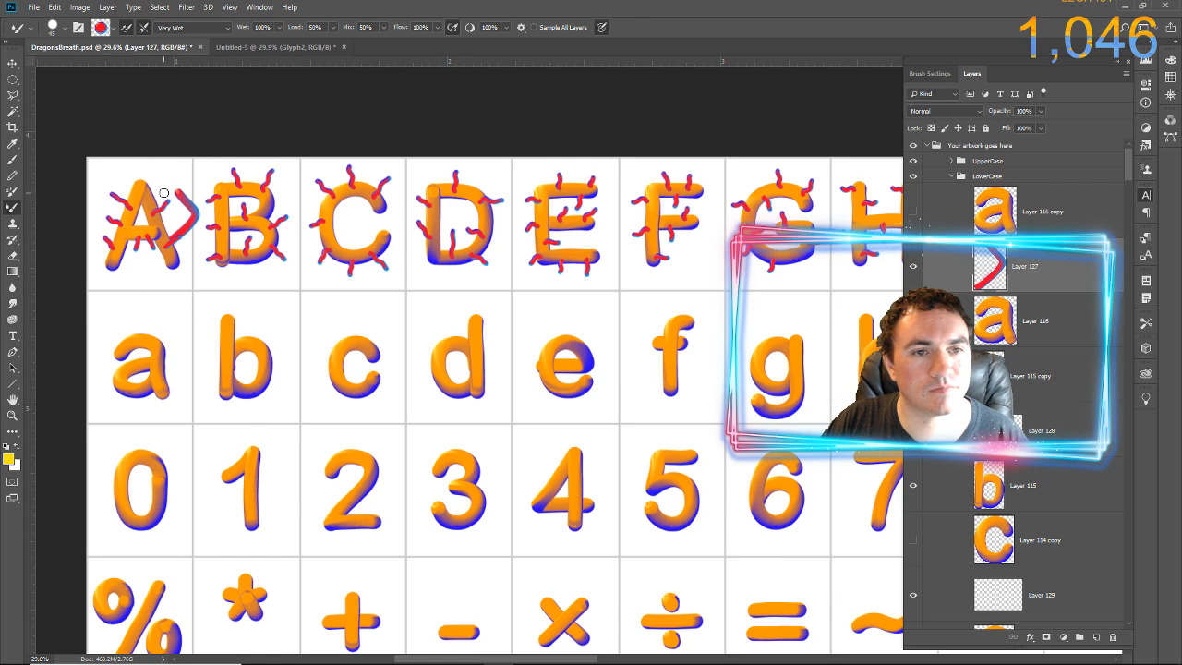
key(ctrl+z)
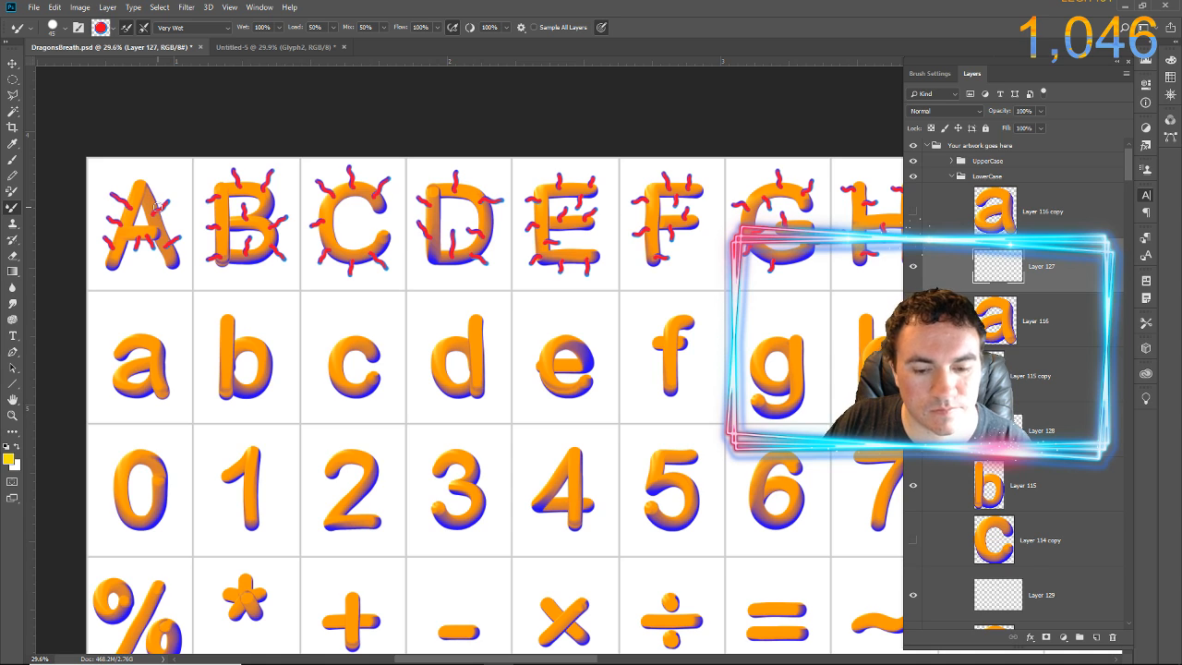
scroll(152, 208, up, 6)
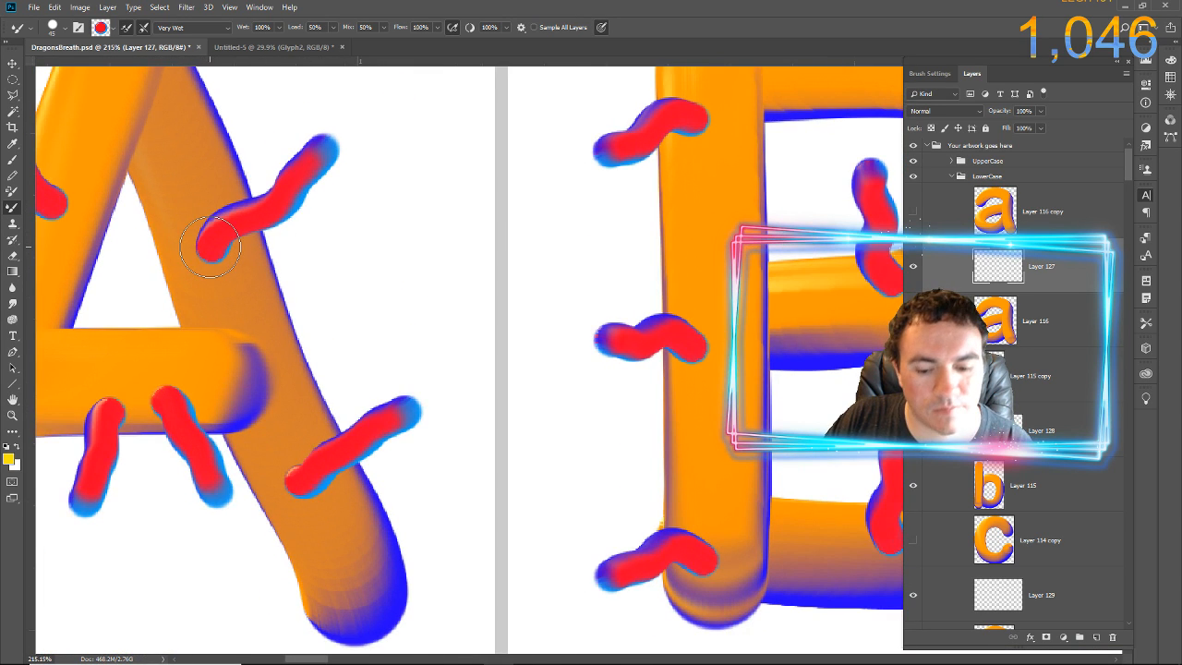
mouse_move(211, 245)
mouse_down()
mouse_move(222, 218)
mouse_move(270, 208)
mouse_move(340, 133)
mouse_move(423, 119)
mouse_up()
key(ctrl+z)
mouse_move(367, 262)
mouse_down()
mouse_move(373, 191)
mouse_move(426, 159)
mouse_move(398, 95)
mouse_up()
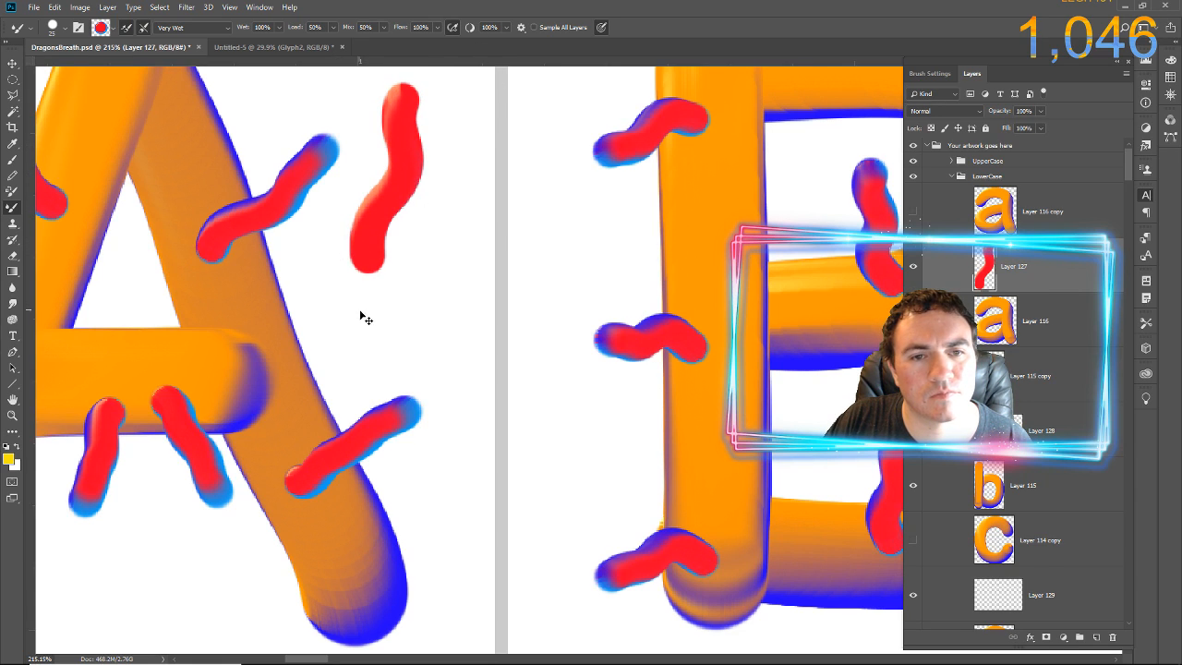
key(ctrl+z)
mouse_move(367, 361)
mouse_down()
mouse_move(364, 277)
mouse_move(397, 88)
mouse_up()
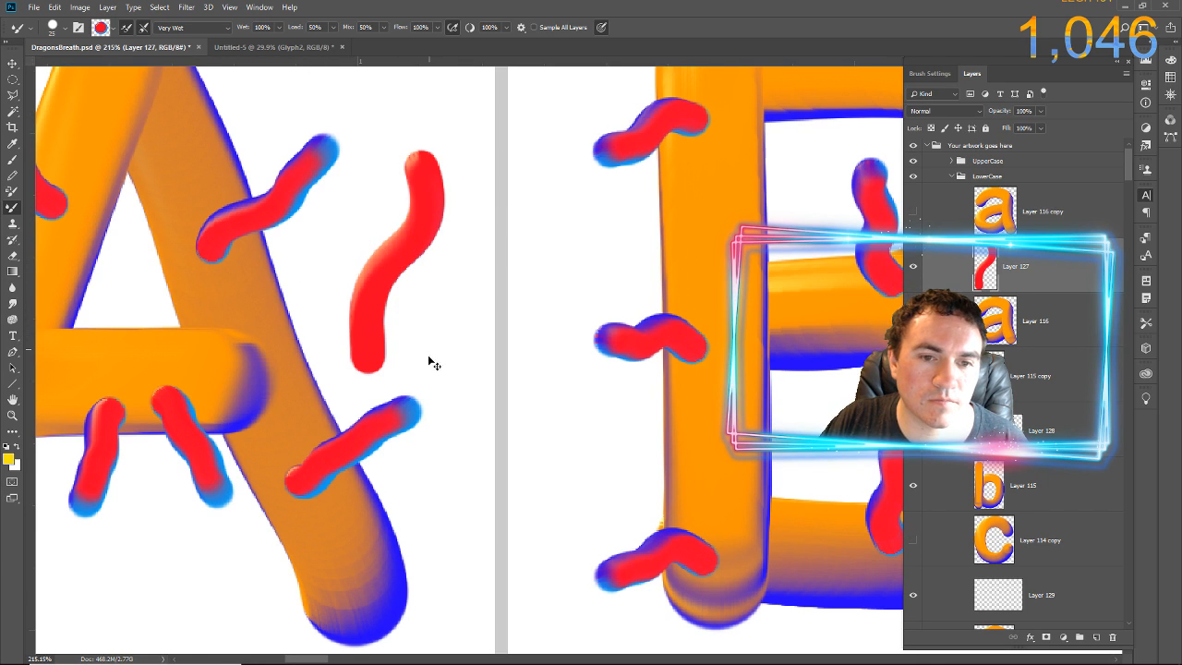
key(ctrl+z)
mouse_move(431, 361)
mouse_down()
mouse_move(388, 140)
mouse_move(226, 122)
mouse_up()
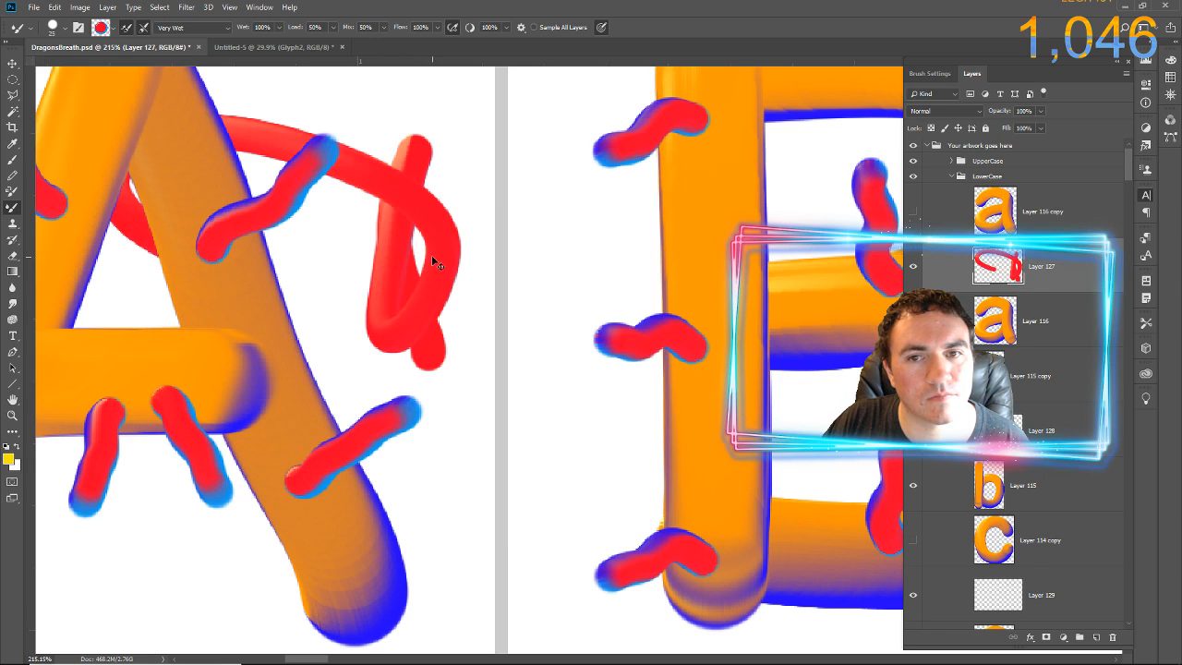
key(ctrl+z)
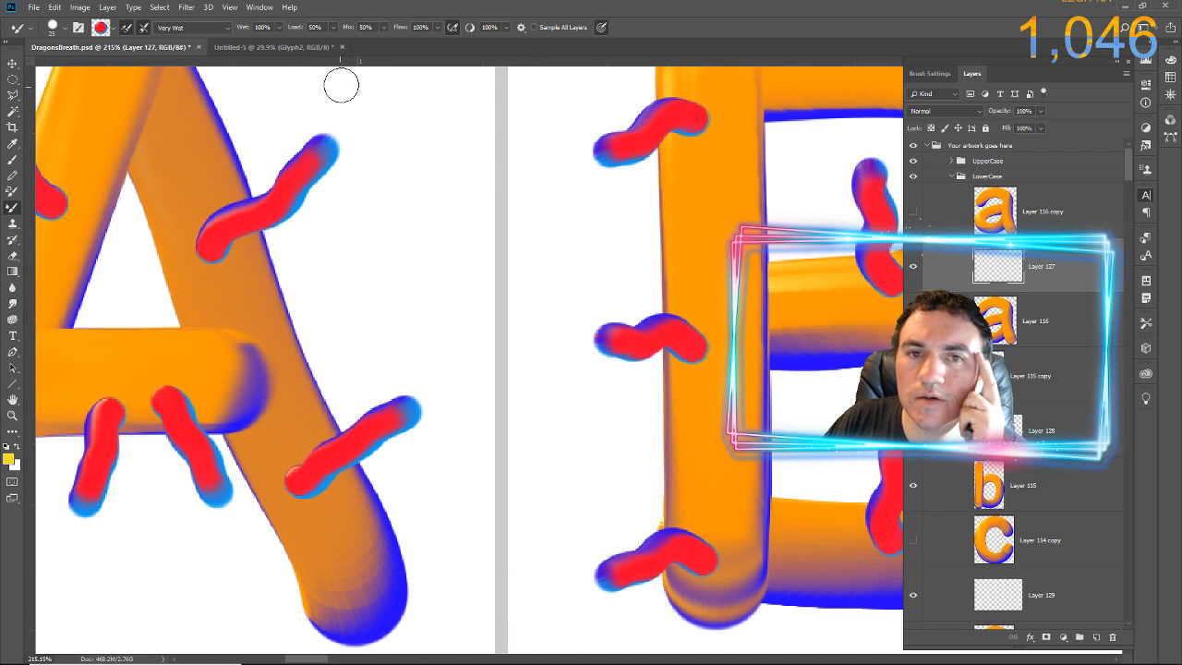
In the Untitled-5 document, enlarge the Mixer Brush to 1700 px and sample the whole red and blue Glyph2 sphere
click(259, 47)
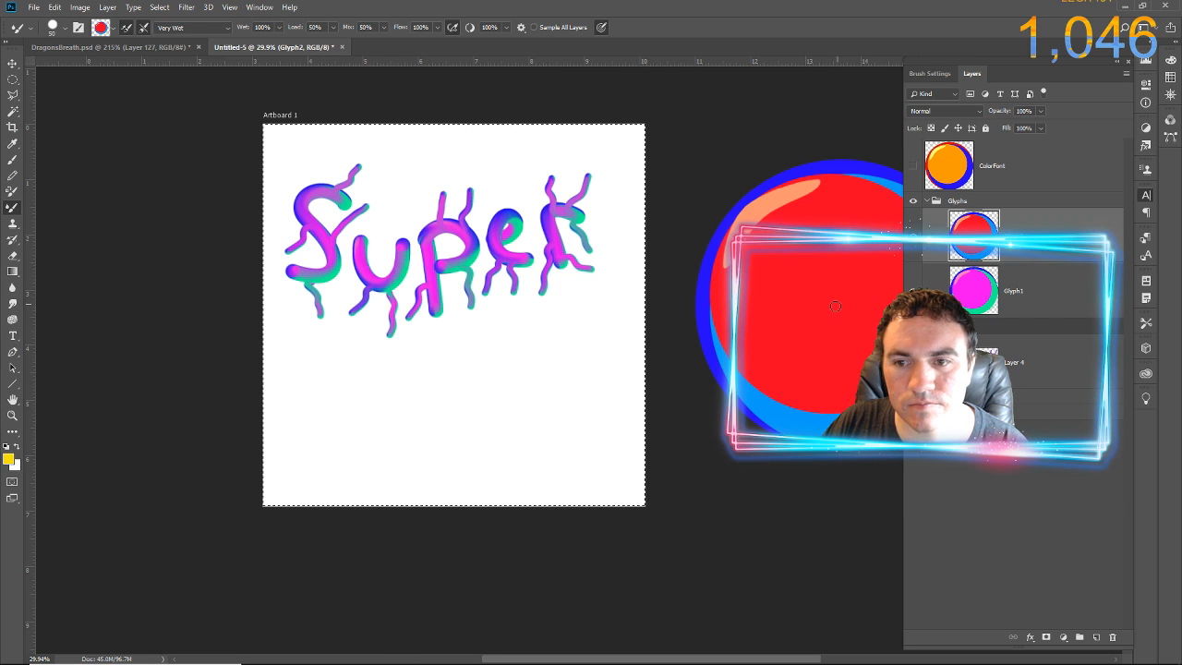
key(bracketright)
key(bracketright)
key(bracketright)
key(bracketright)
key(bracketright)
key(bracketright)
key(bracketright)
key(bracketright)
key(bracketright)
key(bracketright)
key(bracketright)
key(bracketright)
key(bracketright)
key(bracketright)
key(bracketright)
key(bracketright)
key(bracketright)
key(bracketright)
key(bracketright)
key(bracketright)
key(bracketright)
key(bracketright)
key(bracketright)
key(bracketright)
key(bracketright)
key(bracketright)
key(bracketright)
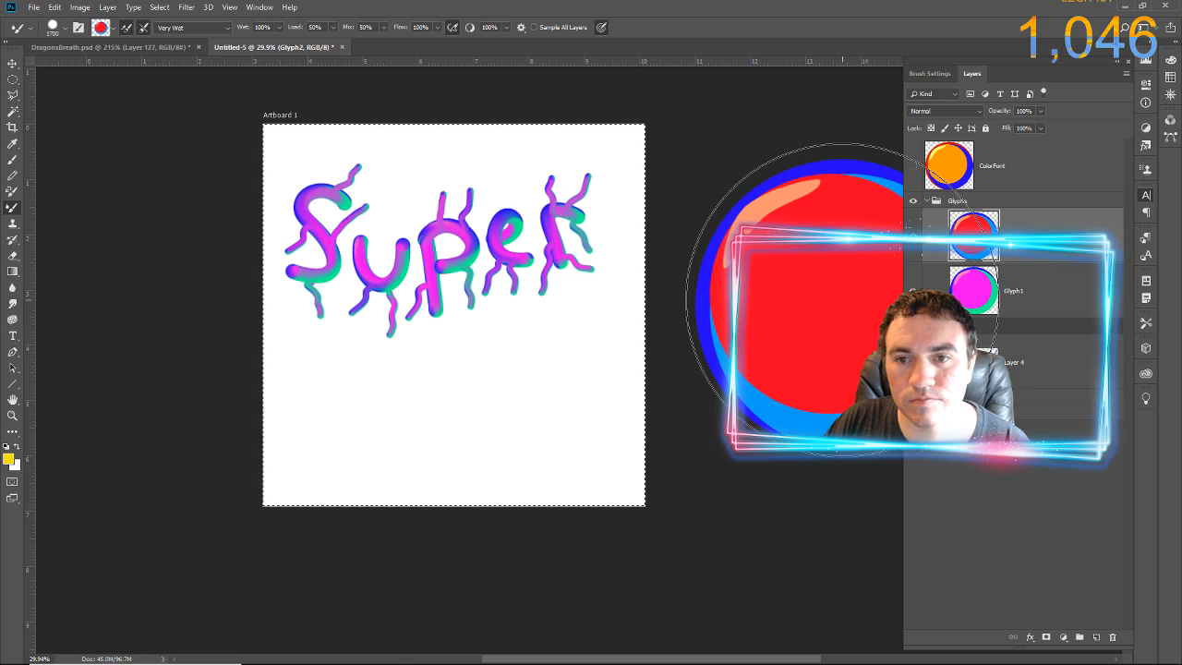
drag(762, 259, 412, 259)
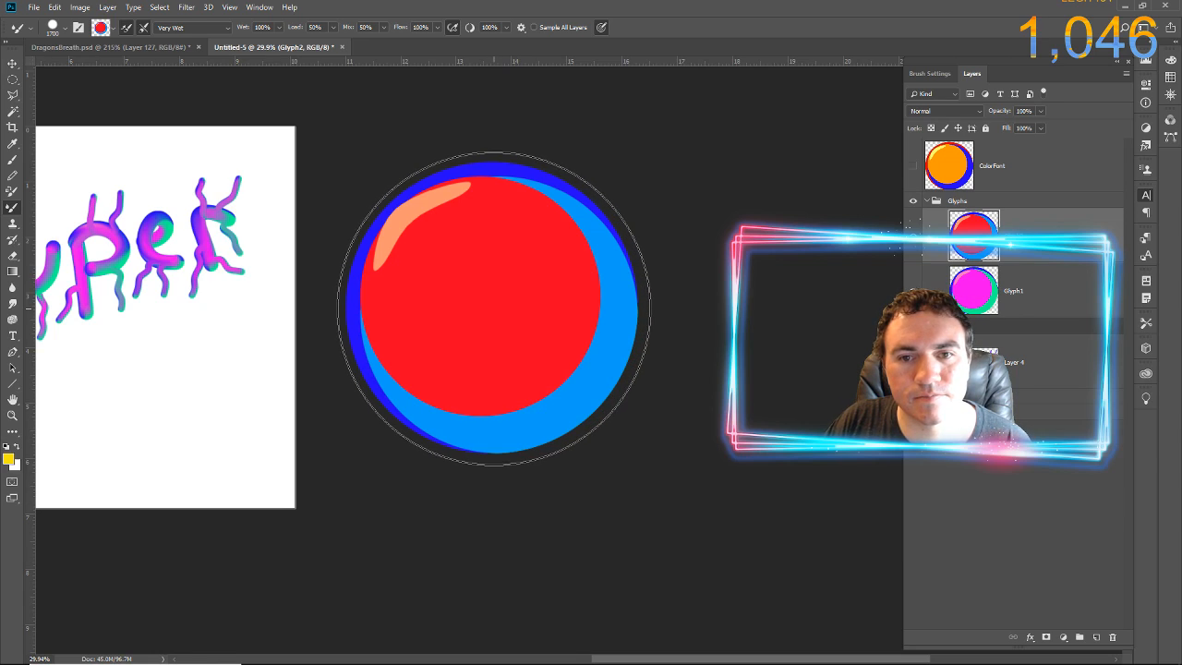
key(alt)
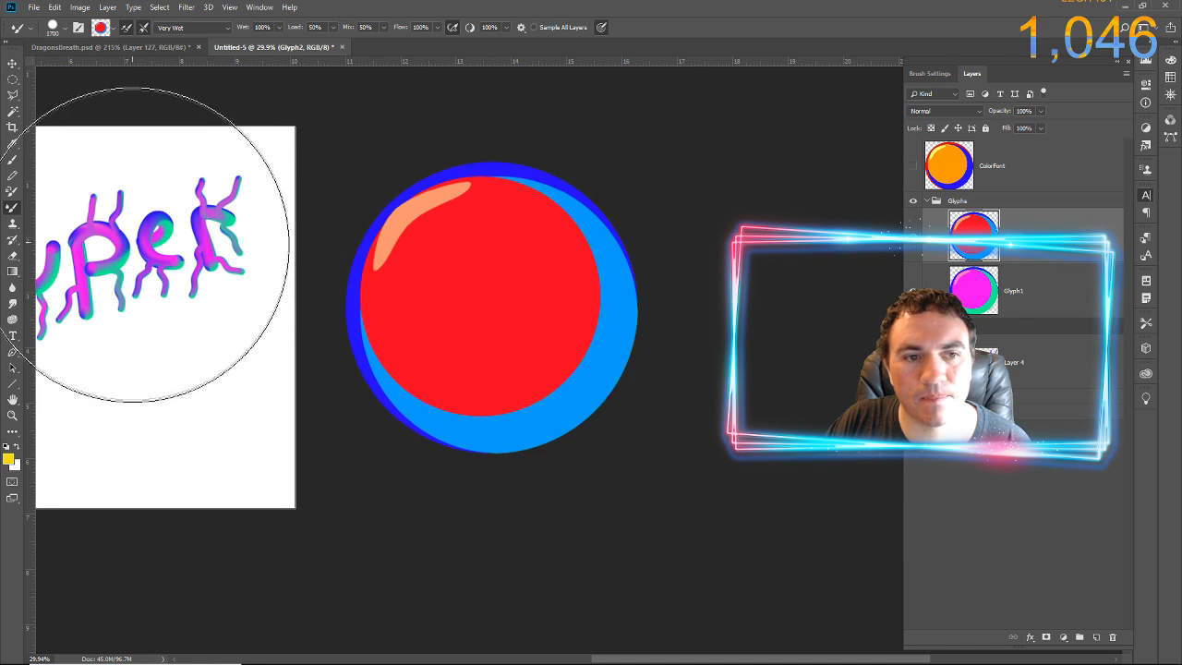
Reduce the Mixer Brush to 70 px, try a V-shaped stroke below the Super lettering, and undo it
key(bracketleft)
key(bracketleft)
key(bracketleft)
key(bracketleft)
key(bracketleft)
key(bracketleft)
key(bracketleft)
key(bracketleft)
key(bracketleft)
key(bracketleft)
key(bracketleft)
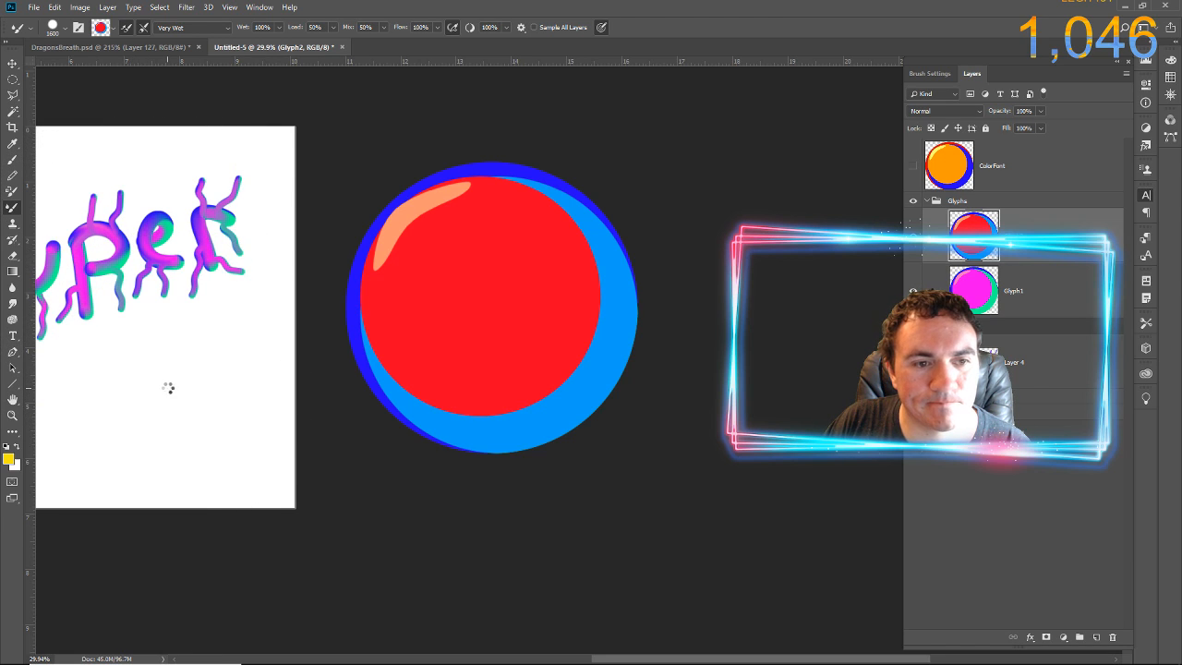
key(bracketleft)
key(bracketleft)
key(bracketleft)
key(bracketleft)
key(bracketleft)
key(bracketleft)
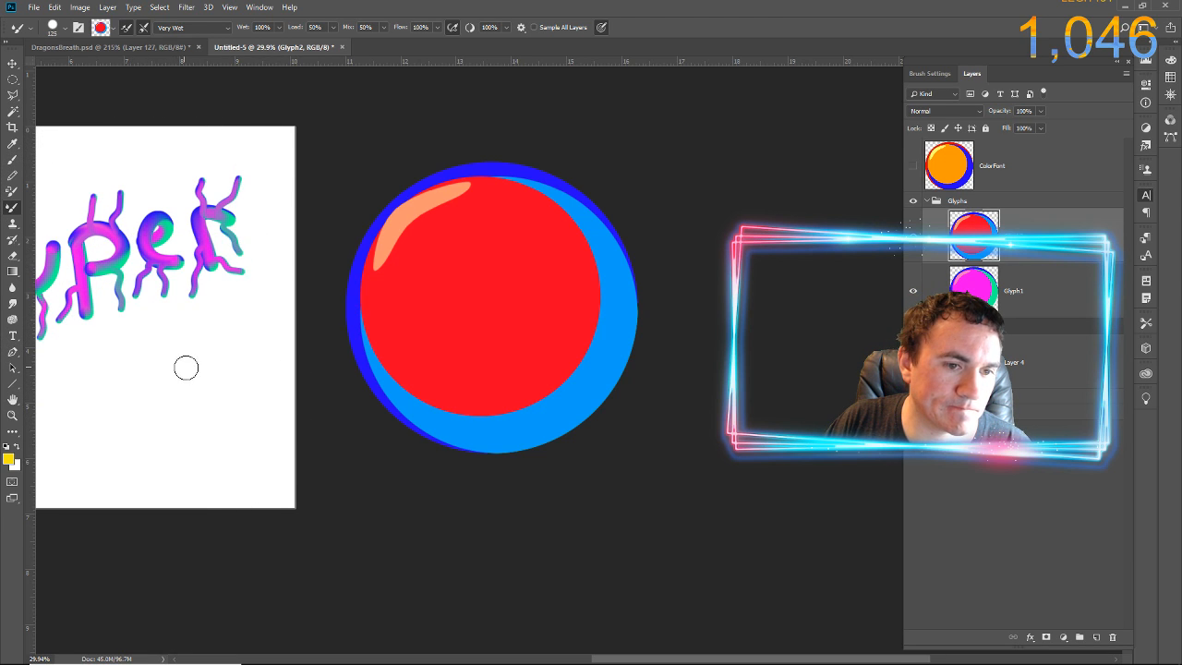
mouse_move(189, 370)
mouse_down()
mouse_move(156, 416)
mouse_move(113, 362)
mouse_up()
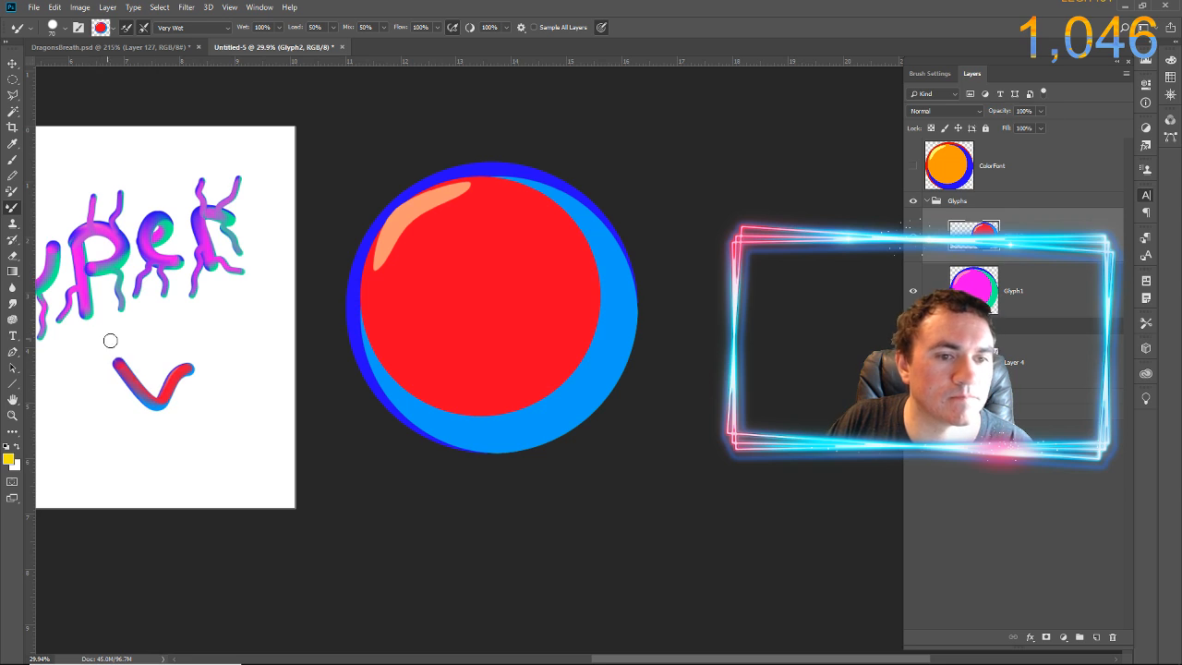
key(ctrl+z)
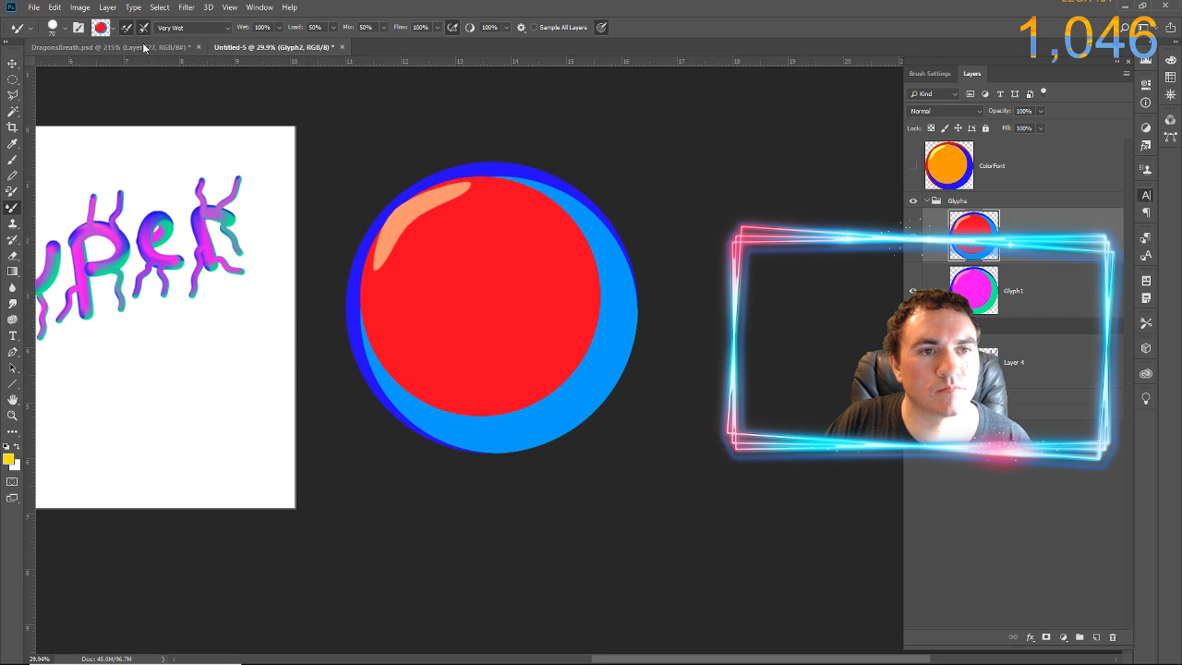
Return to DragonsBreath.psd, undo a test stroke beside the uppercase A, and reduce the Mixer Brush to 25 px
click(111, 46)
mouse_move(378, 288)
mouse_down()
mouse_move(395, 259)
mouse_move(399, 127)
mouse_up()
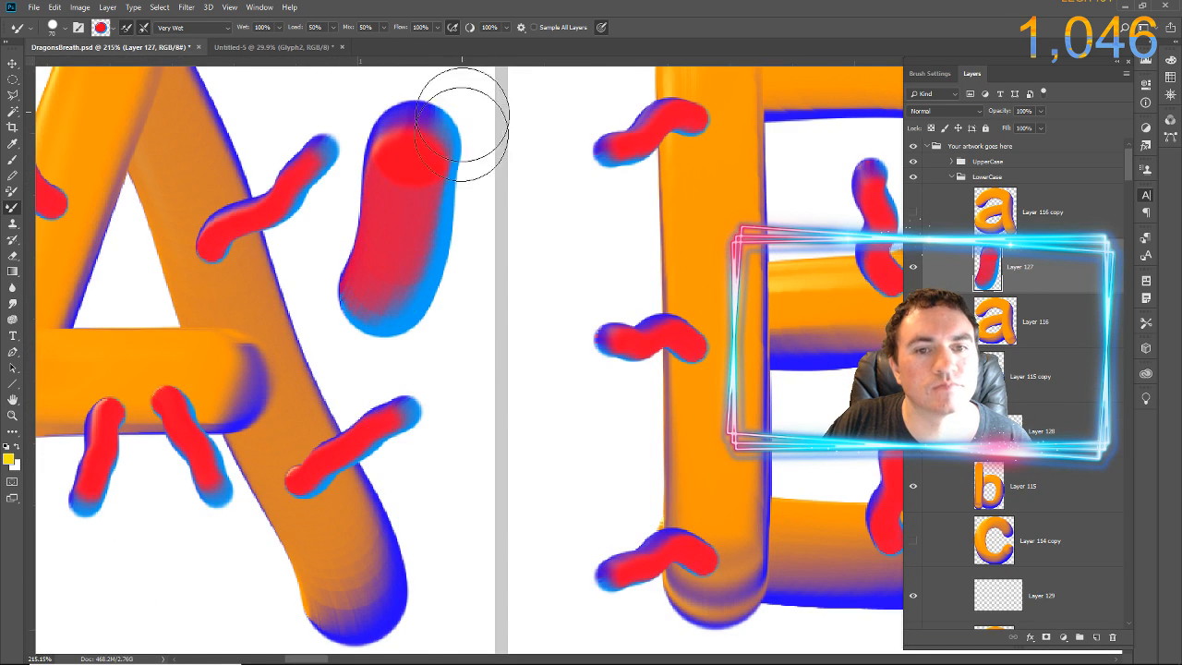
key(ctrl+z)
key(bracketleft)
key(bracketleft)
key(bracketleft)
key(bracketleft)
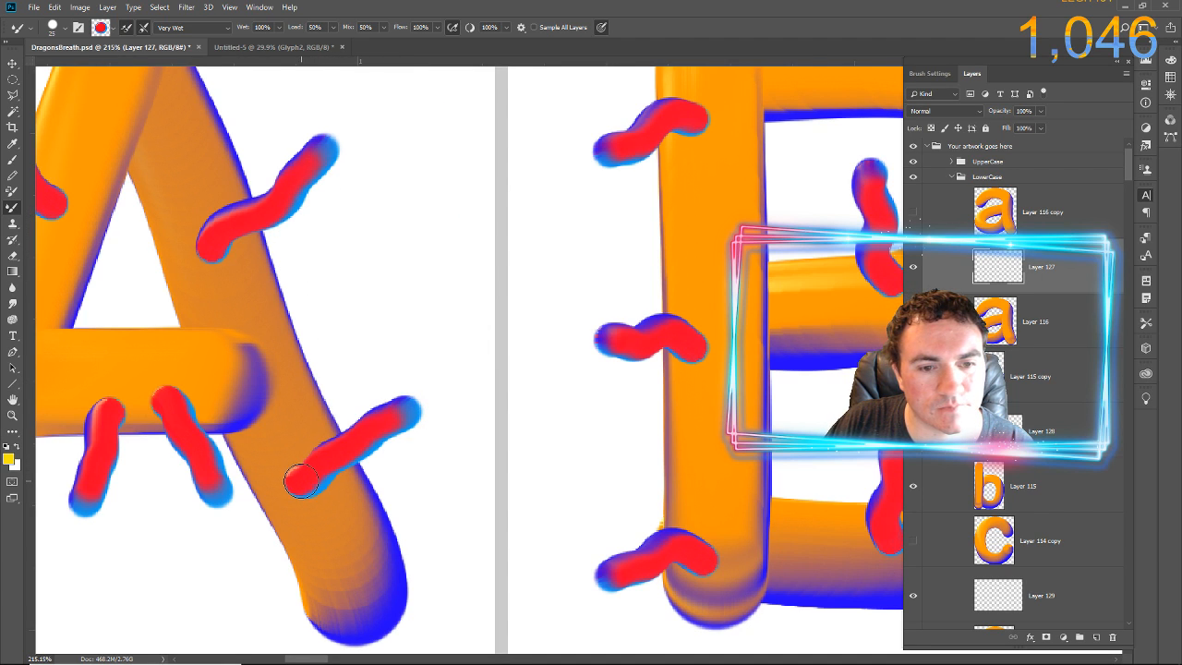
Try a long curved 25 px stroke between the uppercase A and B, and undo it
click(341, 344)
drag(340, 349, 420, 72)
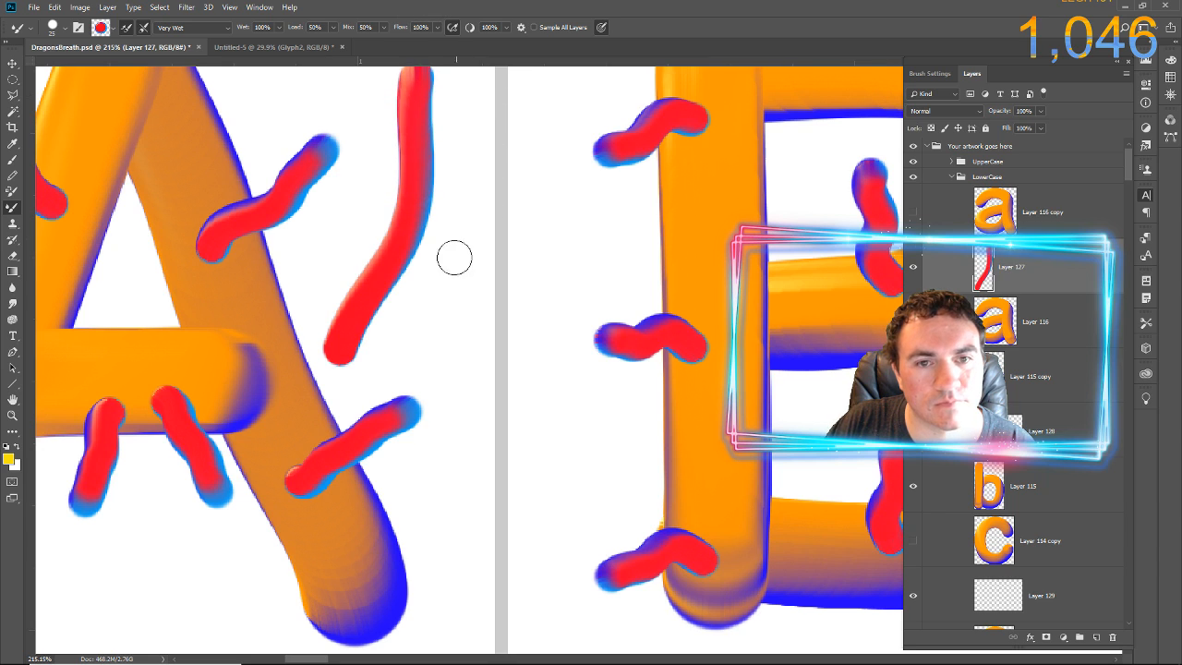
key(ctrl+z)
Paint eight wavy red and blue tendrils around the lowercase a on Layer 127, including one inside its upper opening
scroll(459, 274, down, 8)
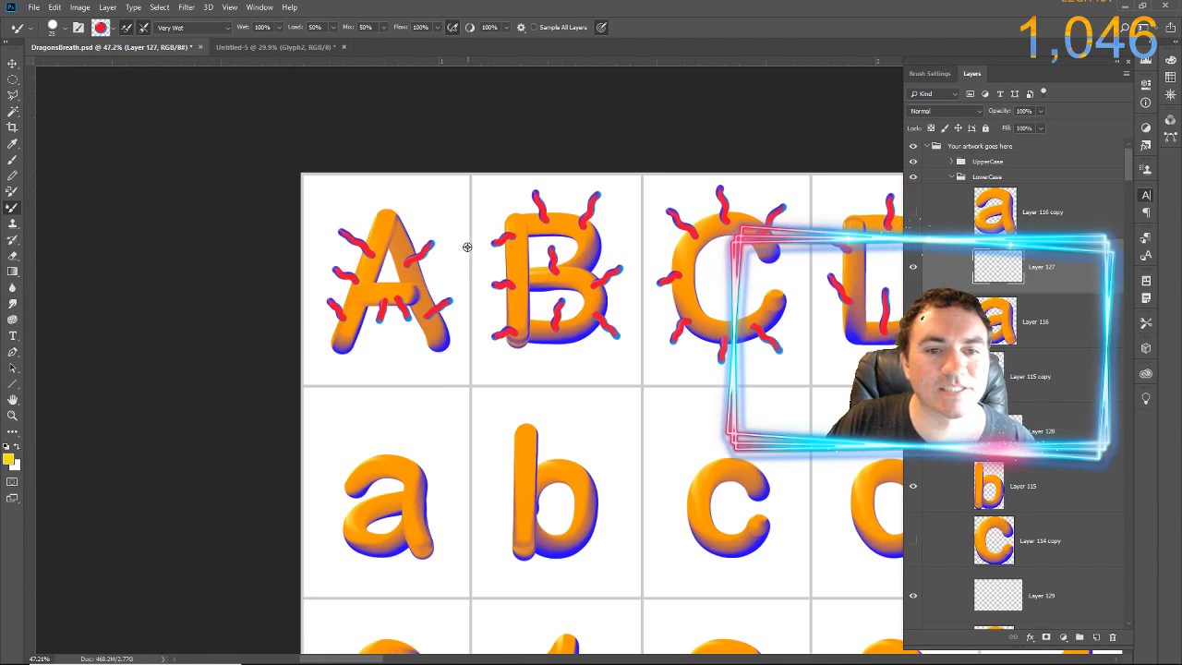
drag(438, 469, 506, 341)
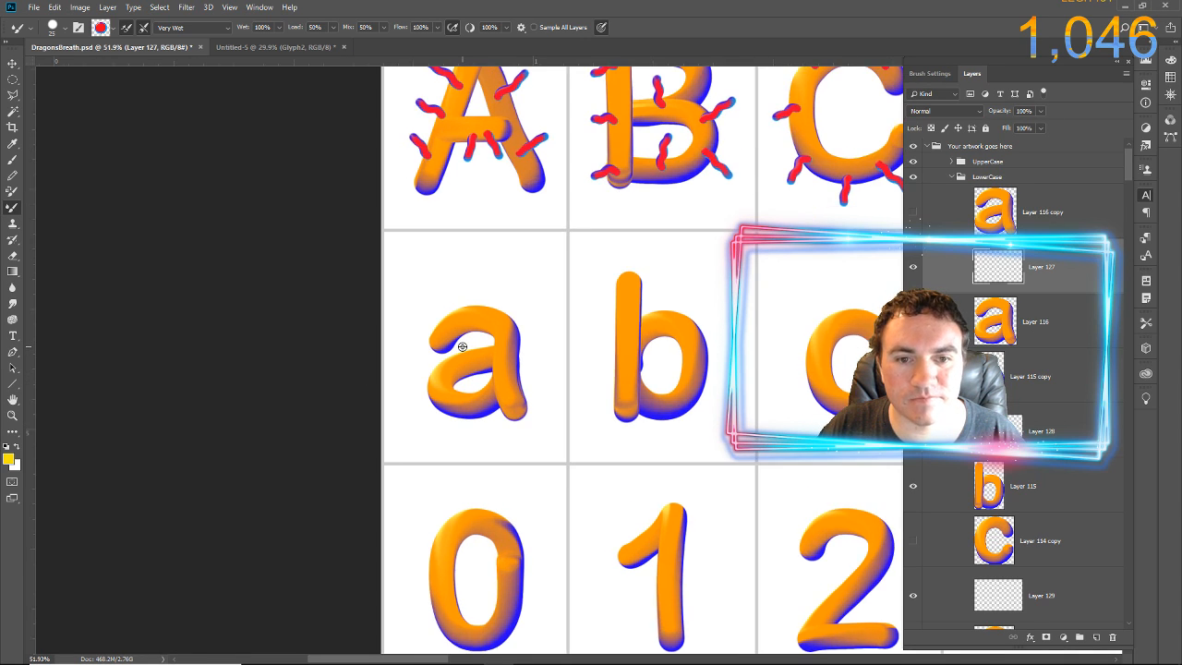
scroll(462, 346, up, 6)
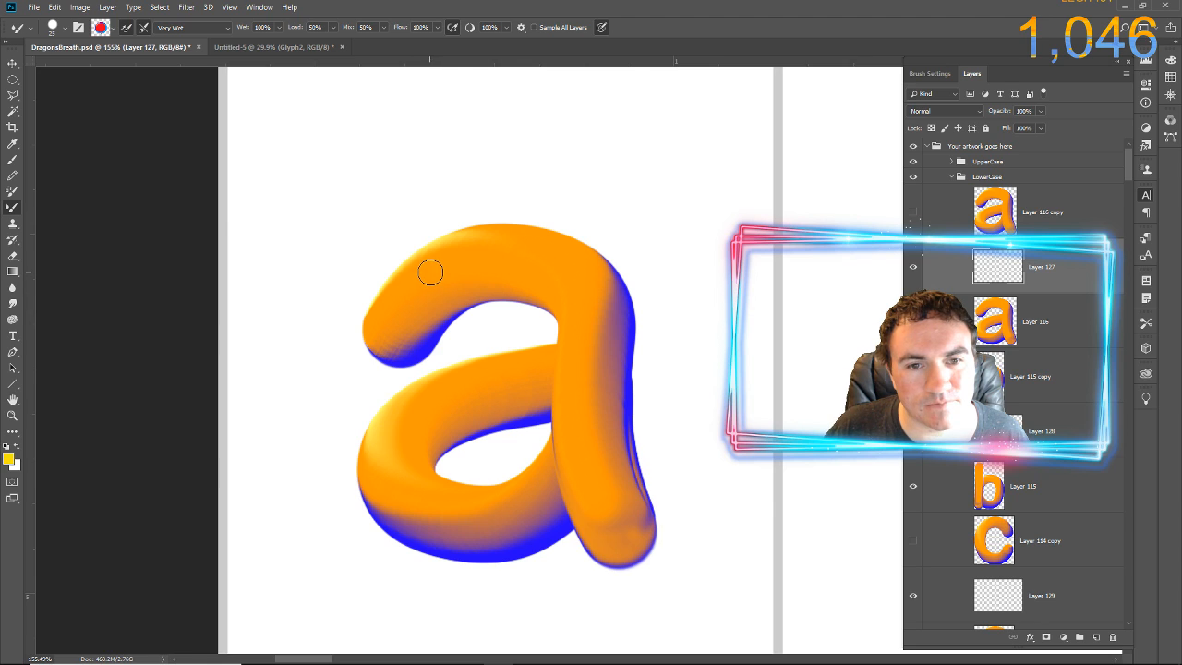
mouse_move(431, 270)
mouse_down()
mouse_move(388, 229)
mouse_move(407, 168)
mouse_move(362, 129)
mouse_up()
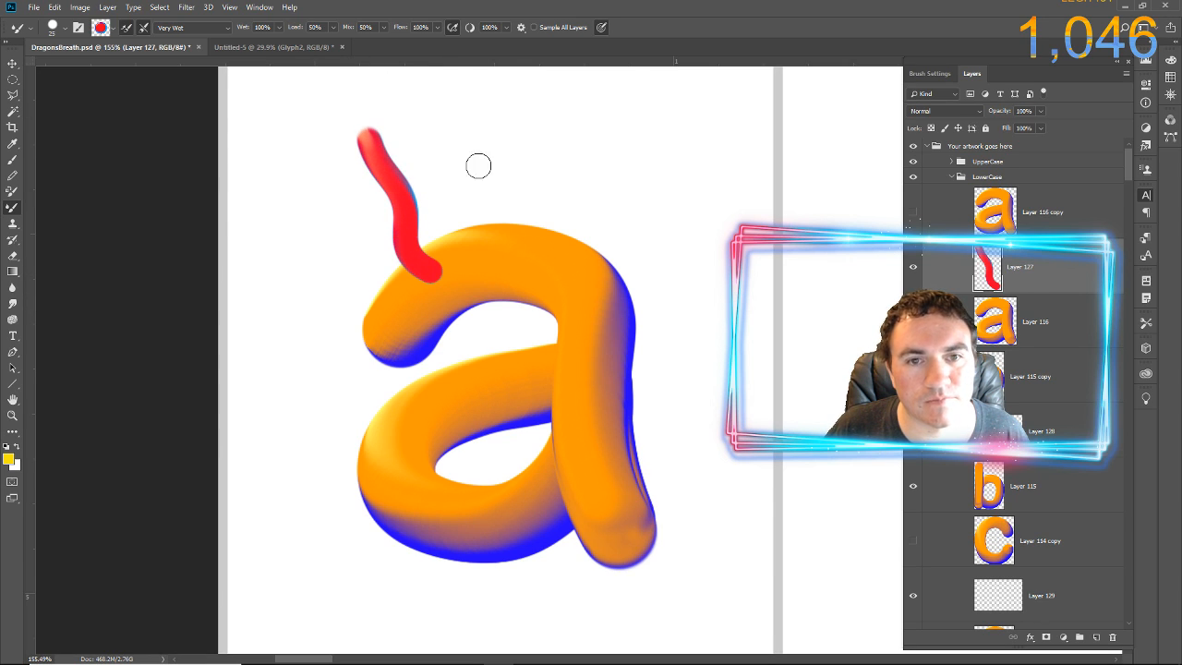
click(527, 242)
mouse_move(534, 211)
mouse_down()
mouse_move(600, 178)
mouse_move(615, 113)
mouse_up()
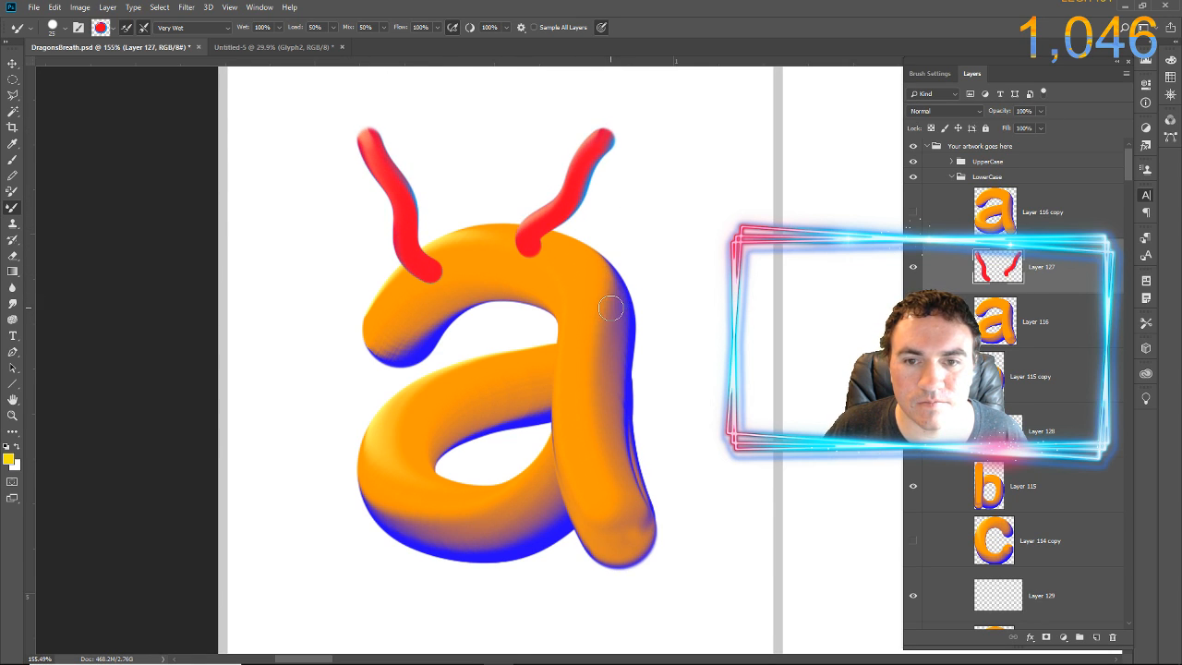
drag(614, 308, 718, 328)
mouse_move(607, 431)
mouse_down()
mouse_move(673, 454)
mouse_move(747, 435)
mouse_up()
mouse_move(523, 514)
mouse_down()
mouse_move(523, 553)
mouse_move(558, 590)
mouse_move(544, 626)
mouse_up()
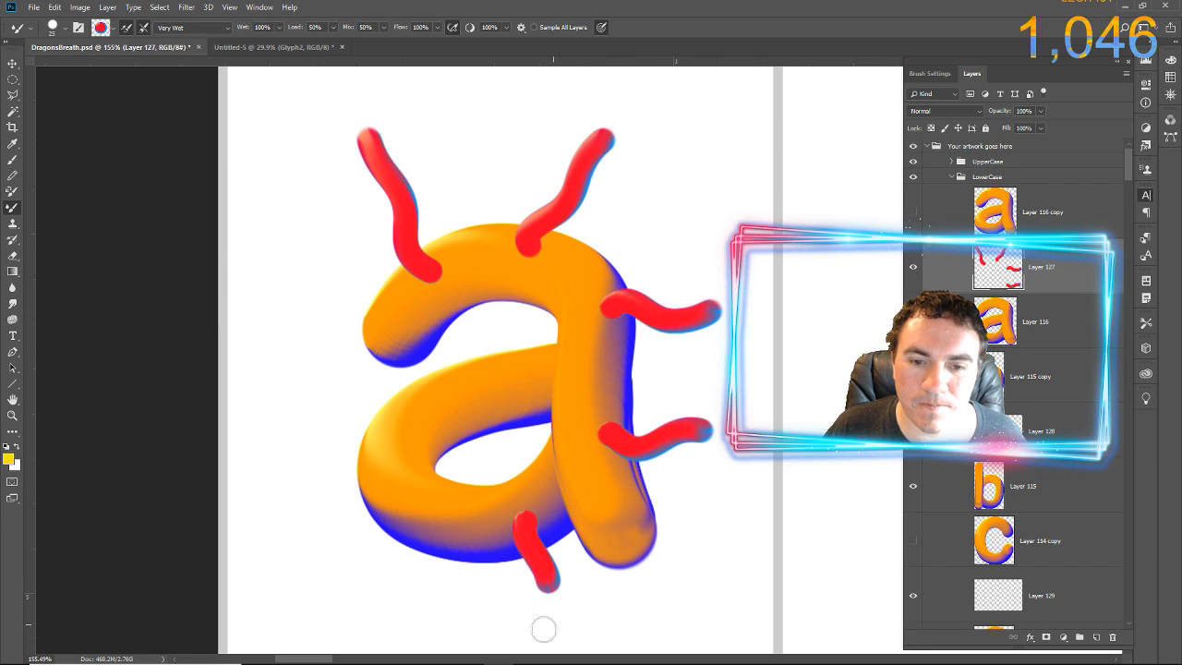
mouse_move(409, 418)
mouse_down()
mouse_move(329, 397)
mouse_move(319, 364)
mouse_up()
mouse_move(465, 407)
mouse_down()
mouse_move(497, 362)
mouse_move(506, 333)
mouse_move(515, 302)
mouse_up()
mouse_move(413, 512)
mouse_down()
mouse_move(392, 573)
mouse_move(340, 584)
mouse_up()
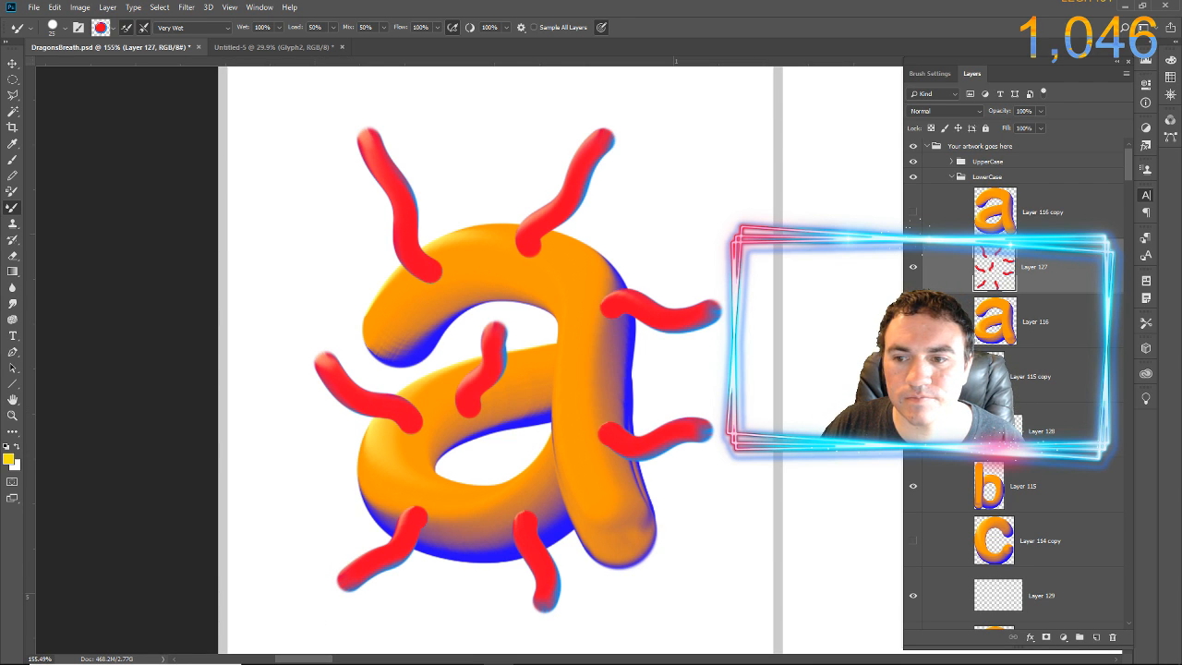
Select Layer 128 and paint six wavy tendrils around the stem and bowl of the lowercase b
click(1042, 430)
drag(763, 382, 149, 397)
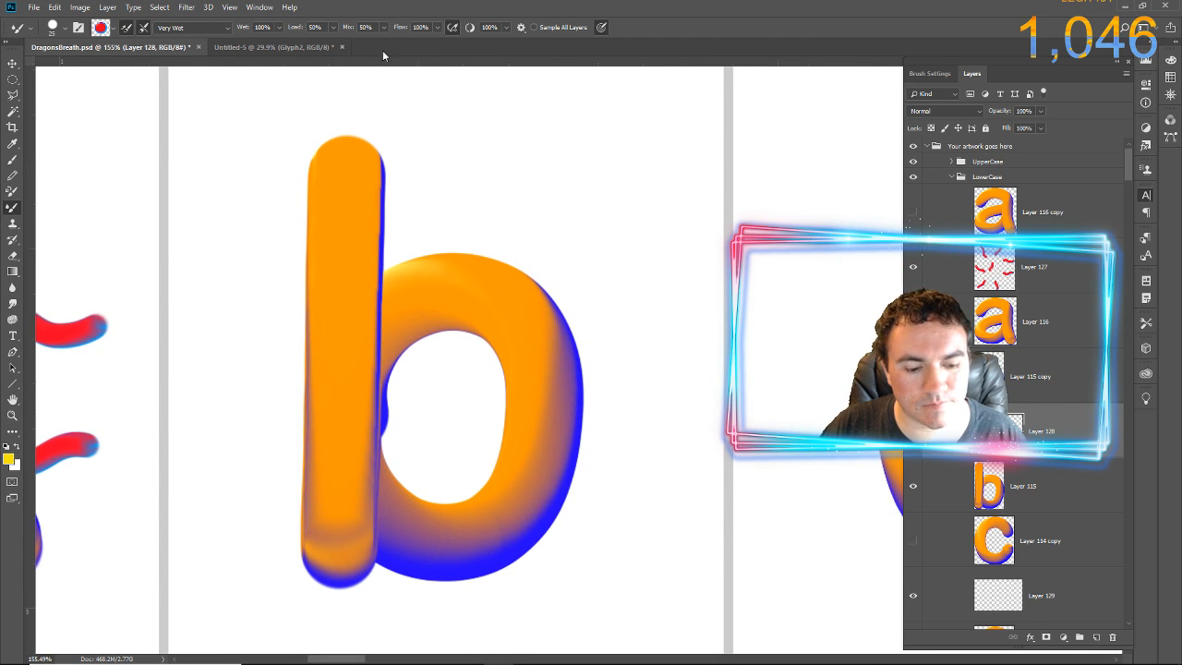
scroll(431, 154, down, 5)
drag(477, 335, 450, 458)
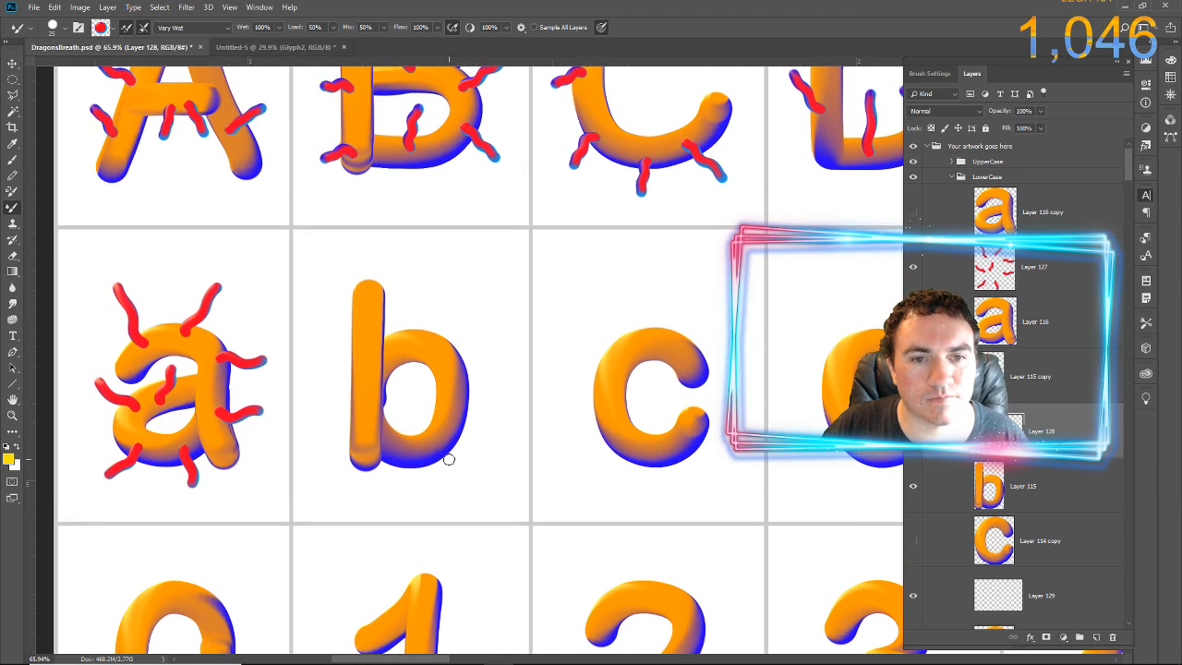
mouse_move(373, 313)
mouse_down()
mouse_move(338, 276)
mouse_move(316, 278)
mouse_move(312, 247)
mouse_up()
mouse_move(407, 344)
mouse_down()
mouse_move(425, 311)
mouse_move(425, 279)
mouse_up()
mouse_move(449, 369)
mouse_down()
mouse_move(491, 380)
mouse_move(498, 352)
mouse_up()
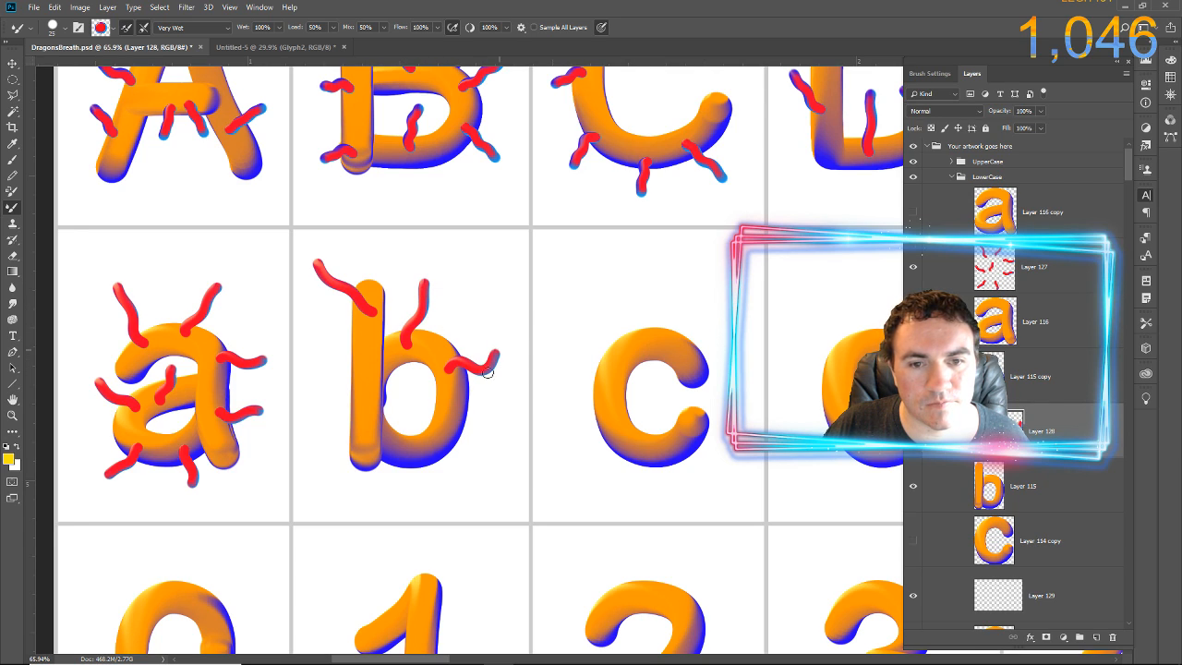
mouse_move(449, 438)
mouse_down()
mouse_move(474, 455)
mouse_move(505, 414)
mouse_up()
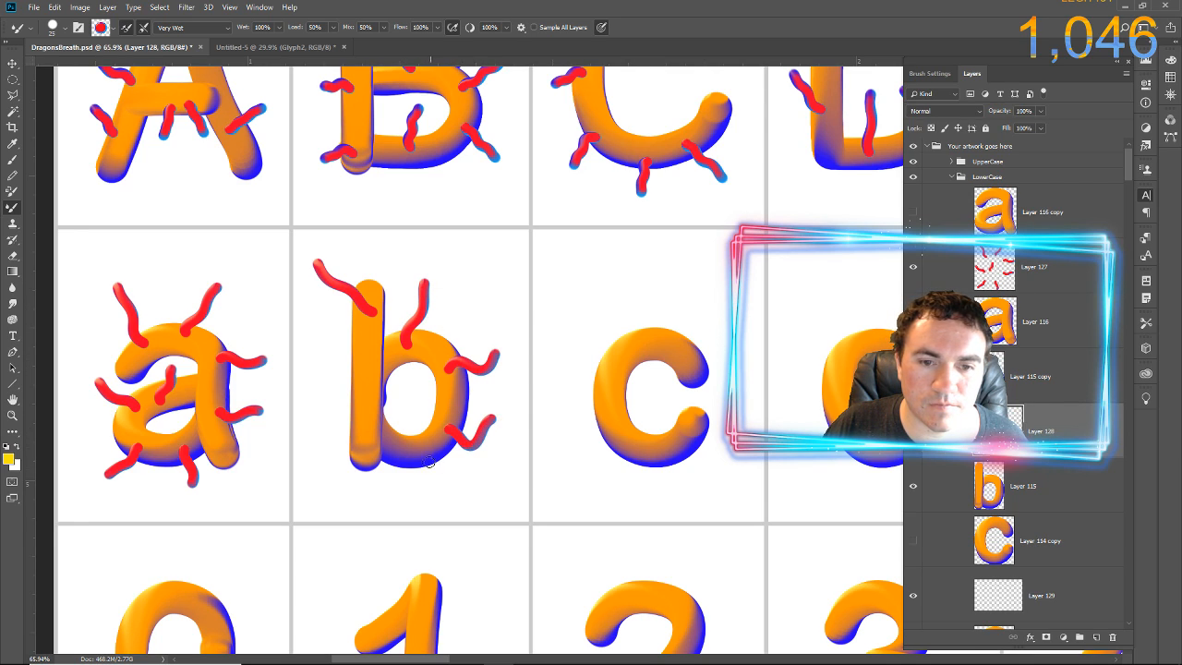
drag(415, 454, 411, 484)
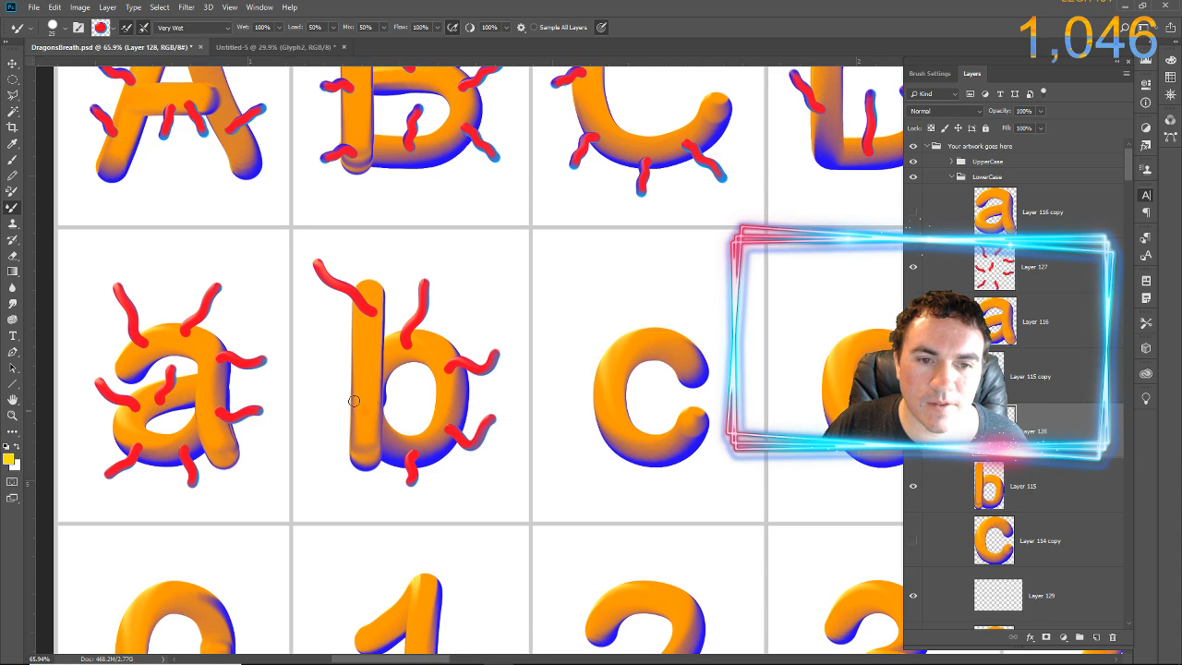
mouse_move(353, 401)
mouse_down()
mouse_move(327, 407)
mouse_move(317, 393)
mouse_up()
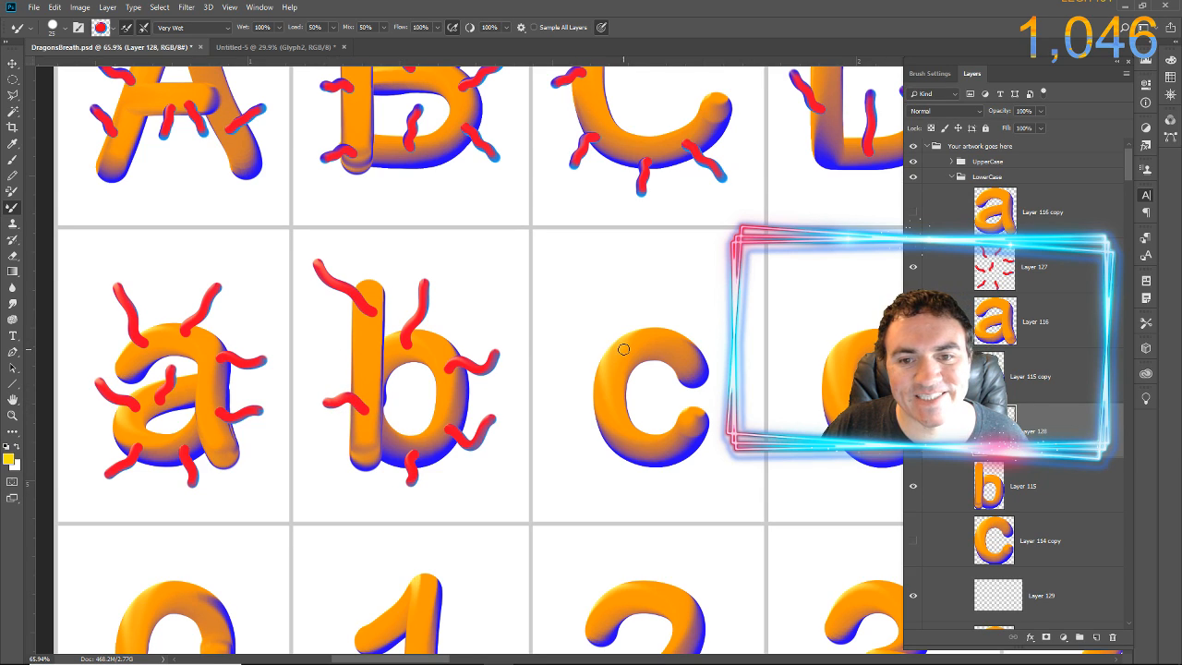
Try painting five wavy tendrils around the lowercase c on Layer 128, the layer holding the b tendrils
mouse_move(623, 349)
mouse_down()
mouse_move(622, 317)
mouse_move(603, 293)
mouse_up()
drag(665, 340, 691, 309)
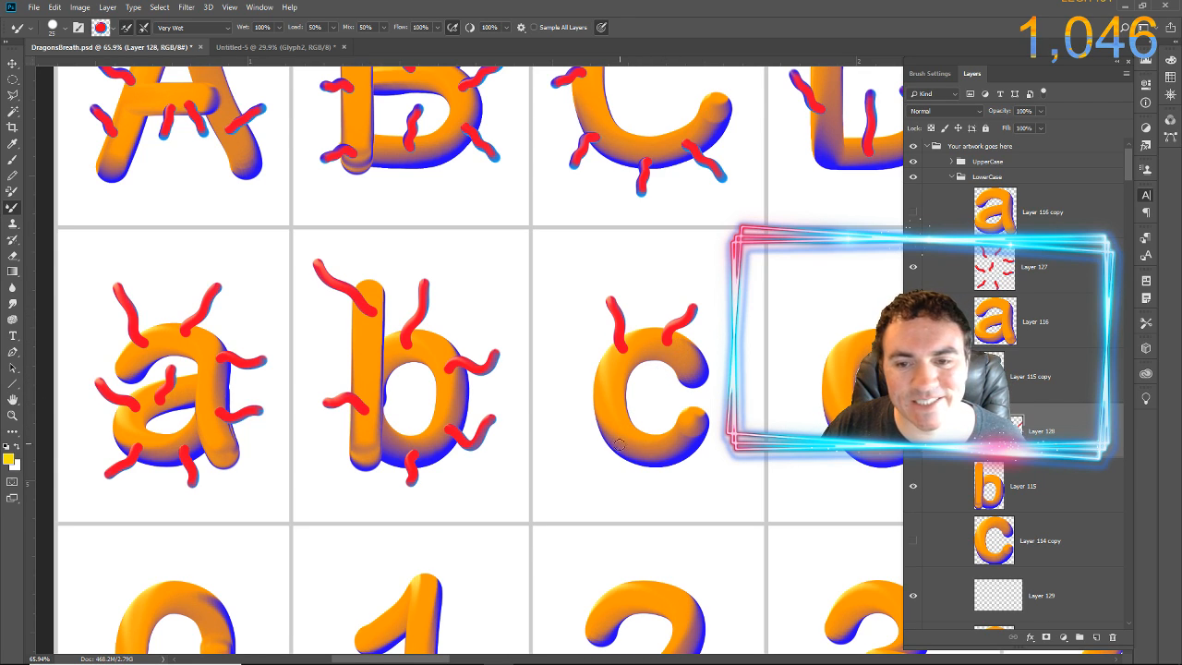
drag(611, 429, 574, 447)
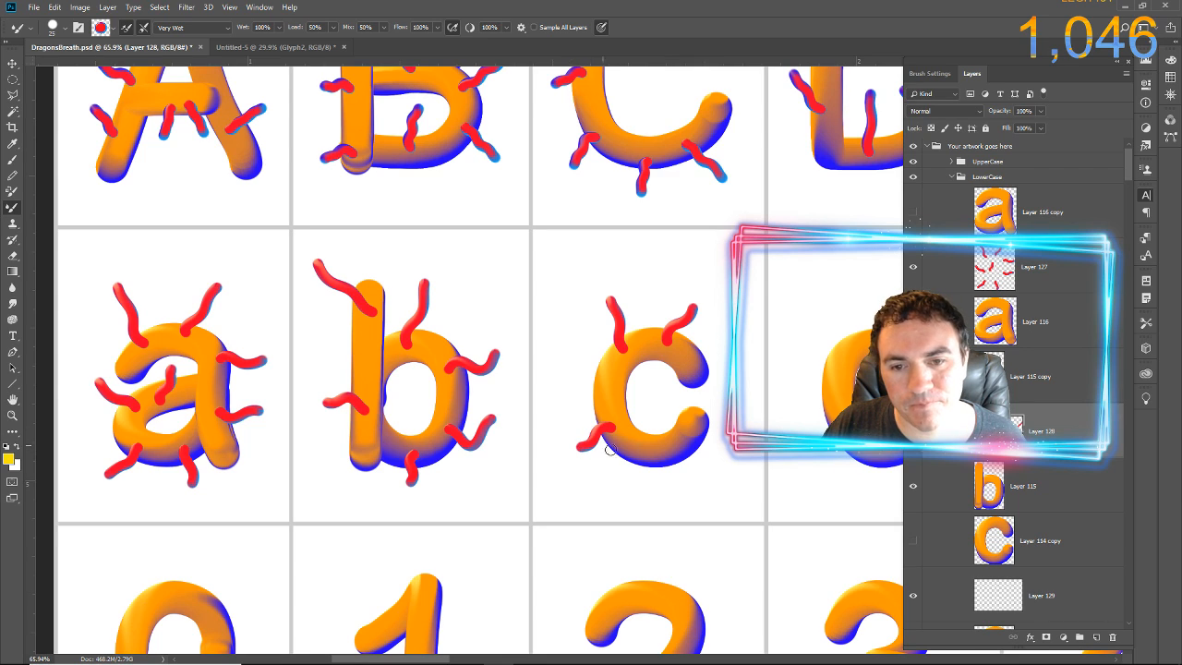
drag(657, 455, 665, 486)
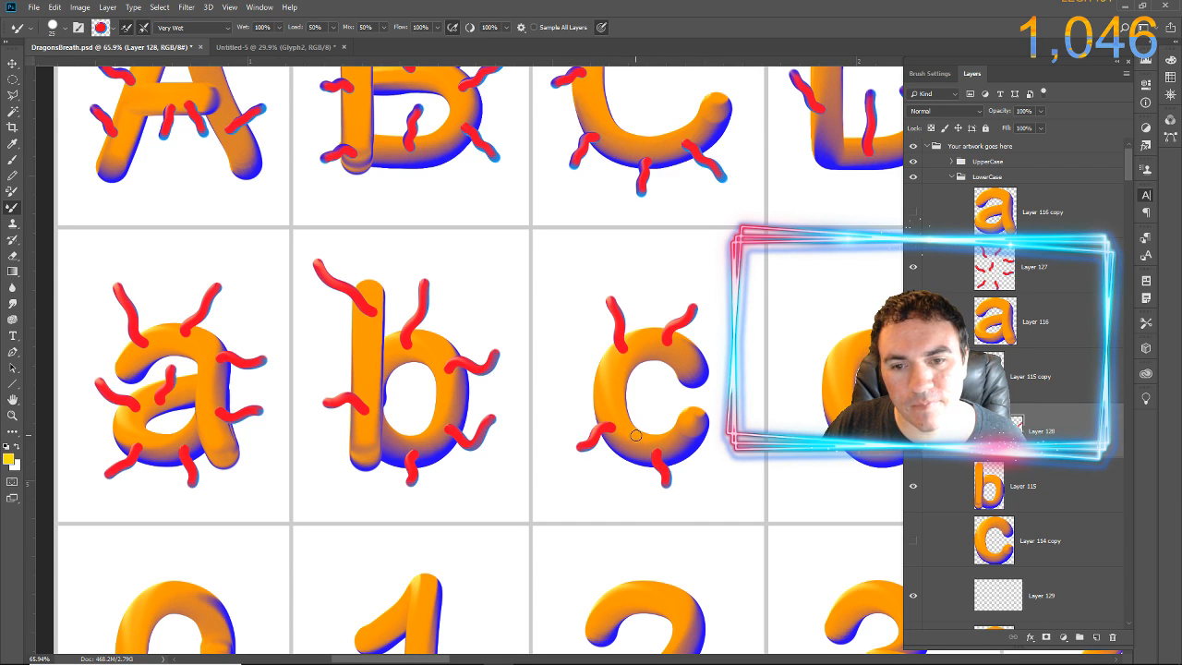
drag(635, 435, 653, 403)
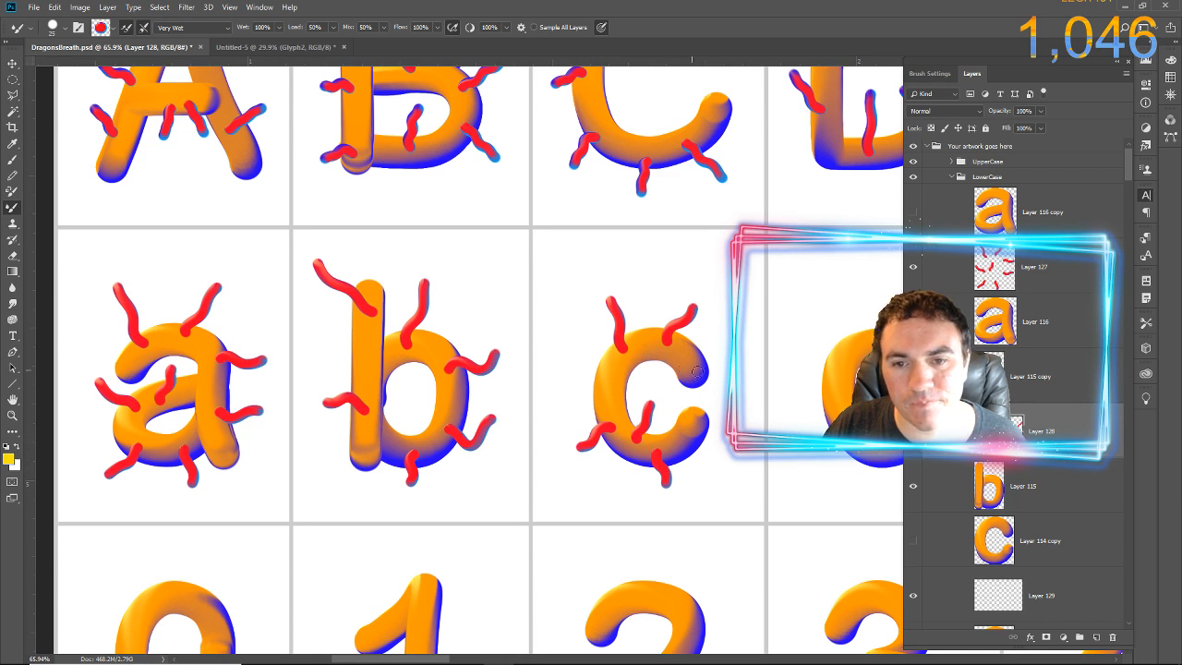
Select the blank Layer 129 above the lowercase c layer
click(954, 592)
mouse_move(871, 489)
mouse_down()
mouse_move(546, 391)
mouse_move(402, 432)
mouse_up()
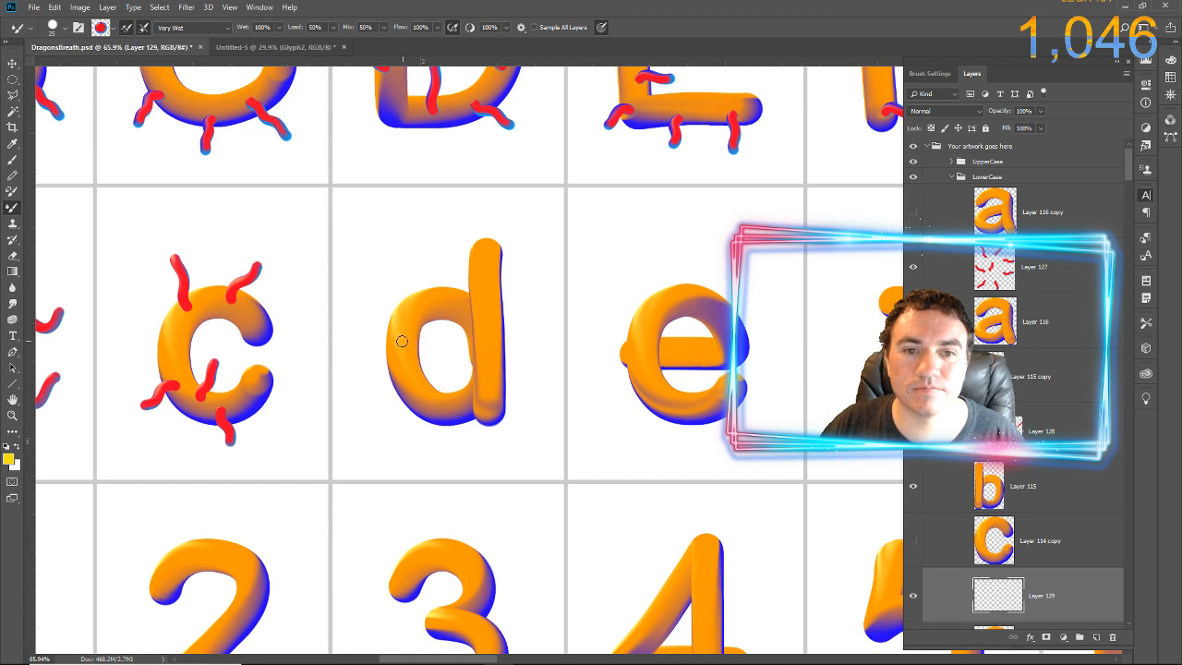
drag(265, 393, 655, 401)
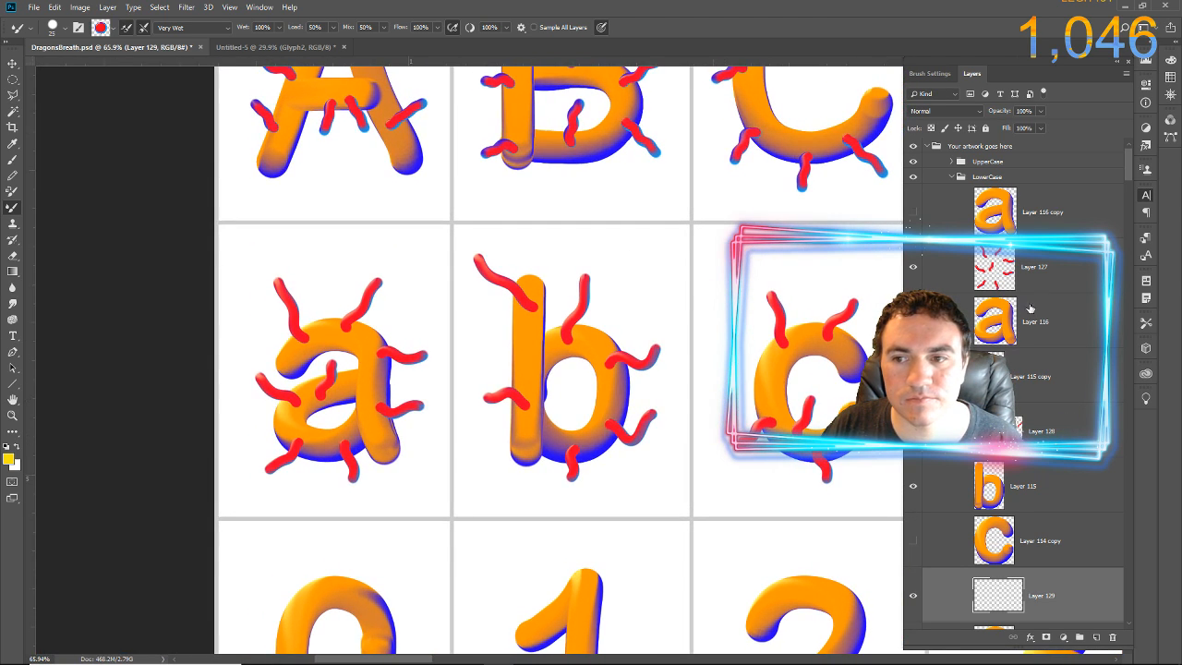
Toggle the visibility of Layers 127, 128 and 129 to check their contents, and undo the misplaced tendrils around the lowercase c
click(914, 269)
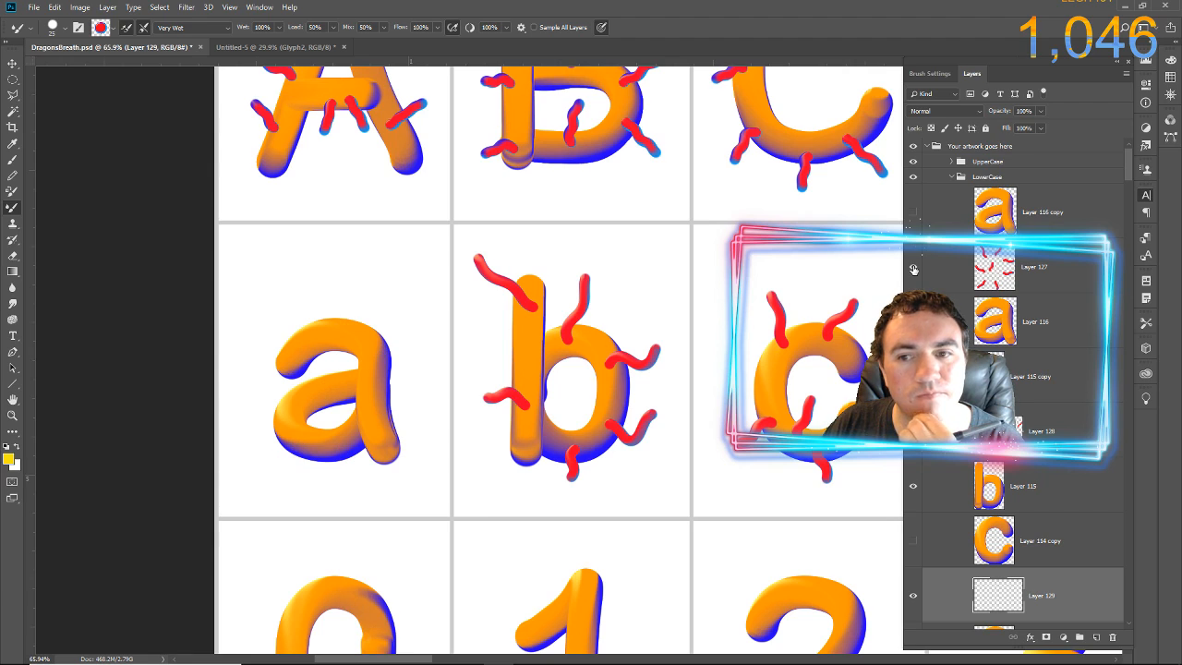
click(914, 267)
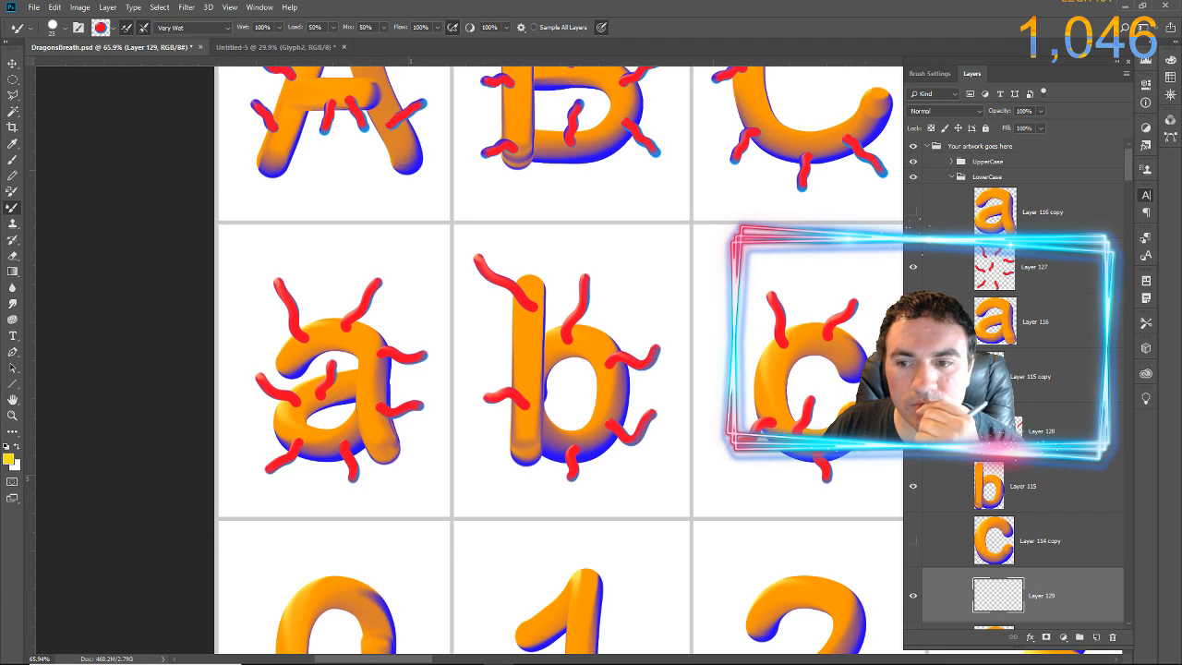
click(914, 432)
click(913, 432)
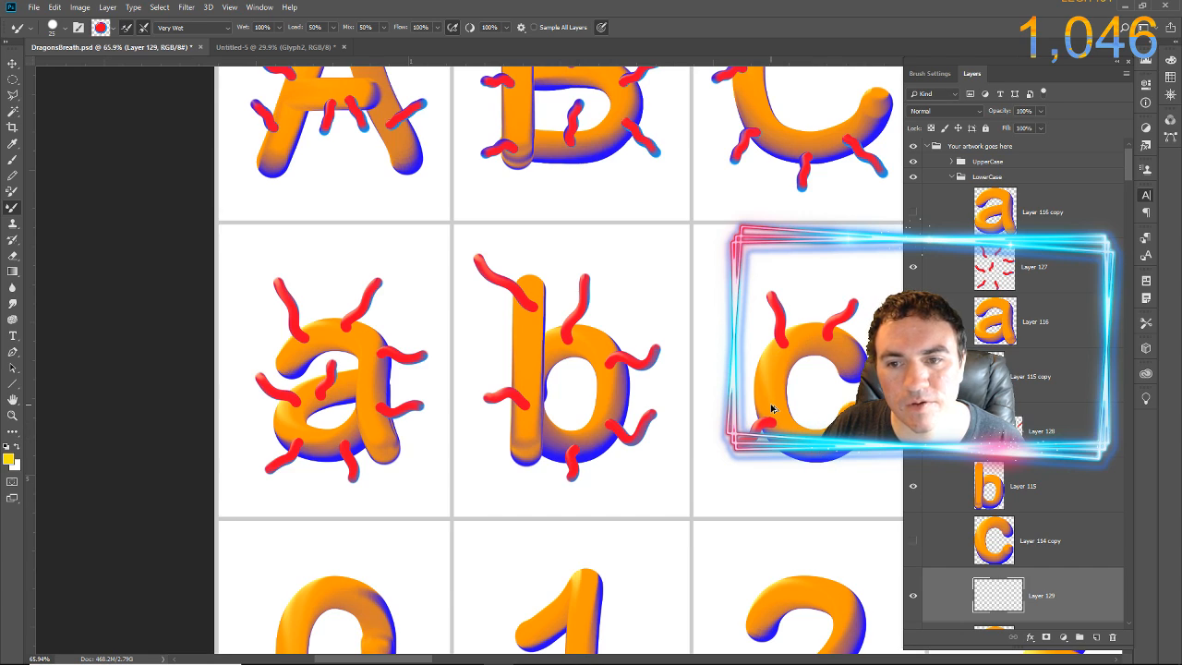
key(ctrl+z)
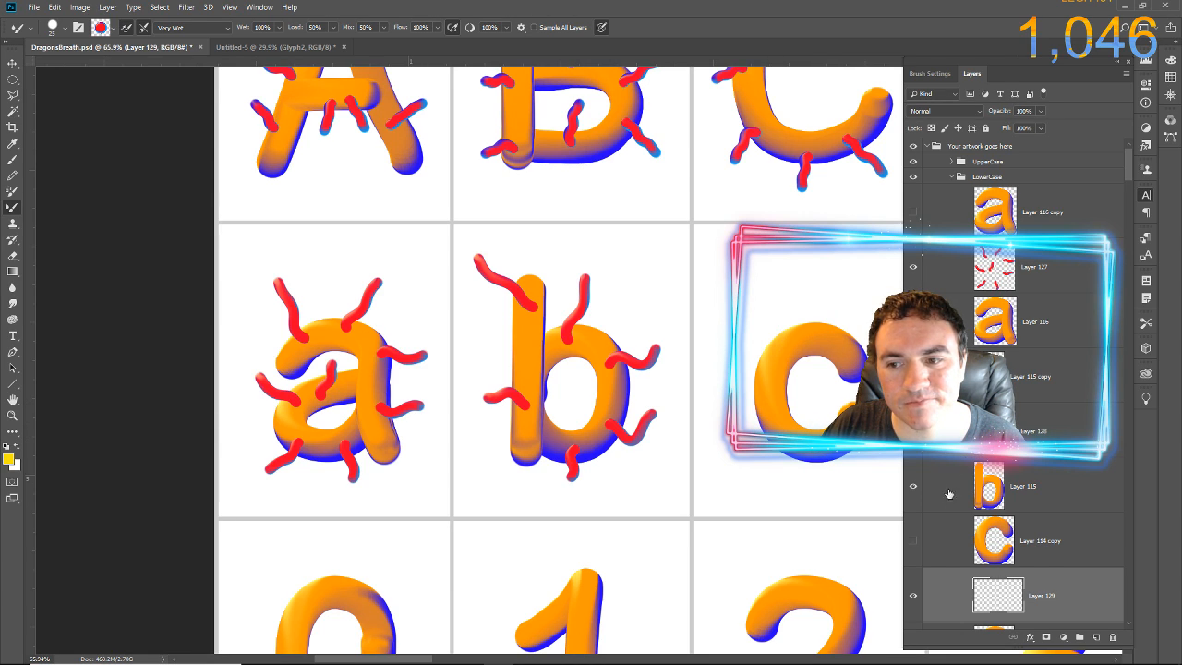
click(914, 431)
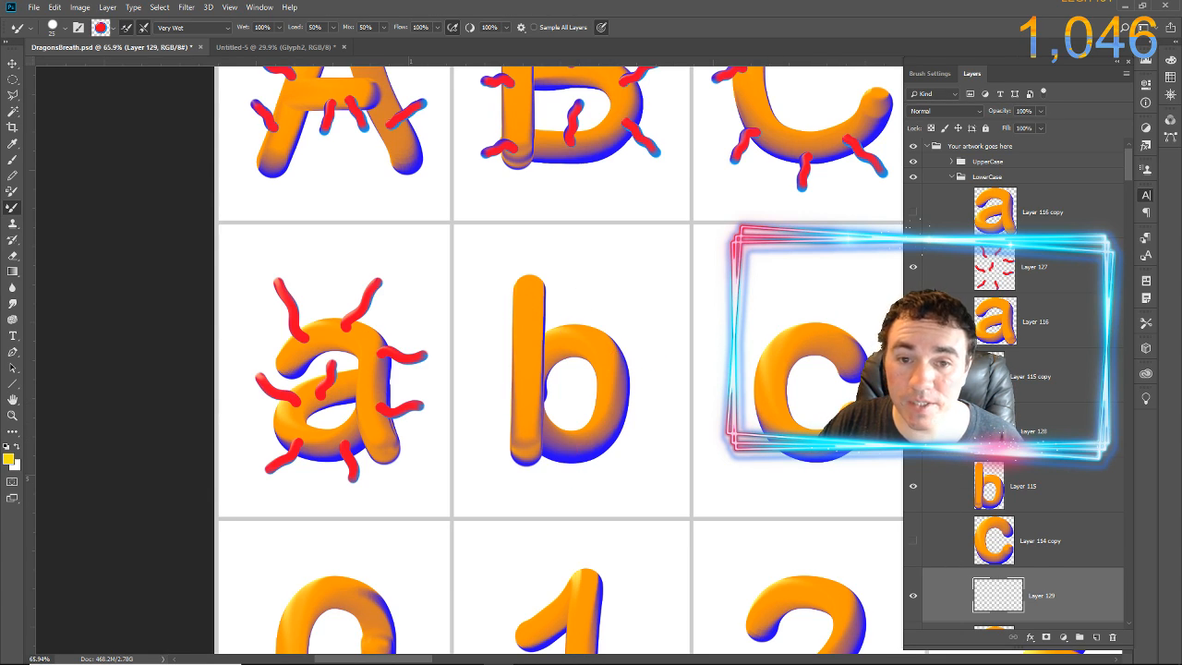
click(913, 431)
click(913, 600)
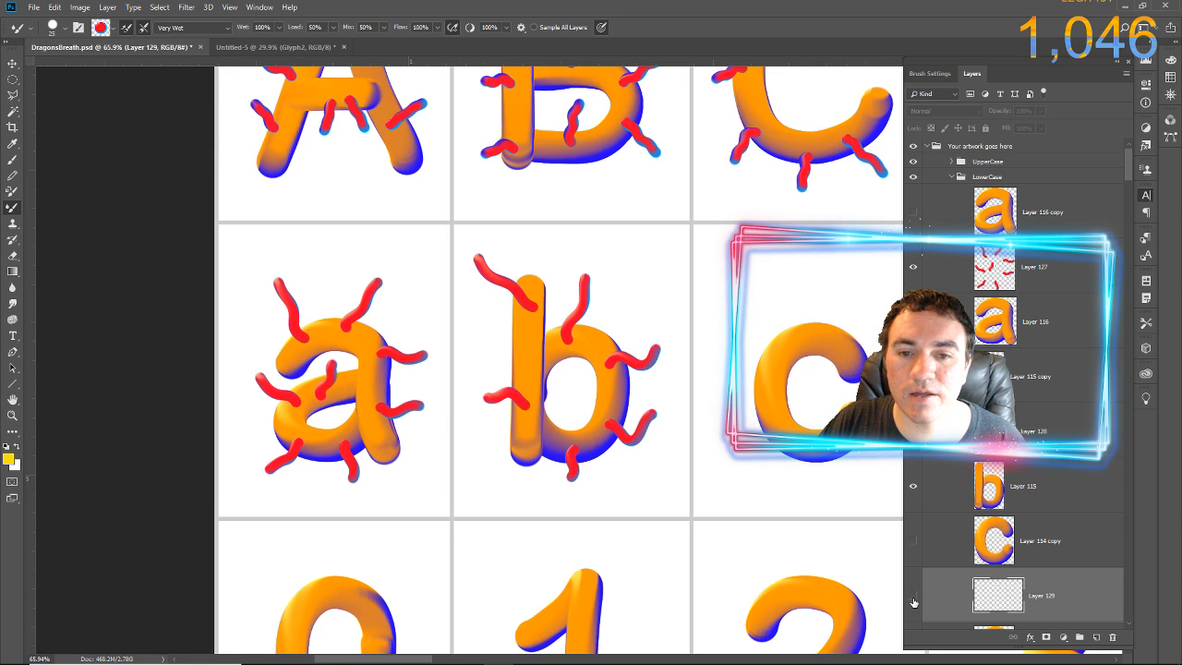
click(913, 601)
Paint six wavy tendrils around the lowercase c on Layer 129, including one rising from its lower curve into the opening
drag(825, 454, 524, 384)
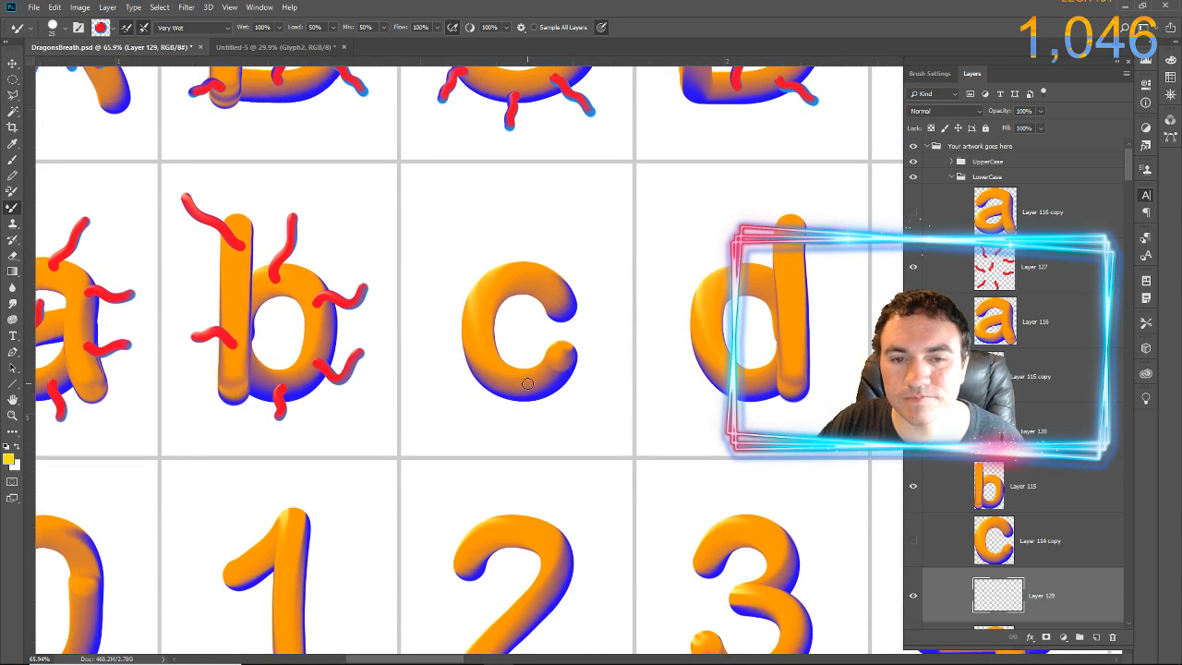
scroll(960, 522, down, 3)
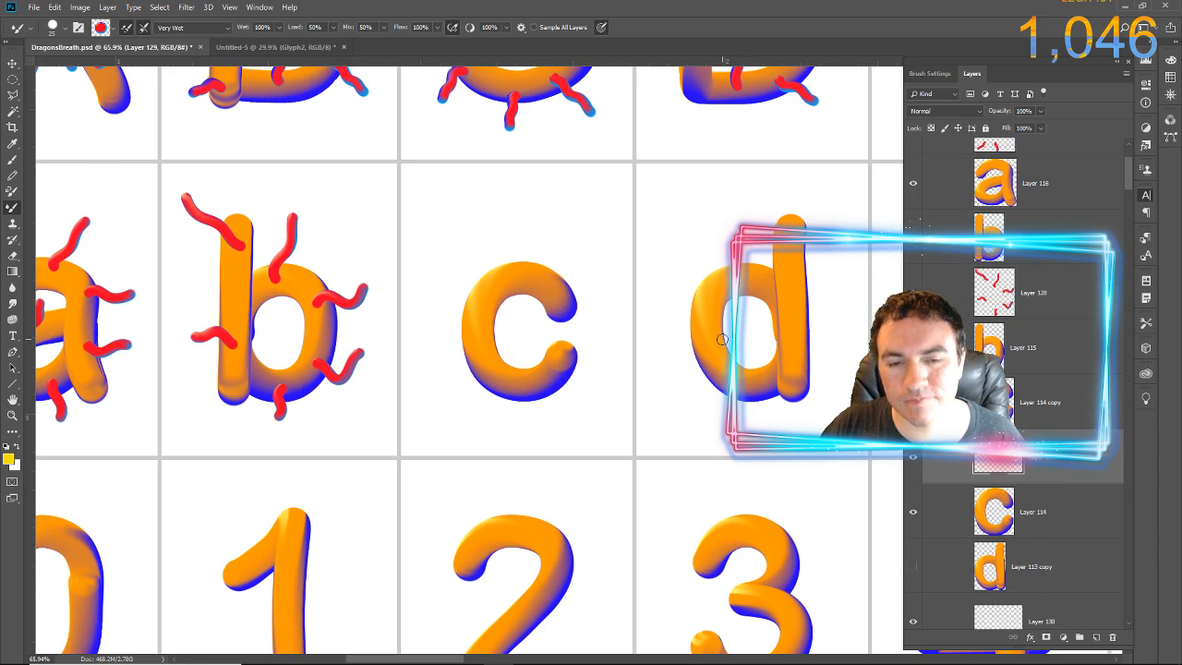
mouse_move(552, 285)
mouse_down()
mouse_move(557, 246)
mouse_move(573, 242)
mouse_up()
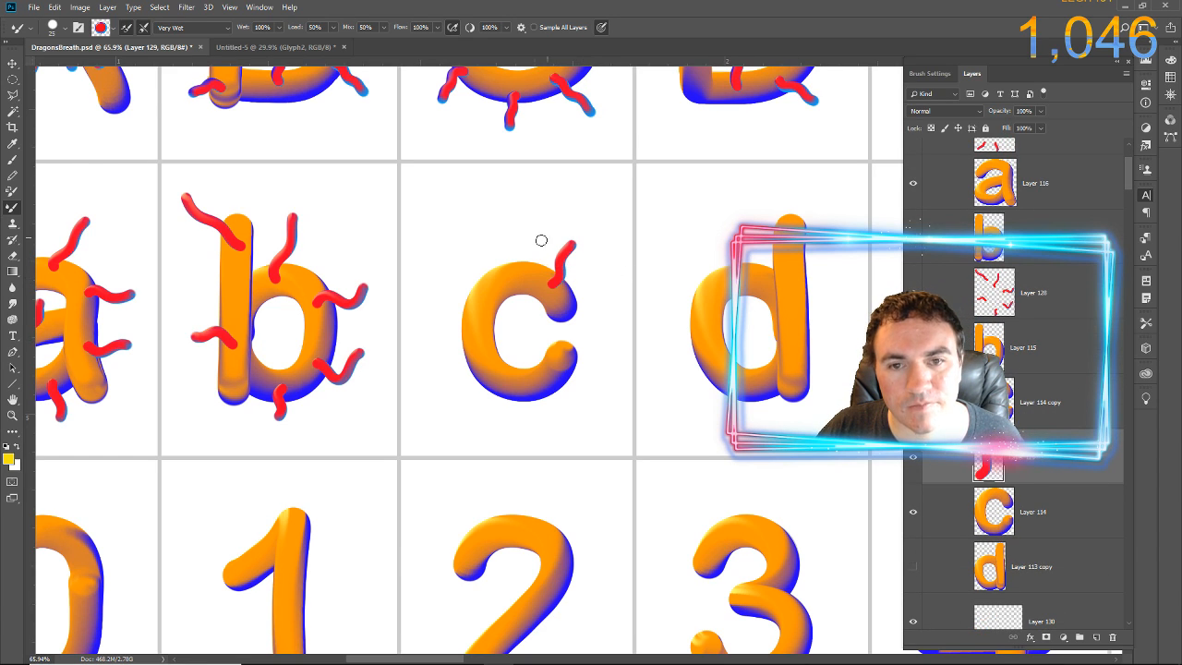
drag(498, 282, 479, 230)
mouse_move(474, 321)
mouse_down()
mouse_move(454, 351)
mouse_move(431, 350)
mouse_up()
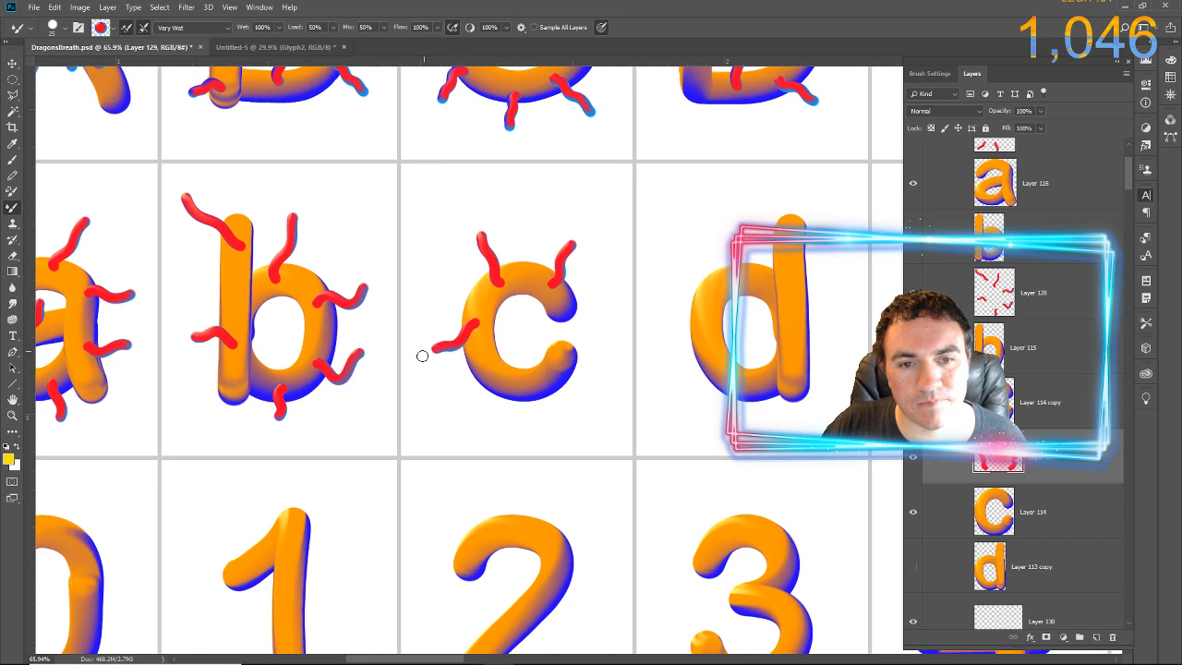
drag(497, 379, 479, 418)
drag(532, 382, 523, 328)
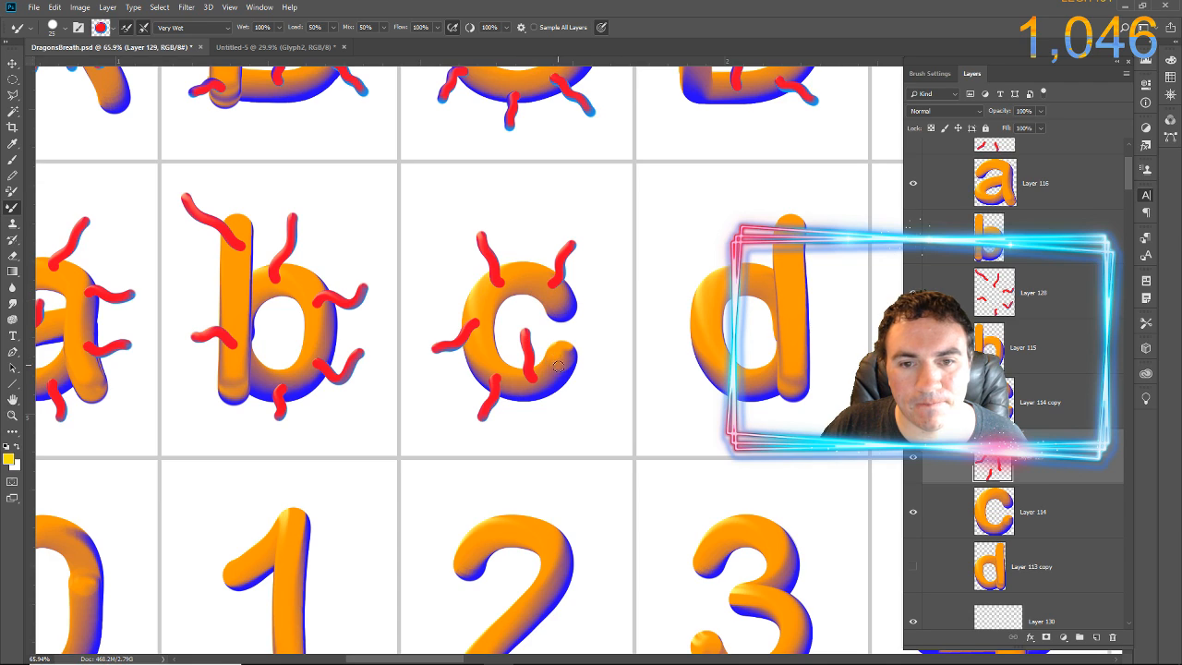
drag(557, 374, 570, 408)
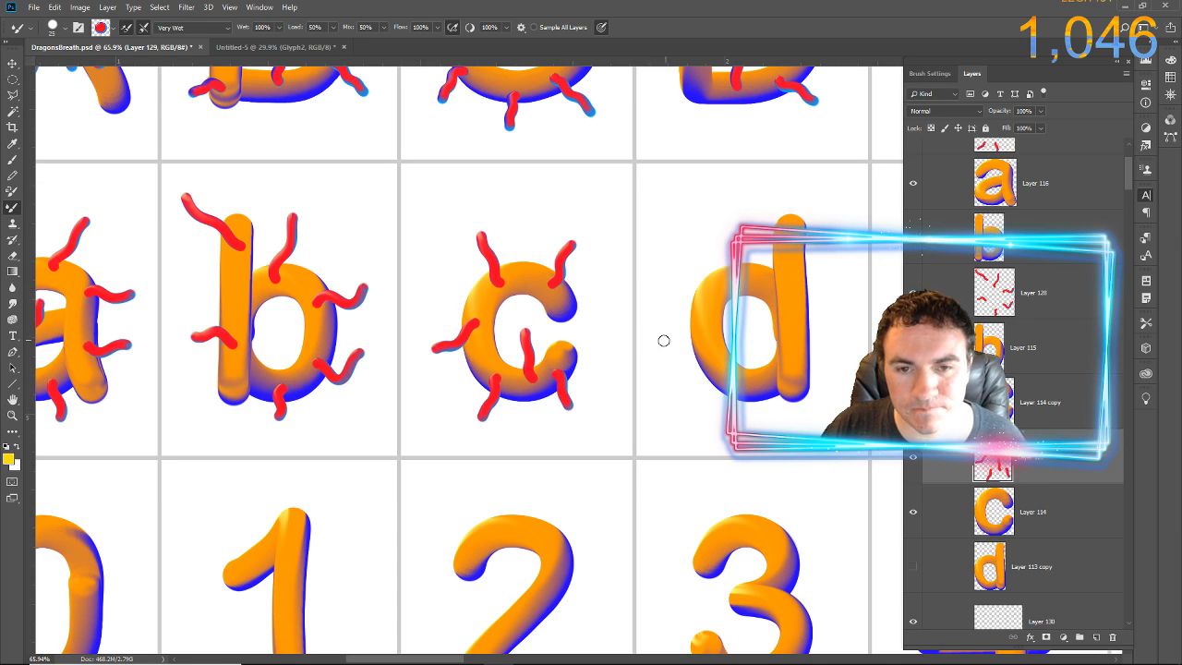
Paint six wavy tendrils on the lowercase d on Layer 130: four around and inside the bowl, two off the stem
click(987, 624)
scroll(997, 591, down, 3)
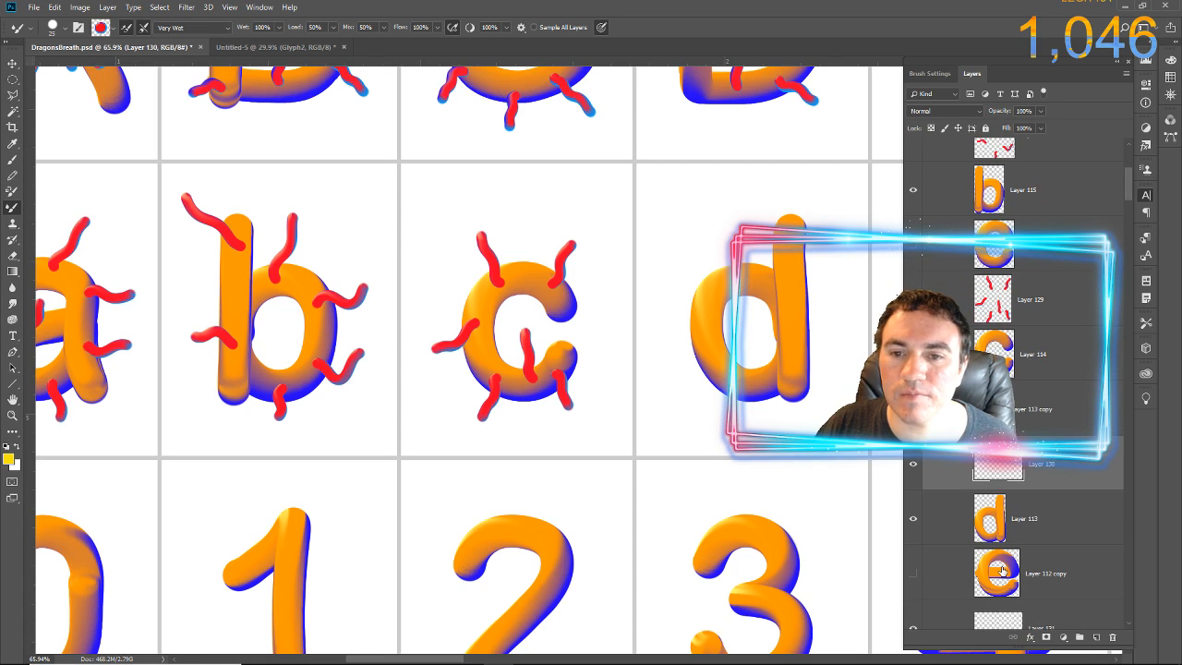
drag(728, 277, 720, 252)
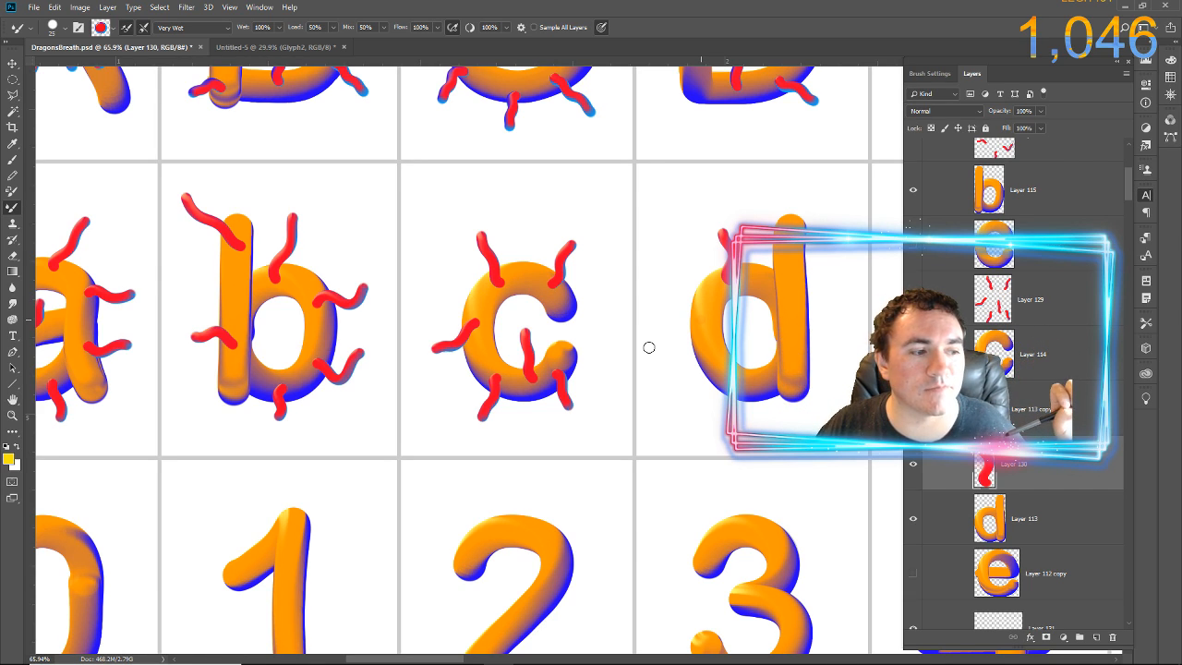
drag(667, 321, 704, 319)
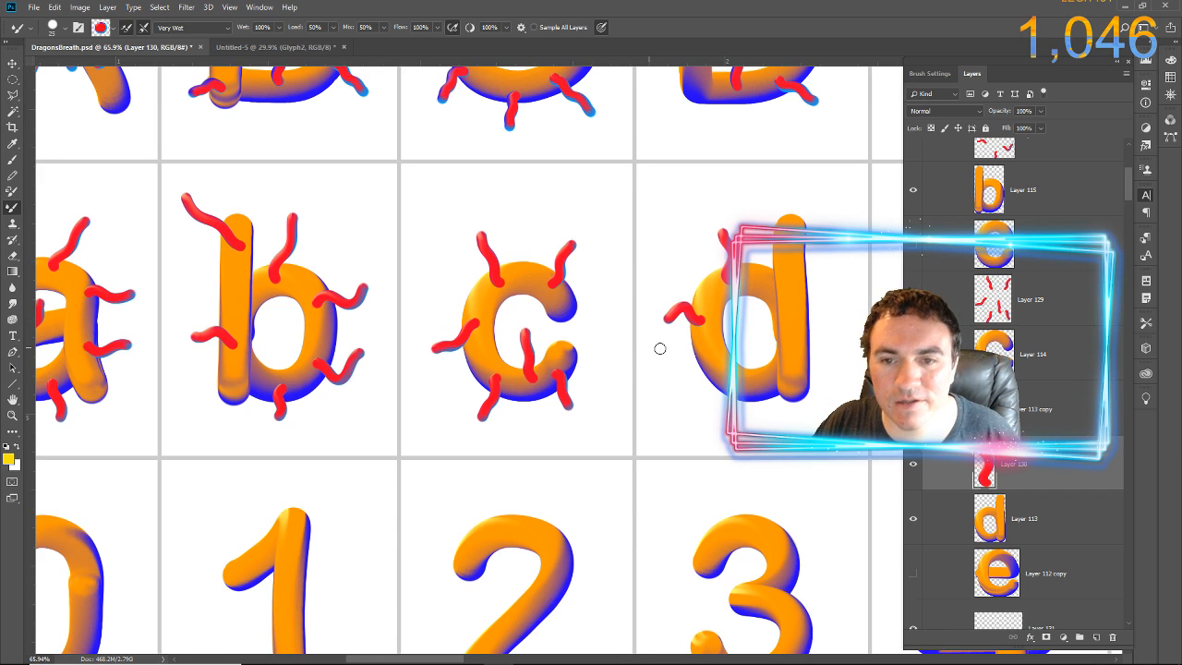
drag(771, 288, 747, 347)
drag(724, 386, 704, 420)
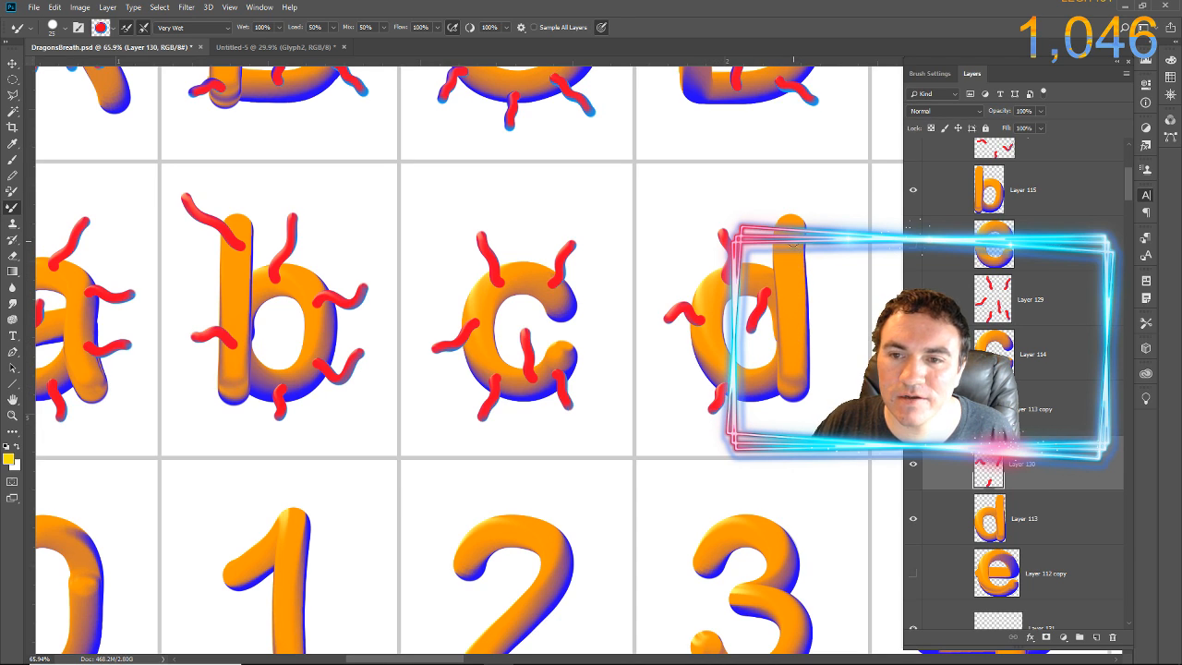
drag(802, 252, 820, 274)
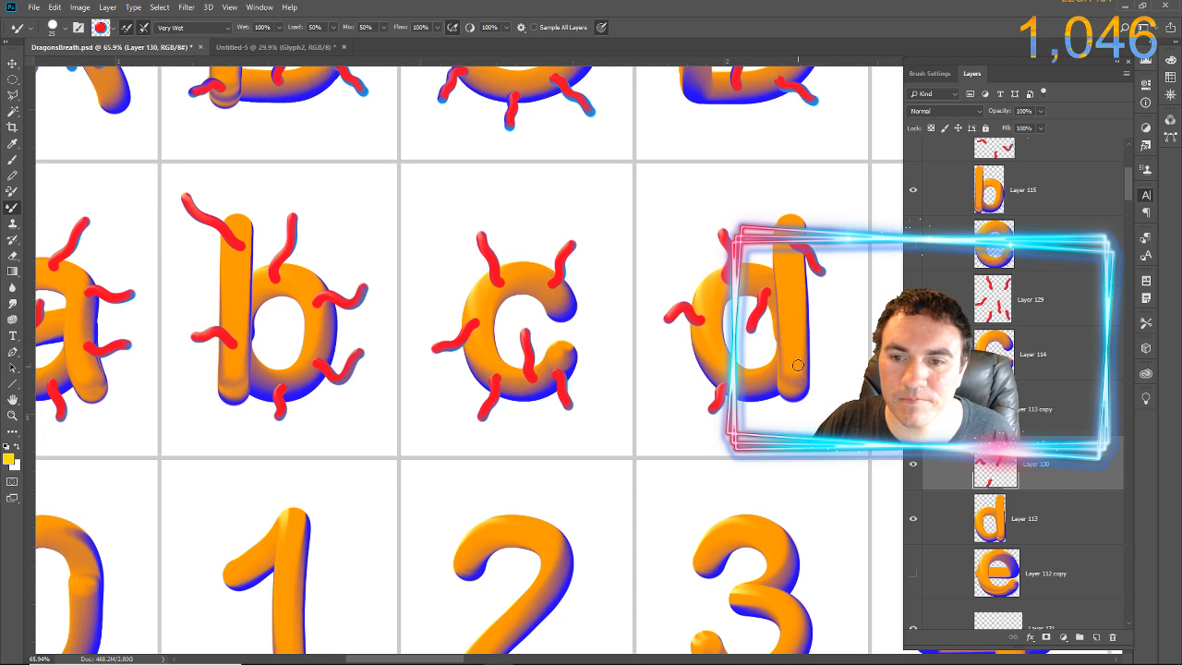
drag(816, 355, 823, 301)
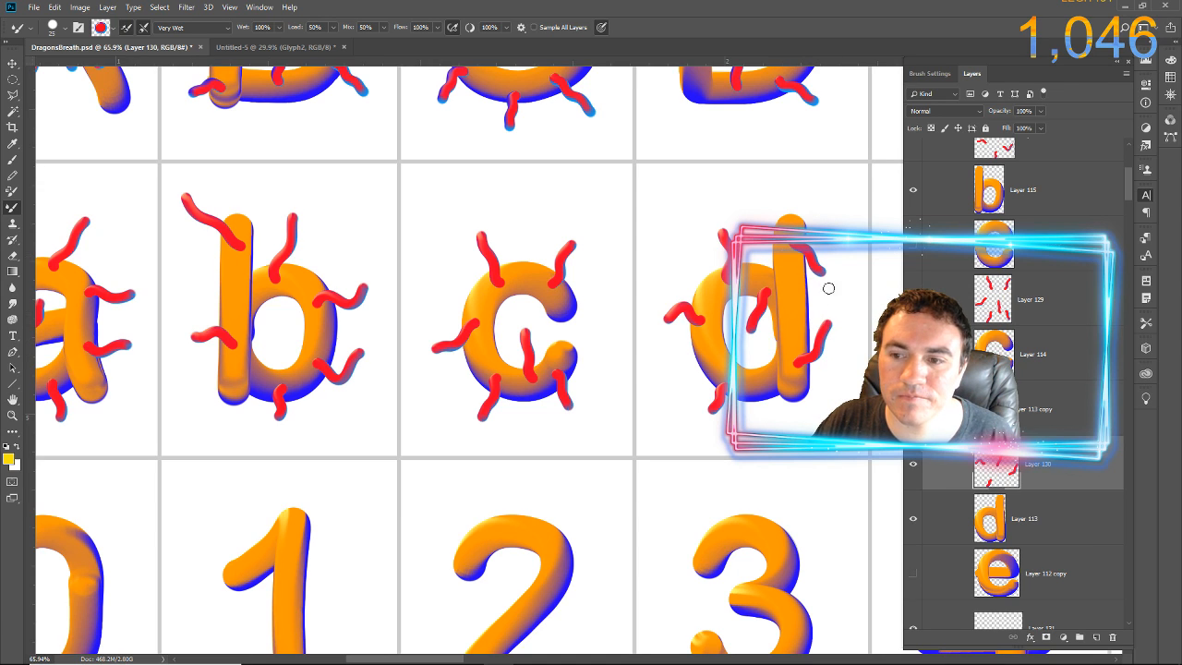
Paint six wavy tendrils on the lowercase e on Layer 131: three along its top, two below and one on the crossbar
scroll(1014, 603, down, 3)
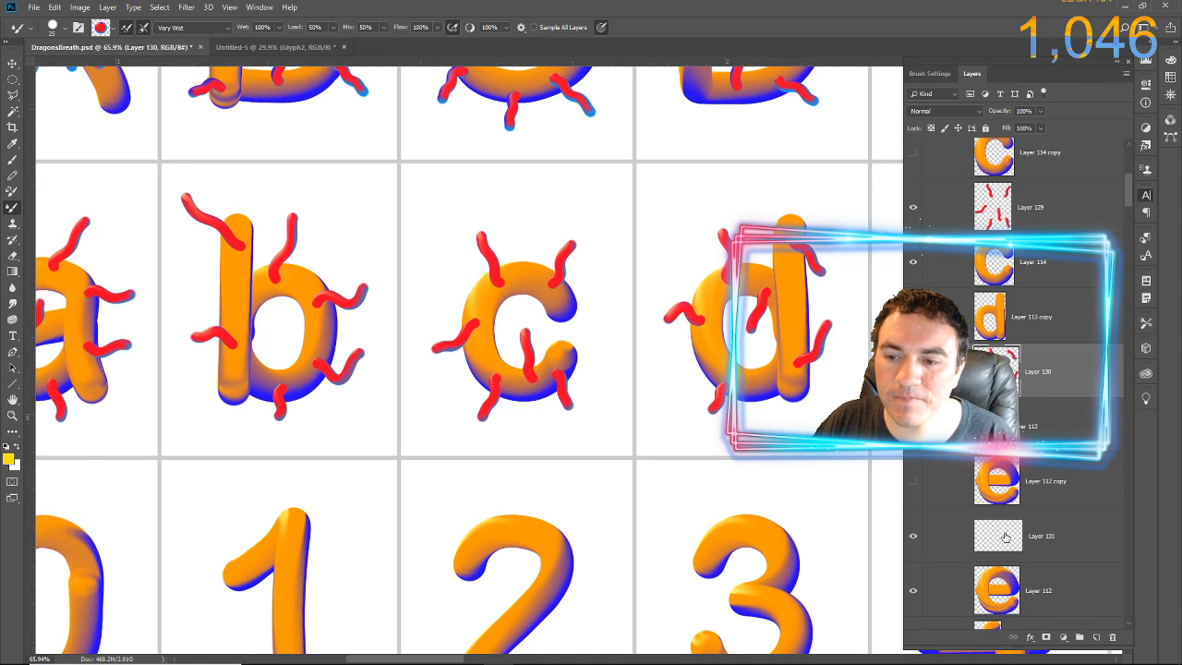
click(1015, 536)
drag(615, 371, 216, 379)
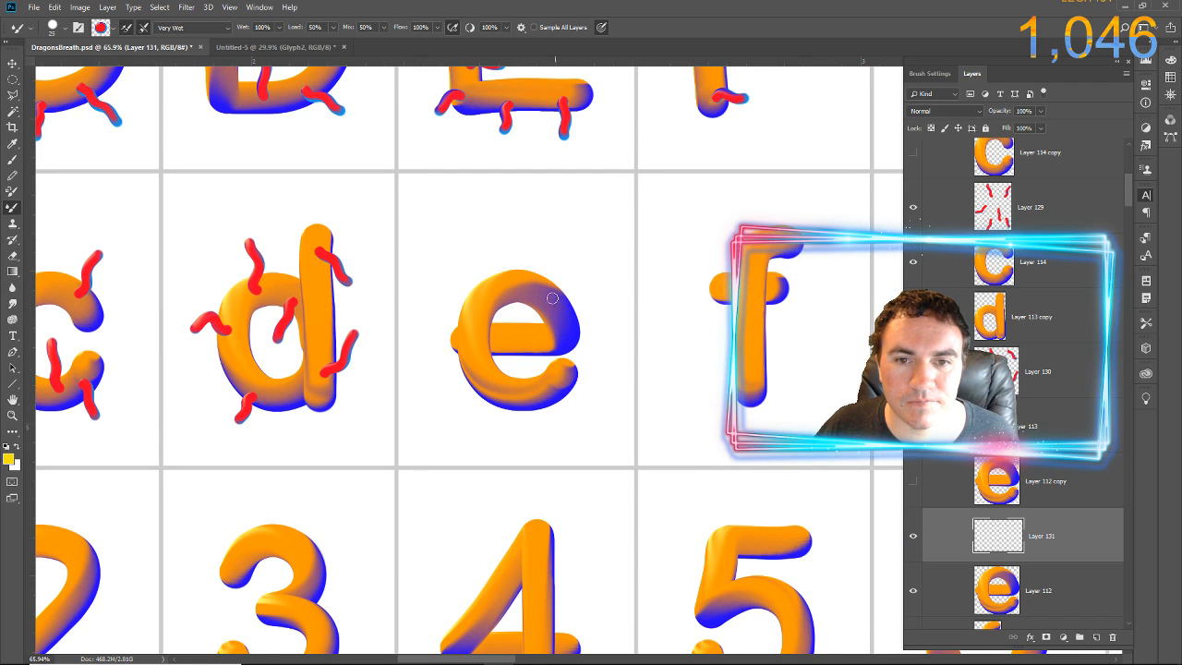
mouse_move(553, 298)
mouse_down()
mouse_move(578, 246)
mouse_move(511, 235)
mouse_up()
drag(484, 295, 457, 249)
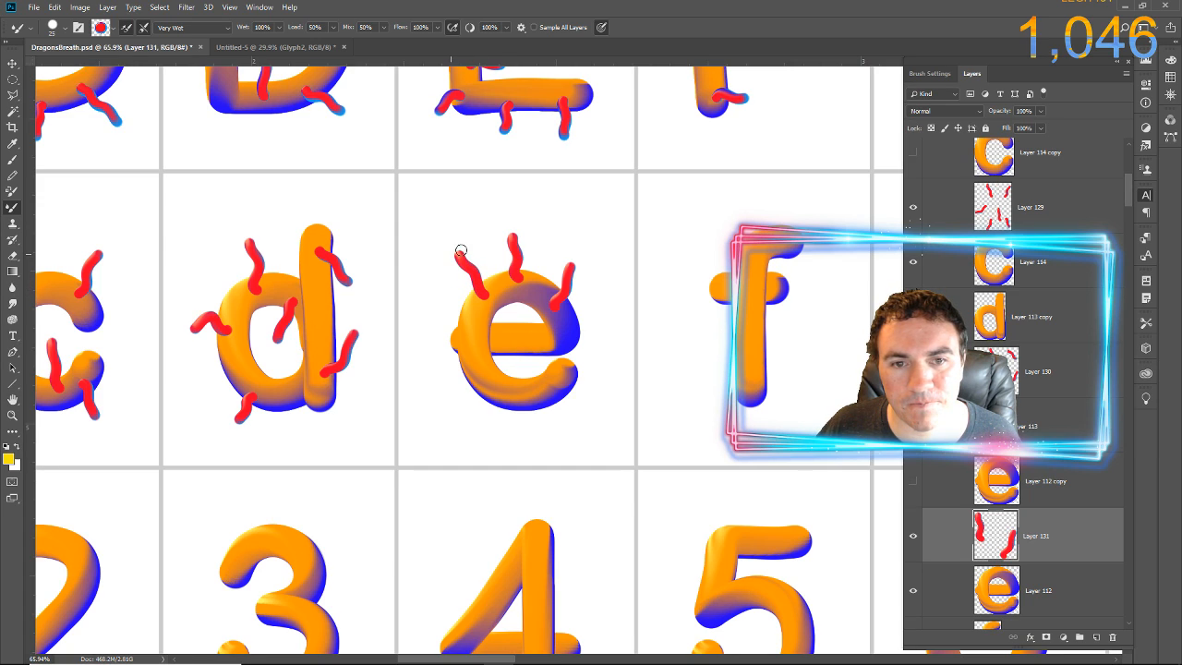
mouse_move(490, 386)
mouse_down()
mouse_move(467, 393)
mouse_move(459, 415)
mouse_up()
drag(533, 395, 554, 428)
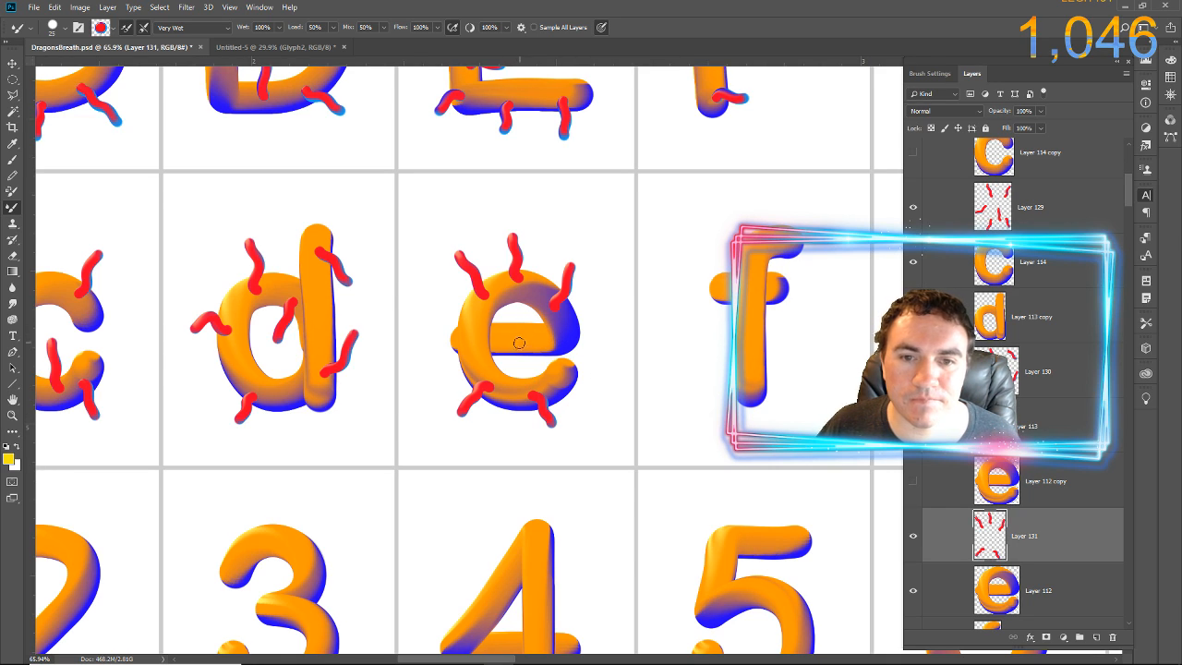
drag(512, 335, 534, 364)
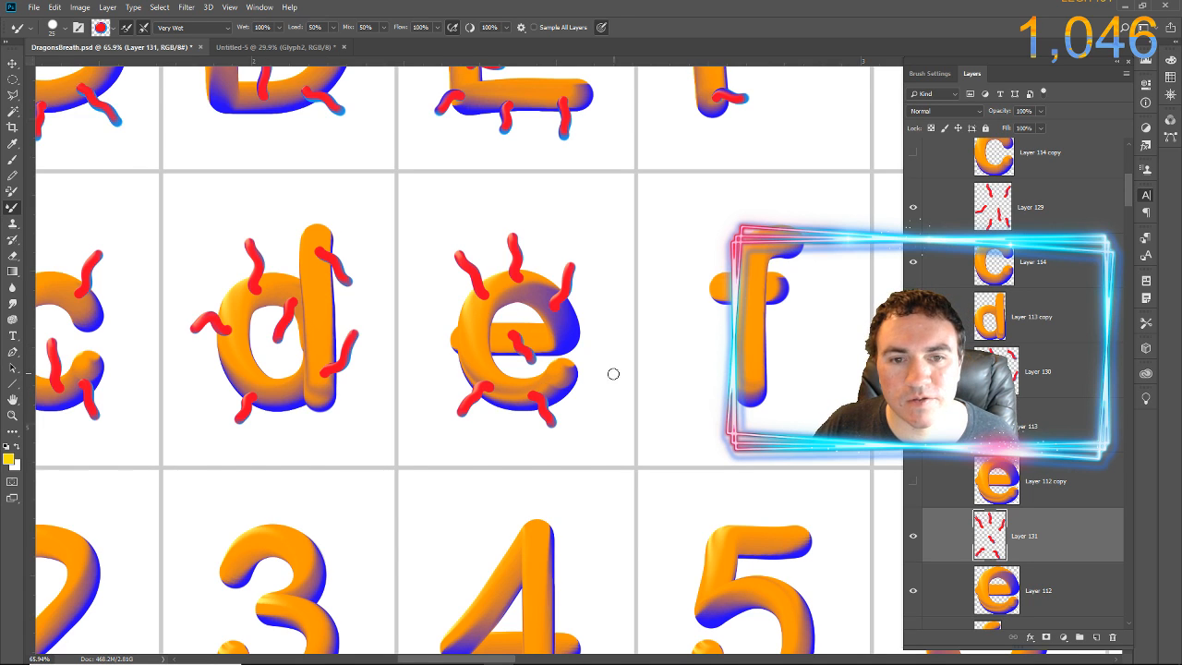
Paint four wavy tendrils on the lowercase f on Layer 132: one at the hook, one at the crossbar and two on the stem
scroll(1021, 588, down, 4)
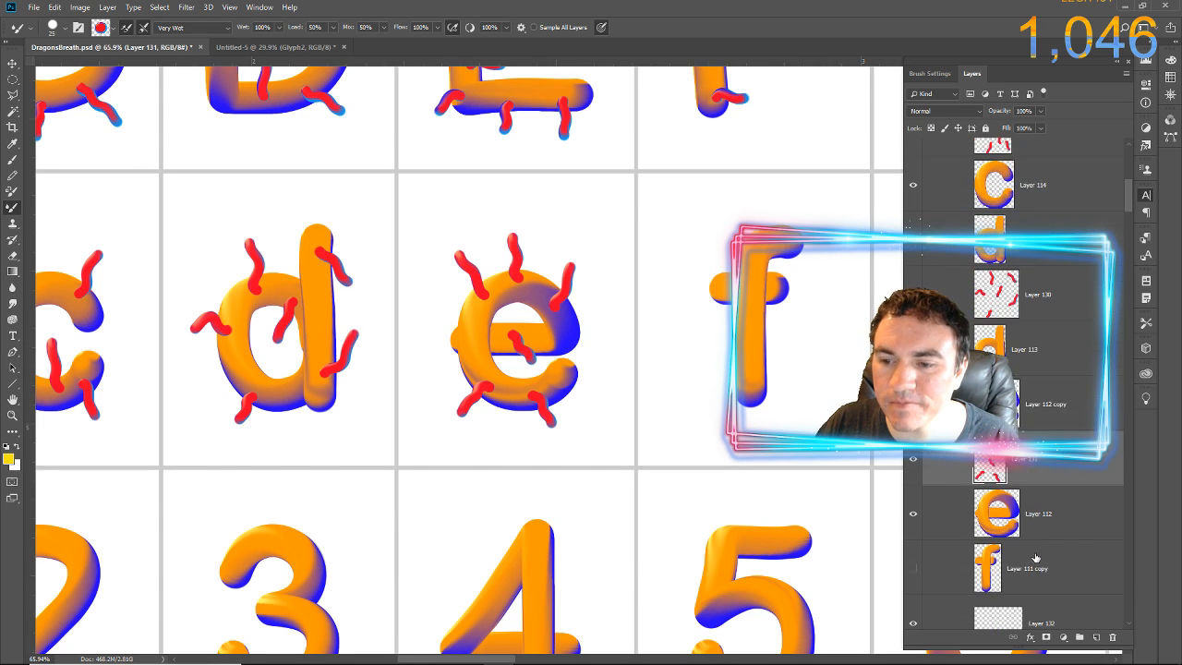
click(997, 503)
drag(718, 372, 456, 345)
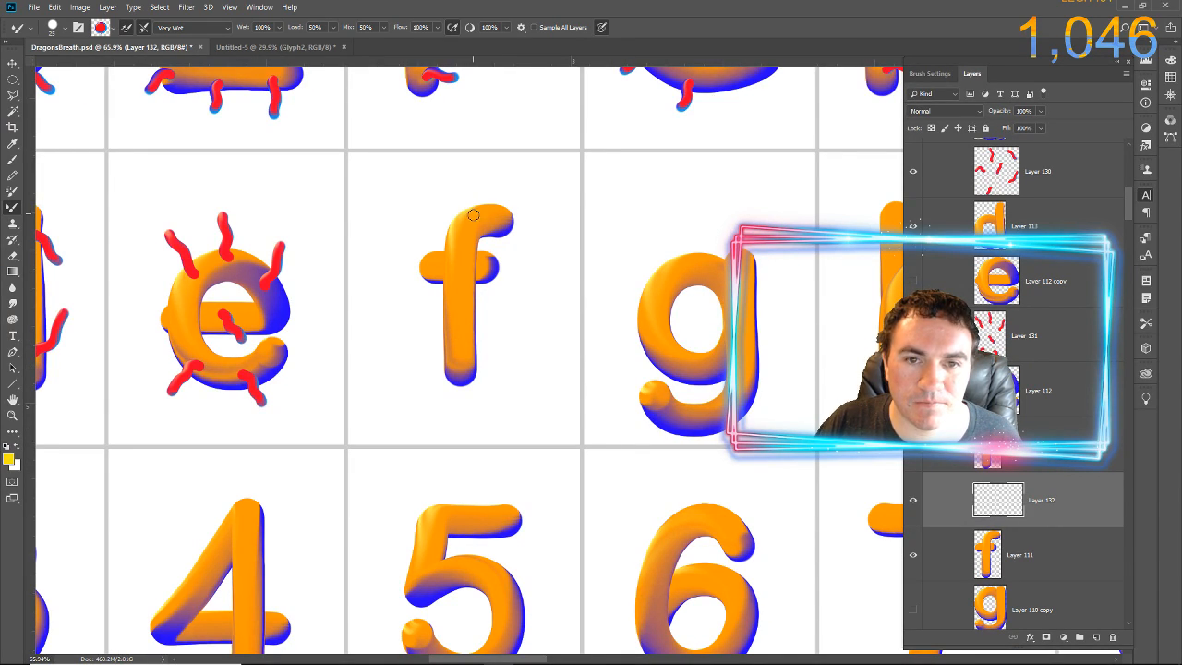
drag(466, 213, 444, 187)
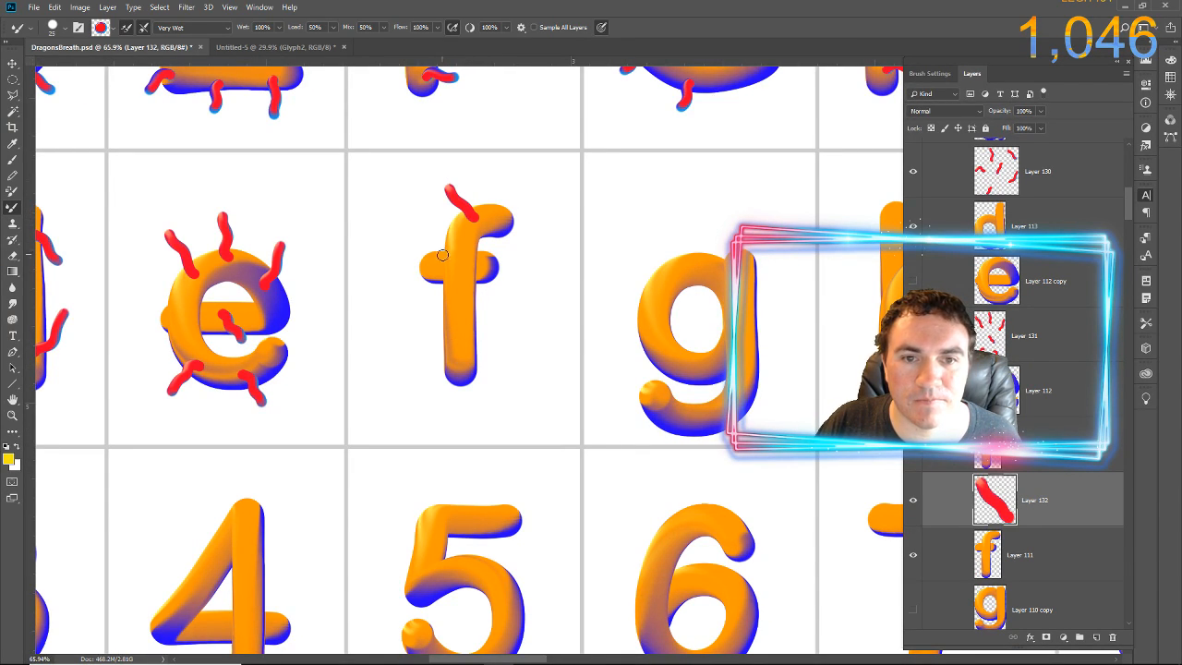
drag(449, 300, 414, 332)
mouse_move(455, 342)
mouse_down()
mouse_move(502, 335)
mouse_move(490, 340)
mouse_up()
drag(480, 266, 505, 301)
Paint six wavy tendrils on the lowercase g on Layer 133, including one reaching into the bowl and one rising from the tail's tip
scroll(1127, 520, down, 3)
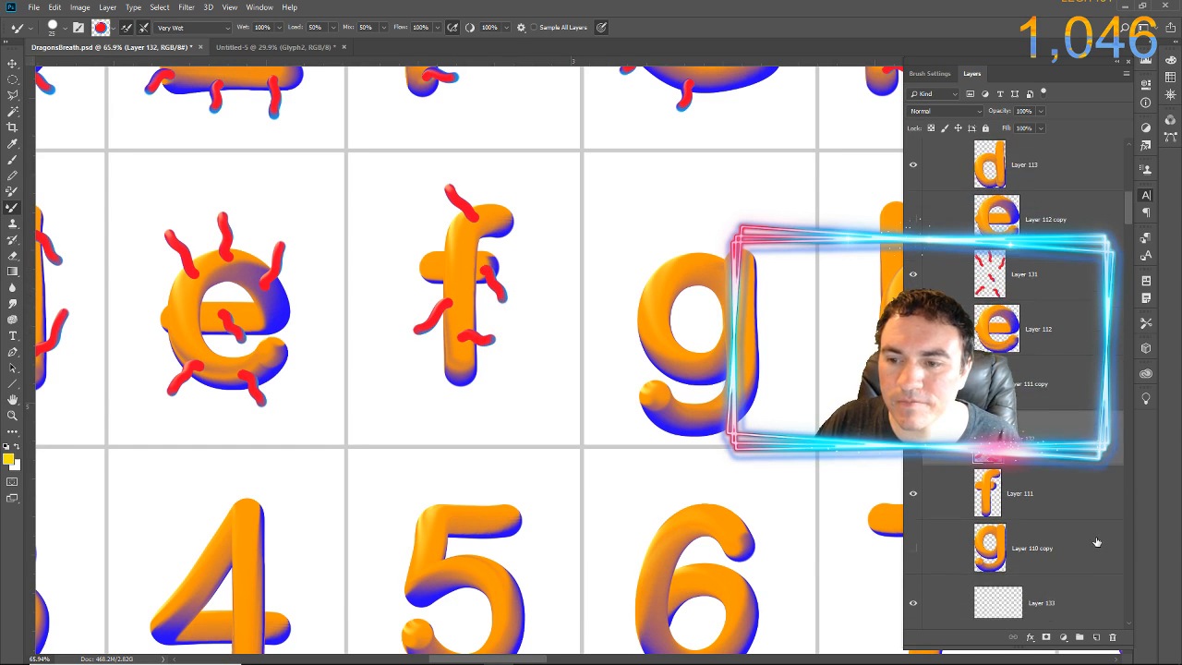
click(1062, 480)
click(1097, 637)
drag(639, 428, 205, 430)
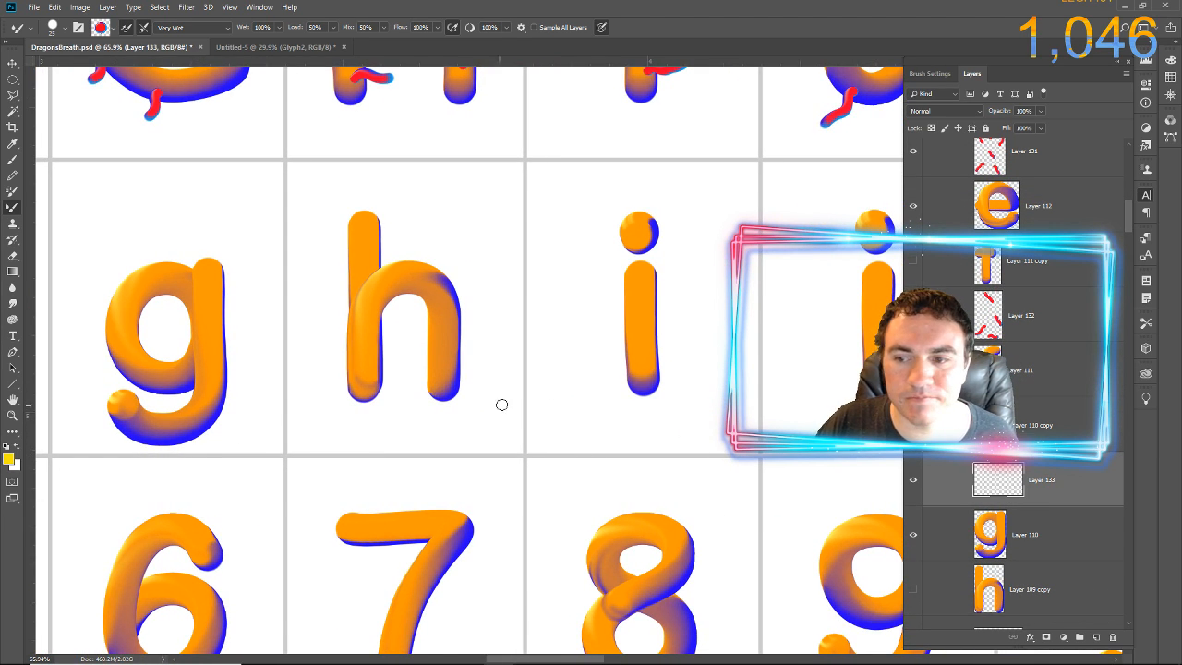
scroll(1016, 388, down, 5)
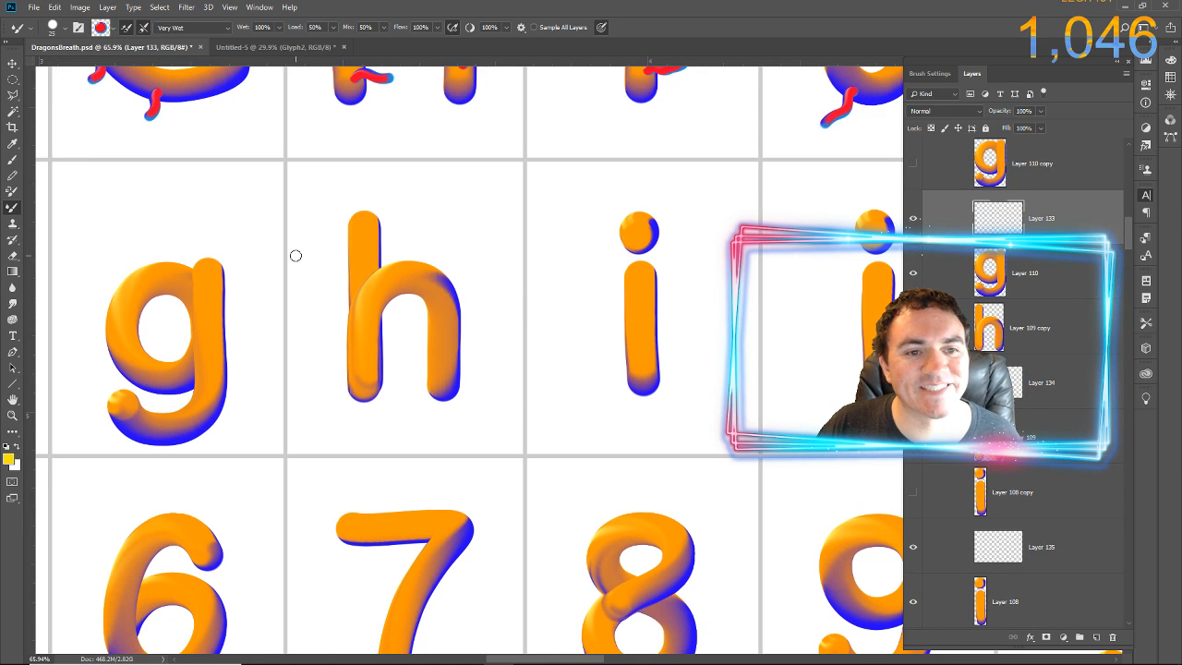
drag(213, 277, 246, 247)
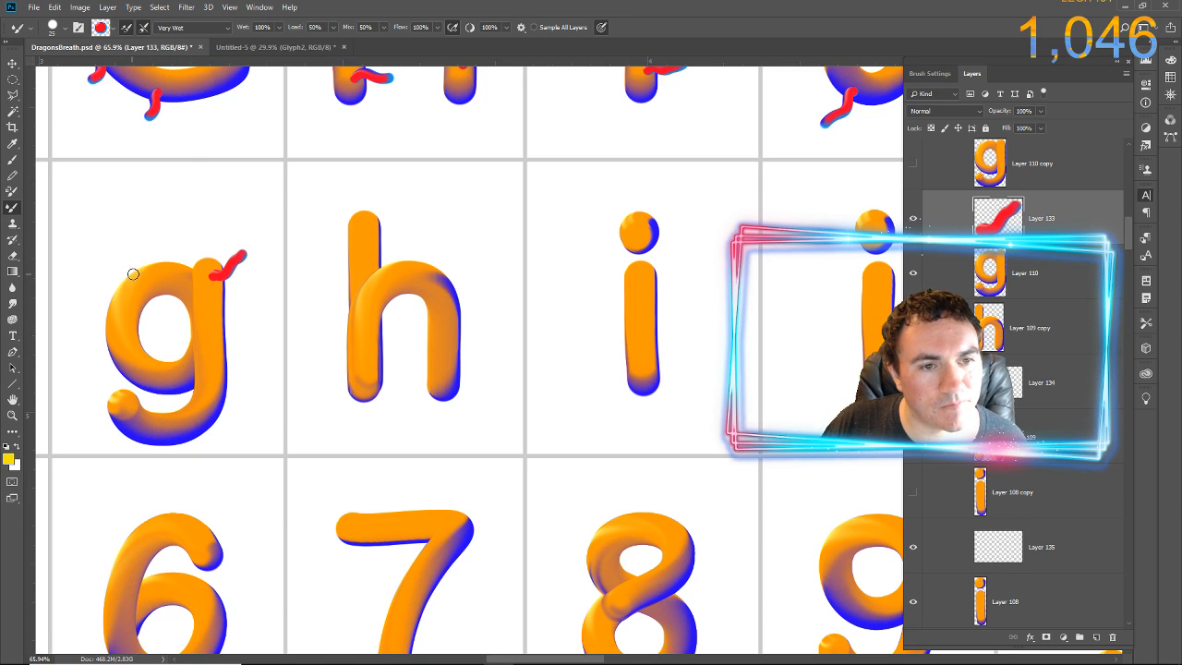
drag(146, 281, 130, 240)
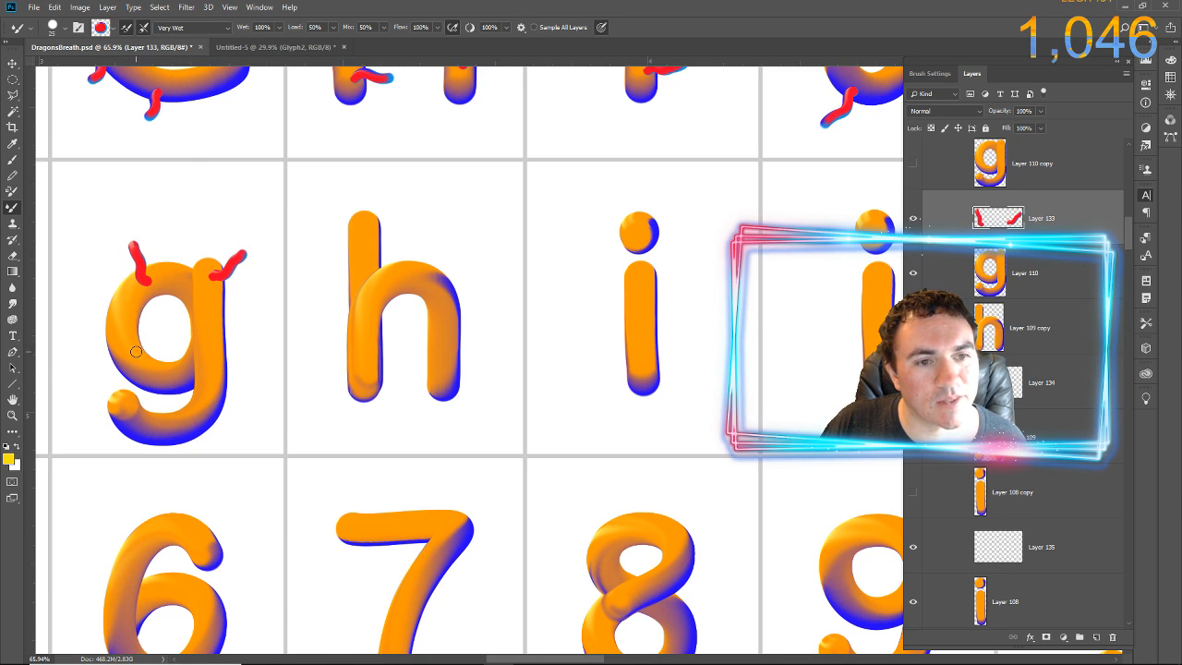
drag(136, 352, 157, 328)
click(215, 371)
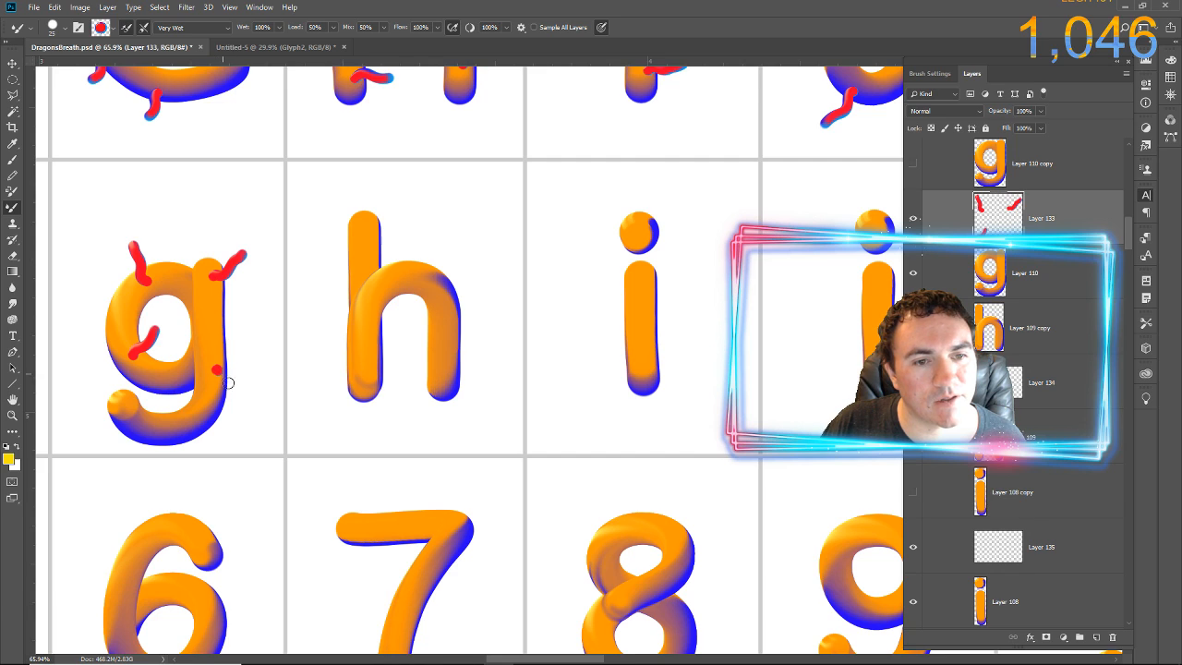
drag(228, 382, 243, 381)
drag(203, 415, 234, 440)
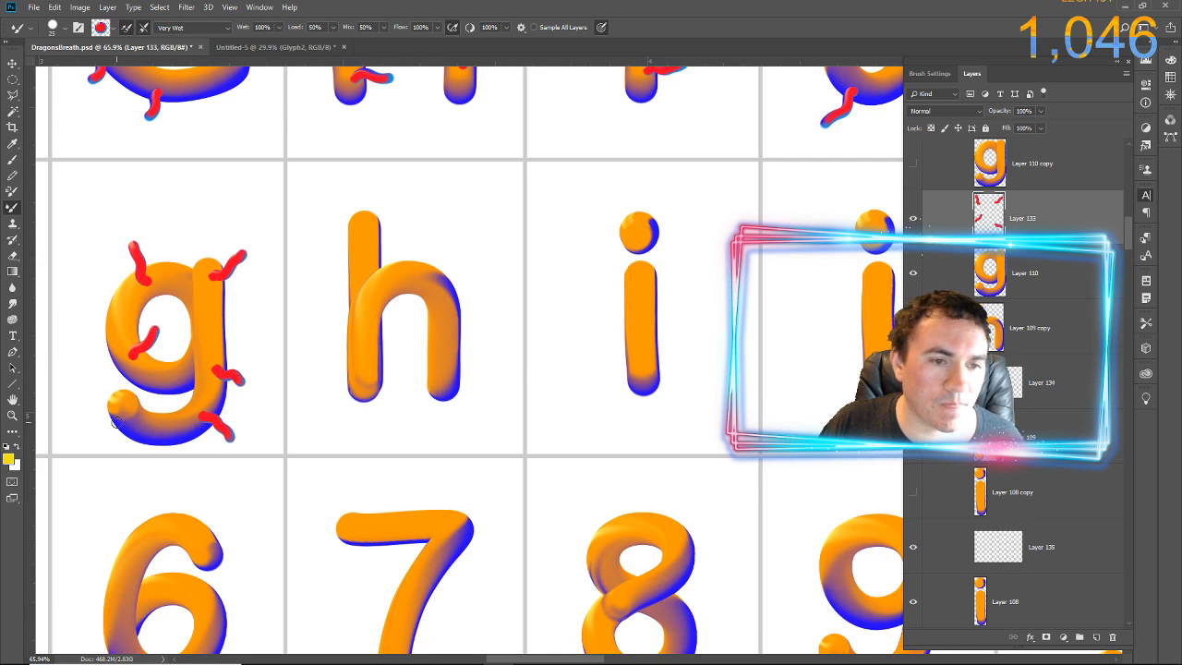
drag(121, 407, 90, 354)
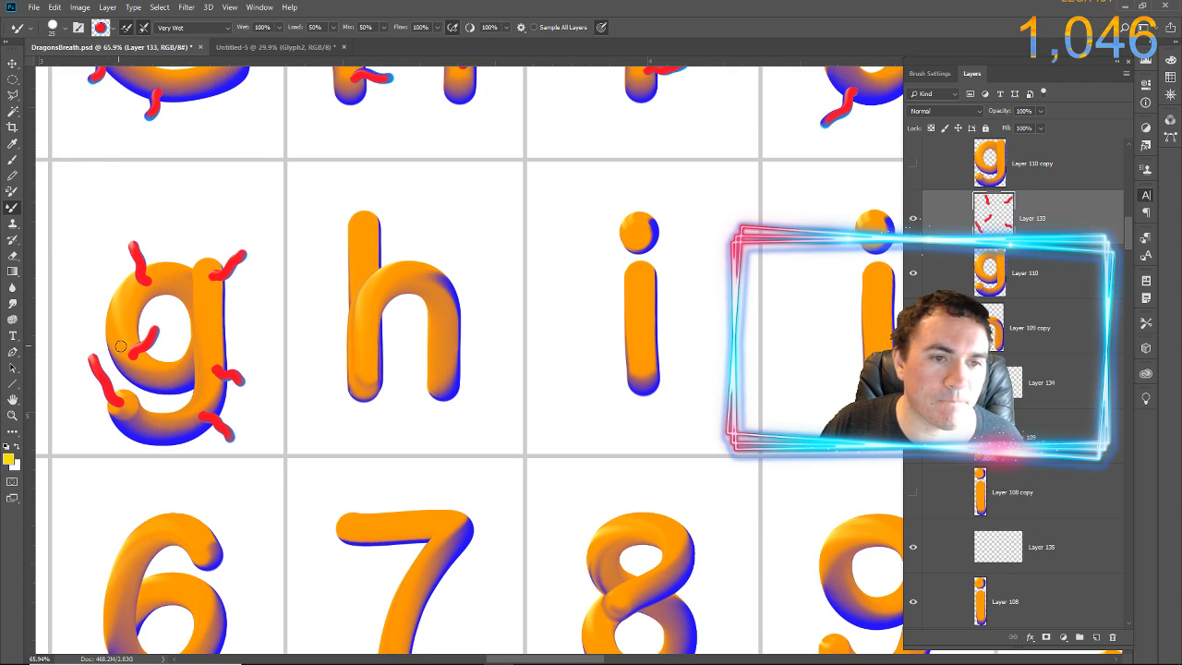
Paint five wavy tendrils on the lowercase h on Layer 134: two on the stem, two above the arch and one inside it
click(1042, 383)
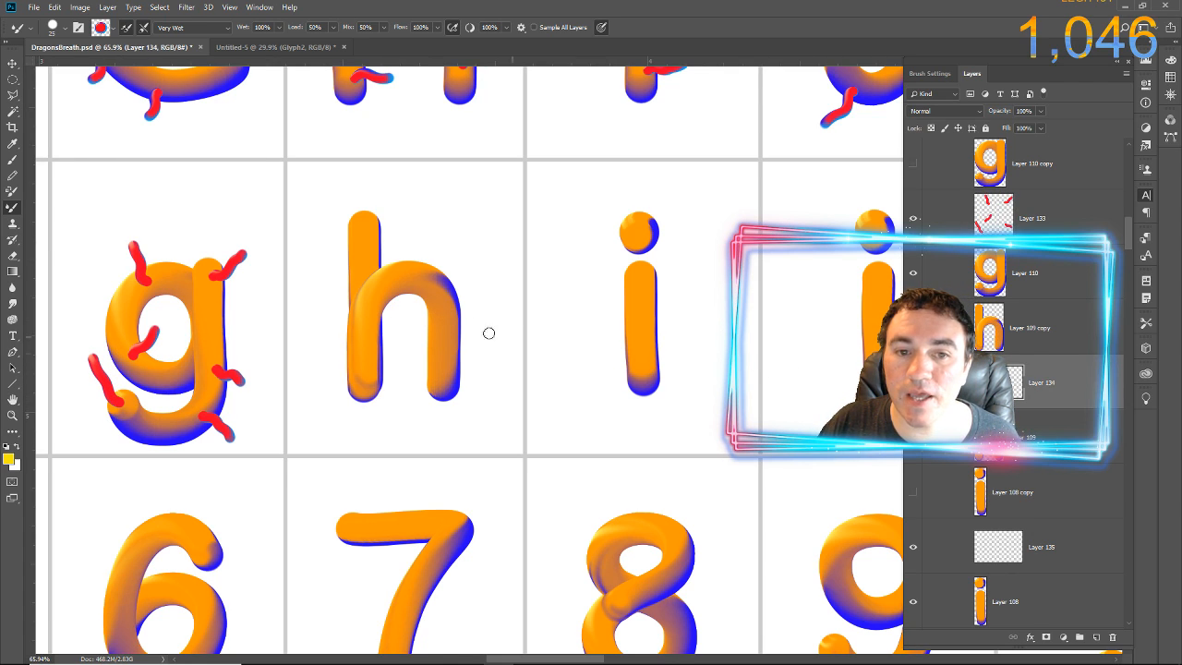
drag(392, 275, 405, 238)
drag(431, 292, 449, 242)
drag(356, 241, 330, 209)
mouse_move(437, 328)
mouse_down()
mouse_move(405, 348)
mouse_move(395, 329)
mouse_move(318, 329)
mouse_up()
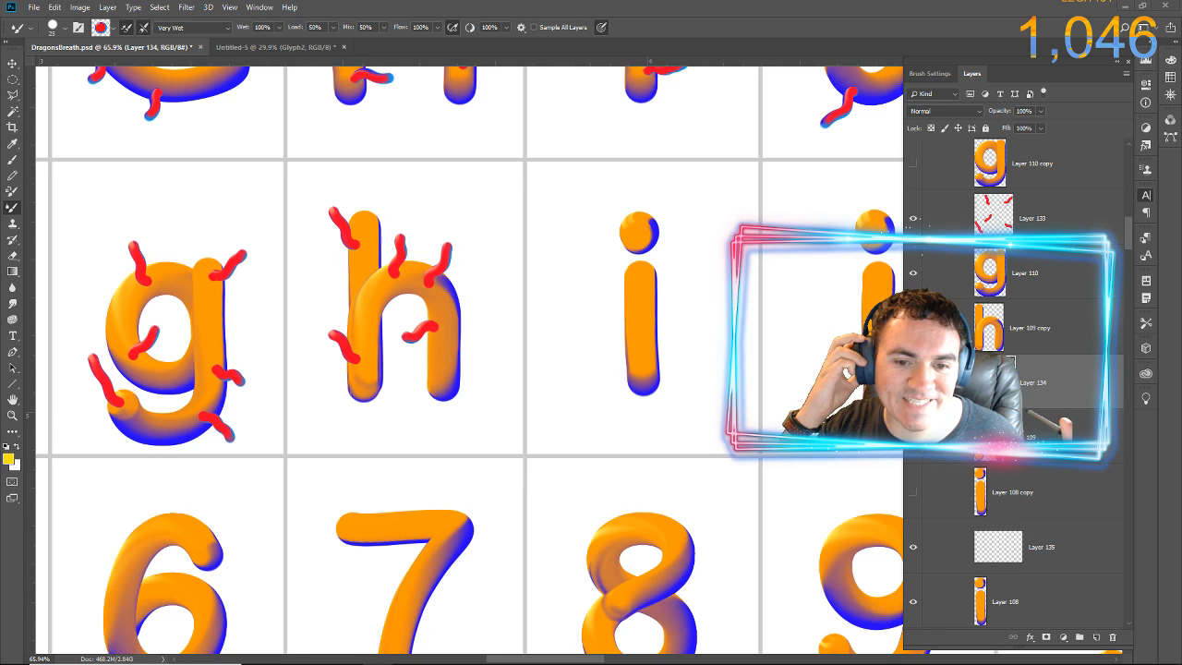
Paint three short wavy tendrils on alternating sides of the lowercase i stem on Layer 135
click(995, 552)
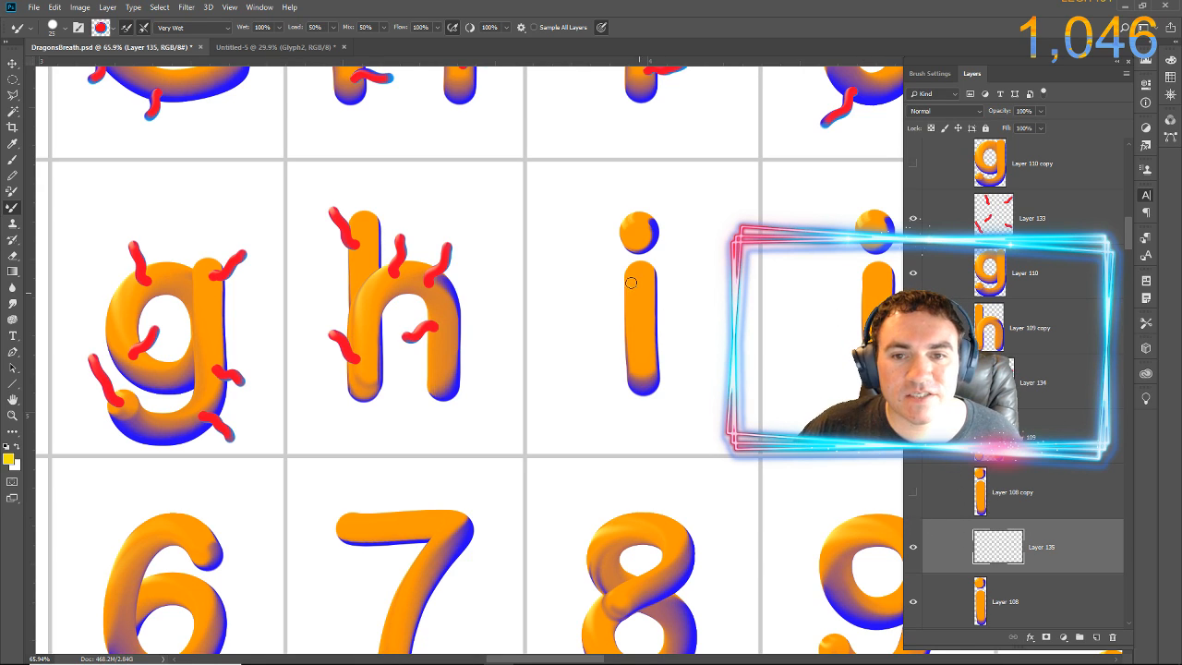
drag(636, 278, 606, 267)
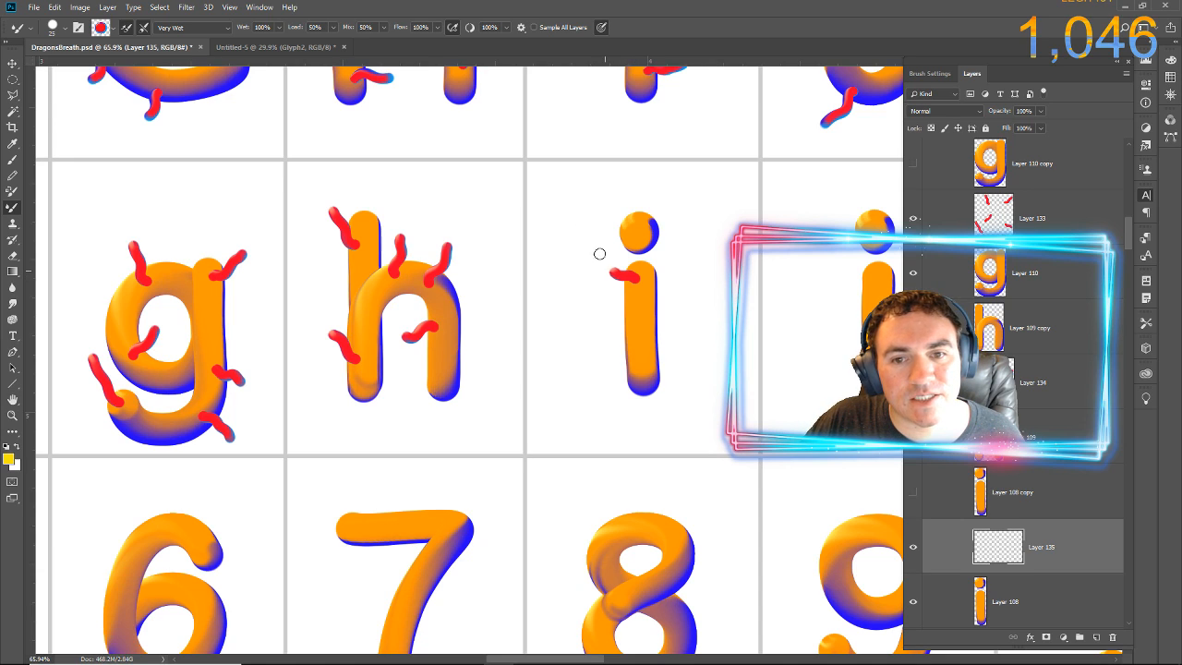
drag(643, 313, 672, 306)
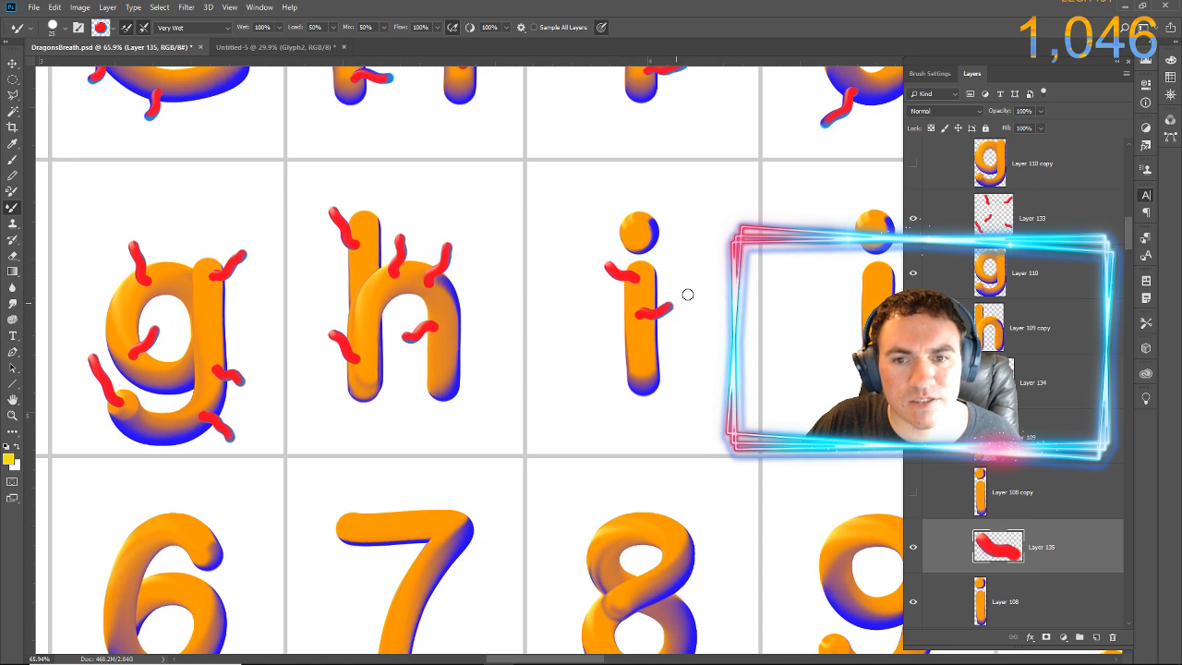
drag(633, 362, 601, 343)
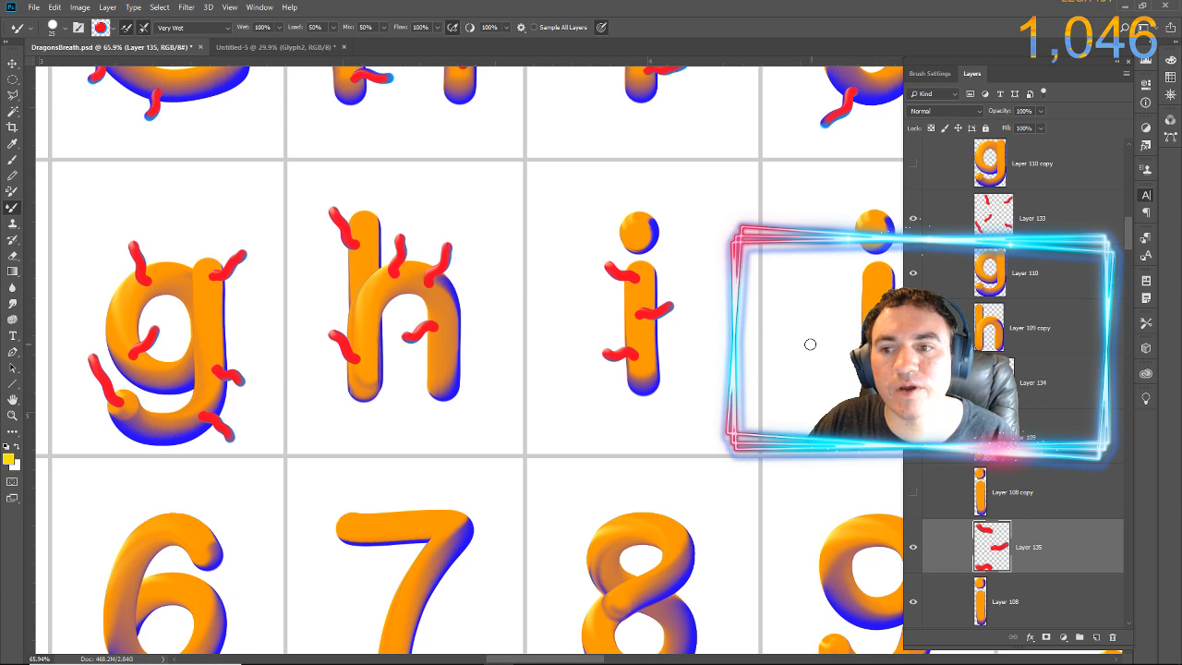
Paint four short wavy tendrils on alternating sides of the lowercase j, from stem to tail, on Layer 136
drag(794, 328, 369, 333)
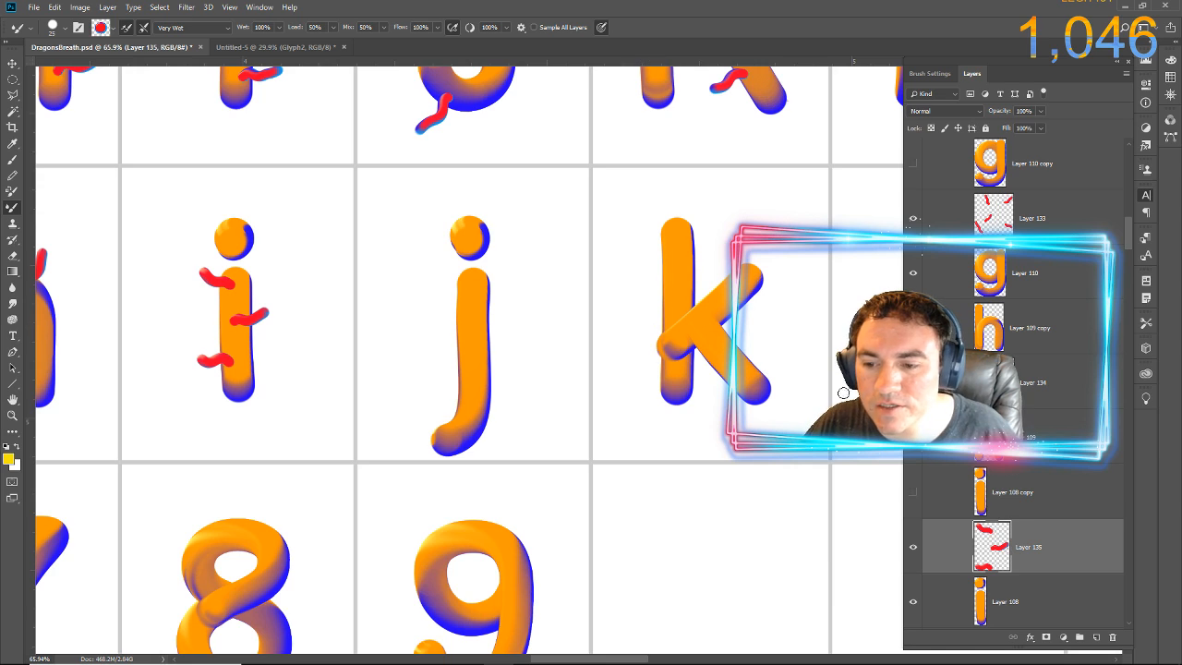
scroll(1061, 549, down, 3)
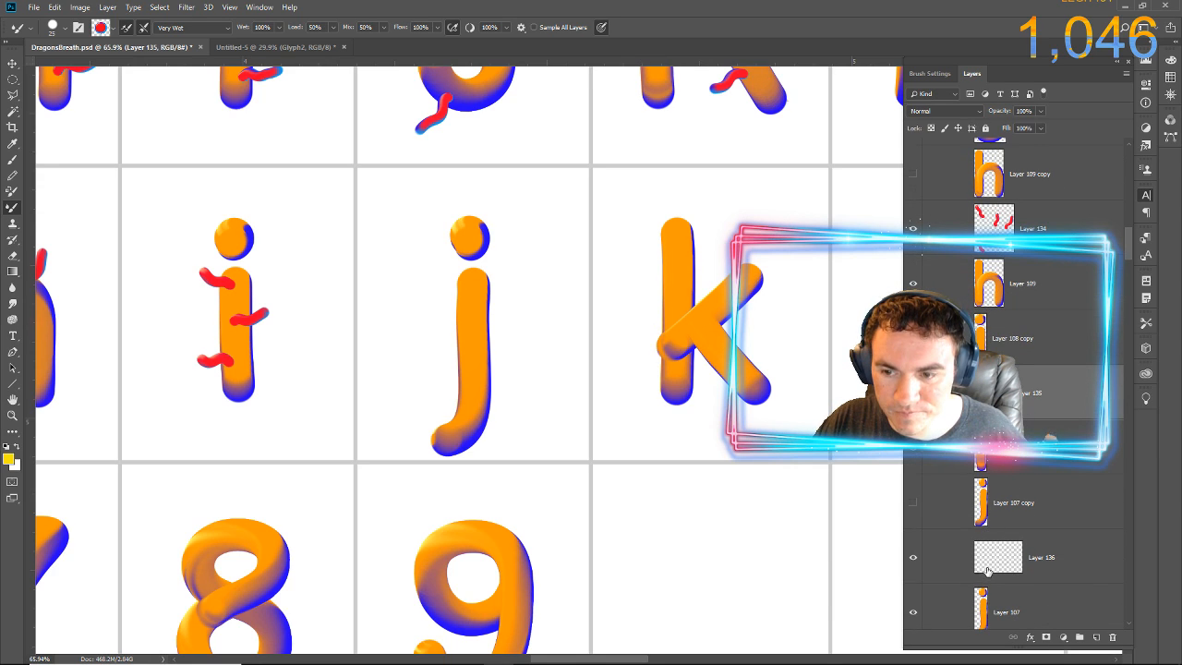
click(1002, 561)
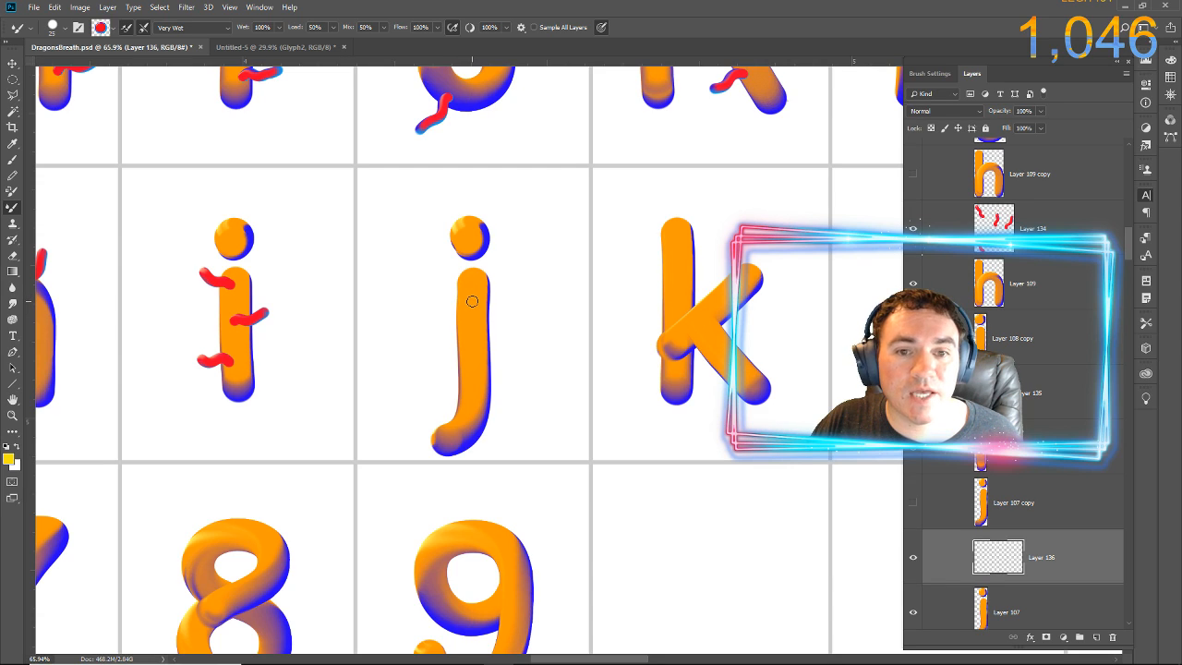
drag(472, 301, 438, 290)
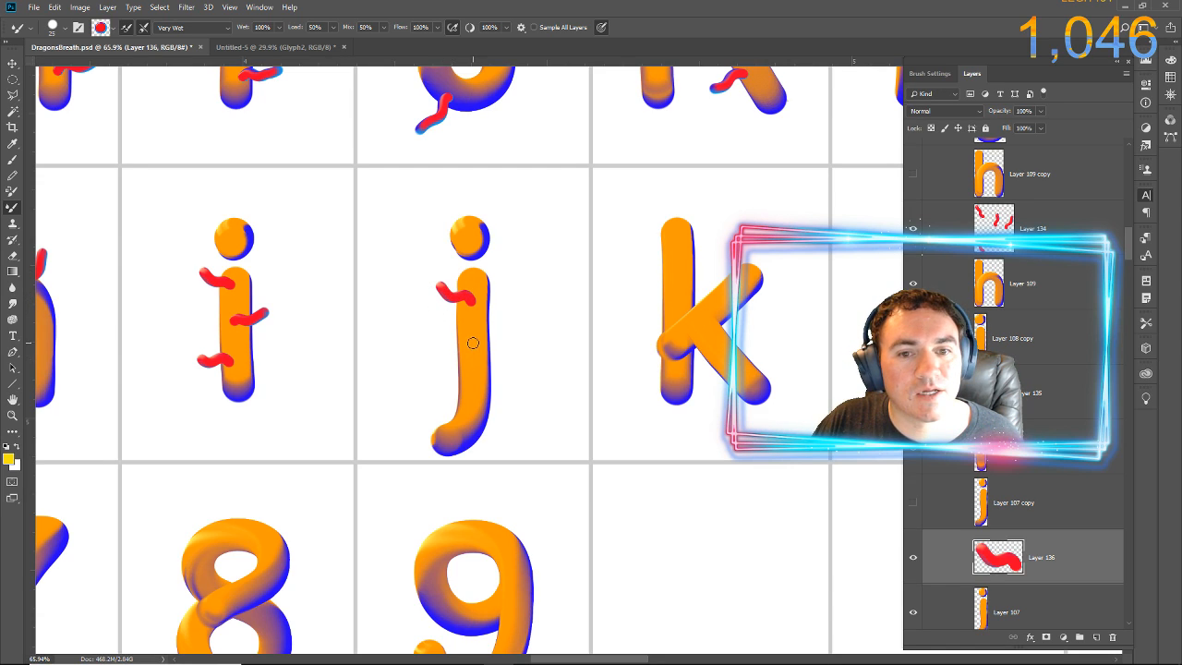
mouse_move(472, 344)
mouse_down()
mouse_move(482, 330)
mouse_move(506, 336)
mouse_up()
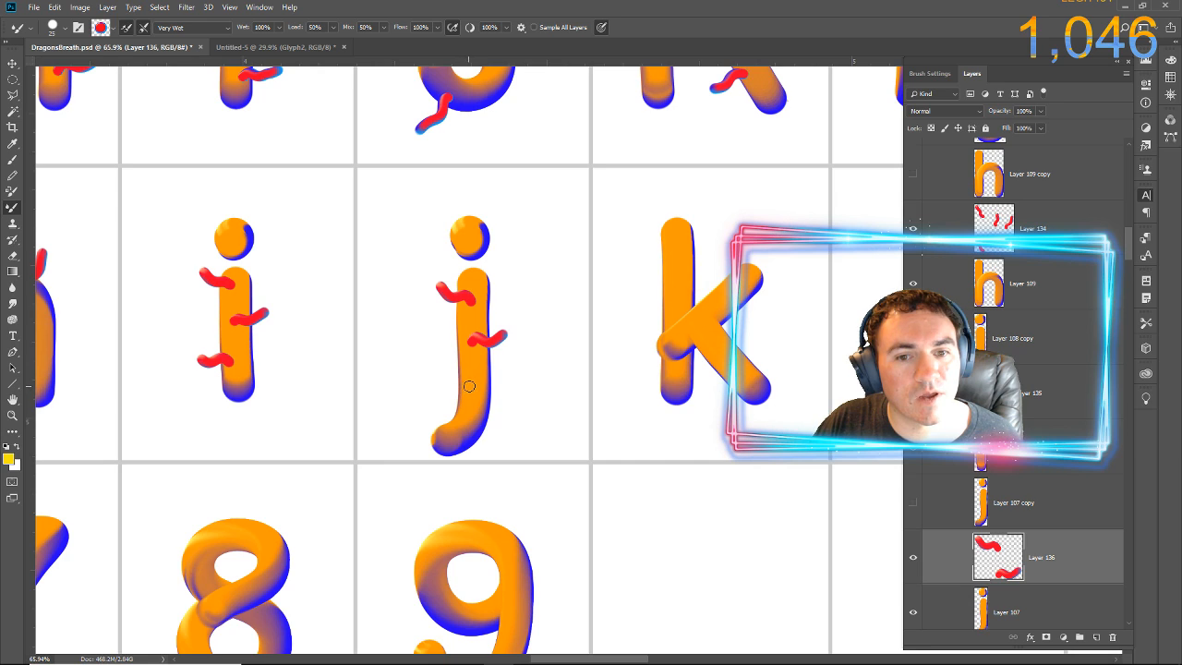
mouse_move(470, 386)
mouse_down()
mouse_move(431, 367)
mouse_move(440, 379)
mouse_up()
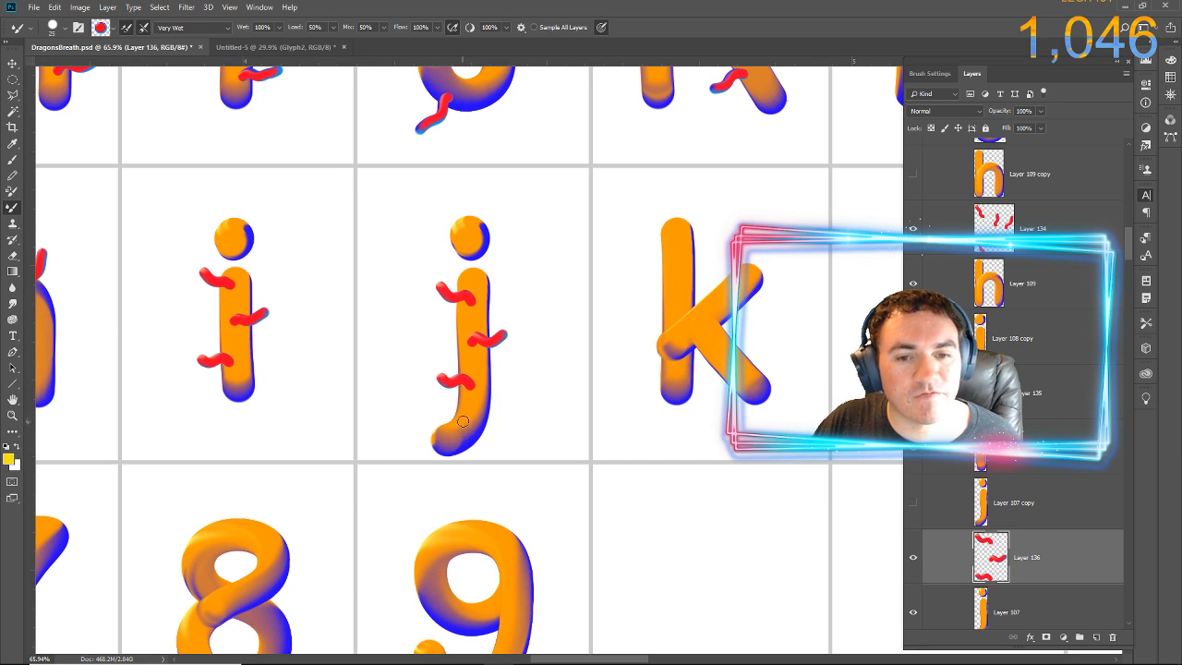
mouse_move(471, 422)
mouse_down()
mouse_move(484, 435)
mouse_move(514, 419)
mouse_move(506, 425)
mouse_up()
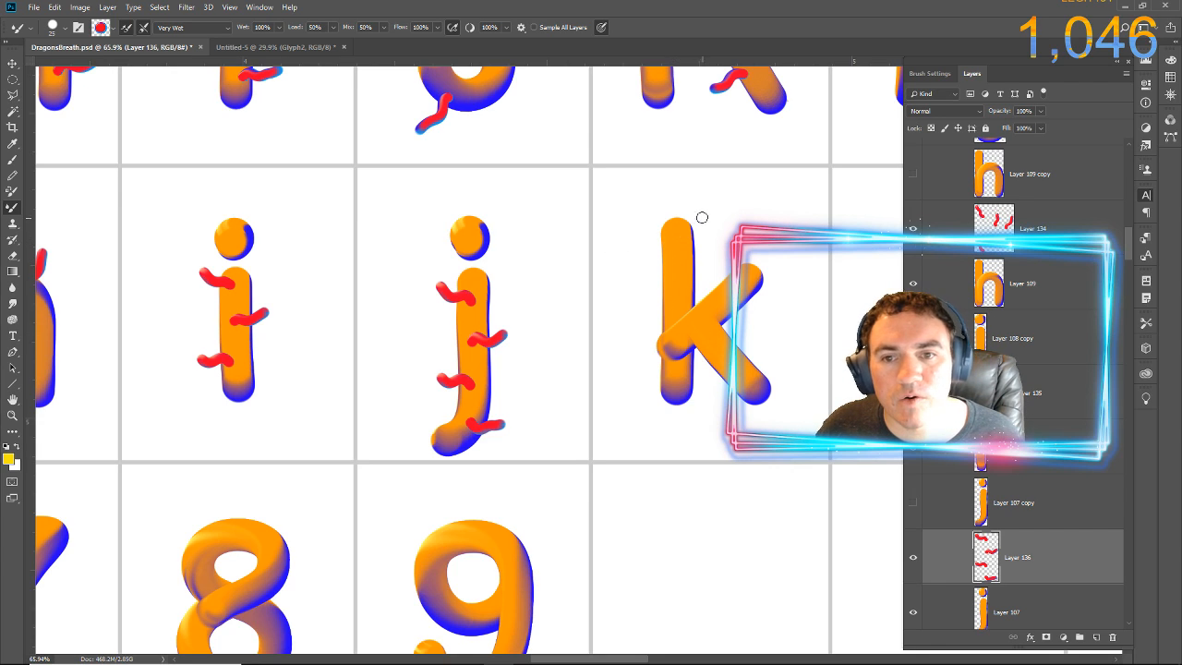
drag(678, 240, 713, 239)
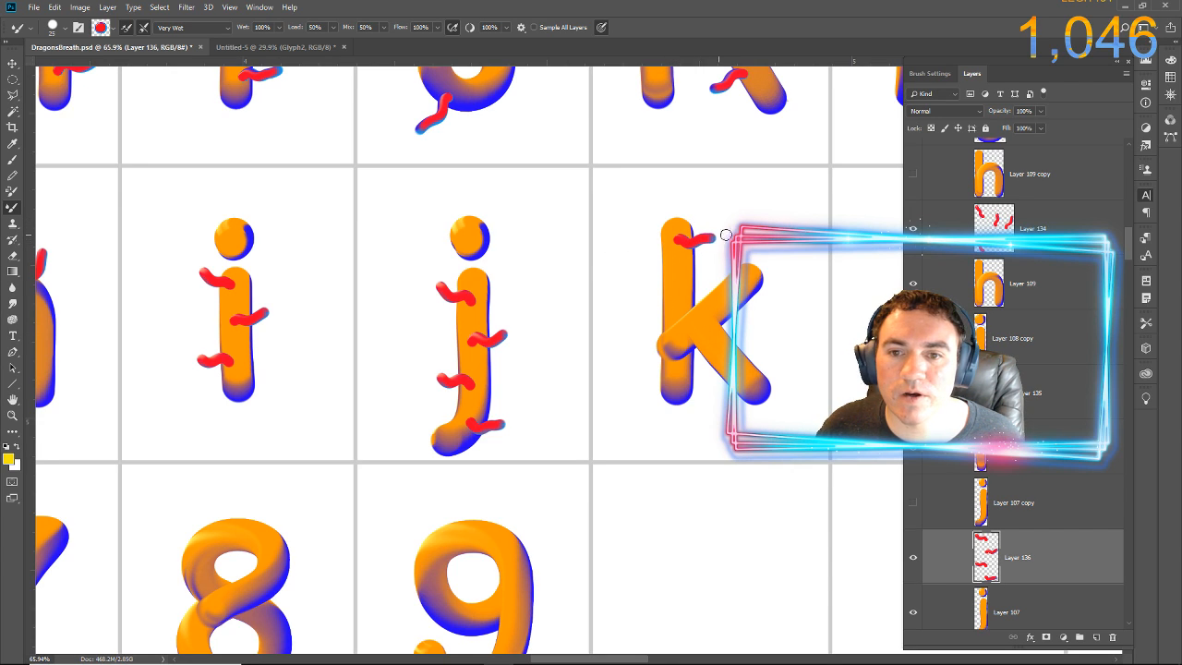
click(684, 288)
drag(691, 278, 712, 265)
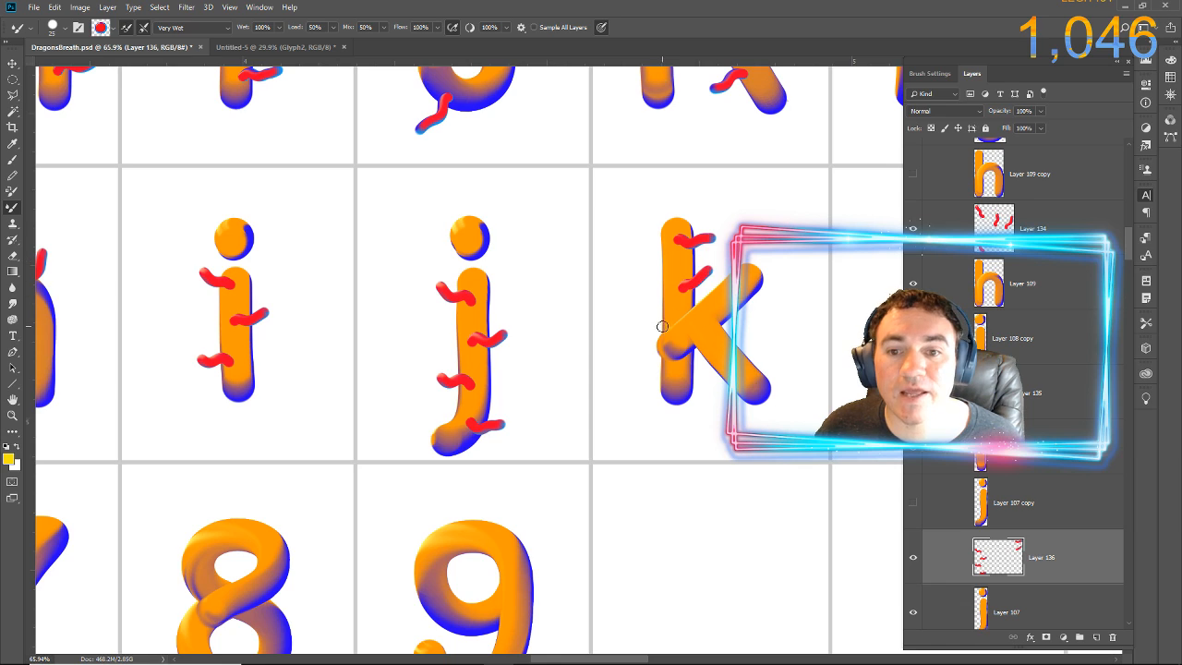
drag(669, 310, 656, 296)
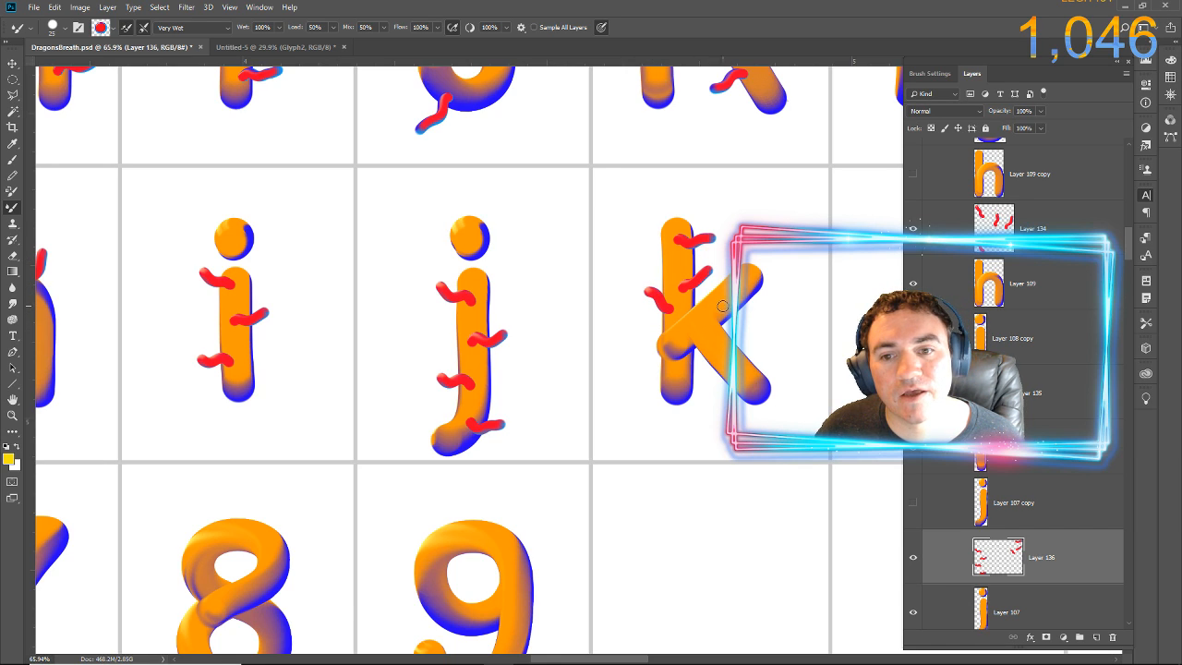
drag(727, 303, 760, 316)
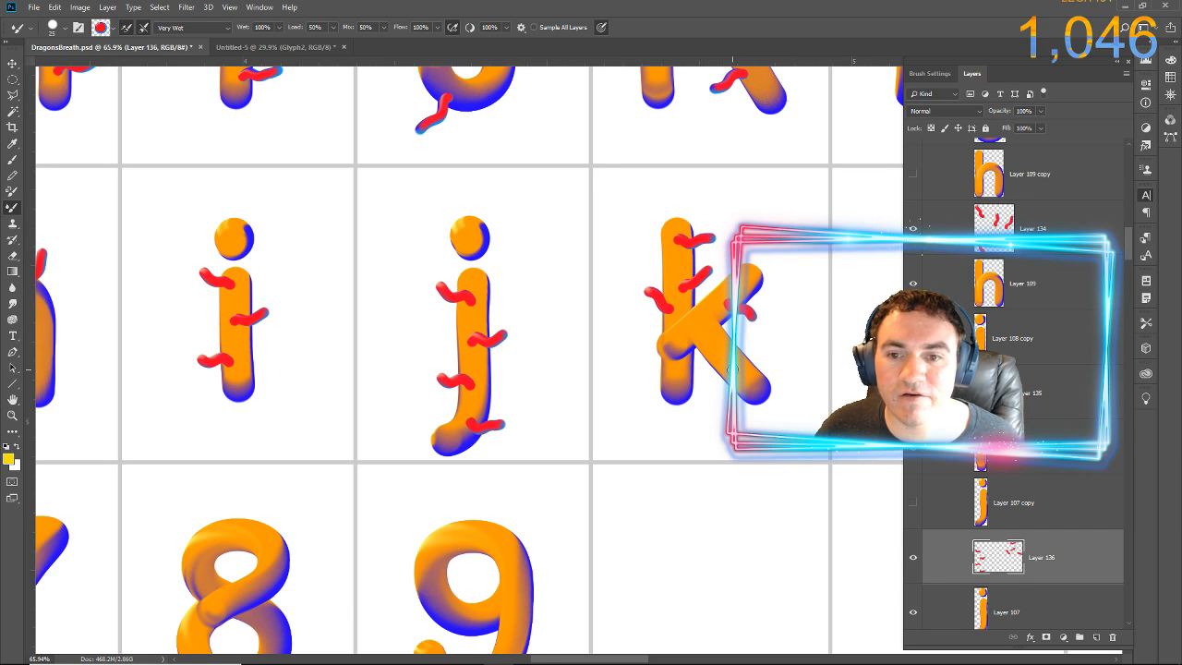
drag(730, 367, 707, 382)
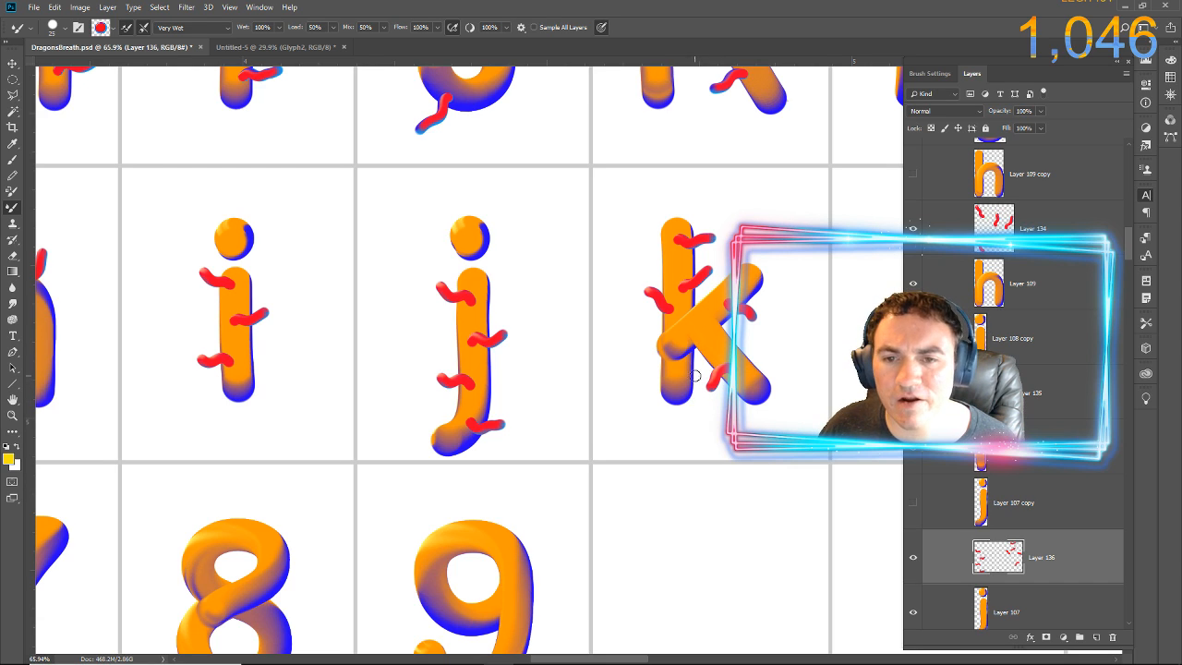
scroll(1016, 508, down, 3)
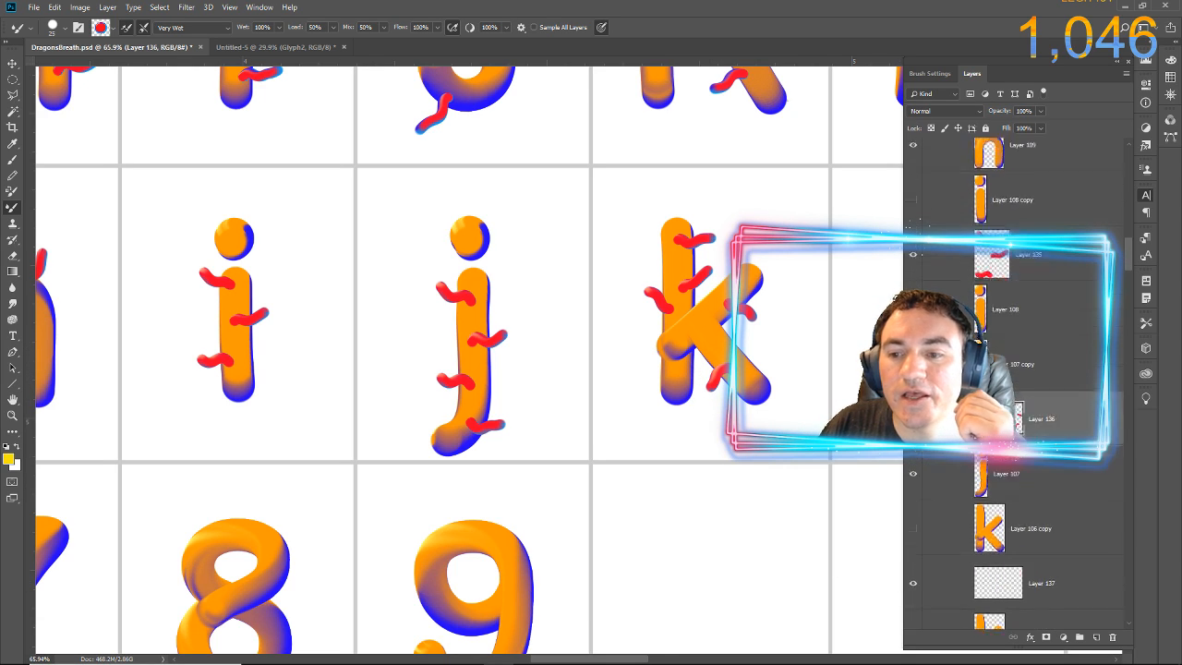
scroll(1017, 508, down, 2)
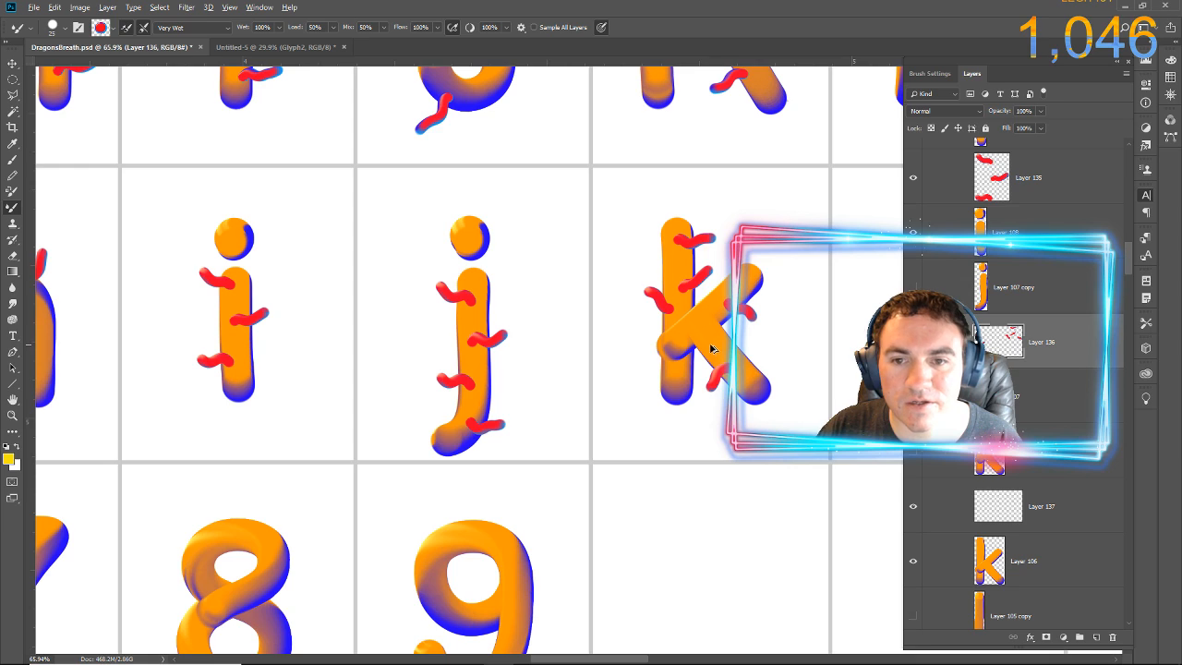
key(ctrl+z)
key(ctrl+z)
key(ctrl+z)
key(ctrl+z)
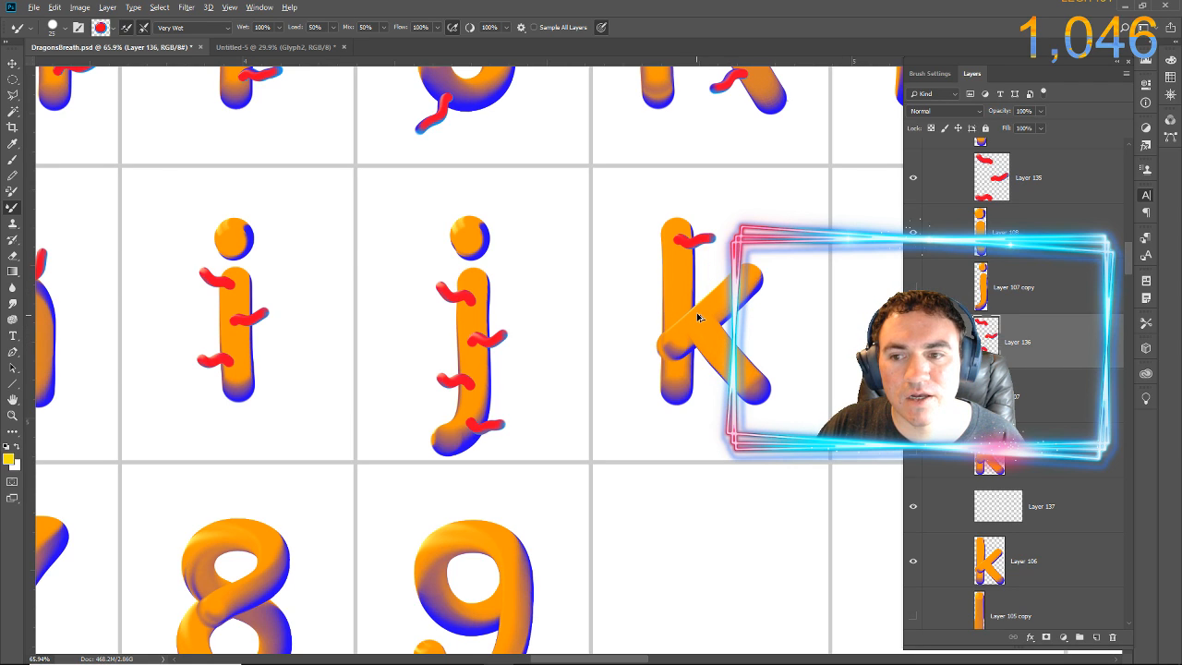
key(ctrl+z)
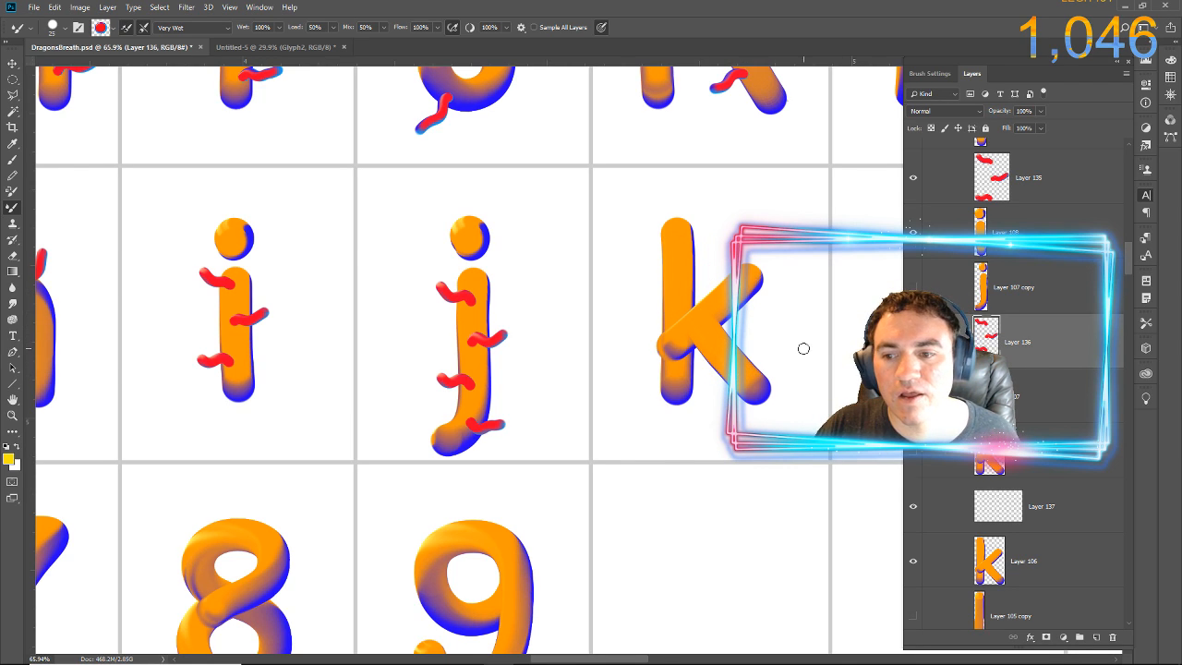
Paint five wavy tendrils on the lowercase k on Layer 137: three on the stem, one on the upper arm and one on the leg
click(1006, 508)
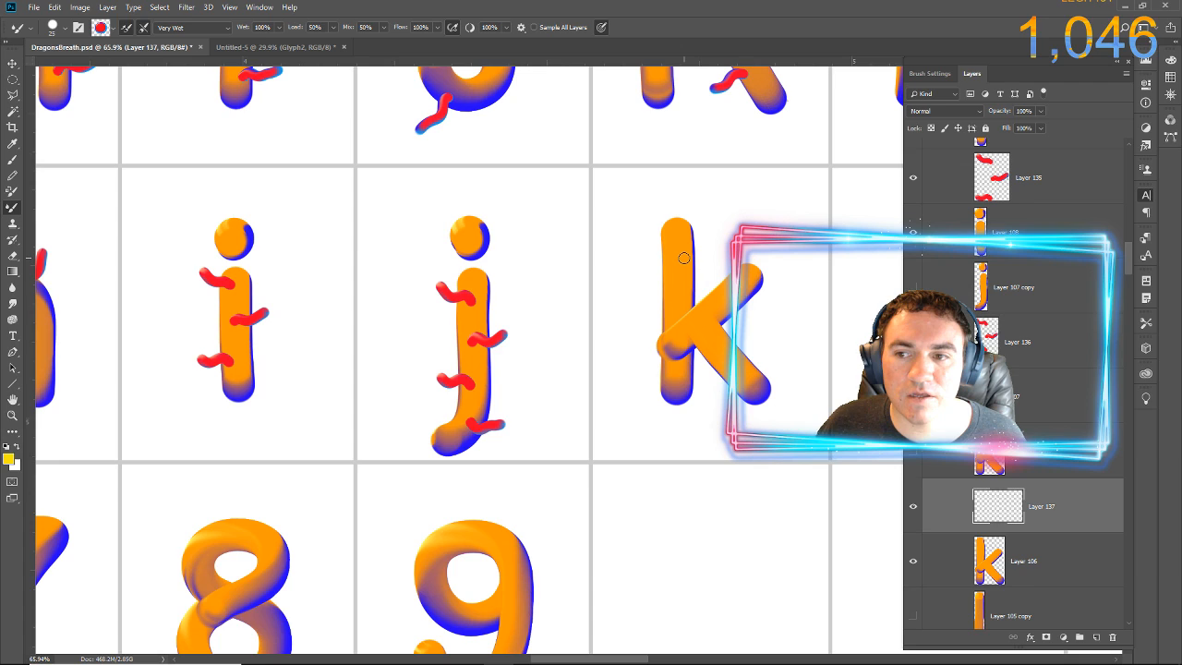
drag(678, 236, 712, 224)
drag(675, 280, 647, 263)
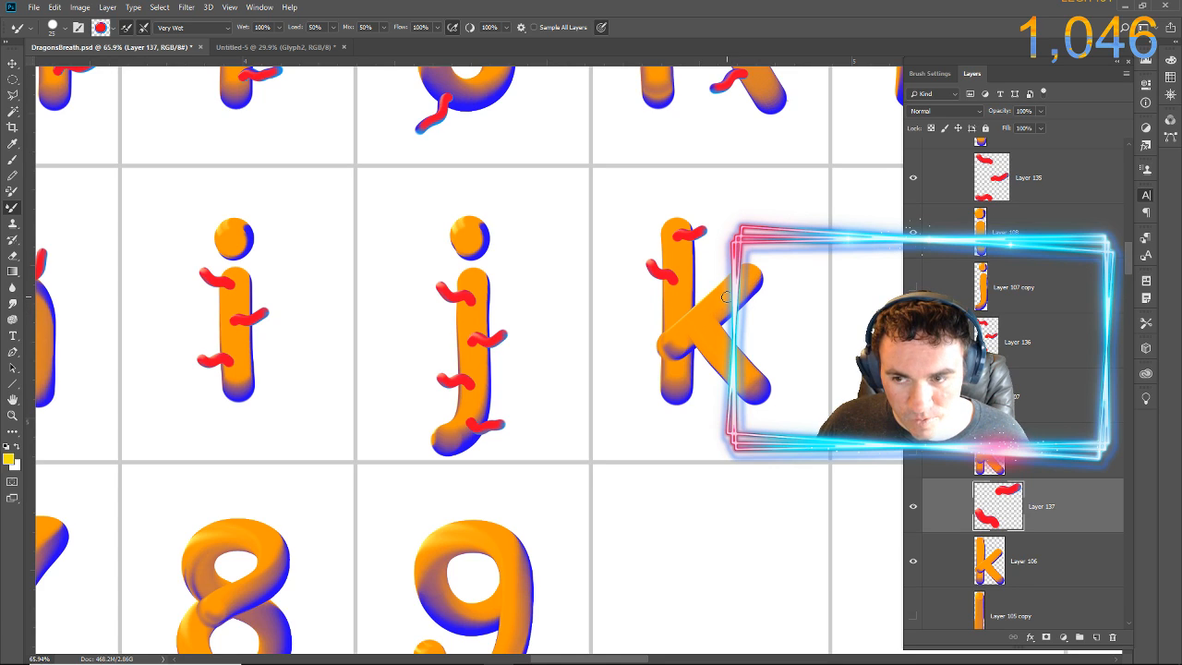
drag(726, 297, 713, 264)
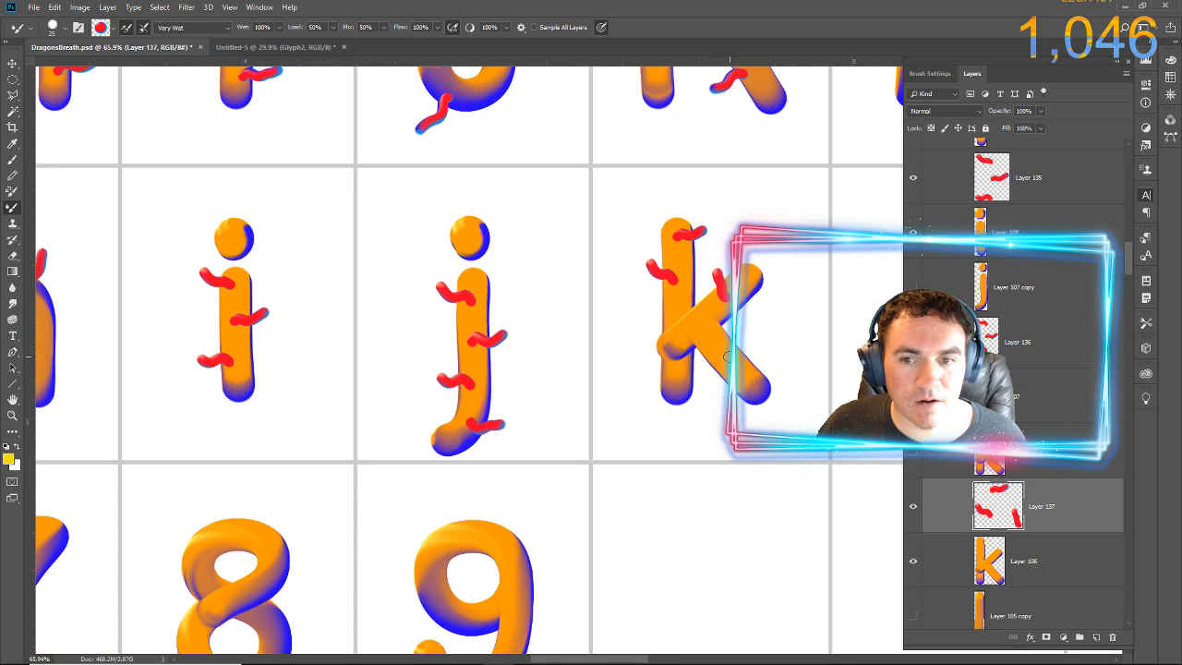
drag(727, 358, 754, 328)
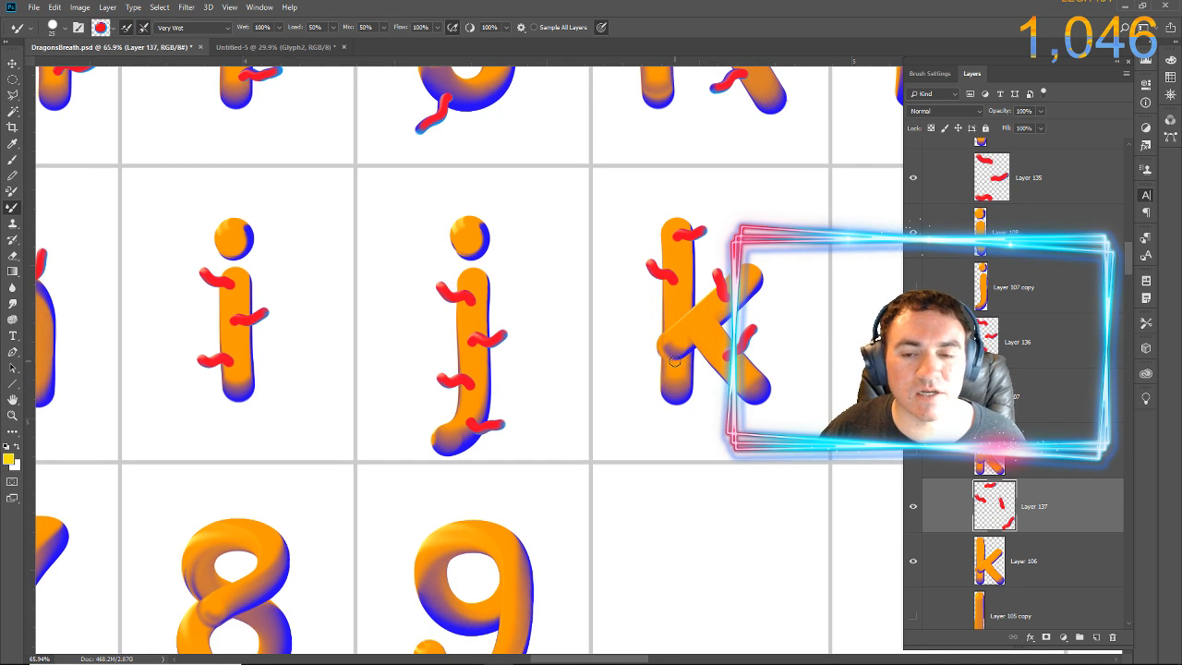
drag(673, 373, 649, 368)
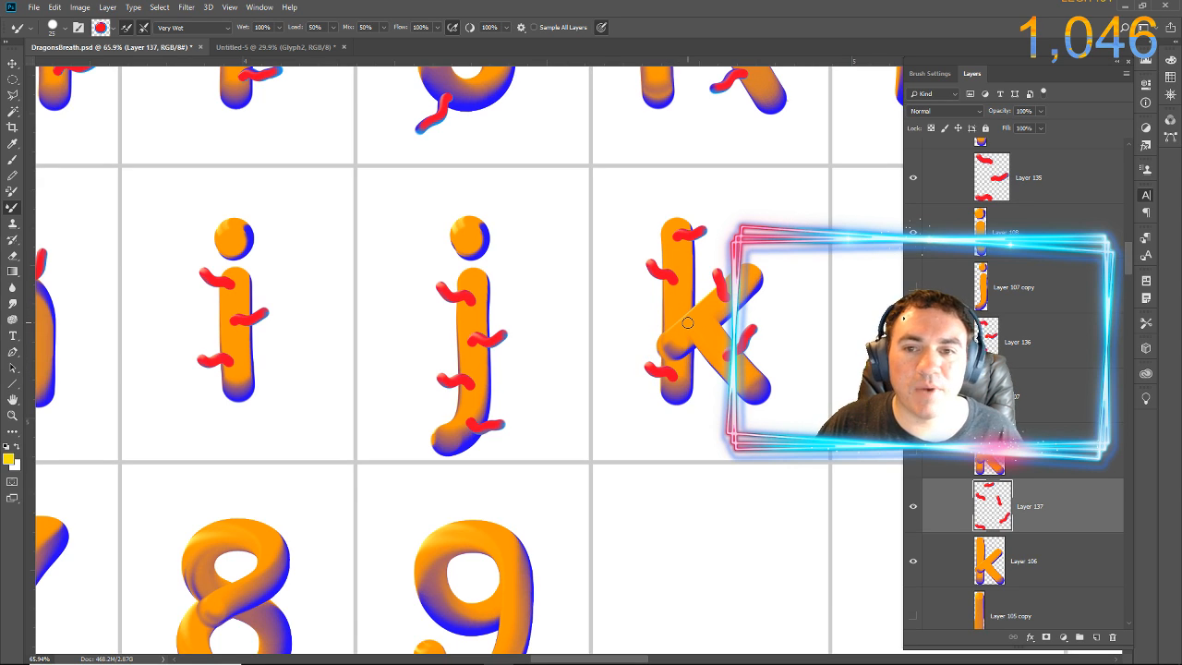
Paint four wavy tendrils on the lowercase l on Layer 138, two on each side of the stem
scroll(960, 472, down, 5)
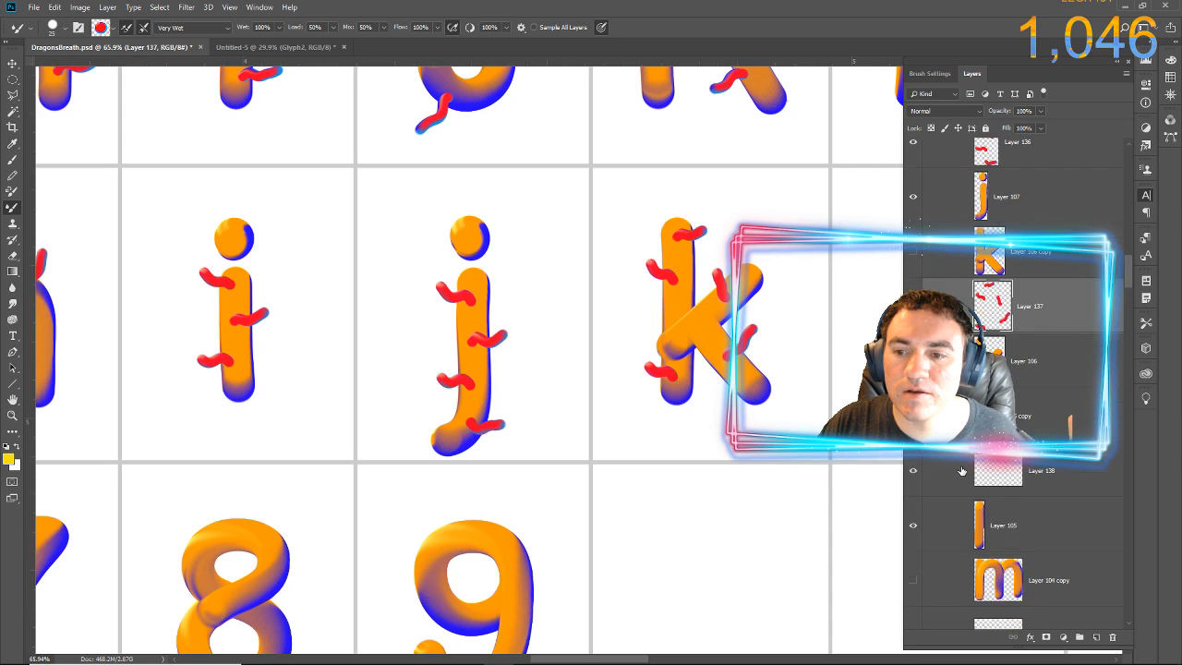
click(1010, 473)
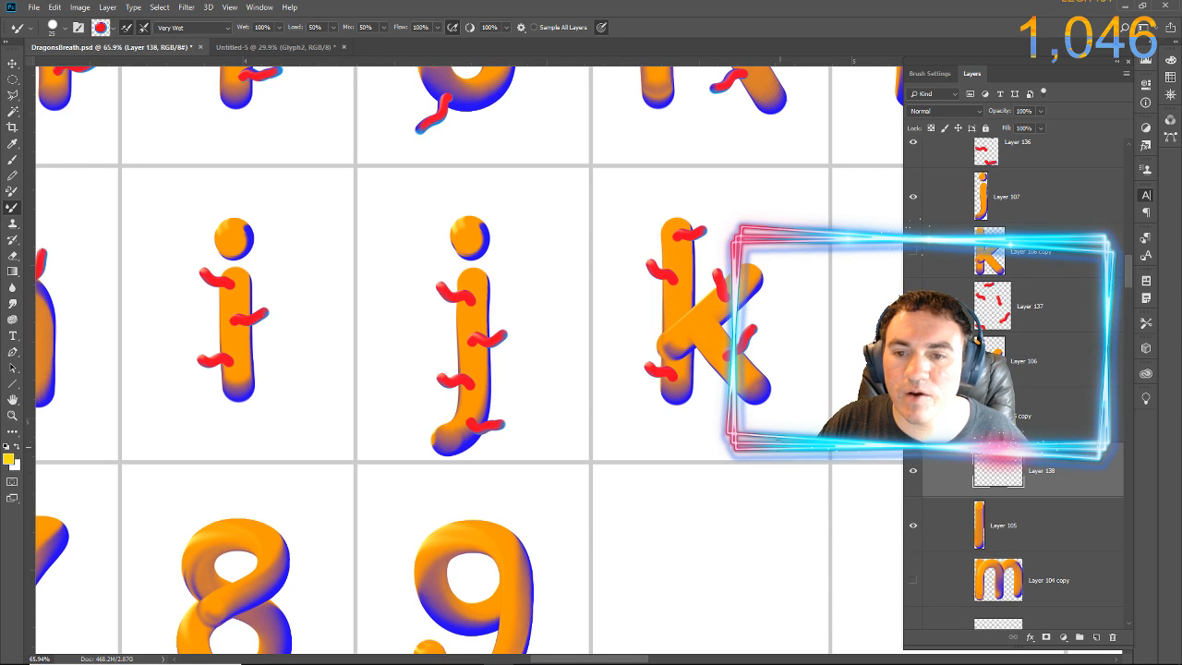
drag(781, 373, 492, 370)
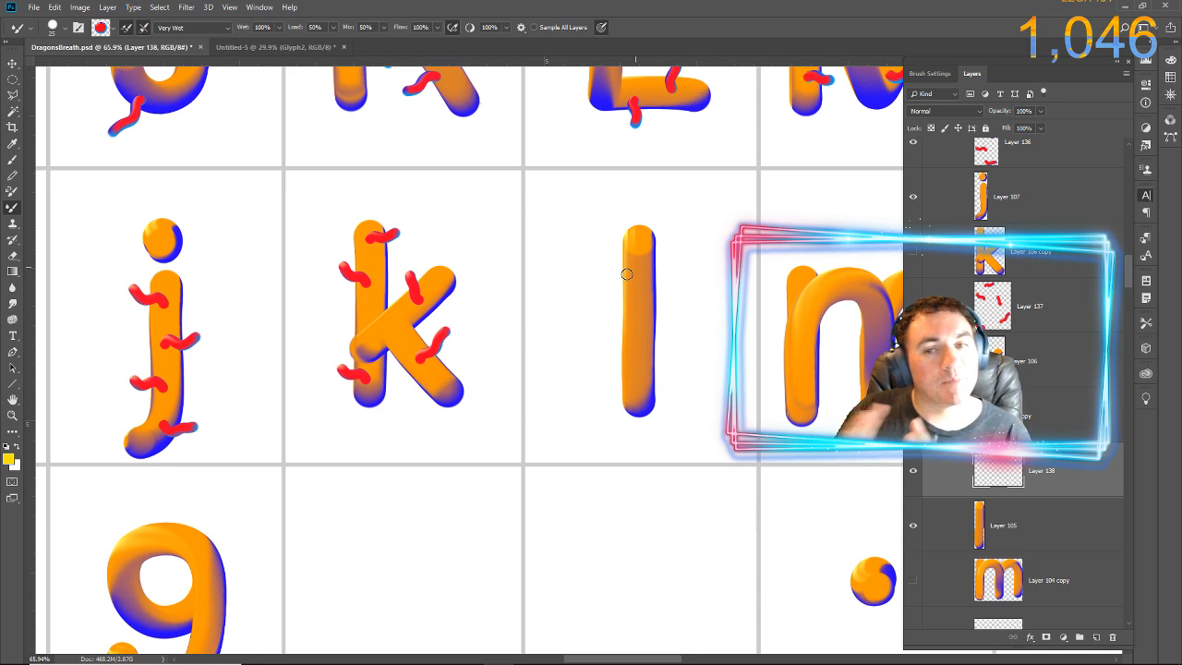
drag(611, 256, 628, 273)
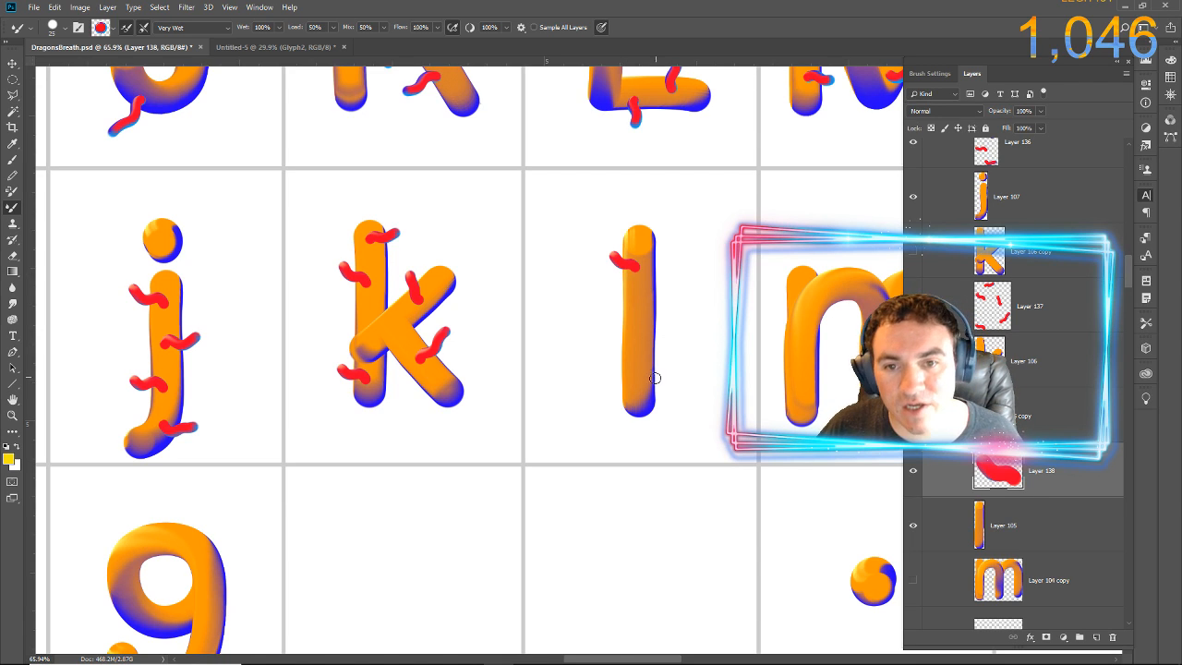
drag(642, 359, 671, 352)
drag(633, 313, 677, 288)
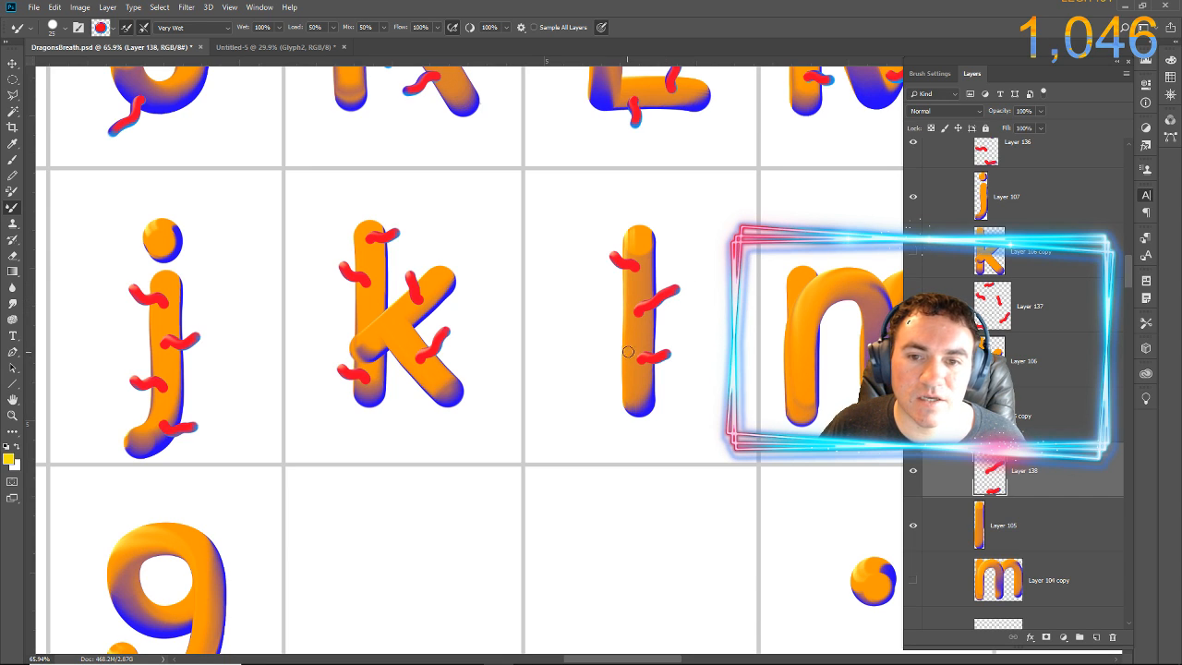
drag(635, 339, 595, 347)
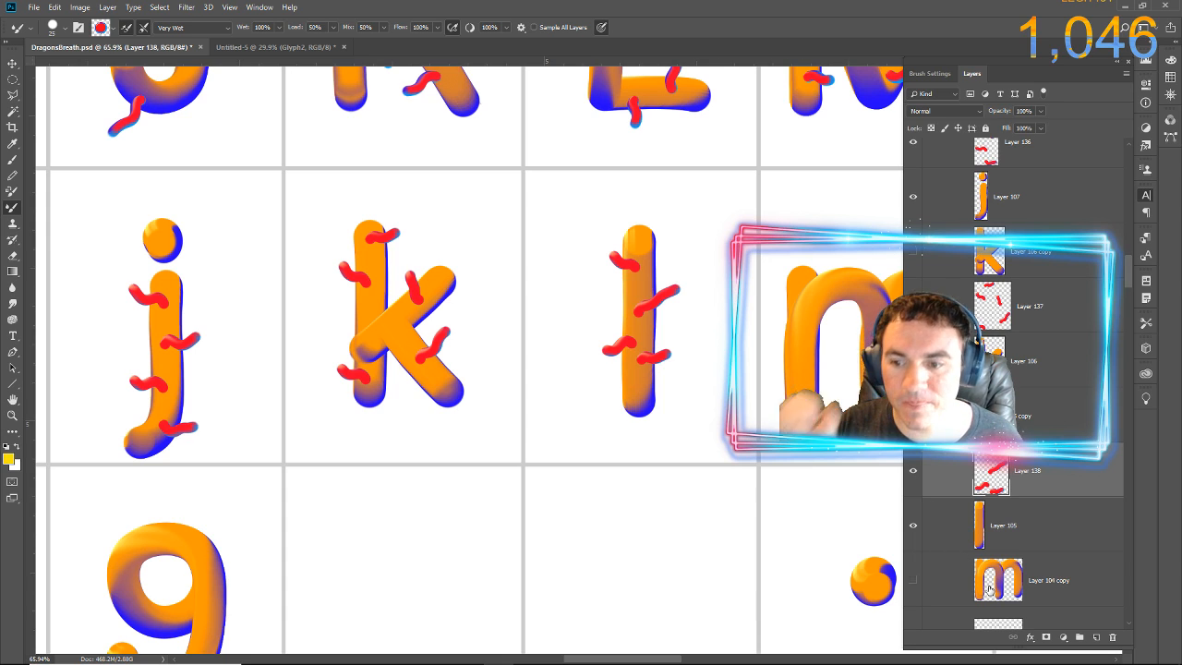
Paint six wavy tendrils on the lowercase m on Layer 139: one above each arch, one on each outer stem and two on the middle stem
scroll(967, 580, down, 2)
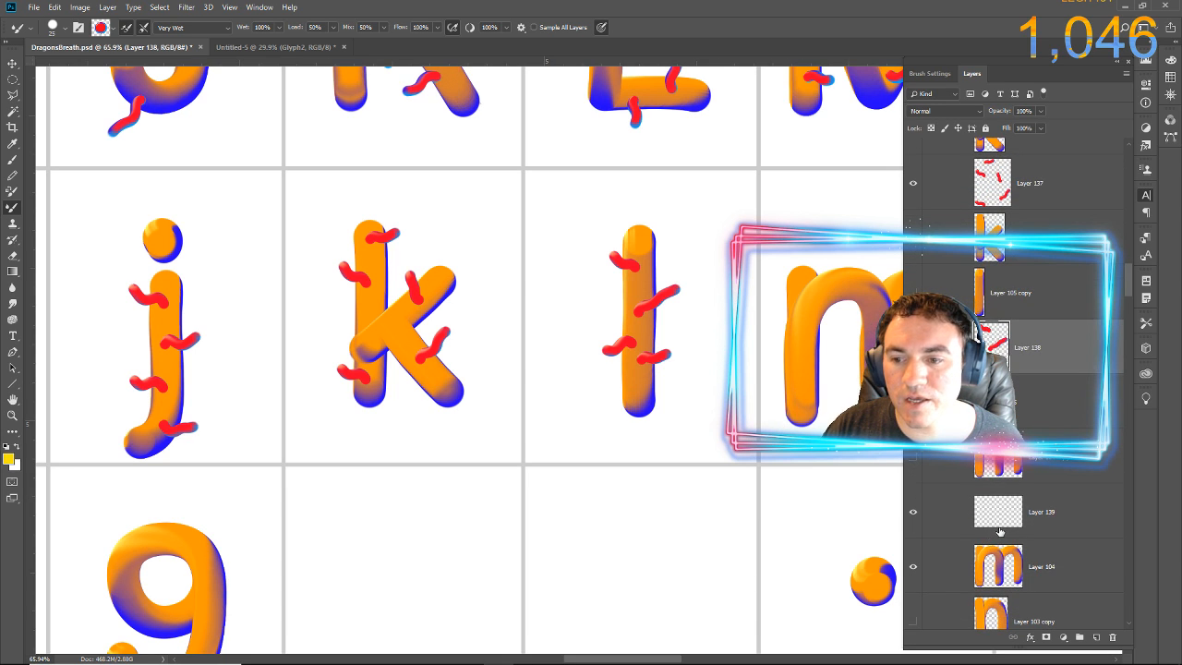
click(999, 532)
drag(782, 415, 58, 399)
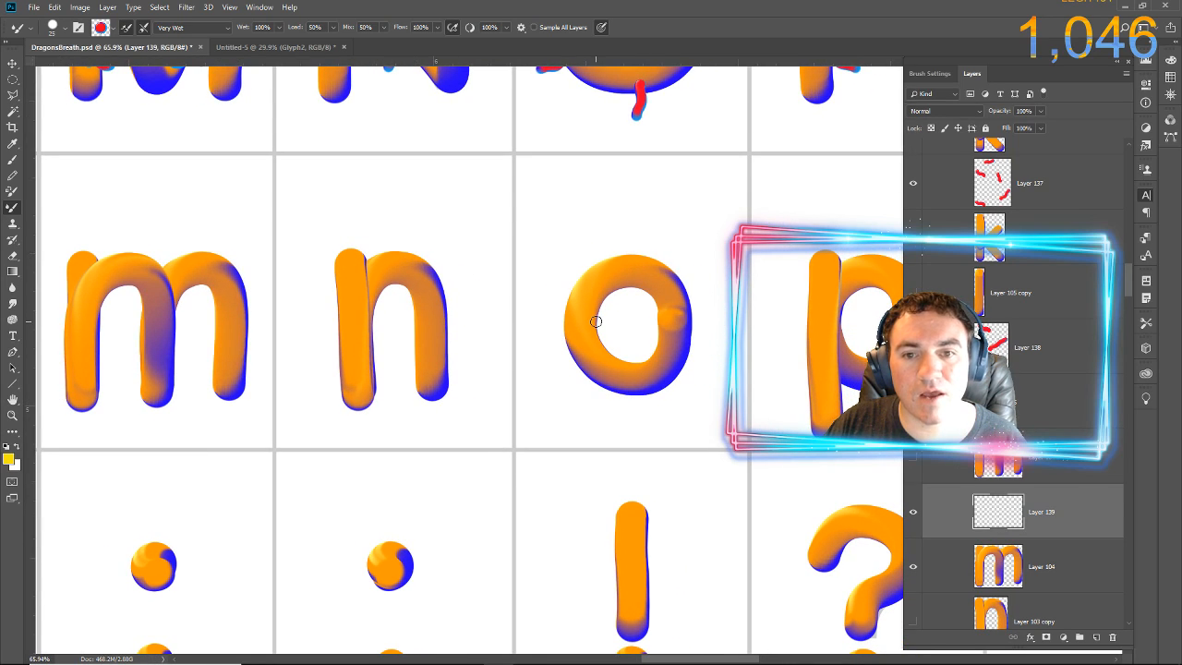
scroll(942, 538, down, 3)
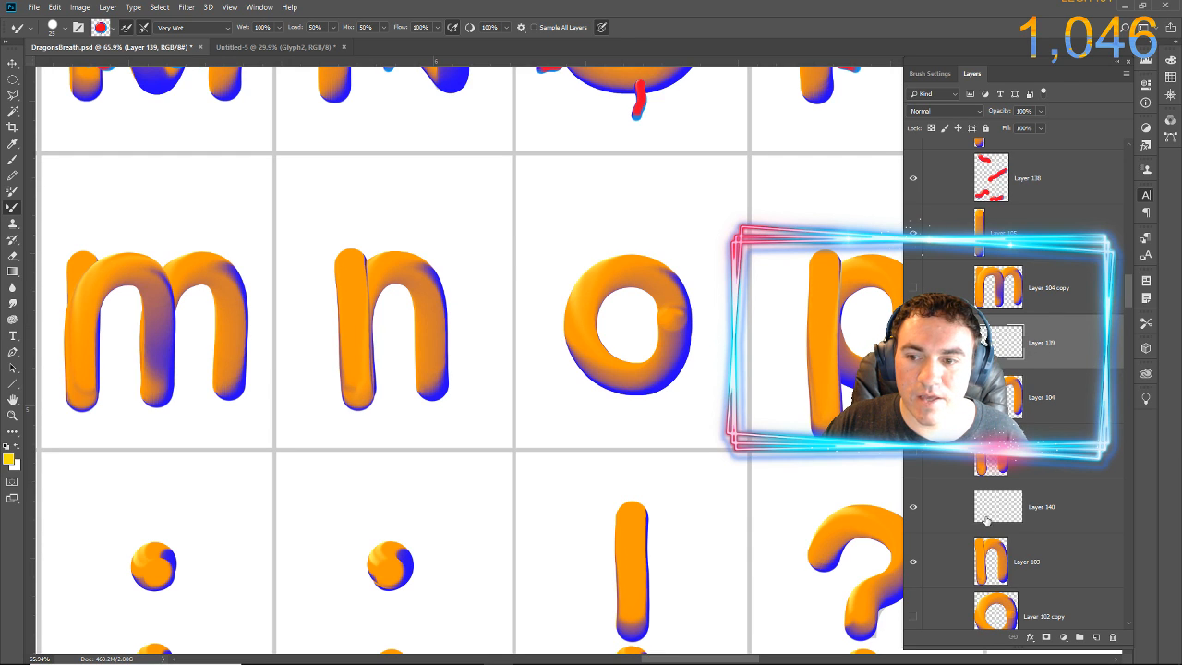
scroll(980, 511, down, 2)
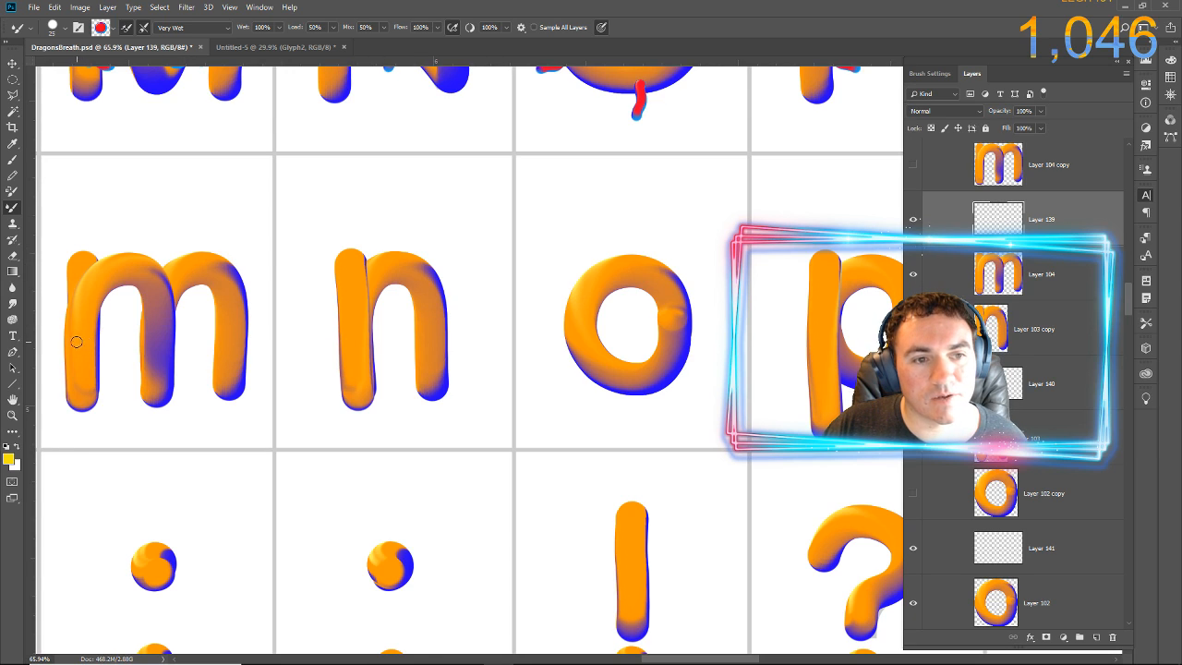
drag(81, 336, 46, 322)
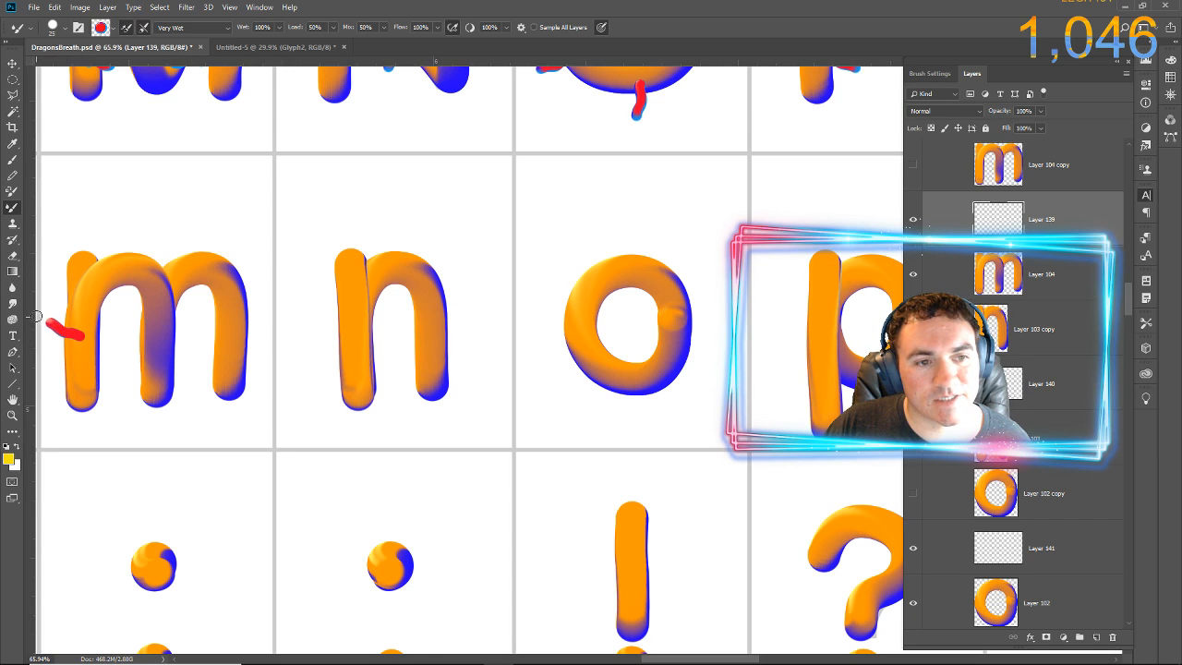
click(108, 268)
drag(109, 270, 113, 226)
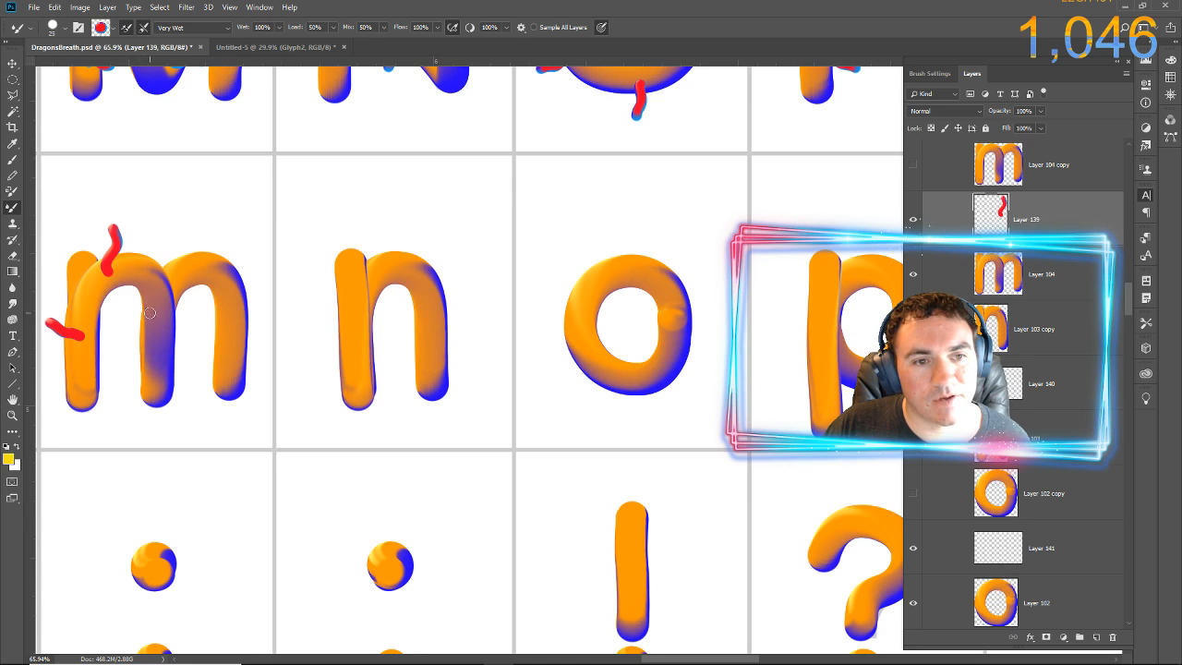
drag(157, 313, 118, 309)
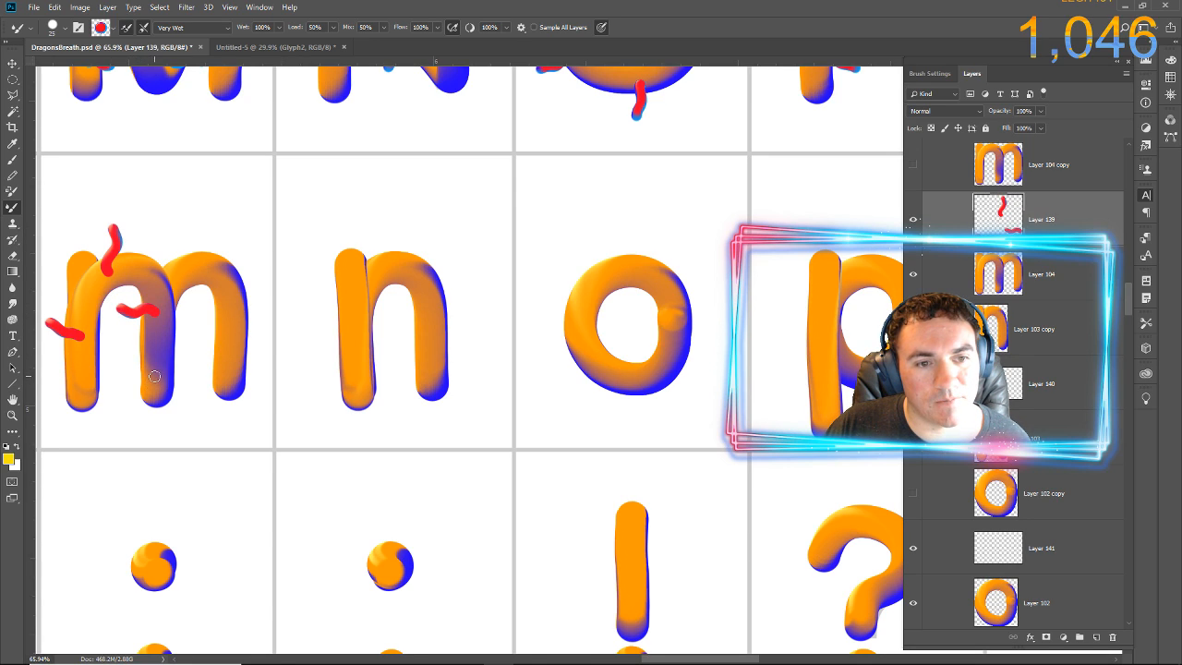
drag(154, 376, 192, 372)
click(223, 320)
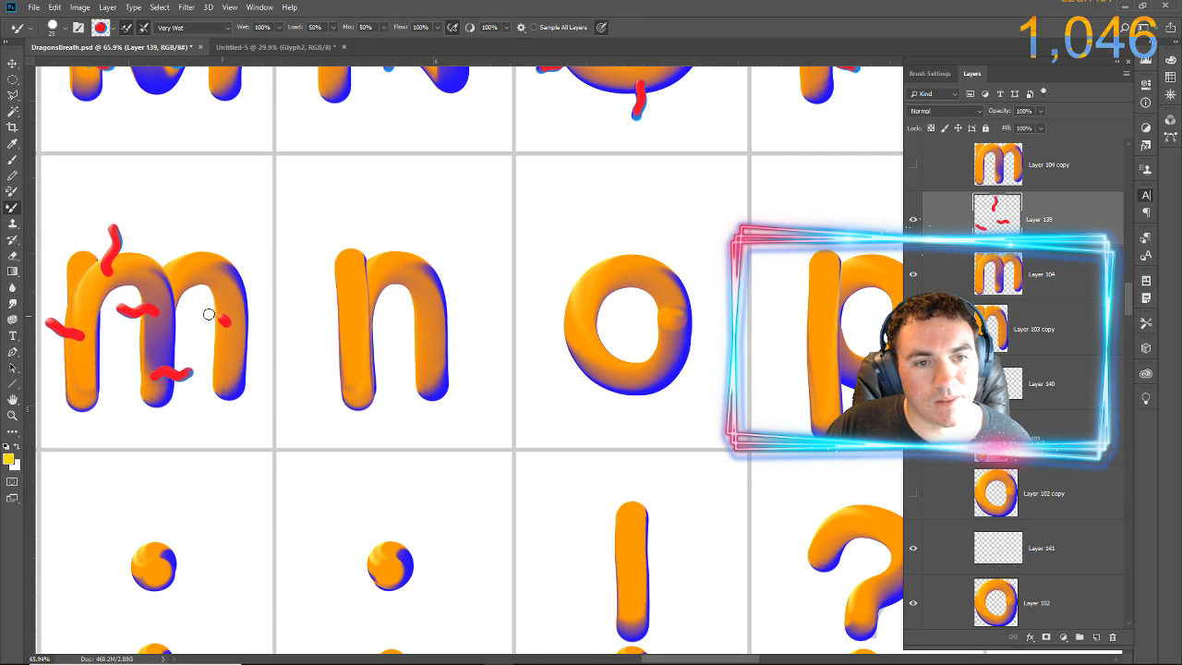
drag(209, 315, 196, 316)
drag(213, 268, 223, 231)
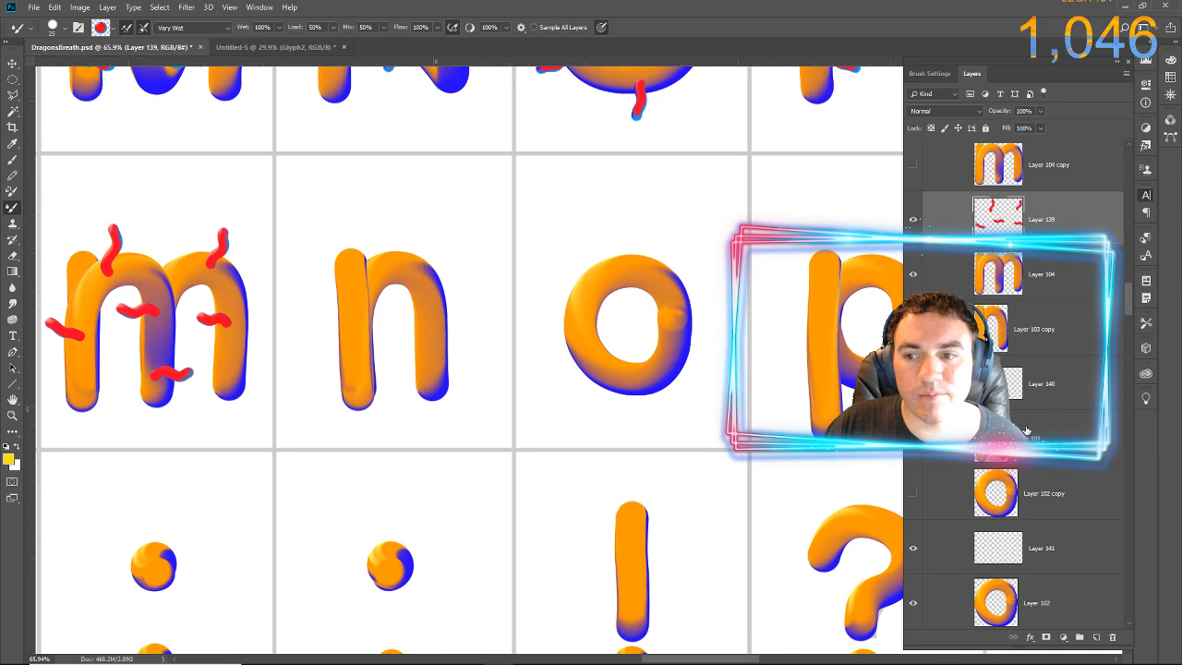
Paint six wavy tendrils on the lowercase n on Layer 140: two on the arch and two on each stem, inside and outside
click(1048, 392)
drag(371, 273, 385, 208)
drag(418, 280, 457, 269)
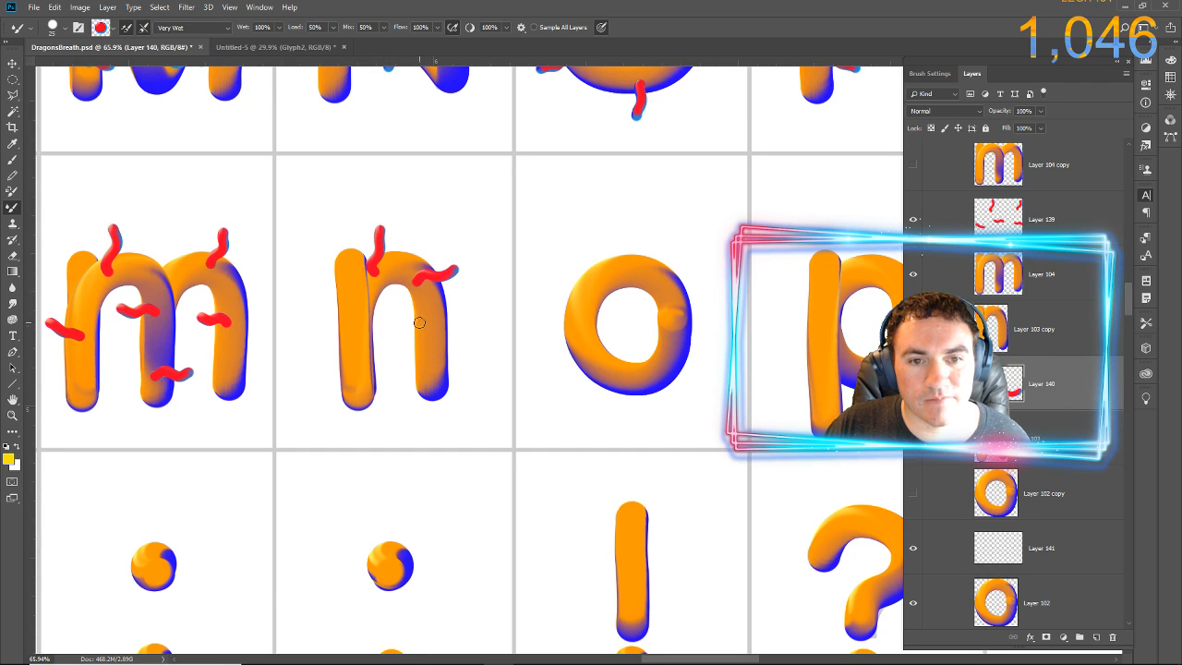
mouse_move(420, 323)
mouse_down()
mouse_move(428, 330)
mouse_move(398, 323)
mouse_move(386, 355)
mouse_move(359, 362)
mouse_up()
click(347, 321)
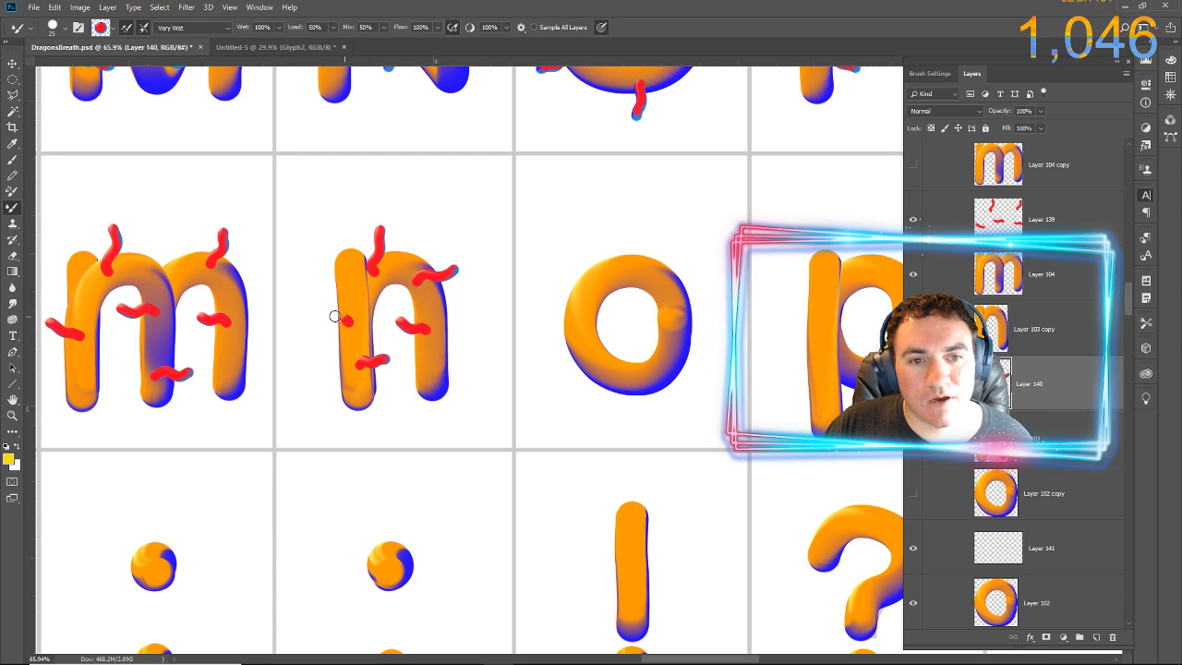
mouse_move(334, 317)
mouse_down()
mouse_move(320, 306)
mouse_move(319, 319)
mouse_up()
drag(433, 375, 472, 358)
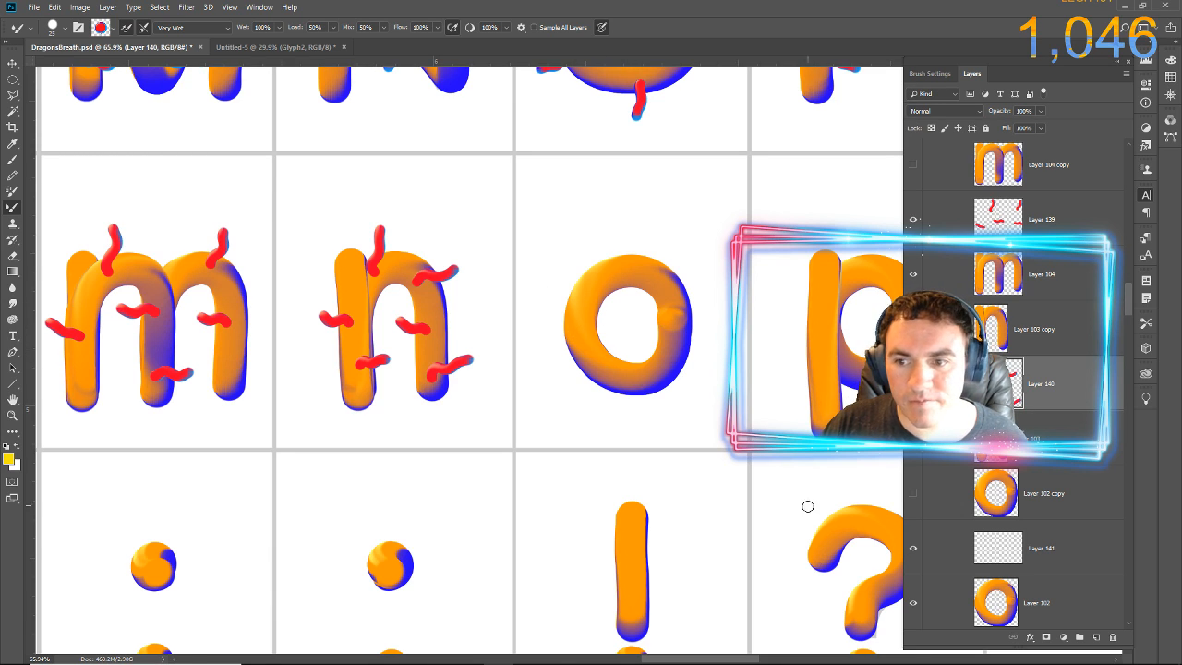
Paint seven wavy tendrils on the lowercase o on Layer 141: five around its outer edge and two reaching into the counter
click(1014, 551)
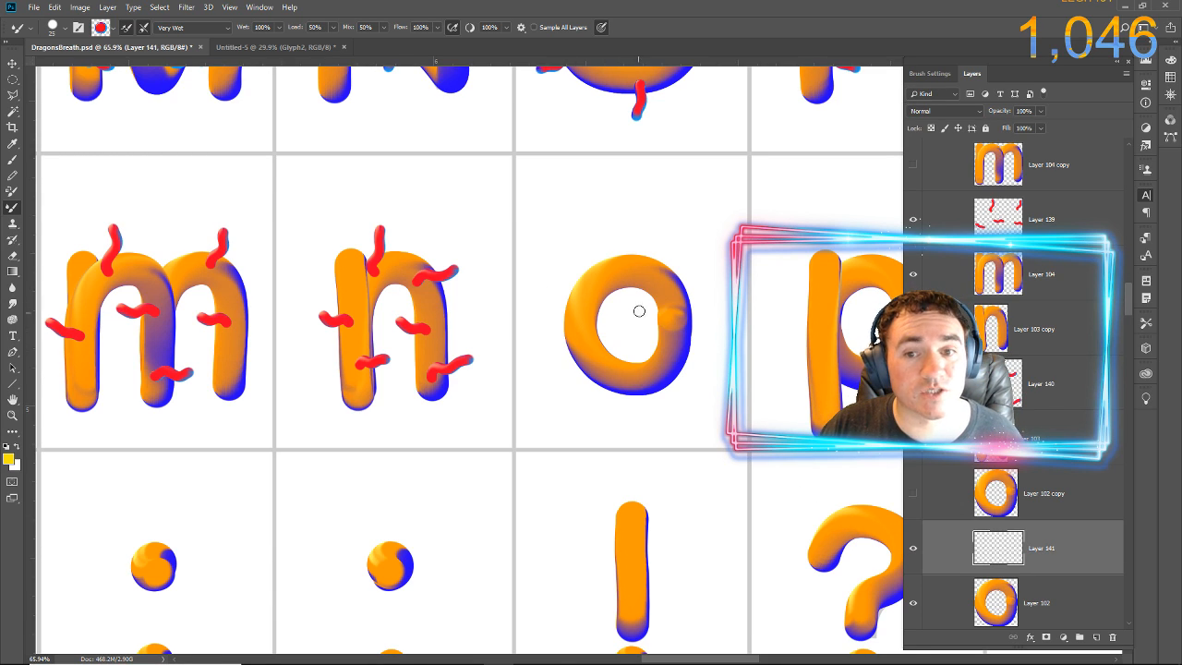
drag(659, 282, 682, 248)
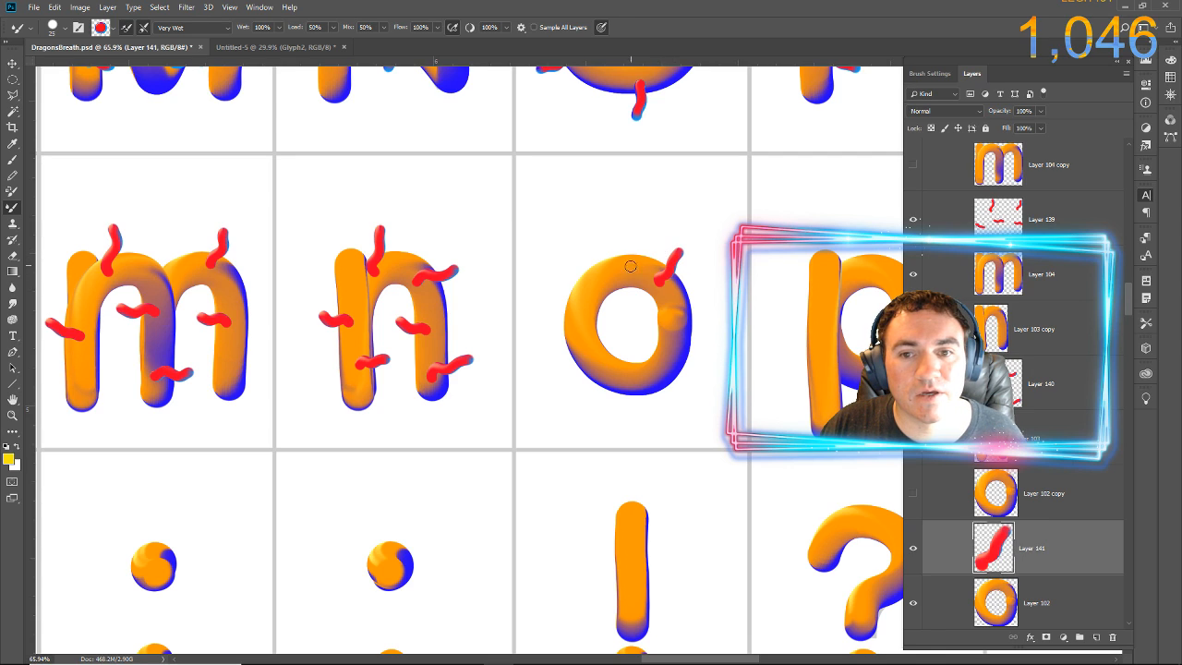
drag(616, 267, 603, 229)
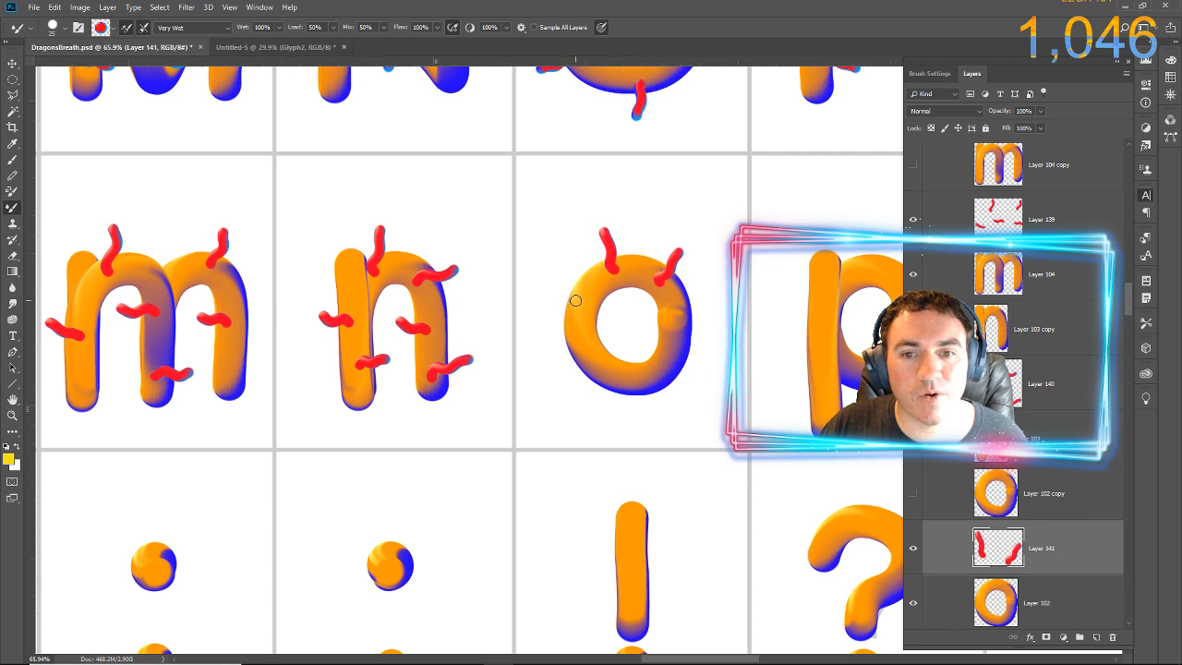
mouse_move(575, 300)
mouse_down()
mouse_move(563, 274)
mouse_move(542, 278)
mouse_up()
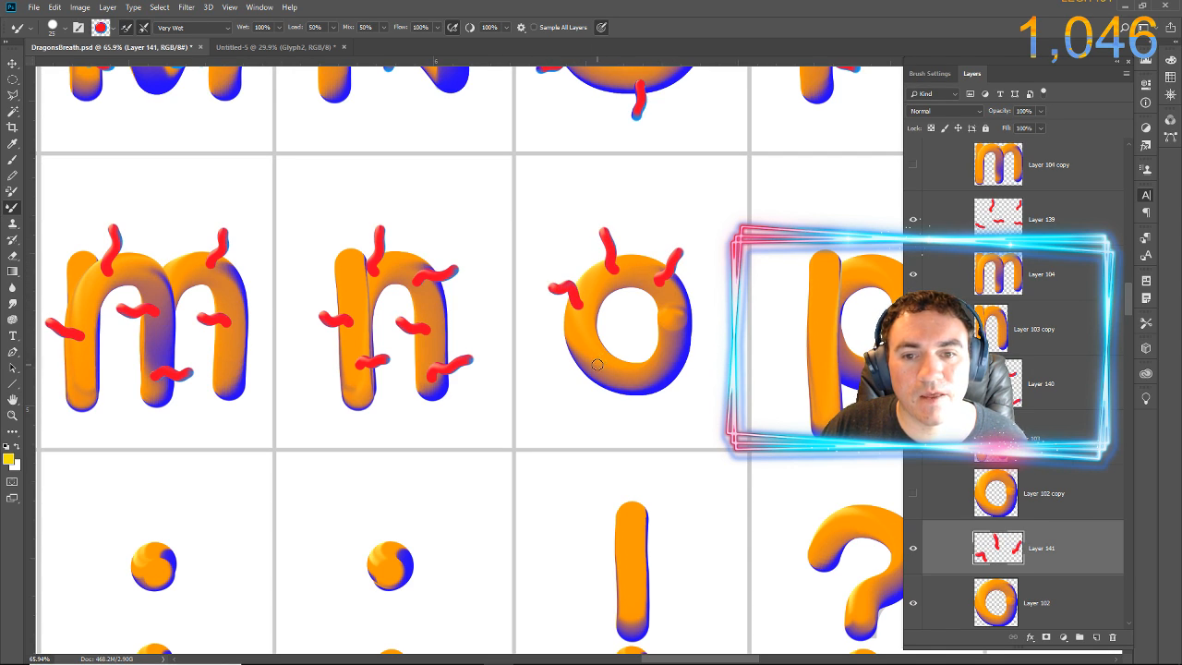
mouse_move(598, 365)
mouse_down()
mouse_move(621, 325)
mouse_move(659, 324)
mouse_move(641, 321)
mouse_up()
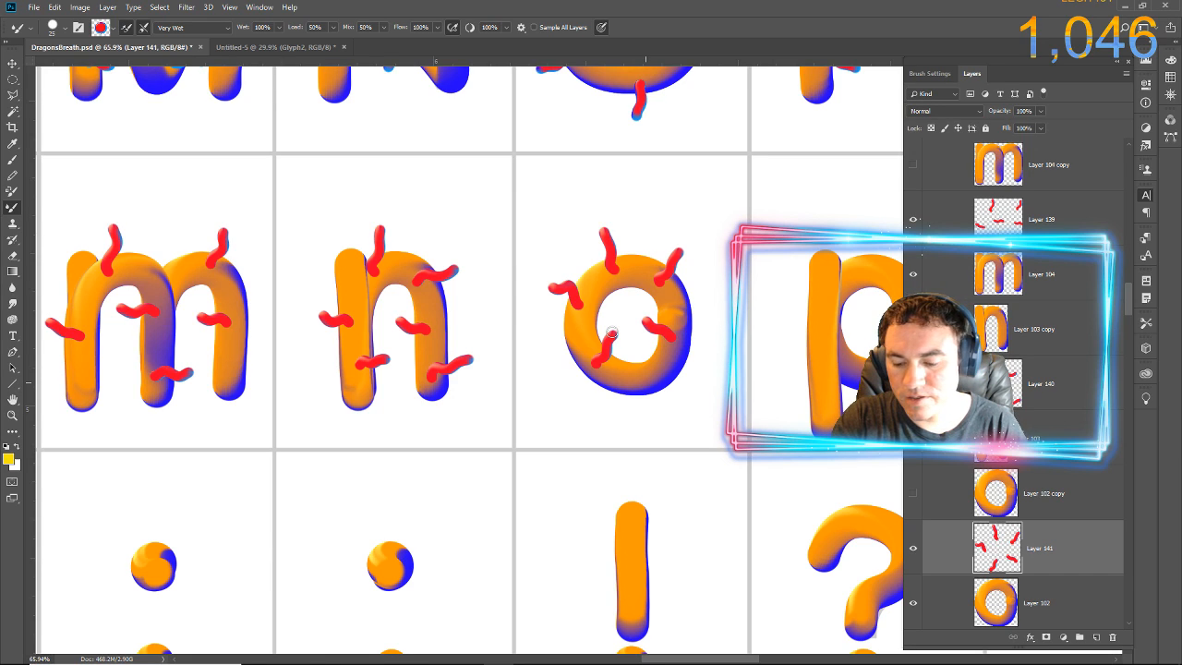
drag(640, 380, 637, 415)
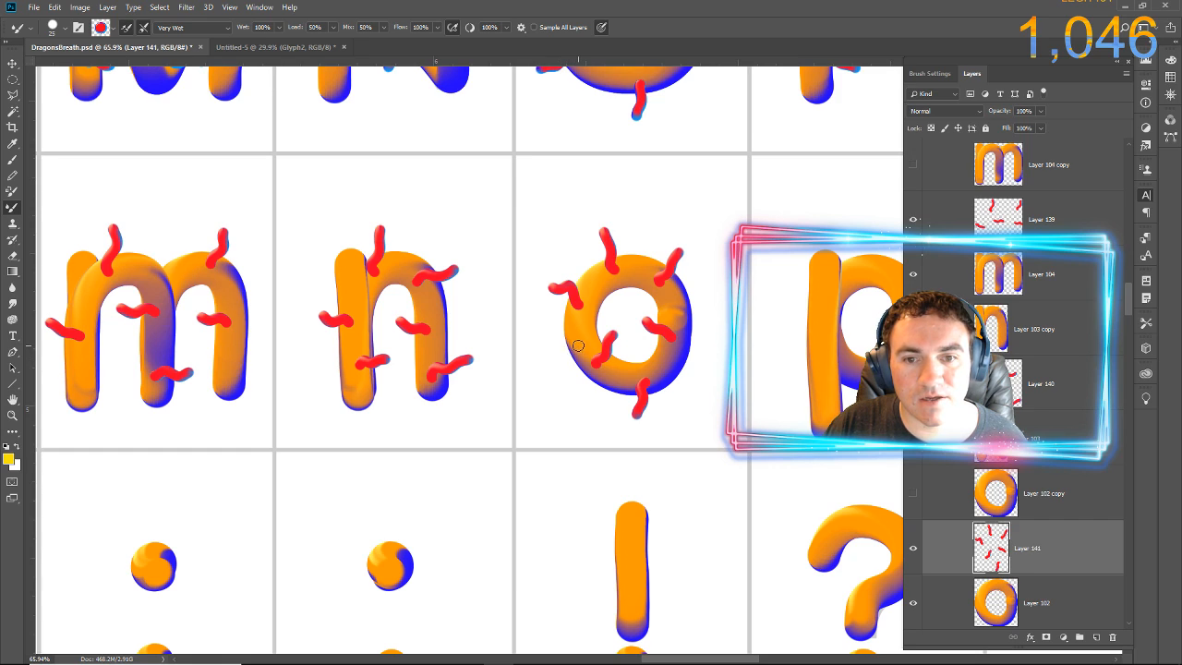
drag(578, 346, 545, 349)
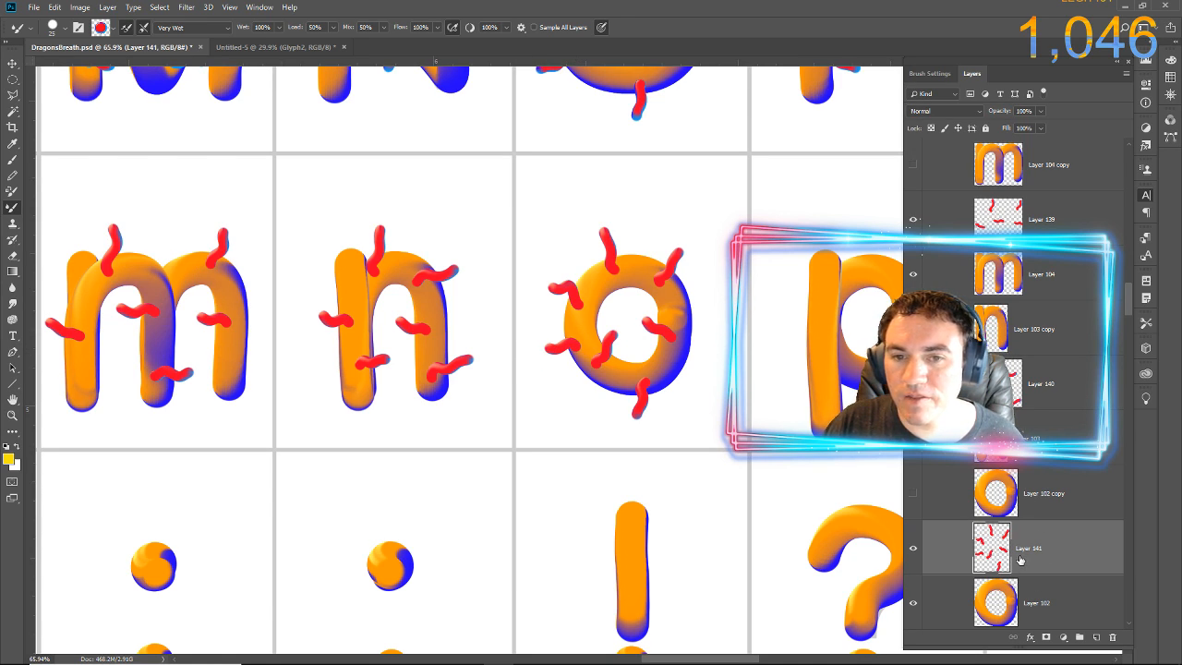
Paint eight wavy tendrils on the lowercase p on Layer 142: five around the bowl's outer edge, two outside the stem and one into the counter
scroll(1020, 560, down, 6)
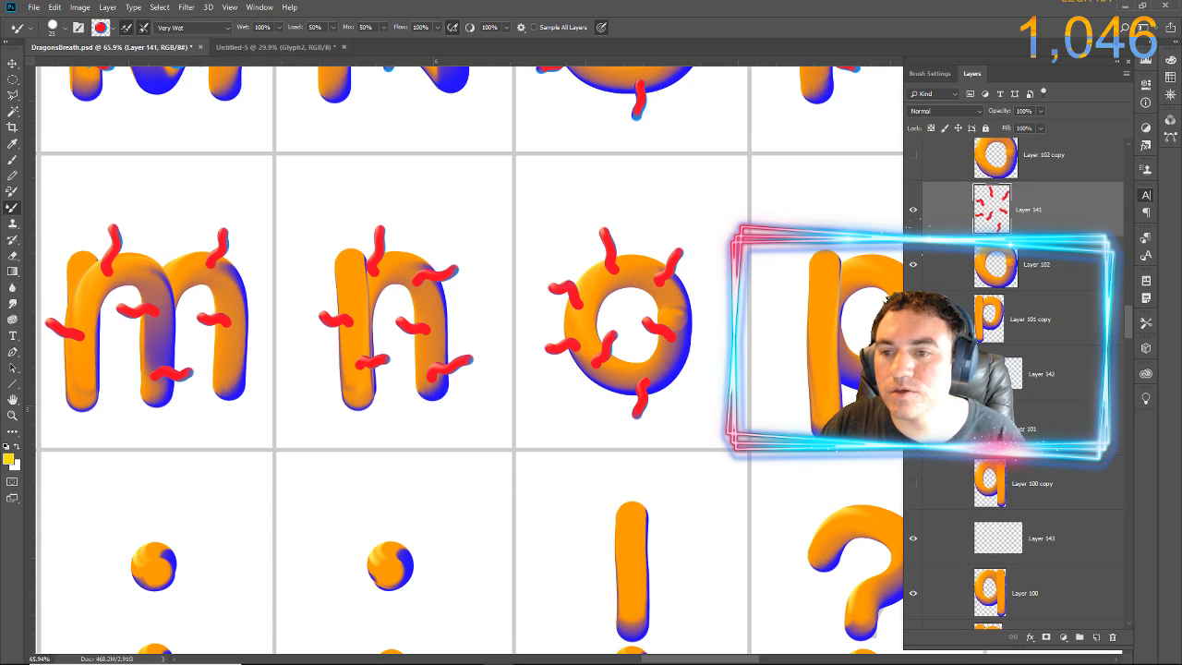
scroll(1020, 517, down, 3)
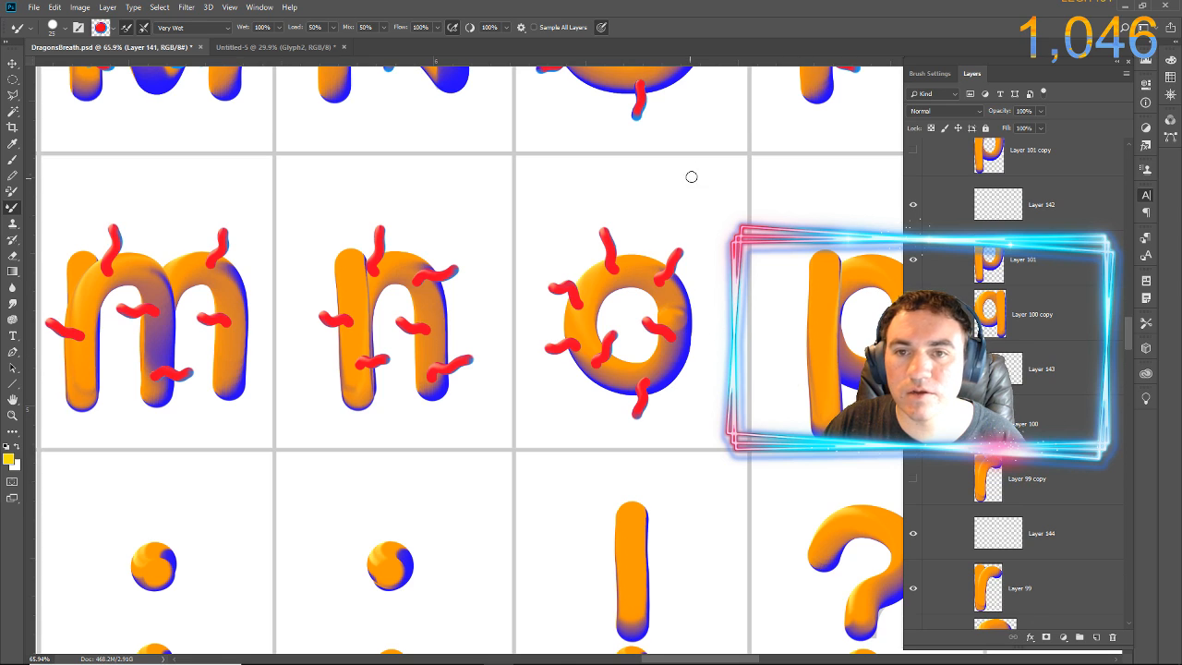
drag(705, 335, 89, 332)
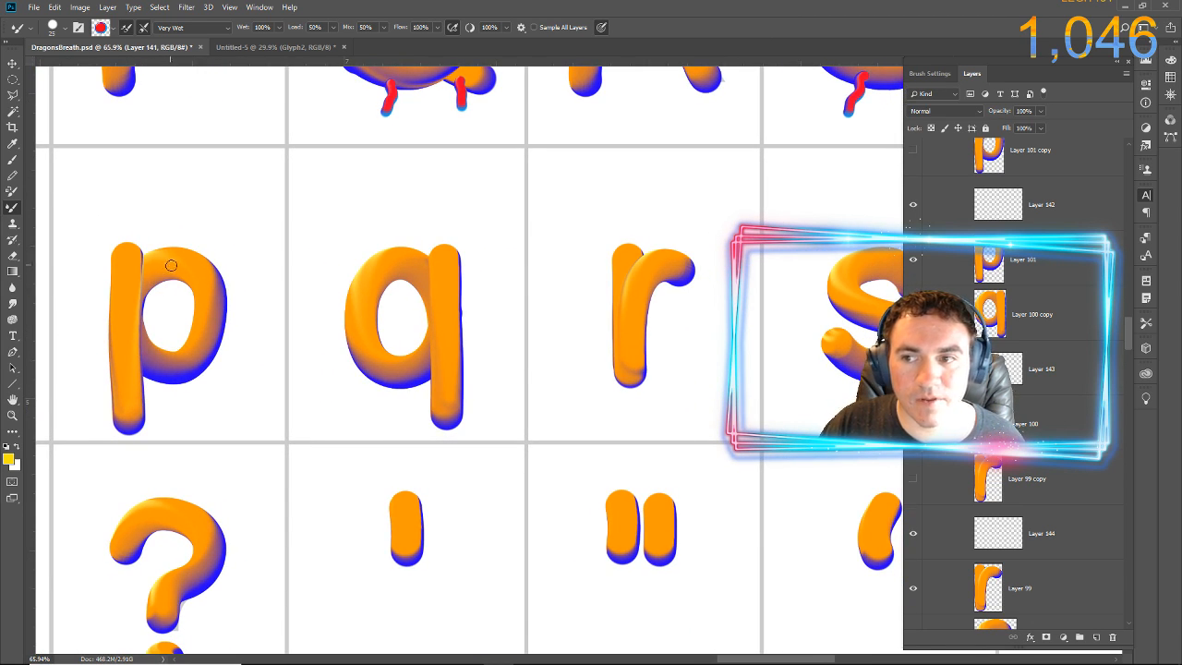
scroll(979, 268, up, 3)
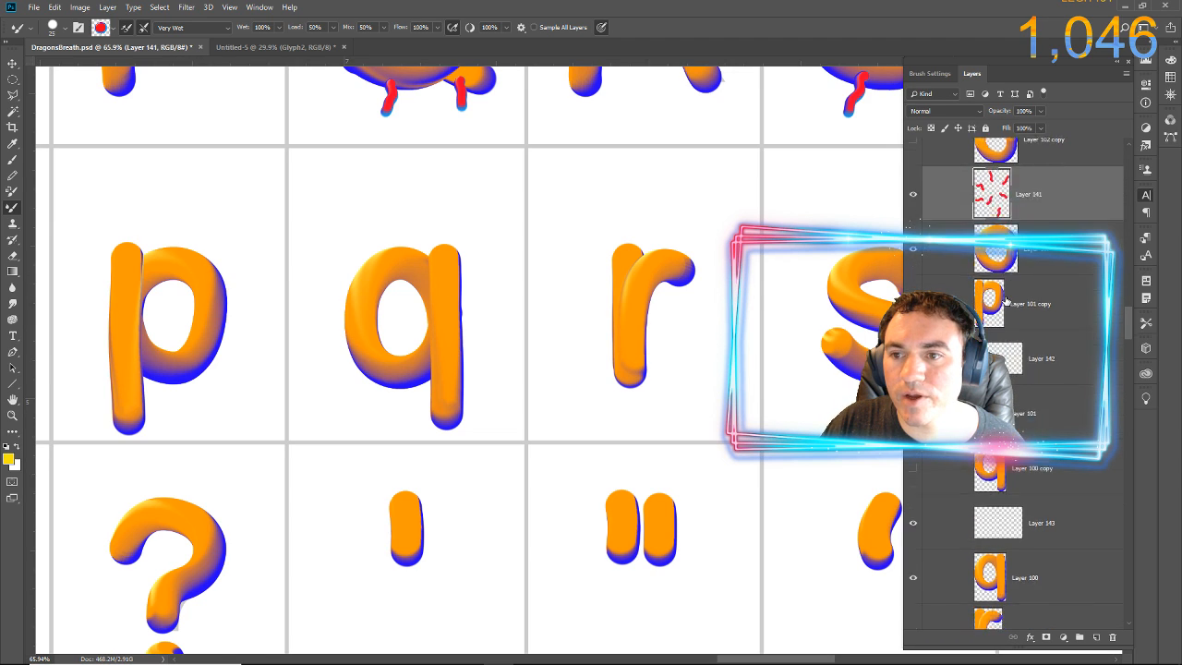
click(1010, 282)
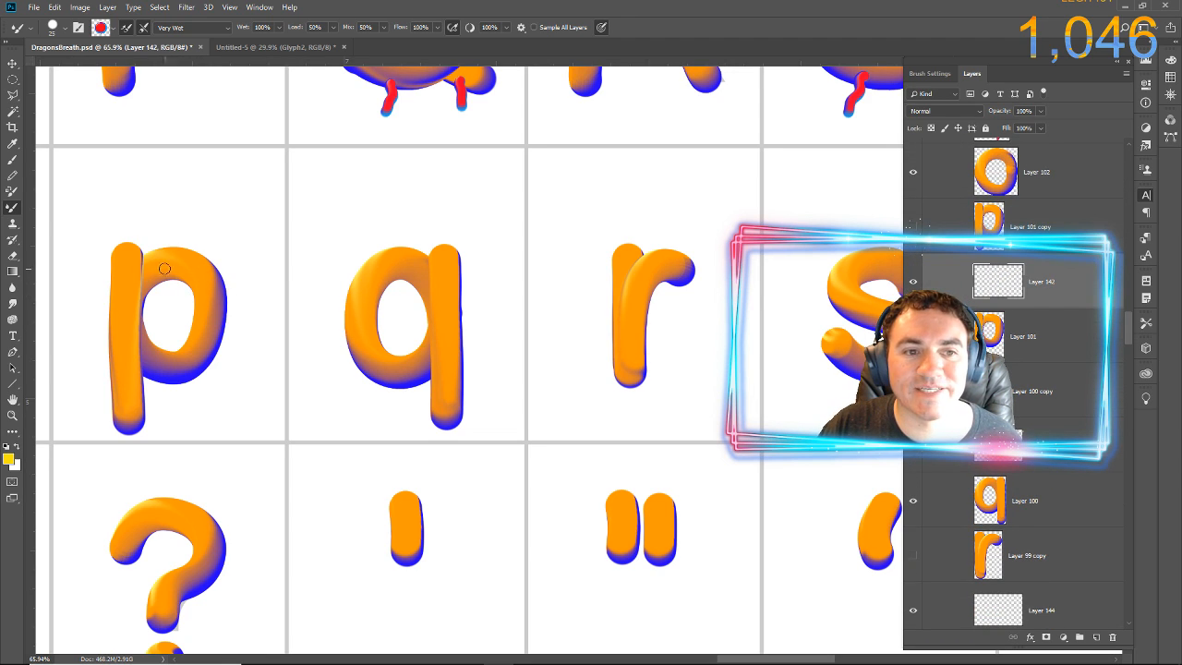
drag(168, 256, 166, 219)
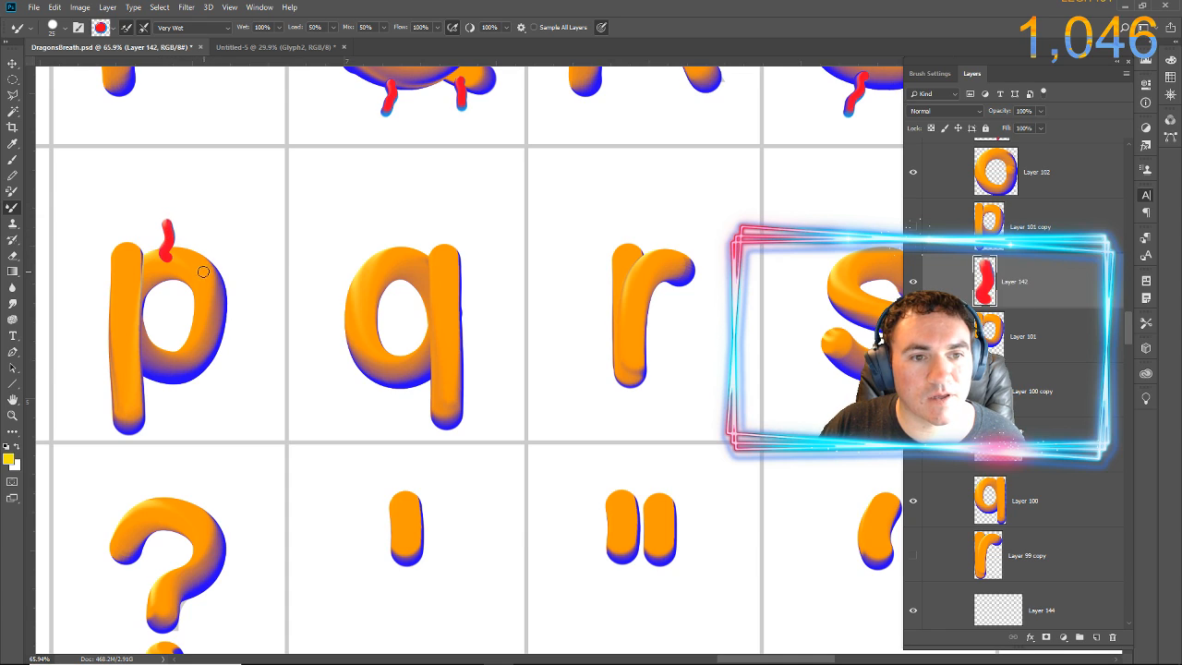
drag(199, 268, 233, 246)
mouse_move(209, 320)
mouse_down()
mouse_move(249, 339)
mouse_move(196, 370)
mouse_move(211, 365)
mouse_move(225, 392)
mouse_move(168, 397)
mouse_up()
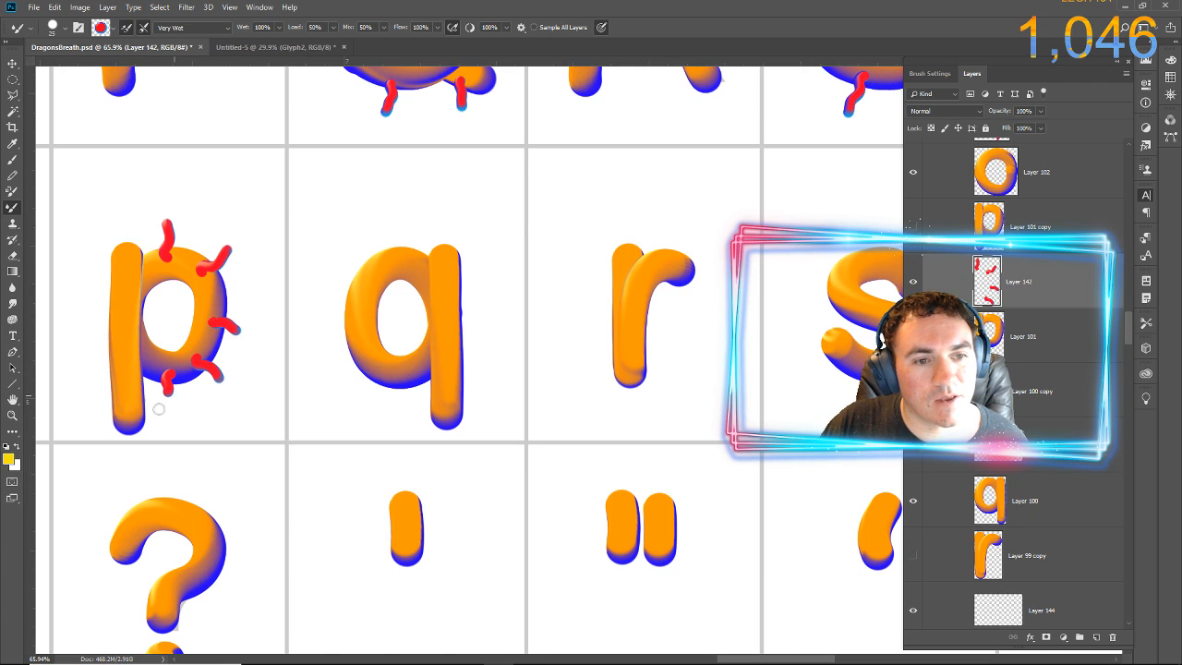
mouse_move(131, 325)
mouse_down()
mouse_move(159, 315)
mouse_move(88, 277)
mouse_up()
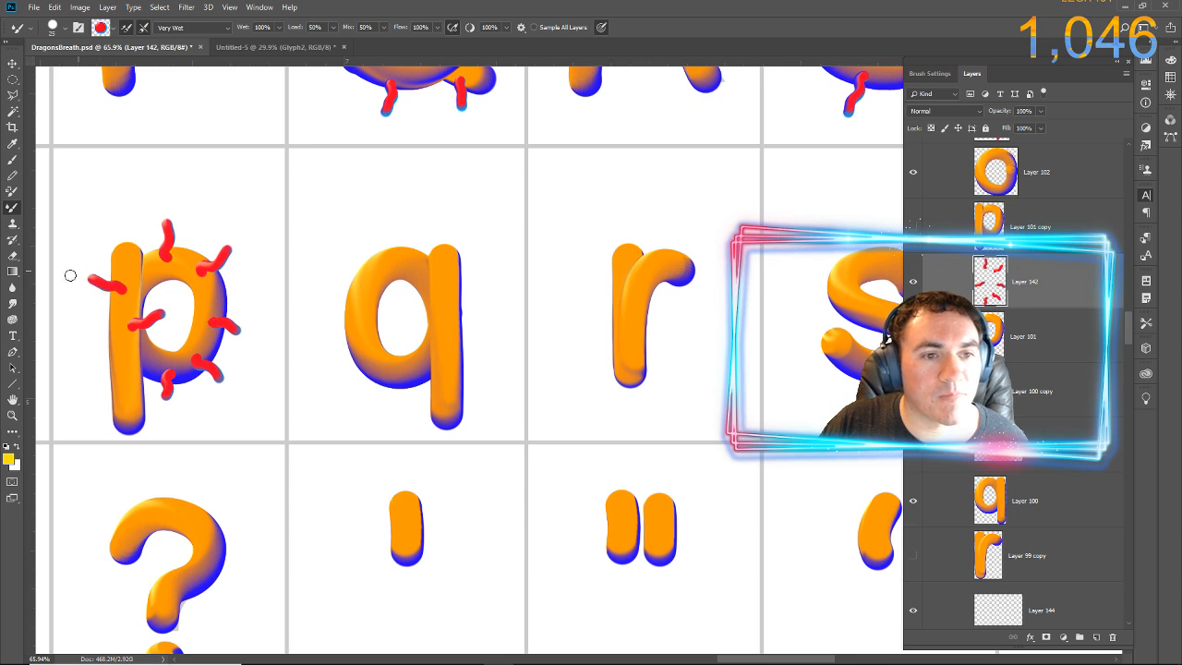
drag(119, 369, 91, 375)
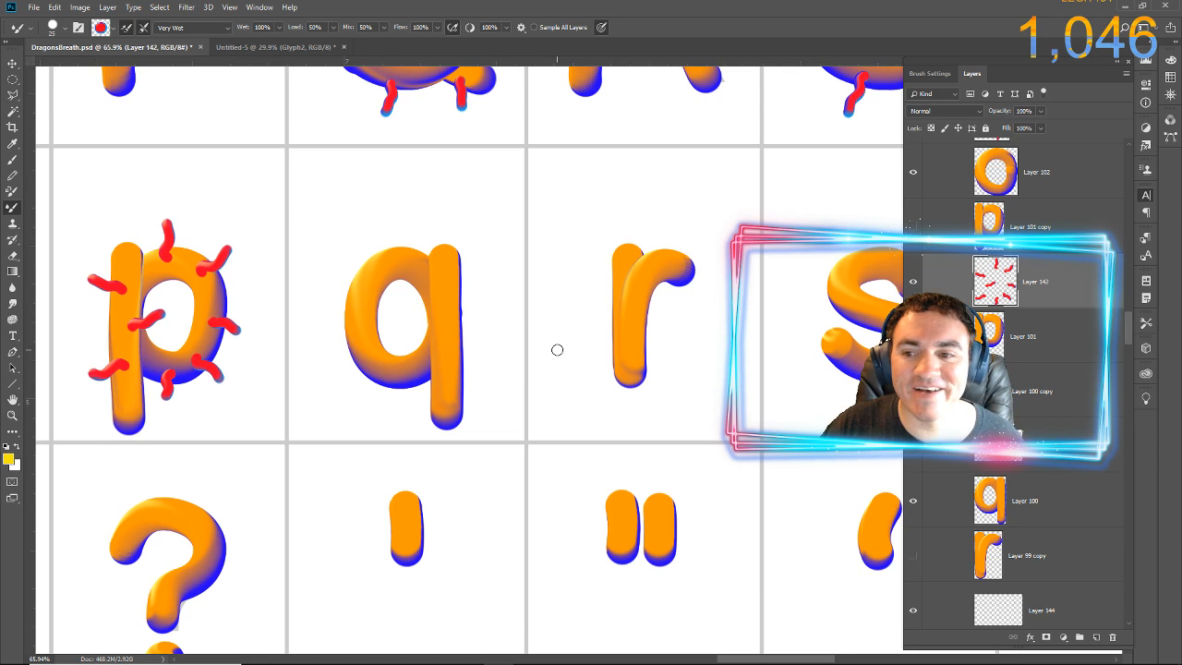
Paint seven wavy tendrils on the lowercase q on Layer 143: three outside the bowl, two into the counter and two on the stem's outer side
click(1024, 462)
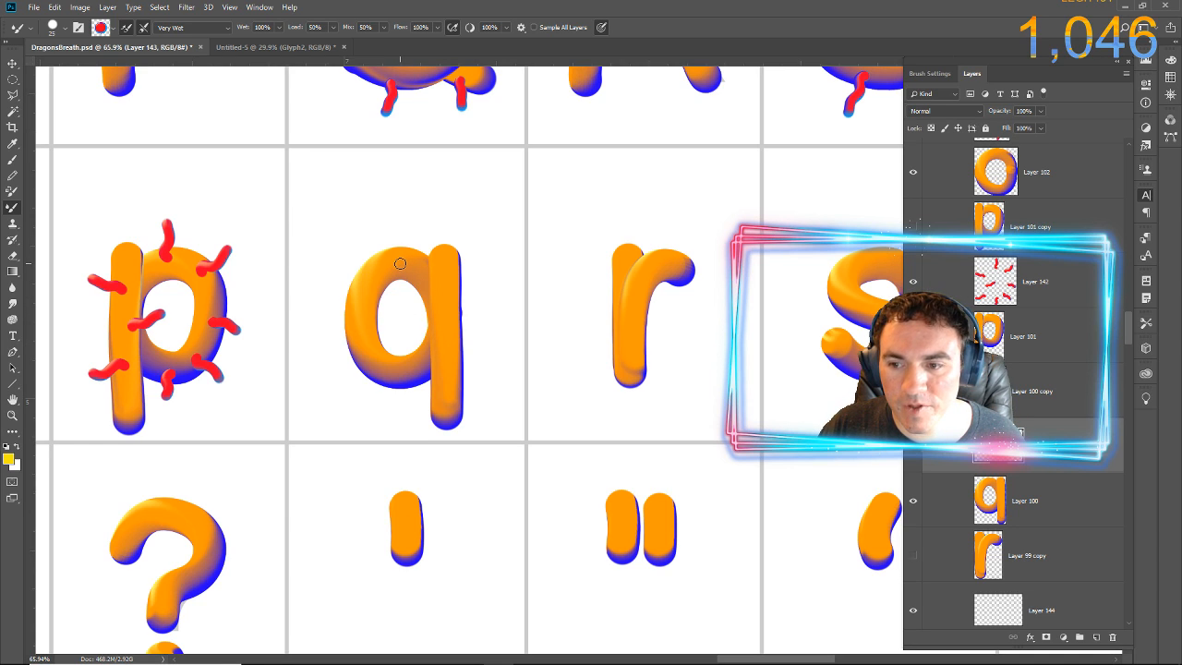
drag(399, 265, 395, 223)
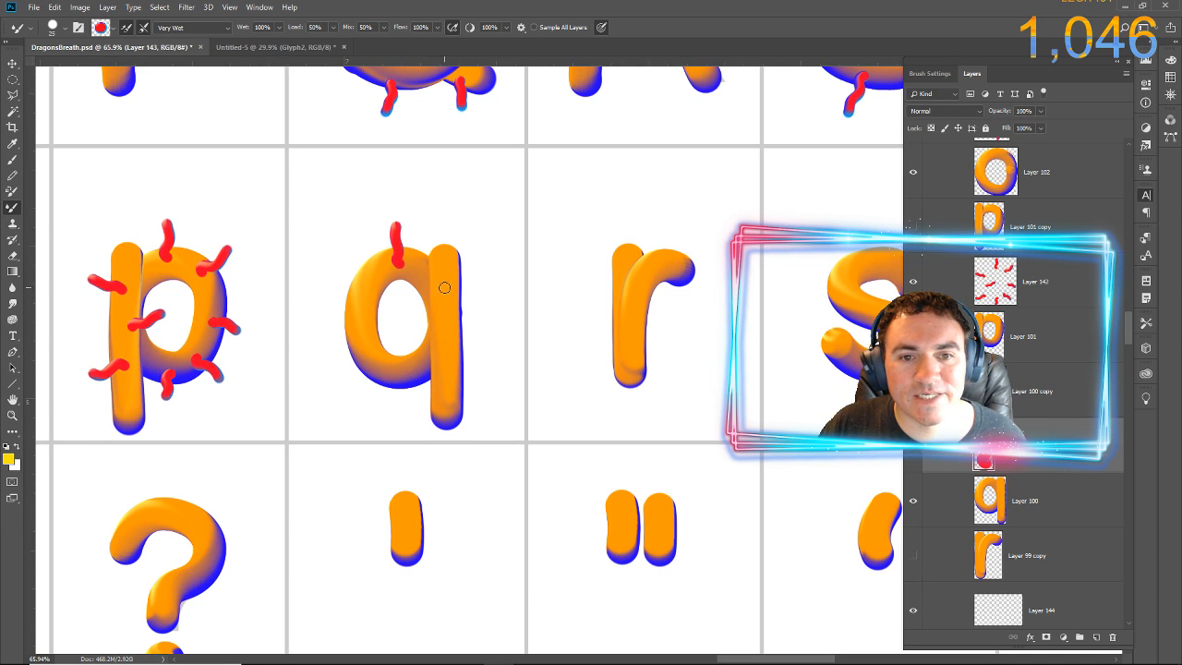
drag(442, 287, 477, 282)
drag(366, 294, 399, 307)
mouse_move(376, 360)
mouse_down()
mouse_move(403, 325)
mouse_move(329, 347)
mouse_up()
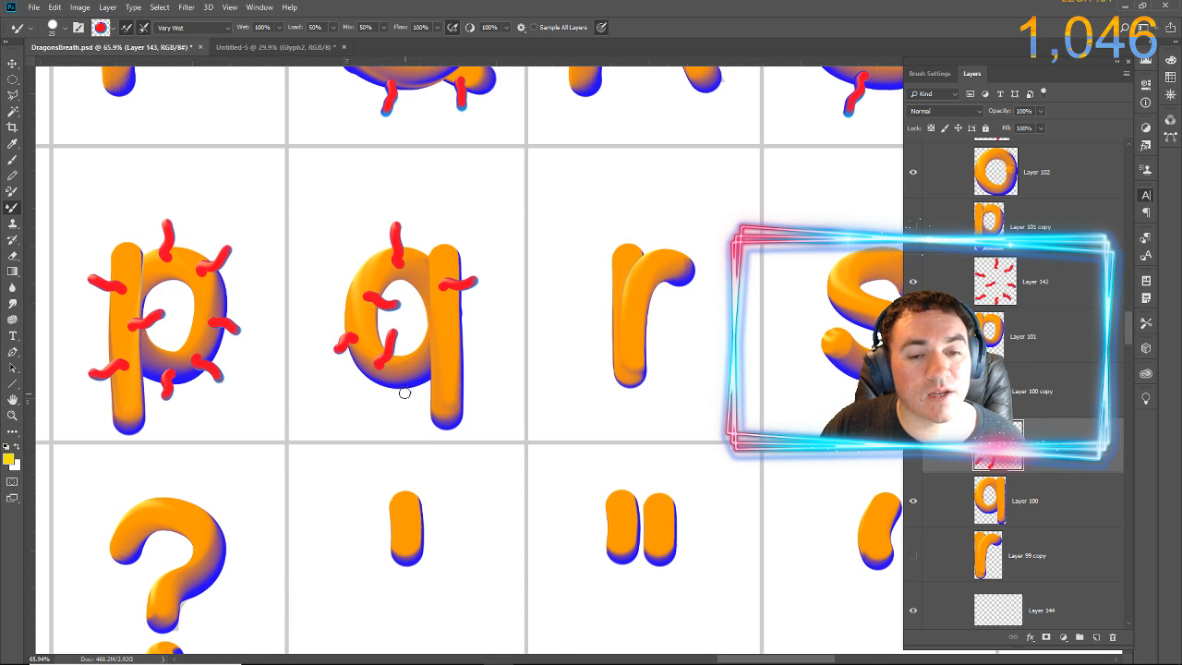
mouse_move(404, 375)
mouse_down()
mouse_move(394, 417)
mouse_move(400, 379)
mouse_up()
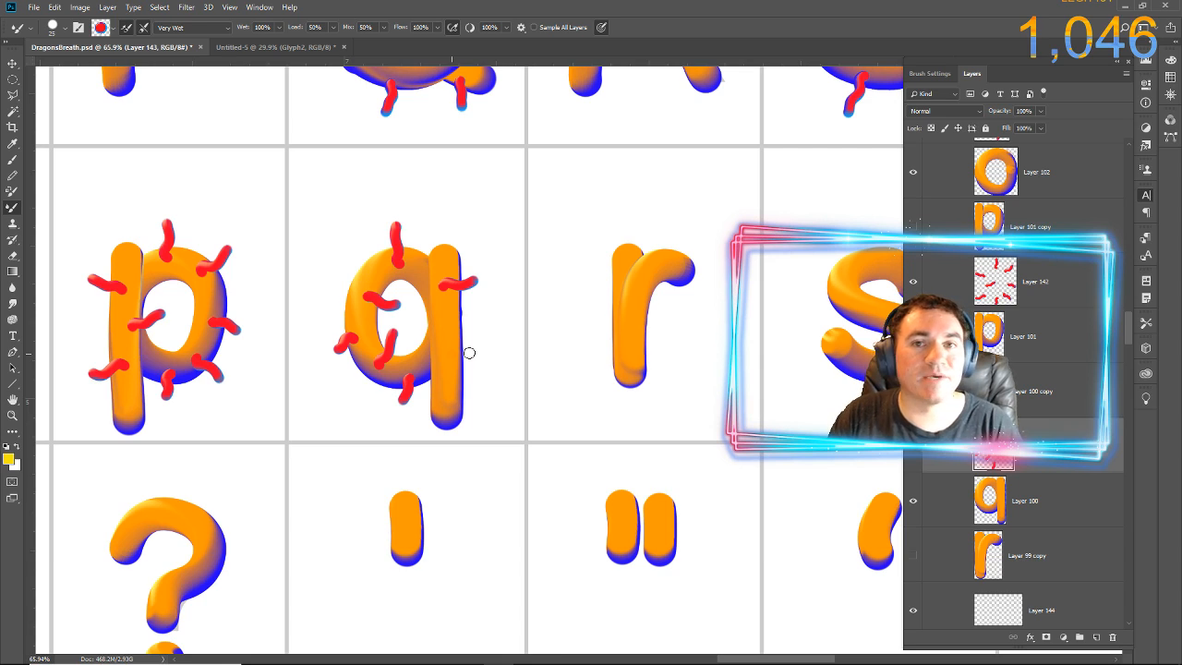
drag(469, 353, 451, 355)
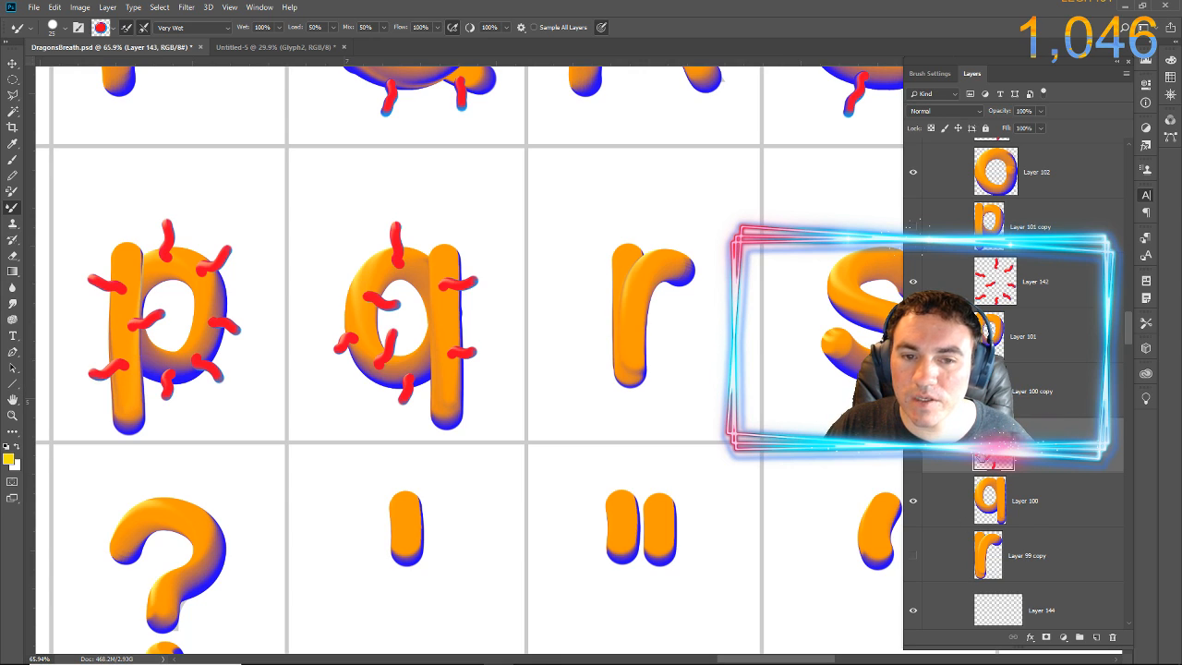
Paint five wavy tendrils on the lowercase r on Layer 144: two on each side of the stem and one above the arm
click(969, 627)
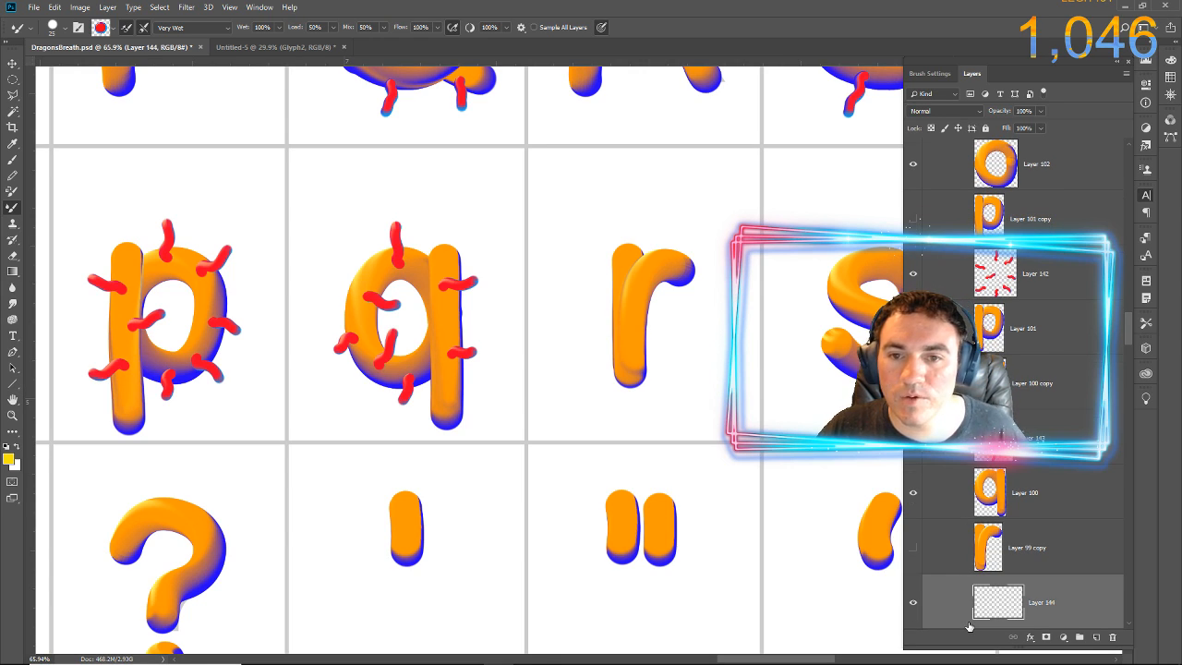
drag(628, 354, 676, 343)
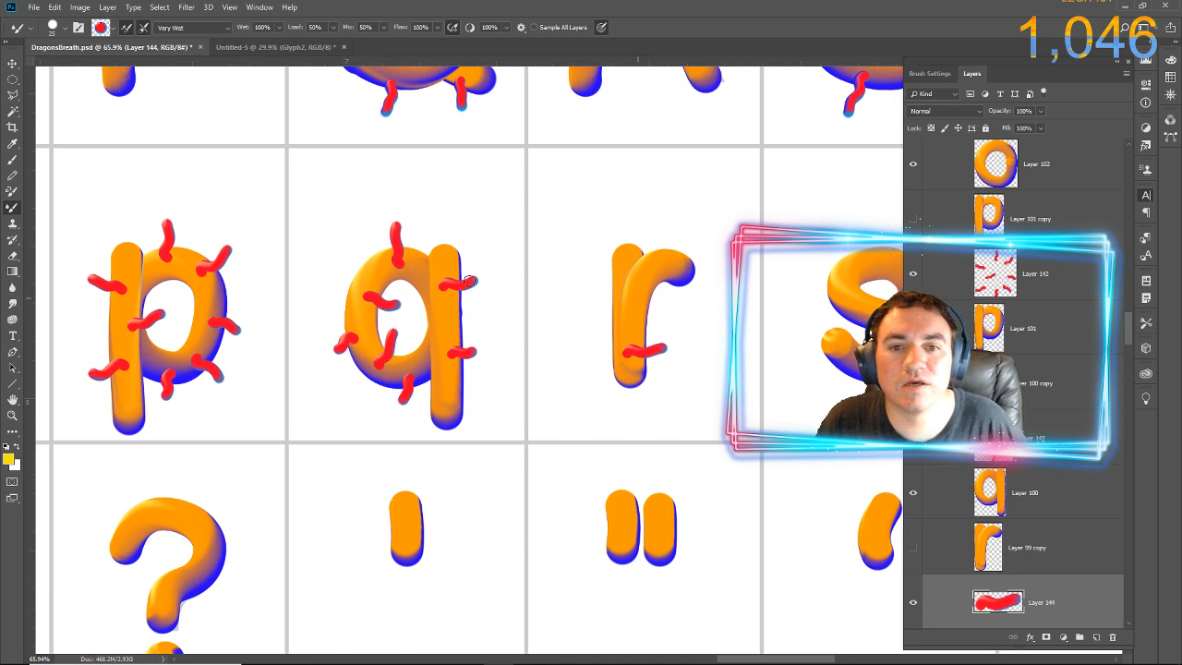
mouse_move(637, 306)
mouse_down()
mouse_move(669, 299)
mouse_move(661, 236)
mouse_up()
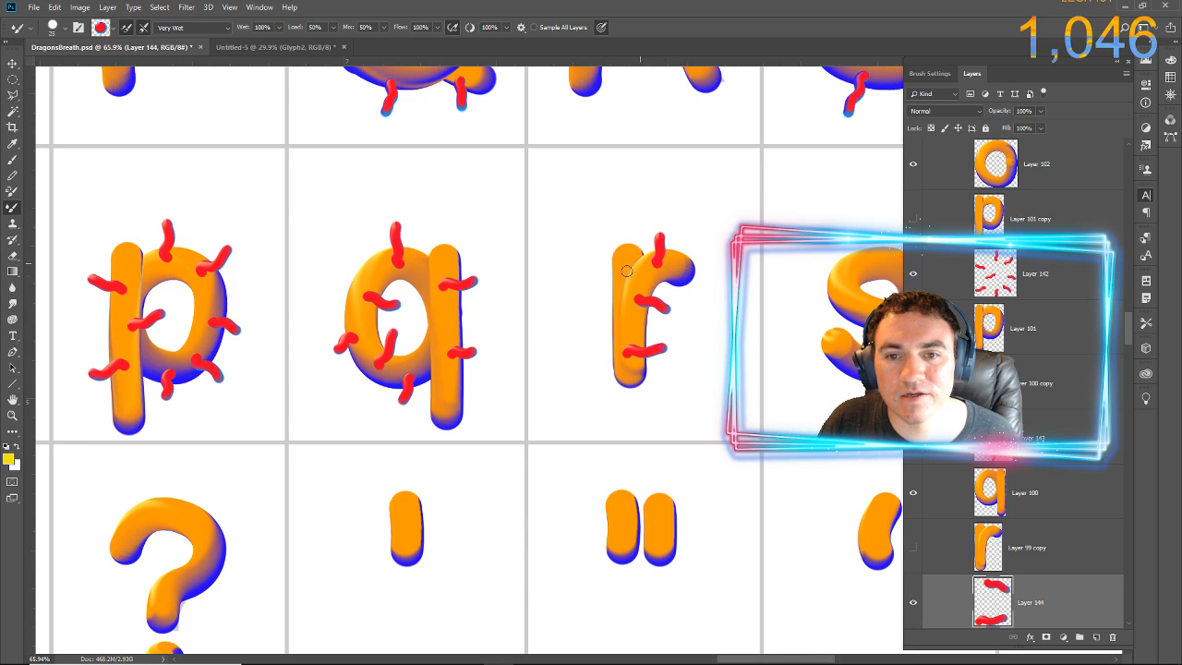
drag(633, 274, 611, 281)
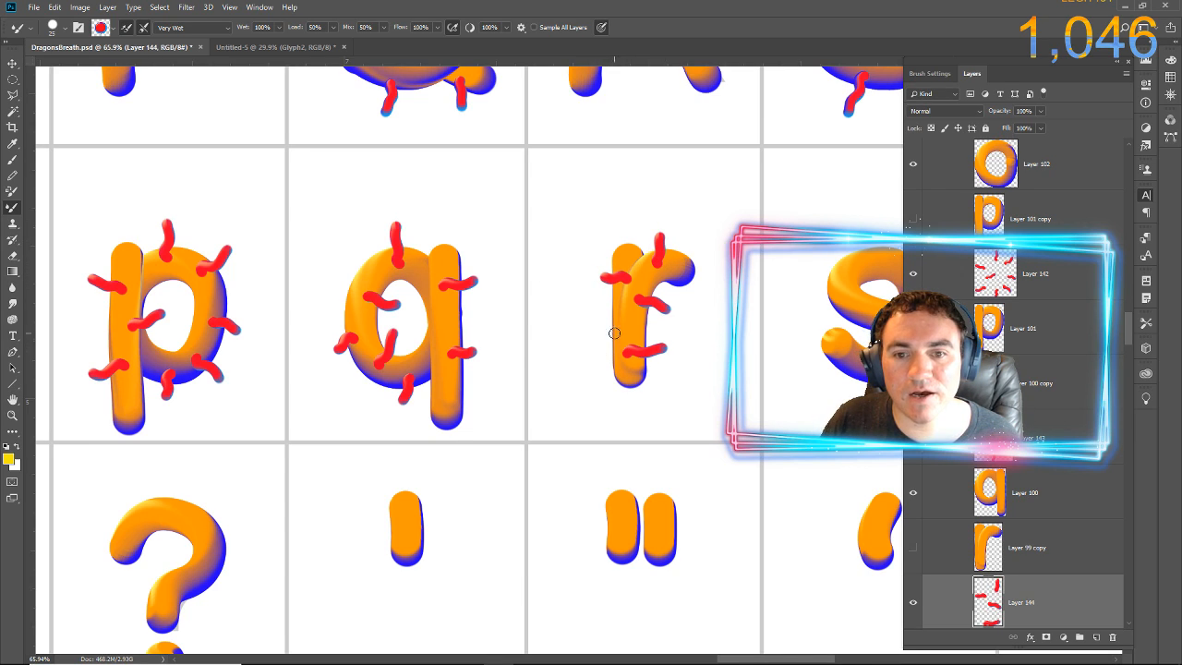
drag(625, 329, 601, 334)
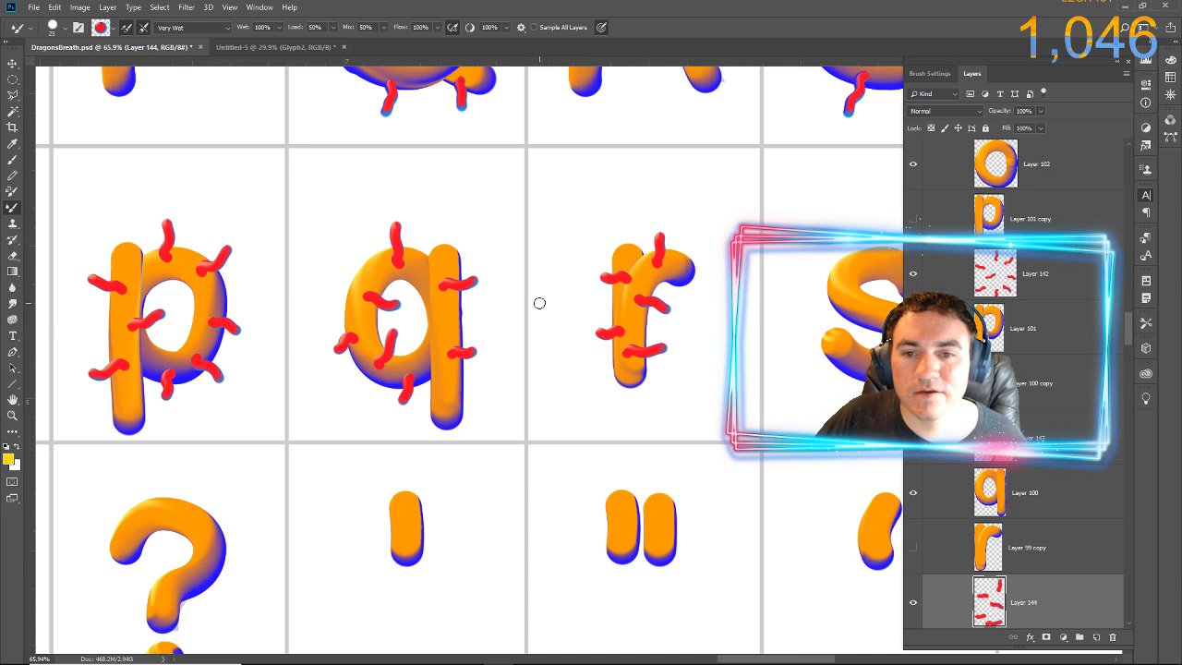
Paint four wavy tendrils on the lowercase s on Layer 145: two above the top curve, one outside the lower bowl and one across the spine
scroll(1007, 514, down, 2)
scroll(1007, 514, down, 3)
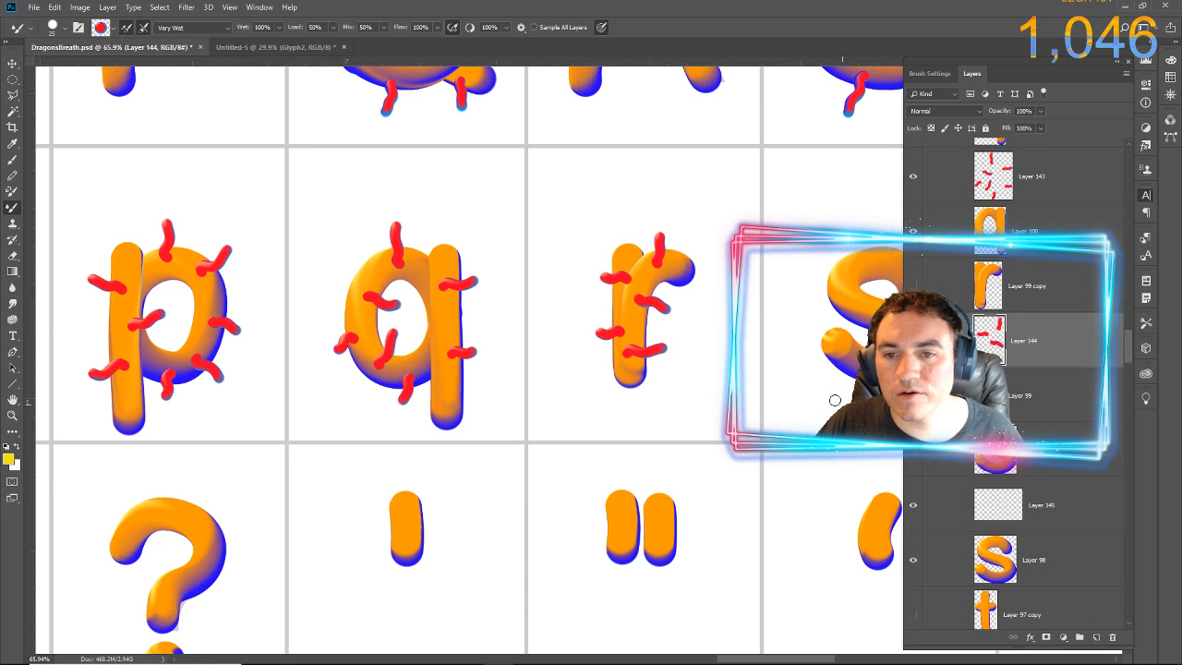
drag(819, 388, 57, 380)
scroll(1063, 320, down, 1)
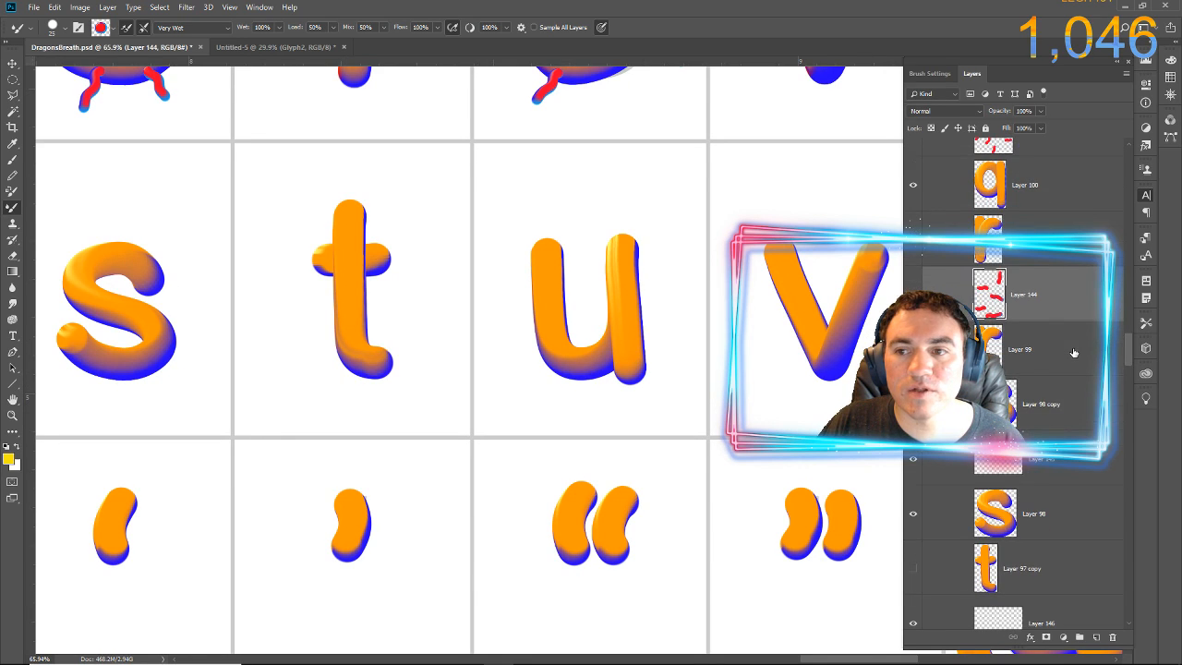
scroll(1058, 305, down, 1)
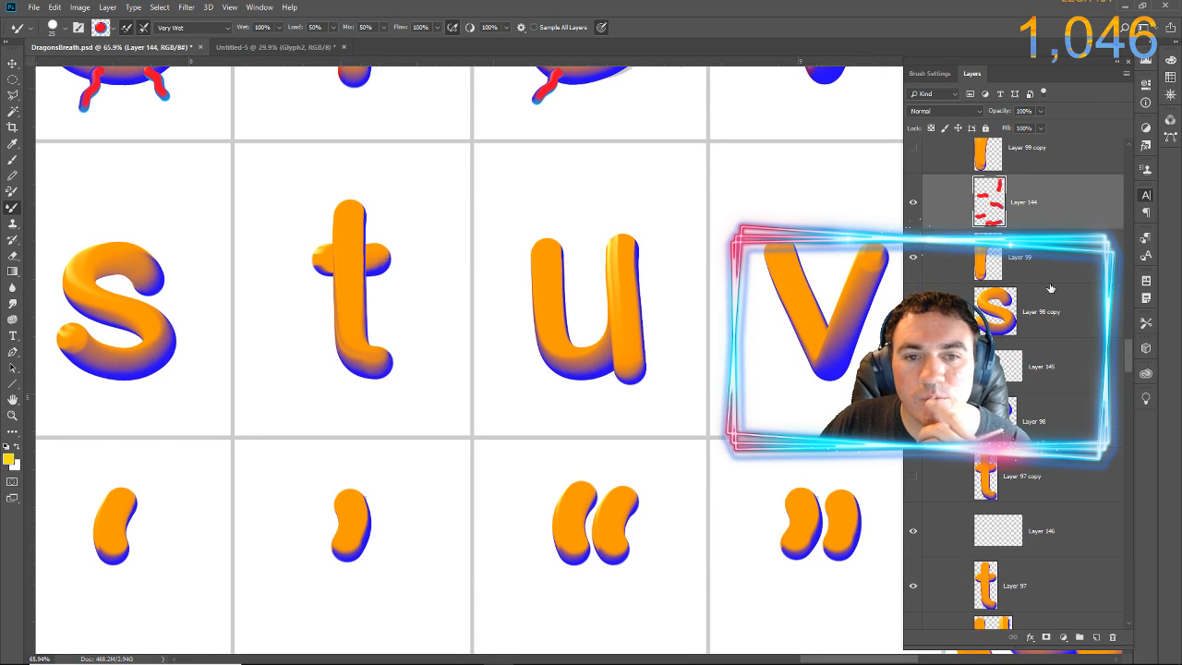
scroll(1050, 287, down, 1)
scroll(1050, 288, down, 3)
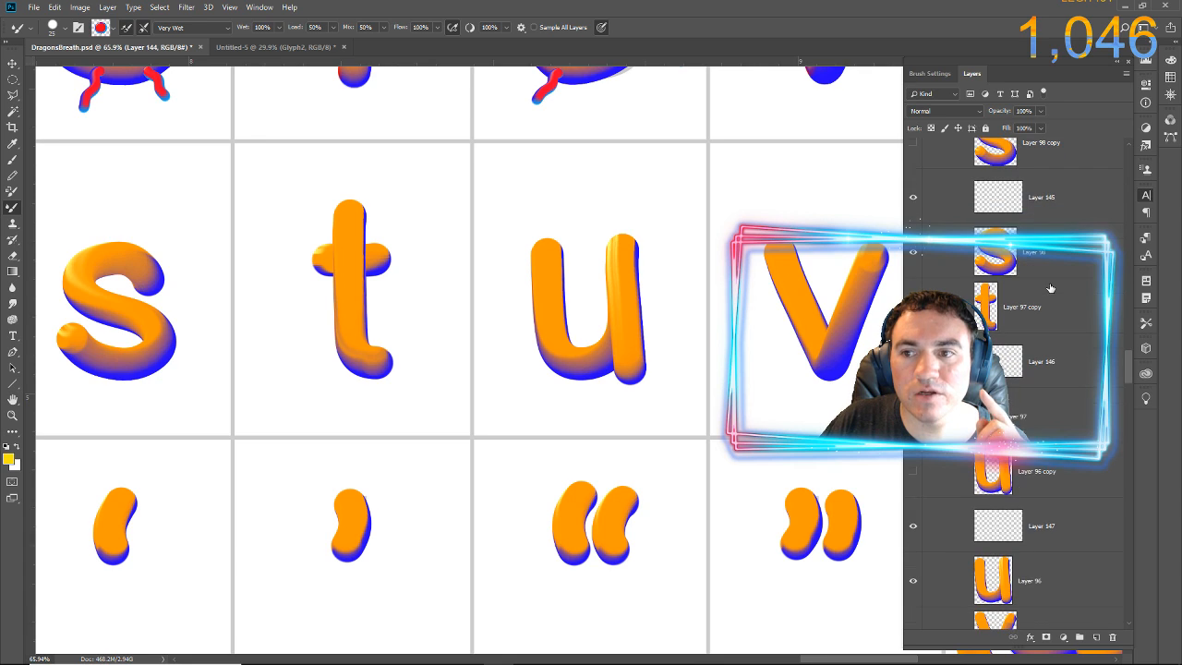
scroll(1050, 288, down, 1)
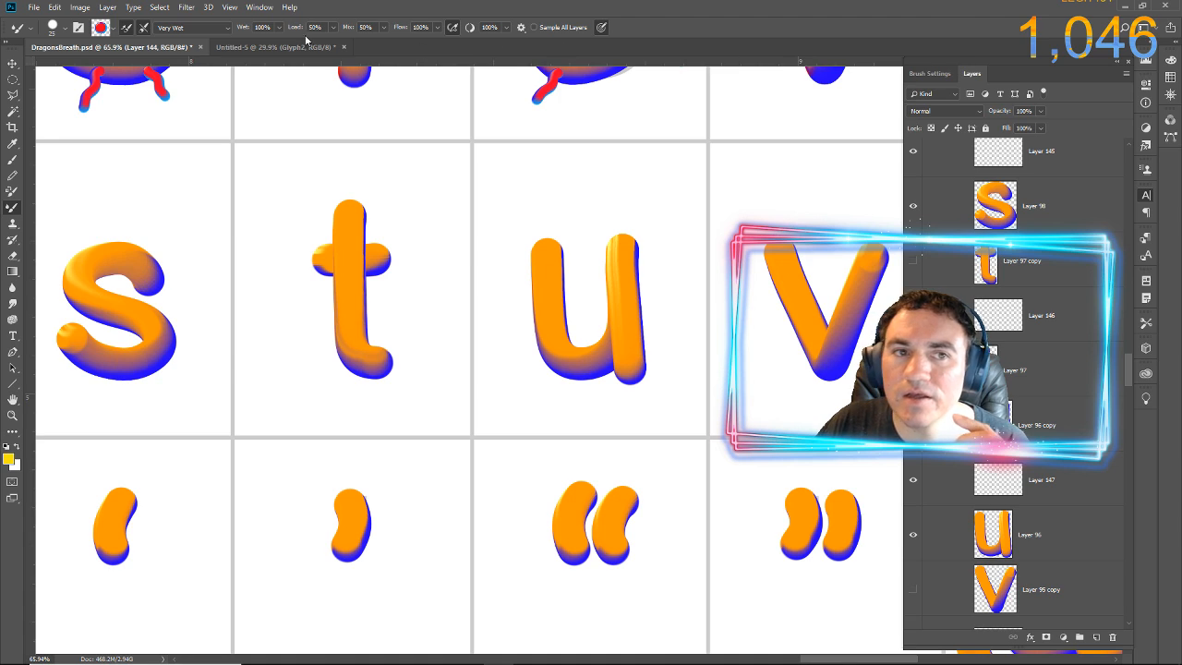
click(255, 8)
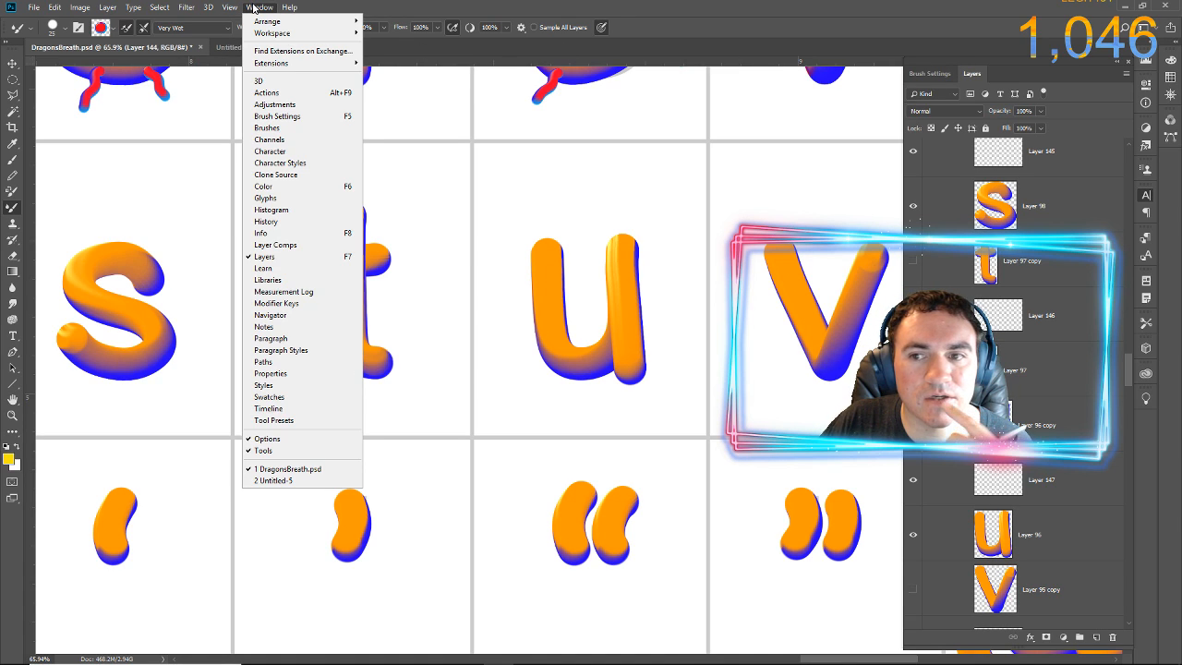
click(255, 8)
scroll(996, 254, up, 2)
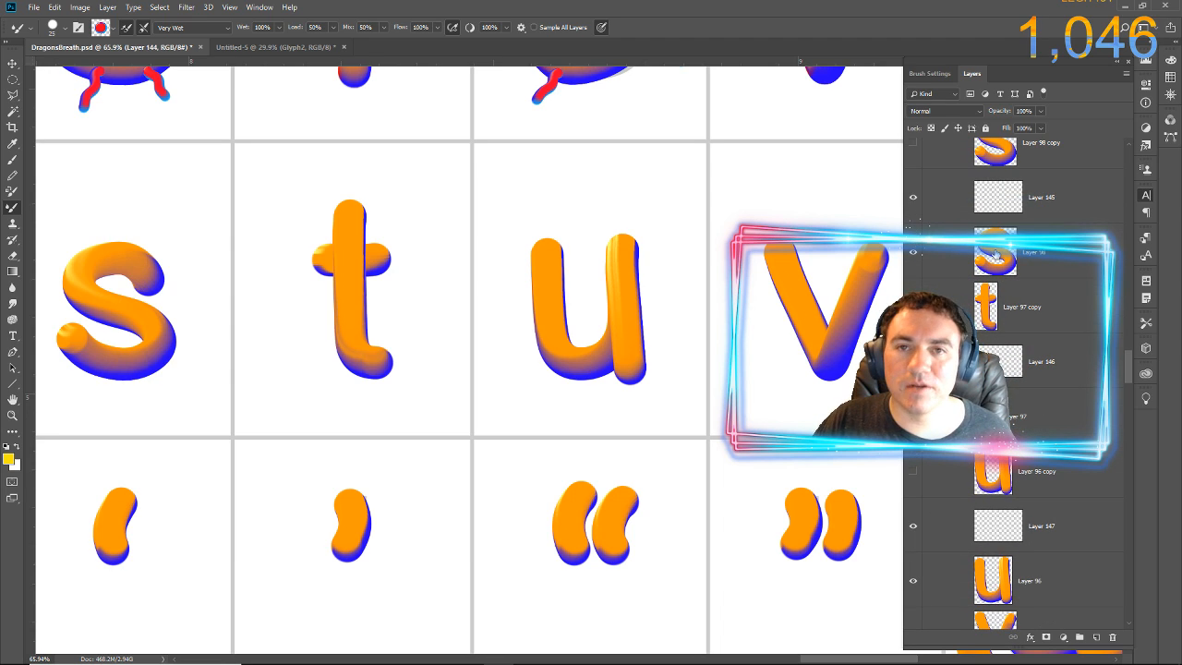
click(989, 201)
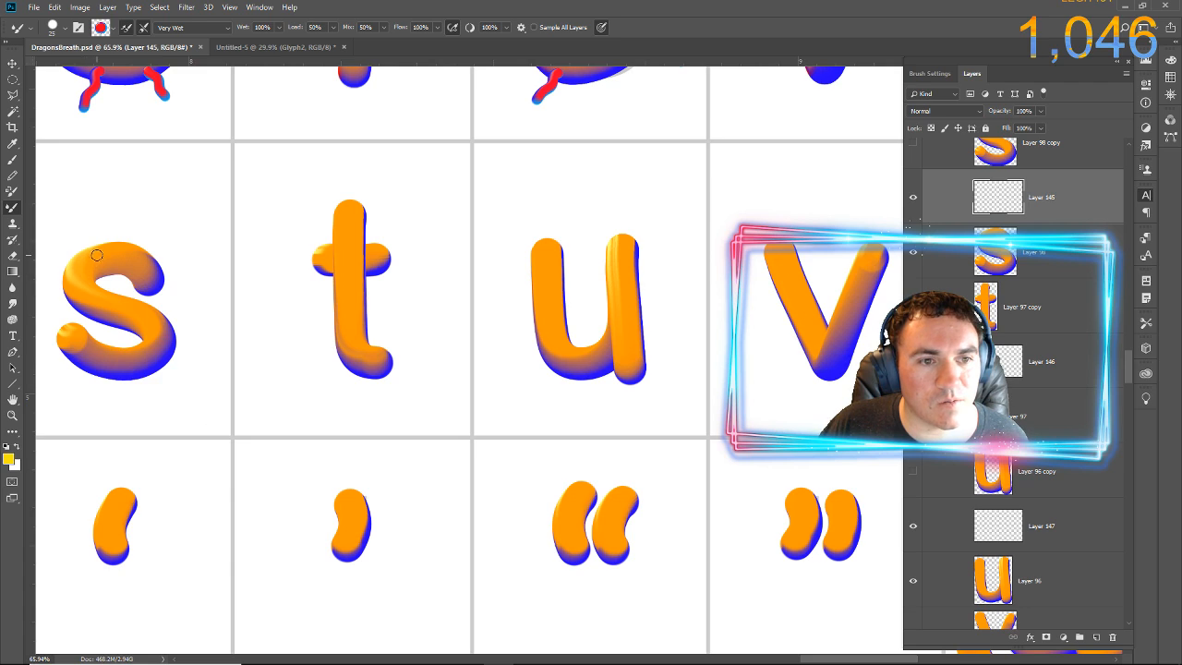
drag(98, 257, 83, 229)
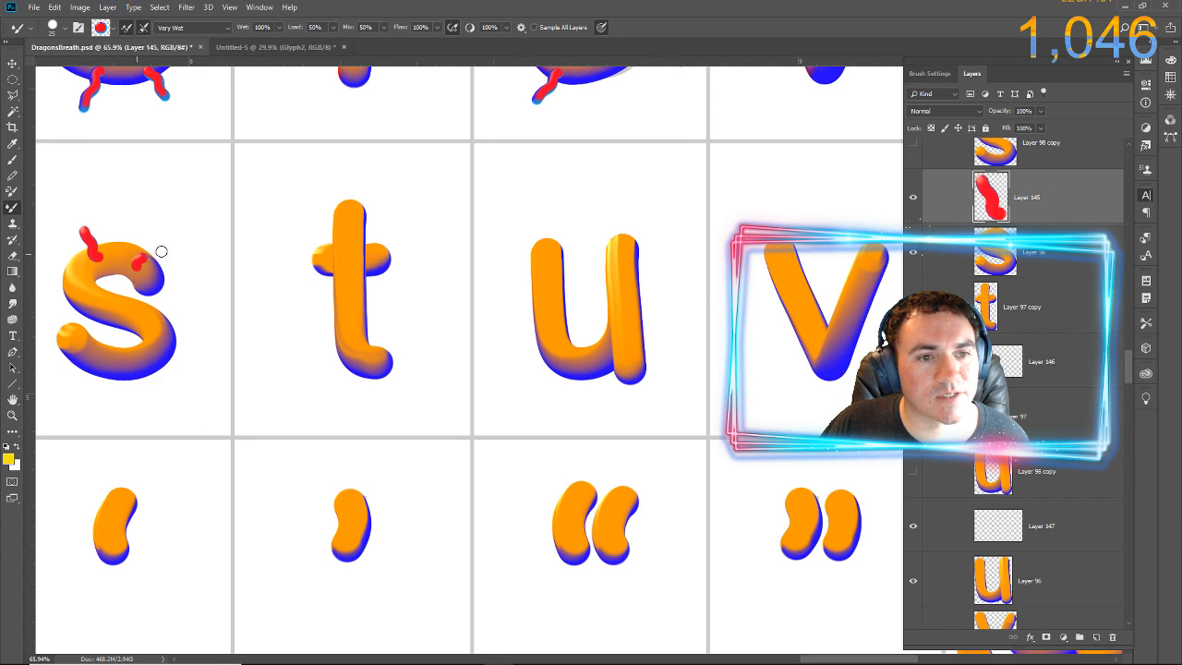
drag(139, 265, 159, 239)
drag(160, 331, 186, 315)
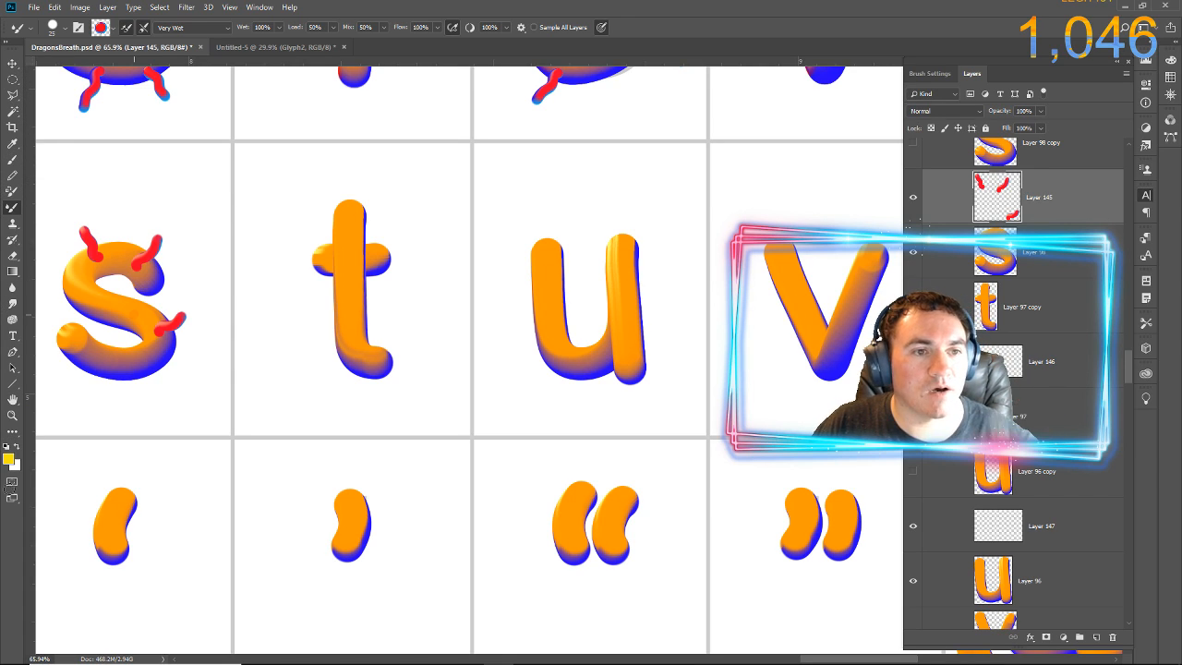
drag(114, 331, 137, 313)
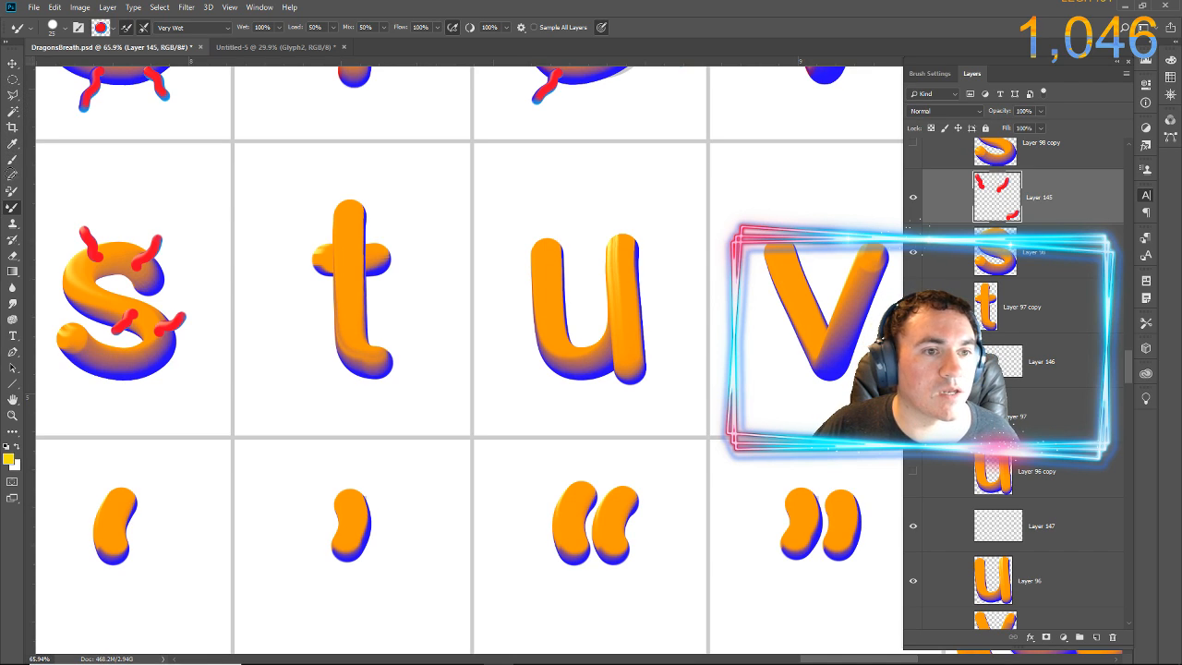
Paint three more Mixer Brush tendrils on the lowercase s: one below the base, one at its lower-left edge and one outside the upper-left curve
key(i)
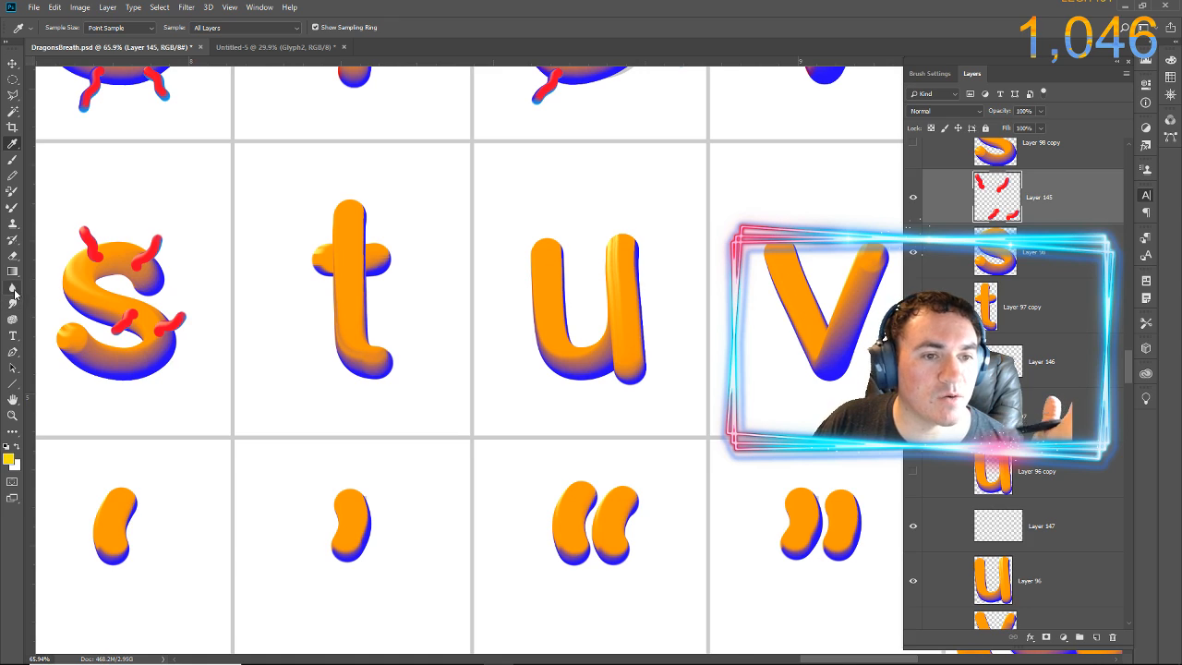
click(12, 215)
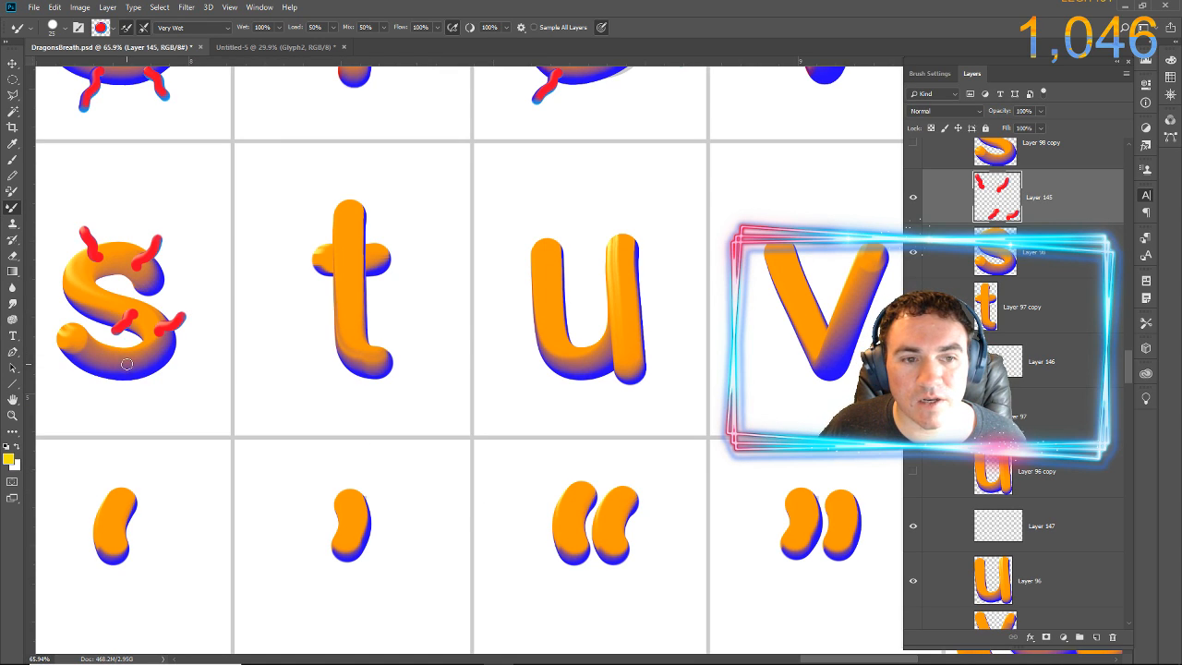
drag(127, 363, 128, 405)
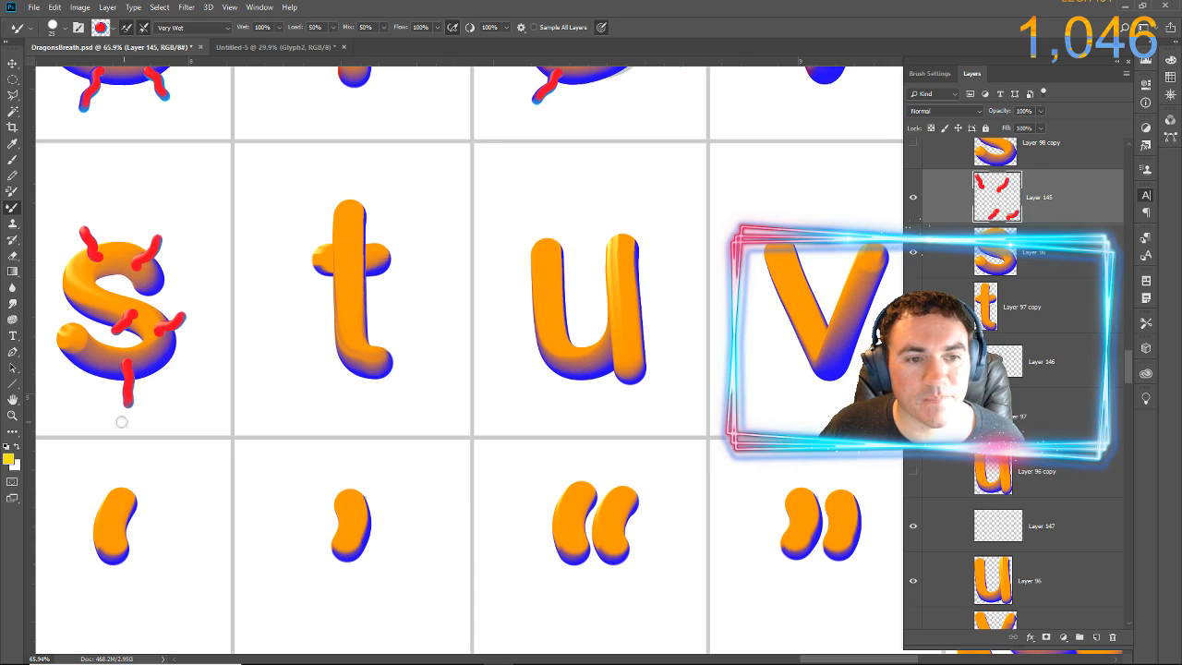
click(95, 357)
drag(92, 358, 61, 374)
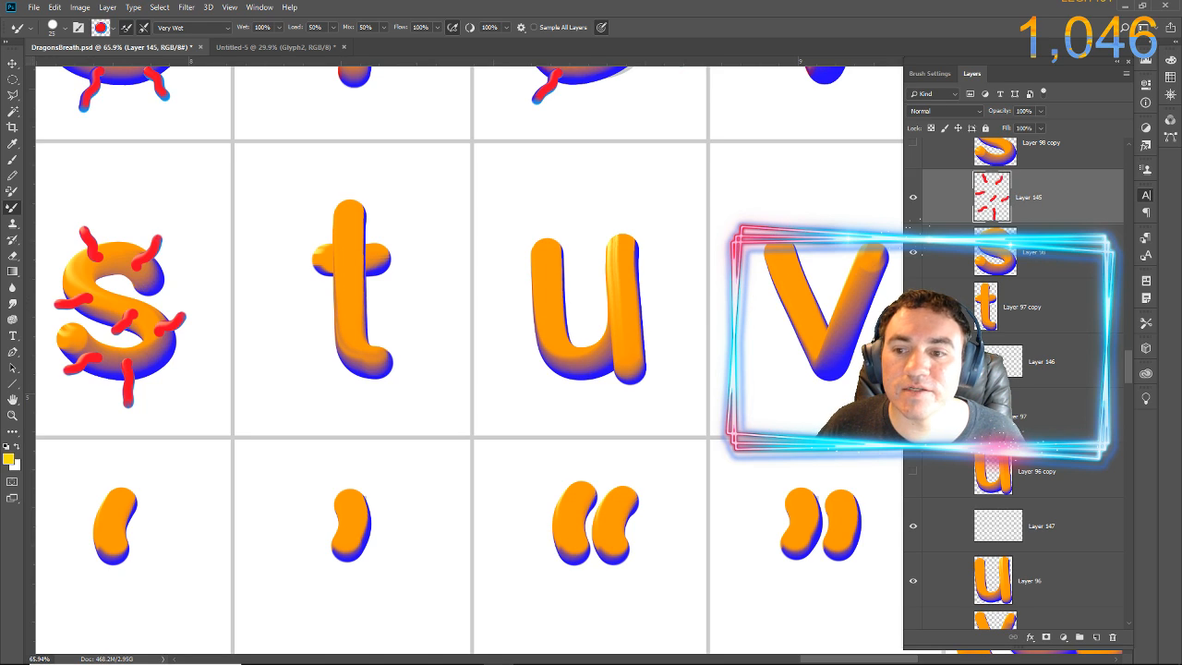
Paint five wavy tendrils on the lowercase t on Layer 146: two near the stem's top, one on each side below the crossbar and one above the foot
key(alt+bracketleft)
mouse_move(354, 217)
mouse_down()
mouse_move(387, 199)
mouse_move(319, 221)
mouse_up()
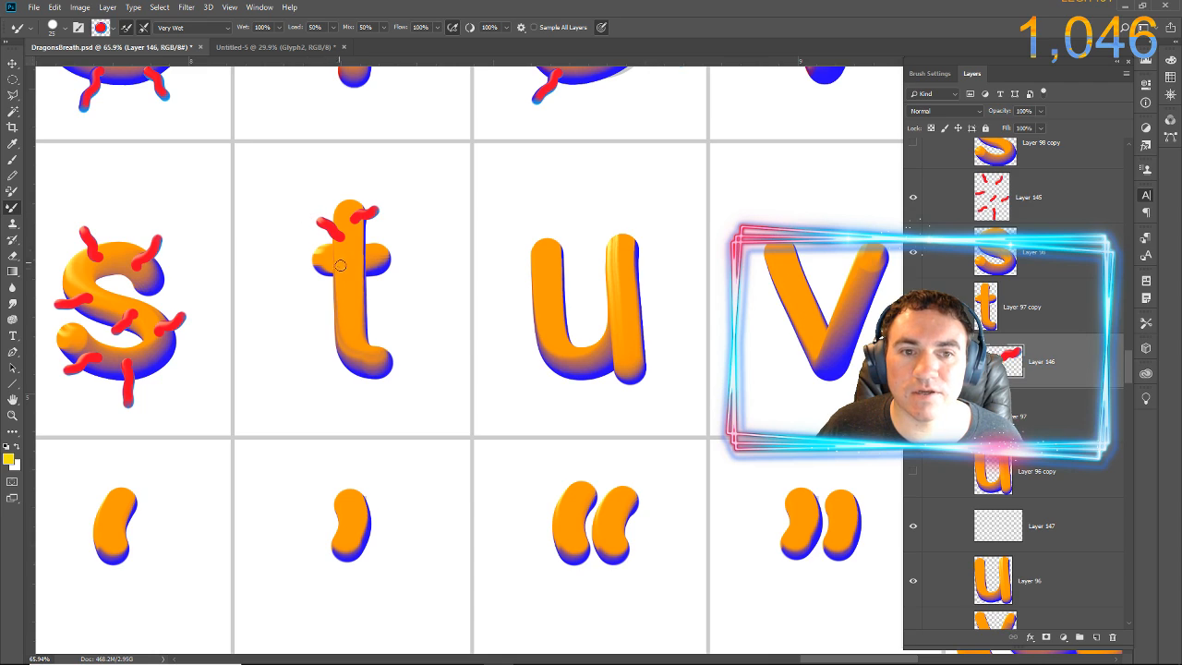
drag(352, 297, 377, 292)
mouse_move(349, 334)
mouse_down()
mouse_move(303, 328)
mouse_move(377, 336)
mouse_up()
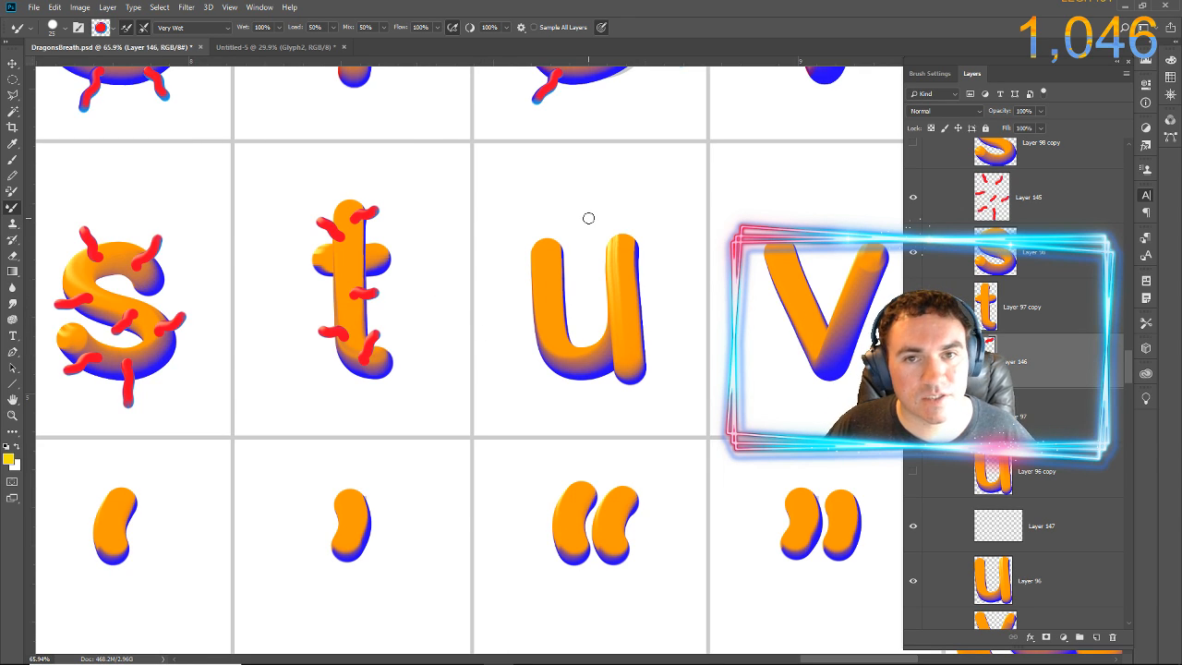
Paint six wavy tendrils on the lowercase u on Layer 147: three reaching into the opening, one outside each stem and one below the curve
click(1026, 536)
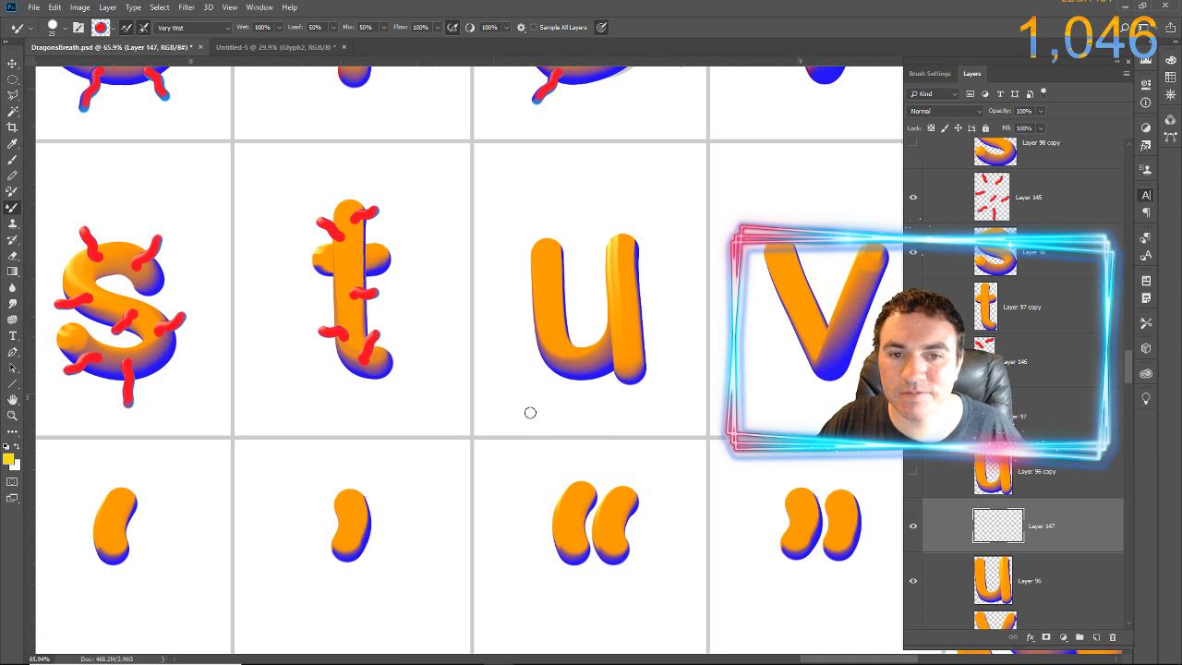
mouse_move(617, 268)
mouse_down()
mouse_move(605, 250)
mouse_move(612, 258)
mouse_up()
drag(550, 288, 573, 290)
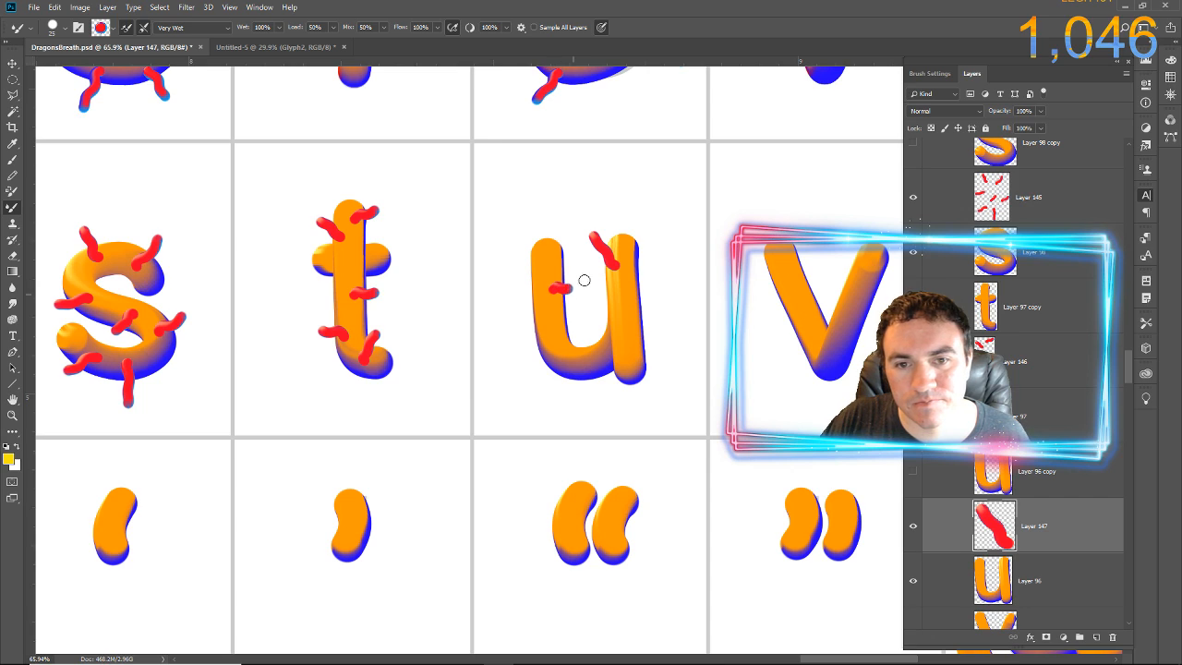
mouse_move(552, 342)
mouse_down()
mouse_move(581, 330)
mouse_move(603, 307)
mouse_move(659, 314)
mouse_up()
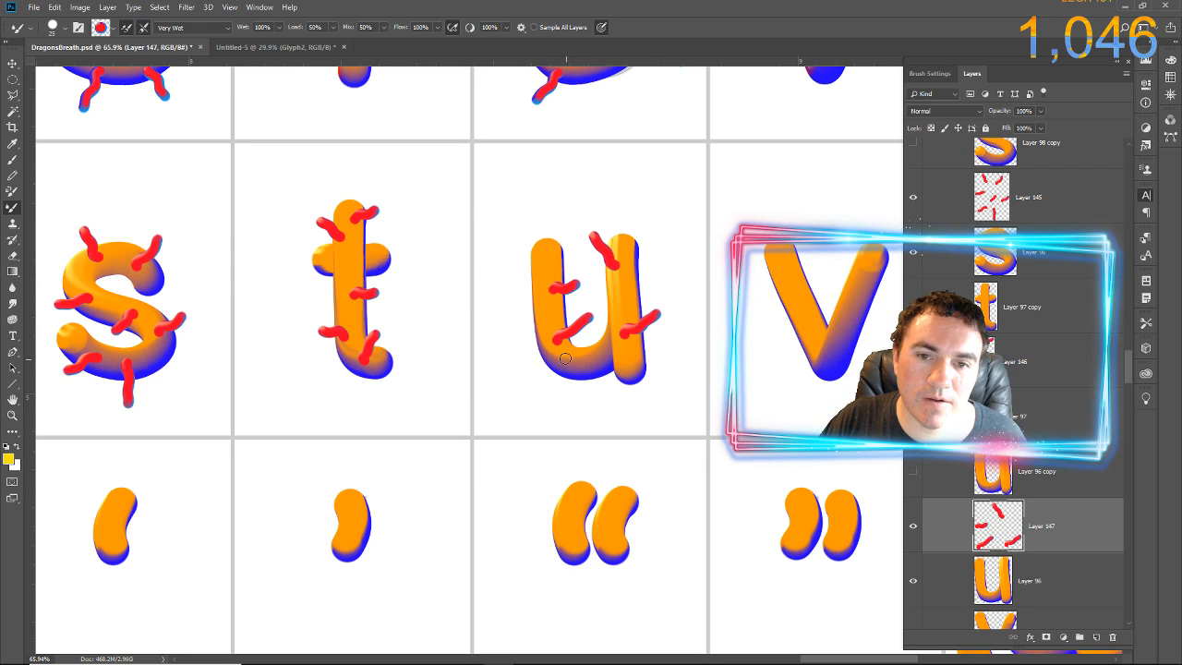
drag(573, 365, 558, 398)
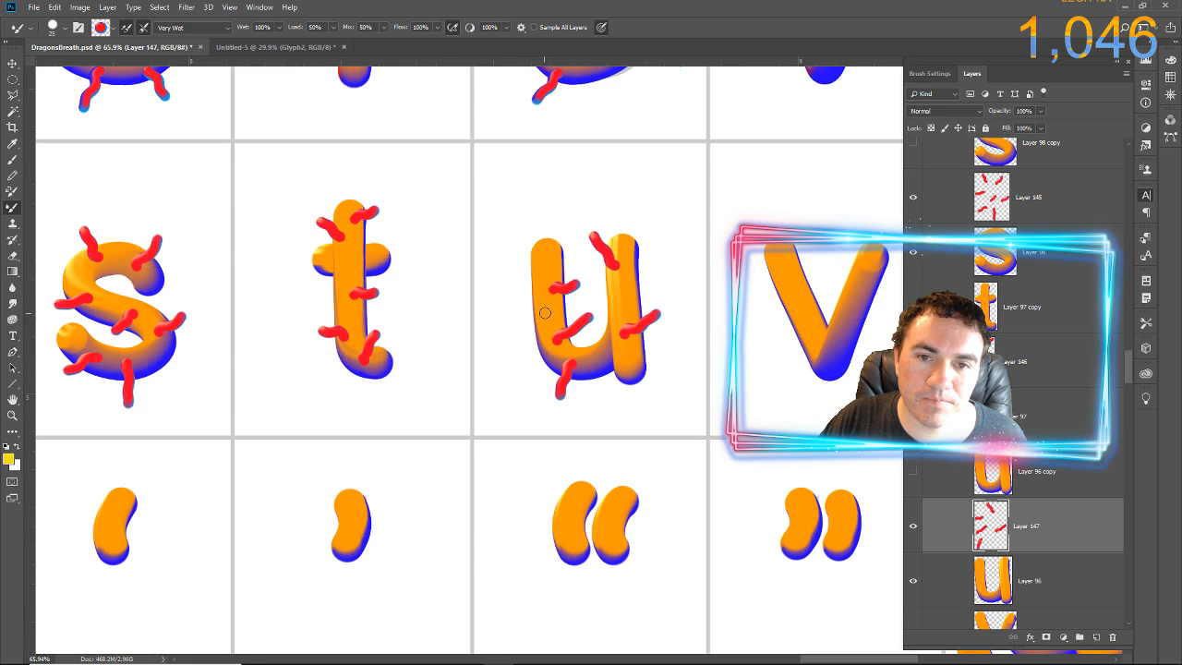
drag(530, 306, 516, 300)
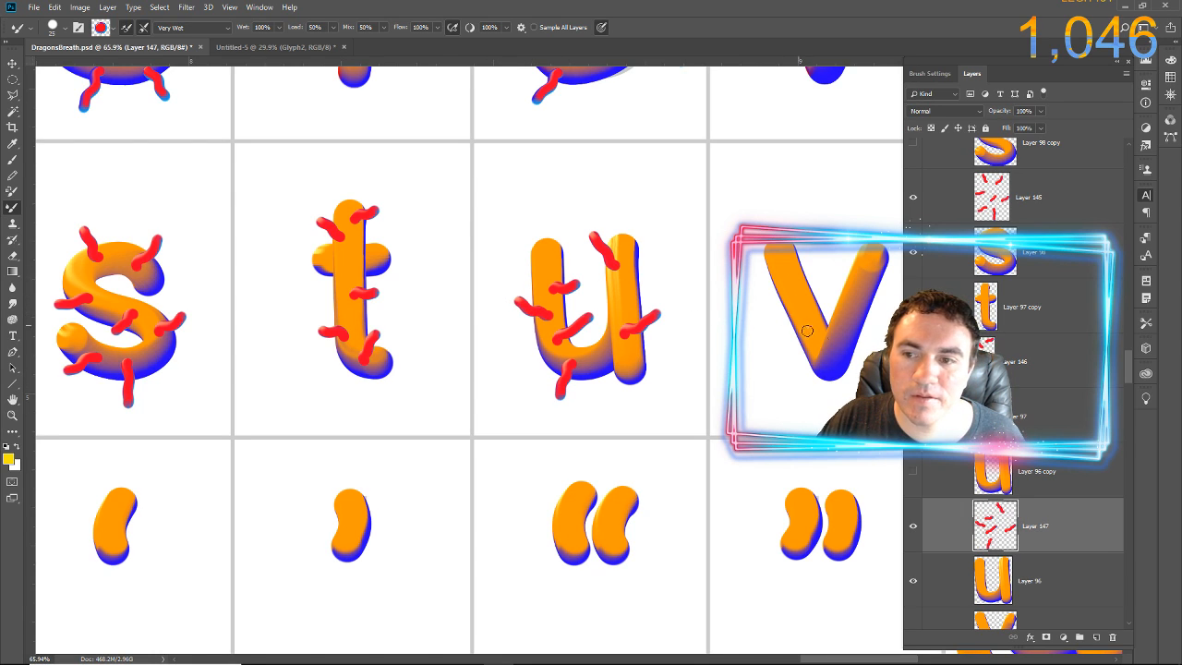
Paint five wavy tendrils on the lowercase v on Layer 148: two inside the opening, two outside the left arm and one outside the right arm
scroll(1039, 385, down, 5)
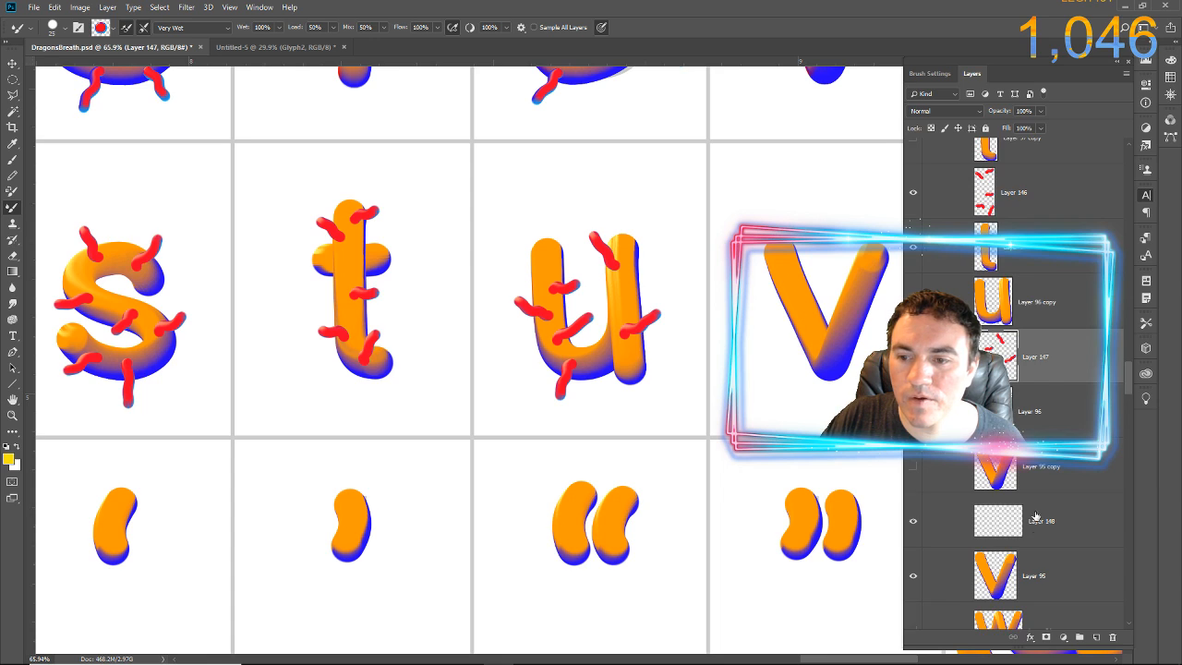
scroll(1044, 337, down, 2)
click(1042, 288)
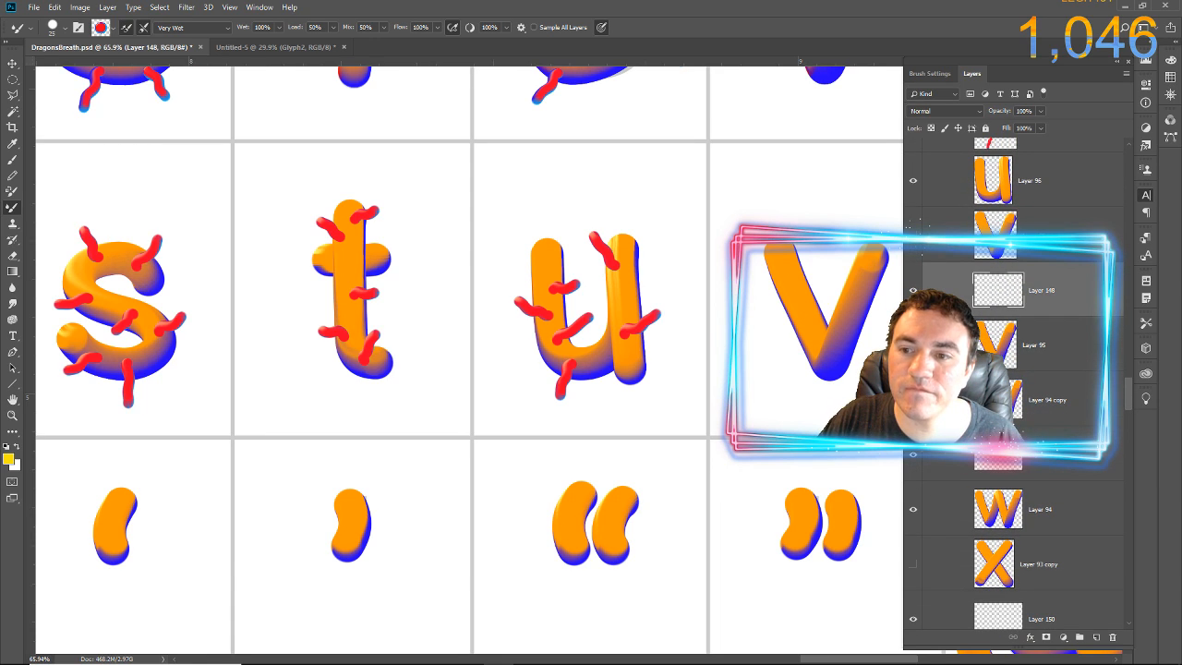
scroll(1040, 277, down, 2)
mouse_move(727, 330)
mouse_down()
mouse_move(543, 358)
mouse_move(114, 317)
mouse_move(172, 330)
mouse_move(158, 343)
mouse_up()
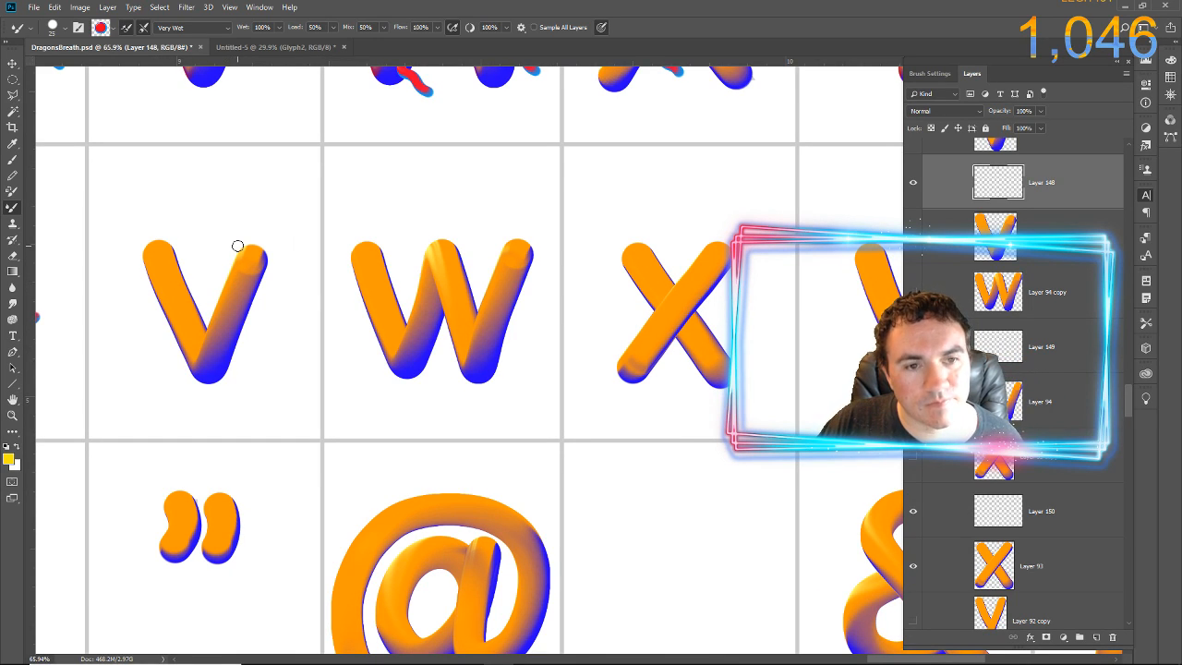
mouse_move(234, 298)
mouse_down()
mouse_move(208, 283)
mouse_move(196, 251)
mouse_up()
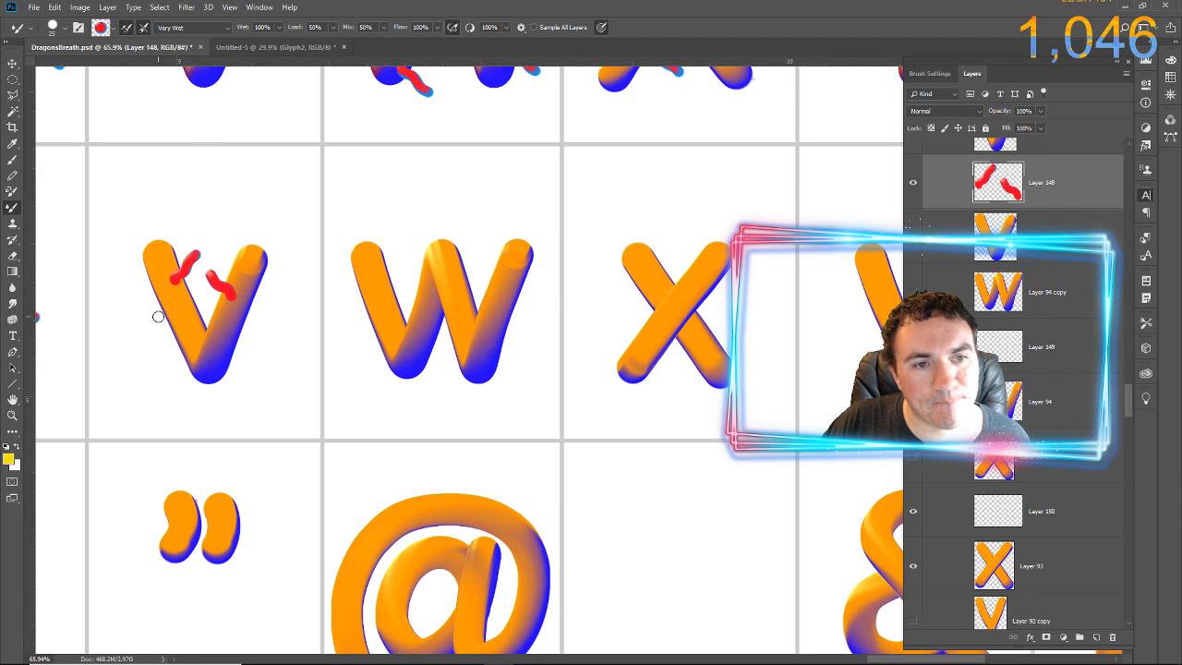
drag(178, 311, 148, 332)
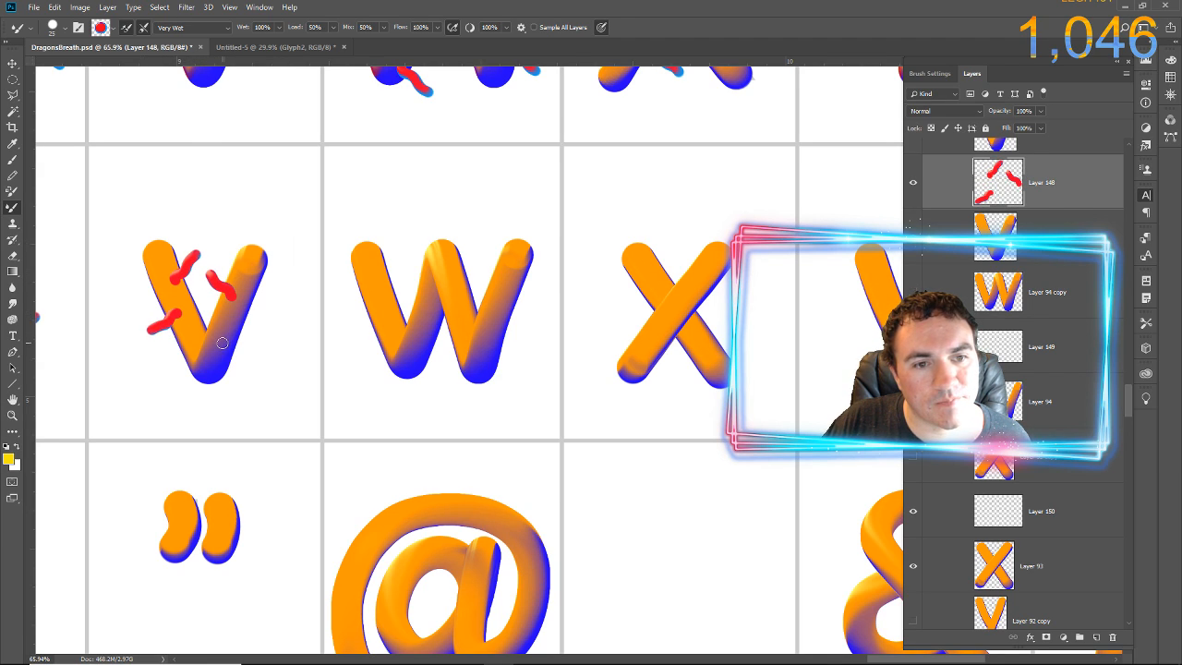
mouse_move(222, 343)
mouse_down()
mouse_move(258, 356)
mouse_move(272, 346)
mouse_move(170, 370)
mouse_up()
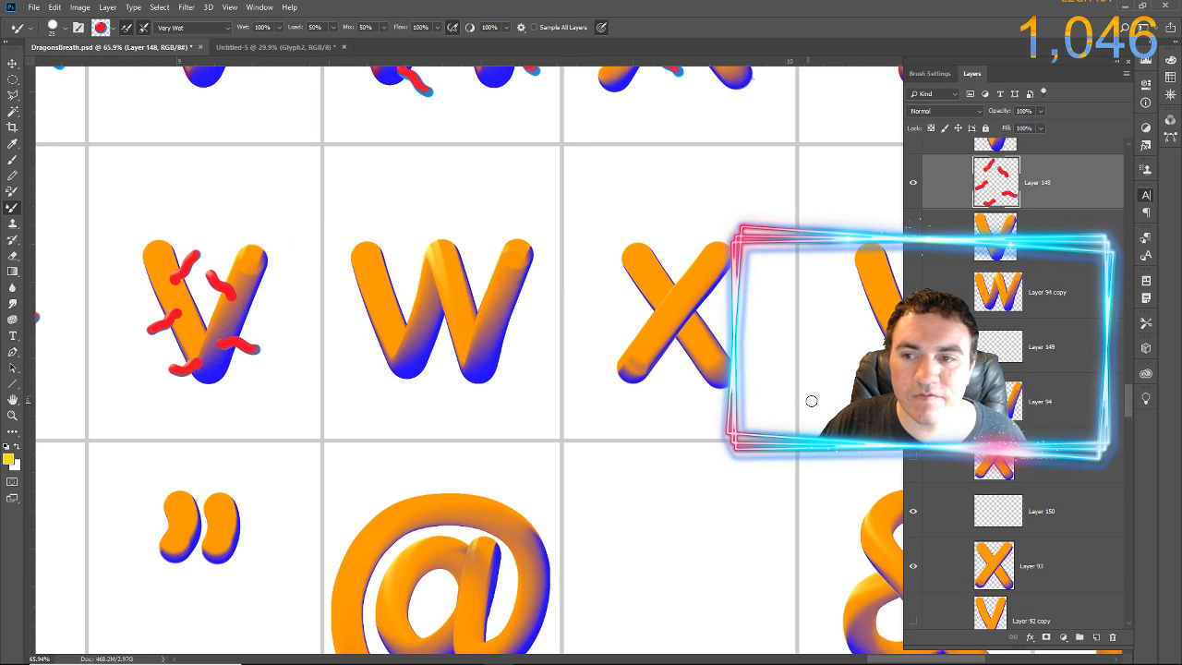
Paint six wavy tendrils on the lowercase w on Layer 149: one in each upper opening, one outside each outer arm, one under and one above the middle peak
click(994, 348)
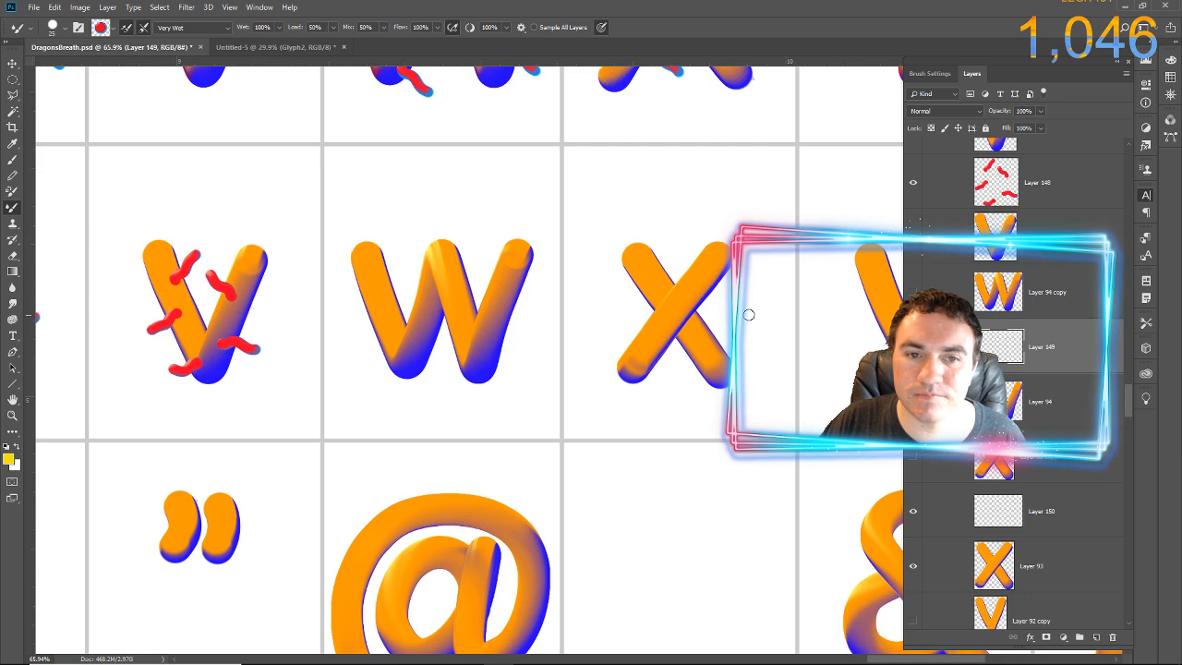
drag(377, 280, 397, 266)
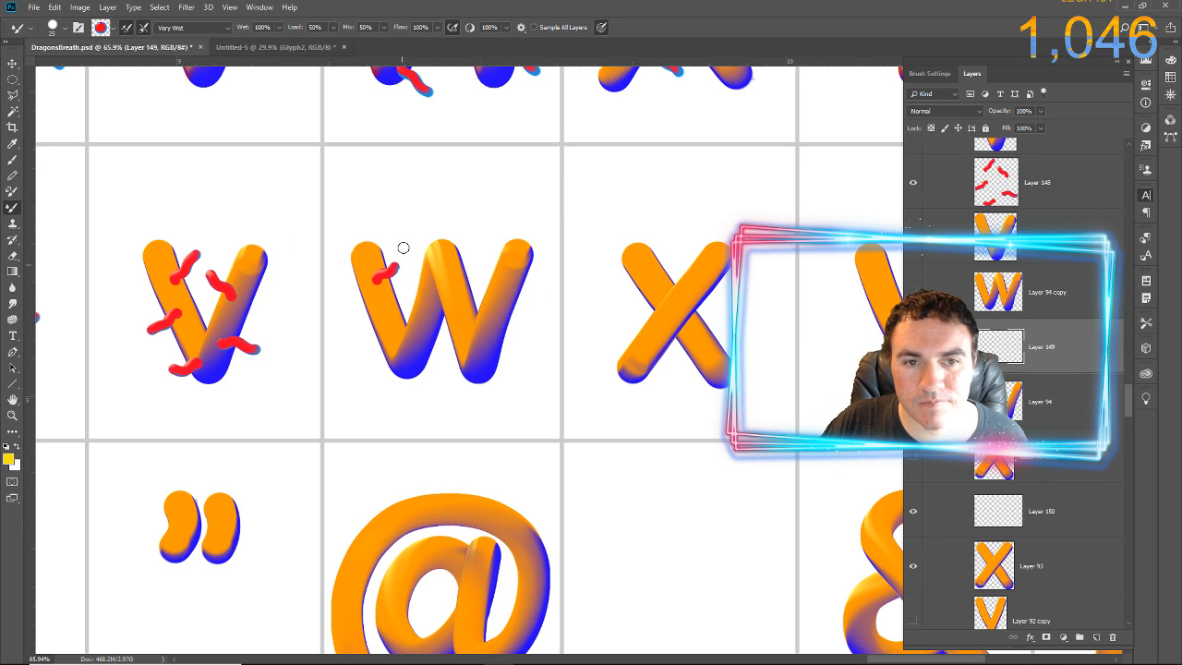
drag(499, 284, 476, 249)
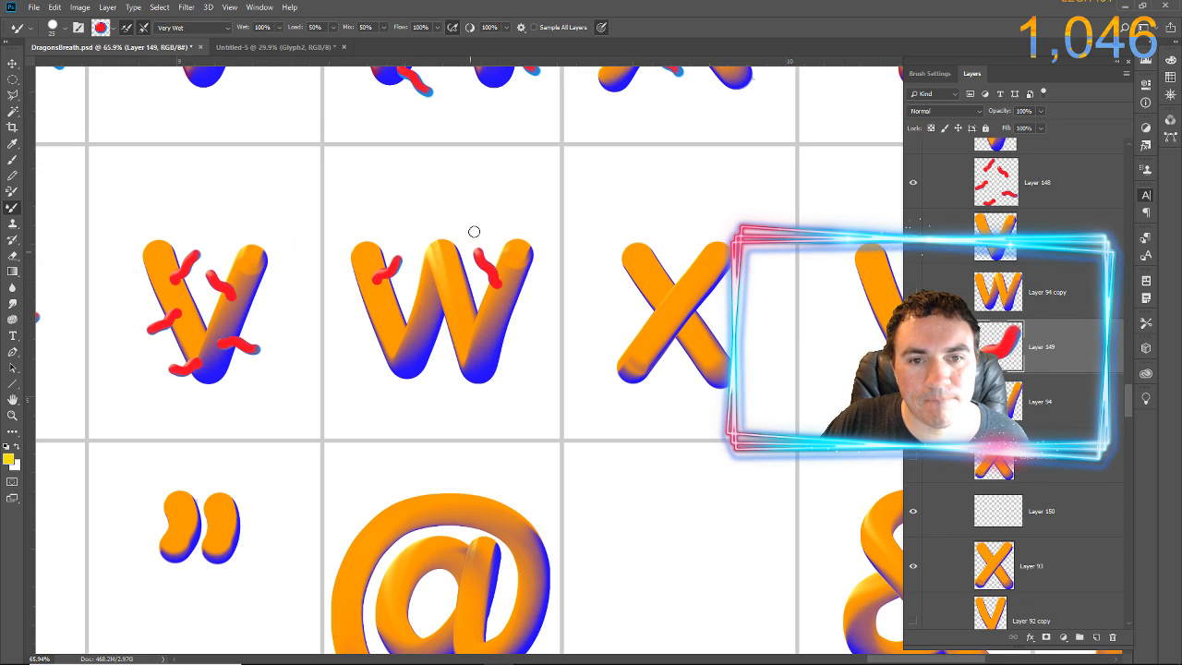
mouse_move(427, 322)
mouse_down()
mouse_move(434, 356)
mouse_move(448, 363)
mouse_move(520, 337)
mouse_up()
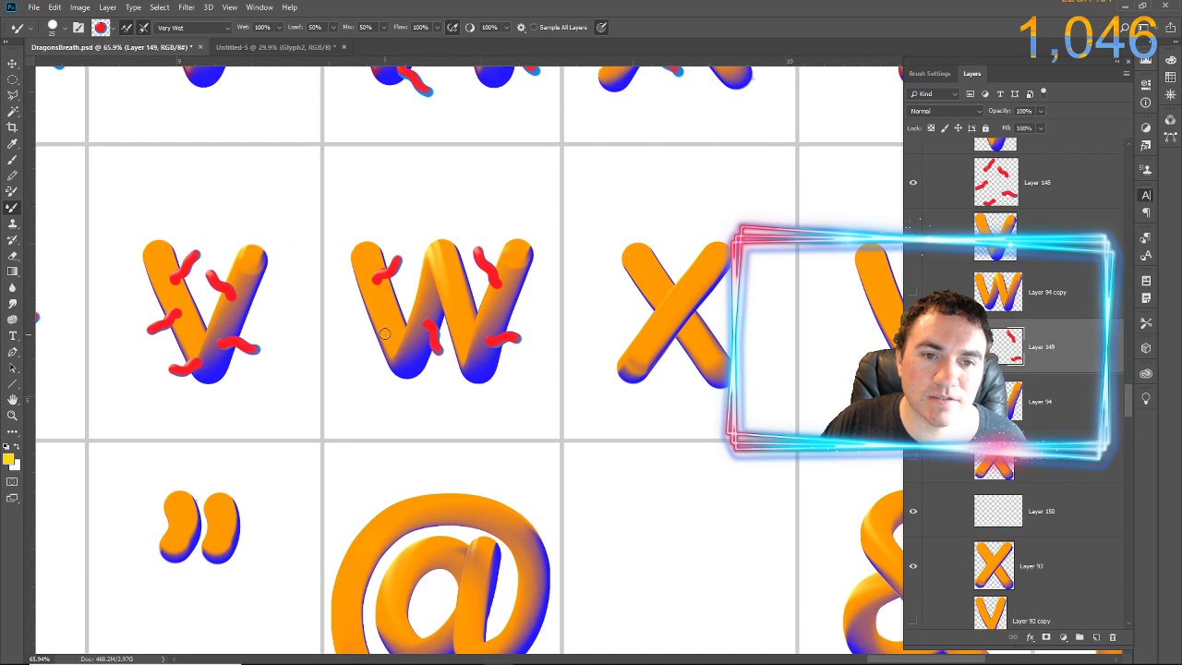
drag(385, 334, 355, 342)
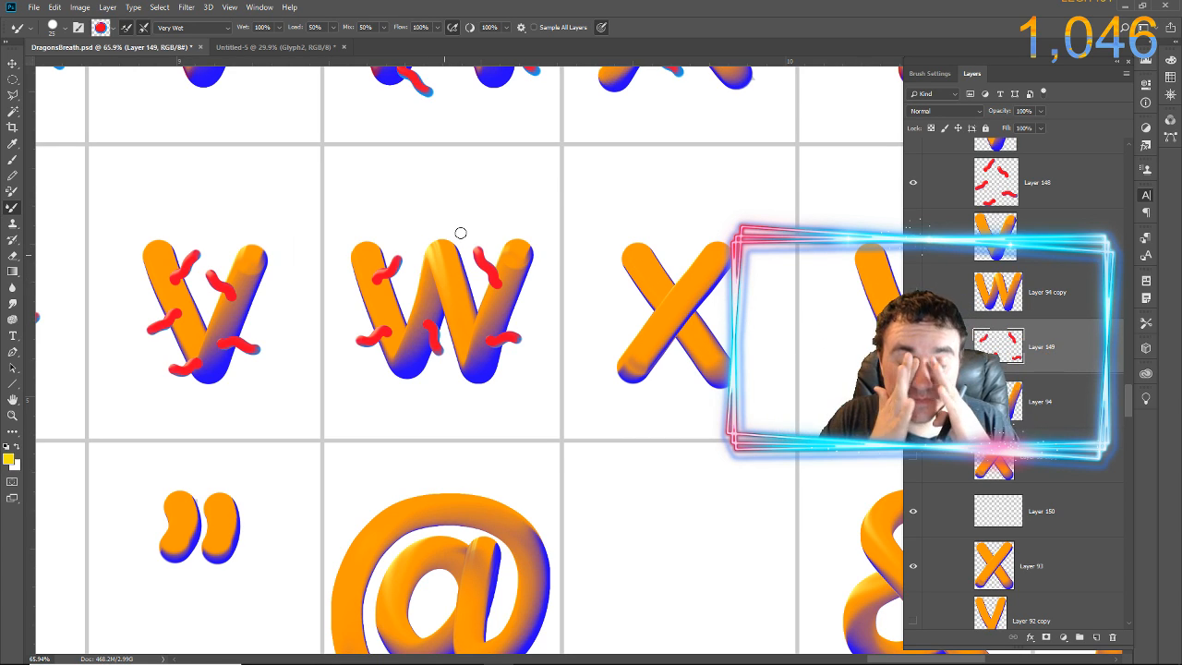
drag(441, 256, 453, 228)
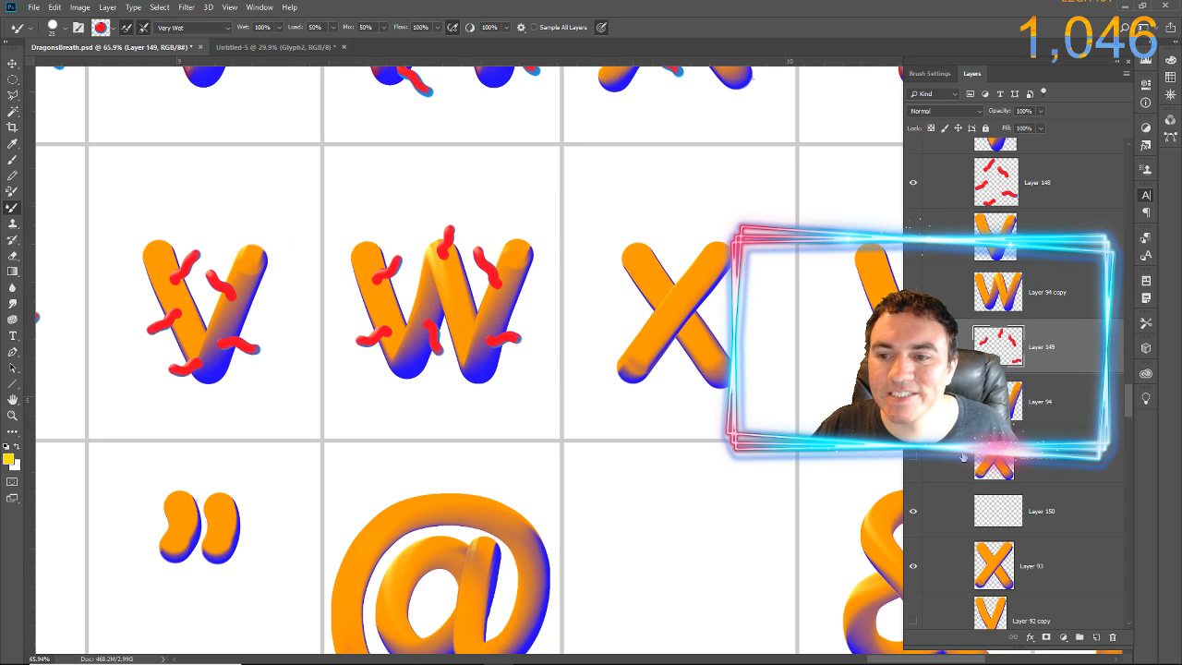
Paint six wavy tendrils on the lowercase x on Layer 150: one in the upper opening, one on each other arm end and two on the lower right leg
click(1003, 510)
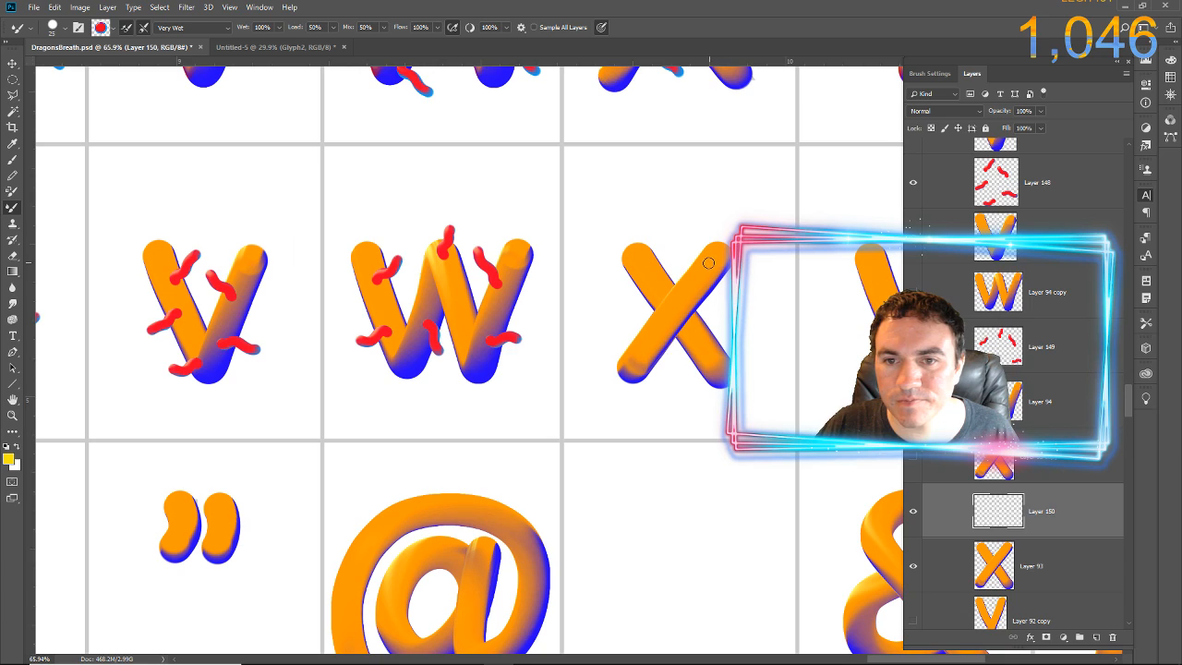
mouse_move(708, 263)
mouse_down()
mouse_move(702, 243)
mouse_move(682, 238)
mouse_up()
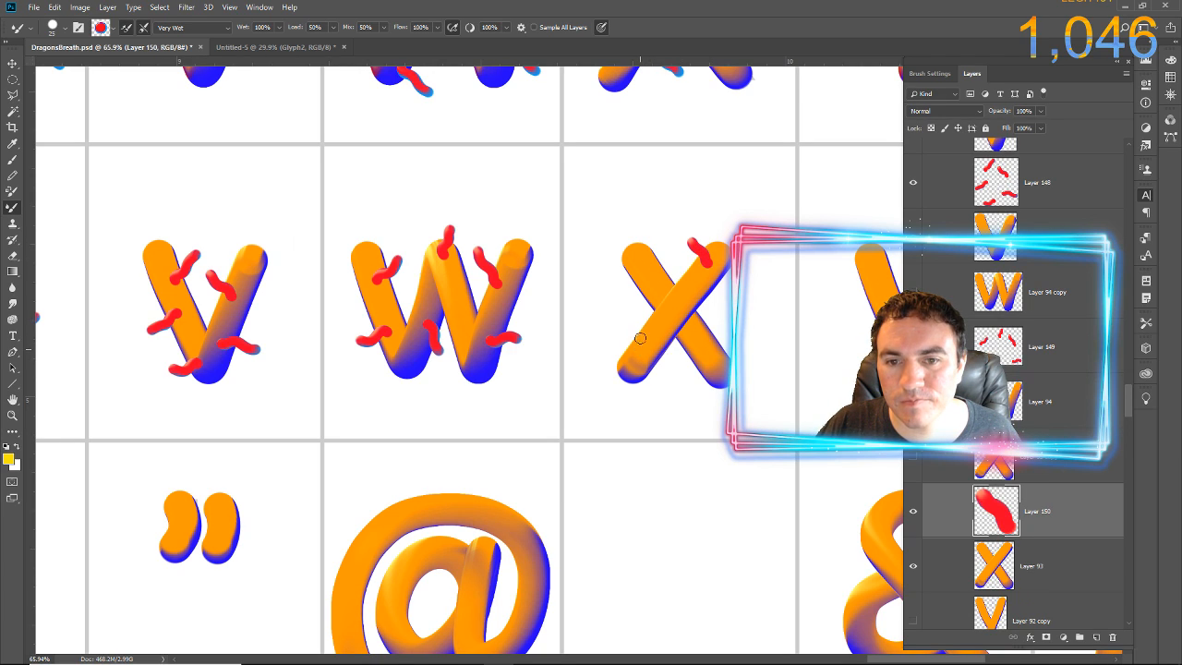
drag(640, 338, 613, 324)
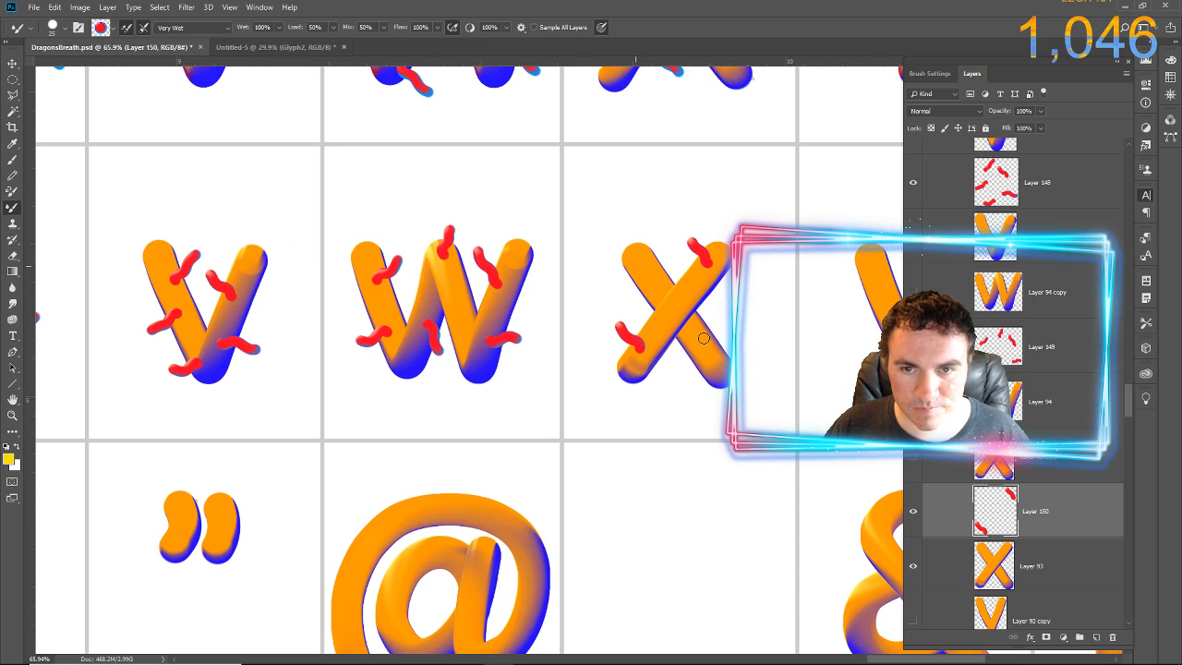
drag(637, 264, 623, 284)
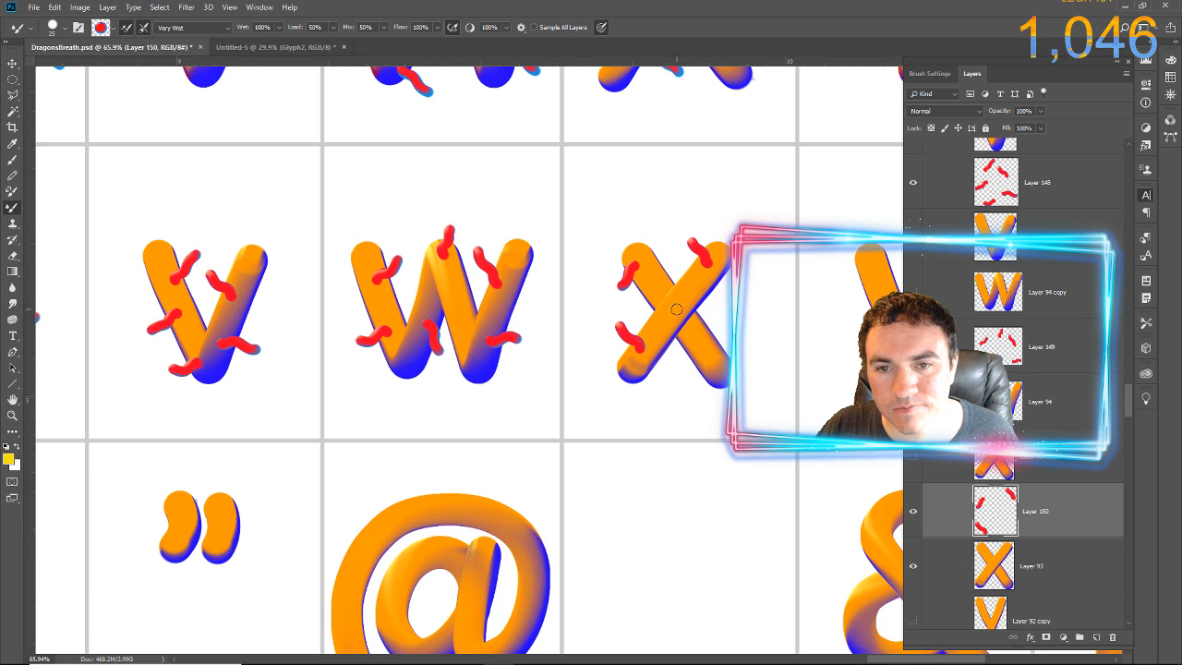
drag(678, 304, 677, 251)
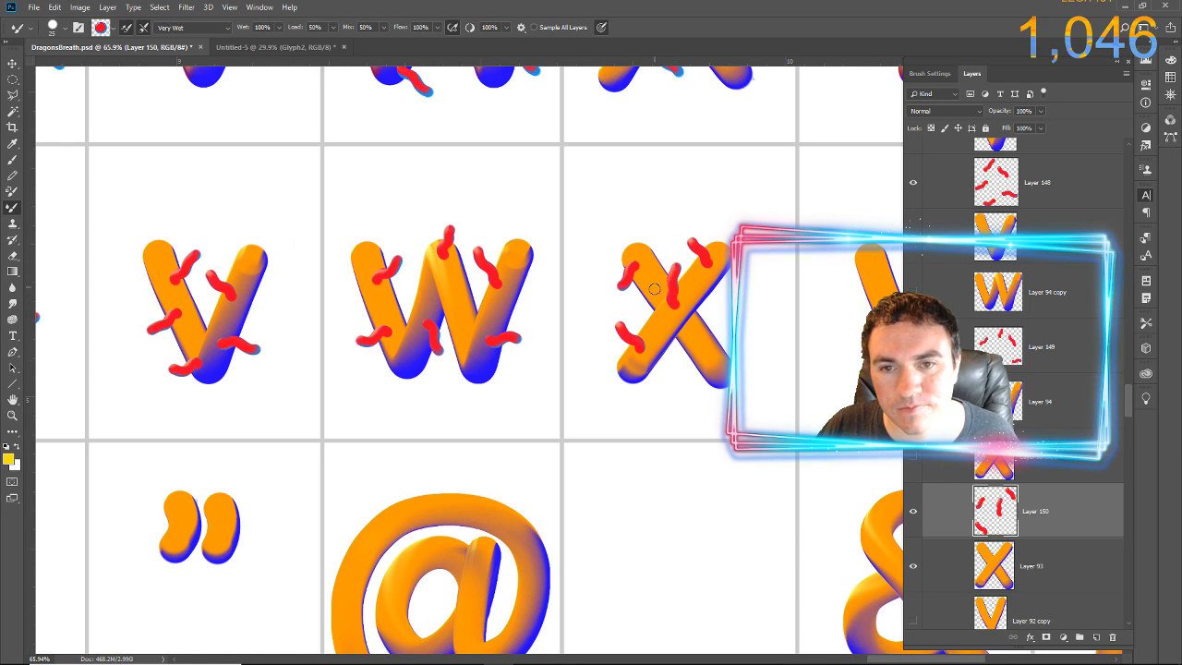
mouse_move(678, 344)
mouse_down()
mouse_move(688, 388)
mouse_move(730, 335)
mouse_up()
Paint nine wavy tendrils on the lowercase y on Layer 151: four along the left arm, three along the right arm and two on the tail
scroll(1026, 388, down, 5)
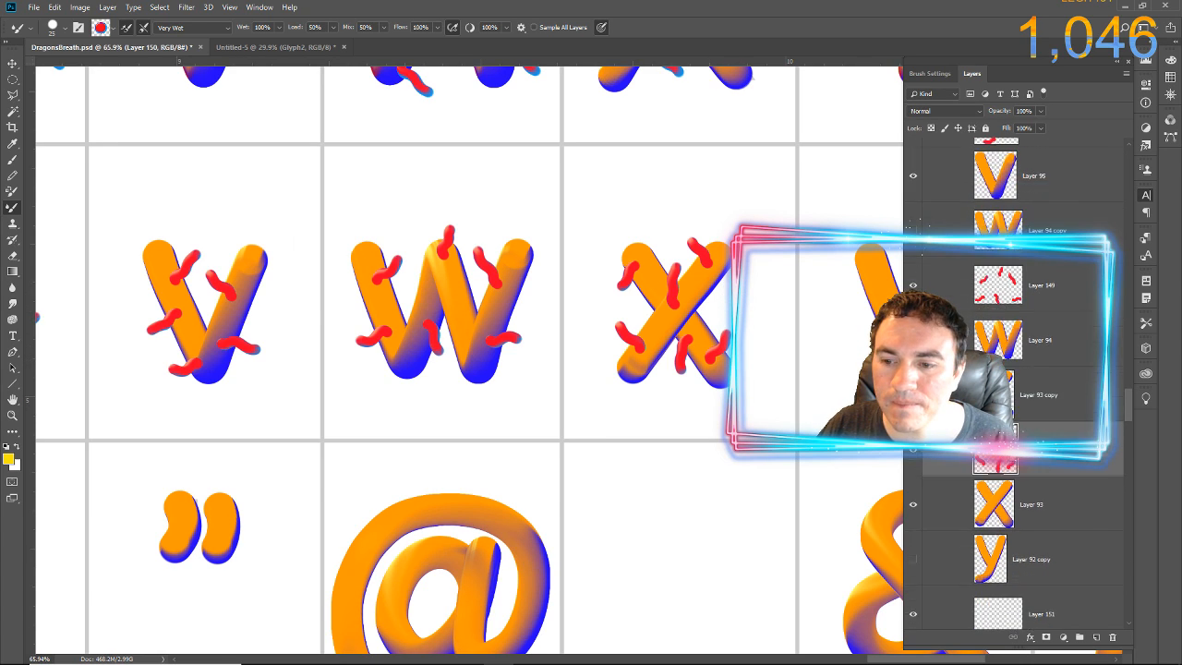
click(1034, 368)
scroll(1022, 434, down, 3)
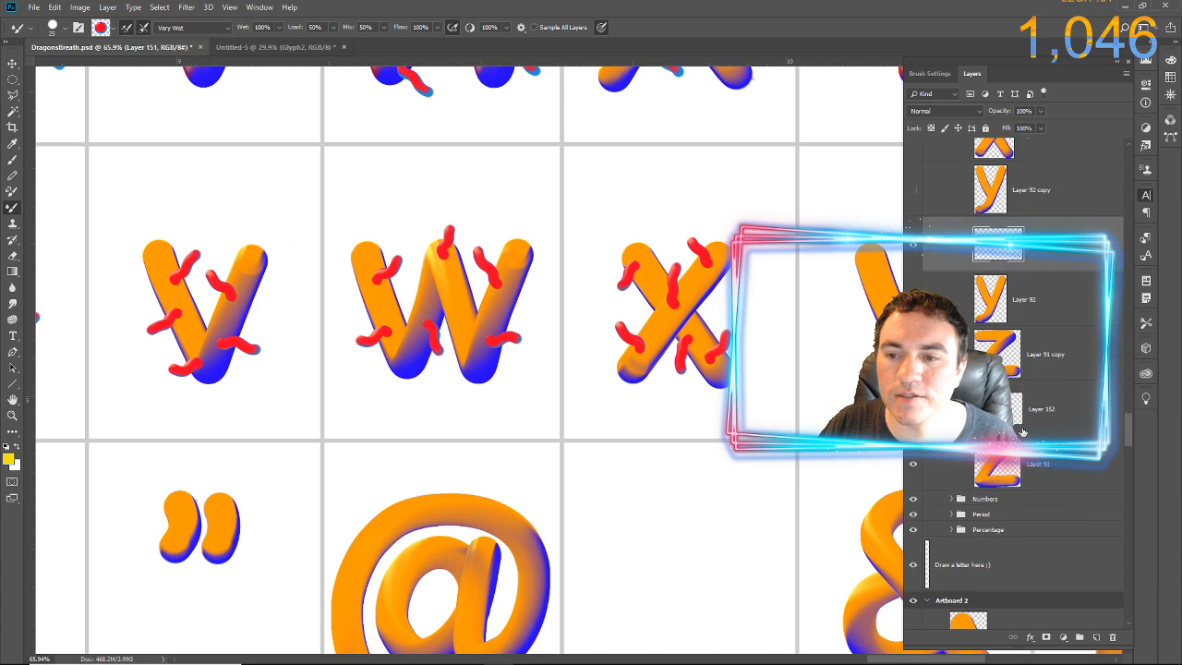
drag(794, 272, 263, 277)
mouse_move(441, 251)
mouse_down()
mouse_move(406, 219)
mouse_move(449, 298)
mouse_up()
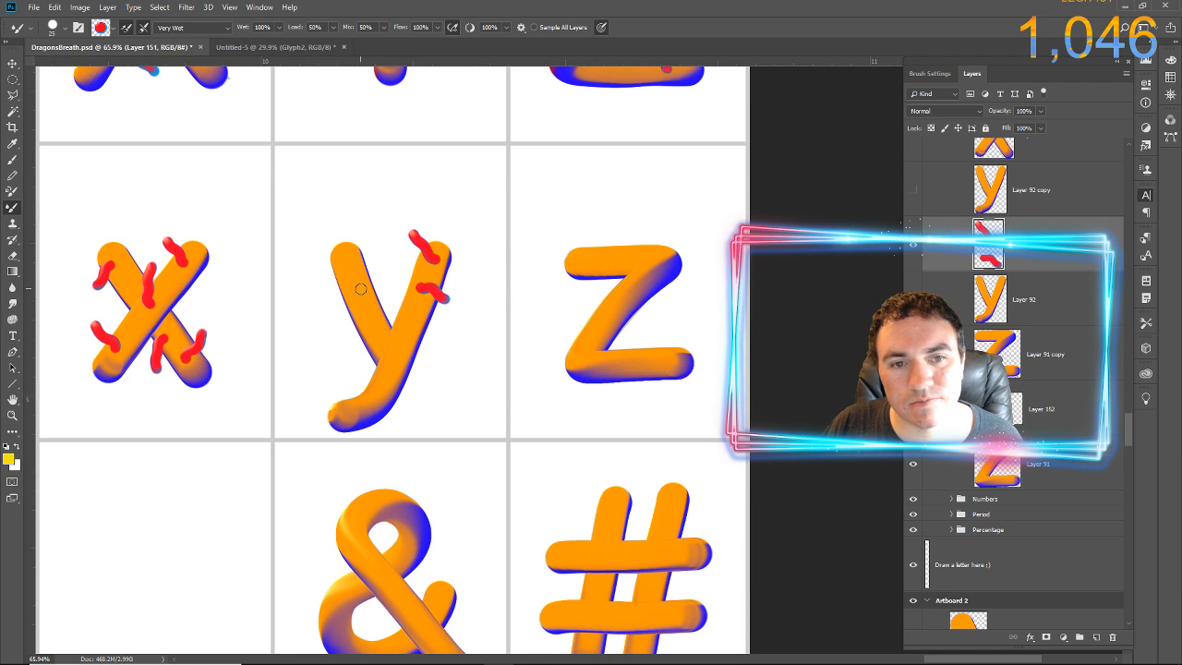
mouse_move(360, 289)
mouse_down()
mouse_move(389, 269)
mouse_move(360, 249)
mouse_move(377, 251)
mouse_move(382, 230)
mouse_move(320, 296)
mouse_up()
mouse_move(370, 338)
mouse_down()
mouse_move(339, 351)
mouse_move(331, 340)
mouse_move(431, 351)
mouse_up()
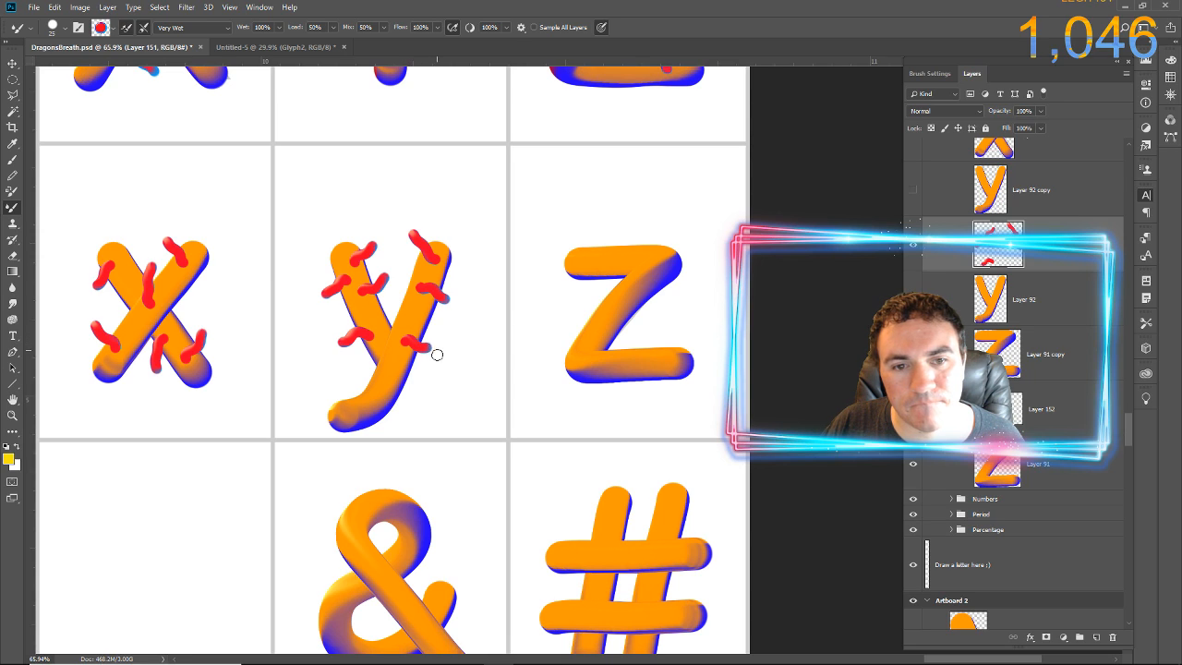
mouse_move(386, 395)
mouse_down()
mouse_move(416, 391)
mouse_move(345, 385)
mouse_move(349, 376)
mouse_up()
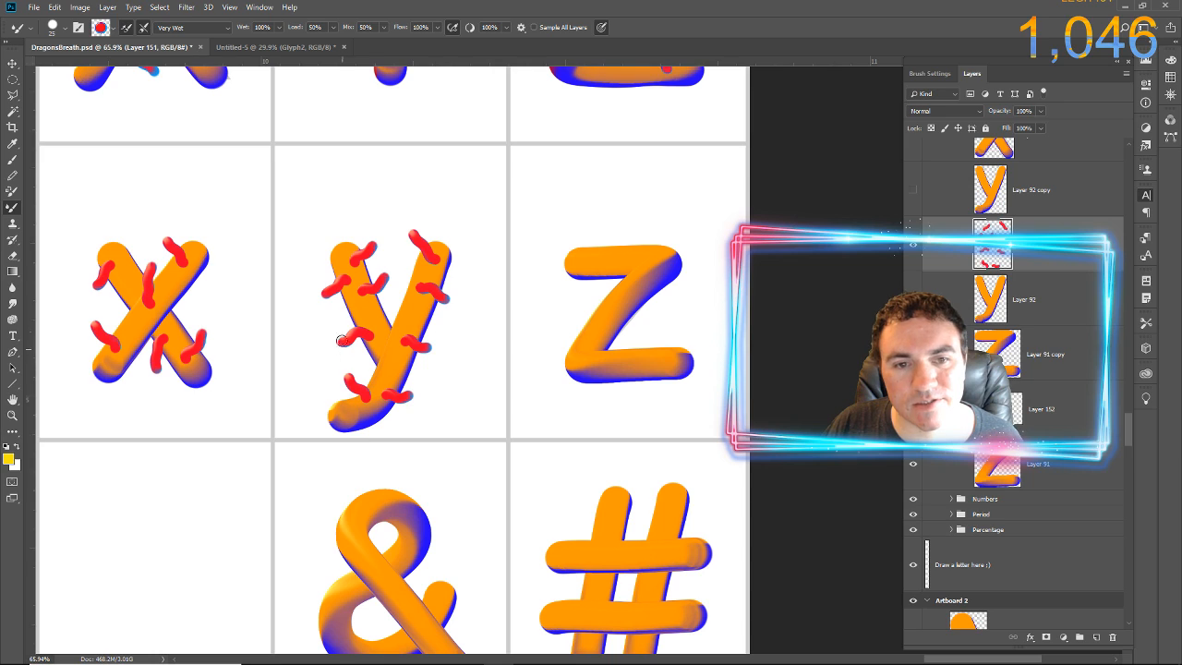
Paint eight wavy tendrils on the lowercase z on Layer 152: three on the upper bar, two on the diagonal and three on the lower bar
click(1027, 408)
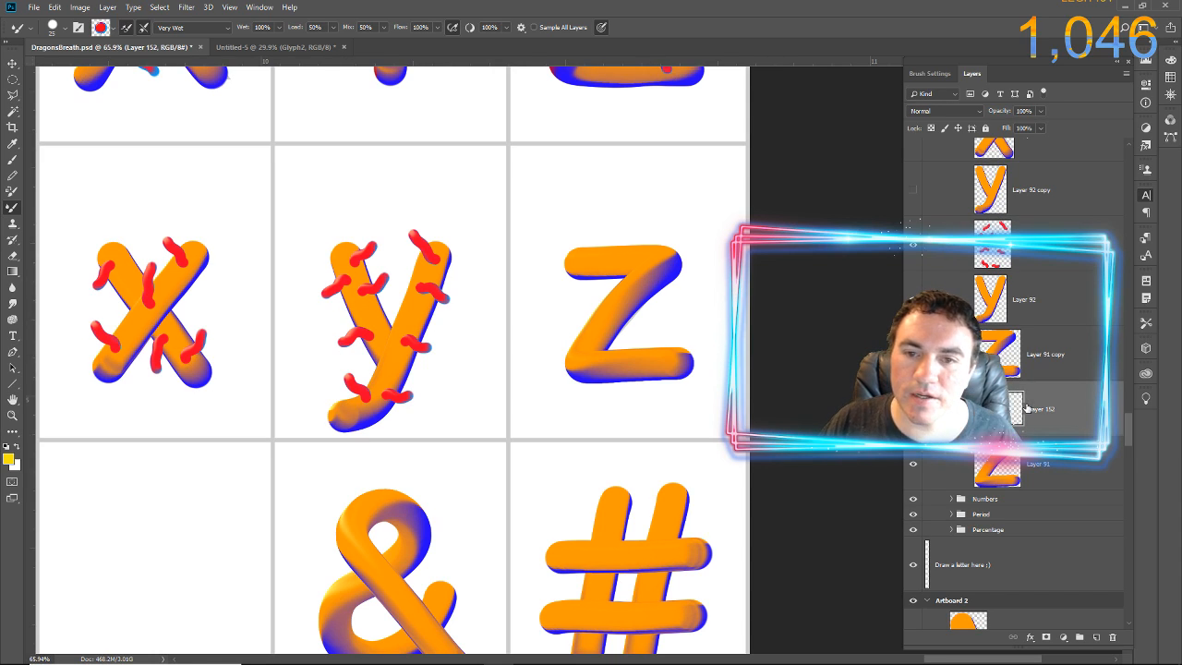
mouse_move(587, 259)
mouse_down()
mouse_move(586, 231)
mouse_move(628, 252)
mouse_move(621, 223)
mouse_up()
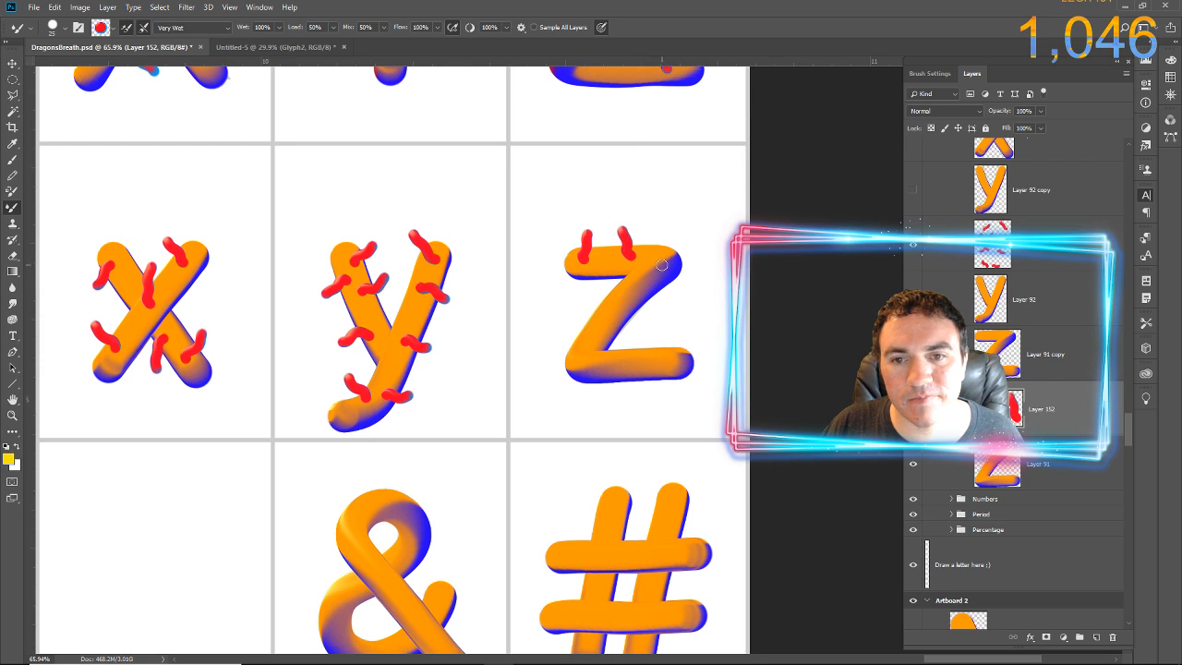
drag(662, 266, 698, 248)
mouse_move(637, 294)
mouse_down()
mouse_move(667, 301)
mouse_move(670, 320)
mouse_move(575, 306)
mouse_up()
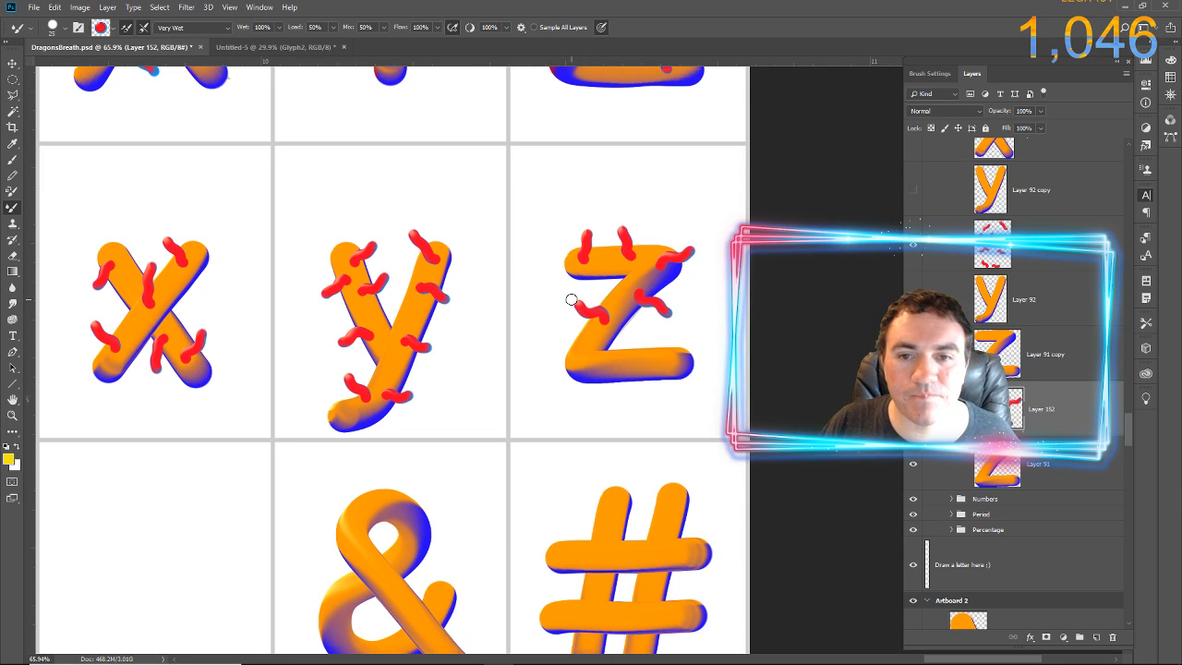
mouse_move(616, 370)
mouse_down()
mouse_move(629, 337)
mouse_move(652, 323)
mouse_move(659, 401)
mouse_up()
drag(584, 373, 558, 377)
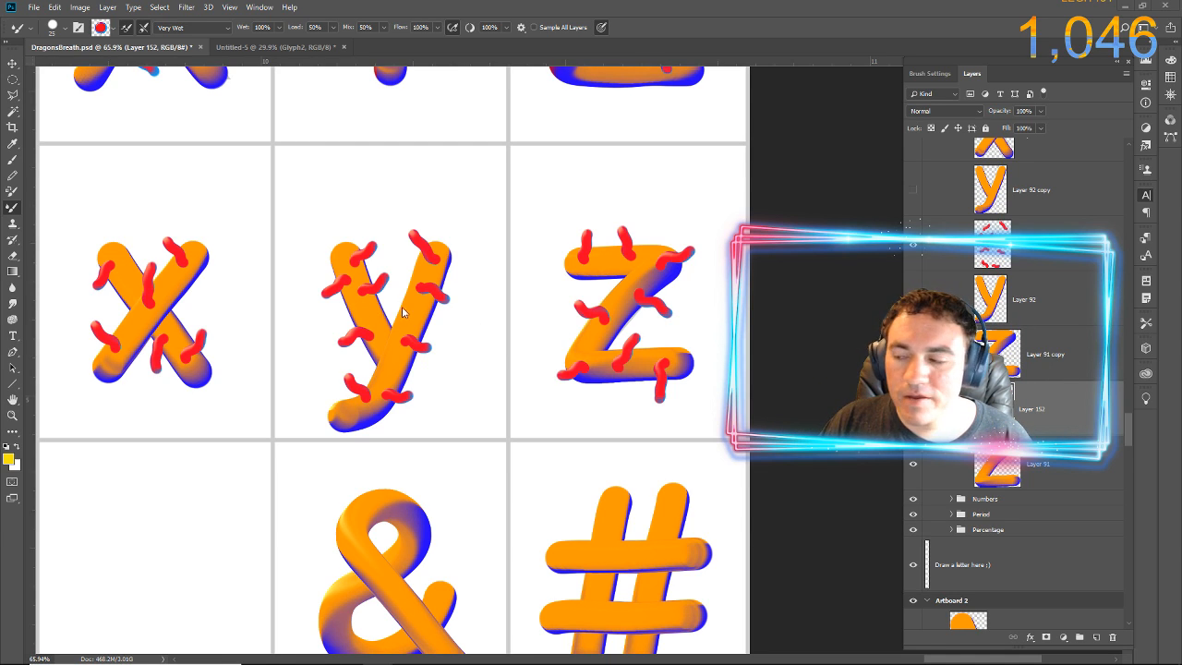
Review the decorated uppercase and lowercase rows across the glyph sheet, along with the undecorated numbers and punctuation below them
scroll(588, 361, down, 1)
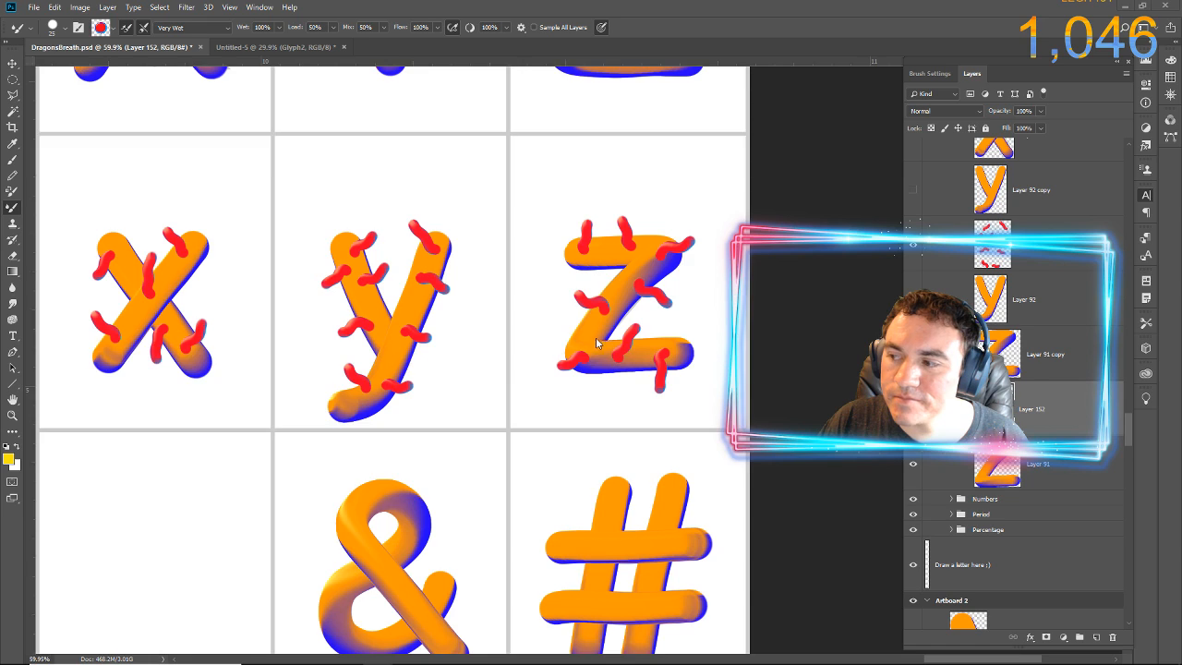
scroll(596, 337, down, 2)
scroll(507, 336, down, 2)
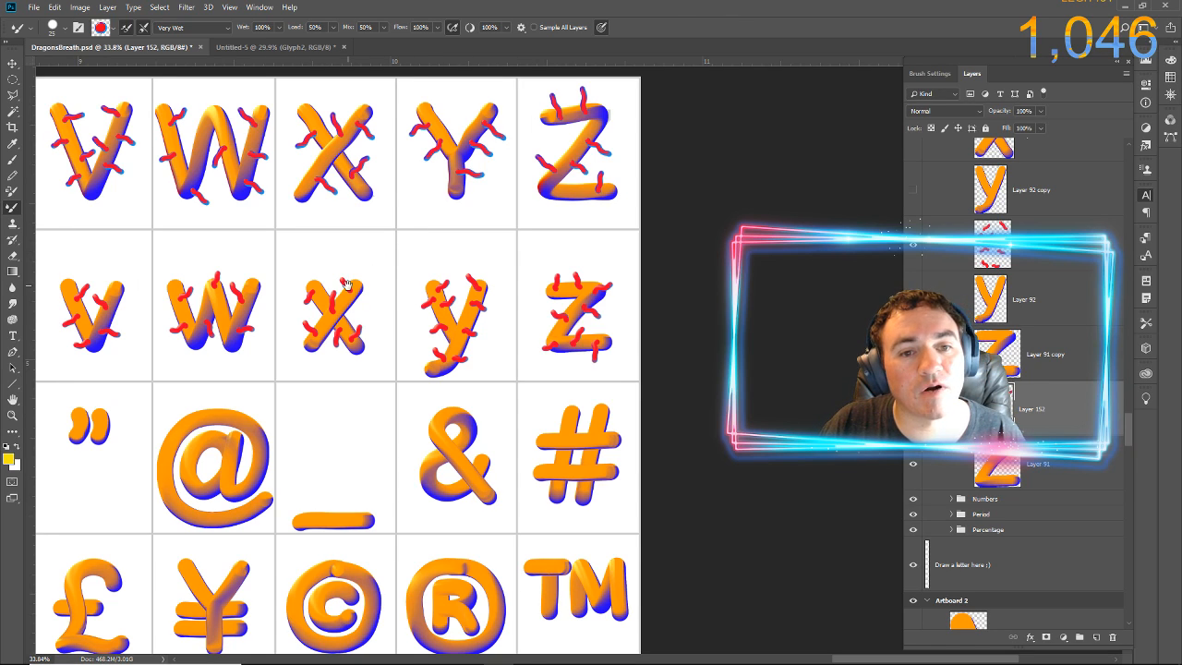
scroll(346, 284, left, 15)
scroll(462, 277, up, 3)
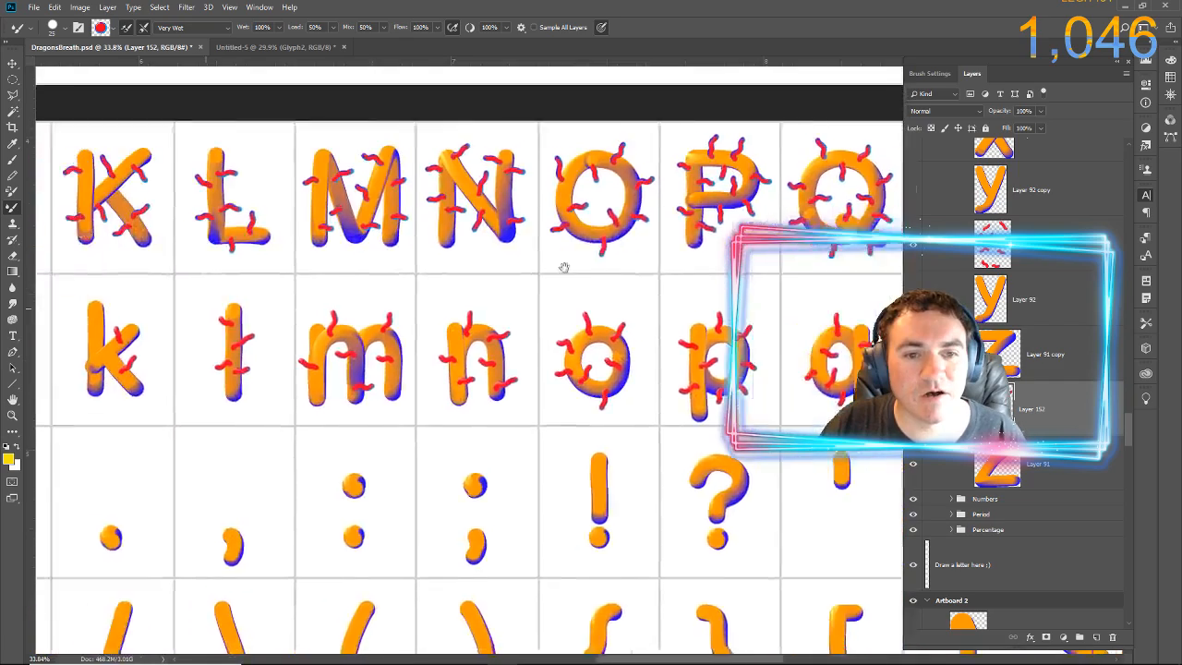
scroll(564, 267, left, 15)
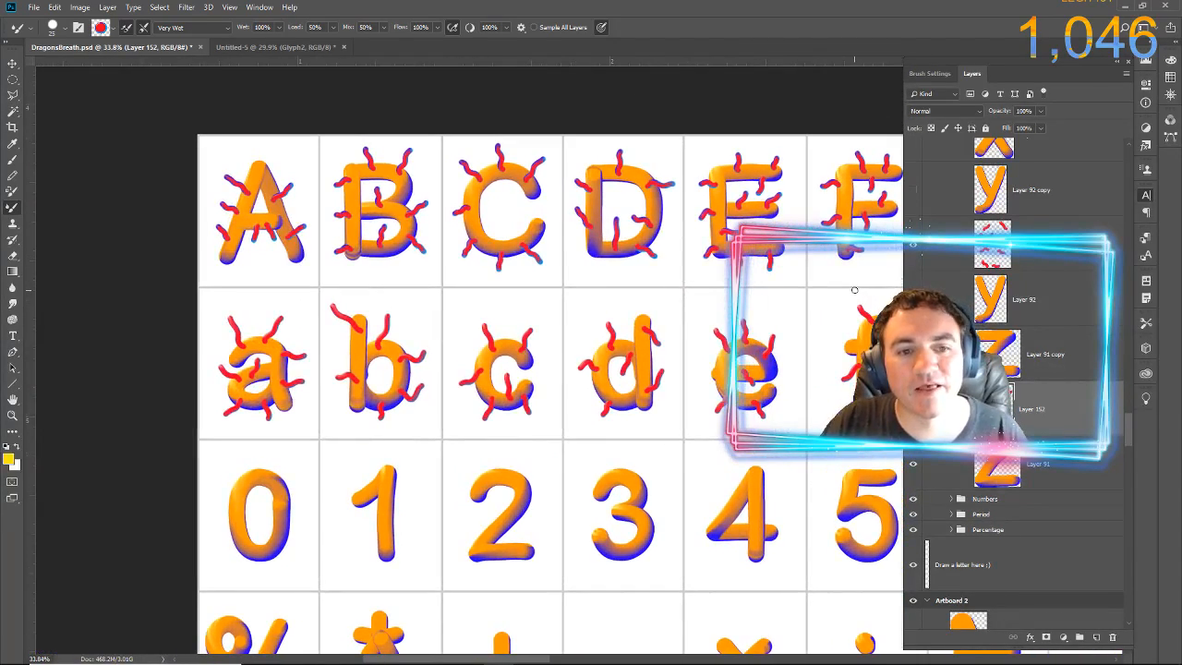
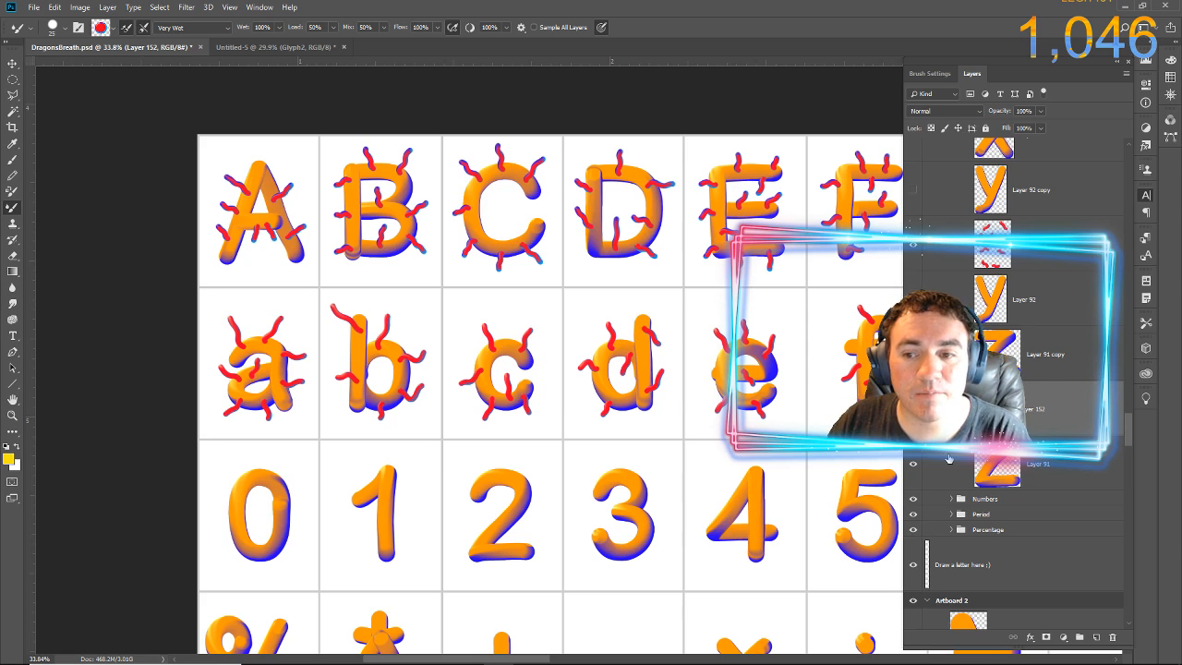
click(923, 404)
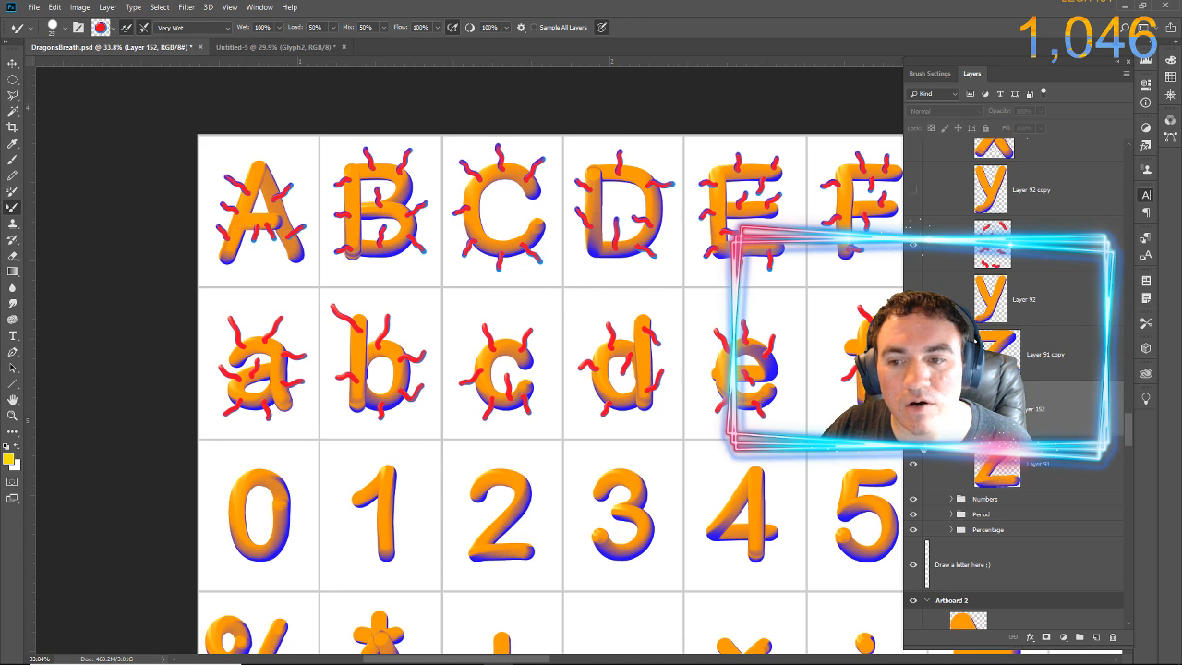
scroll(815, 430, right, 15)
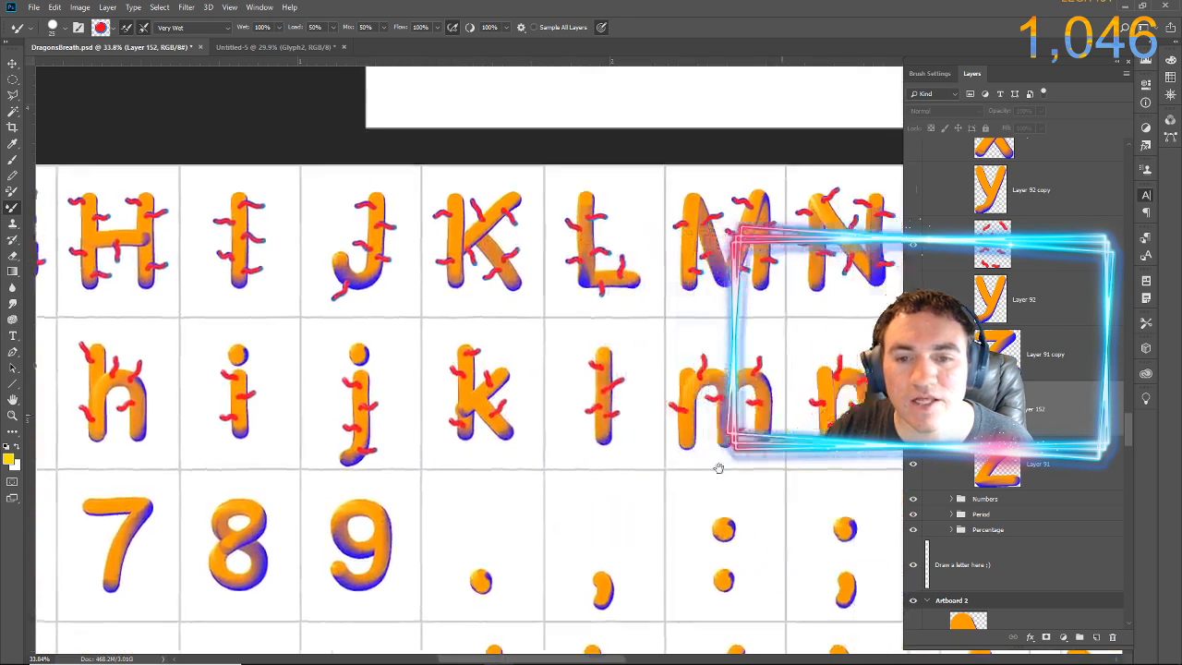
Select Layer 91 with the lowercase z and check the Glyph2 brush artwork in the Untitled-5 document
click(991, 474)
scroll(138, 431, down, 2)
scroll(138, 431, right, 15)
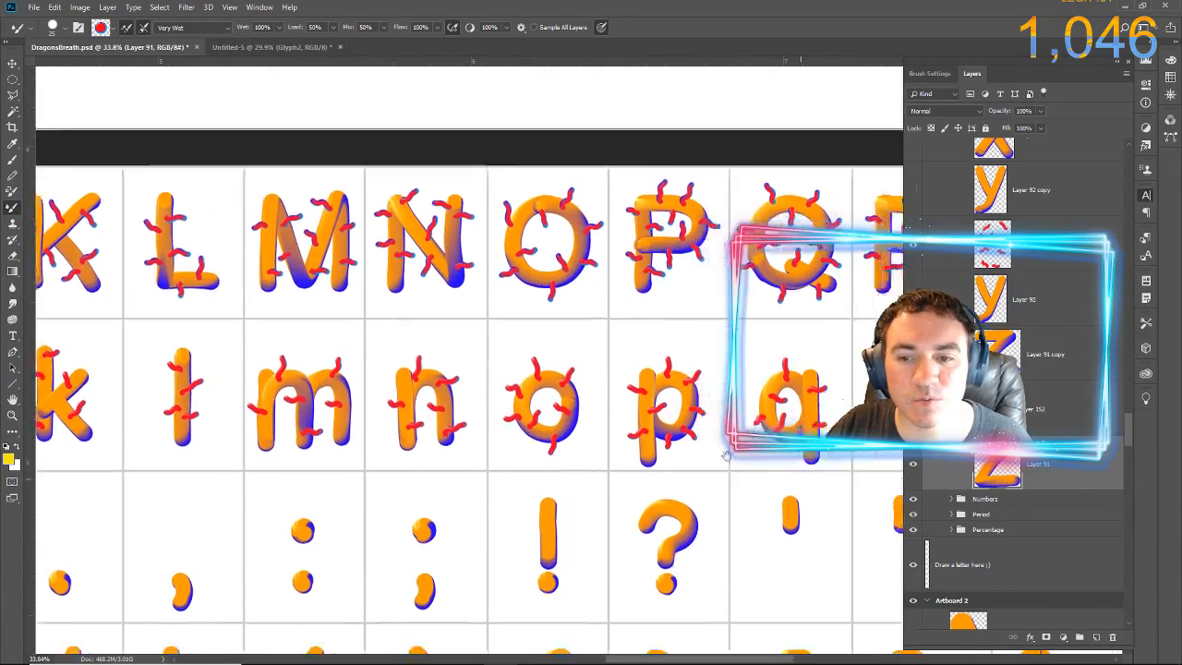
scroll(138, 431, right, 5)
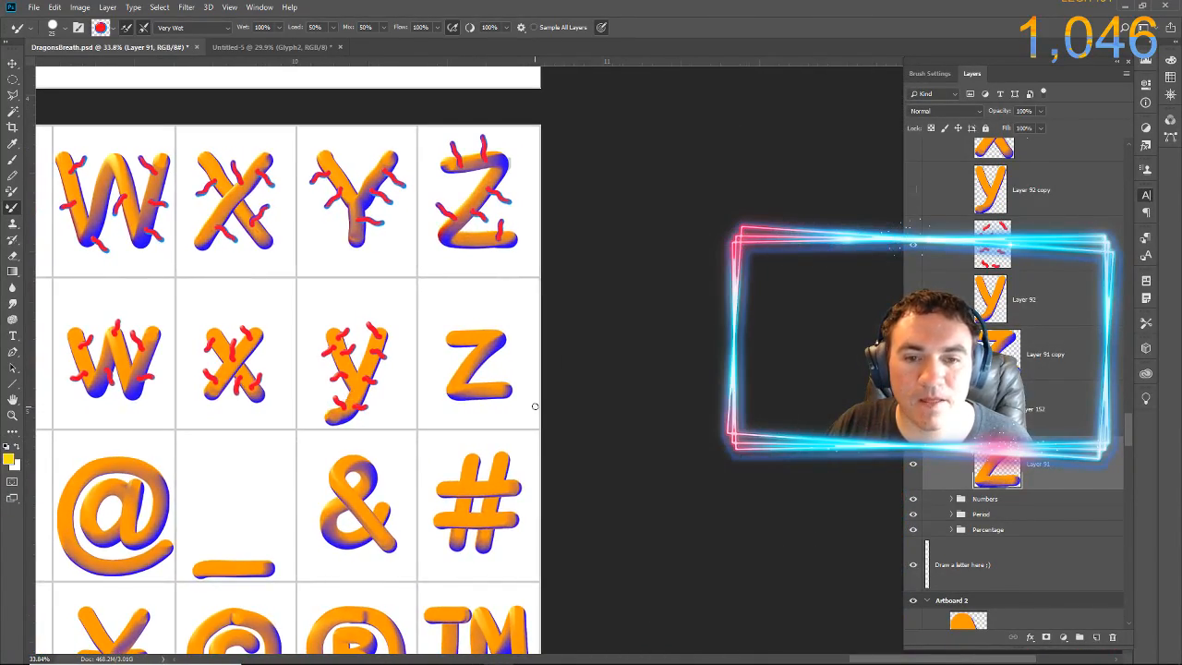
scroll(531, 392, up, 5)
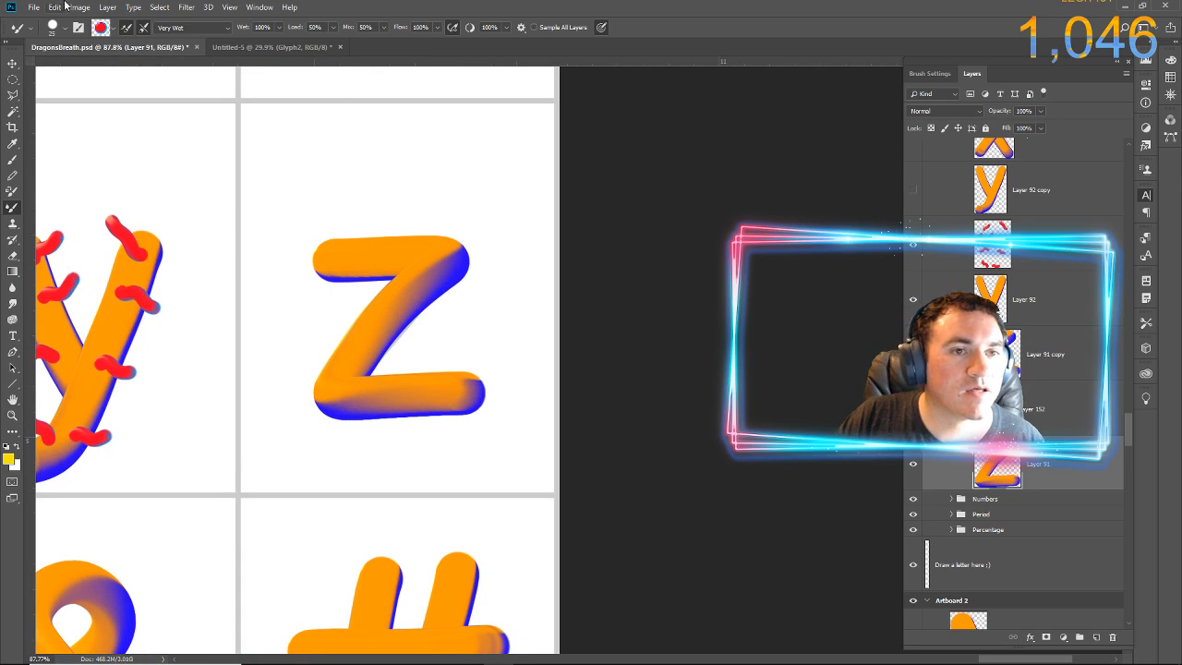
click(277, 46)
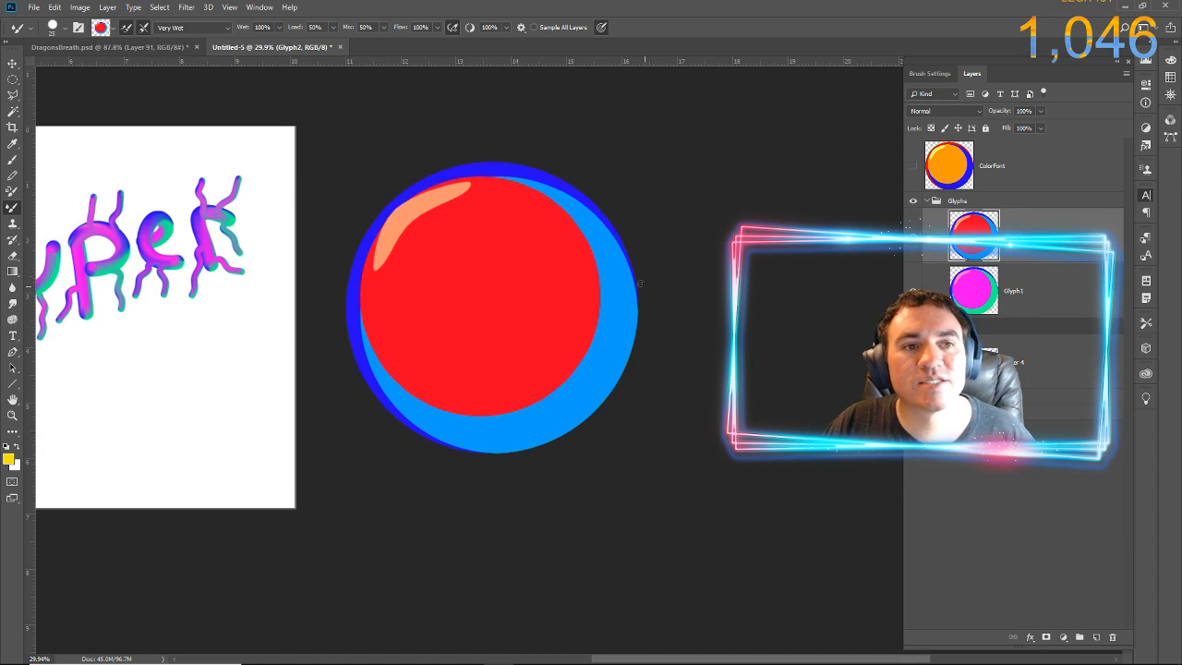
click(109, 46)
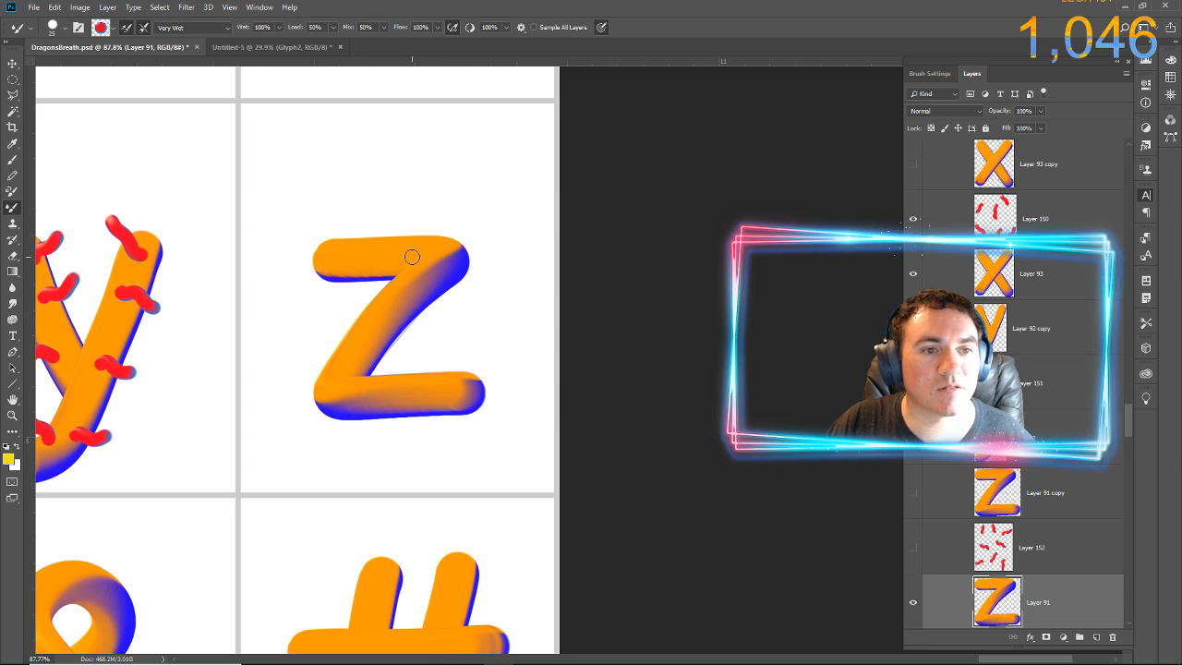
Try a red Mixer Brush scribble above the lowercase z on Layer 91, and undo it
mouse_move(395, 151)
mouse_down()
mouse_move(369, 187)
mouse_move(342, 158)
mouse_move(308, 183)
mouse_move(307, 203)
mouse_move(288, 167)
mouse_move(311, 145)
mouse_move(333, 164)
mouse_move(327, 198)
mouse_move(331, 165)
mouse_move(386, 215)
mouse_move(410, 175)
mouse_move(362, 205)
mouse_move(473, 179)
mouse_up()
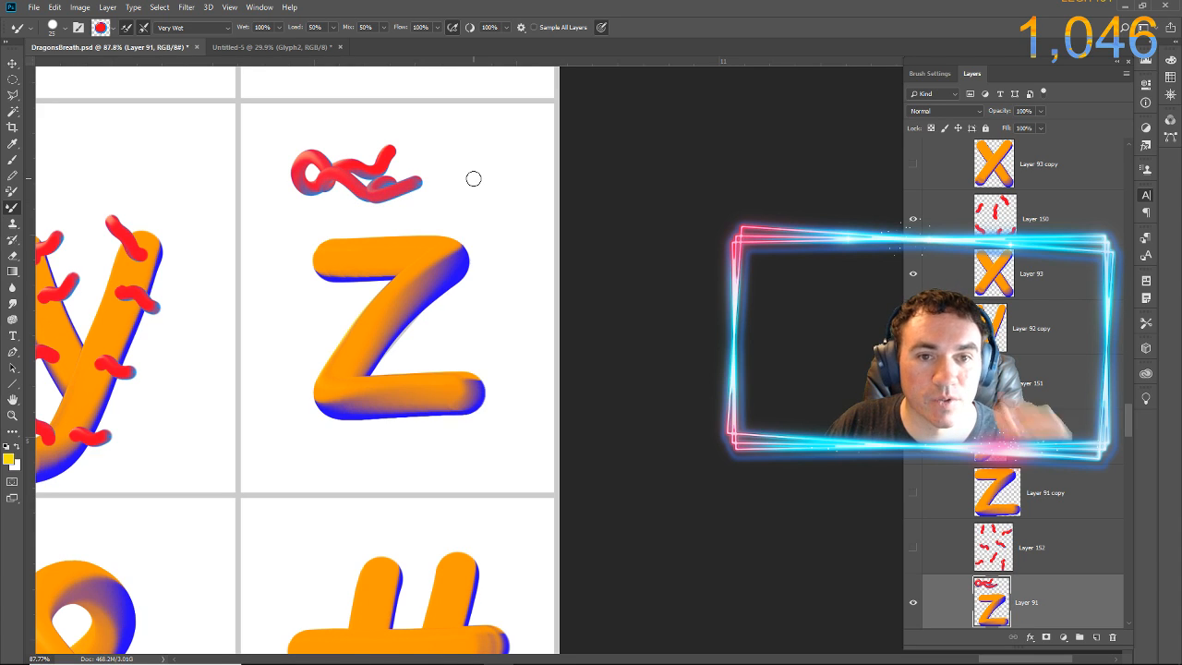
key(ctrl+z)
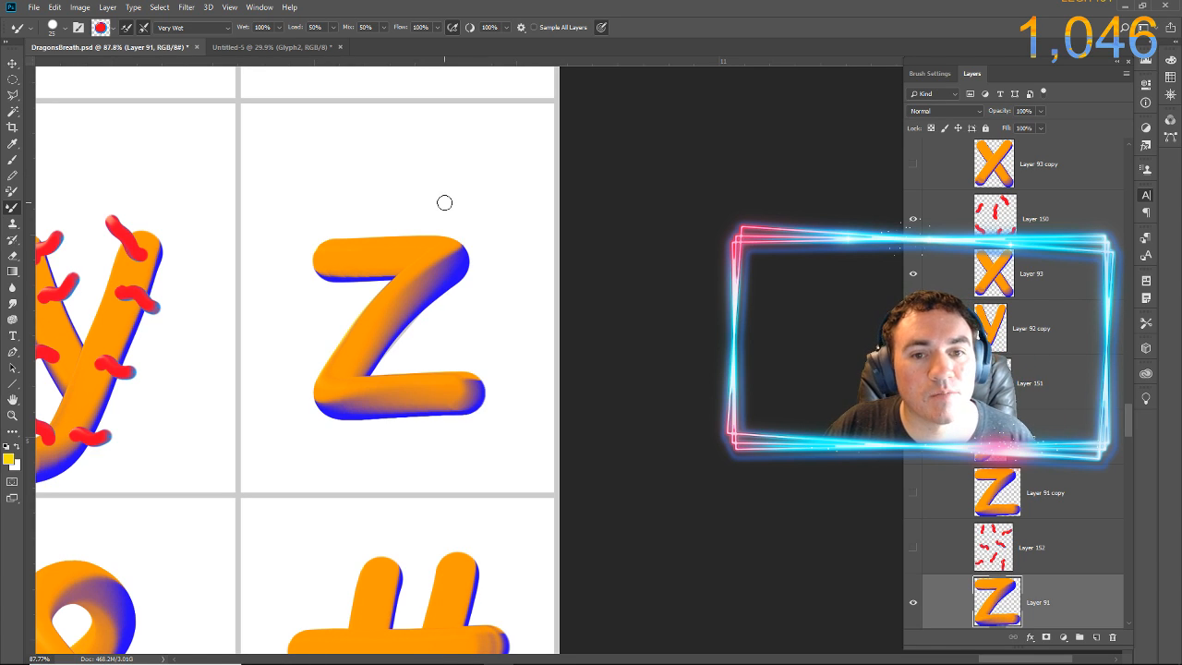
Try painting wavy red tentacles directly on Layer 91, along the lowercase z's upper bar and the right side of its diagonal
scroll(445, 218, up, 5)
drag(416, 357, 585, 185)
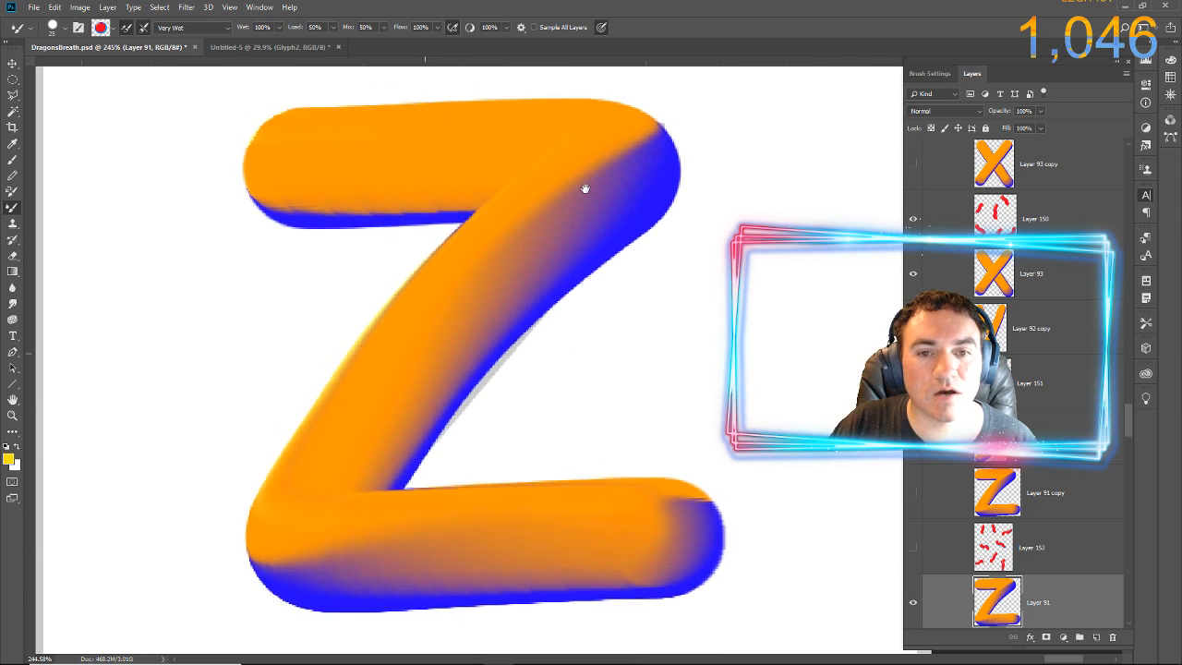
scroll(581, 190, down, 2)
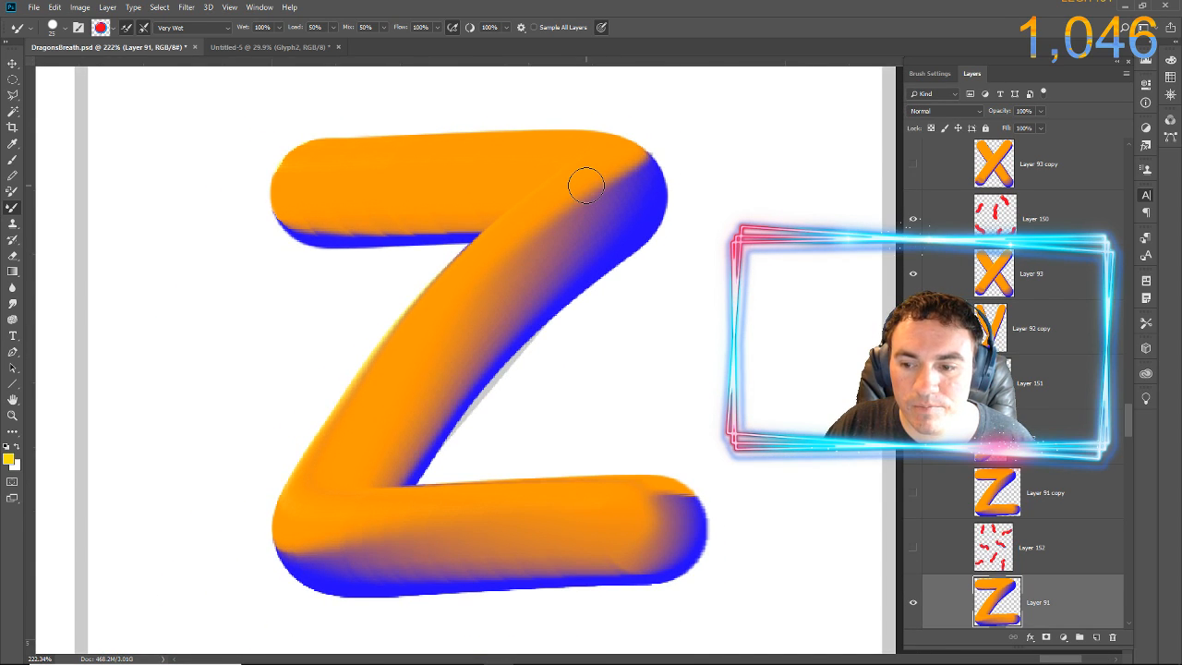
key(super)
key(super)
scroll(518, 218, down, 2)
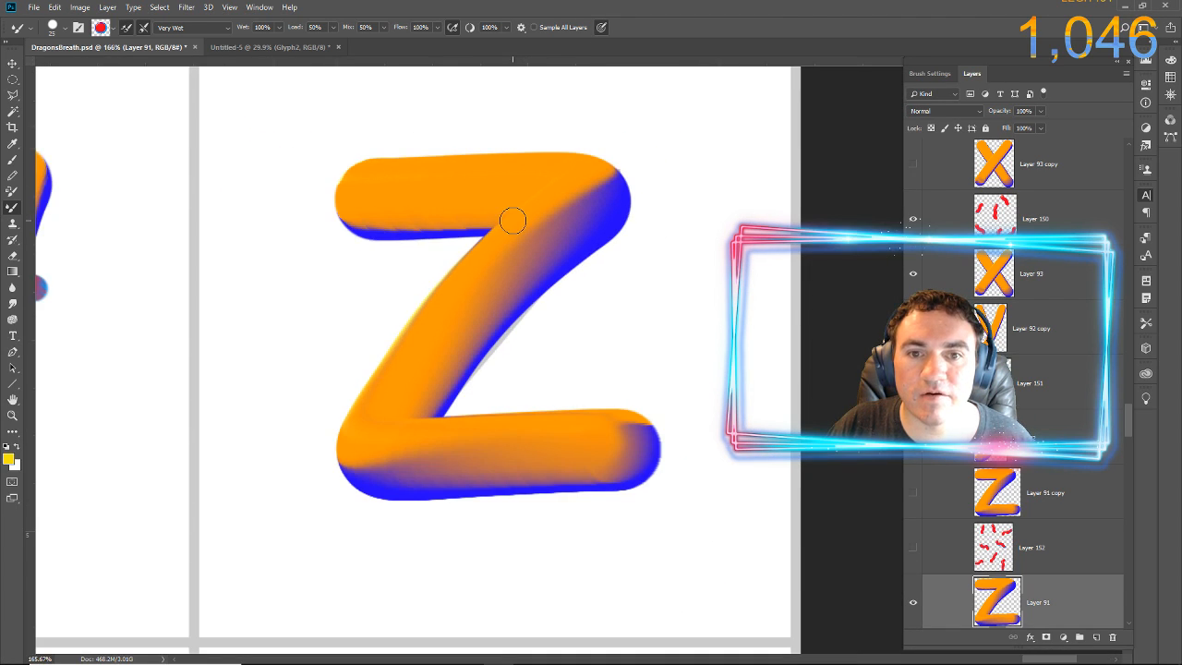
drag(480, 263, 473, 302)
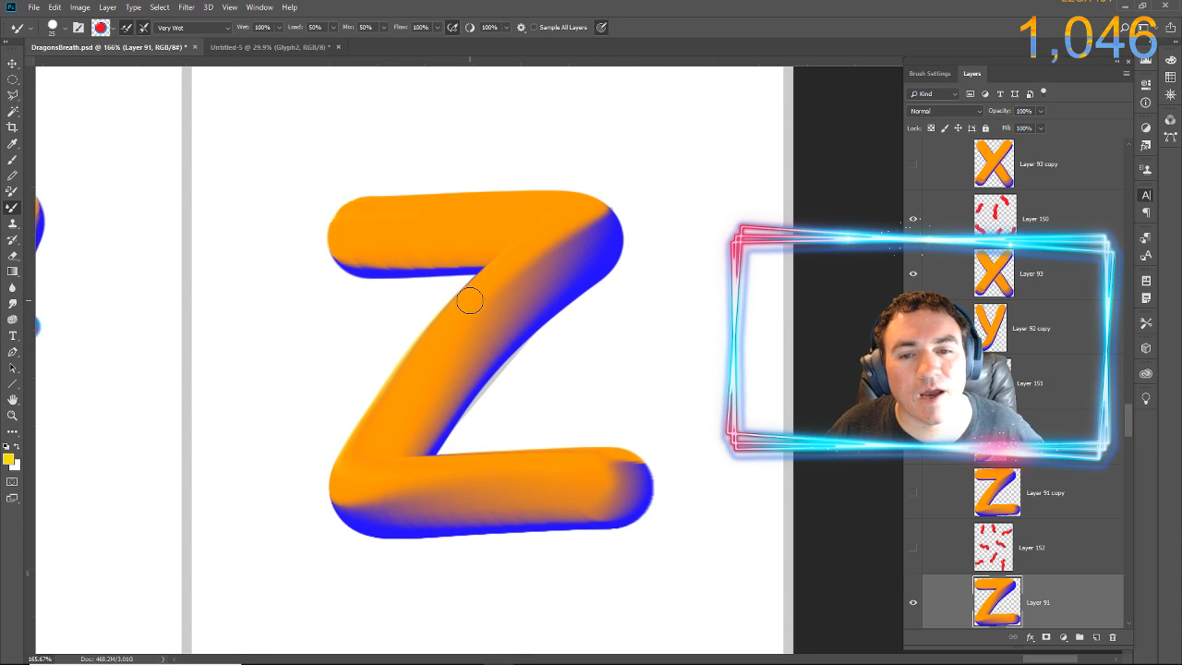
mouse_move(585, 283)
mouse_down()
mouse_move(576, 256)
mouse_move(539, 253)
mouse_move(581, 268)
mouse_move(612, 260)
mouse_move(620, 218)
mouse_move(565, 229)
mouse_move(555, 202)
mouse_move(592, 183)
mouse_move(579, 143)
mouse_move(602, 98)
mouse_up()
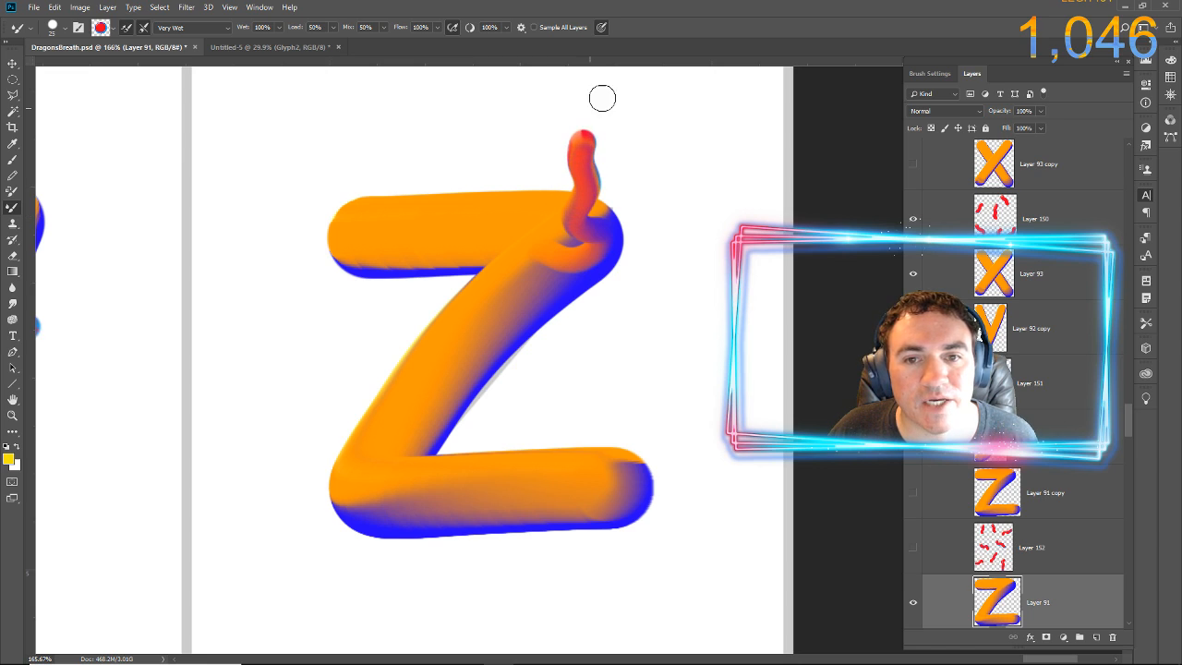
mouse_move(486, 179)
mouse_down()
mouse_move(507, 211)
mouse_move(486, 188)
mouse_move(503, 174)
mouse_move(501, 145)
mouse_move(467, 138)
mouse_move(487, 109)
mouse_up()
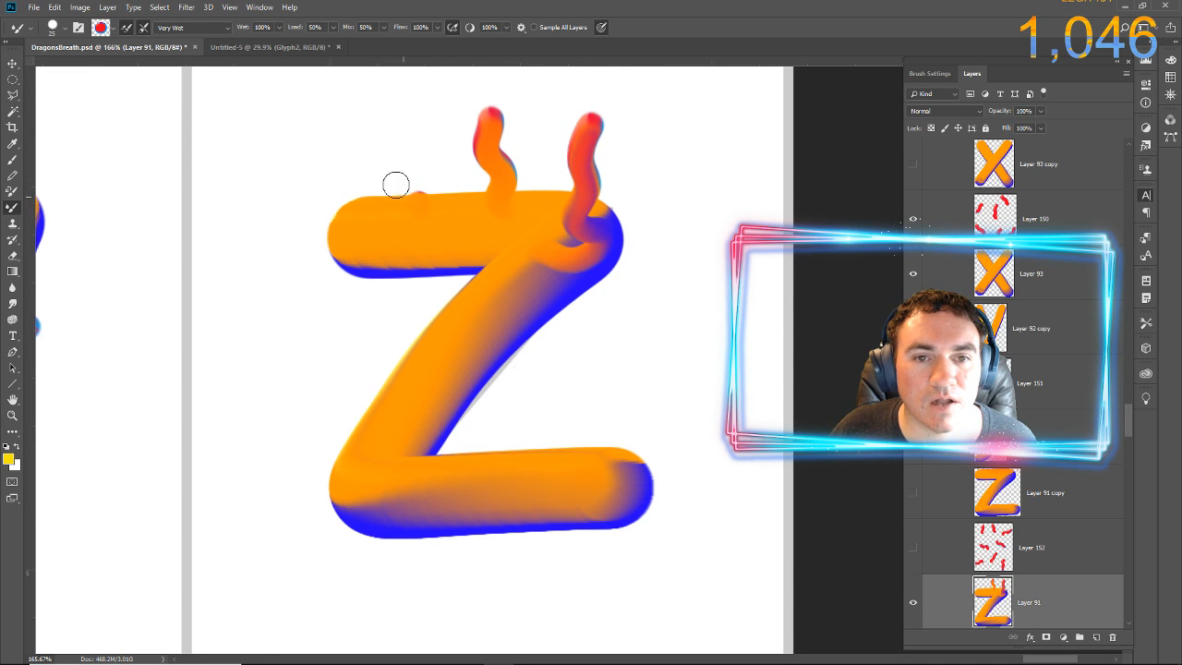
mouse_move(396, 185)
mouse_down()
mouse_move(425, 155)
mouse_move(396, 97)
mouse_up()
mouse_move(370, 236)
mouse_down()
mouse_move(385, 243)
mouse_move(371, 278)
mouse_move(325, 317)
mouse_up()
drag(483, 354, 534, 344)
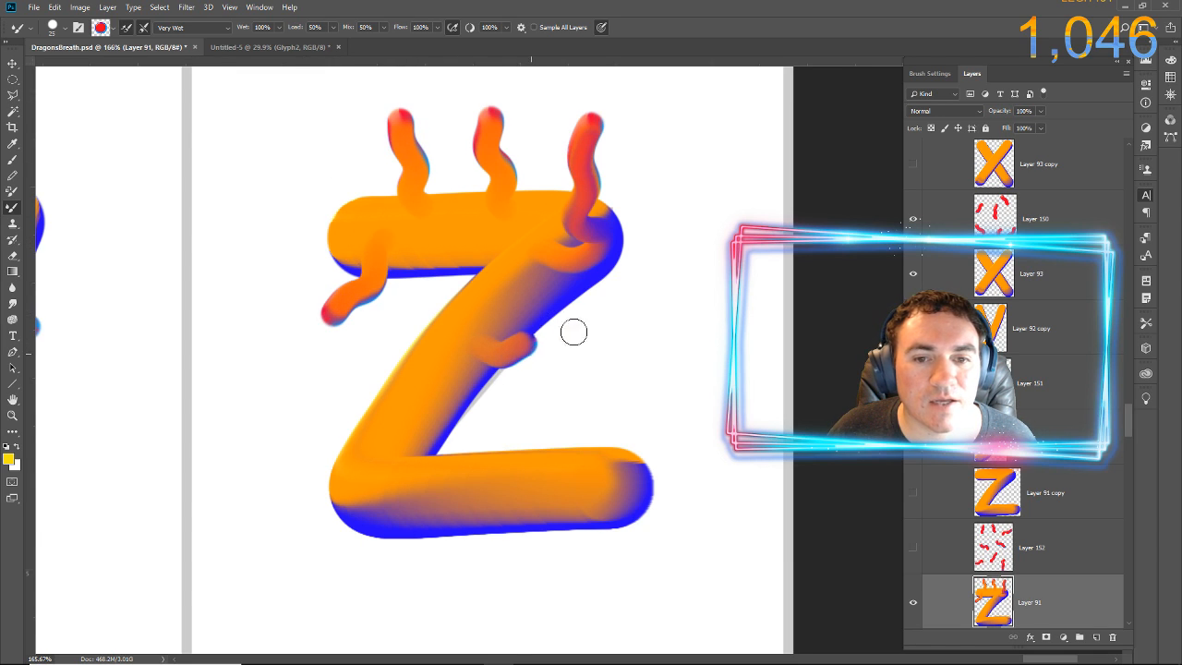
Try painting more tentacles directly on Layer 91, two above the z's lower bar and one left of its diagonal
drag(295, 348, 668, 360)
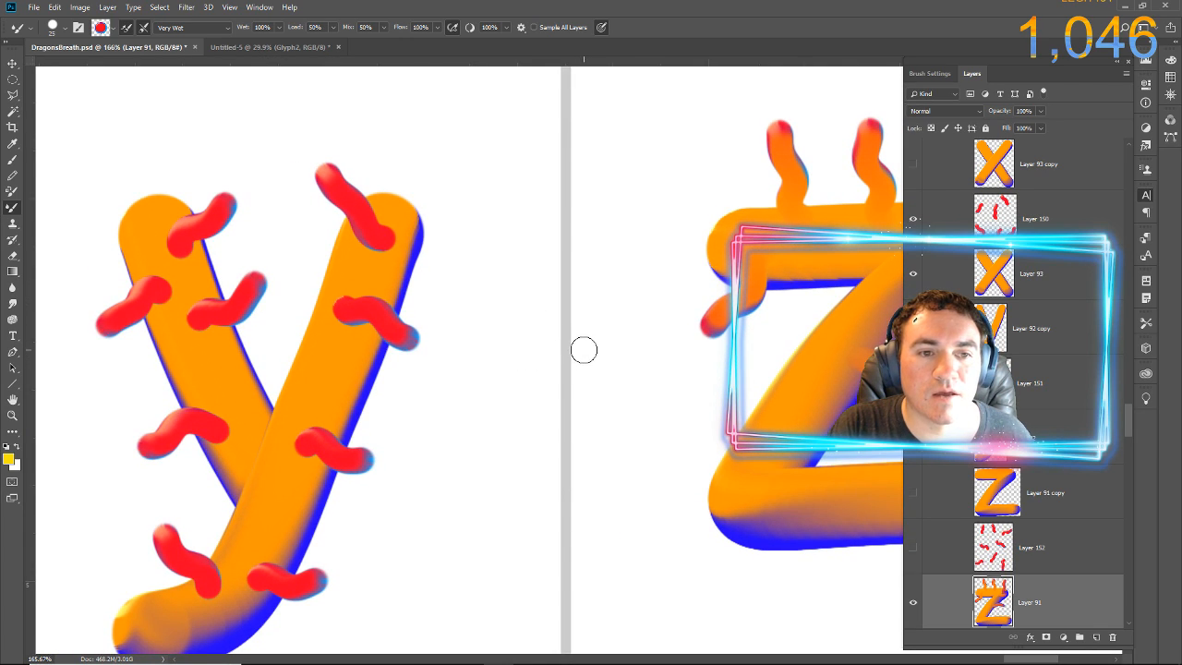
drag(584, 350, 385, 293)
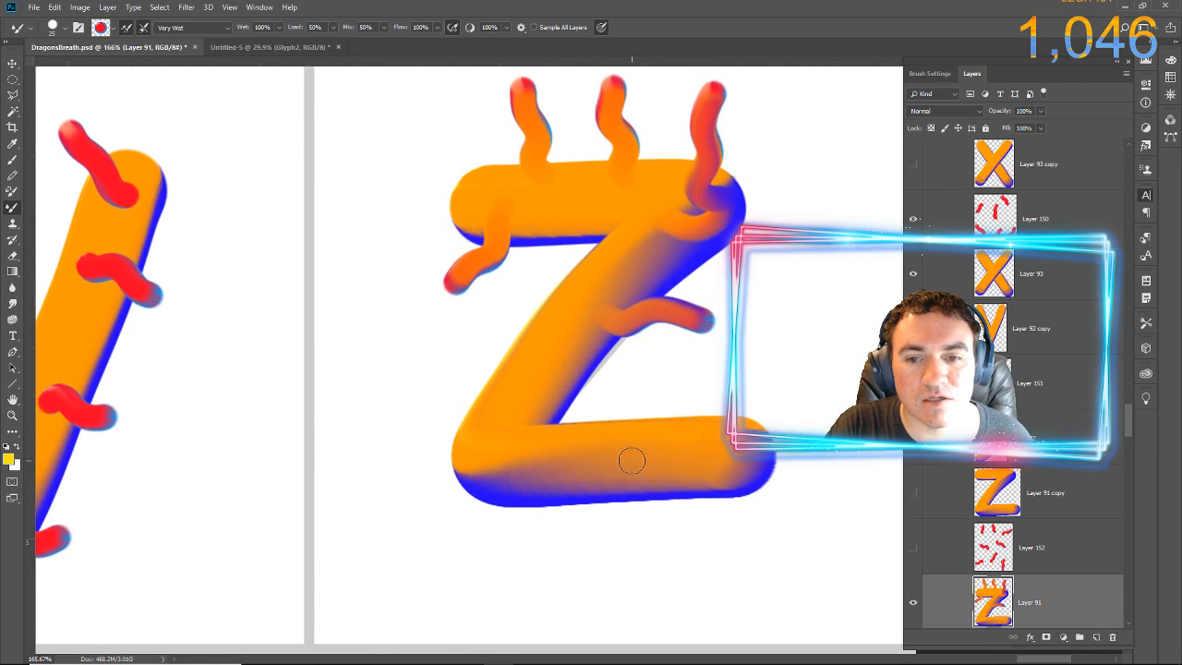
mouse_move(632, 460)
mouse_down()
mouse_move(630, 423)
mouse_move(651, 383)
mouse_up()
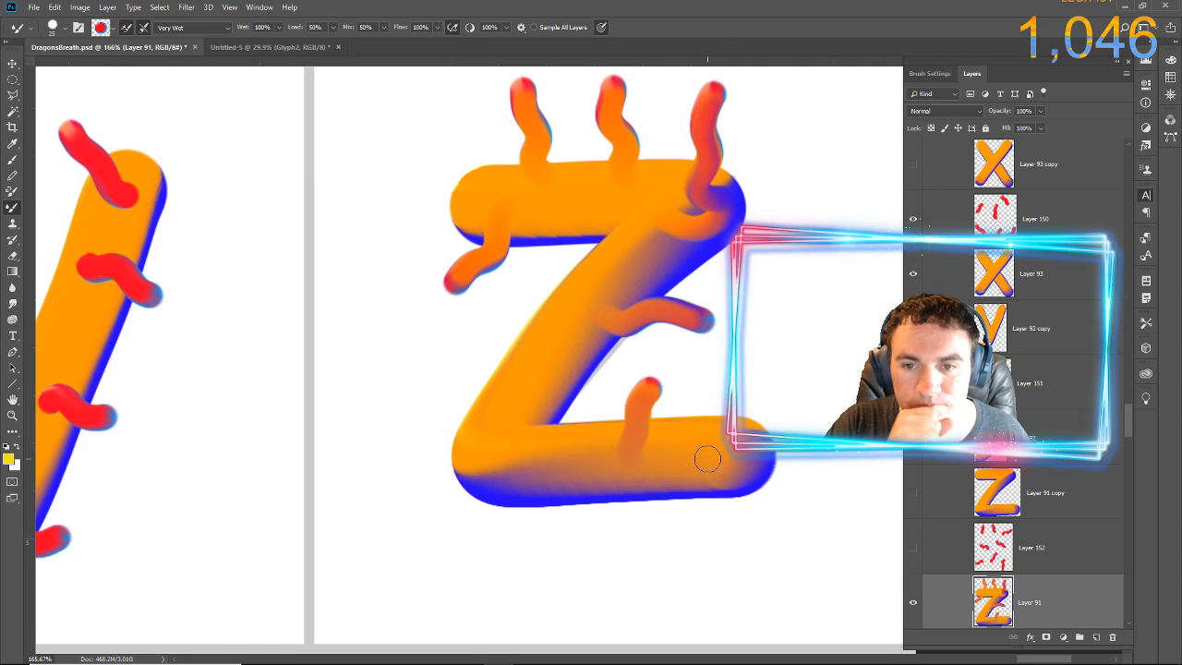
drag(745, 436, 762, 397)
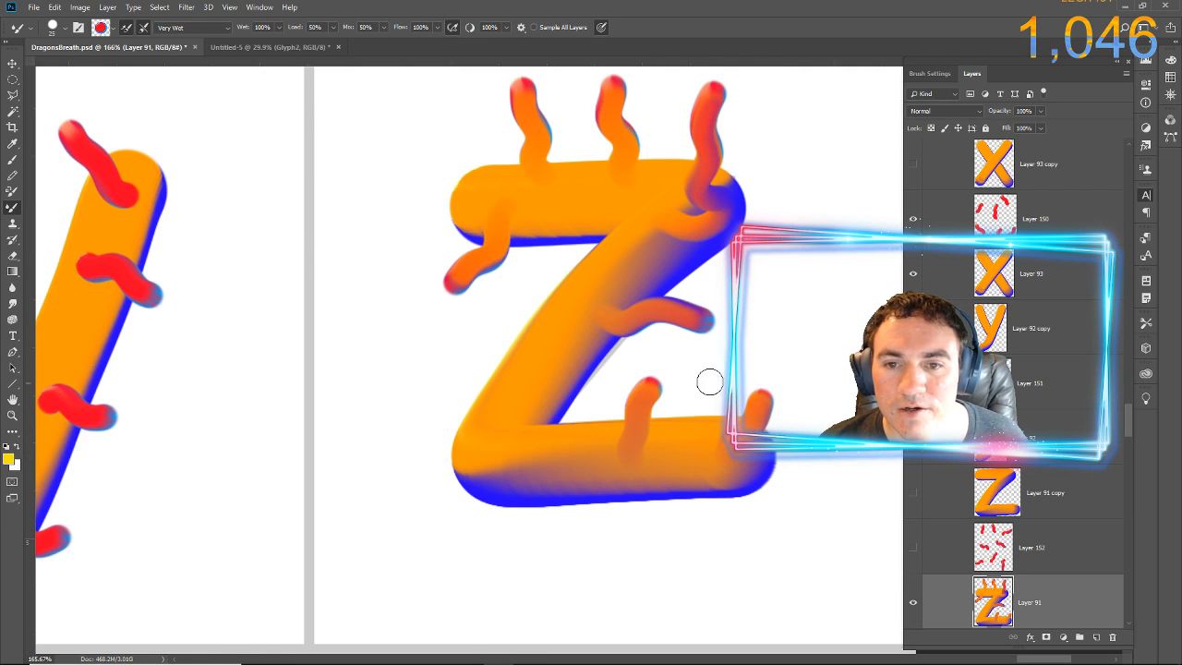
drag(527, 357, 457, 342)
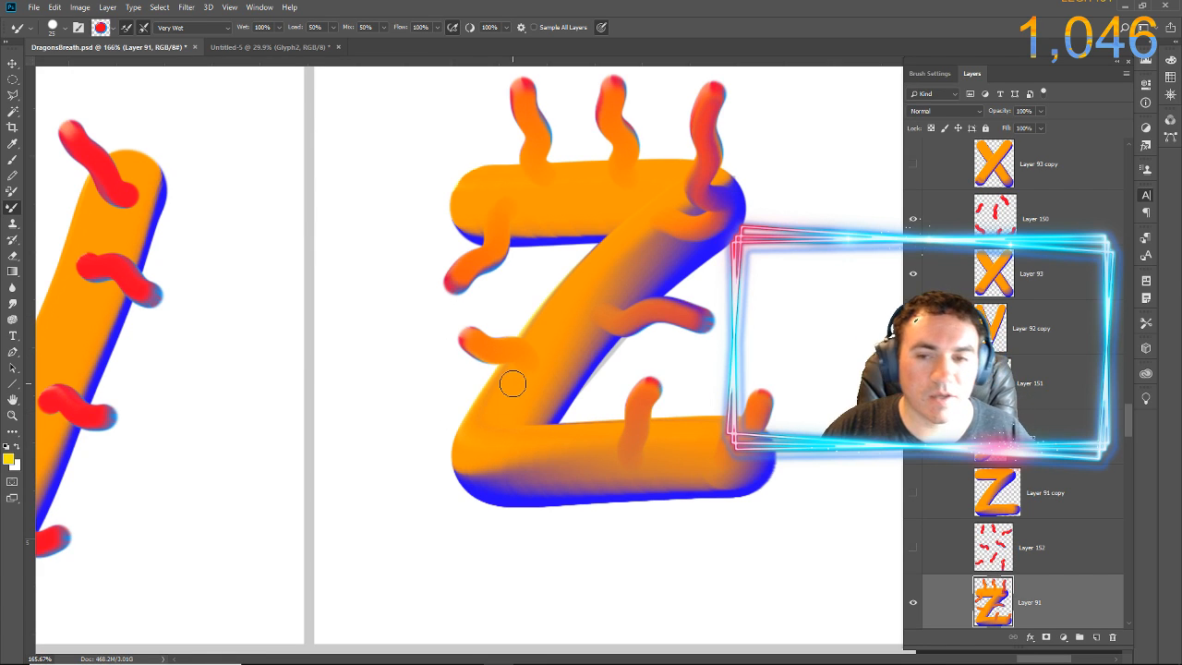
Create a new layer above Layer 91 and paint four separate red tentacles over the lowercase z's upper bar and diagonal
scroll(514, 382, down, 5)
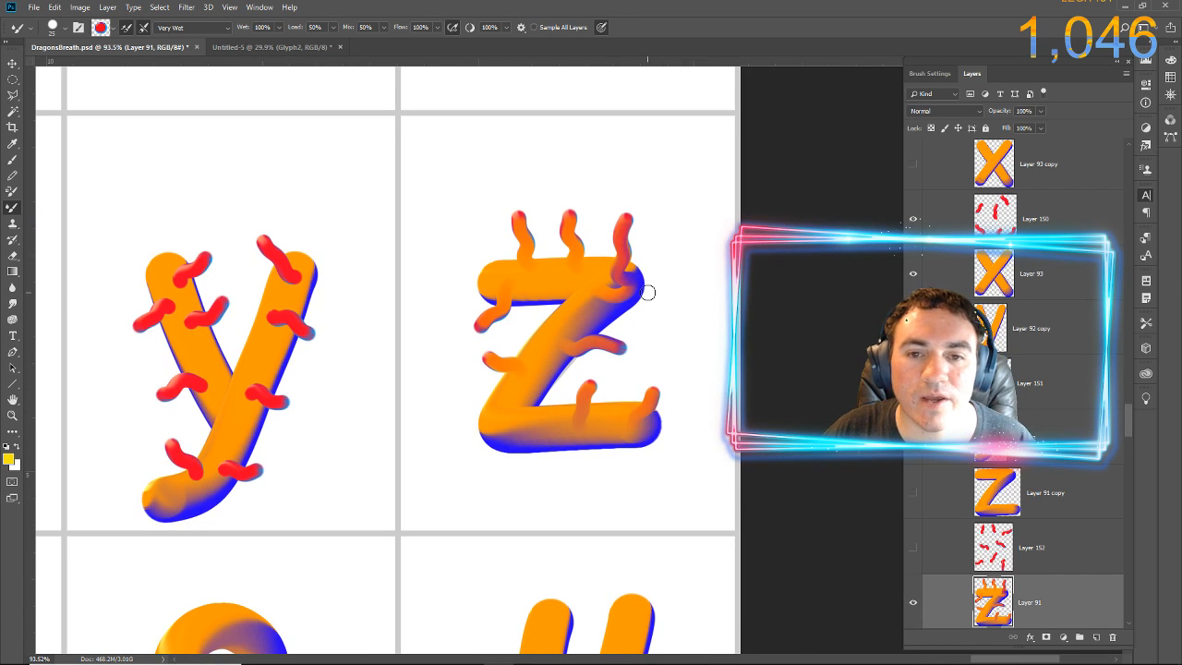
key(ctrl+shift+n)
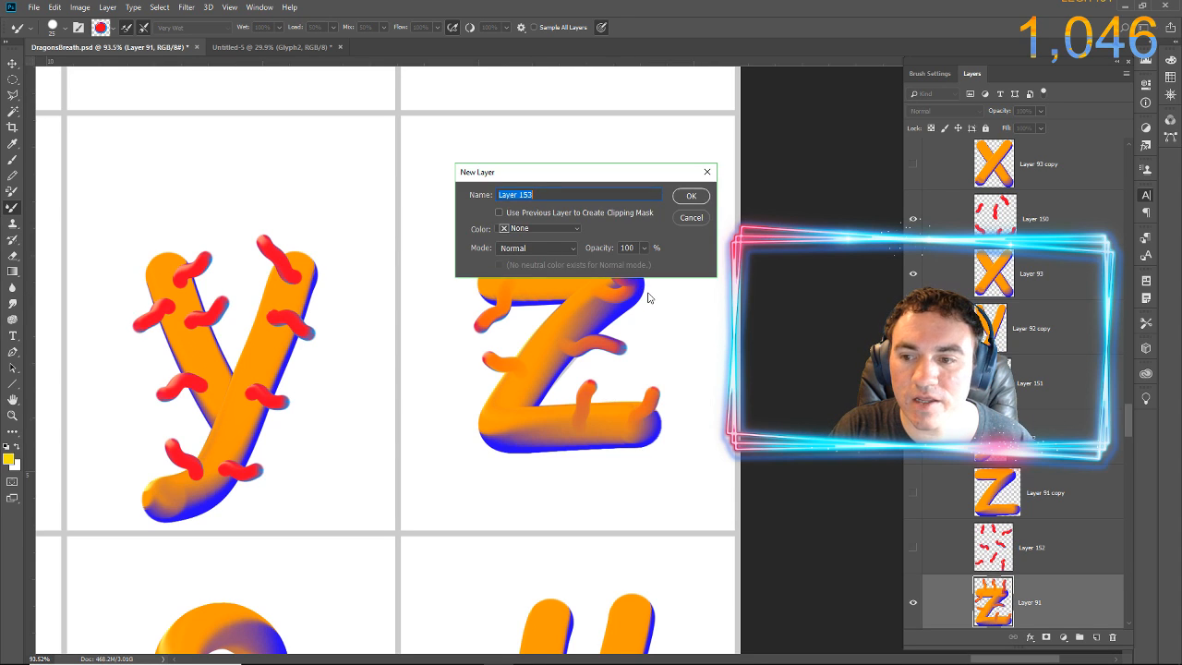
key(Return)
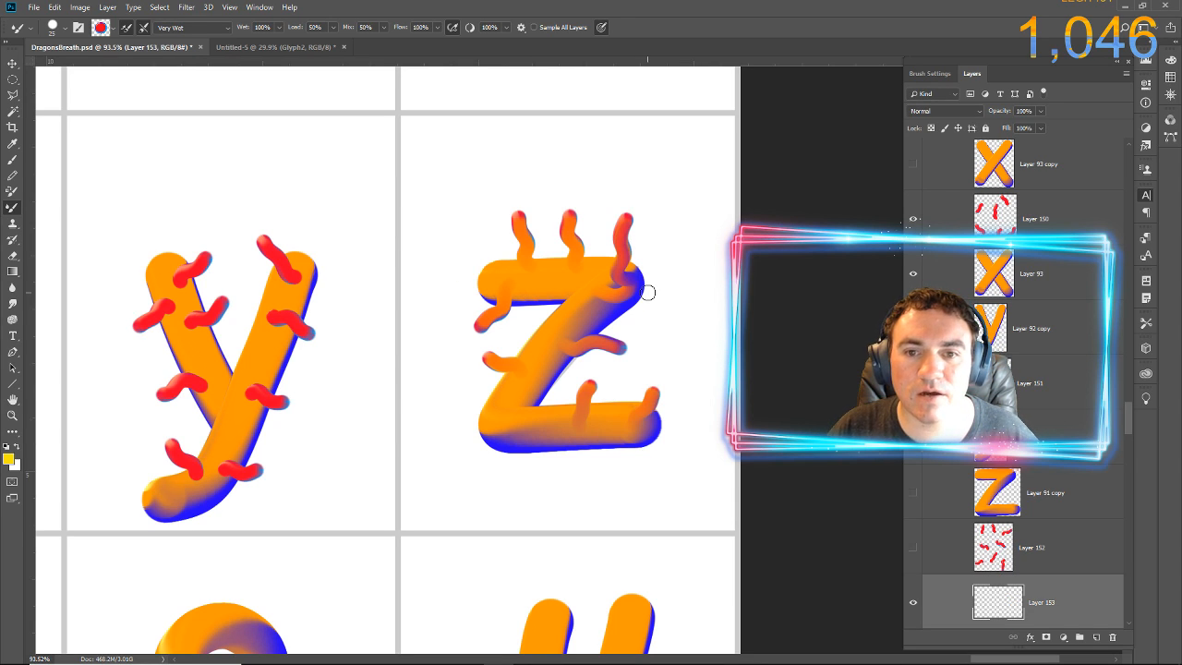
click(535, 367)
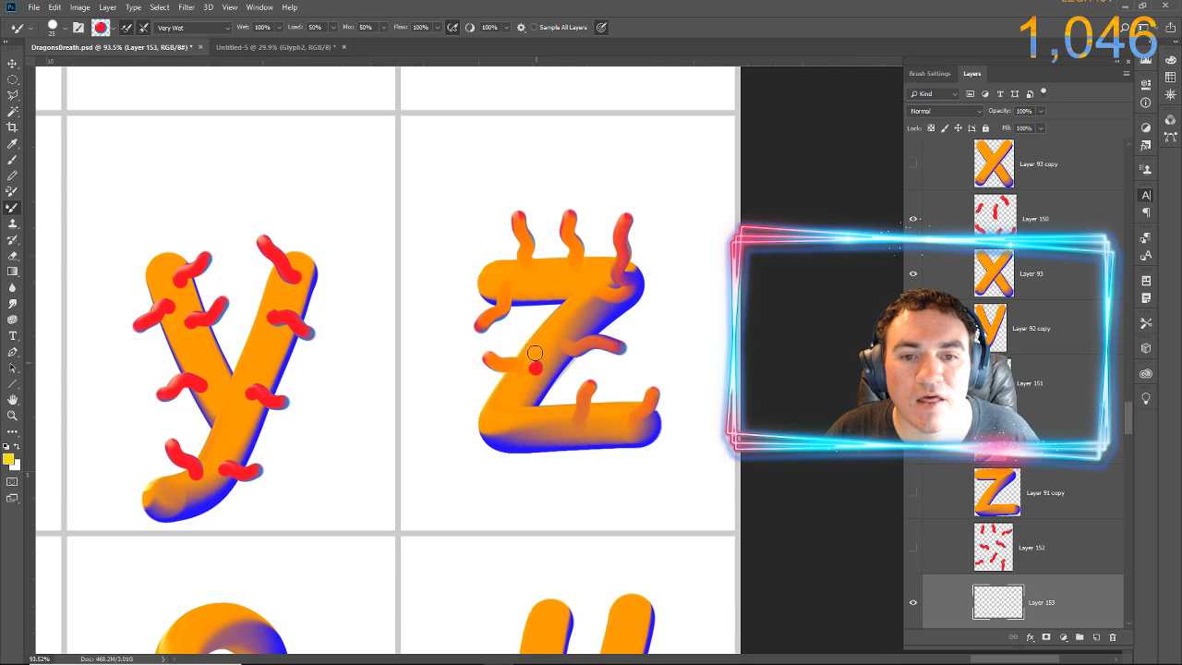
mouse_move(535, 353)
mouse_down()
mouse_move(516, 327)
mouse_move(484, 300)
mouse_up()
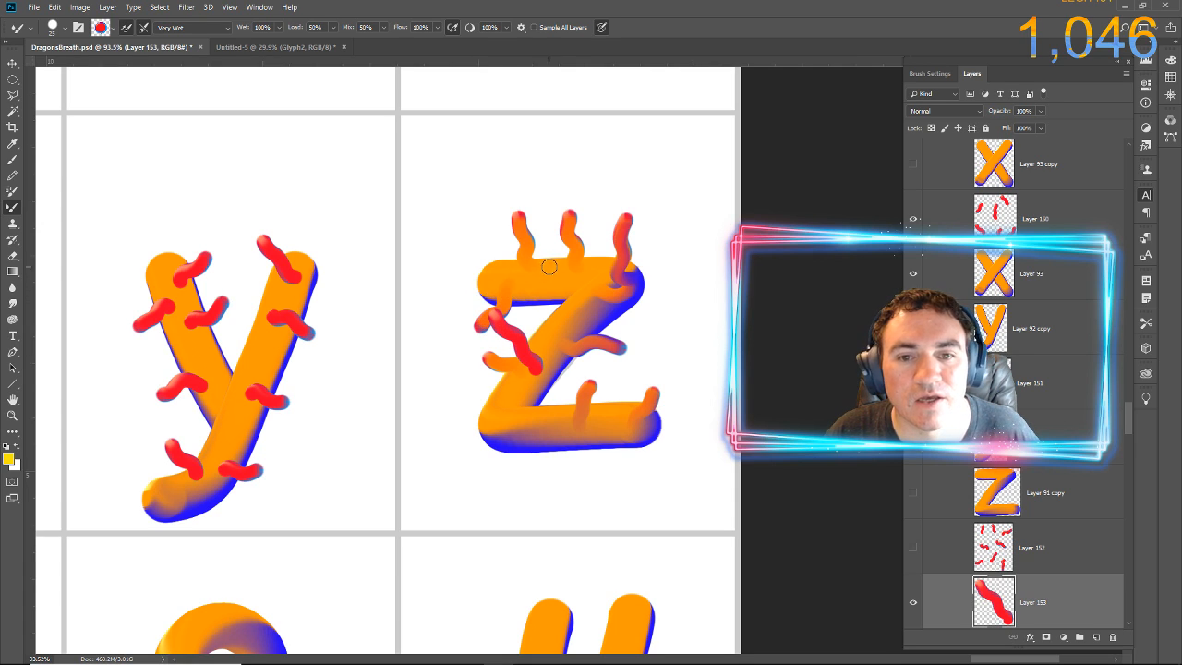
mouse_move(549, 267)
mouse_down()
mouse_move(535, 272)
mouse_move(544, 231)
mouse_up()
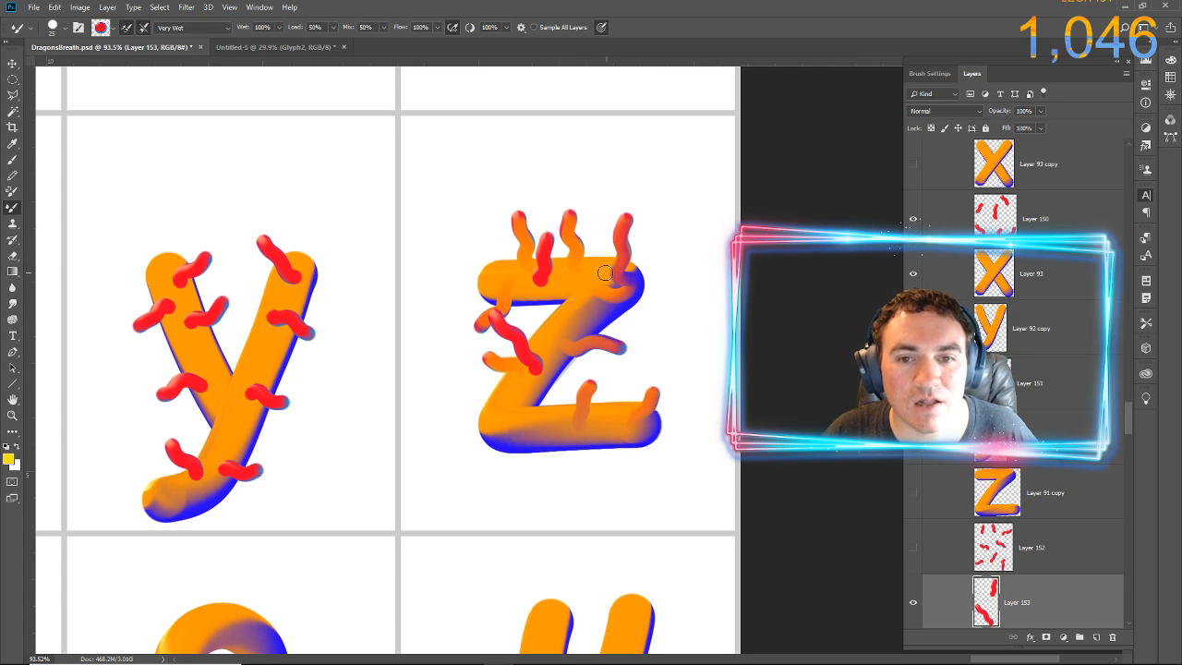
mouse_move(605, 274)
mouse_down()
mouse_move(596, 257)
mouse_move(616, 205)
mouse_up()
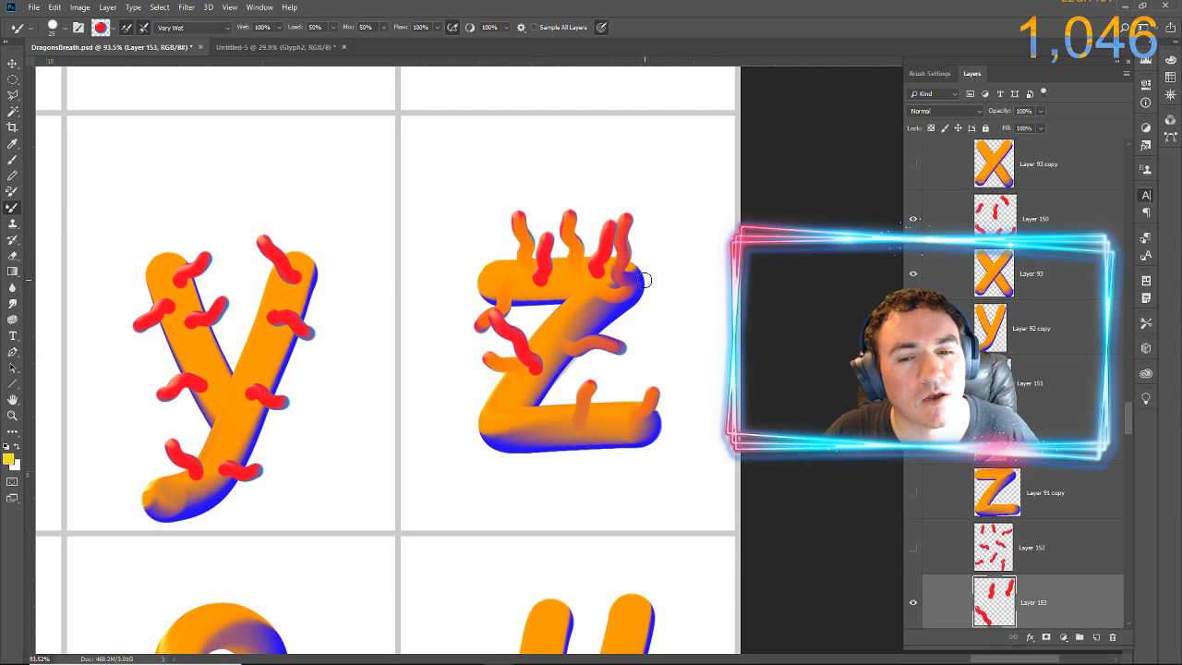
drag(602, 303, 647, 330)
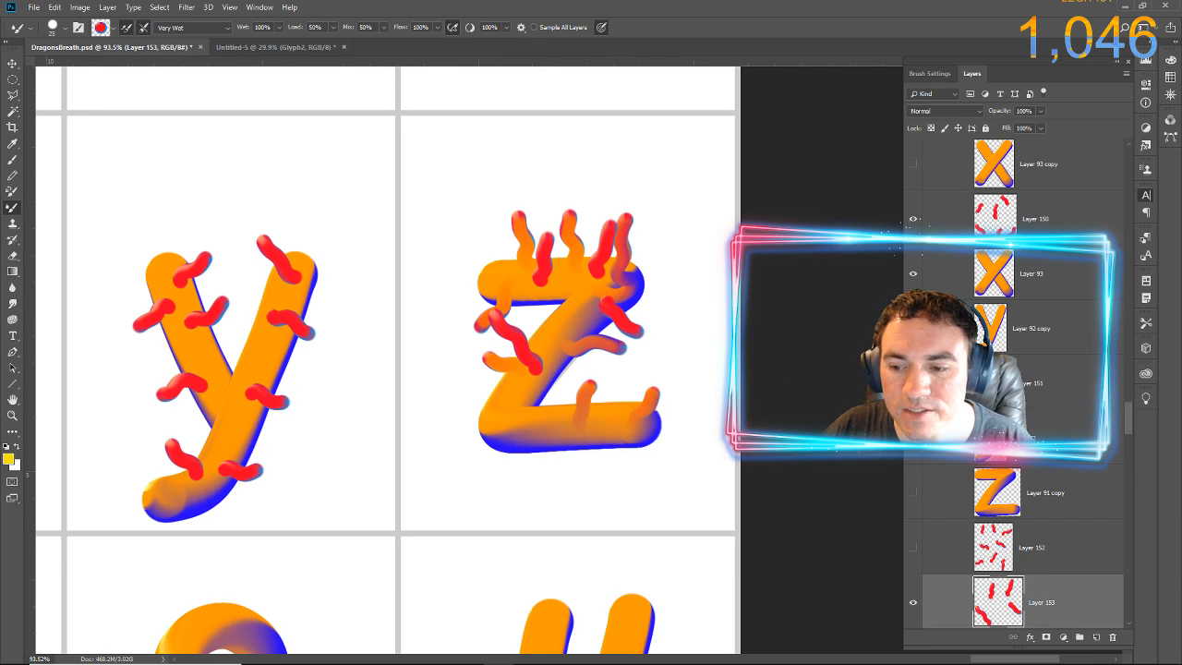
Delete the new tentacle layer, and undo all the trial strokes back to the plain lowercase z
click(1115, 636)
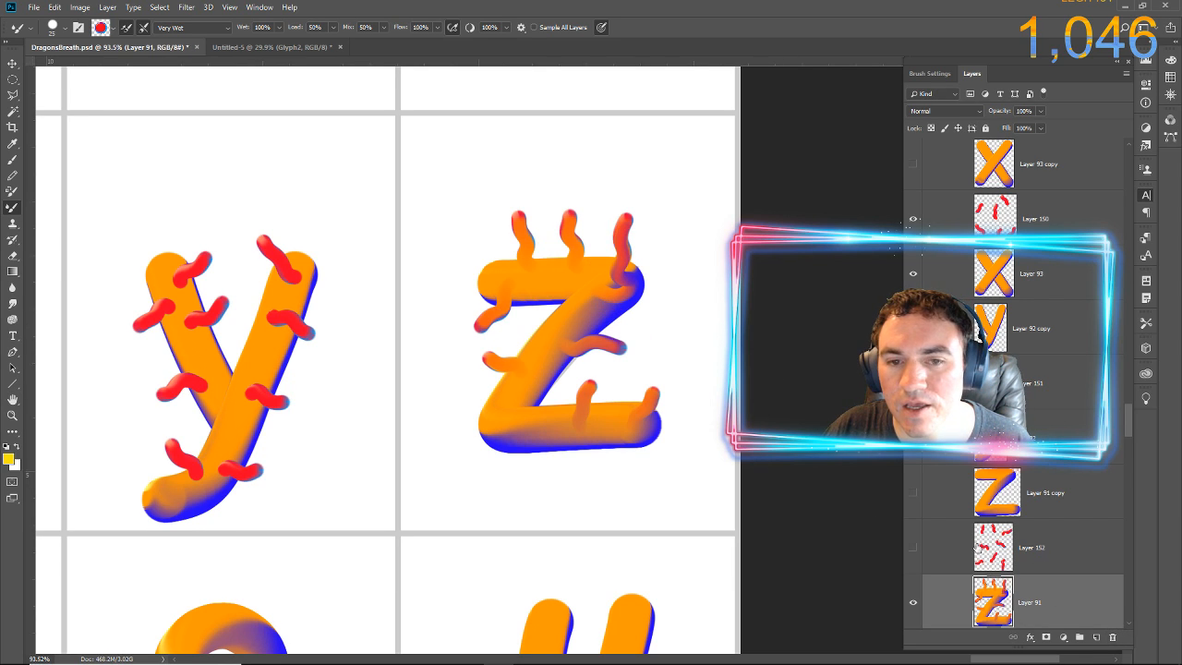
key(ctrl+z)
key(ctrl+z)
key(ctrl+z)
key(ctrl+z)
key(ctrl+z)
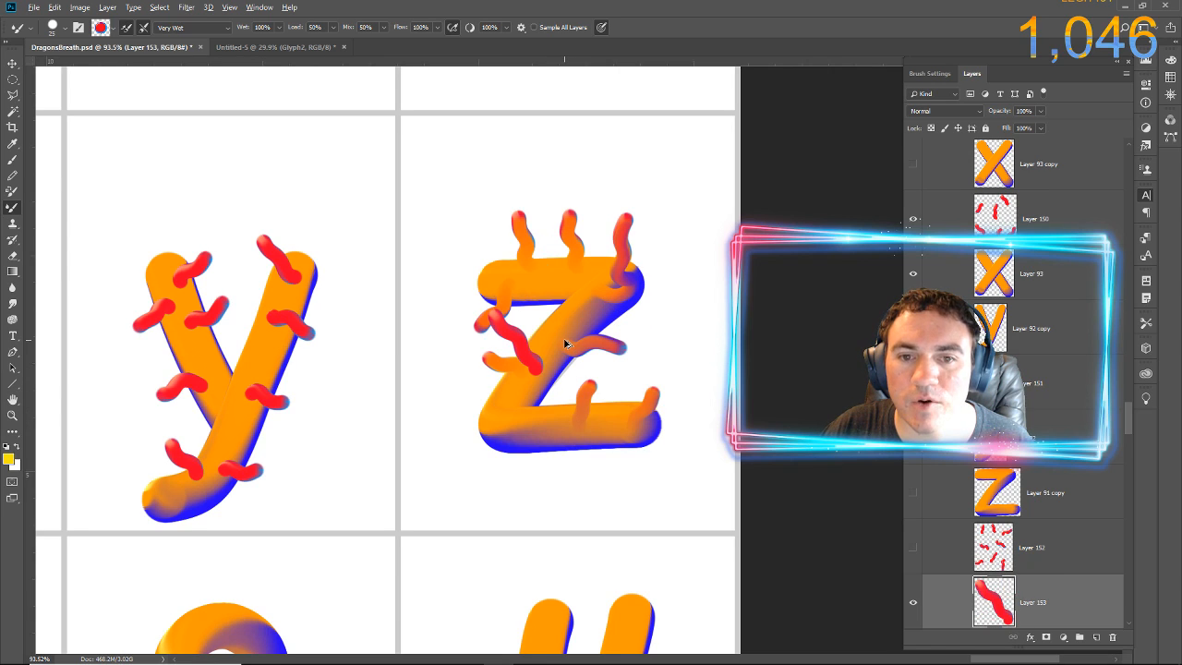
key(ctrl+z)
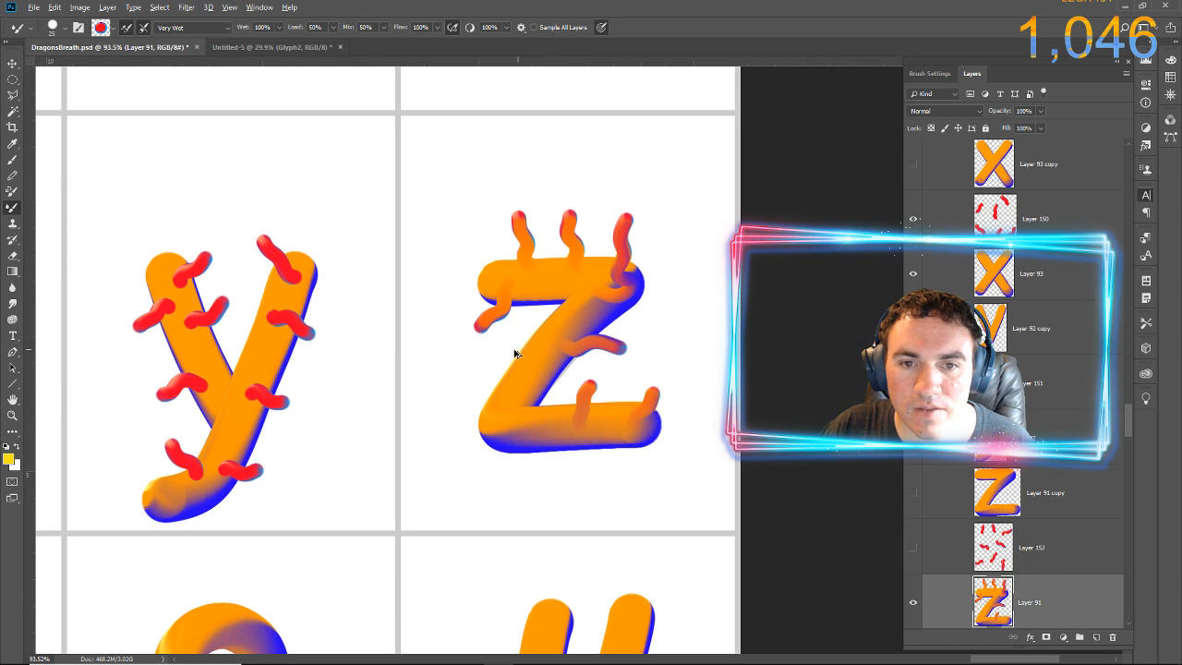
key(ctrl+z)
key(ctrl+z)
key(ctrl+z)
key(ctrl+z)
key(ctrl+z)
key(ctrl+z)
key(ctrl+z)
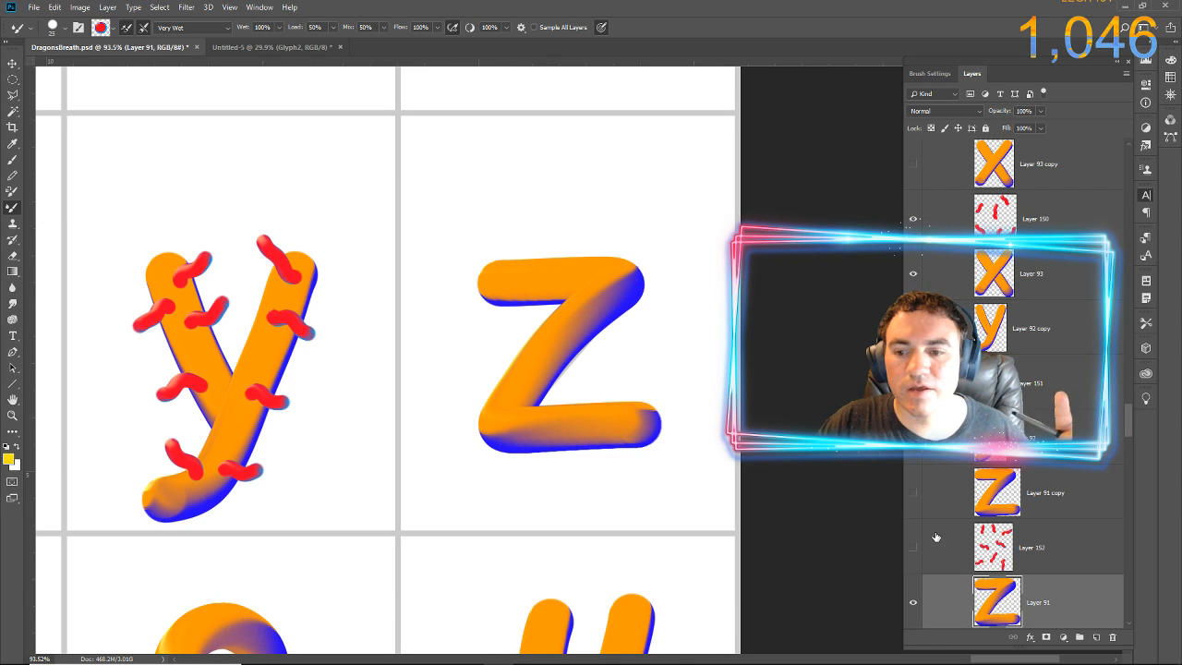
Show the hidden red tentacles of Layer 152 and merge that layer down into the lowercase z on Layer 91
click(913, 548)
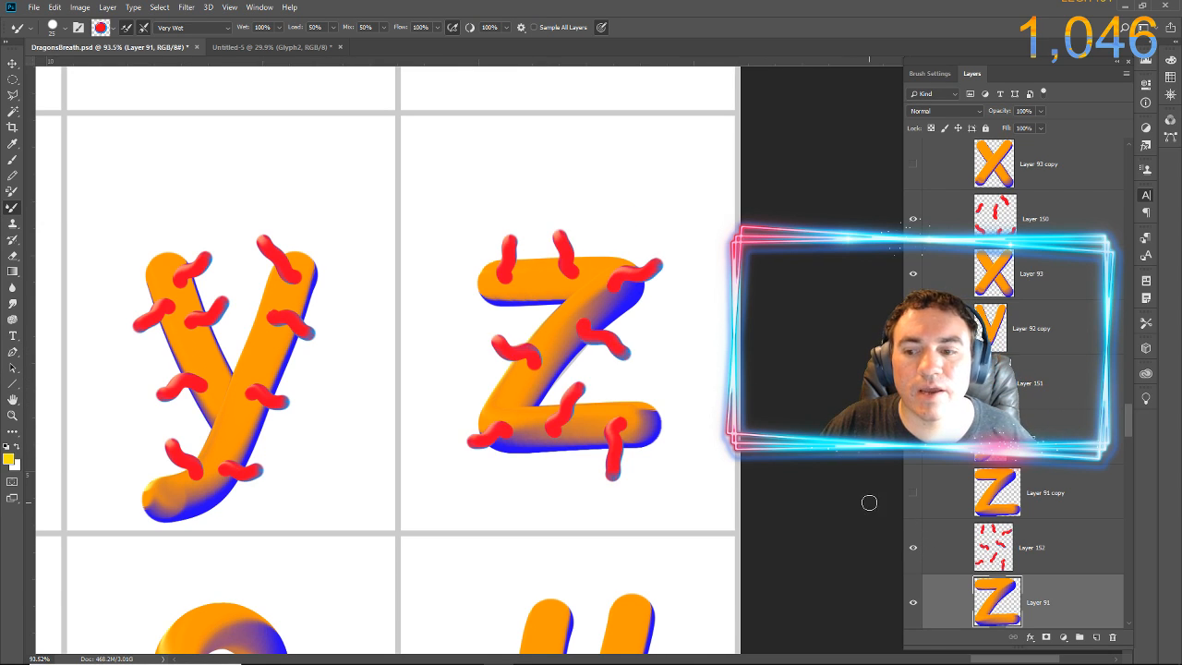
click(955, 547)
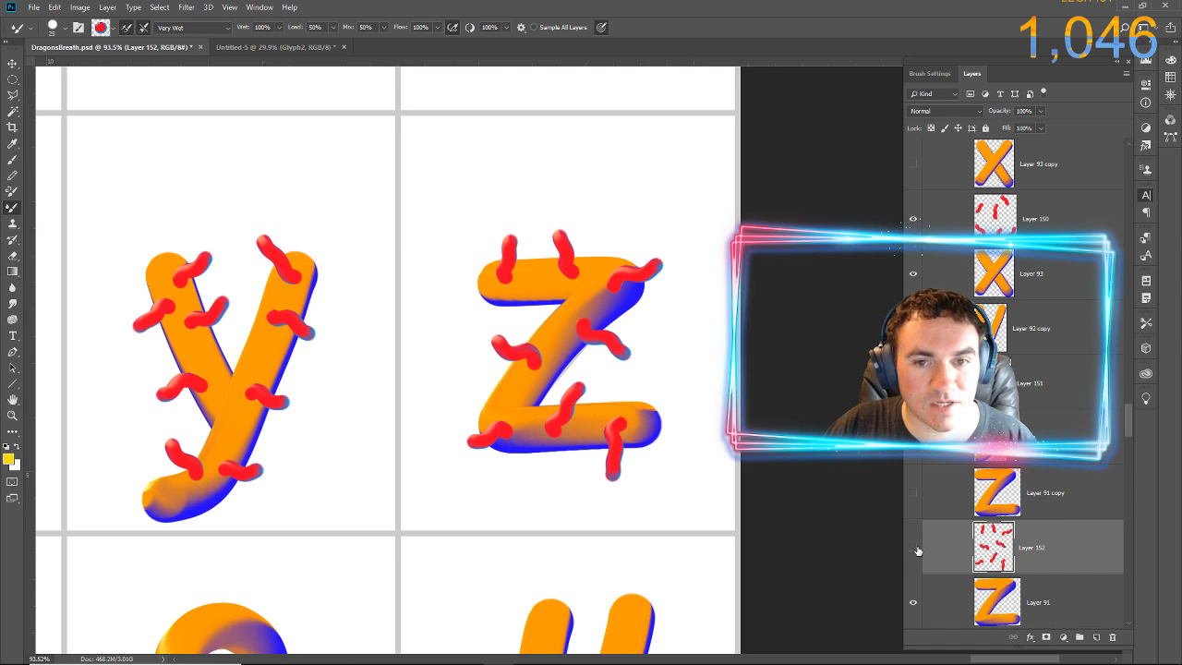
click(914, 549)
click(914, 549)
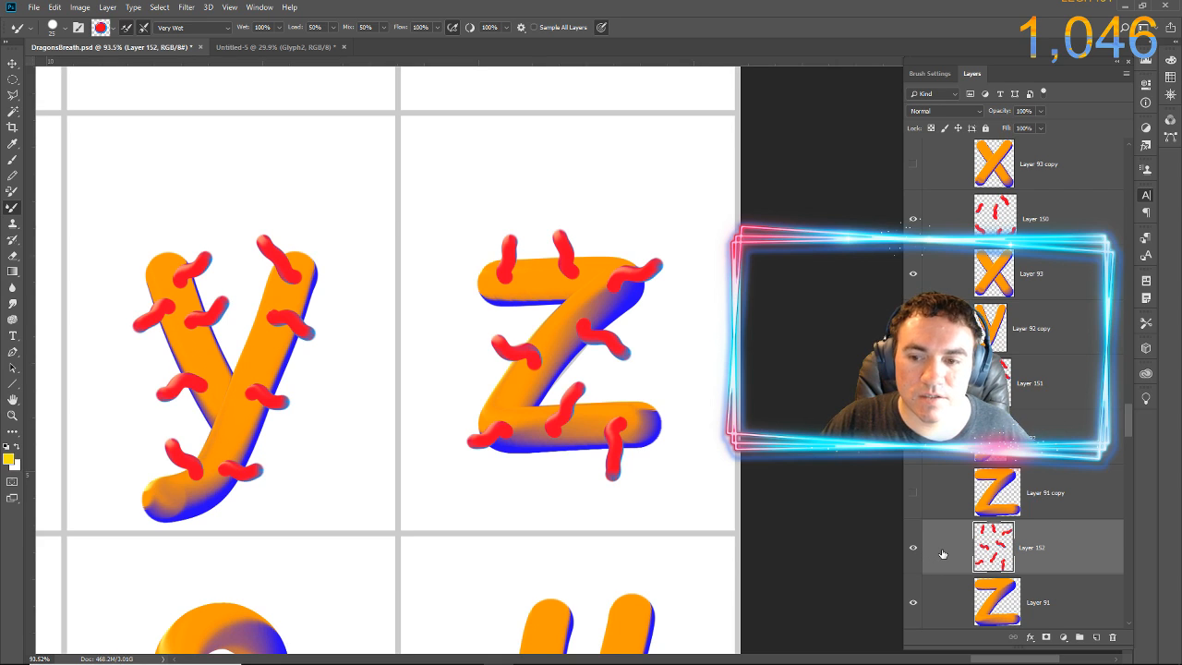
key(ctrl+e)
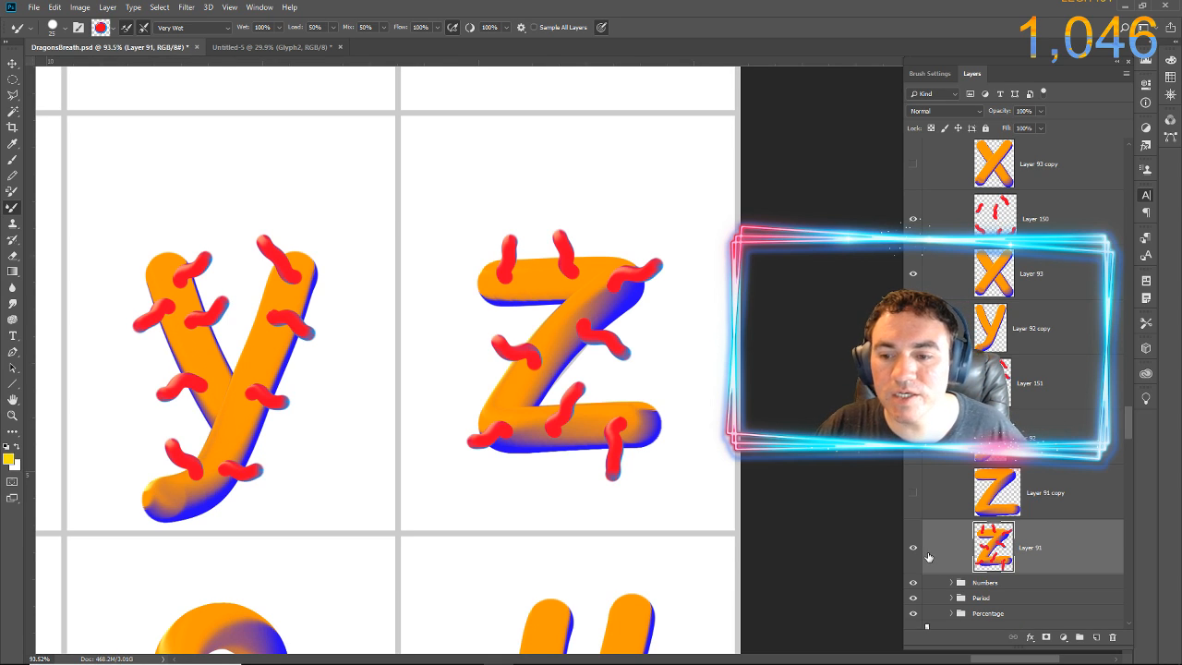
Toggle the visibility of Layer 91 to check that the lowercase z and its tentacles are one layer
click(914, 551)
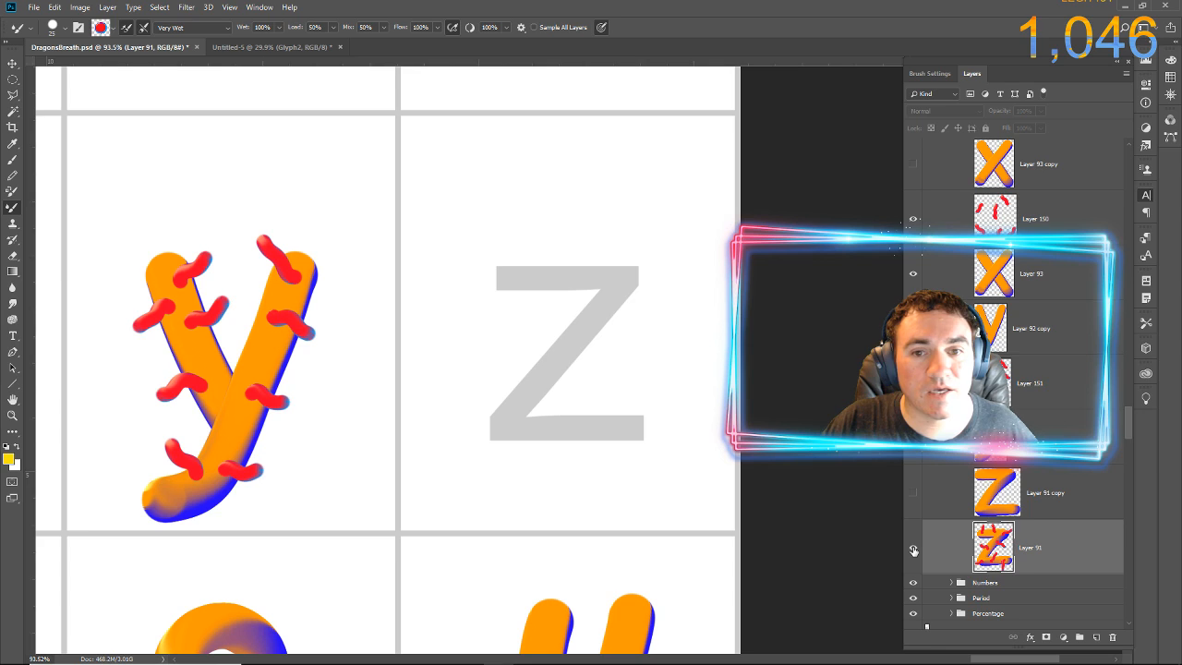
click(914, 552)
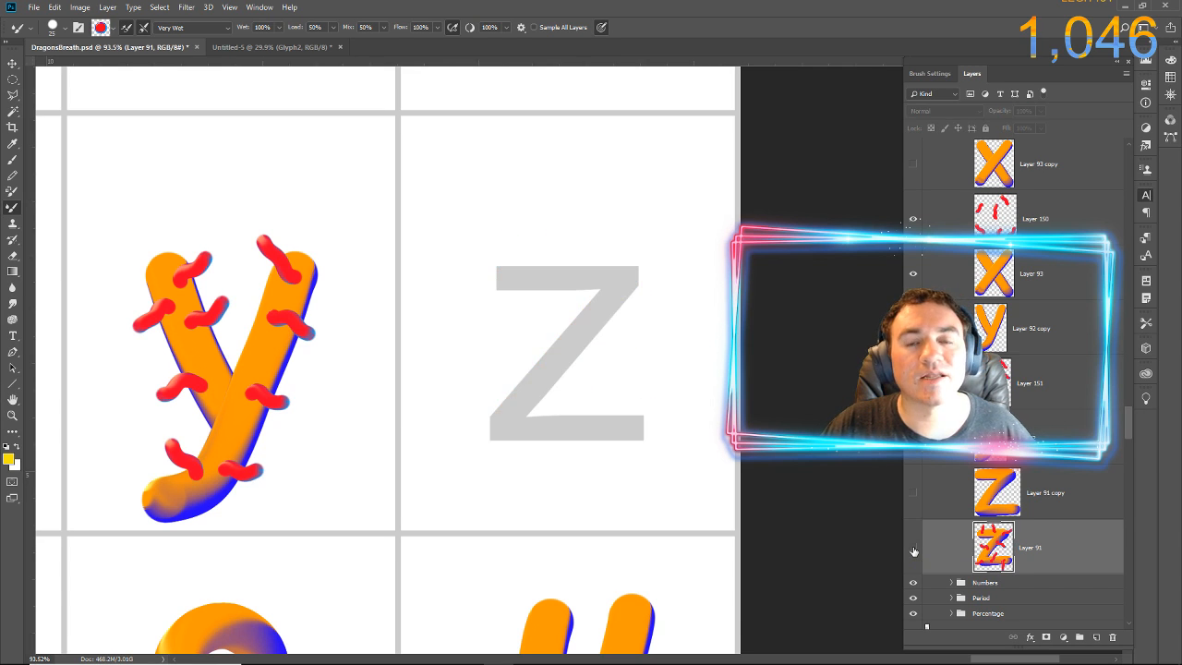
click(915, 551)
click(915, 552)
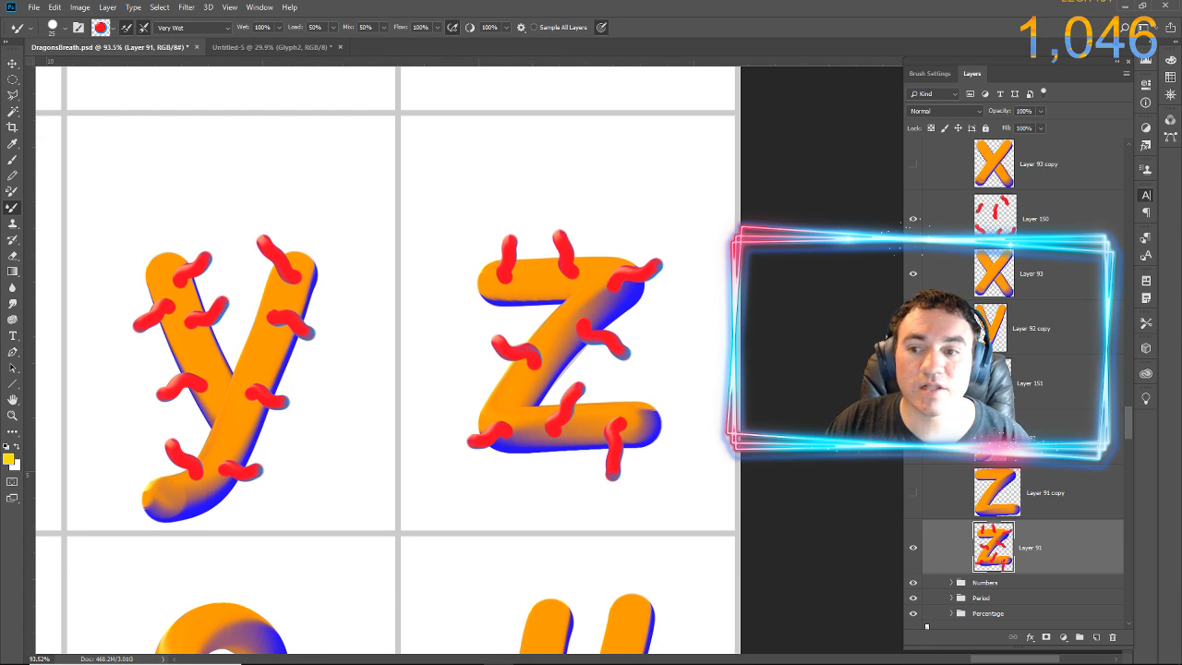
Merge the tentacles of Layer 127 down into the lowercase a on Layer 116 in the LowerCase group
scroll(1038, 432, up, 5)
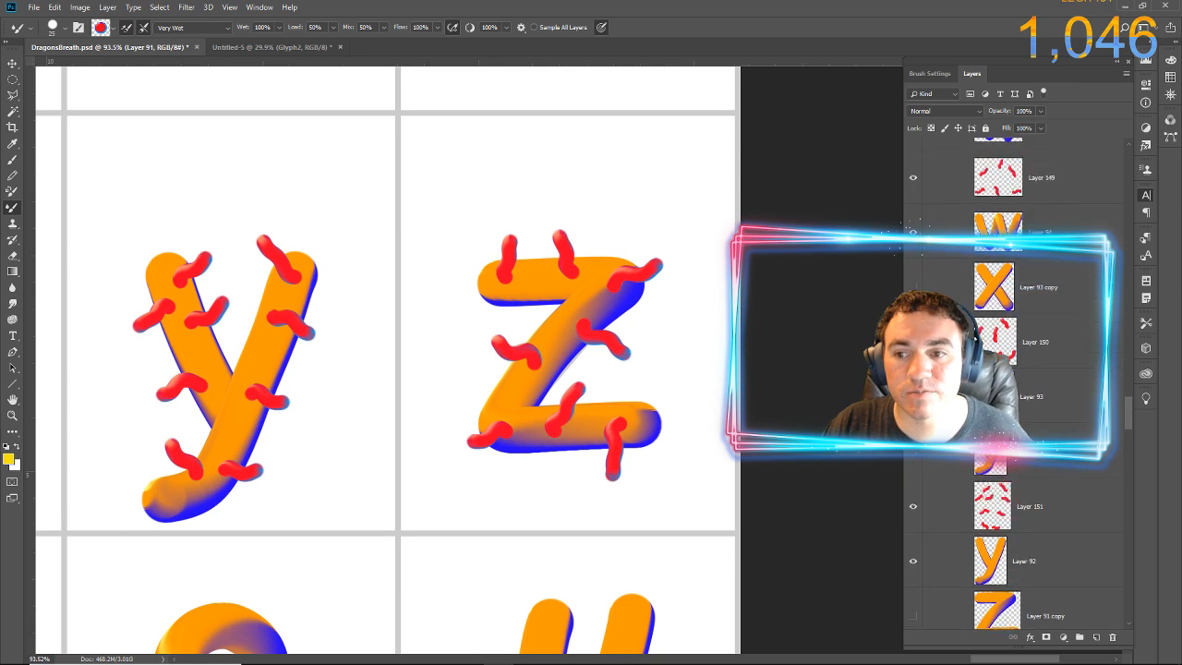
scroll(1039, 432, up, 10)
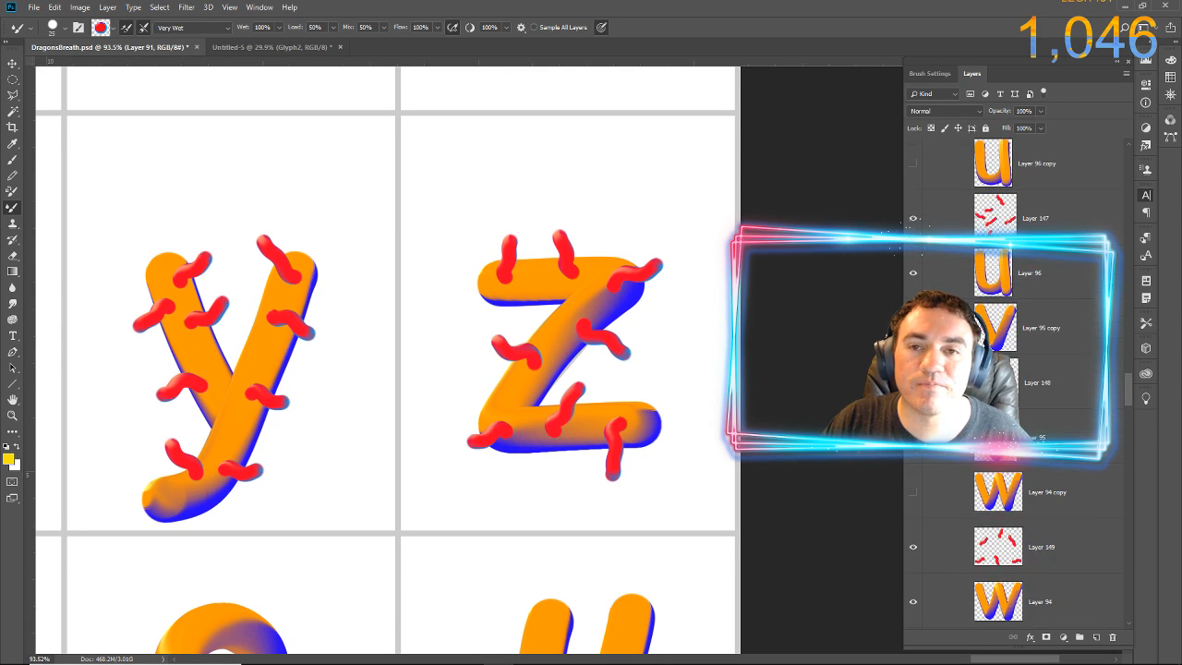
scroll(1038, 432, up, 10)
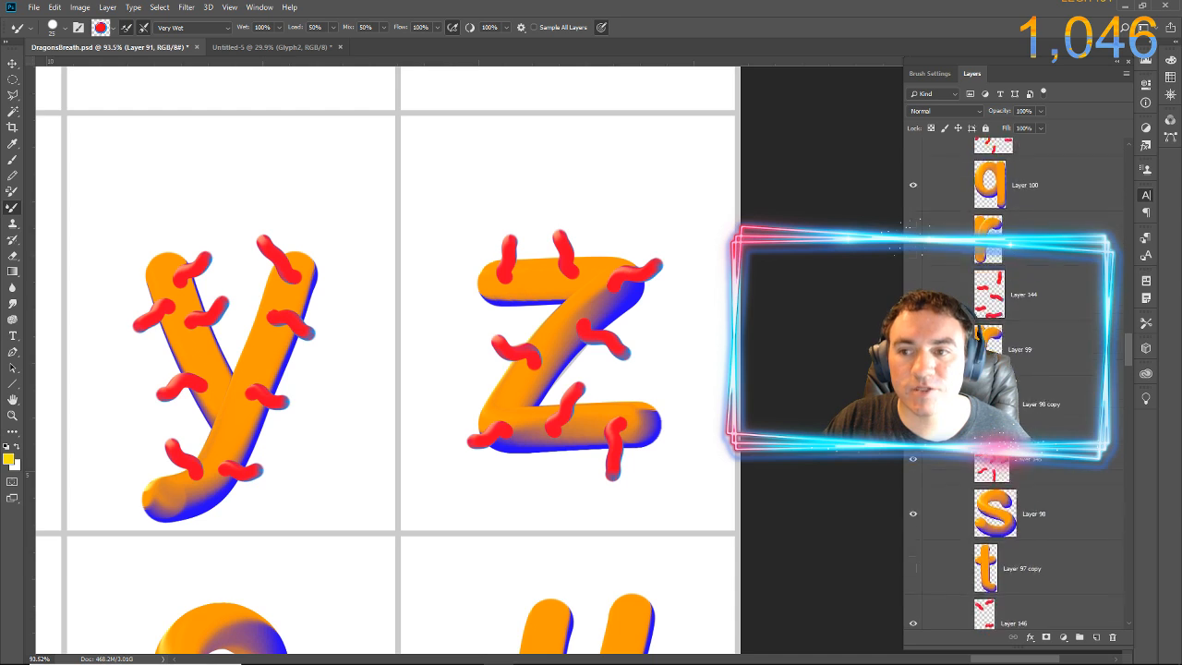
scroll(1038, 432, up, 8)
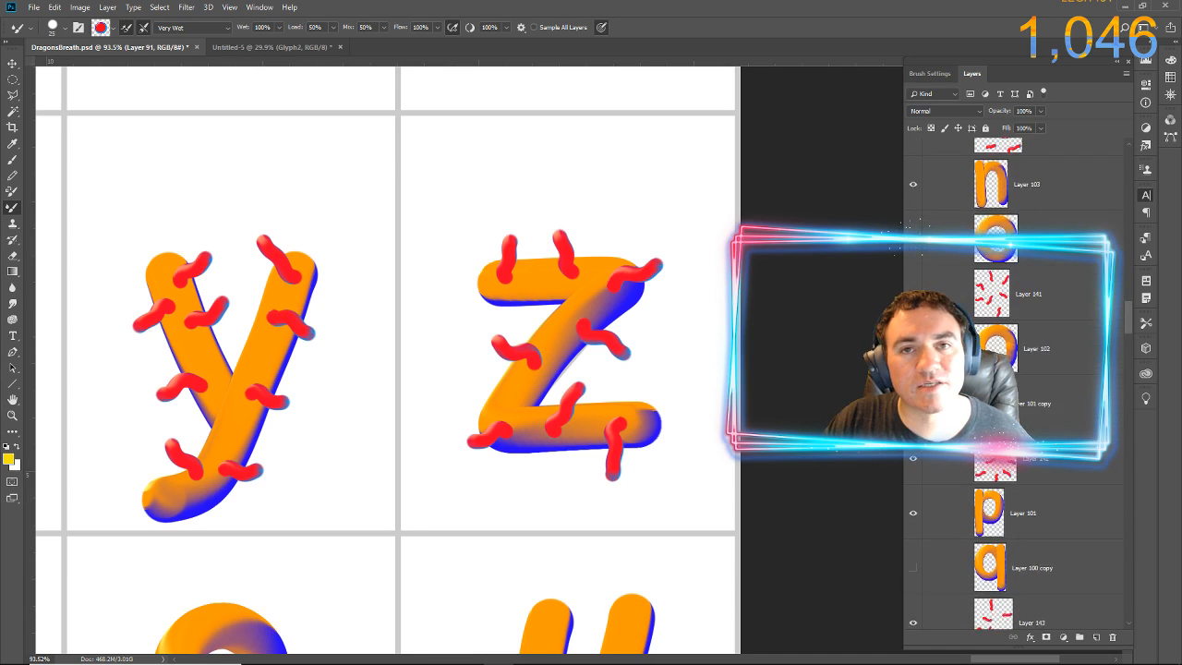
scroll(1038, 432, up, 8)
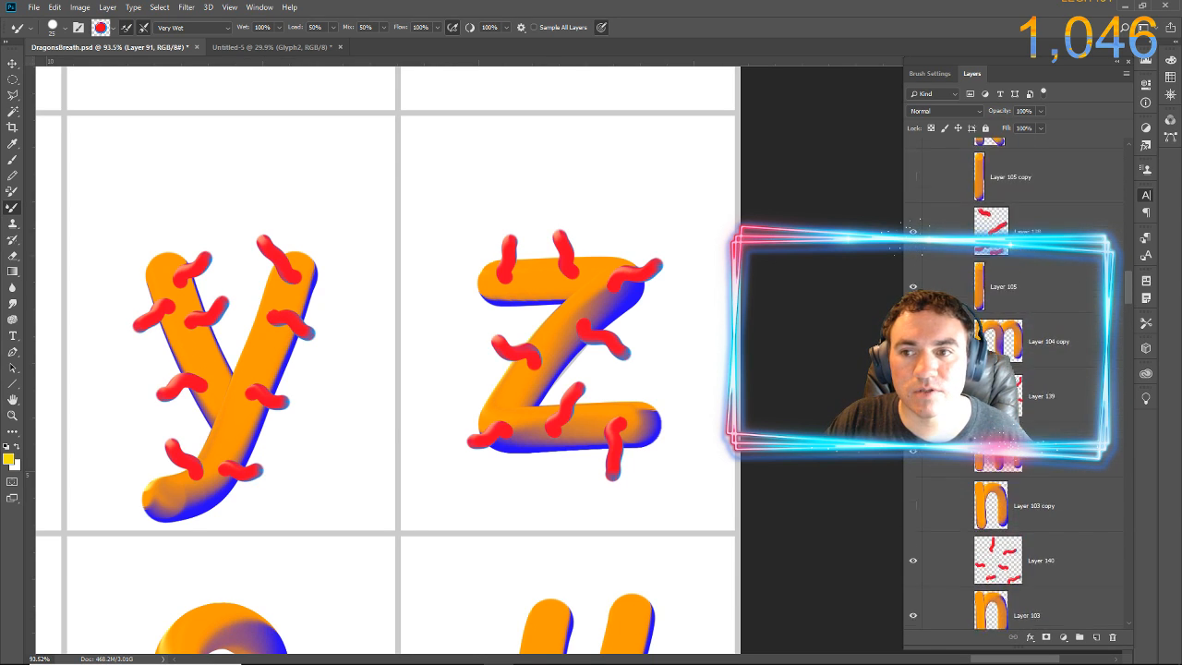
scroll(1067, 424, up, 6)
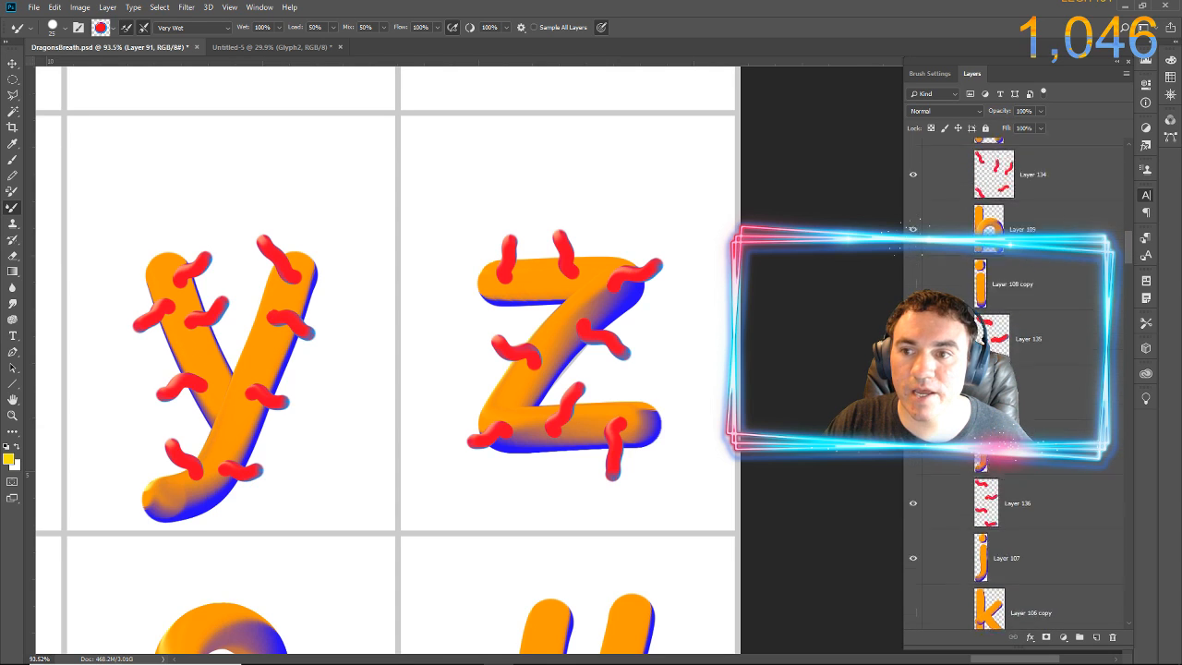
scroll(1067, 423, up, 8)
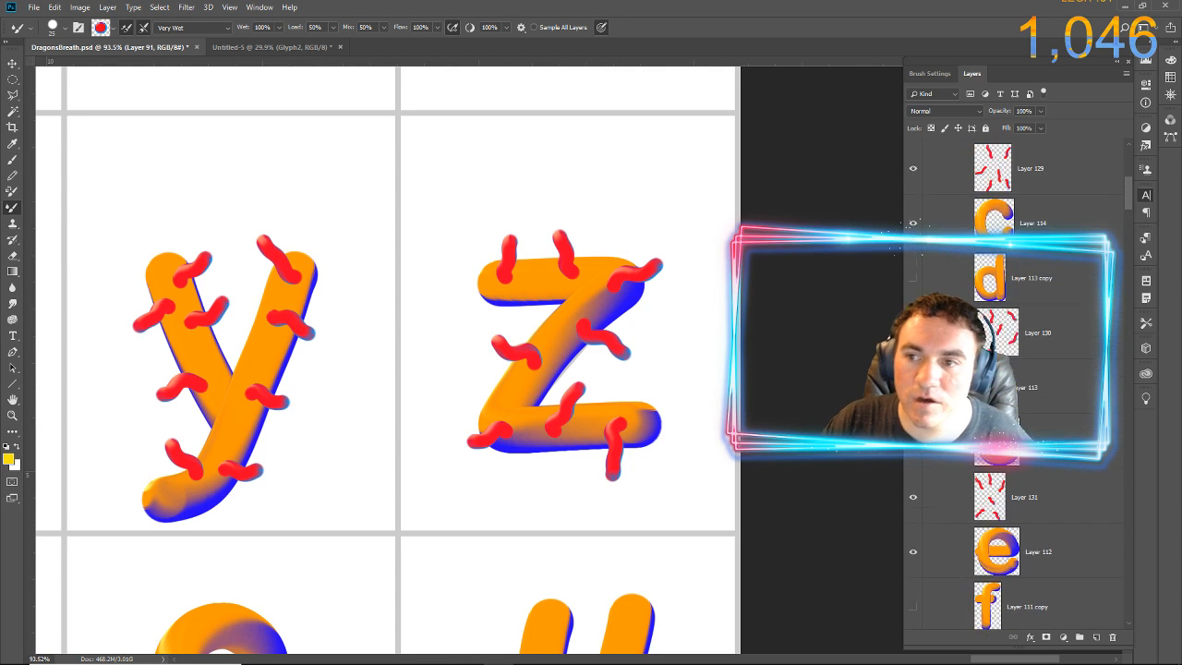
scroll(1038, 388, up, 3)
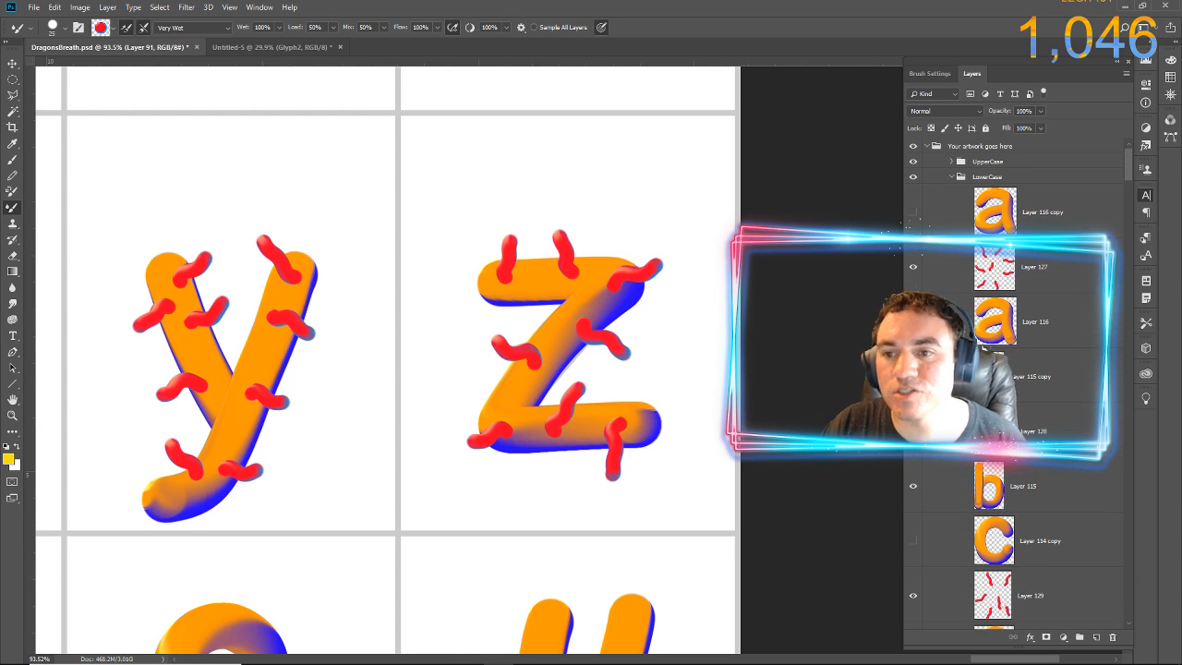
click(1035, 268)
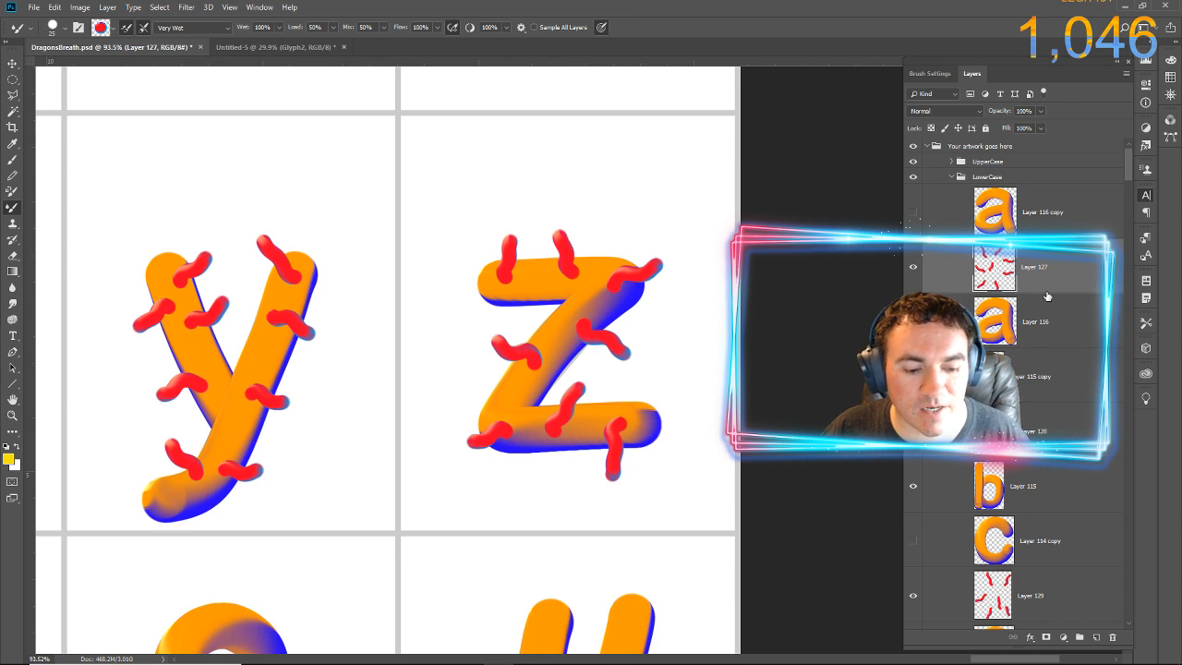
key(ctrl+e)
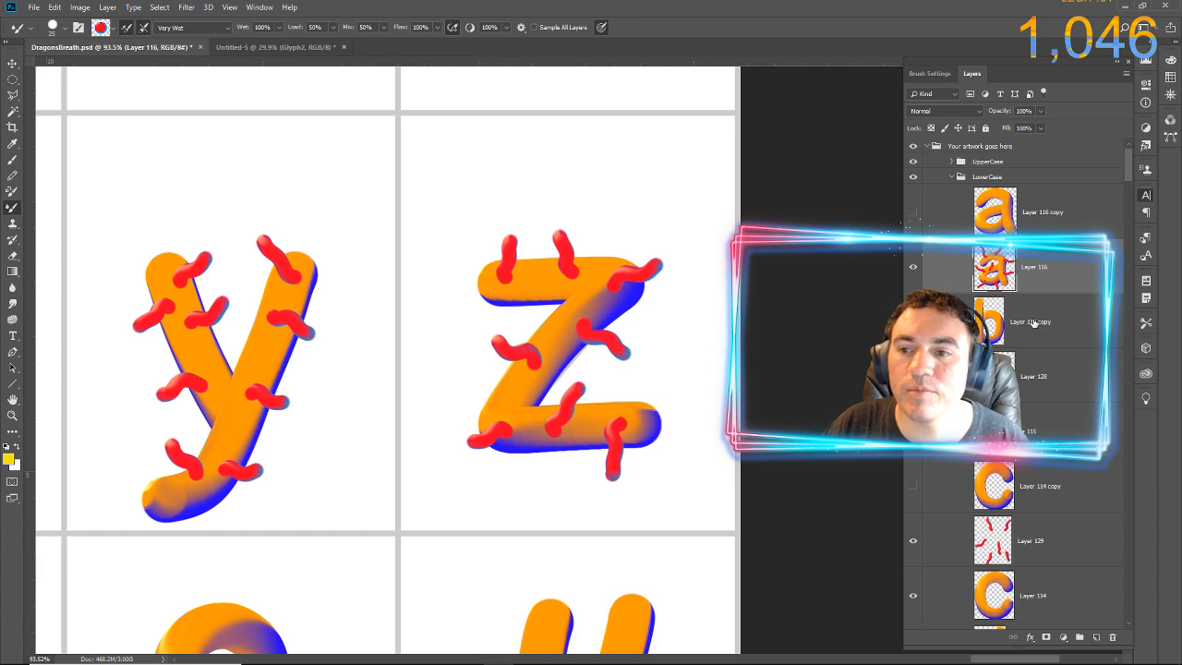
Merge tentacle Layer 128 down into the b on Layer 115, and Layer 129 into the c on Layer 114
click(1034, 375)
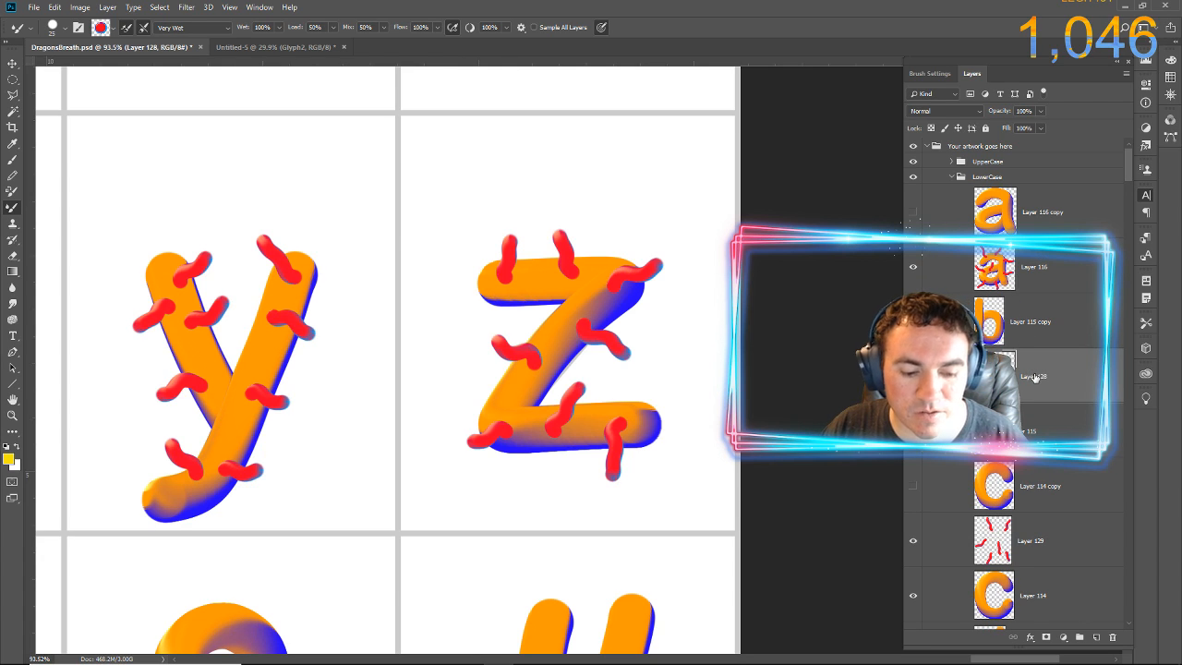
key(ctrl+e)
click(1025, 486)
key(ctrl+e)
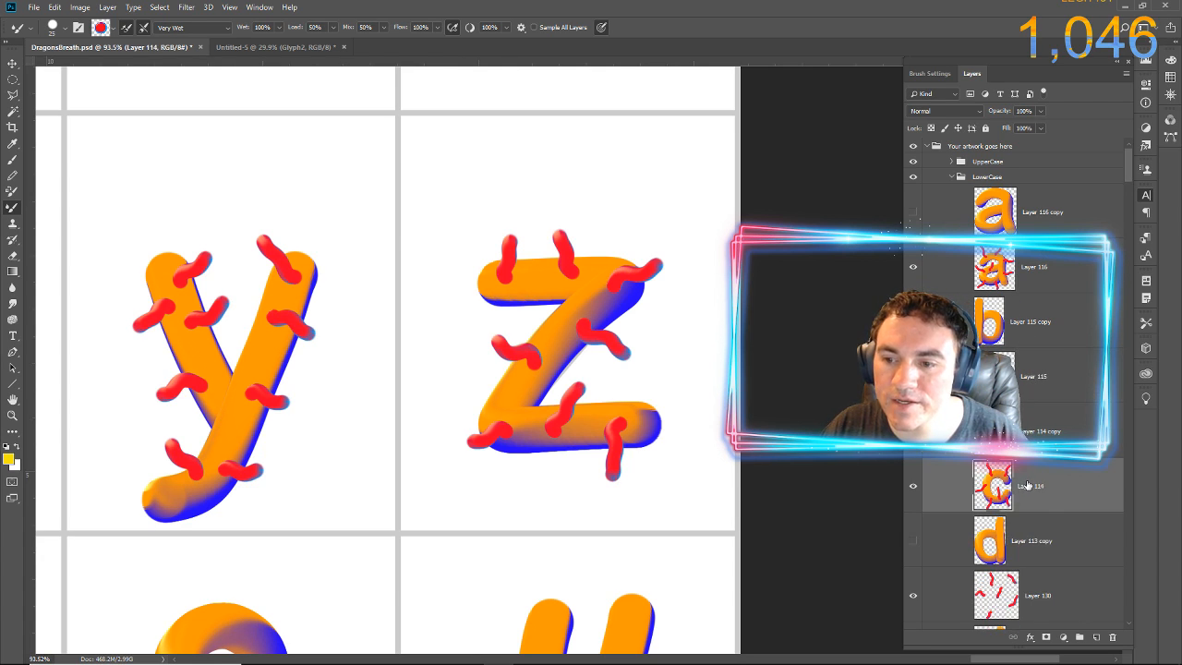
Merge tentacle Layer 130 down into the d on Layer 113, and Layer 131 into the e on Layer 112
scroll(1030, 484, down, 2)
scroll(1030, 484, down, 3)
click(1053, 362)
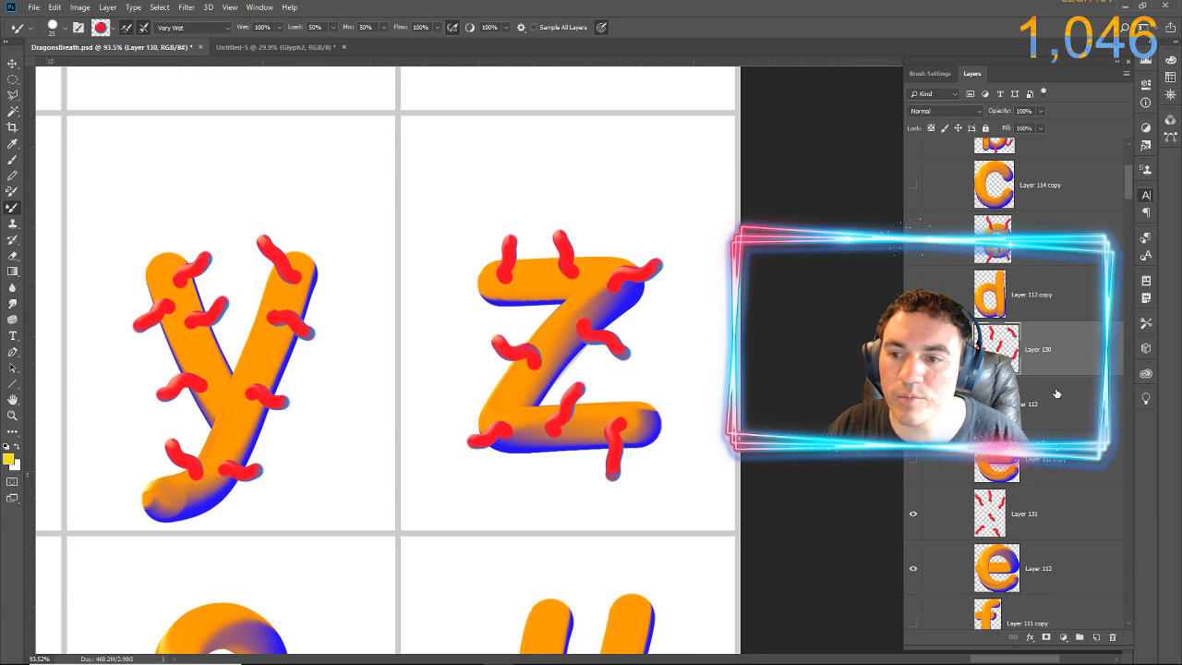
key(ctrl+e)
click(1026, 466)
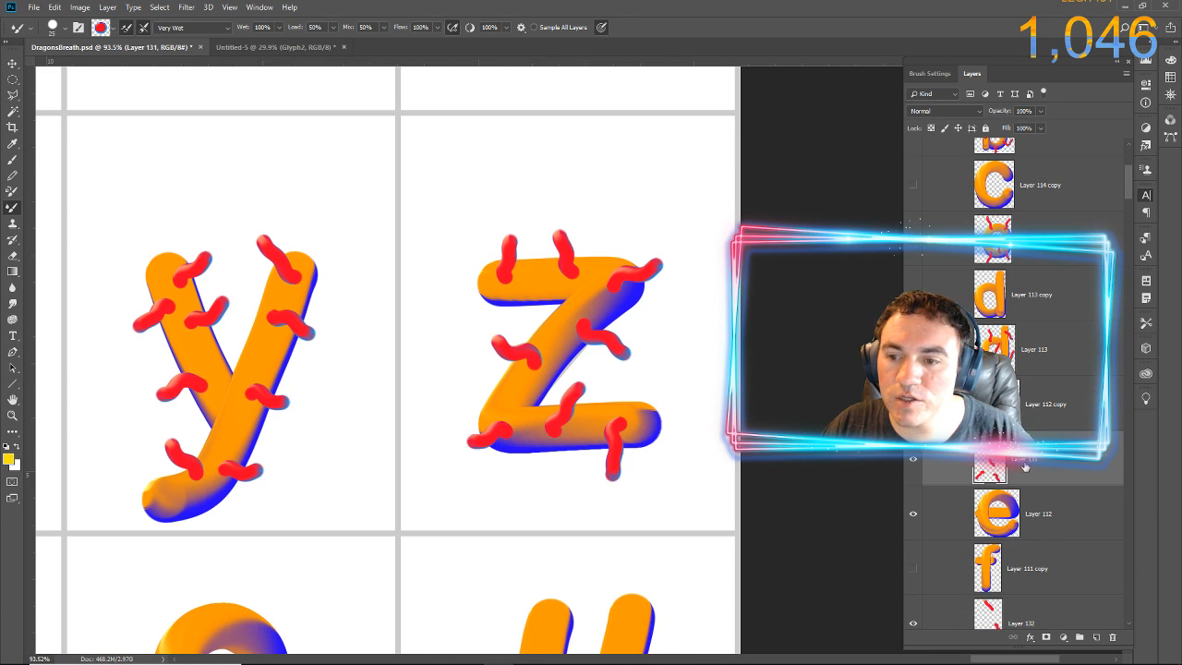
key(ctrl+e)
Merge tentacle Layer 132 down into the f on Layer 111, and Layer 133 into the g on Layer 110
scroll(1023, 466, down, 2)
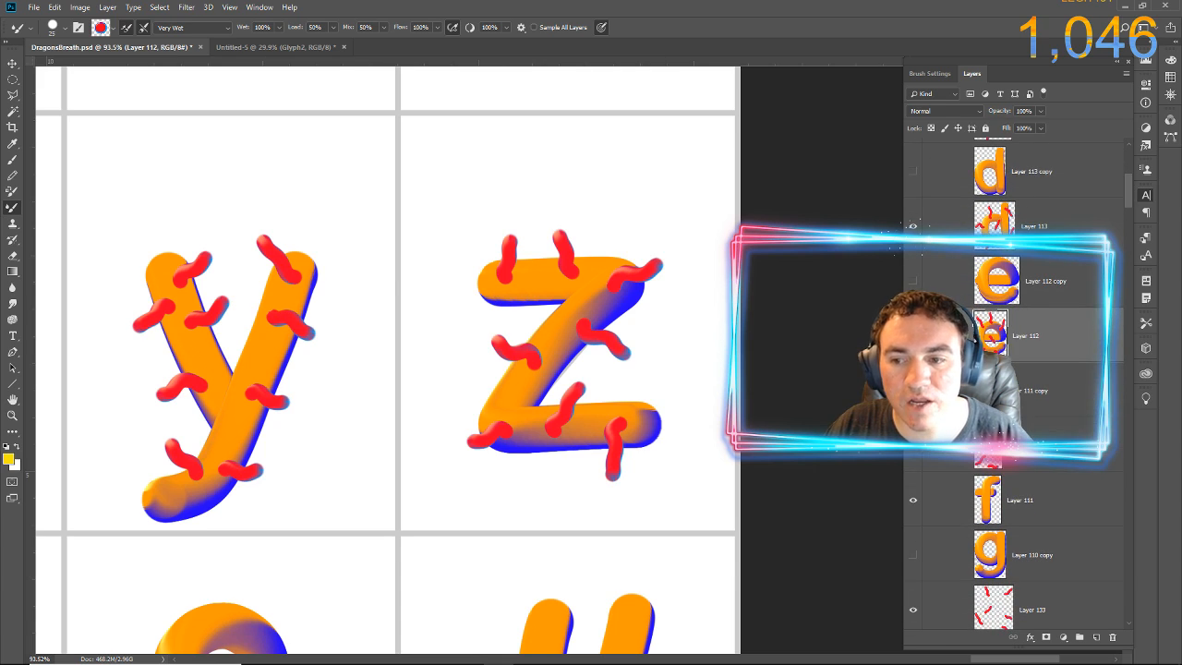
click(1025, 500)
key(ctrl+e)
scroll(1023, 466, down, 2)
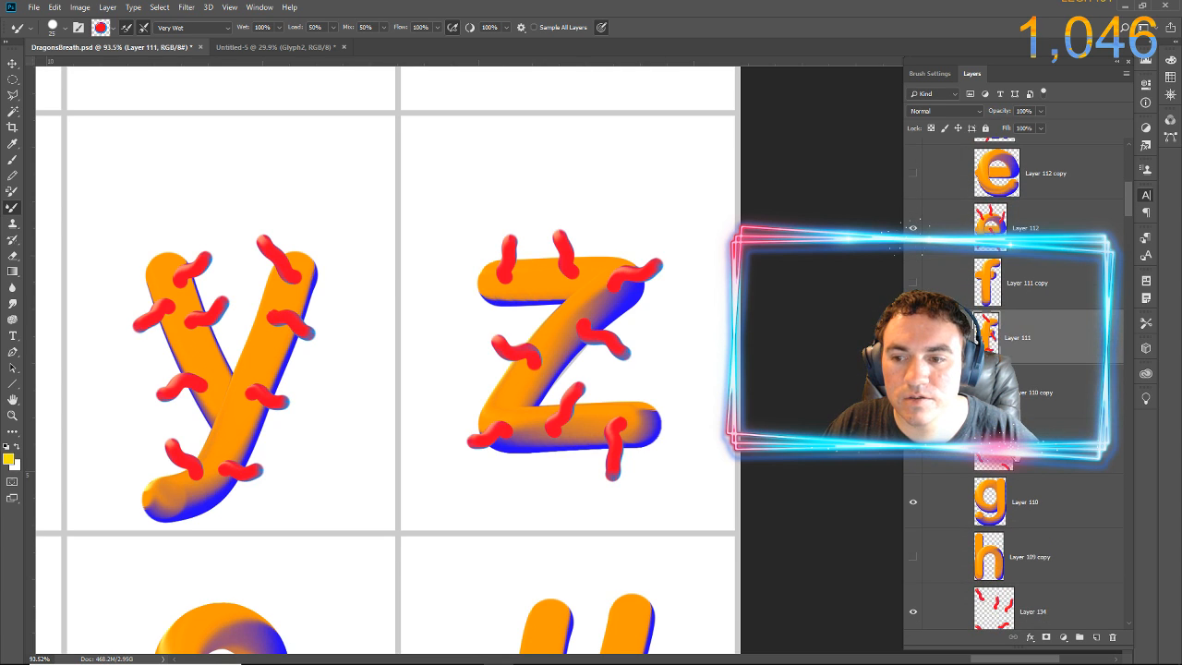
click(1025, 446)
key(ctrl+e)
Merge tentacle Layer 134 down into the h on Layer 109, and Layer 135 into the i on Layer 108
scroll(1023, 466, down, 2)
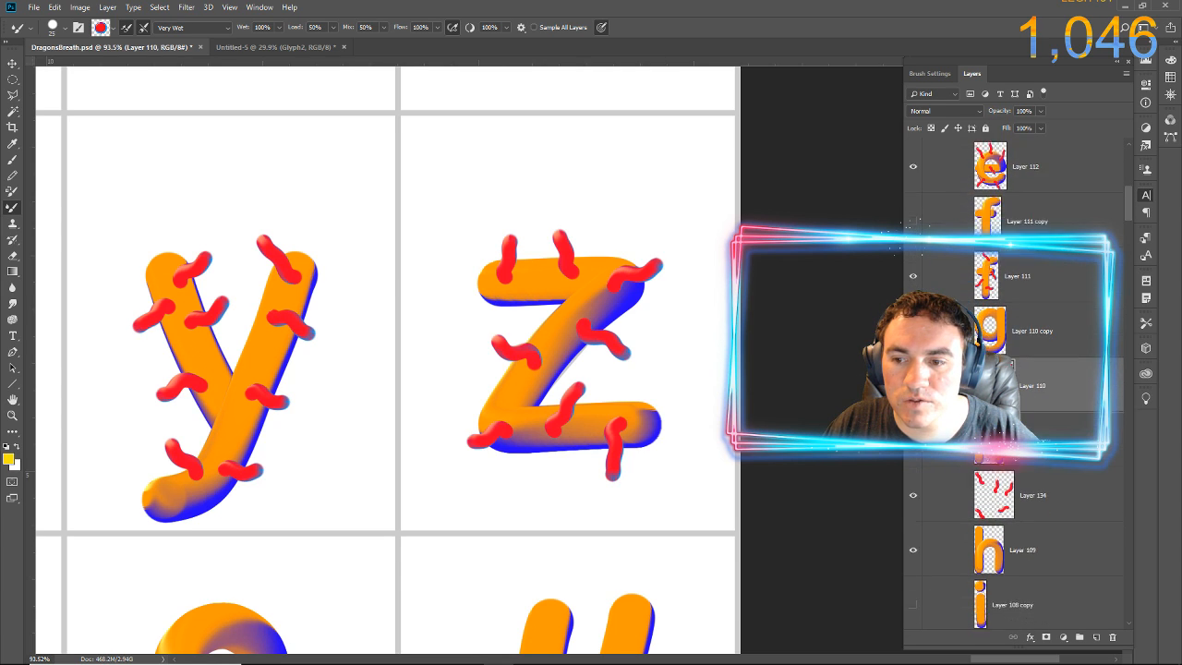
click(1023, 479)
key(ctrl+e)
scroll(1022, 479, down, 3)
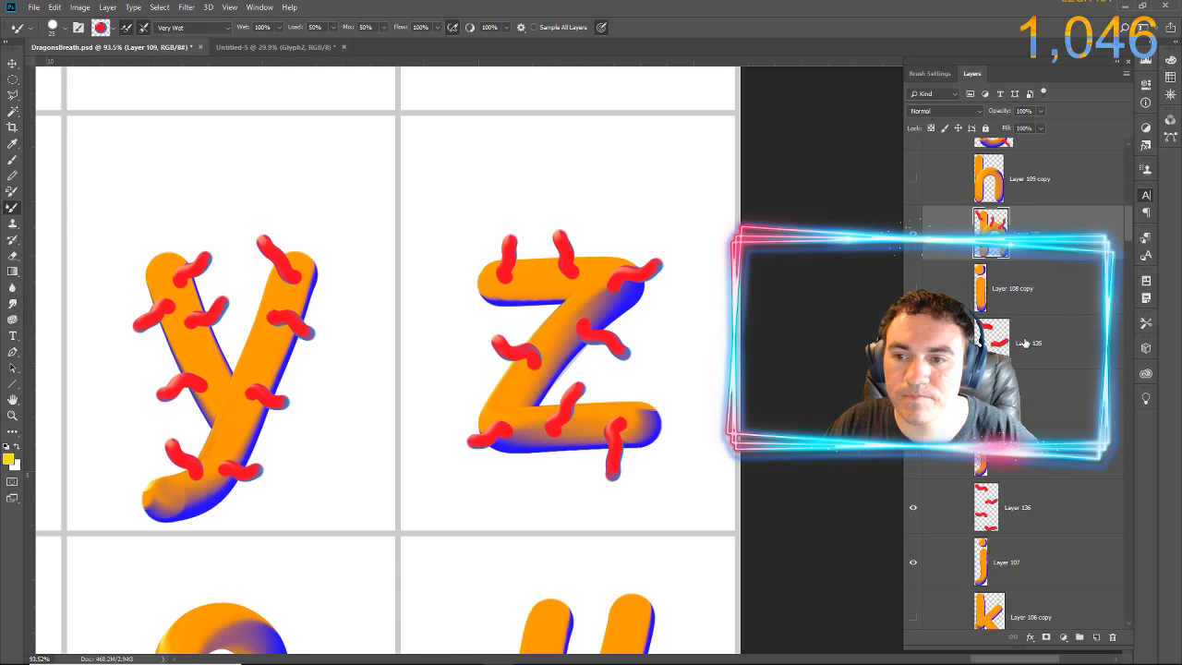
click(1024, 343)
key(ctrl+e)
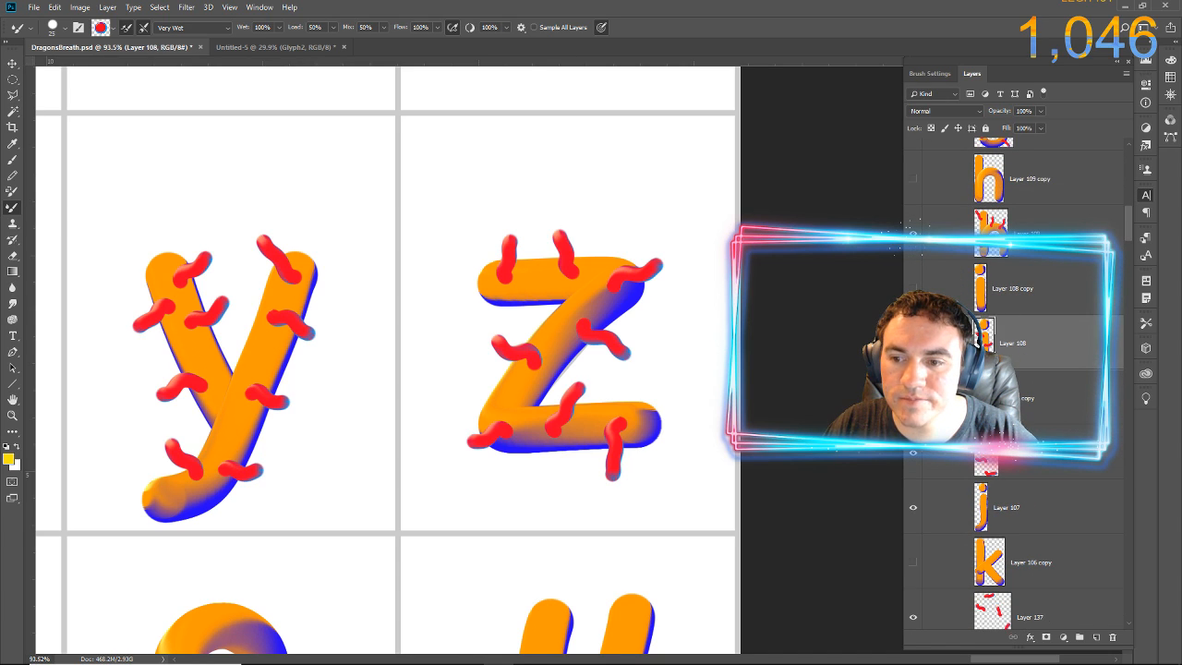
Merge tentacle Layer 136 down into the j on Layer 107, and Layer 137 into the k on Layer 106
click(1023, 453)
key(ctrl+e)
scroll(1024, 388, down, 3)
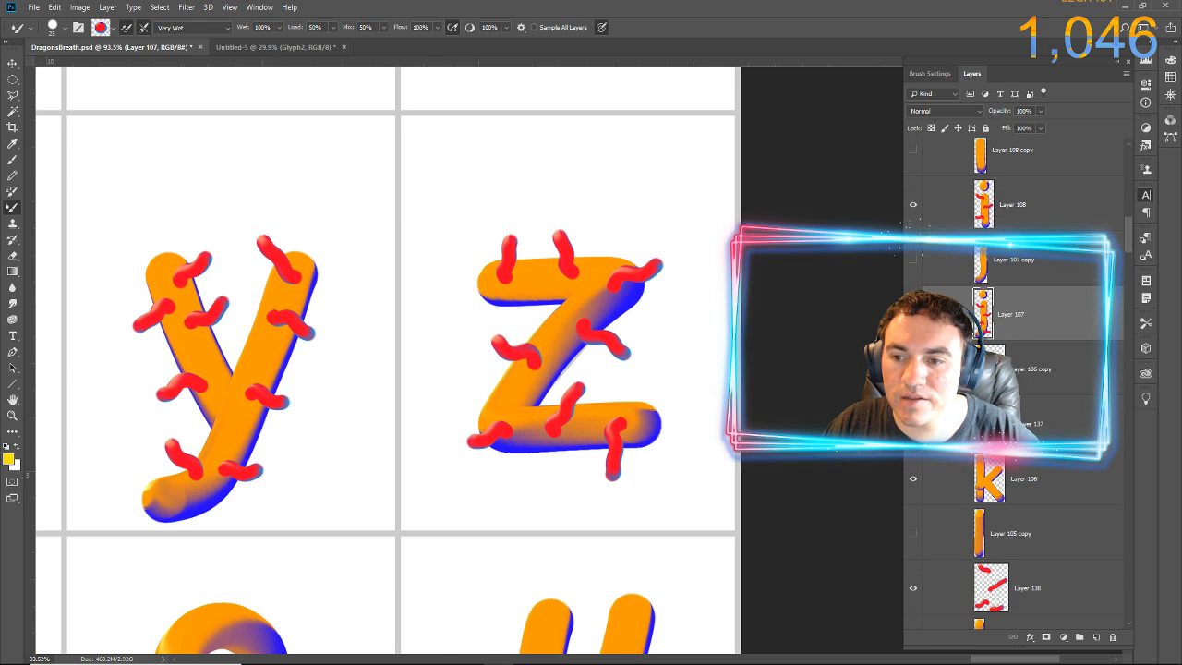
click(1024, 424)
key(ctrl+e)
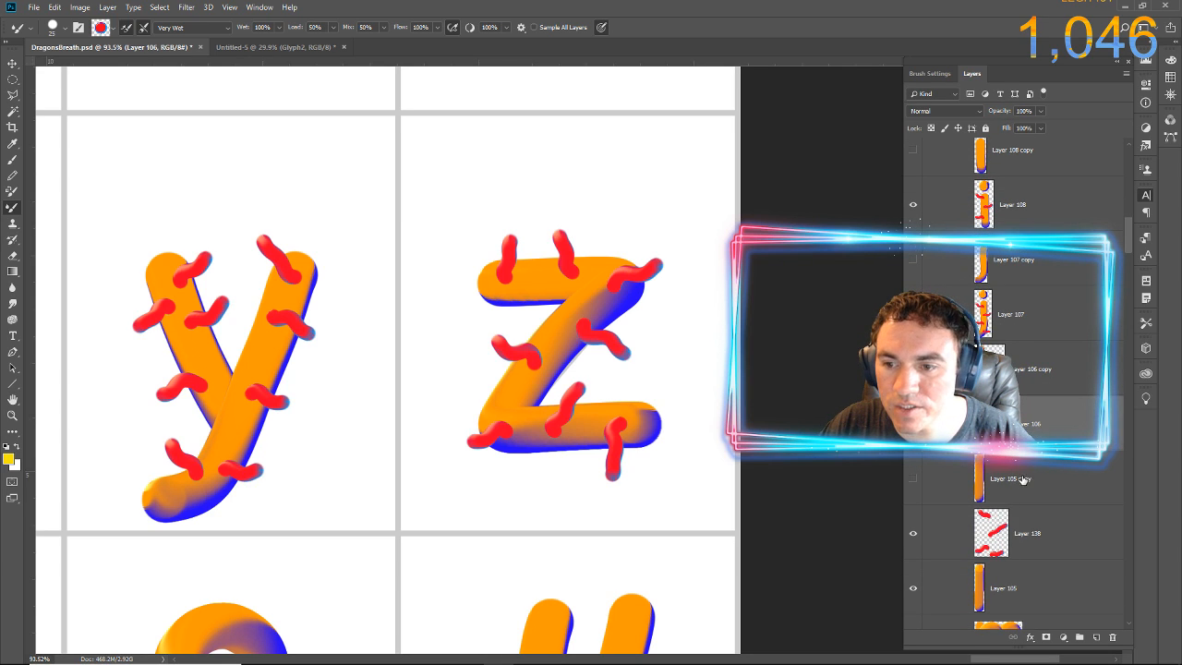
Merge tentacle Layer 138 down into the l on Layer 105, and Layer 139 into the m on Layer 104
click(1024, 524)
key(ctrl+e)
scroll(1030, 508, down, 2)
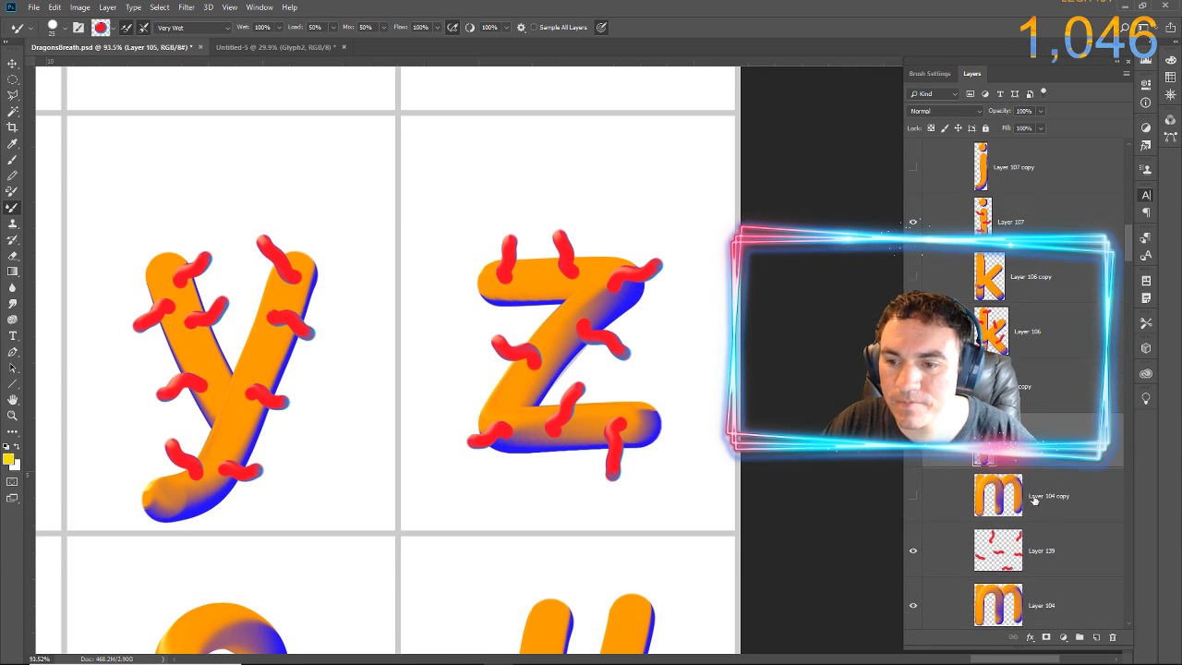
scroll(1035, 499, down, 1)
click(1034, 499)
key(ctrl+e)
Merge tentacle Layer 140 down into the n on Layer 103, and Layer 141 into the o on Layer 102
scroll(1035, 499, down, 2)
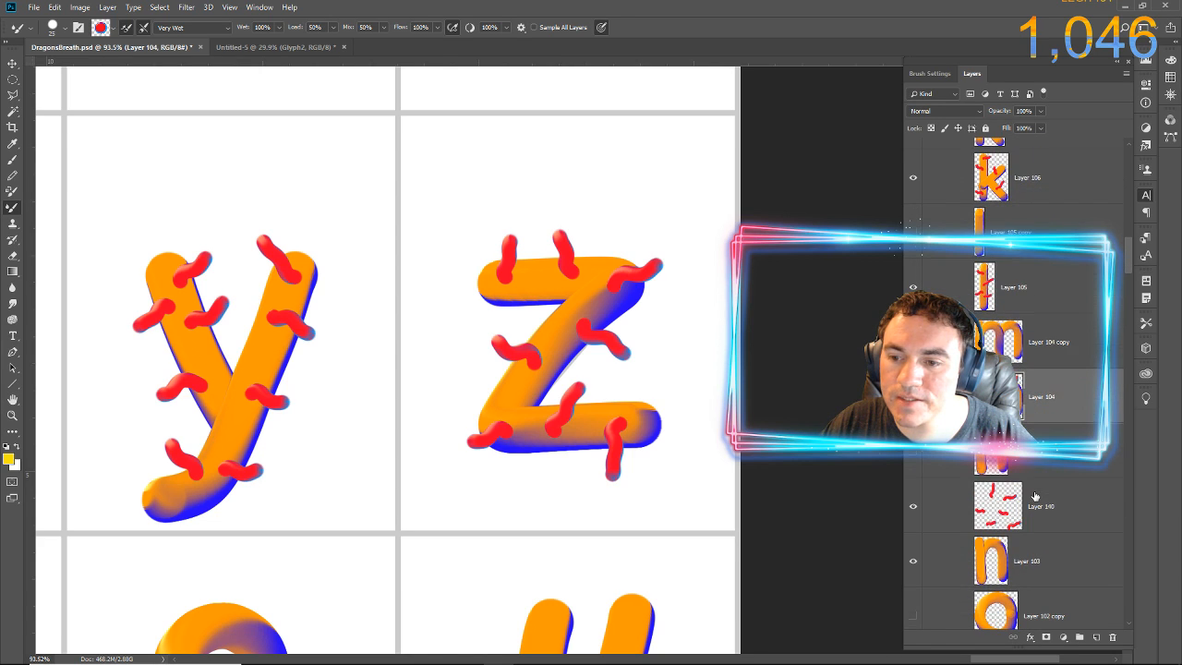
click(1034, 499)
key(ctrl+e)
scroll(1039, 489, down, 3)
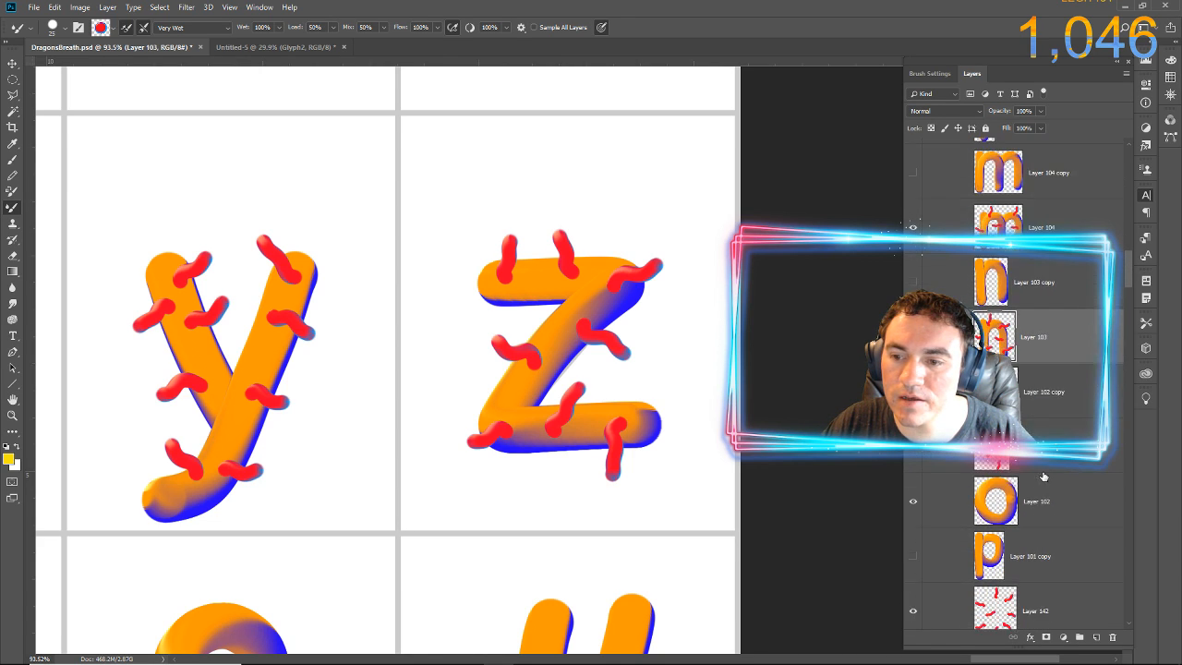
click(1044, 471)
key(ctrl+e)
Merge tentacle Layer 142 down into the p on Layer 101, and Layer 143 into the q on Layer 100
scroll(1044, 471, down, 1)
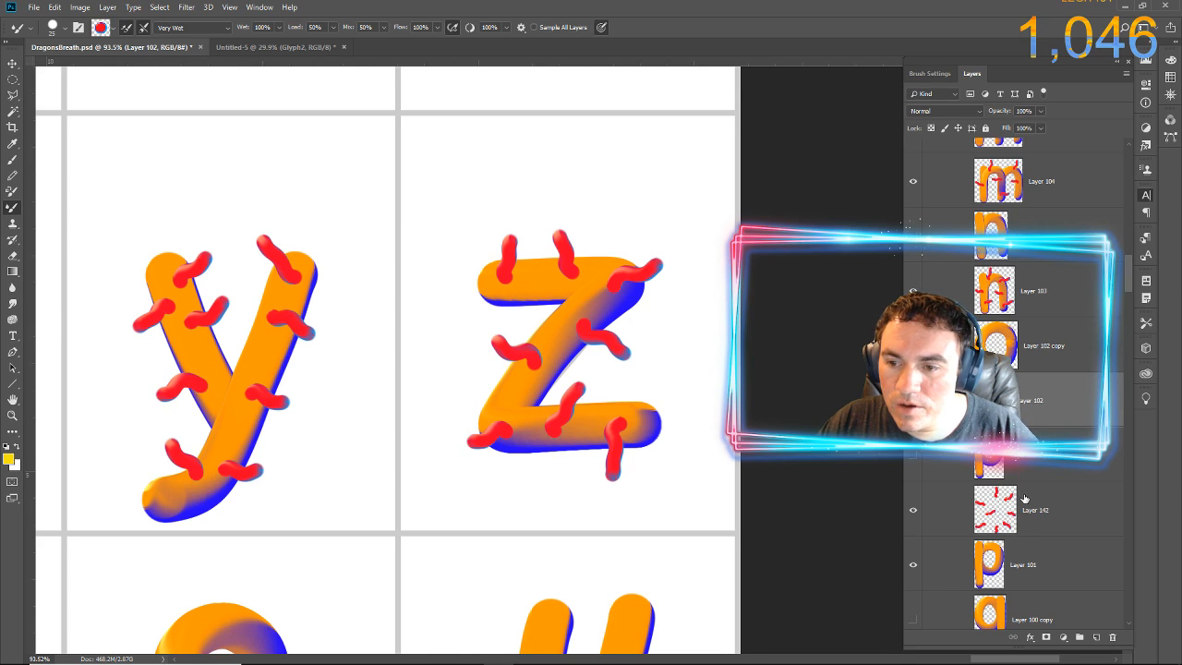
click(1024, 499)
key(ctrl+e)
scroll(1023, 499, down, 3)
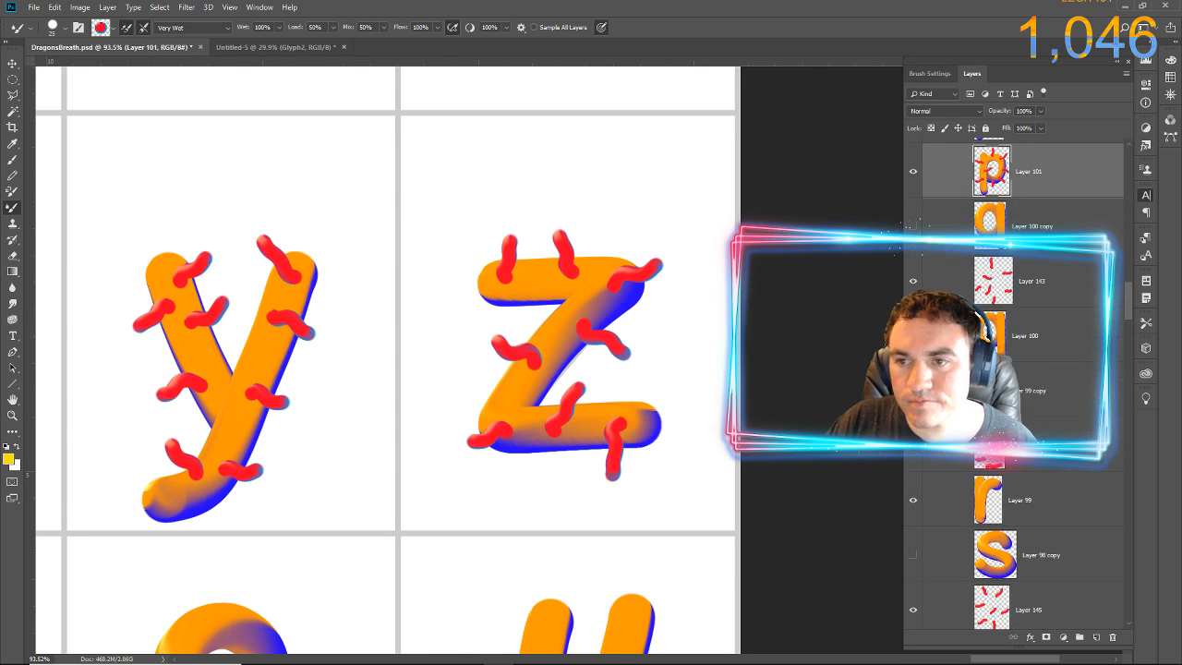
click(1039, 282)
key(ctrl+e)
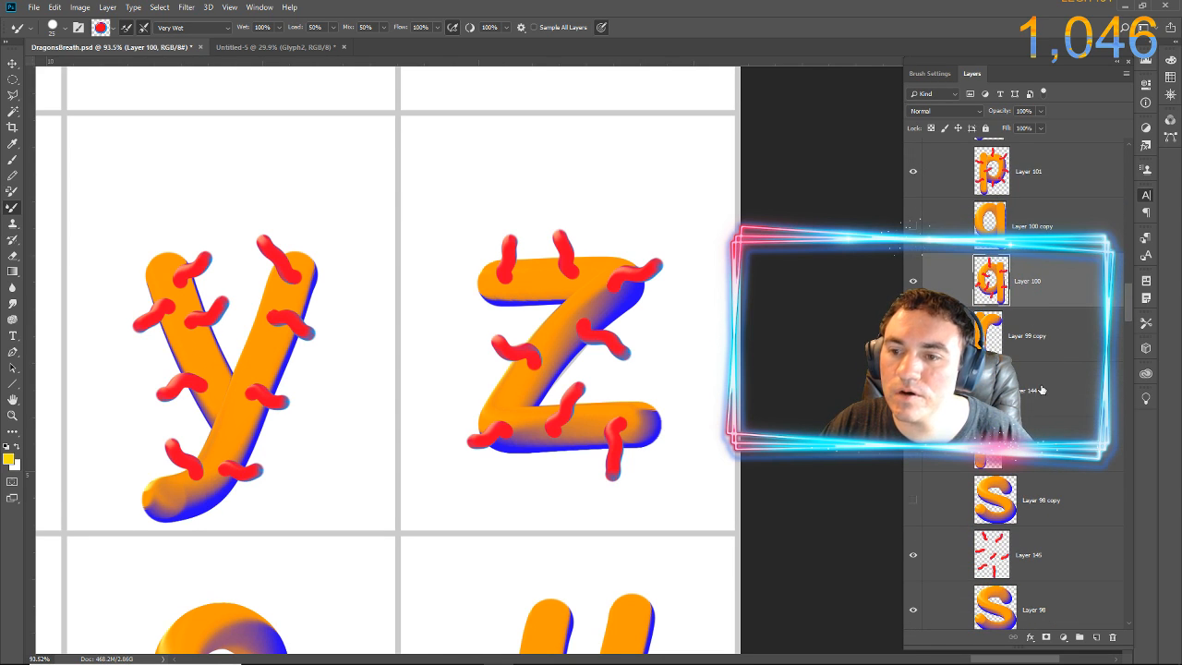
Merge tentacle Layer 144 down into the r on Layer 99, and Layer 145 into the s on Layer 98
click(1041, 389)
key(ctrl+e)
click(1051, 490)
key(ctrl+e)
Merge tentacle Layer 146 down into the t on Layer 97, and Layer 147 into the u on Layer 96
scroll(1052, 489, down, 2)
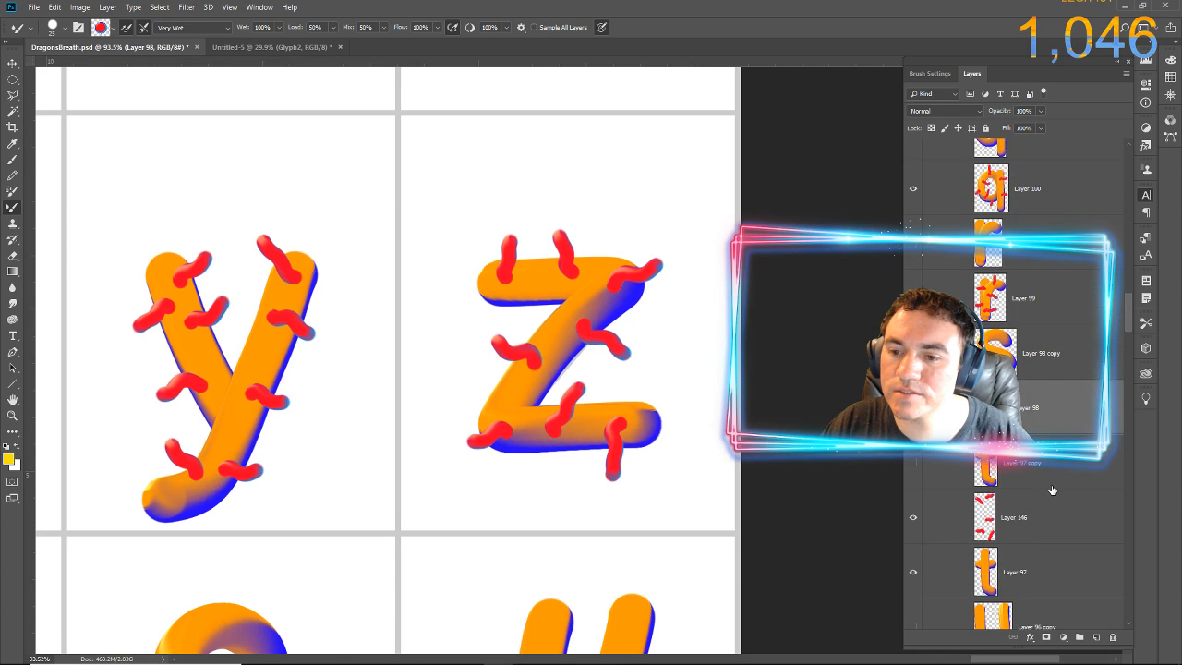
scroll(1052, 490, down, 3)
click(1042, 351)
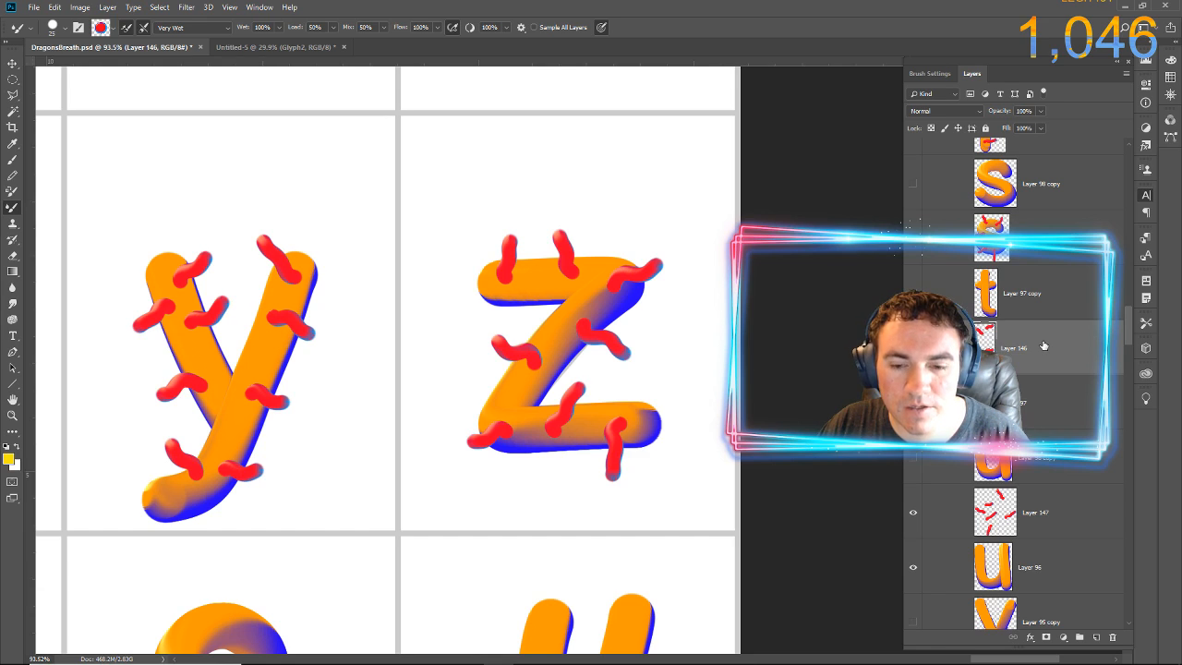
key(ctrl+e)
scroll(1044, 346, down, 1)
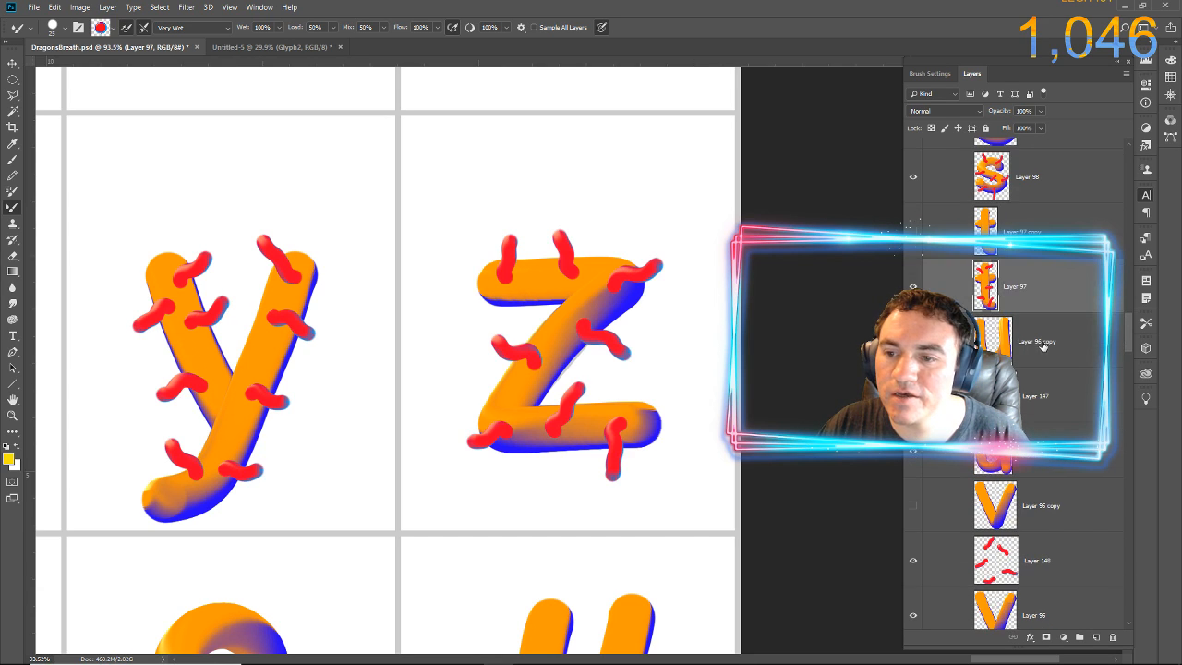
click(1033, 388)
key(ctrl+e)
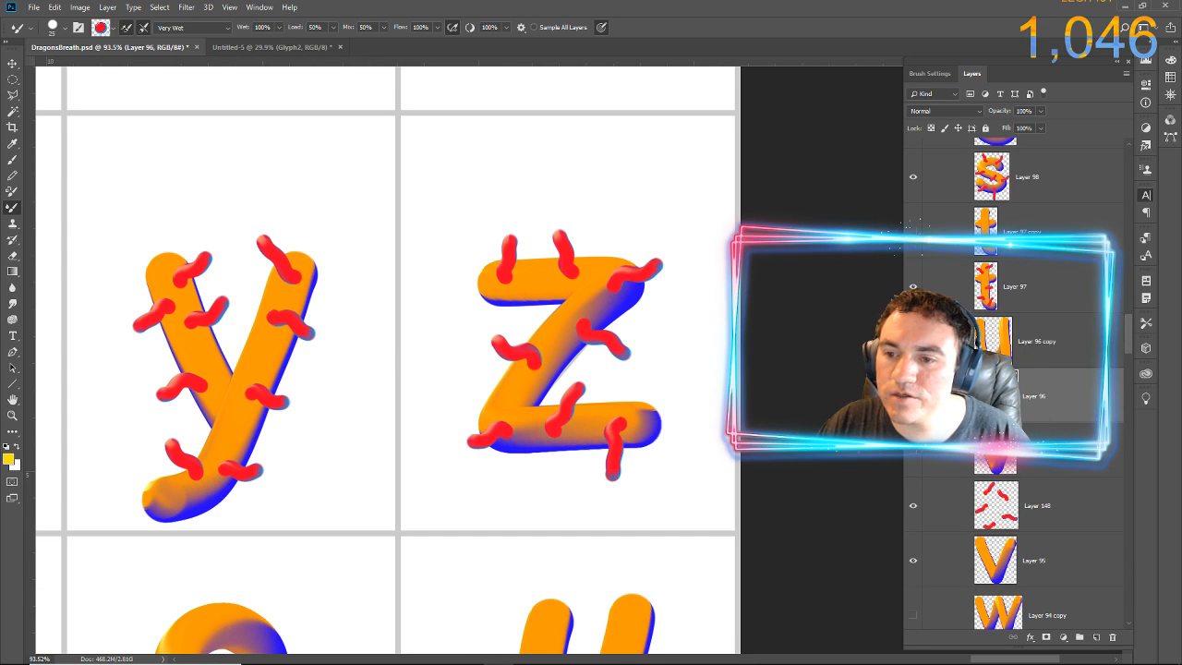
Merge the tentacles of Layer 148 down into the lowercase v on Layer 95
click(1056, 506)
key(ctrl+e)
scroll(1053, 508, down, 2)
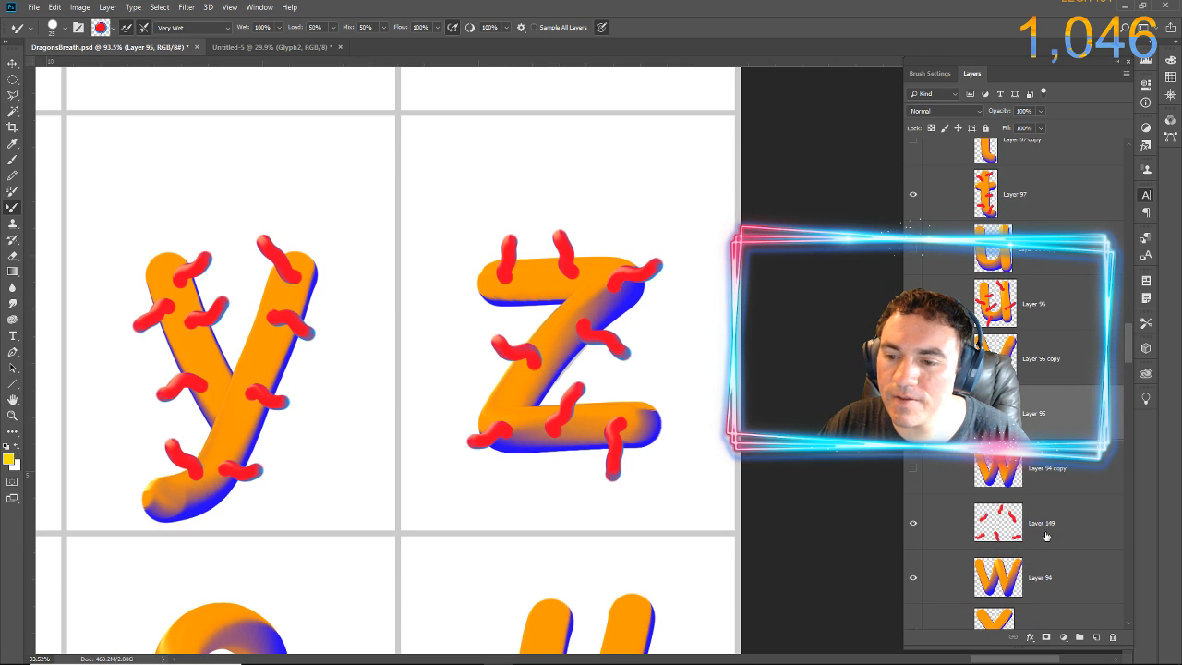
Merge tentacle Layer 149 down into the w on Layer 94, and the next tentacle layer into the x on Layer 93
click(1047, 533)
key(ctrl+e)
scroll(1044, 517, down, 2)
click(1033, 481)
key(ctrl+e)
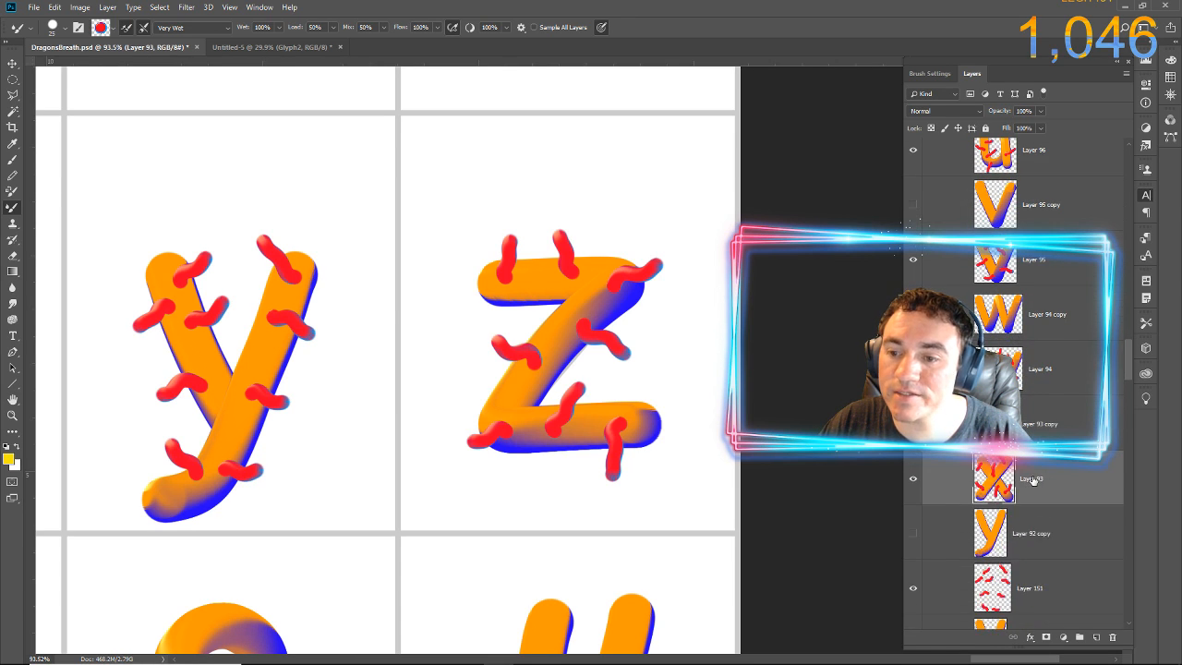
Merge tentacle Layer 151 down into the lowercase y on Layer 92
scroll(1030, 471, down, 2)
click(1031, 470)
key(ctrl+e)
scroll(1031, 469, down, 1)
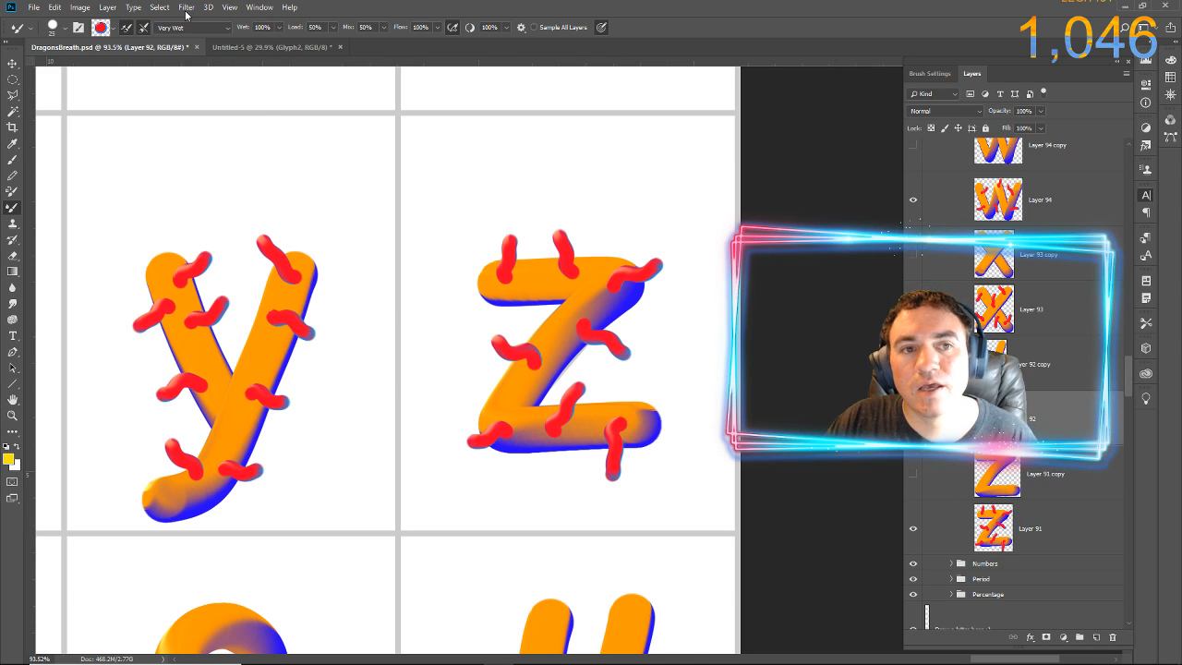
Open the Fontself Maker 2.3.5 extension with the DragonsBreath font
click(257, 7)
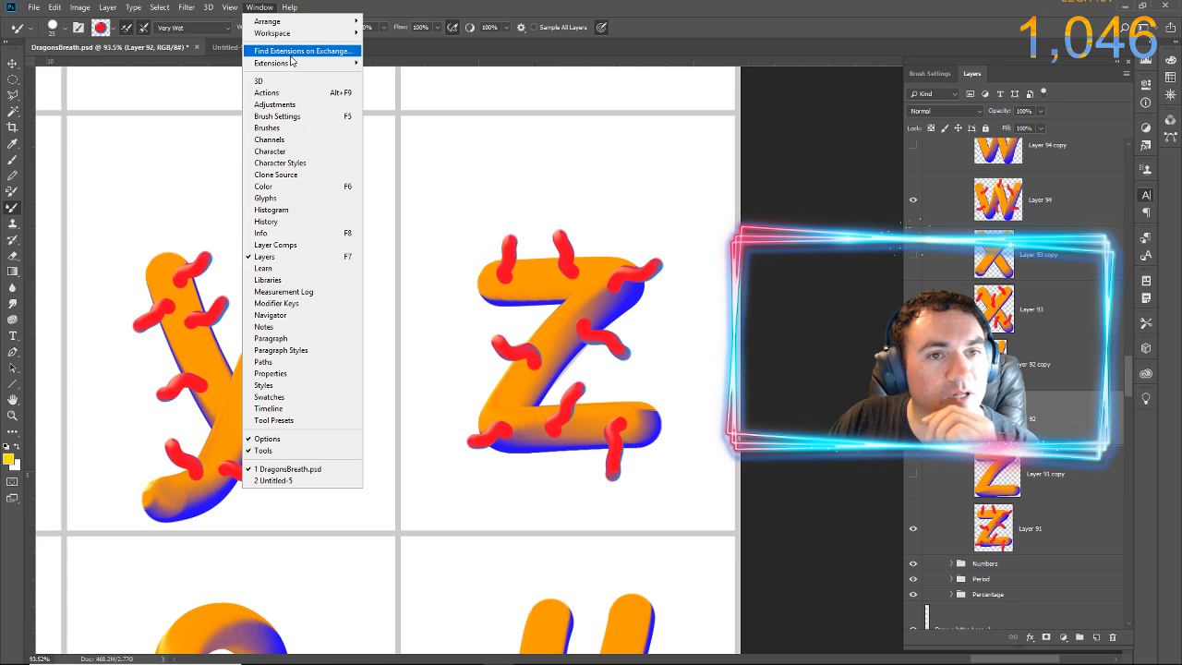
mouse_move(309, 67)
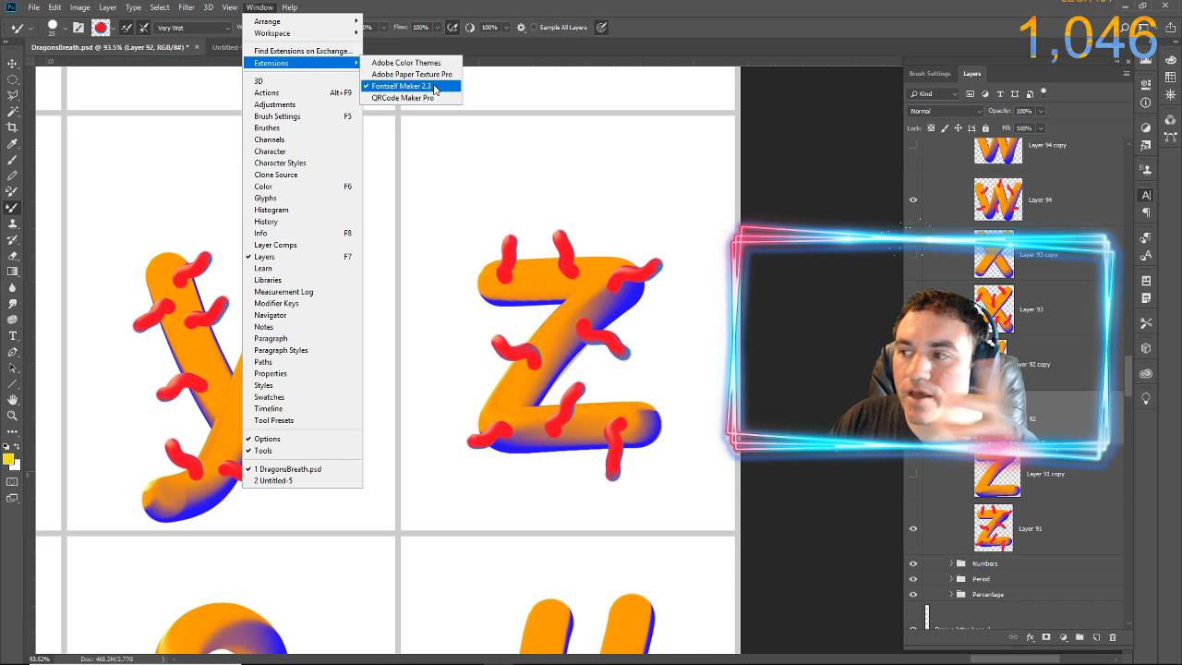
click(434, 86)
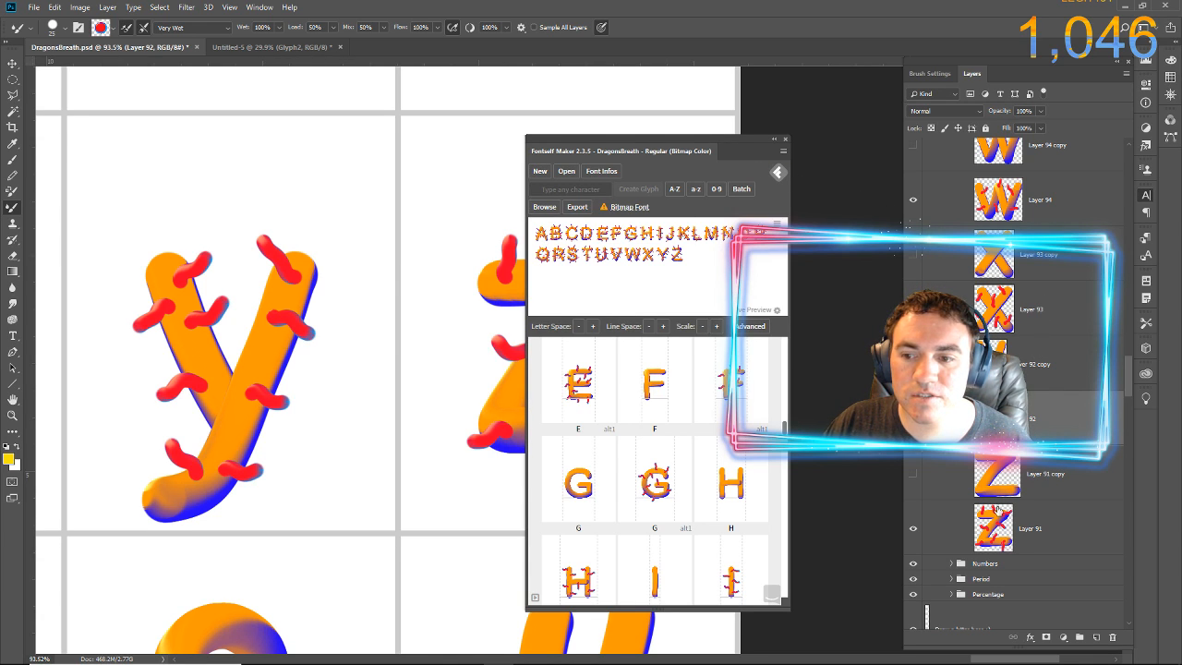
Select the tentacled z, y, x, w and v on Layers 91 through 95, leaving out the plain copy layers
click(1033, 510)
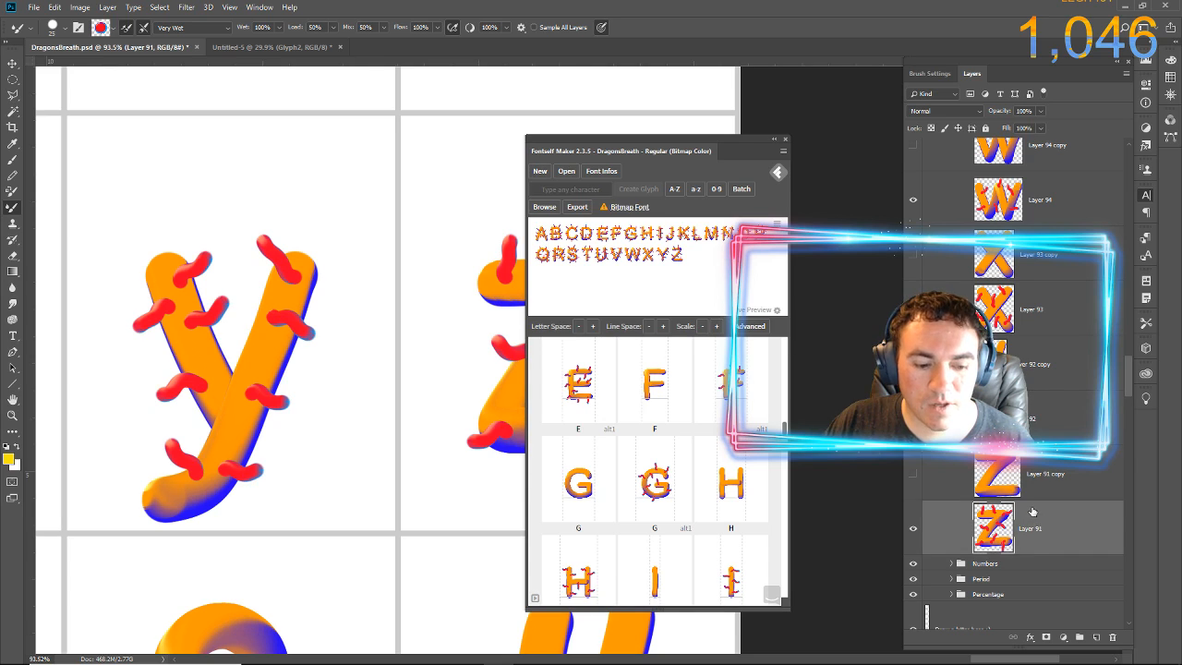
shift+click(1044, 422)
shift+click(1064, 312)
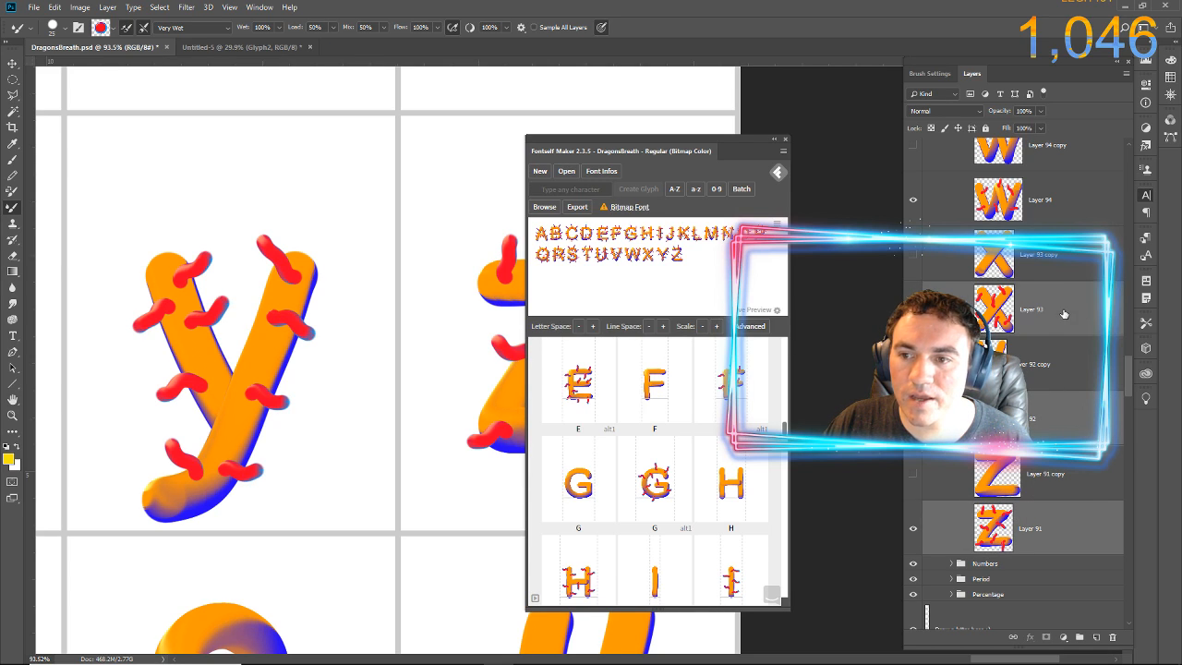
shift+click(1061, 211)
scroll(1063, 222, up, 4)
shift+click(1065, 259)
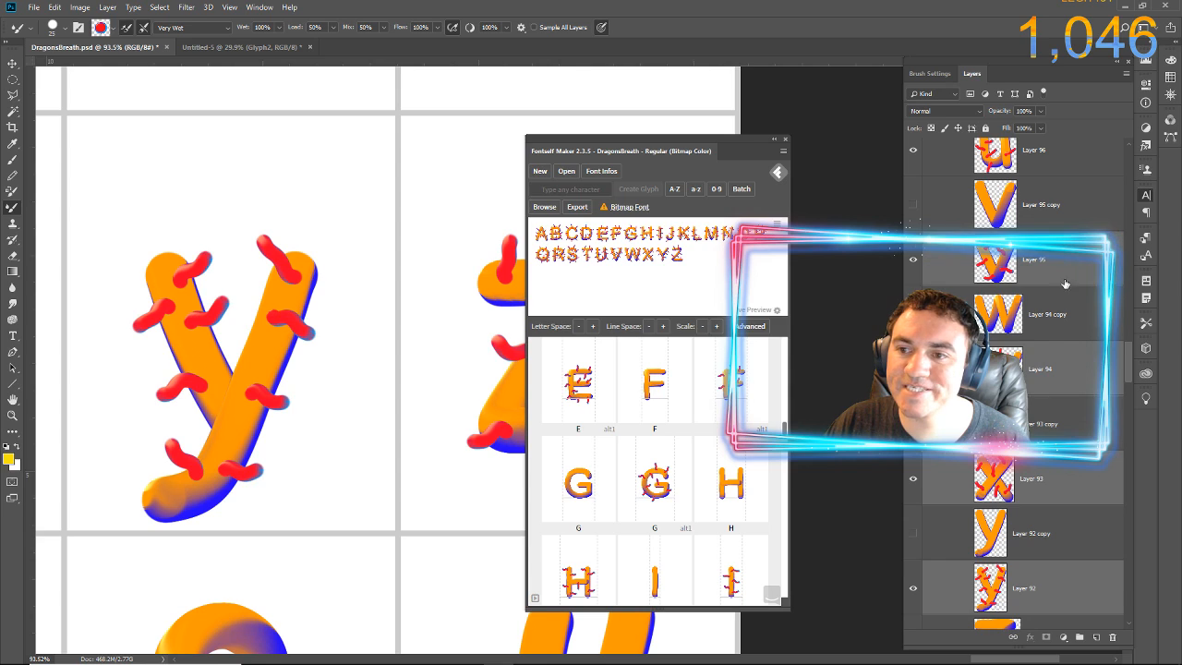
Add the tentacled u, t, s and r on Layers 96 through 99 to the layer selection
scroll(1071, 314, up, 2)
scroll(1063, 369, up, 4)
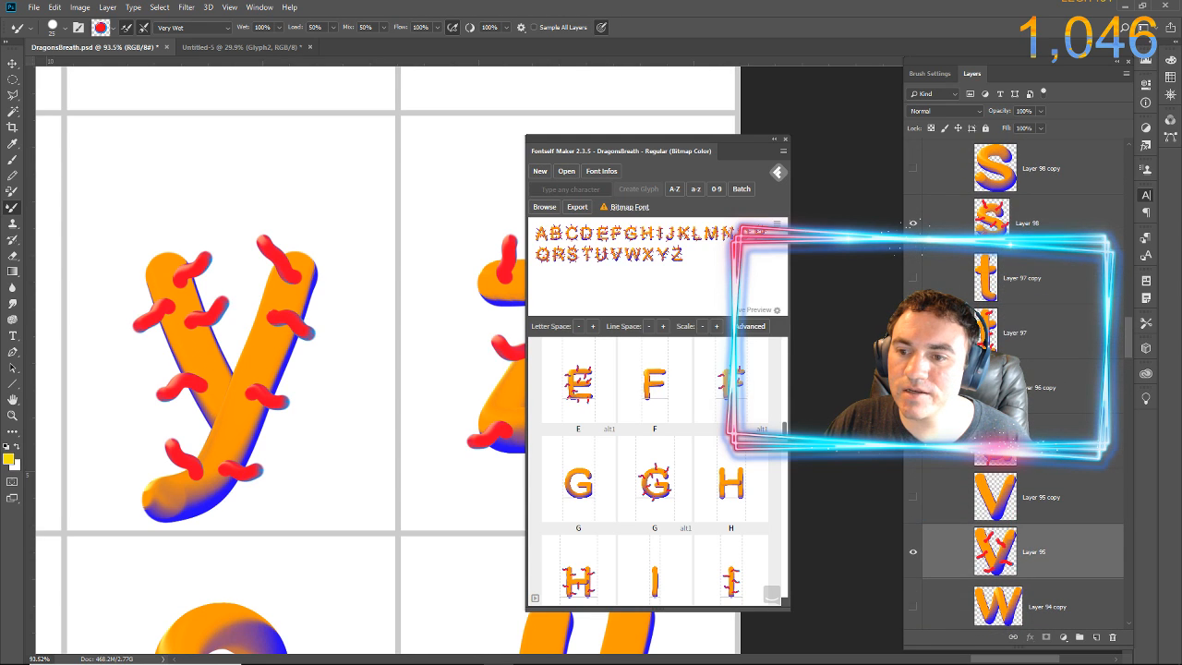
ctrl+click(1053, 333)
scroll(1055, 330, up, 1)
ctrl+click(1065, 284)
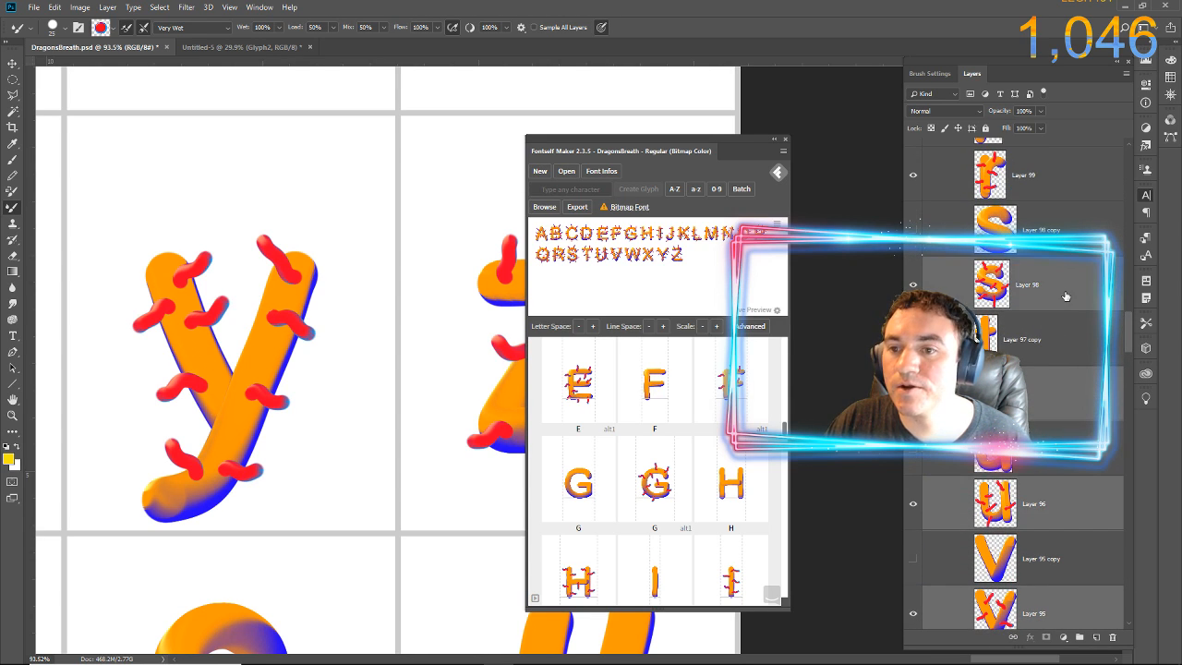
scroll(1066, 294, up, 2)
ctrl+click(1060, 263)
Extend the layer selection with the tentacled q, p, o, n and m on Layers 100 through 104
scroll(1060, 264, up, 5)
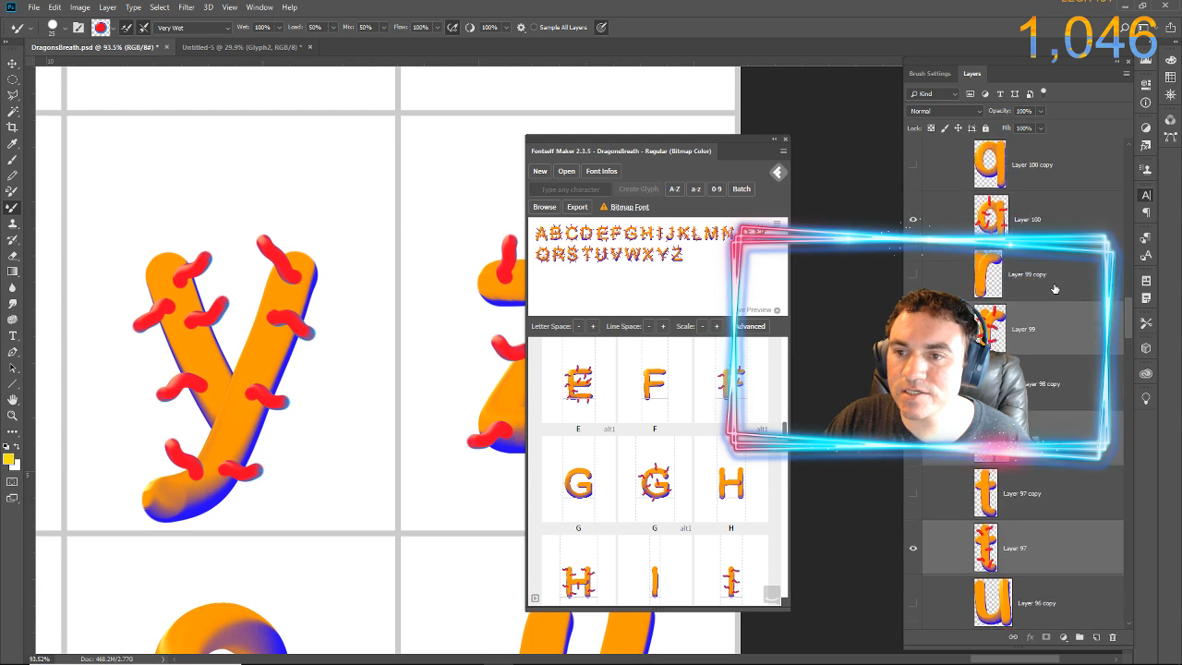
ctrl+click(1048, 430)
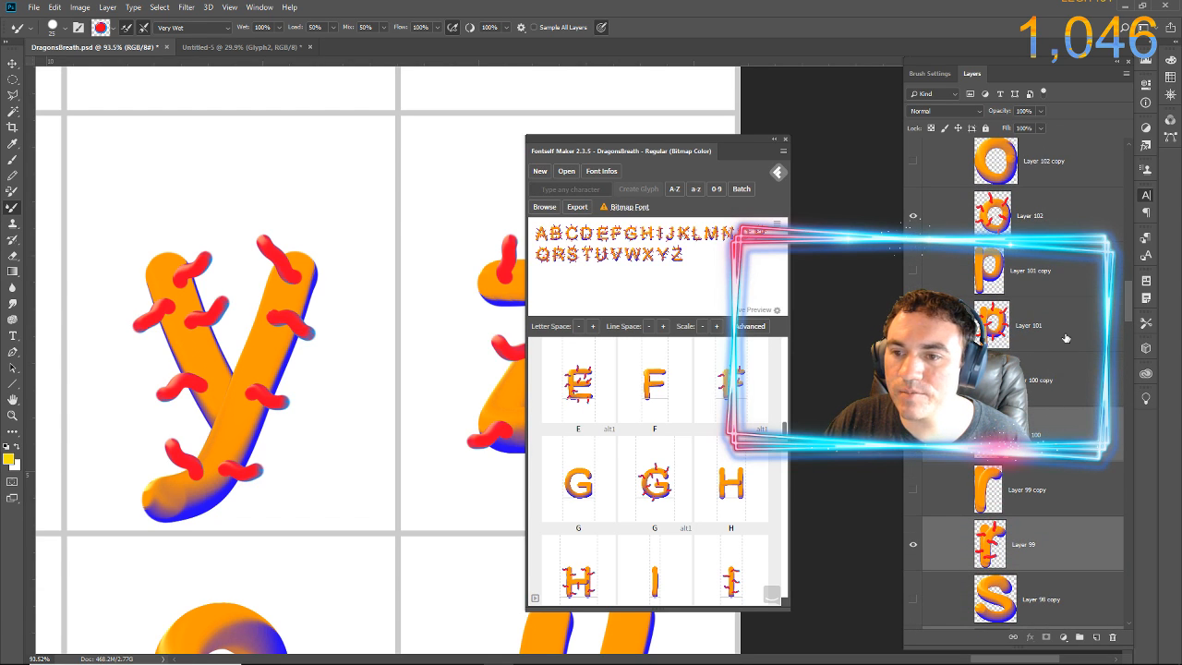
ctrl+click(1067, 335)
ctrl+click(1085, 218)
scroll(1071, 278, up, 4)
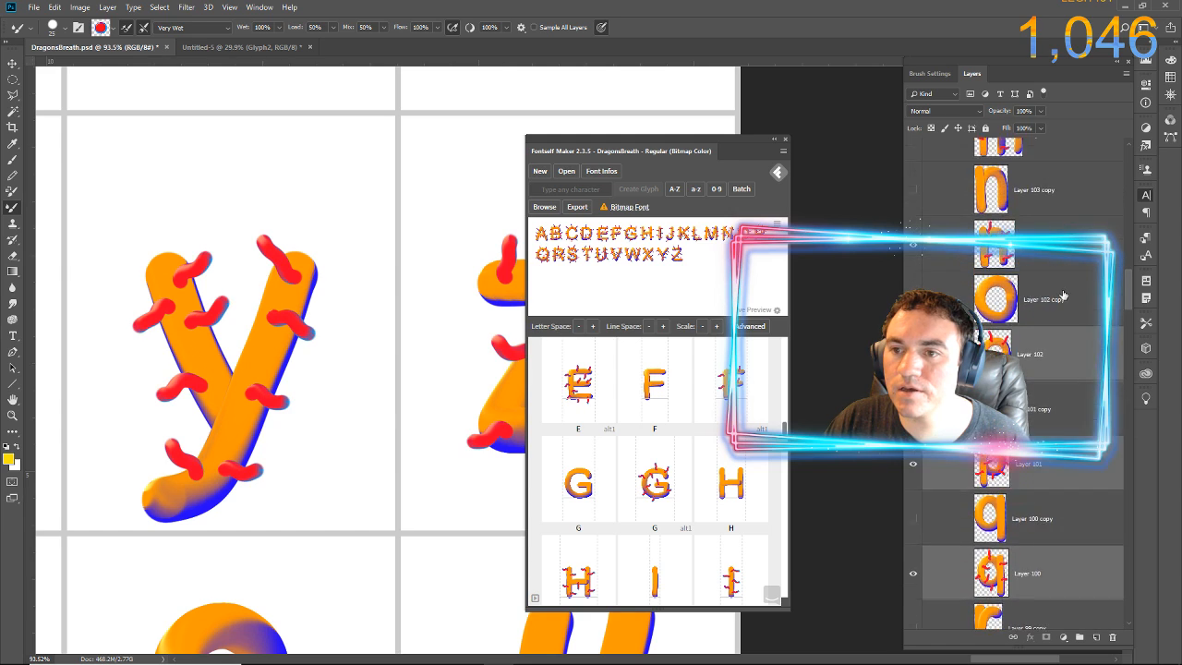
ctrl+click(1064, 301)
ctrl+click(1068, 207)
scroll(1069, 271, up, 5)
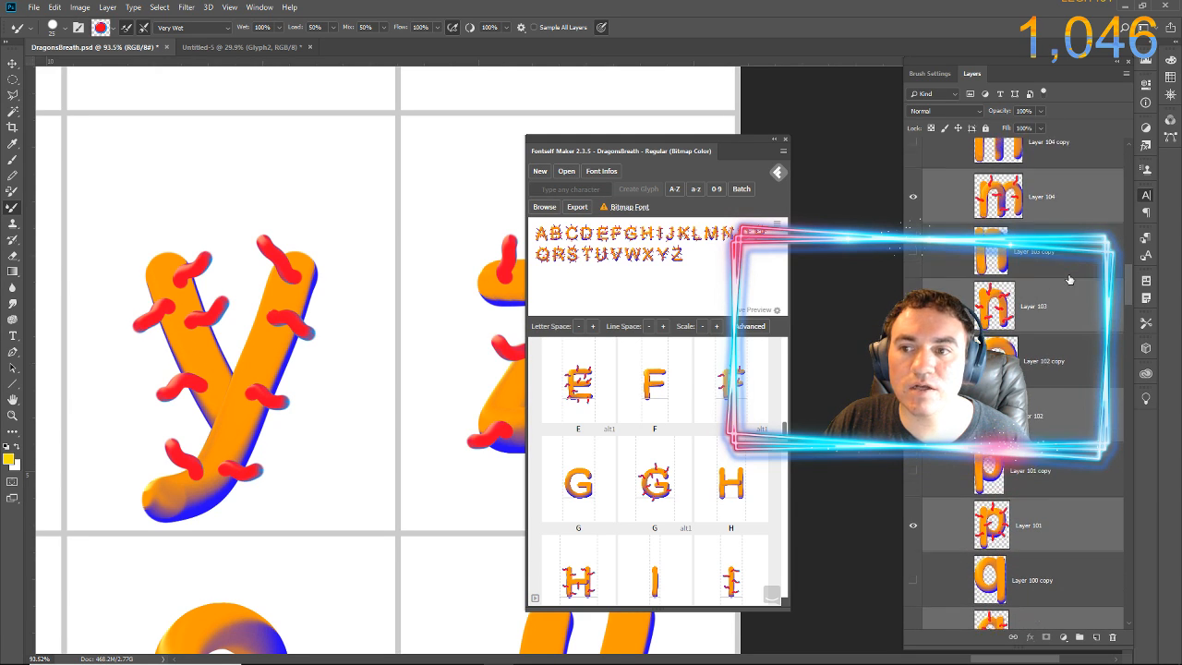
Add the tentacled l, k and j on Layers 105 through 107 to the selection
ctrl+click(1064, 337)
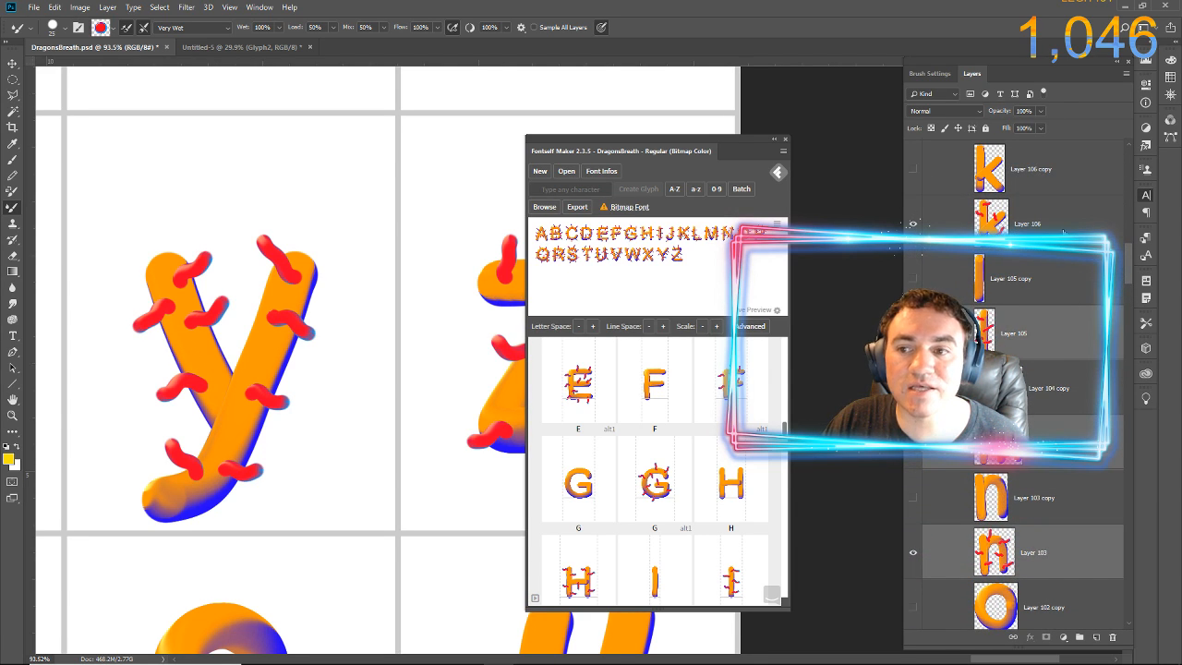
ctrl+click(1062, 227)
scroll(1062, 258, up, 3)
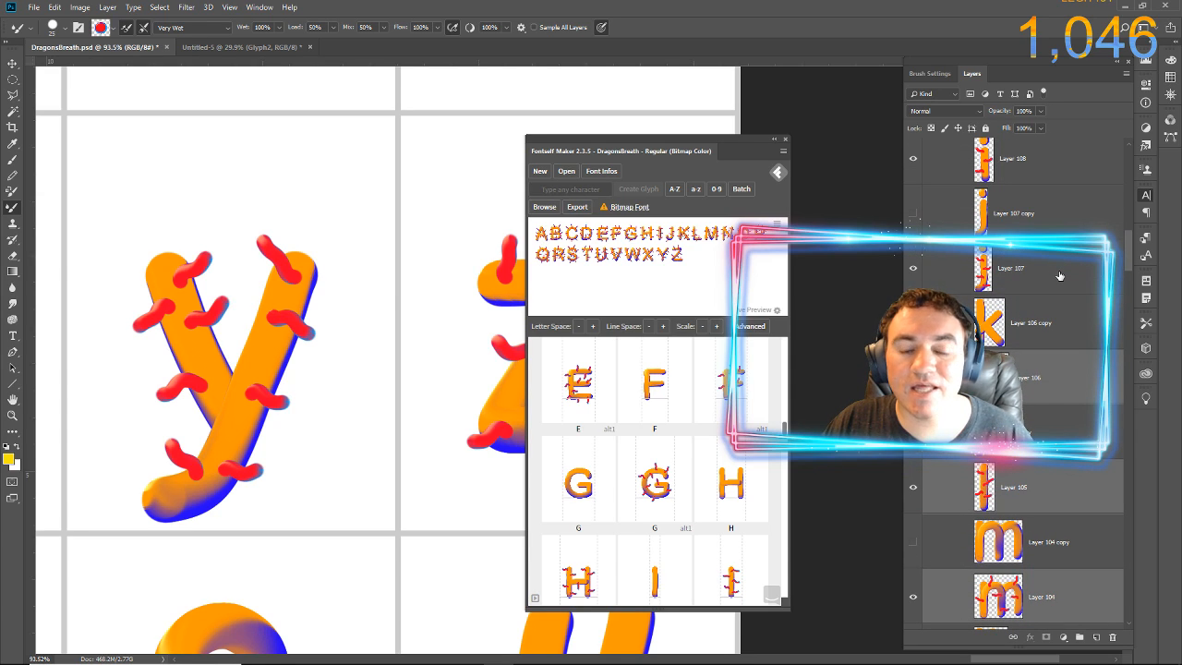
ctrl+click(1060, 270)
scroll(1061, 272, up, 1)
scroll(1060, 273, up, 3)
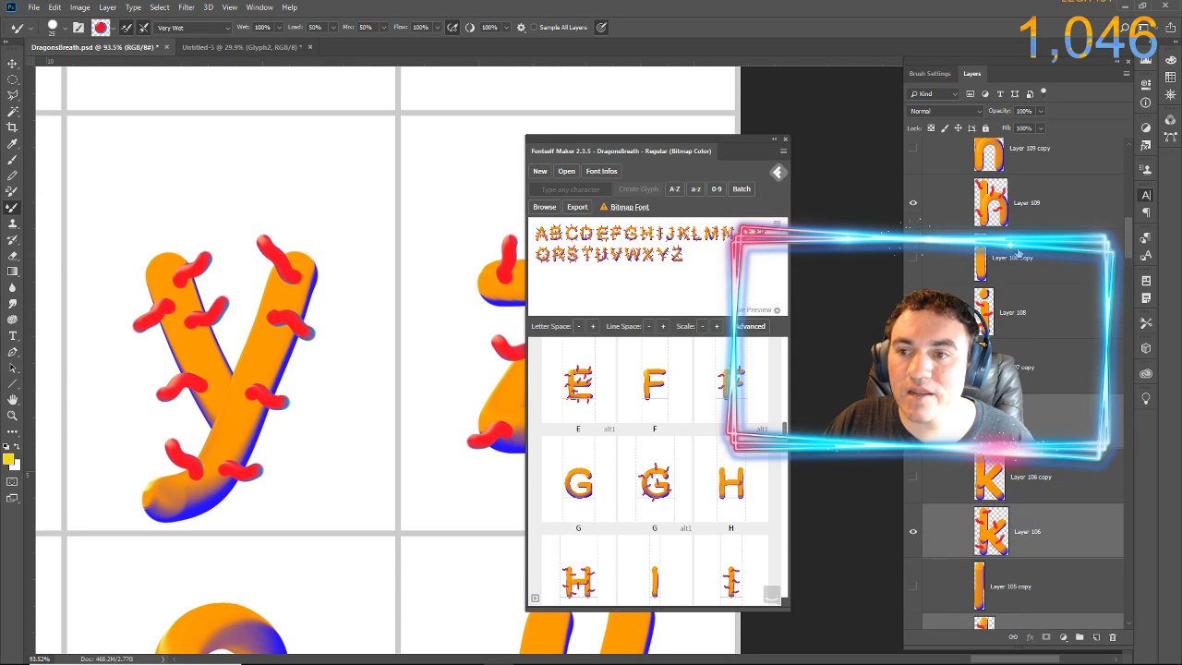
Try to add the tentacled i, h, g, f, e and d on Layers 108 through 113 to the selection
ctrl+click(1033, 319)
ctrl+click(1051, 205)
scroll(1047, 231, up, 4)
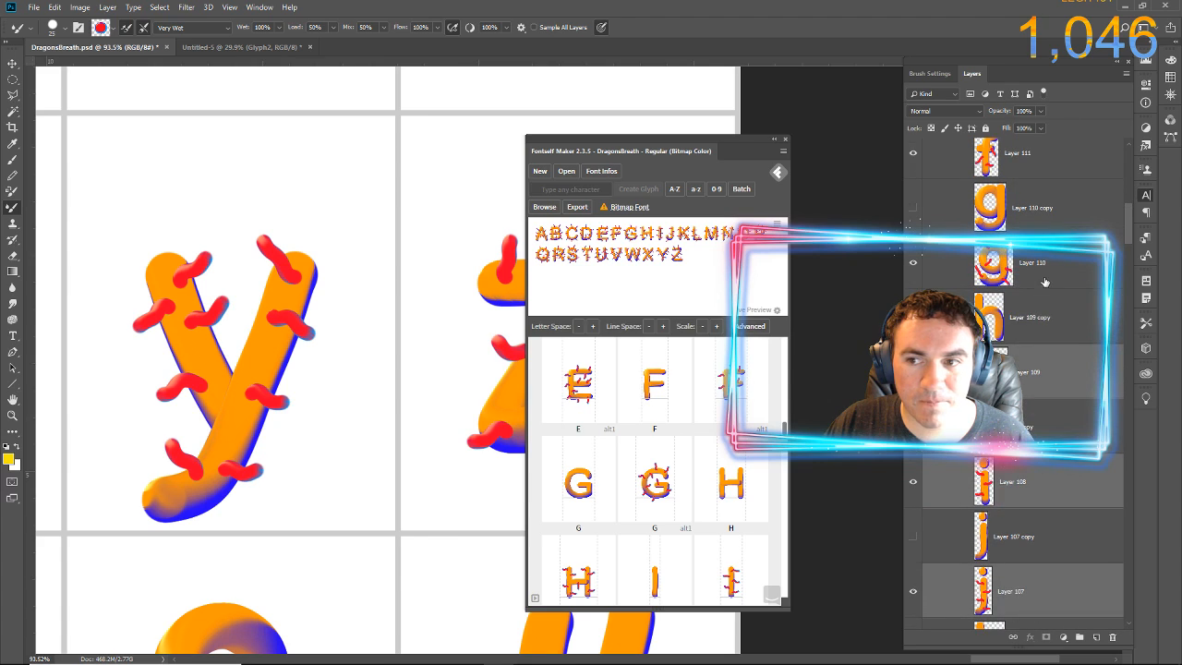
ctrl+click(1058, 277)
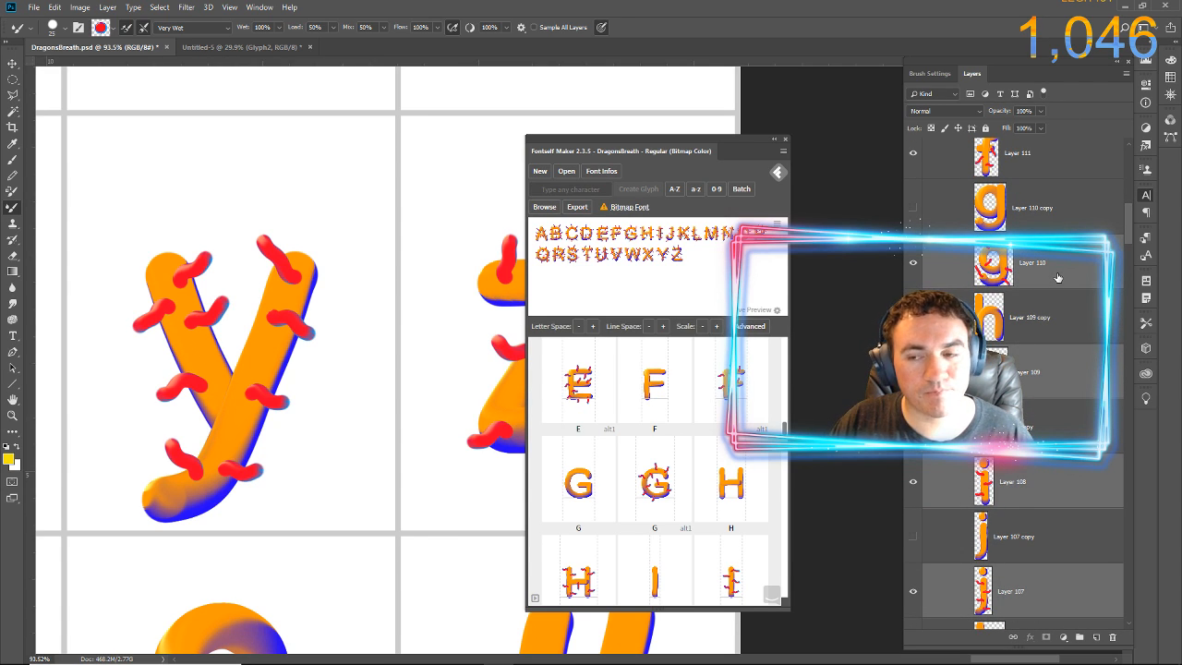
ctrl+click(1033, 167)
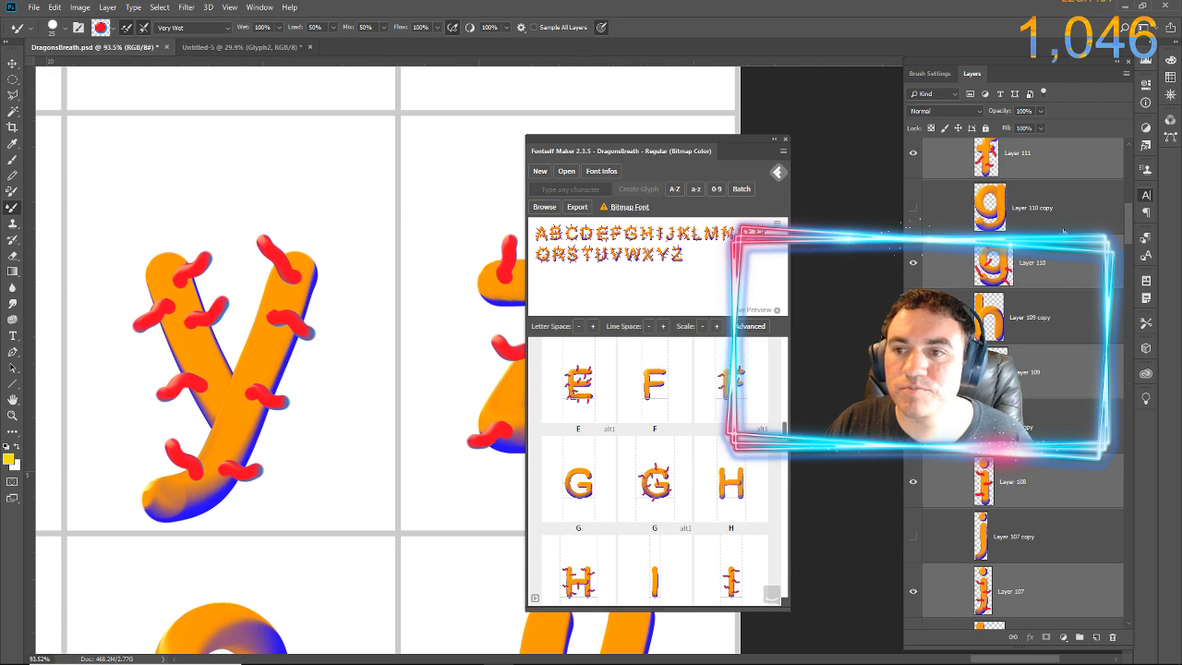
scroll(1055, 272, up, 5)
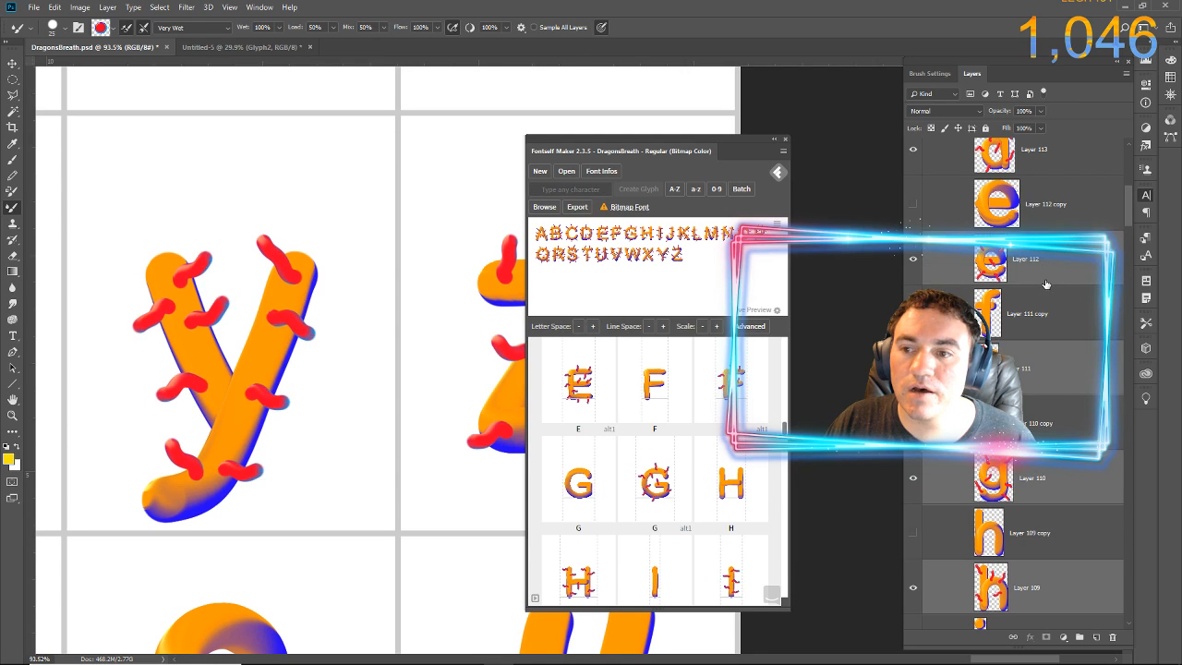
scroll(1055, 270, up, 2)
click(1056, 227)
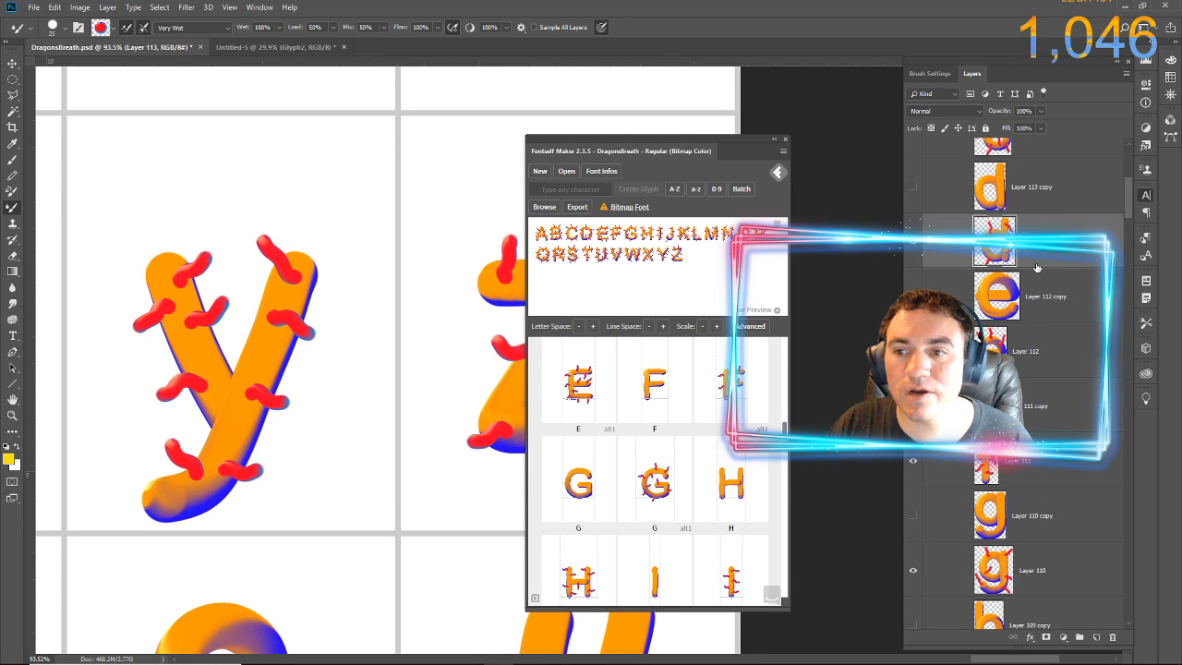
Return to tentacle Layer 151 and merge it down into the y on Layer 92 again
click(1058, 443)
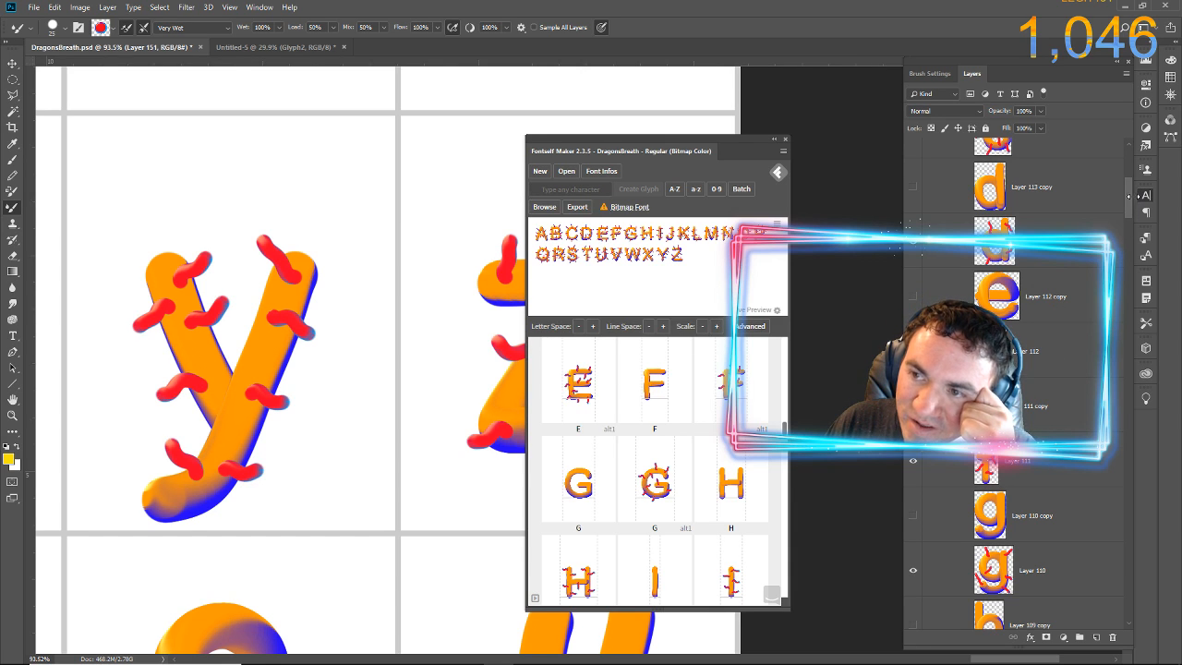
drag(1129, 201, 1136, 403)
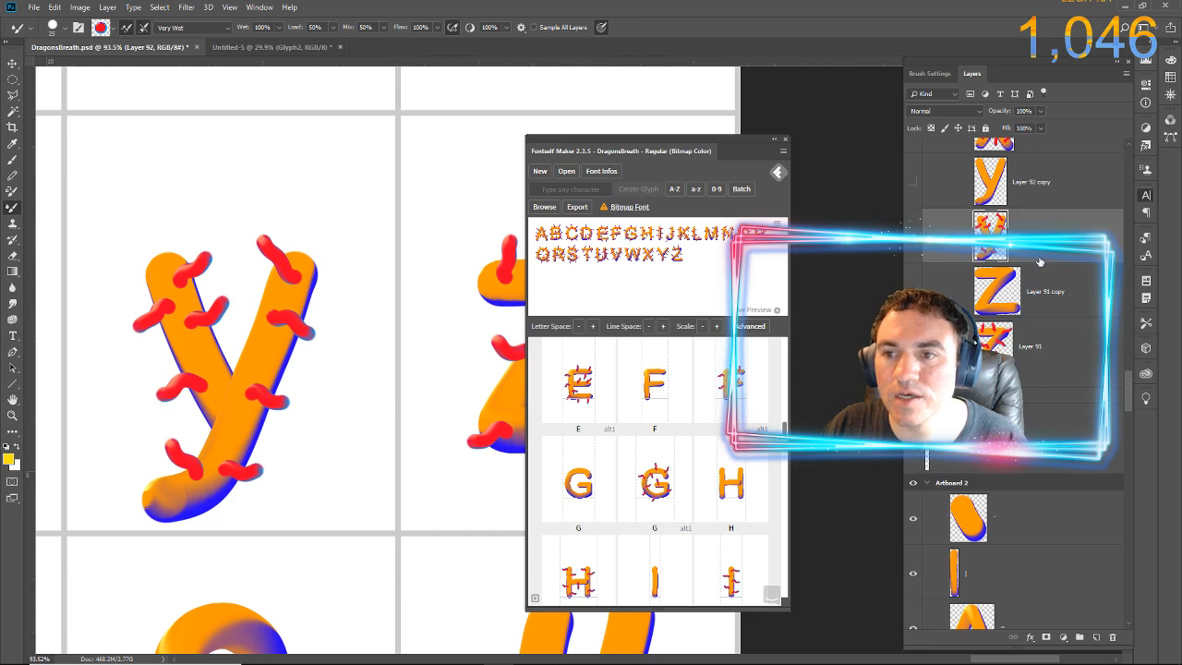
key(ctrl+e)
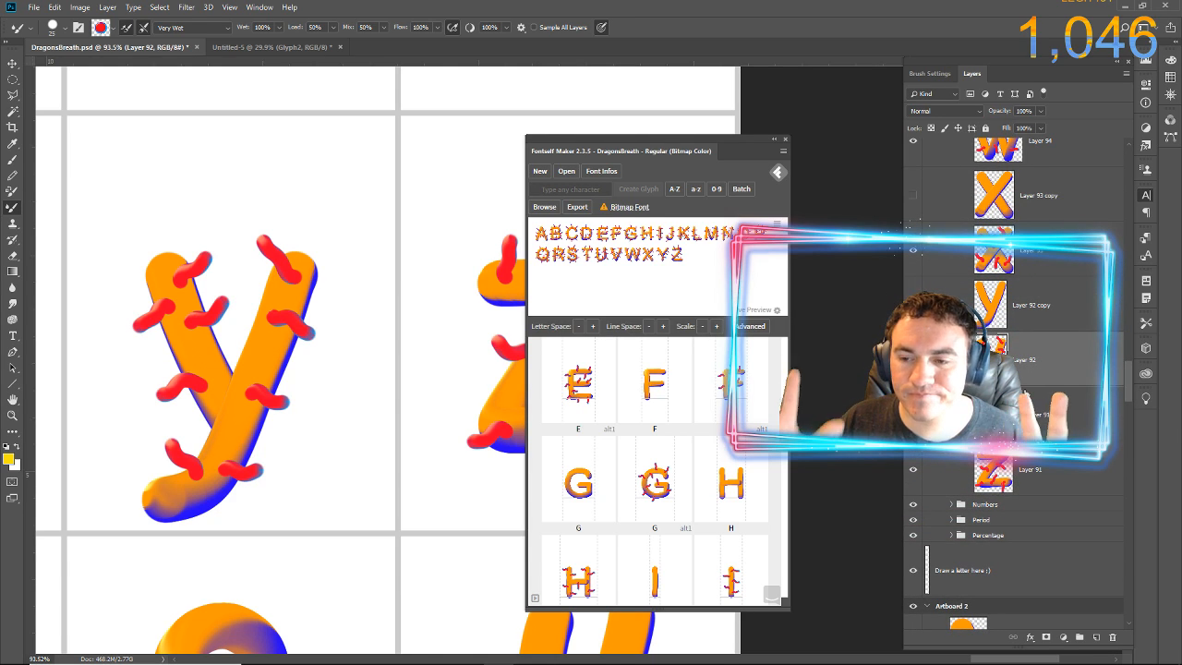
Start a new layer selection with the tentacled z, y, x, w and v on Layers 91 through 95, skipping the plain copies
click(1051, 462)
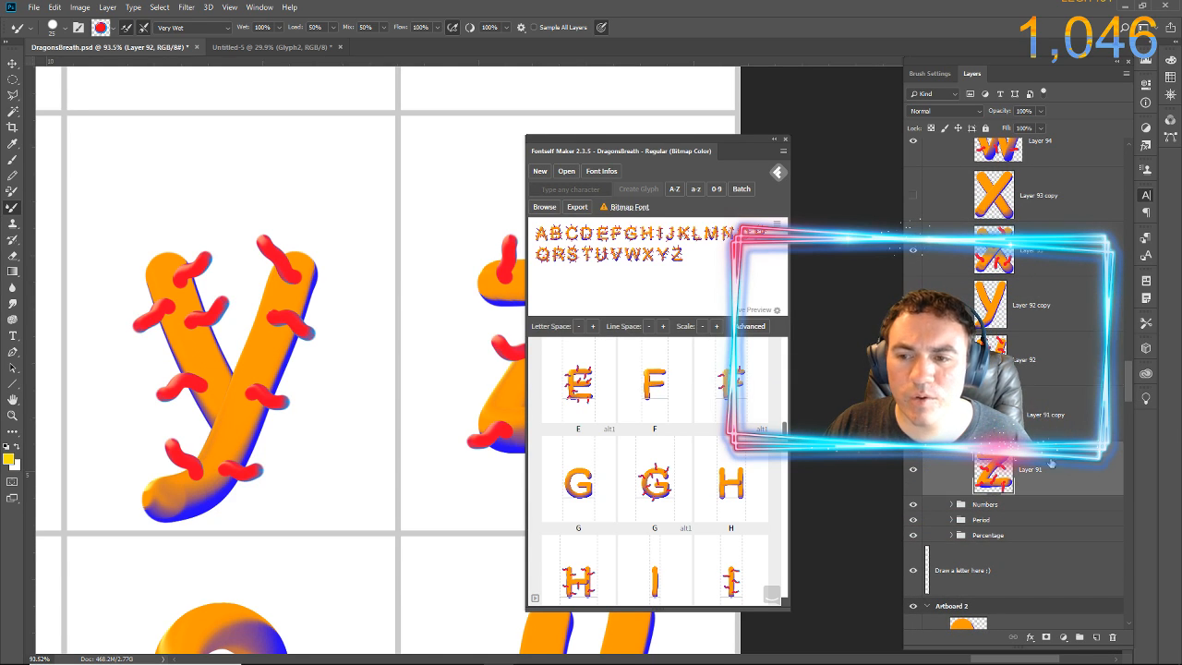
ctrl+click(1041, 370)
ctrl+click(1055, 261)
scroll(1055, 261, up, 2)
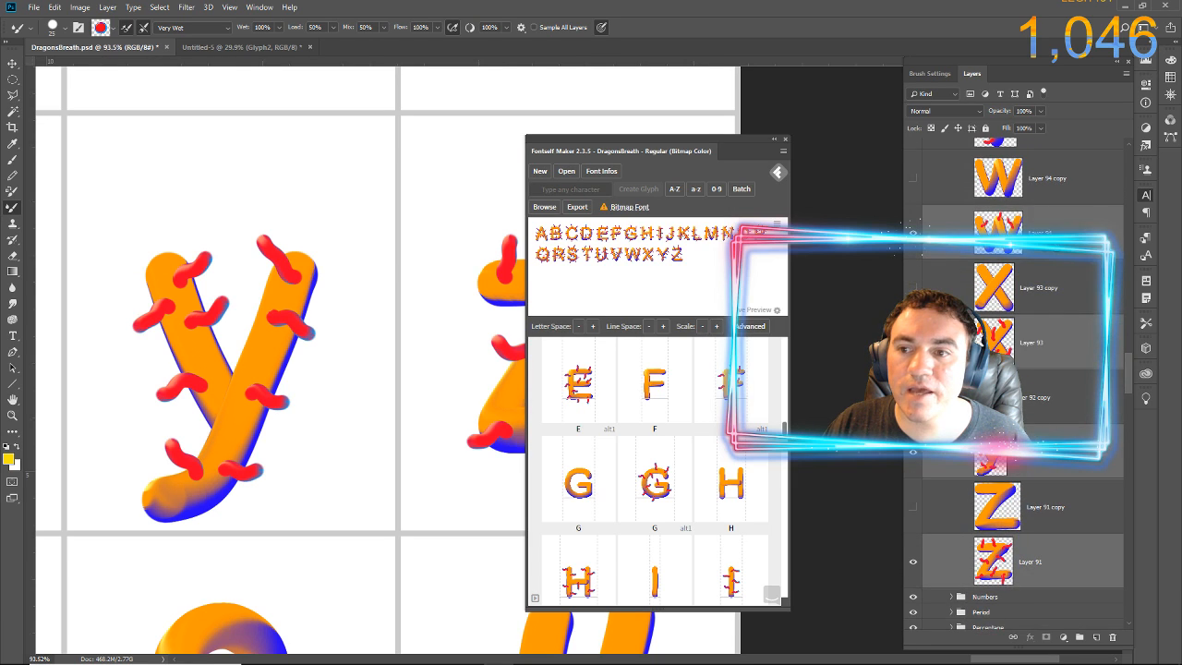
scroll(1025, 383, up, 2)
scroll(1061, 226, up, 2)
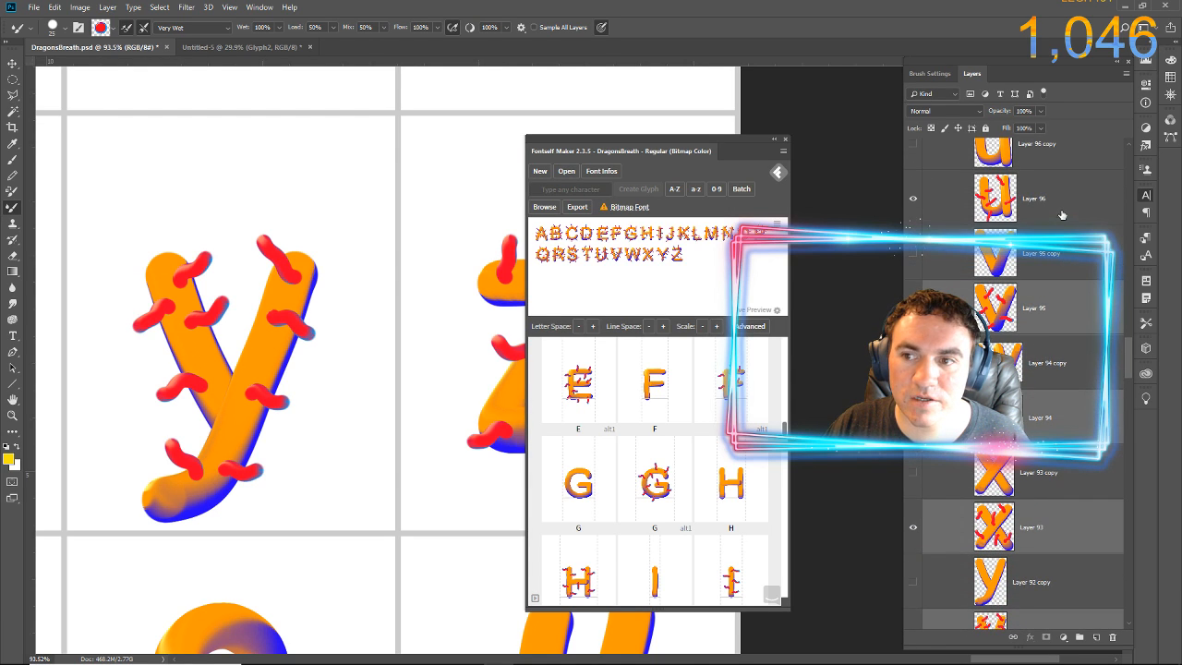
Add the tentacled u, t, s, r and q on Layers 96 through 100 to the selection, skipping the plain copies
scroll(1063, 213, up, 2)
scroll(1062, 209, up, 1)
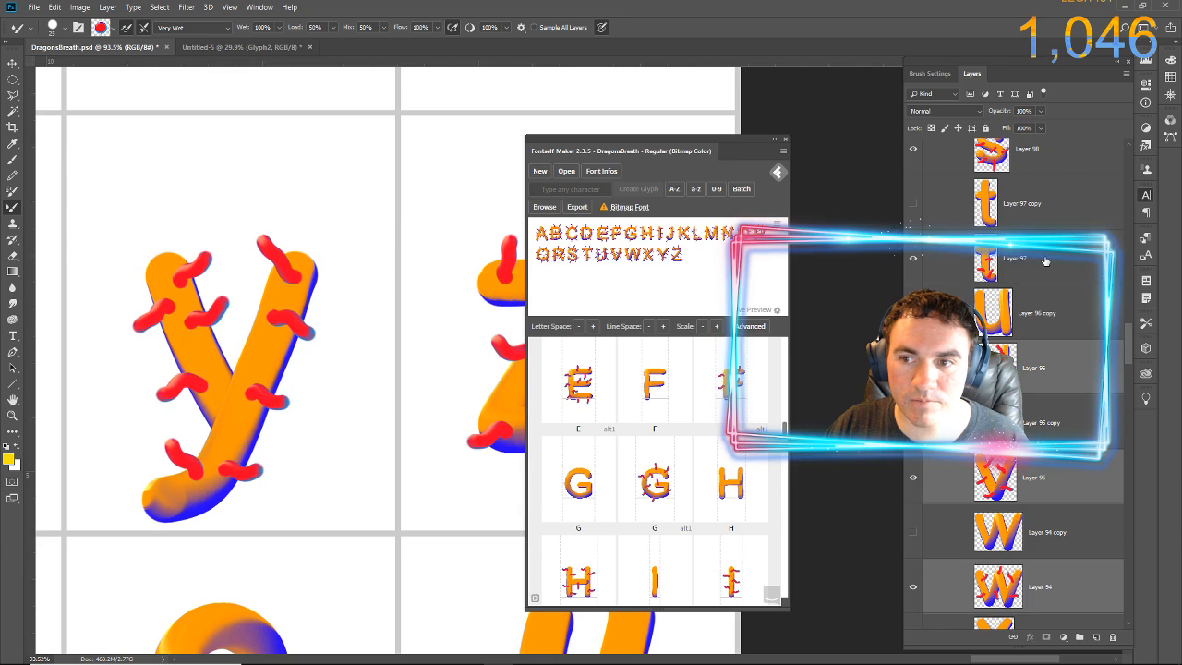
scroll(1046, 214, up, 1)
scroll(1047, 252, up, 3)
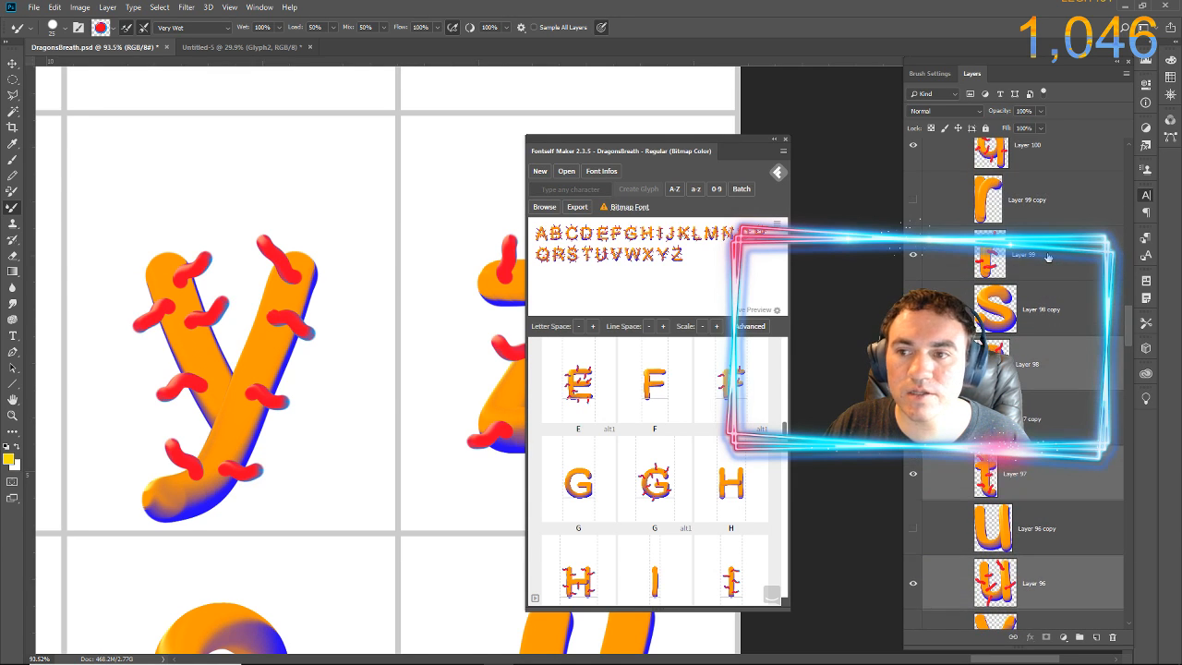
scroll(1048, 259, up, 1)
scroll(1047, 265, up, 2)
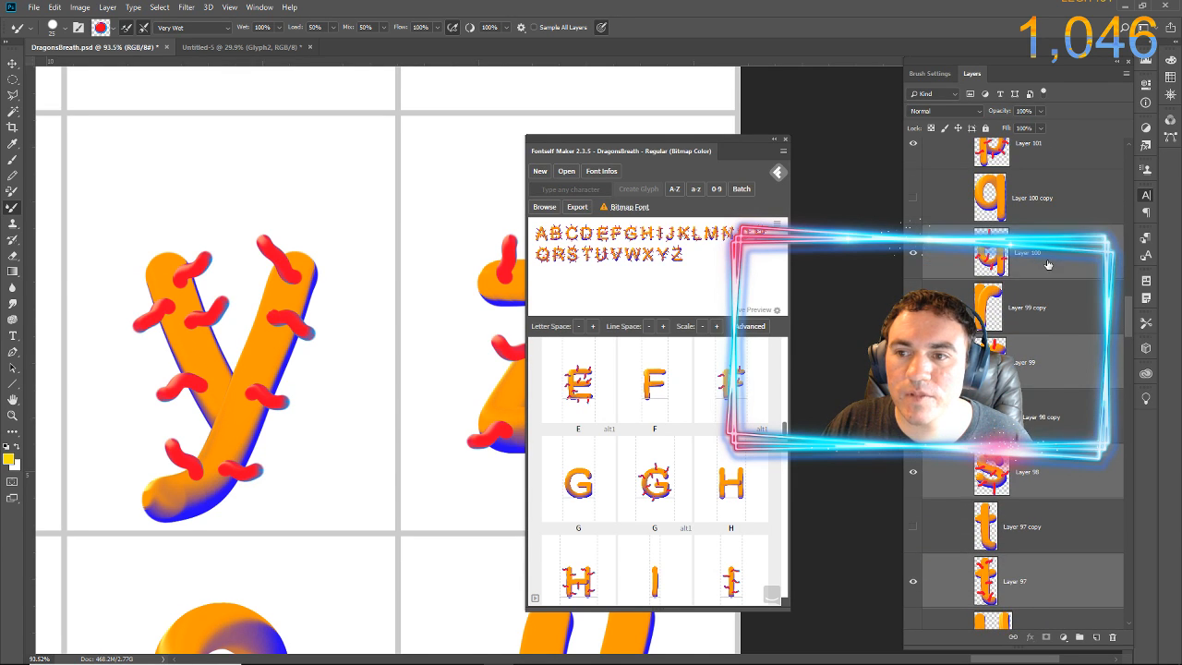
Add the tentacled p, o, n, m and l on Layers 101 through 105 to the selection, skipping the plain copies
scroll(1047, 263, up, 1)
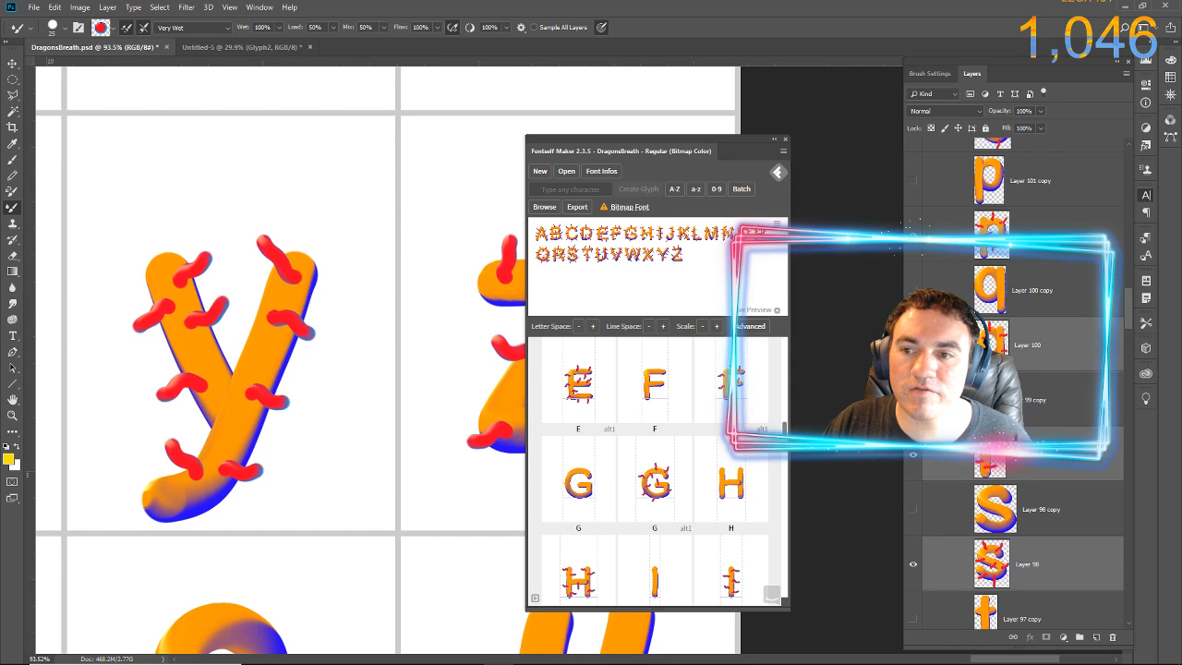
scroll(1047, 264, up, 2)
scroll(1053, 234, up, 3)
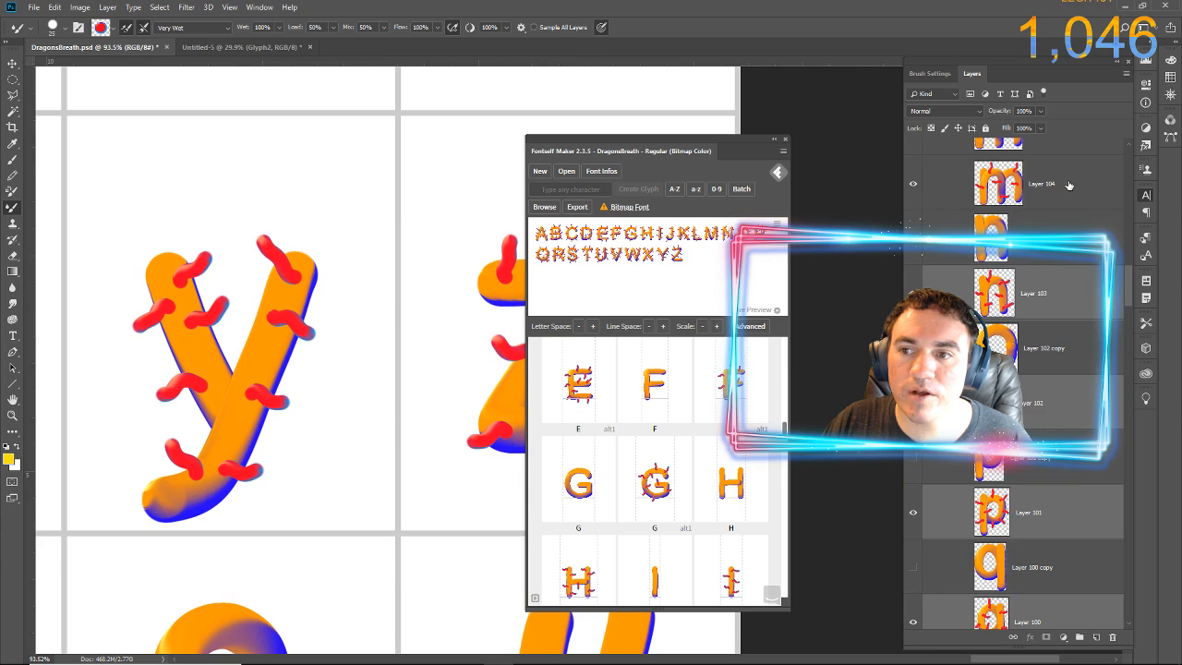
scroll(1069, 185, up, 4)
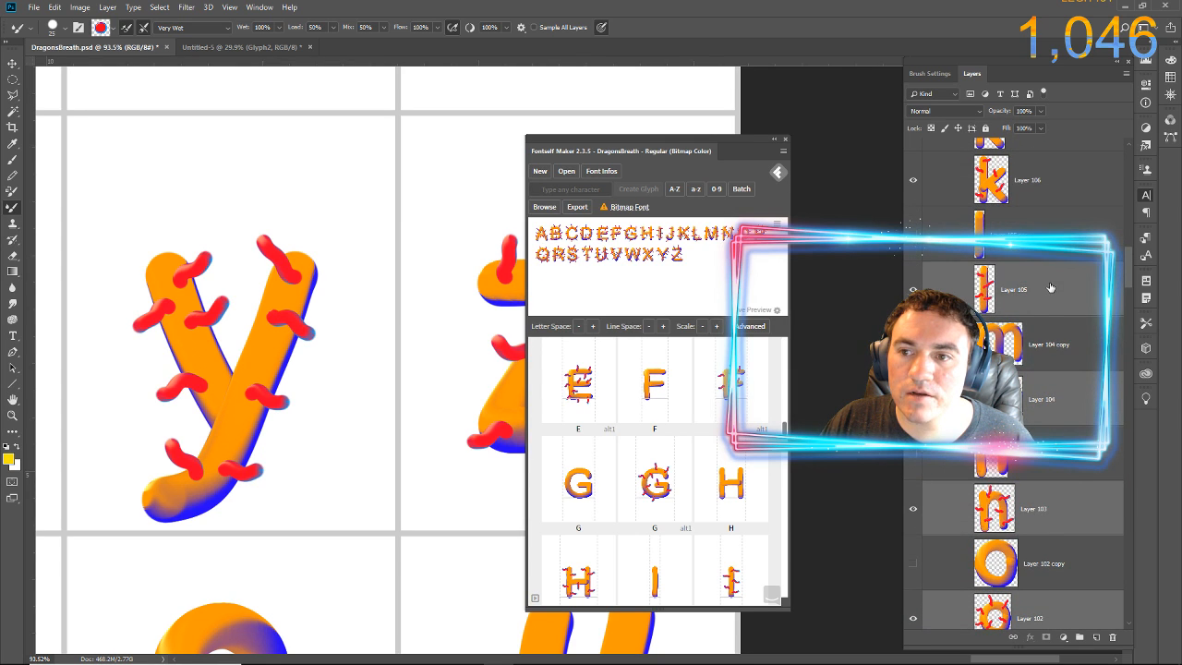
Add the tentacled k, j, i and h on Layers 106 through 109 to the selection, skipping the plain copies
scroll(1053, 291, up, 3)
scroll(1064, 281, up, 2)
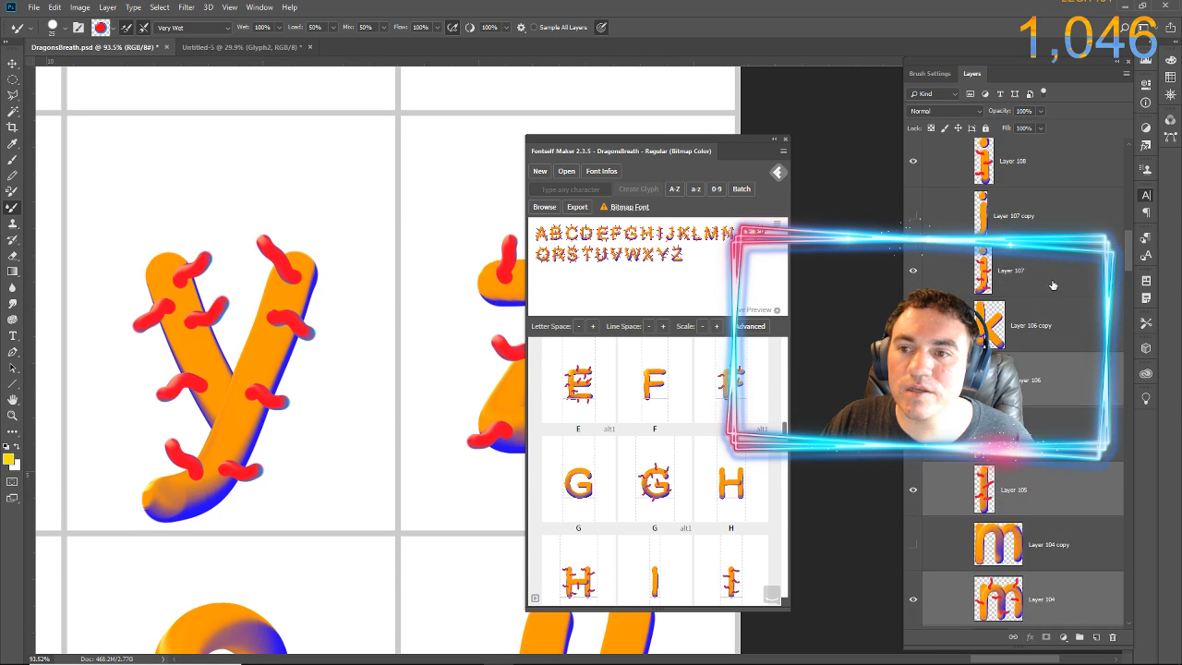
scroll(1053, 266, up, 1)
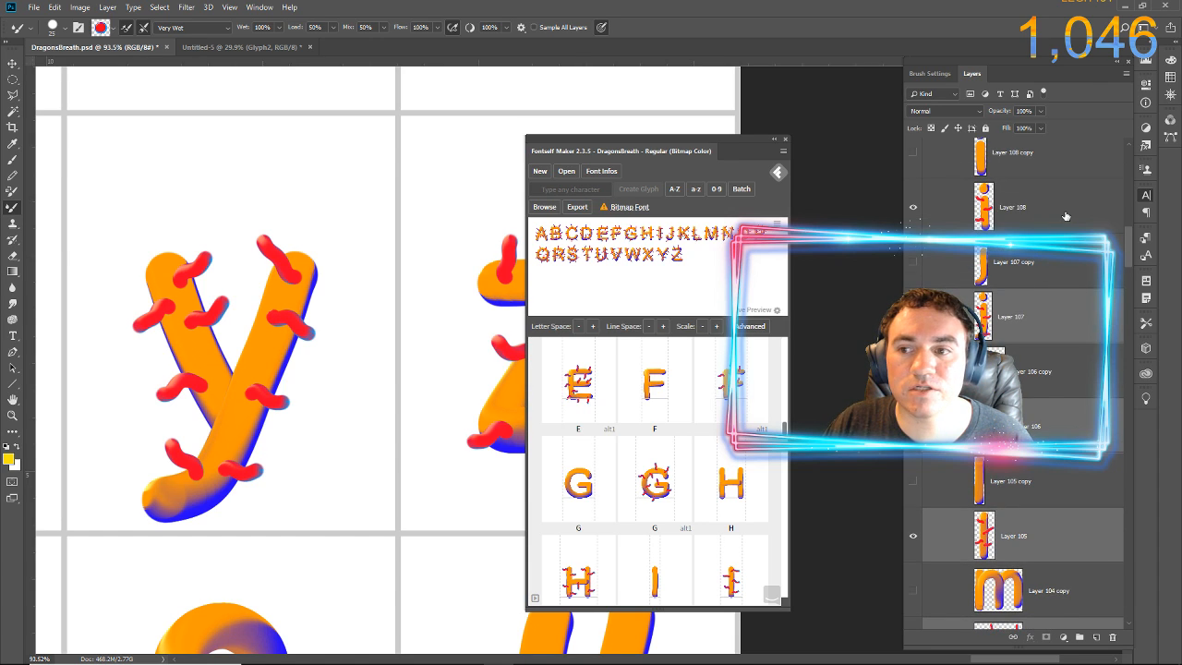
scroll(1043, 249, up, 3)
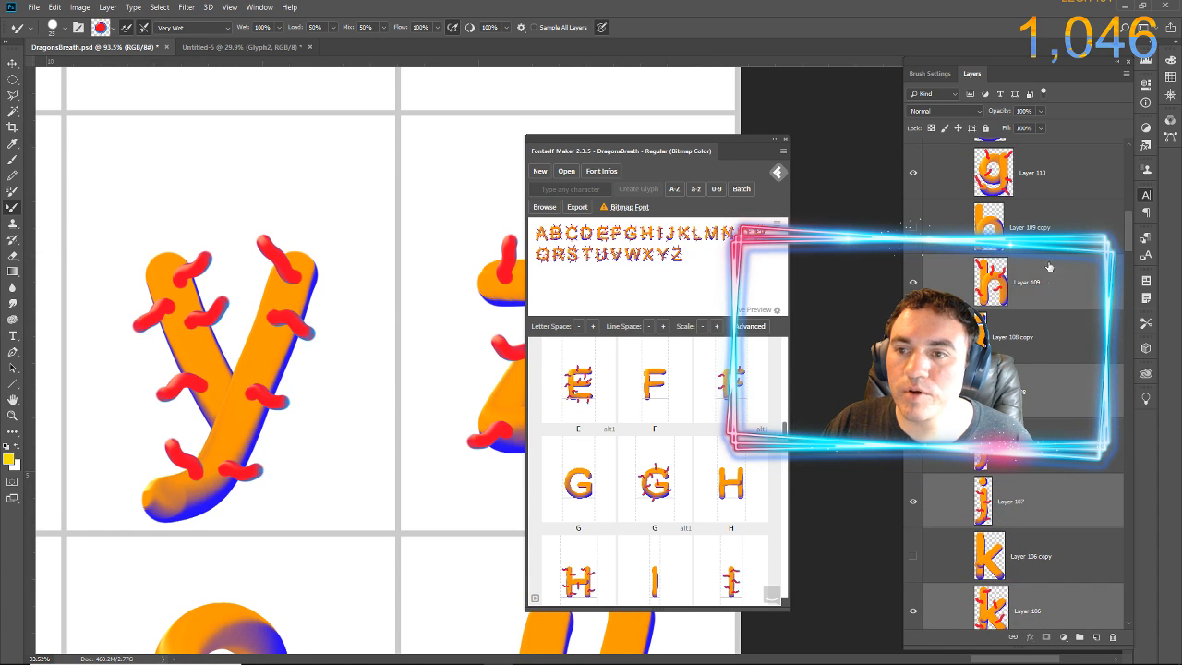
Add the tentacled g, f, e, d, c, b and a on Layers 110 through 116 to the selection, skipping the plain copies
scroll(1069, 231, up, 1)
scroll(1062, 236, up, 4)
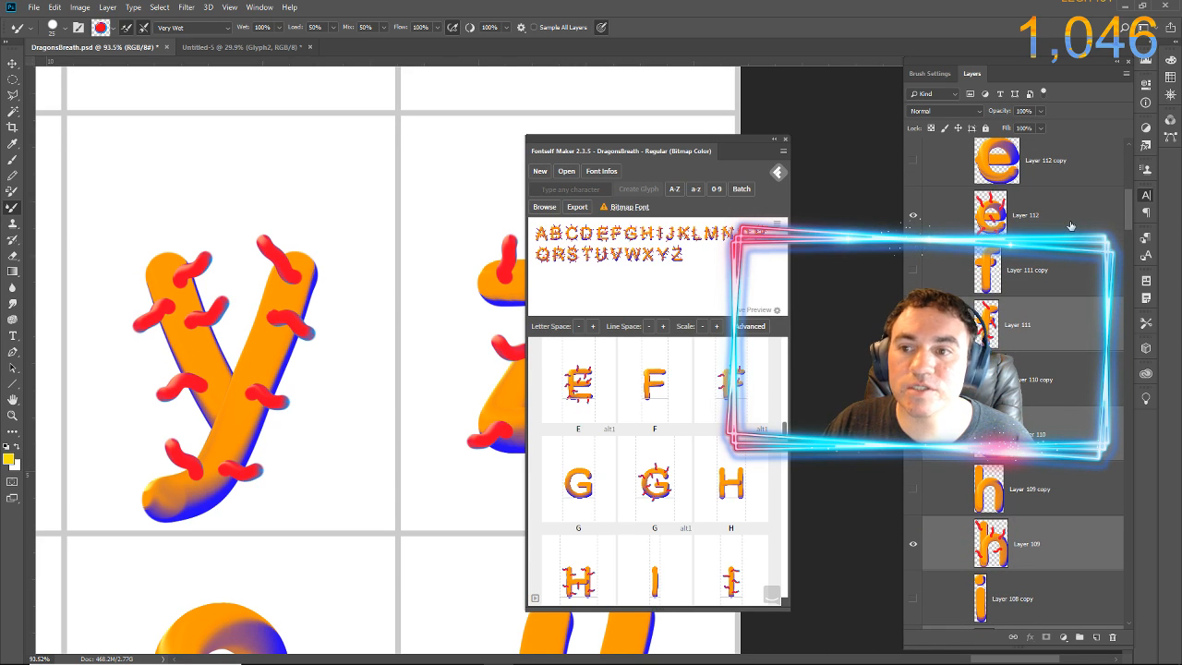
scroll(1053, 277, up, 5)
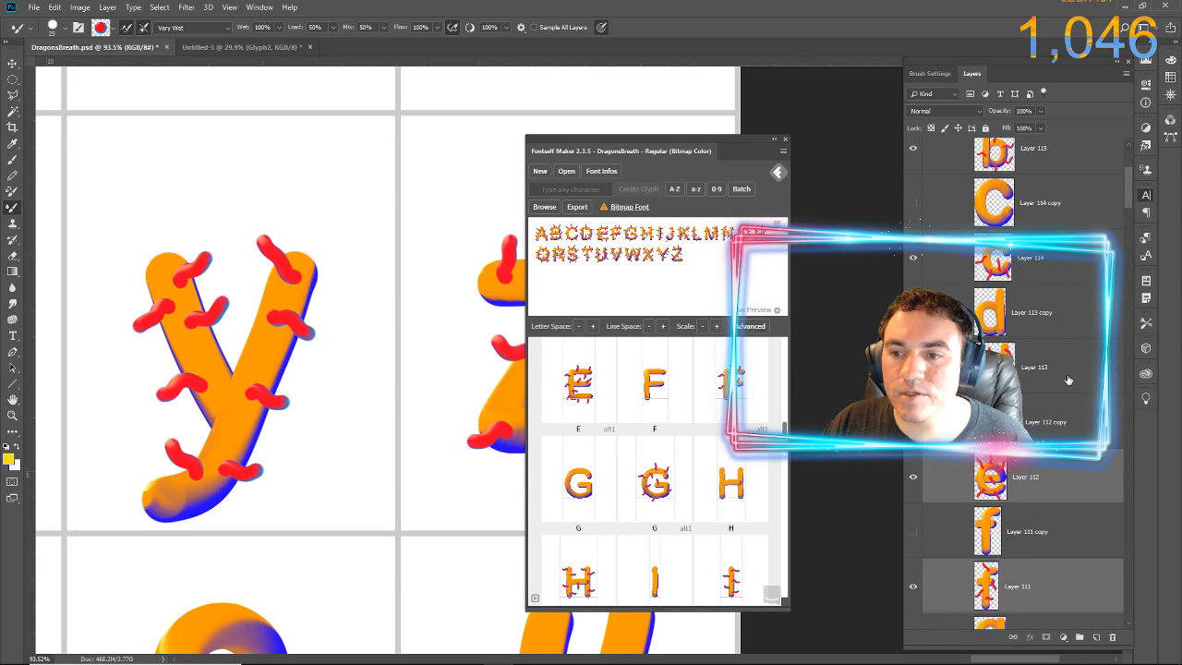
scroll(1063, 260, up, 1)
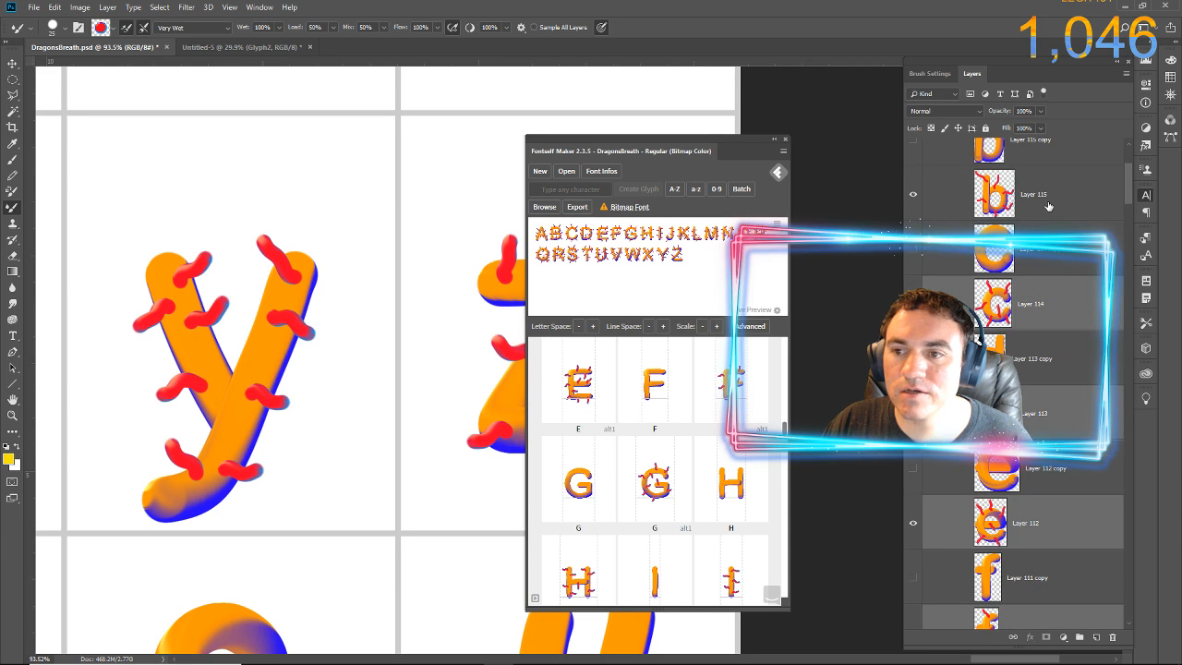
scroll(1048, 206, up, 4)
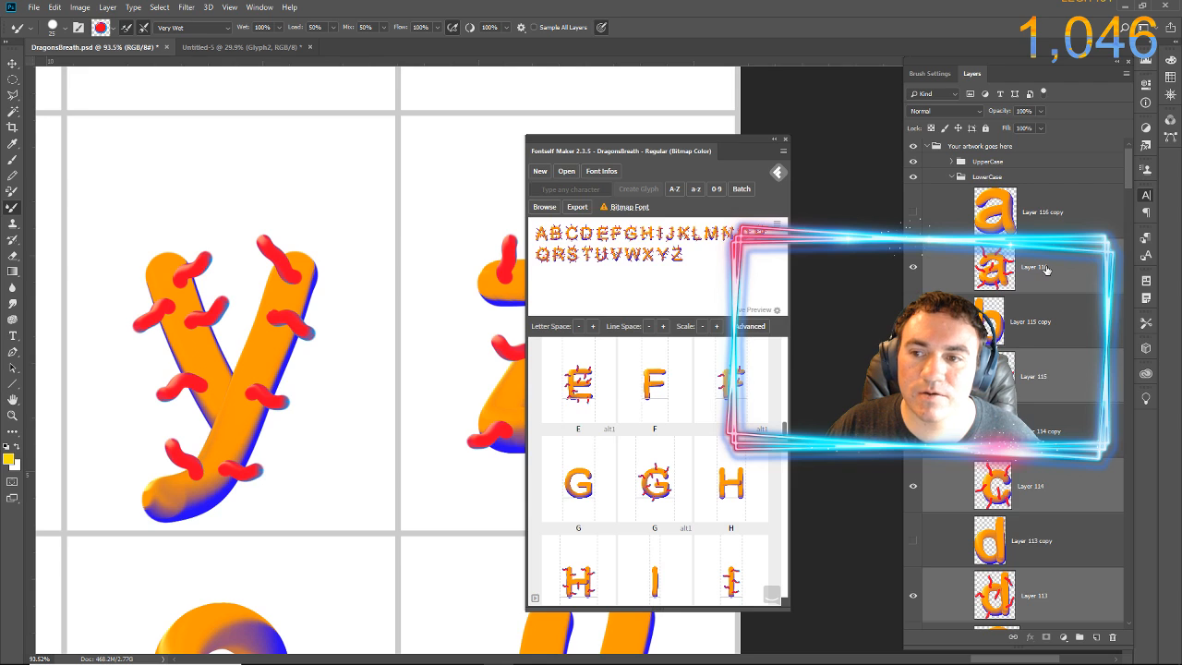
Add the selected tentacled a–z layers to the Fontself font as alternate glyphs, applying that choice to all remaining glyphs
drag(1047, 269, 700, 340)
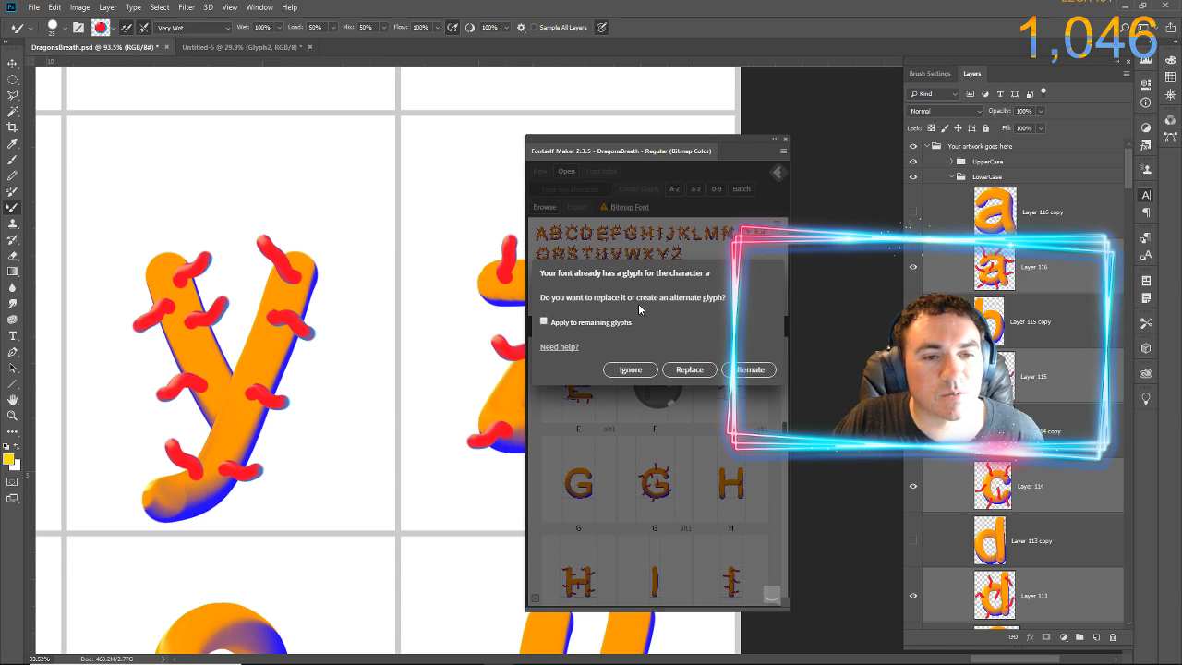
click(542, 322)
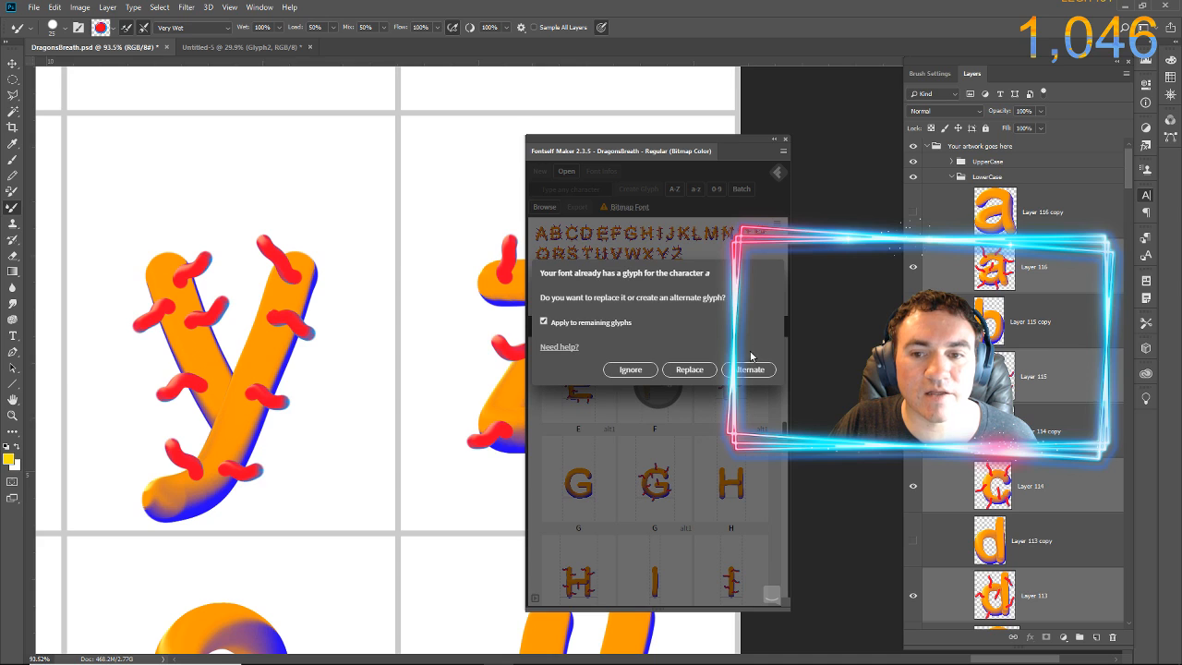
click(743, 373)
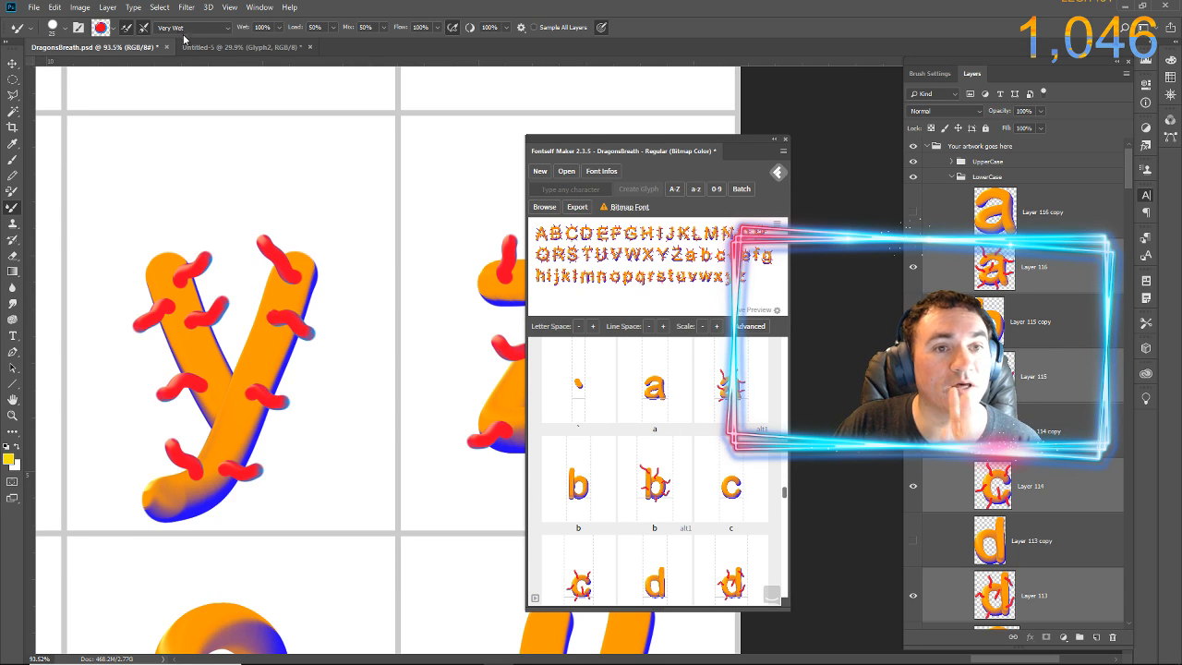
Switch to the Untitled-5 document, move Fontself Maker off the canvas and hide the red Glyph2 layer
click(231, 46)
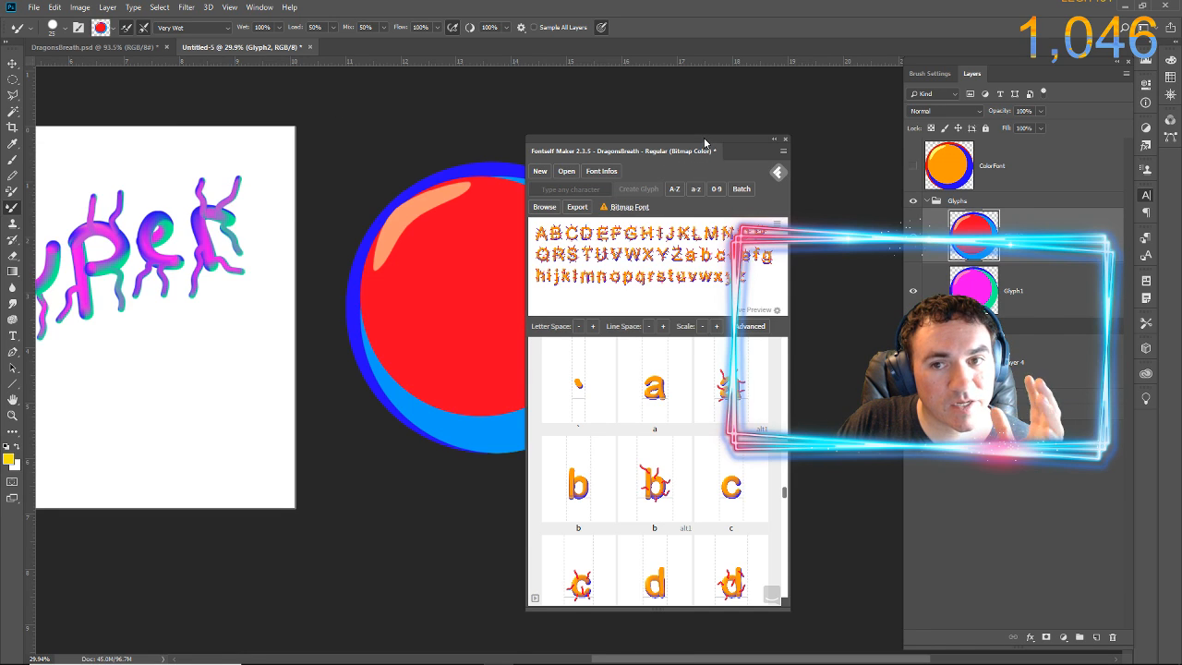
drag(708, 140, 0, 208)
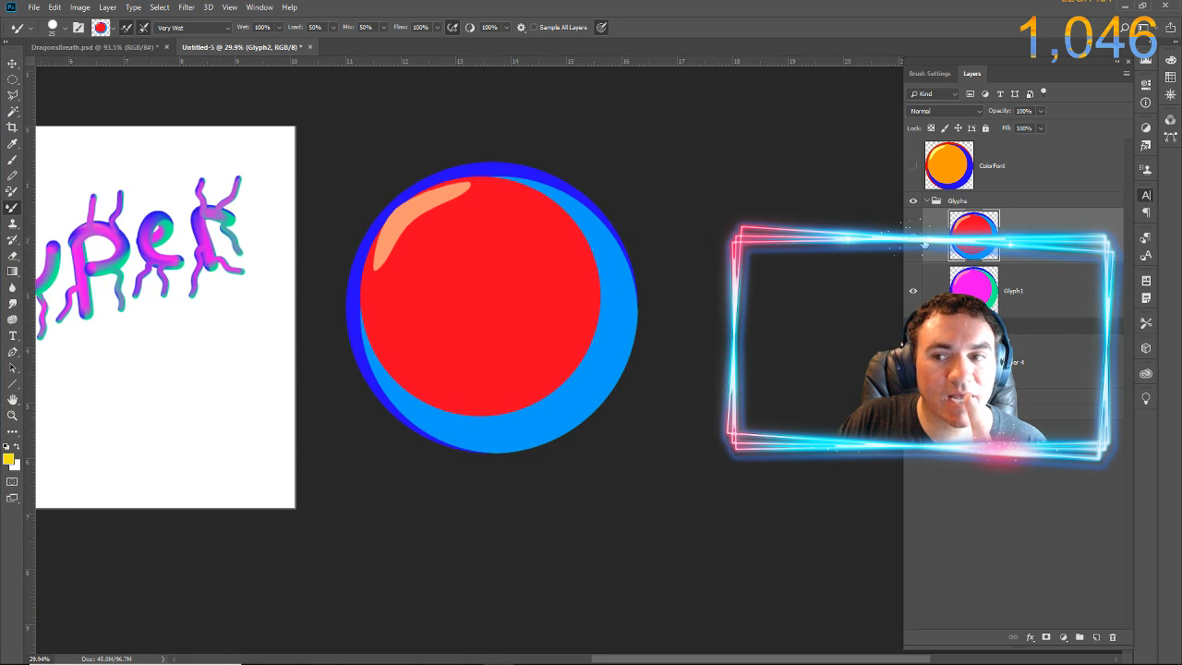
click(914, 227)
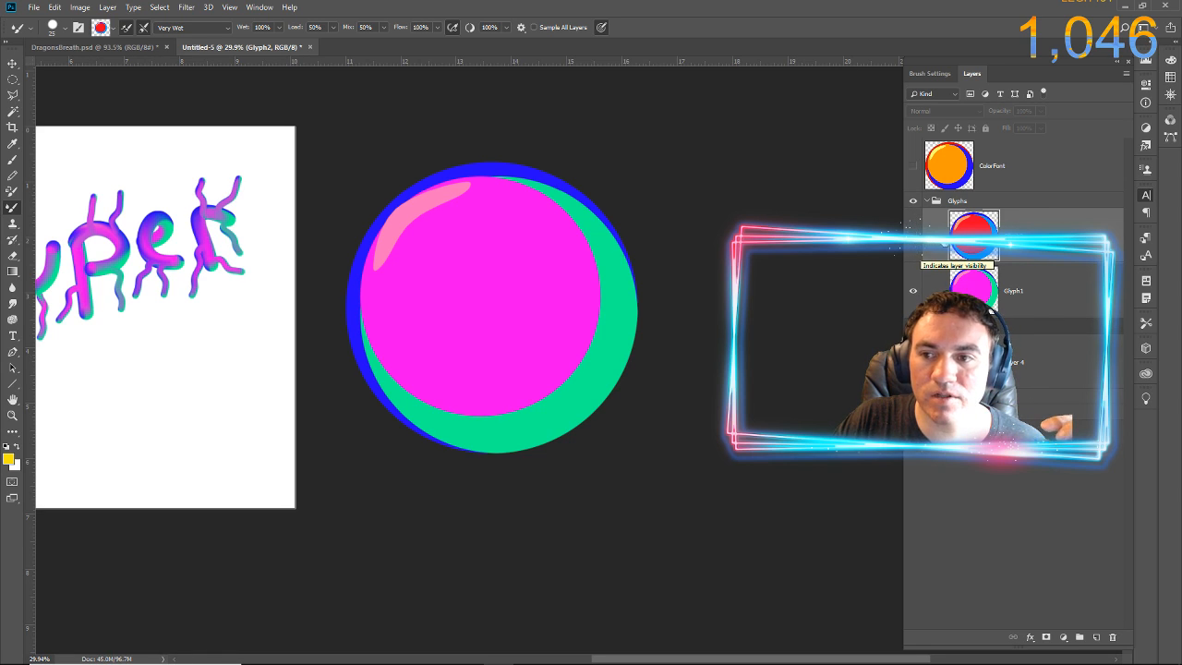
click(955, 293)
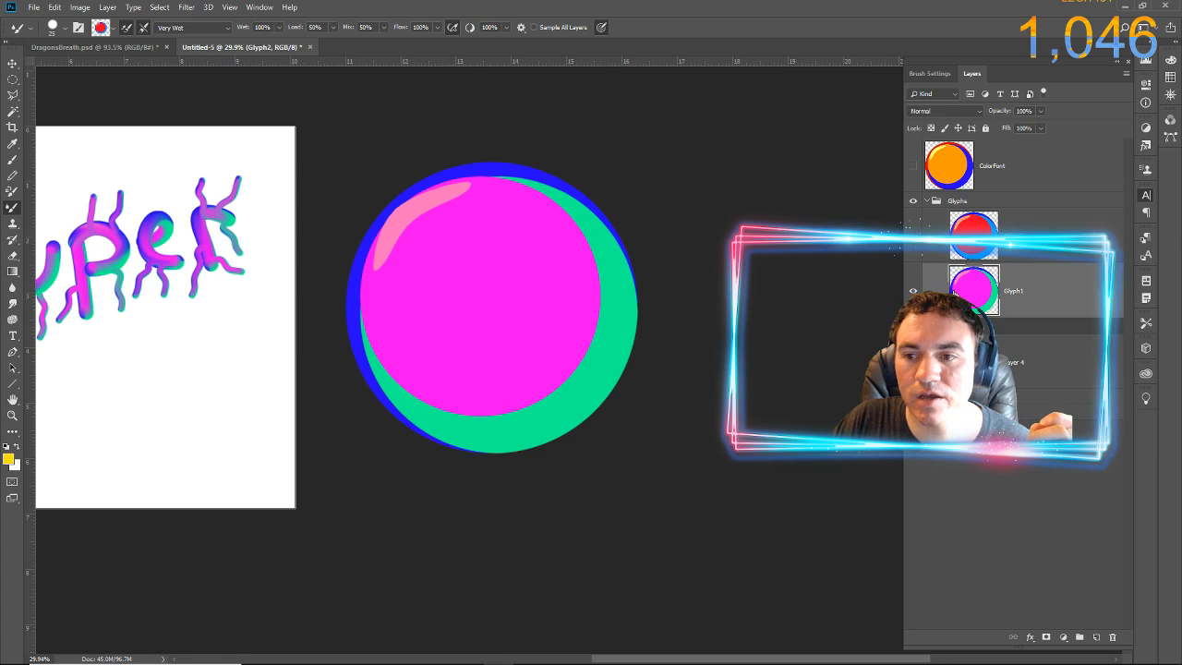
key(ctrl+j)
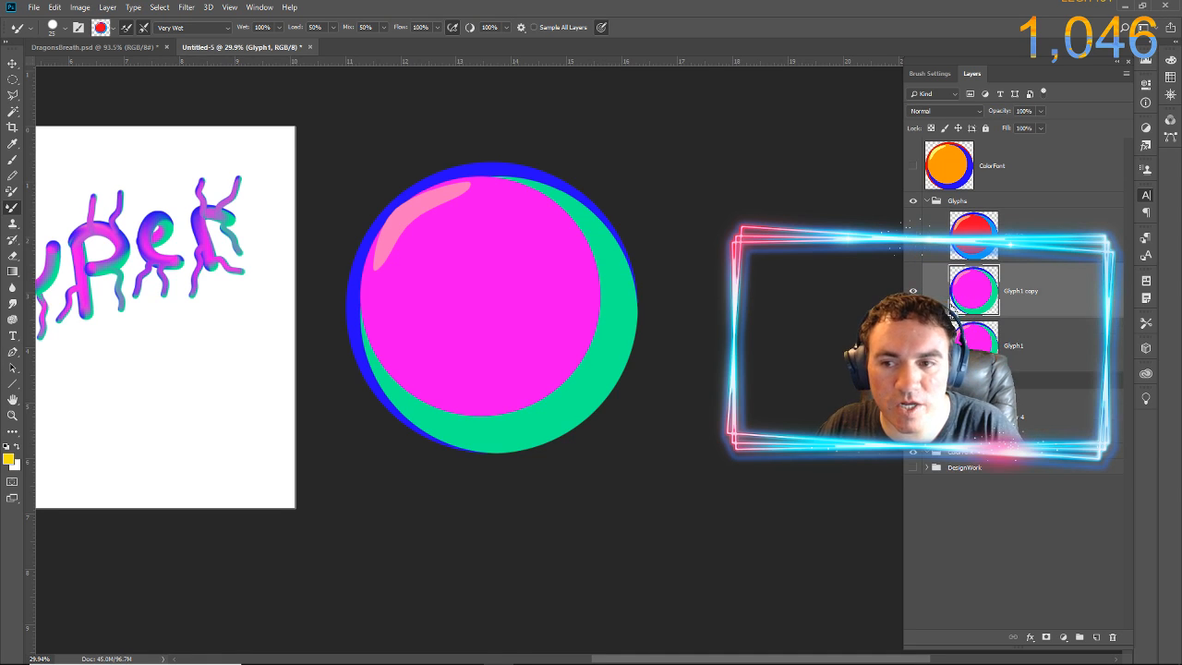
drag(965, 293, 966, 351)
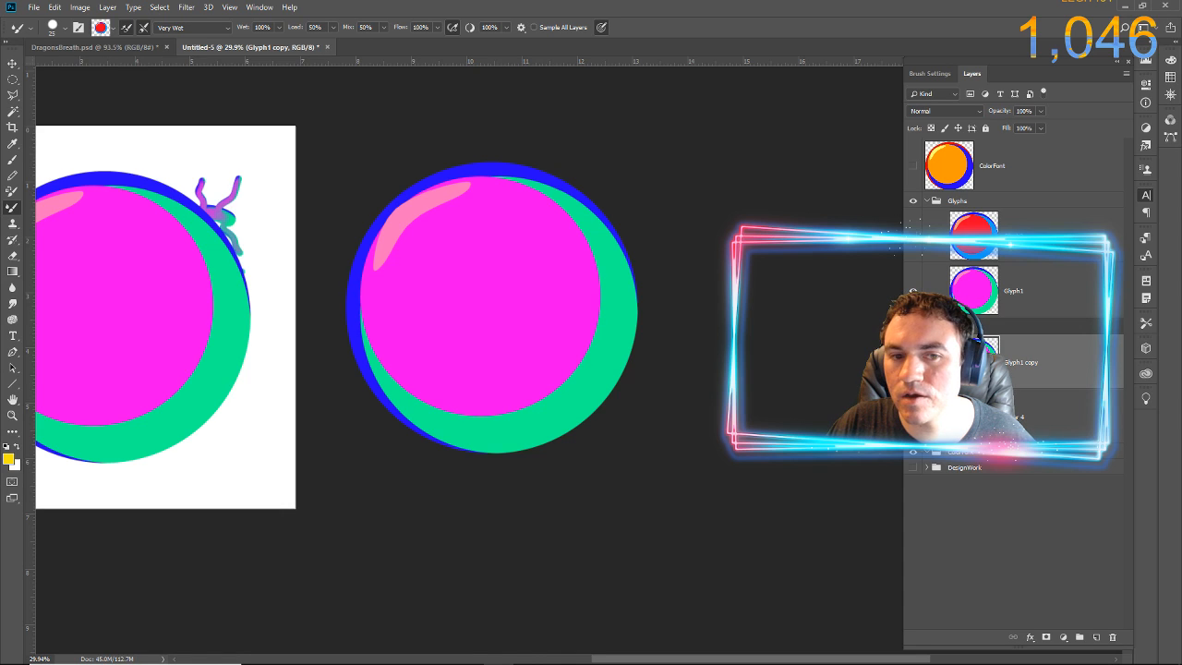
click(914, 363)
click(913, 362)
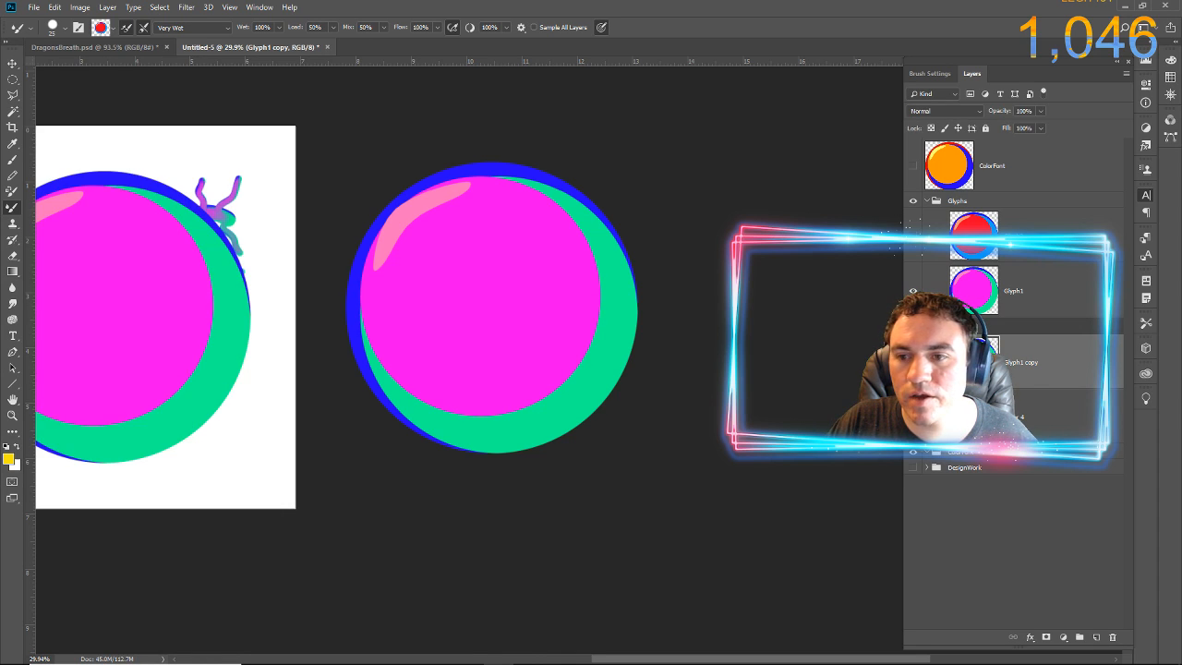
click(13, 65)
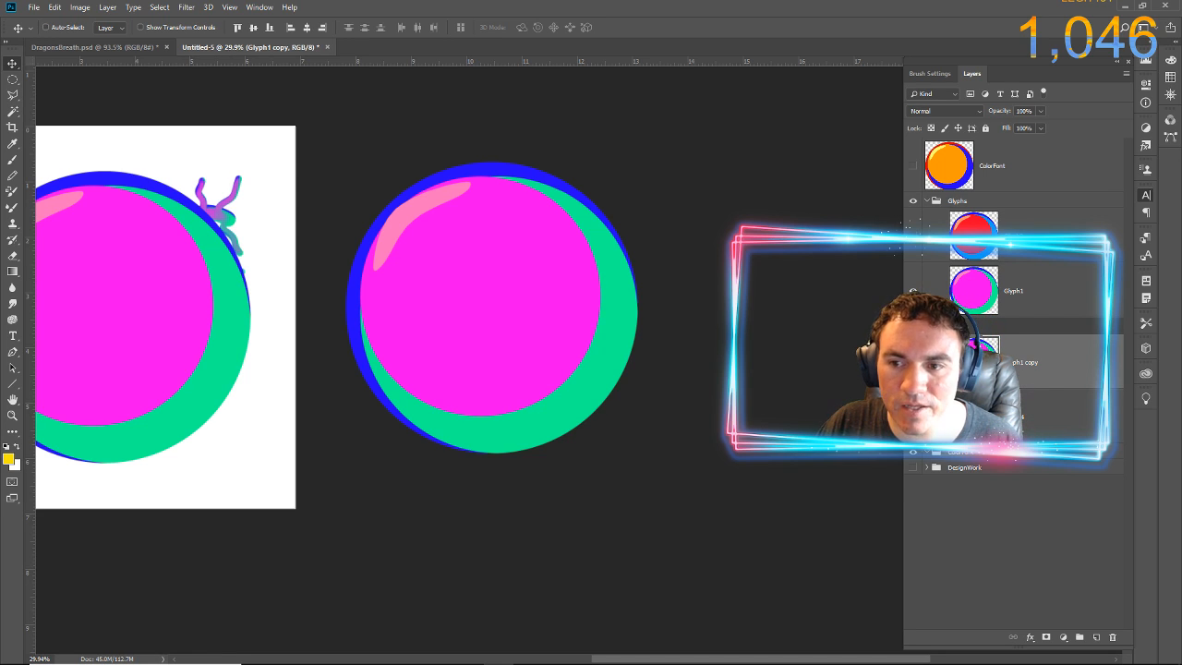
drag(271, 383, 528, 403)
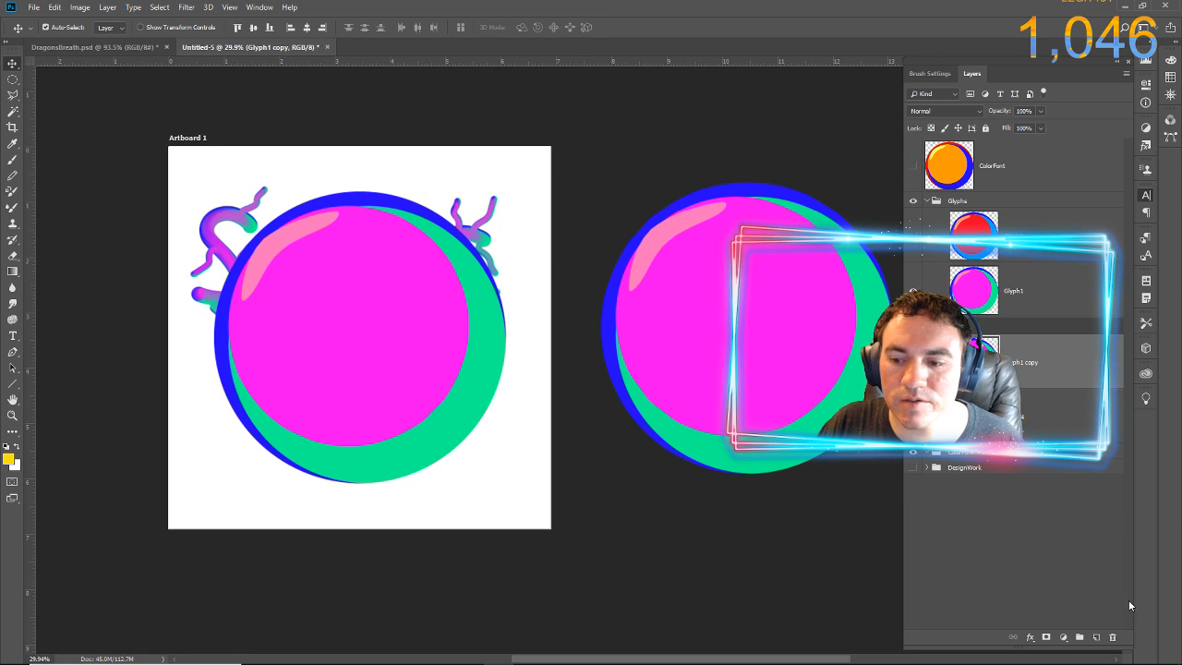
click(1115, 638)
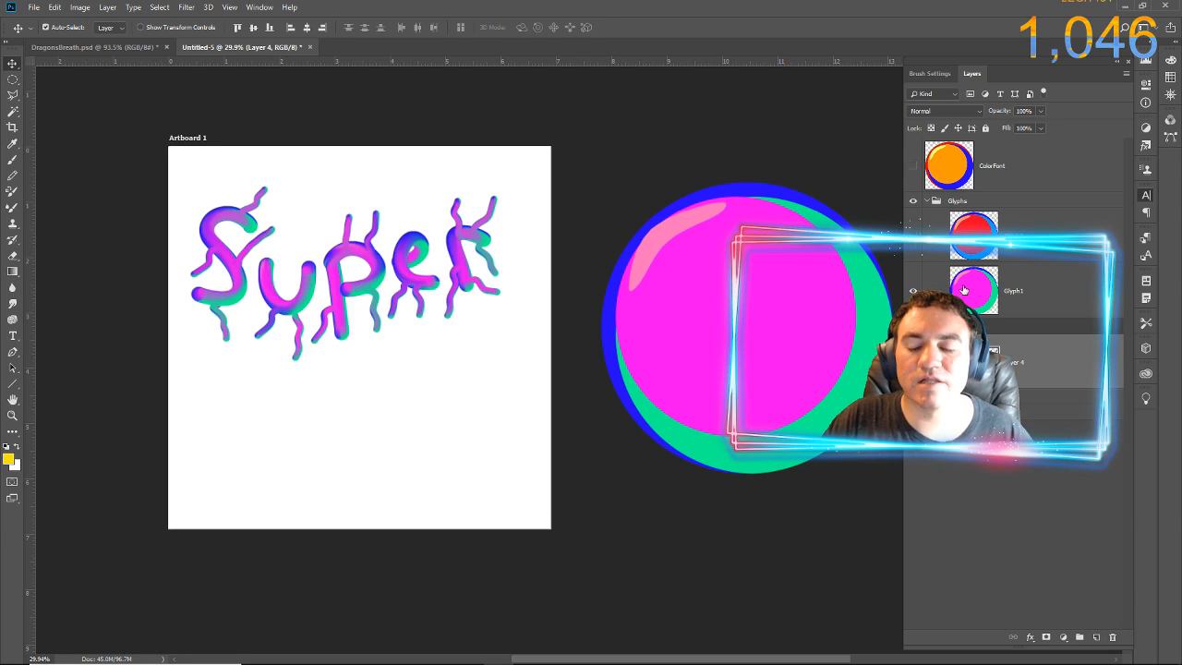
Duplicate the Glyph1 layer and keep the copy beneath the original inside the Glyphs group
click(988, 297)
key(ctrl+j)
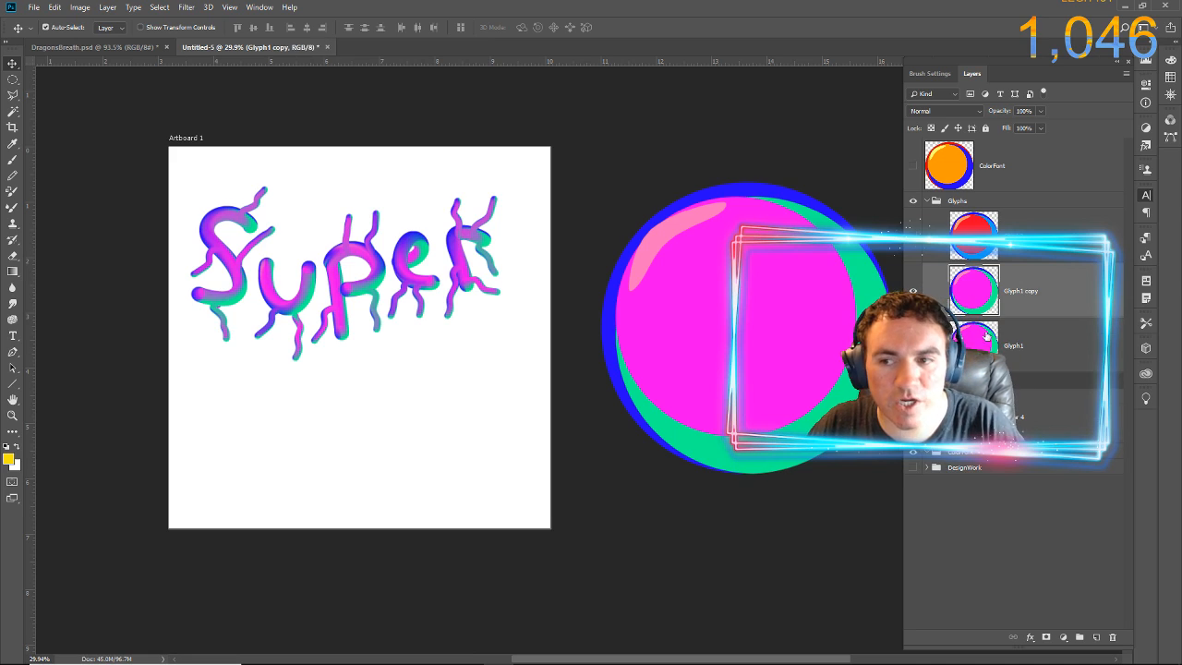
drag(981, 337, 987, 261)
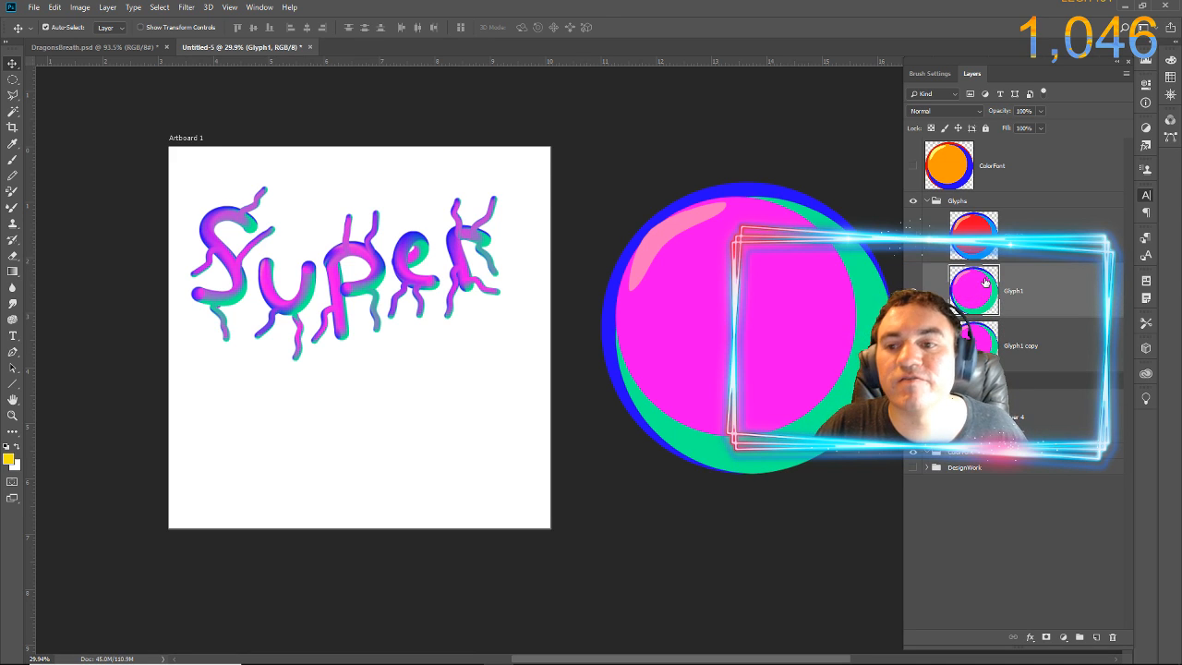
Rename the Glyph1 copy layer as Glyph0
click(1033, 348)
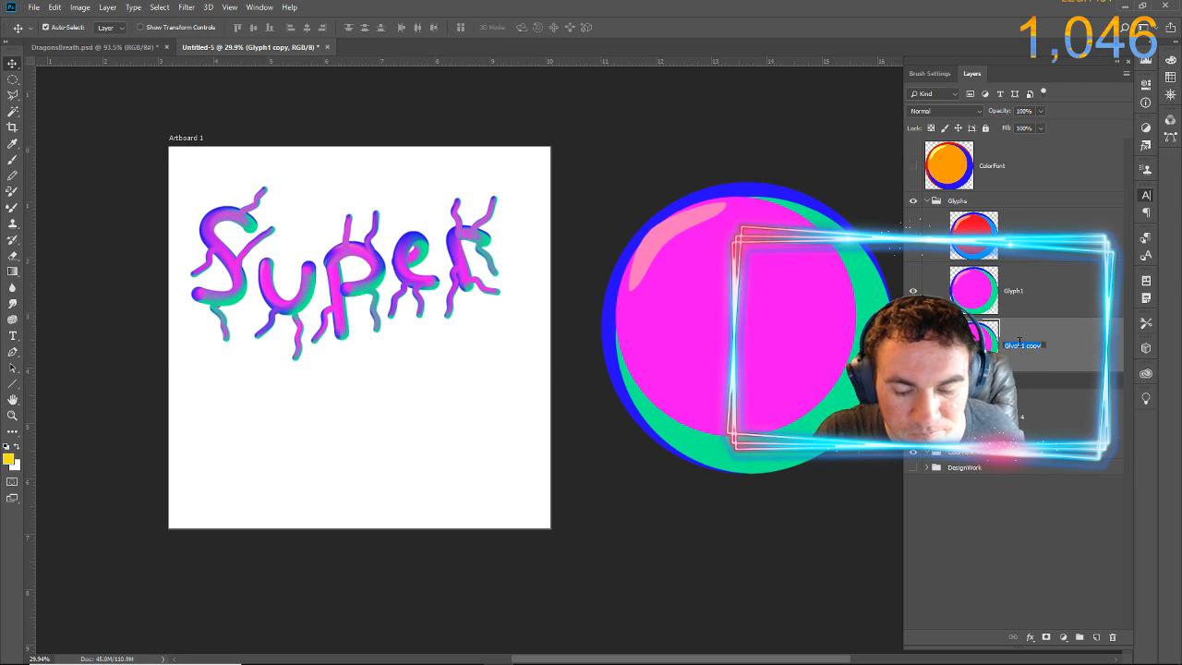
key(BackSpace)
key(BackSpace)
key(BackSpace)
key(BackSpace)
key(BackSpace)
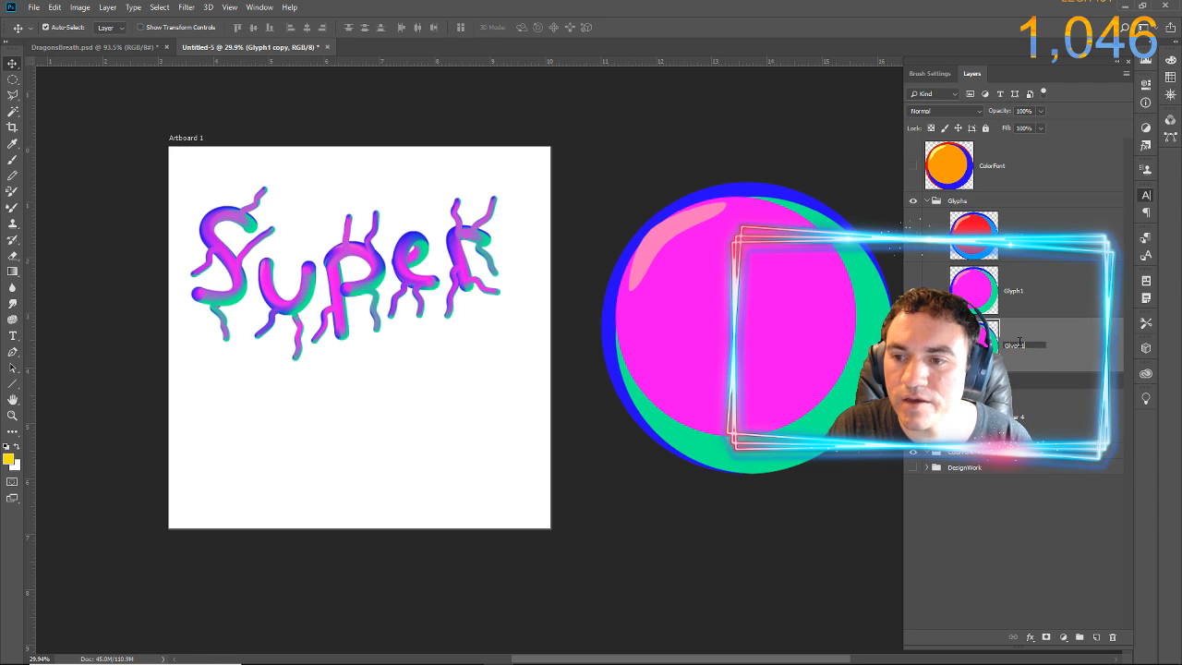
key(BackSpace)
text(0)
key(Return)
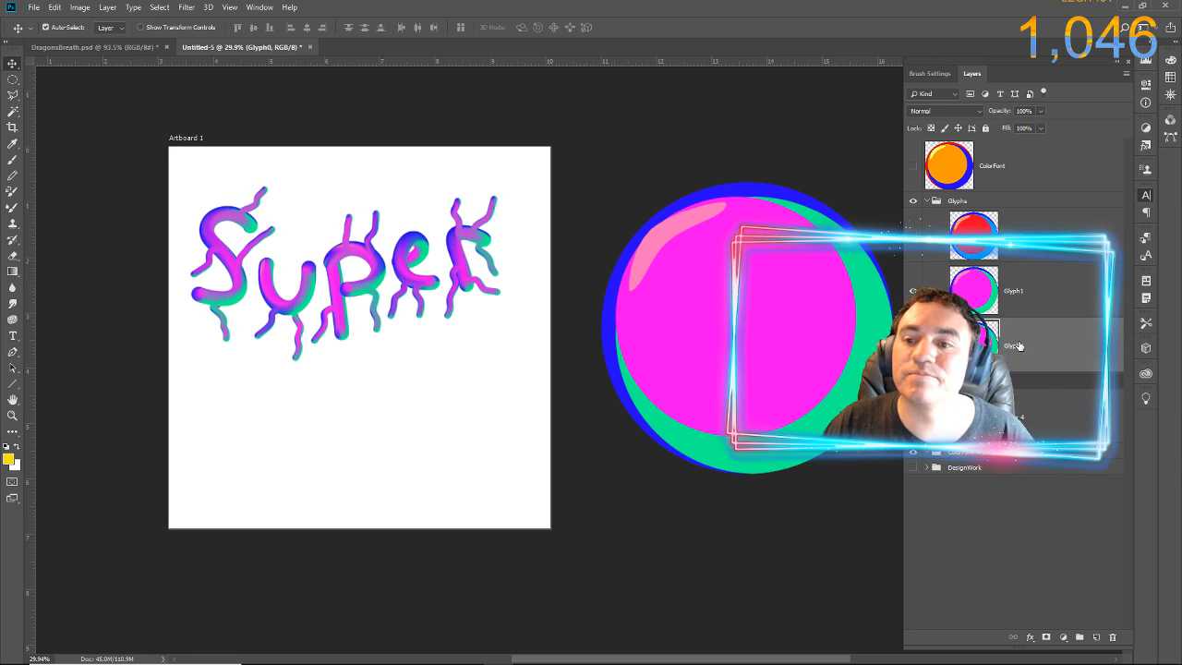
Hide Glyph1 and recolor Glyph0 with Hue/Saturation, setting Hue to -77 and Saturation to +100
click(912, 291)
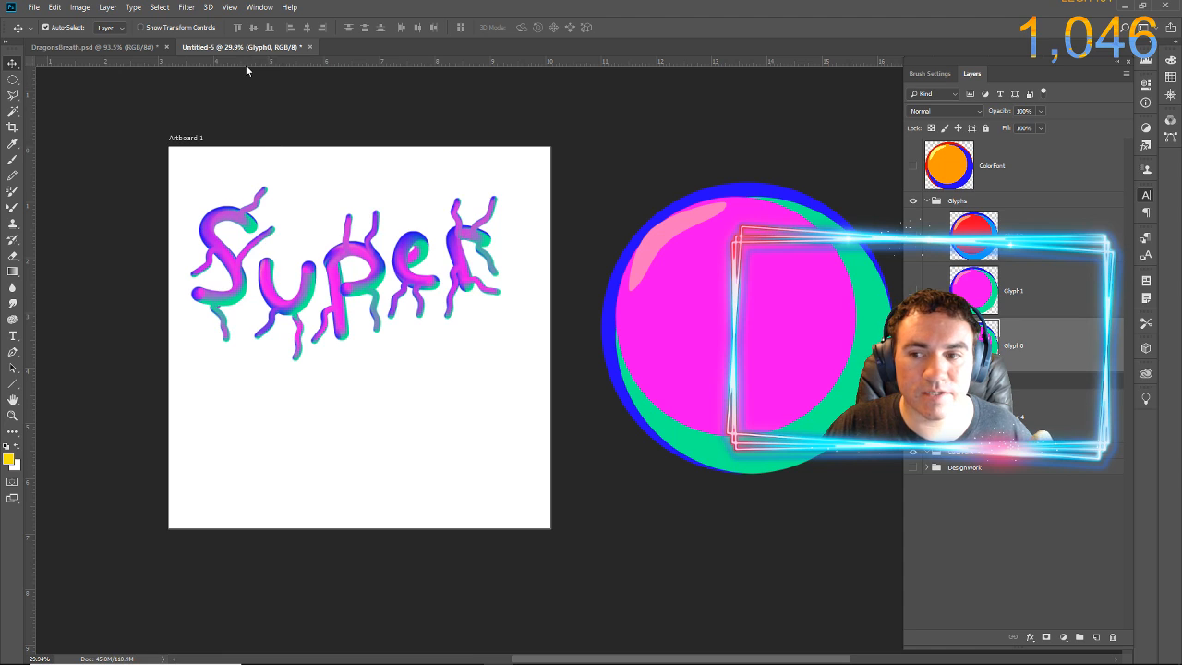
click(80, 8)
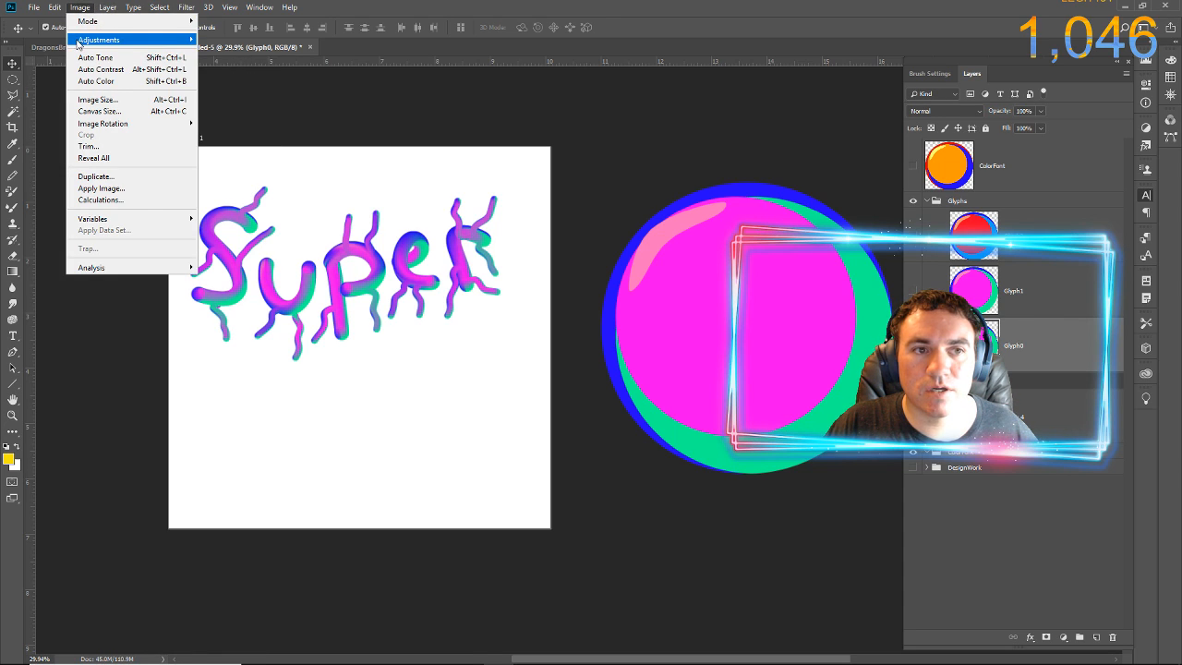
mouse_move(80, 43)
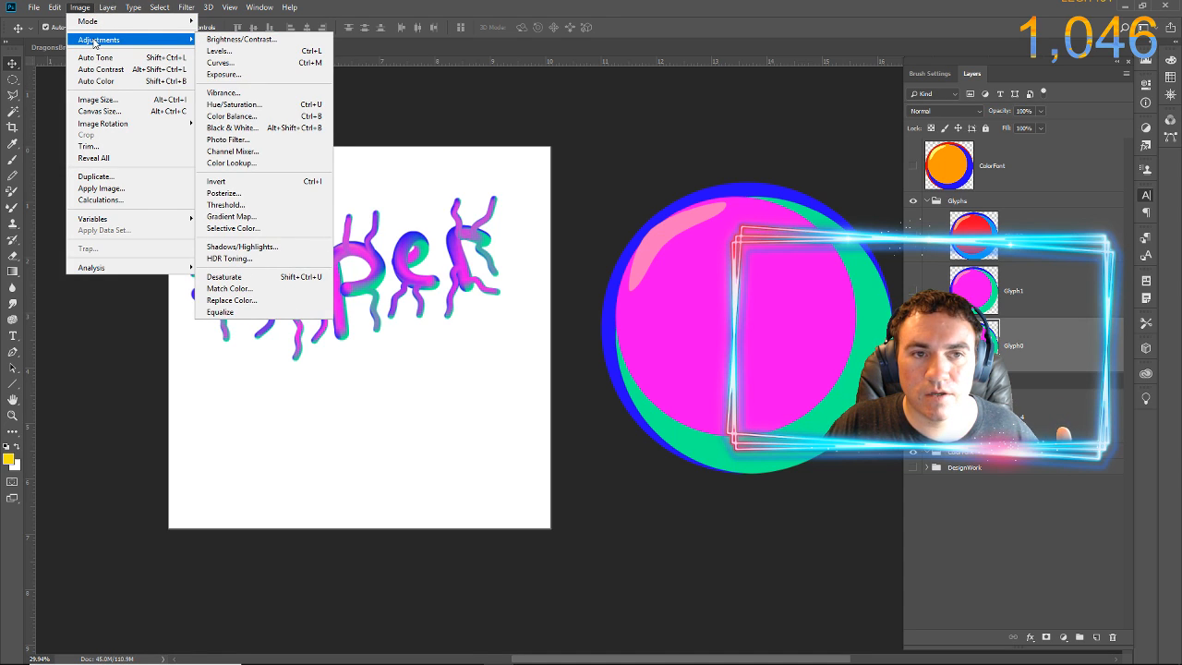
click(233, 105)
drag(889, 119, 355, 416)
drag(338, 485, 328, 489)
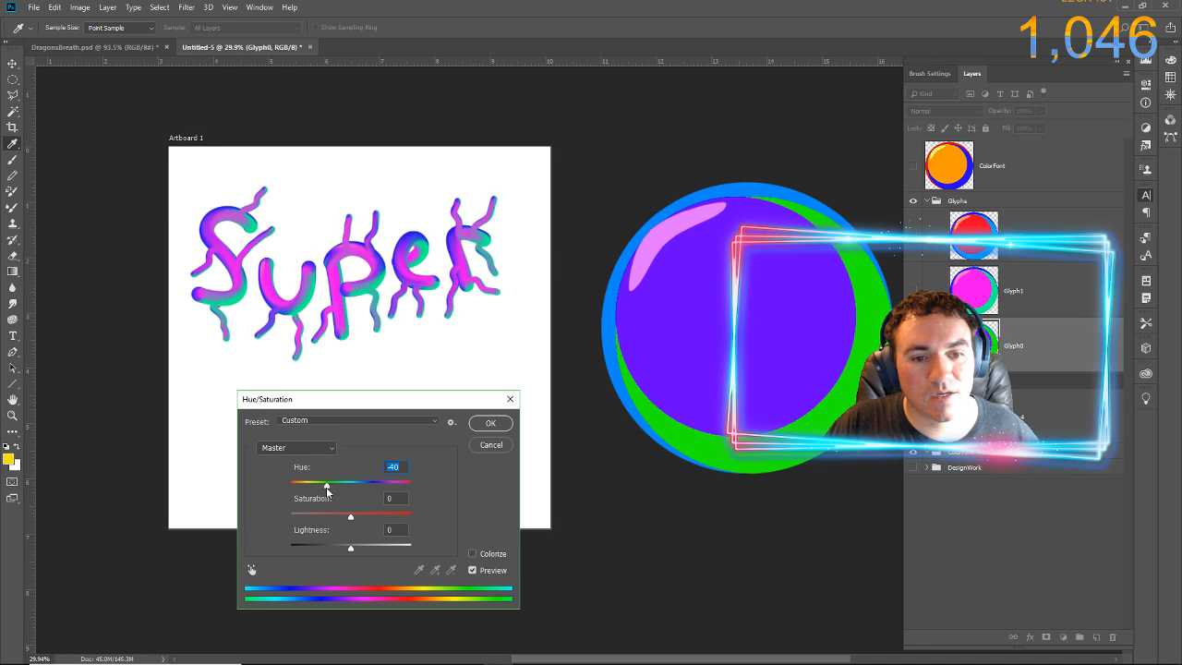
drag(359, 525, 431, 517)
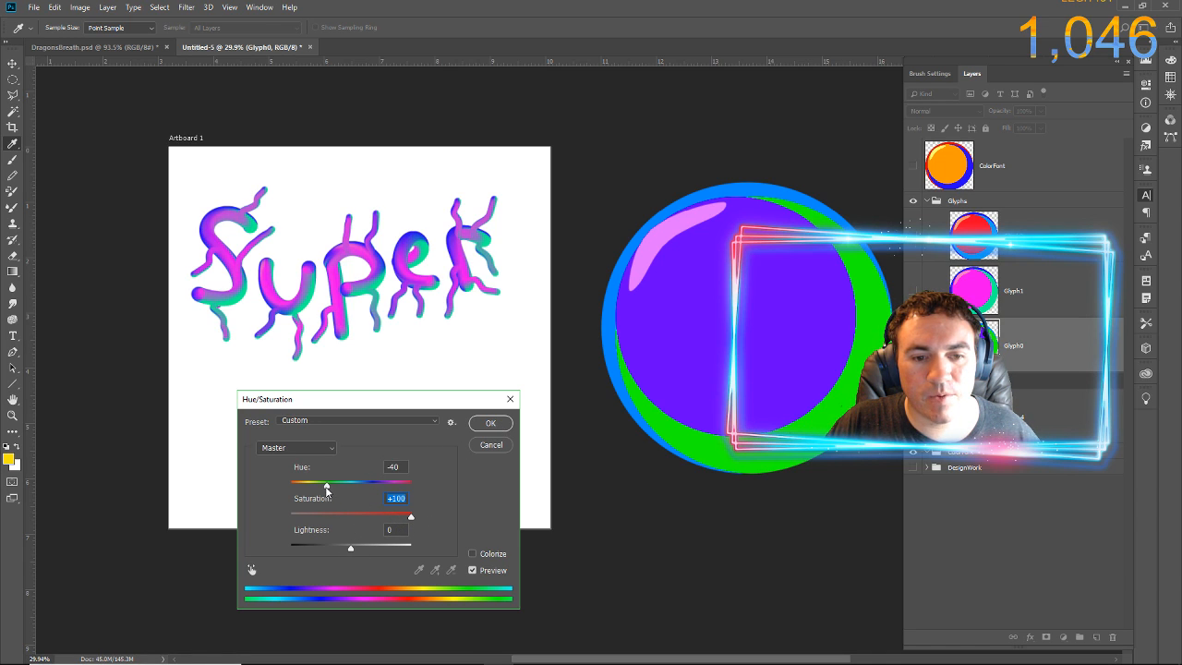
mouse_move(326, 486)
mouse_down()
mouse_move(267, 495)
mouse_move(386, 487)
mouse_move(316, 496)
mouse_up()
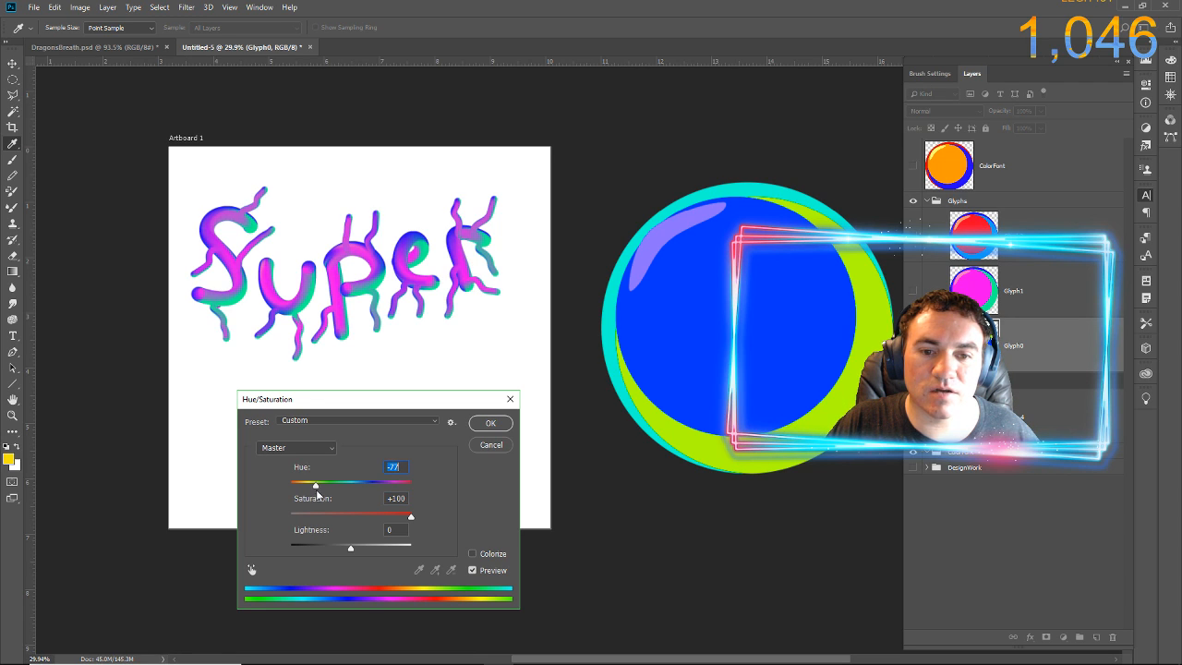
click(491, 423)
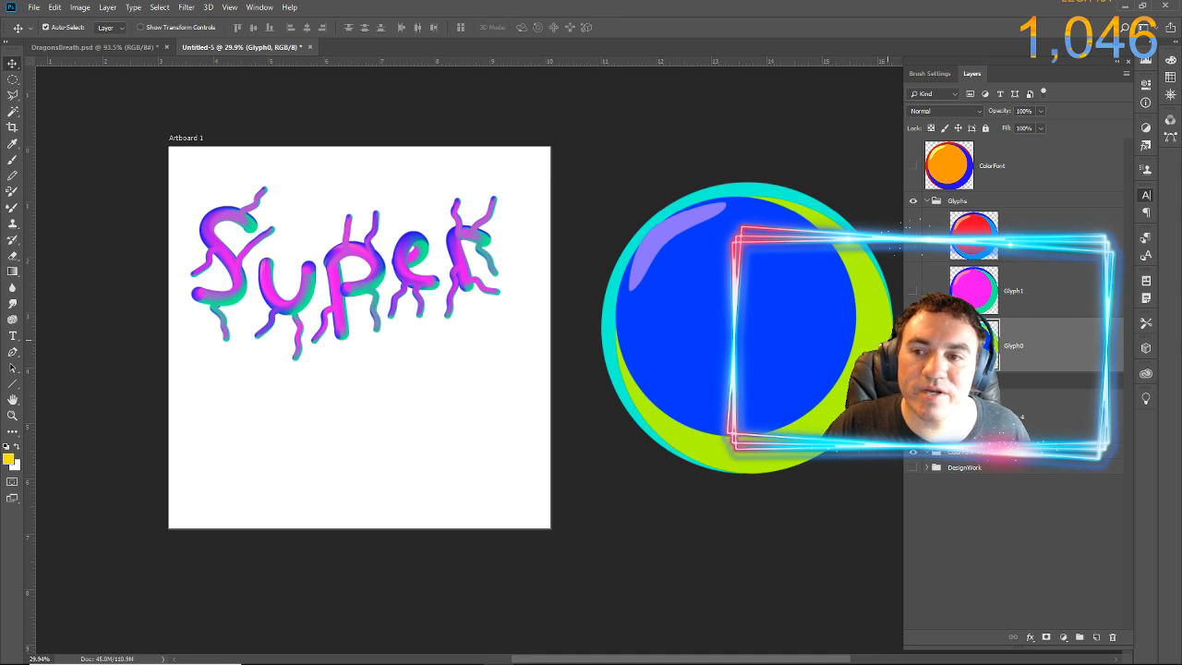
Create a new 2048 x 2048 px document from the saved Zbrush_Texture preset
click(106, 46)
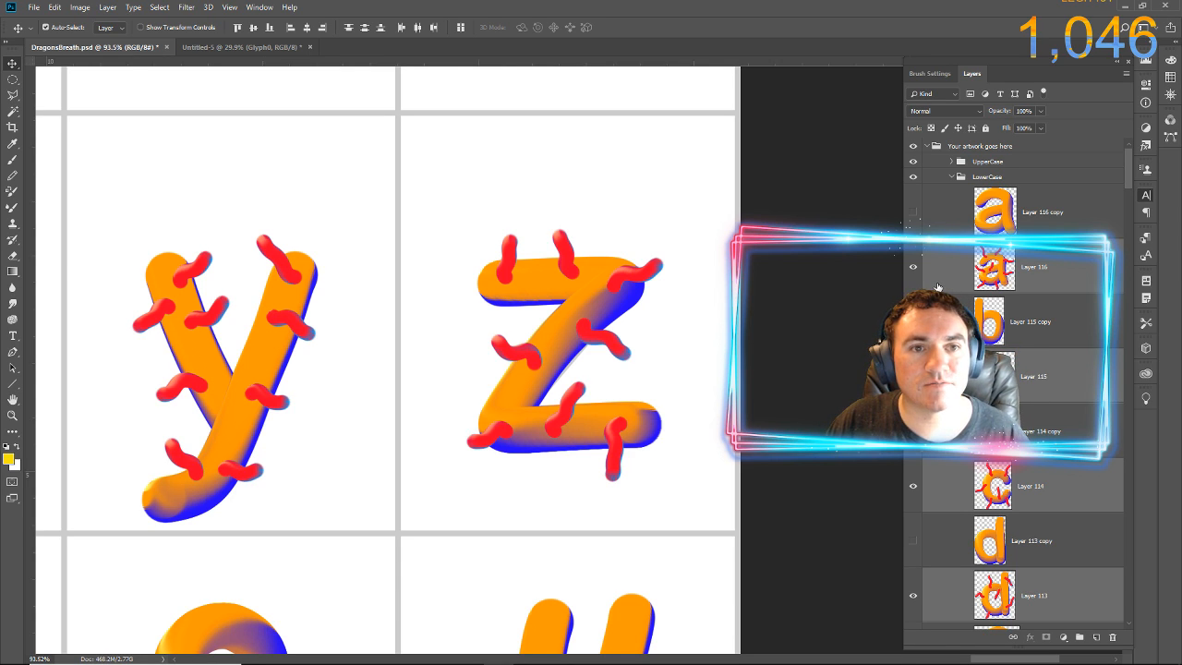
click(34, 8)
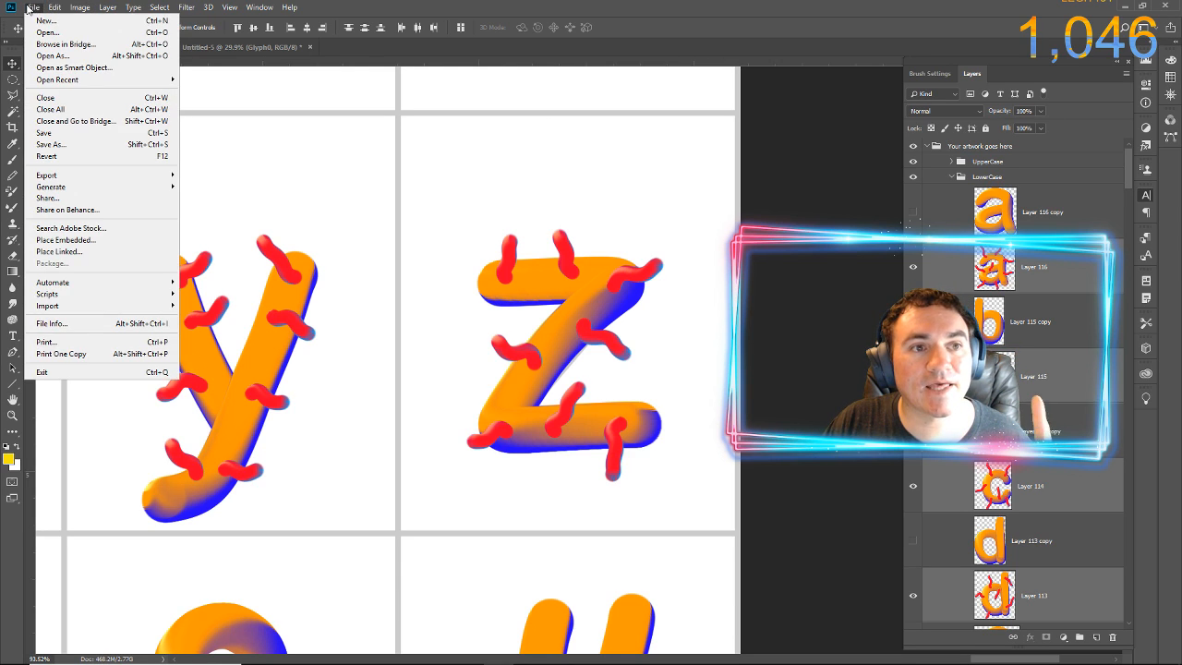
click(37, 19)
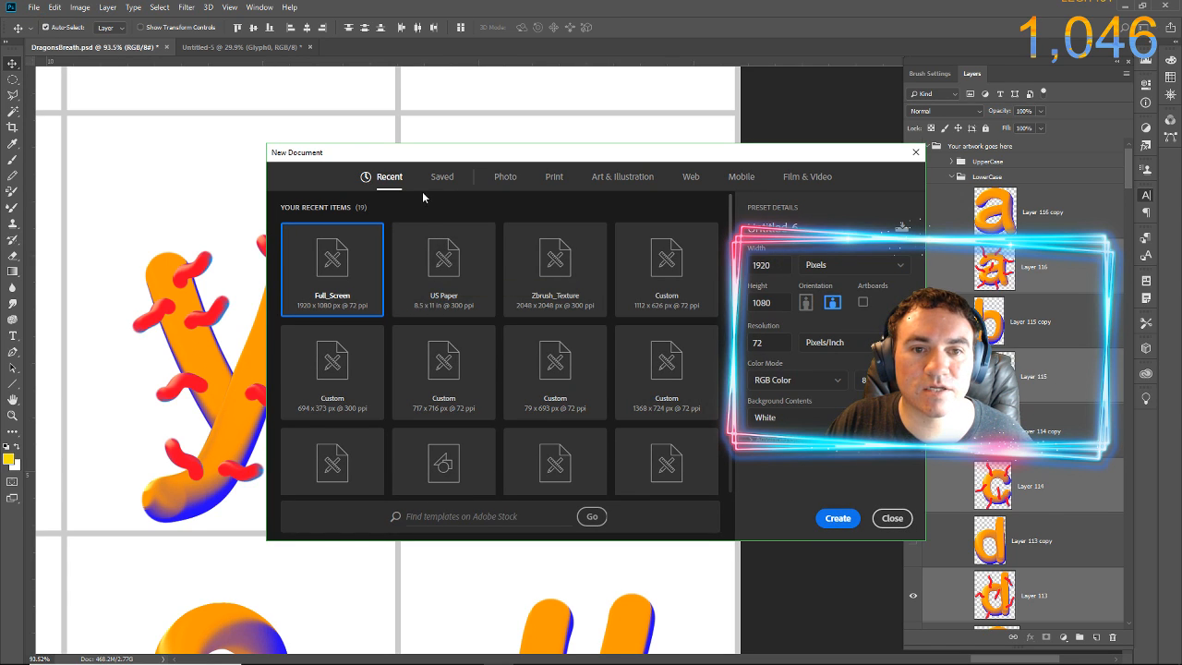
click(440, 180)
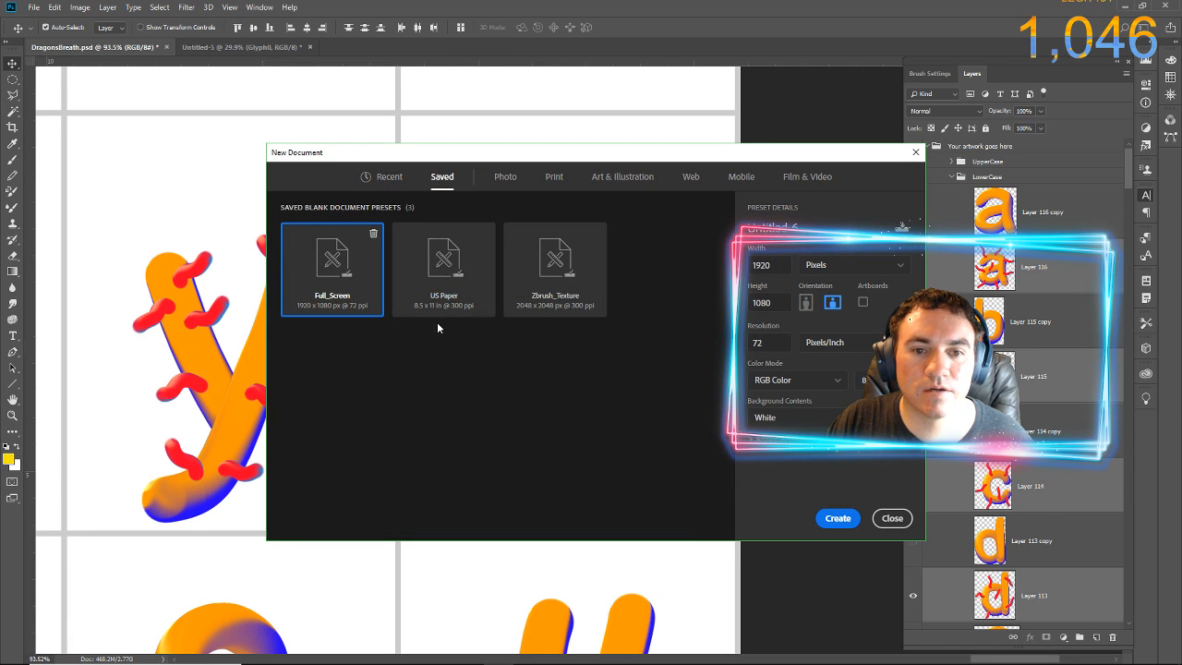
double_click(550, 279)
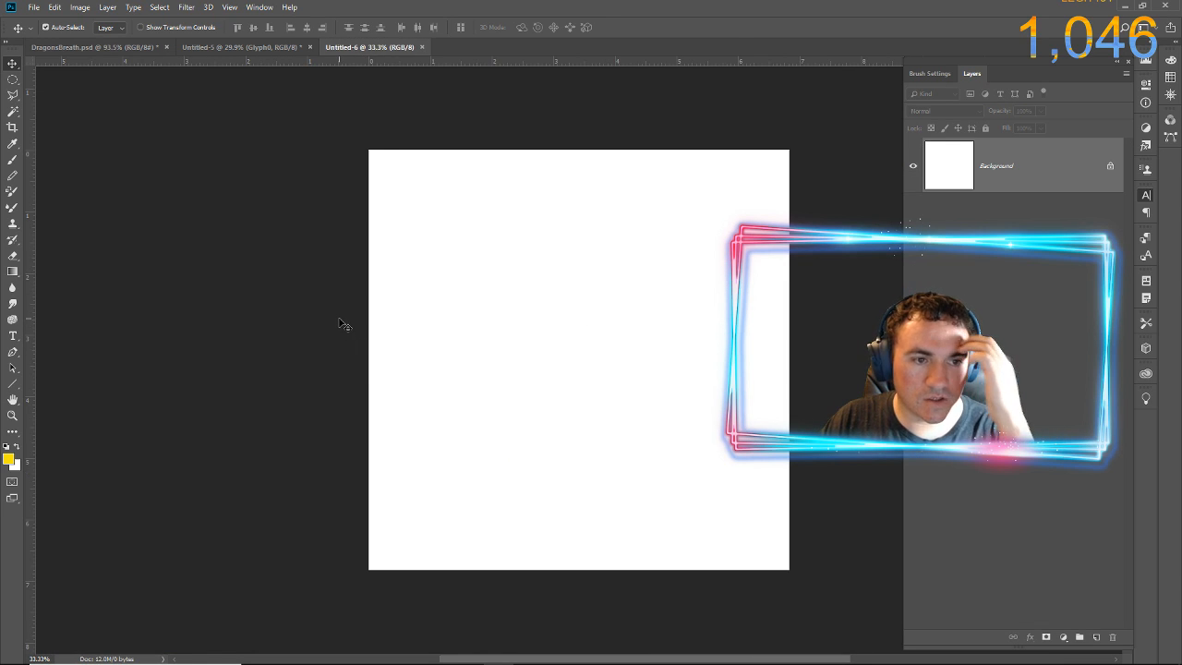
Add a text layer in the DragonsBreath font near the page's upper left reading "This is my" with "Dragons" on the second line
key(t)
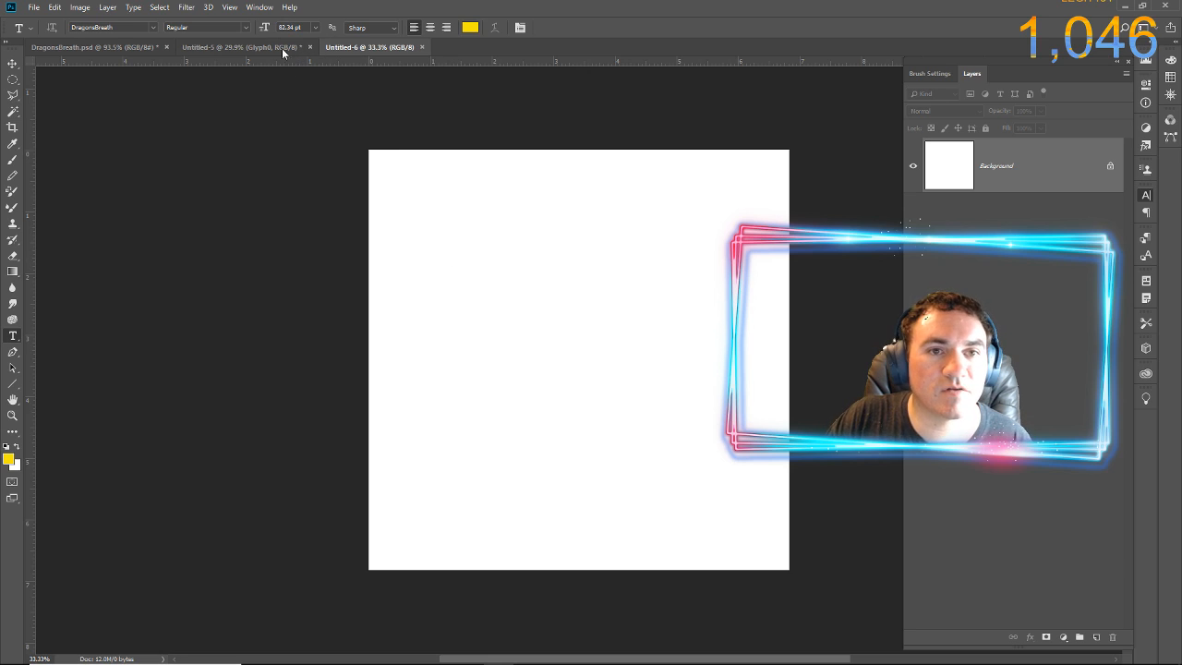
click(427, 255)
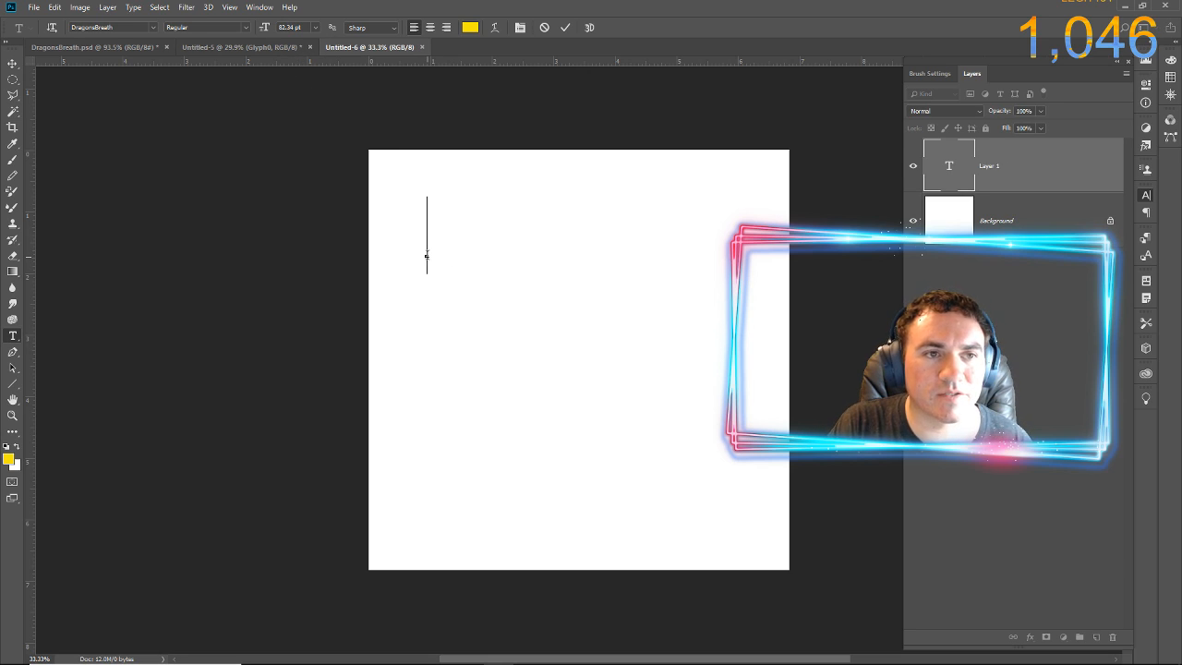
text(T)
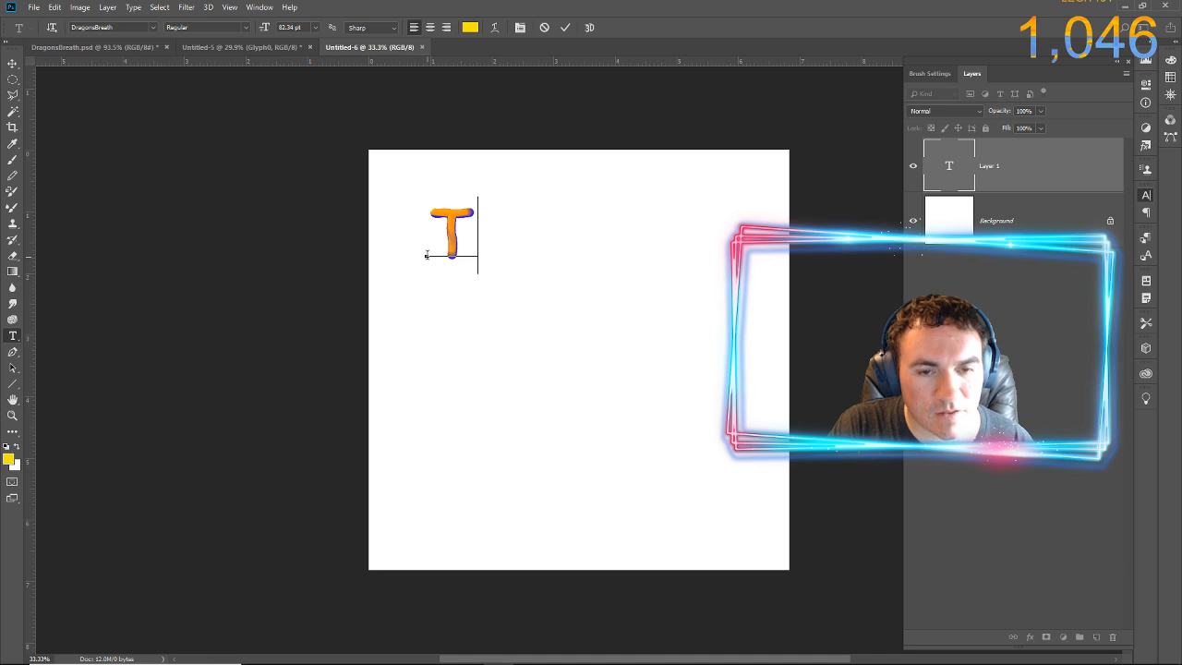
text(his is my)
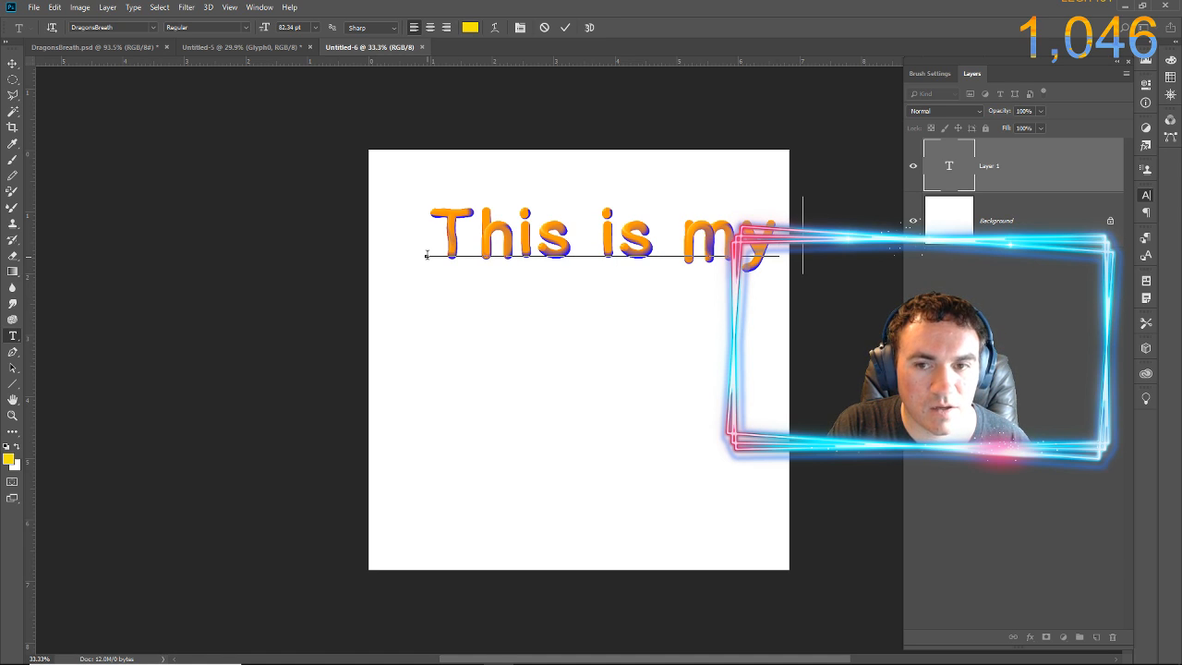
key(Return)
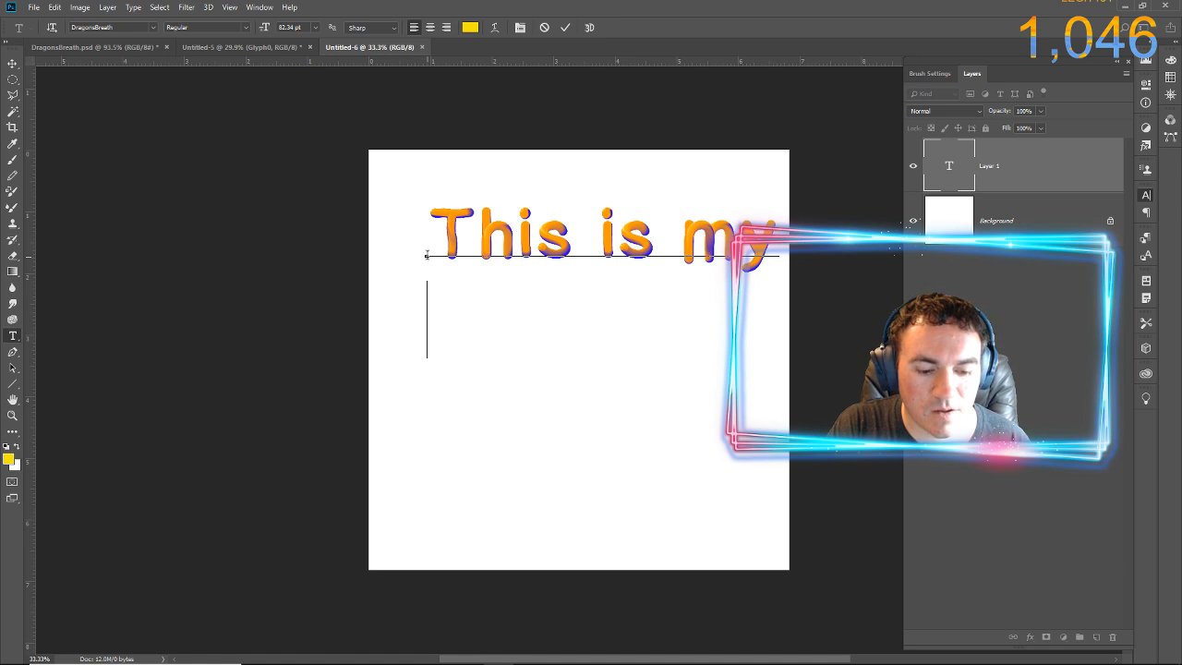
text(Dragons)
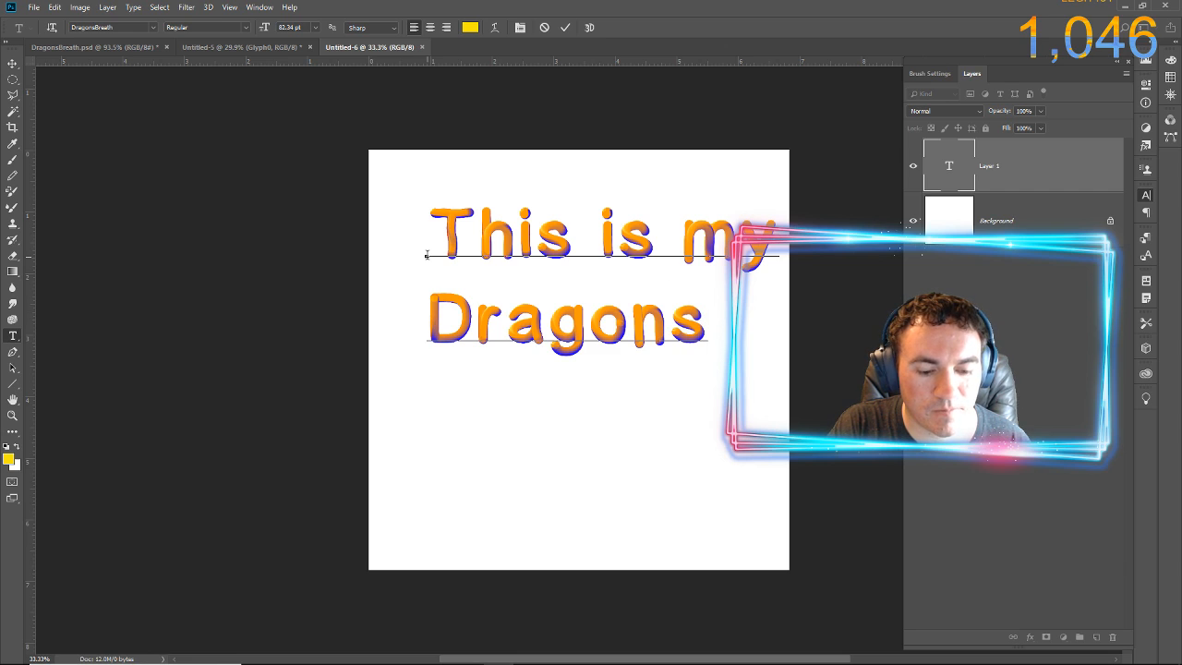
text( Br)
key(BackSpace)
key(BackSpace)
key(BackSpace)
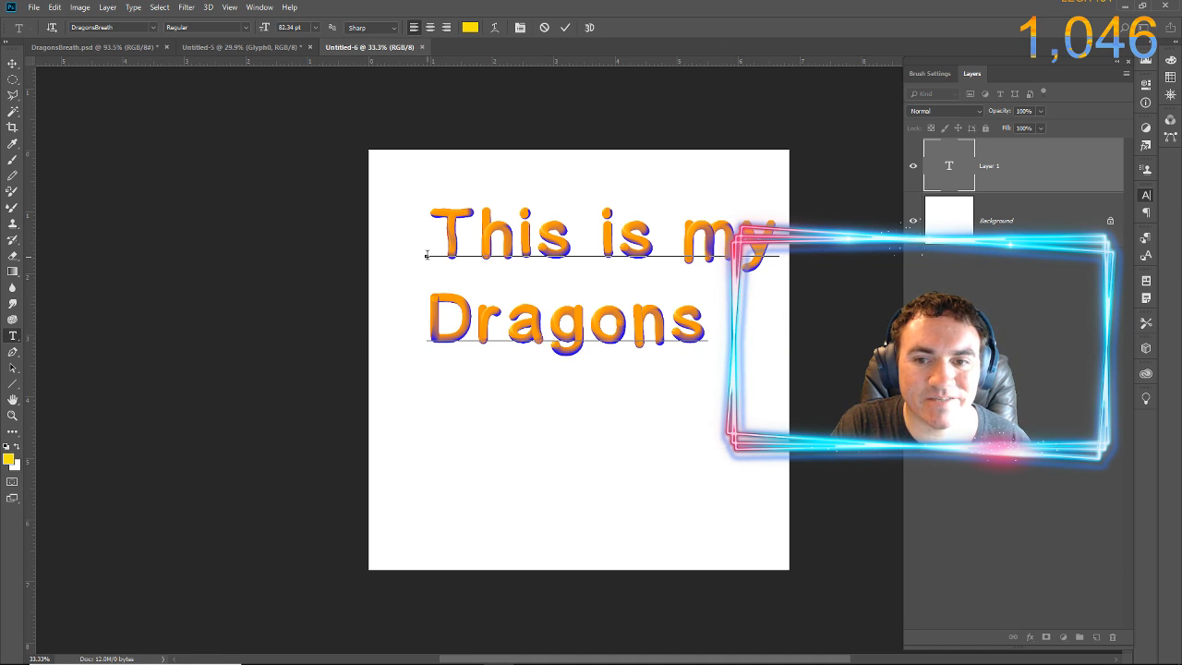
Add "Breath Font" as the third text line and shift the text block left so it fits the page
key(Return)
text(Berath)
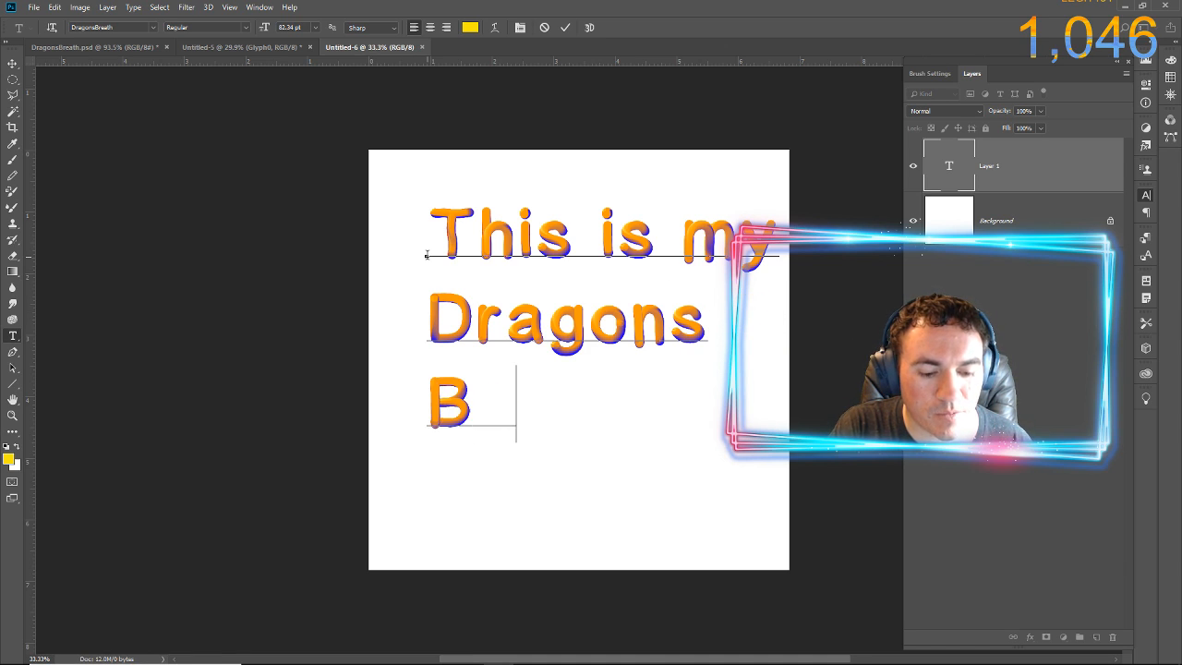
key(BackSpace)
key(BackSpace)
key(BackSpace)
key(BackSpace)
key(BackSpace)
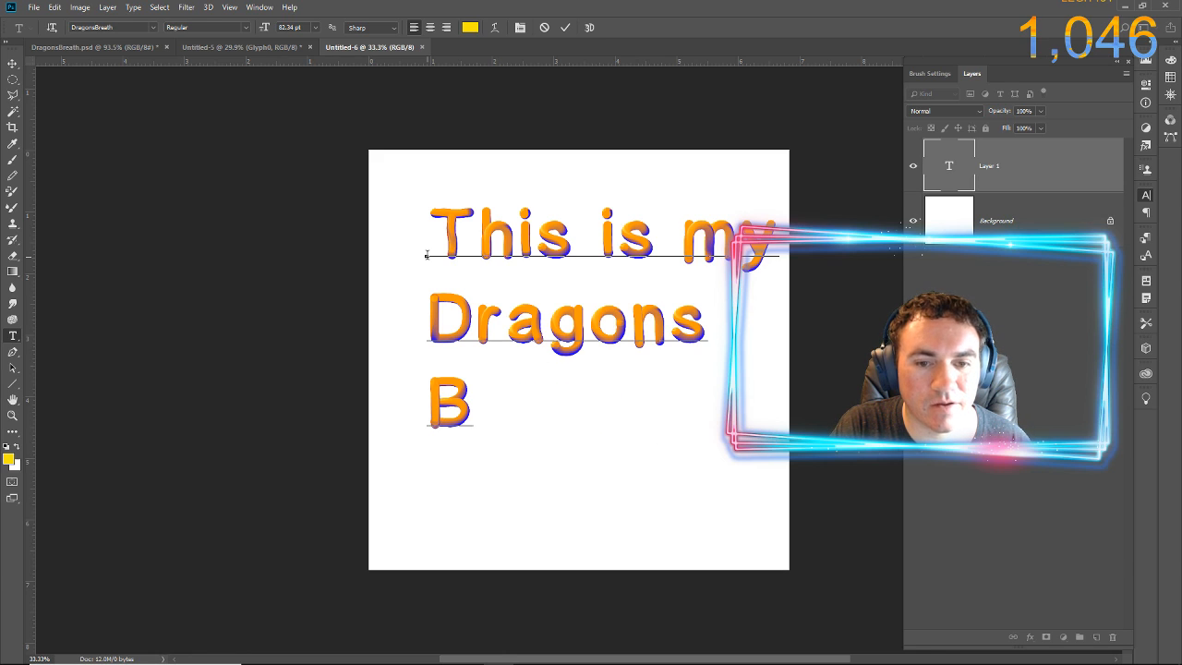
text(reath M)
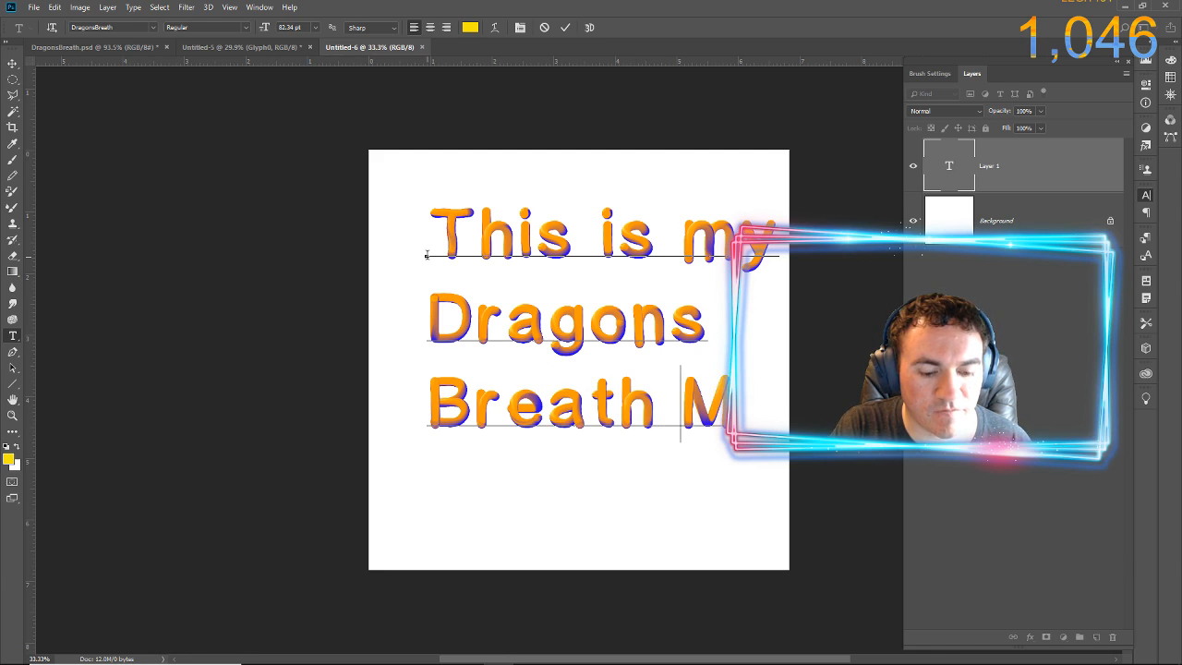
key(BackSpace)
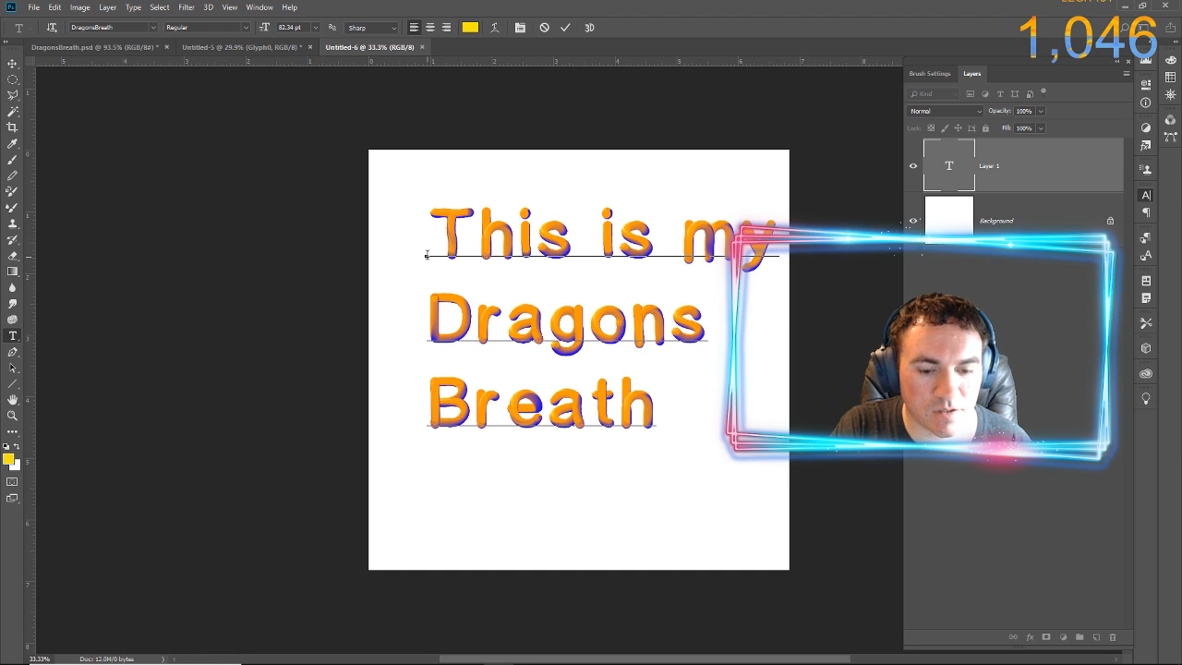
text(For)
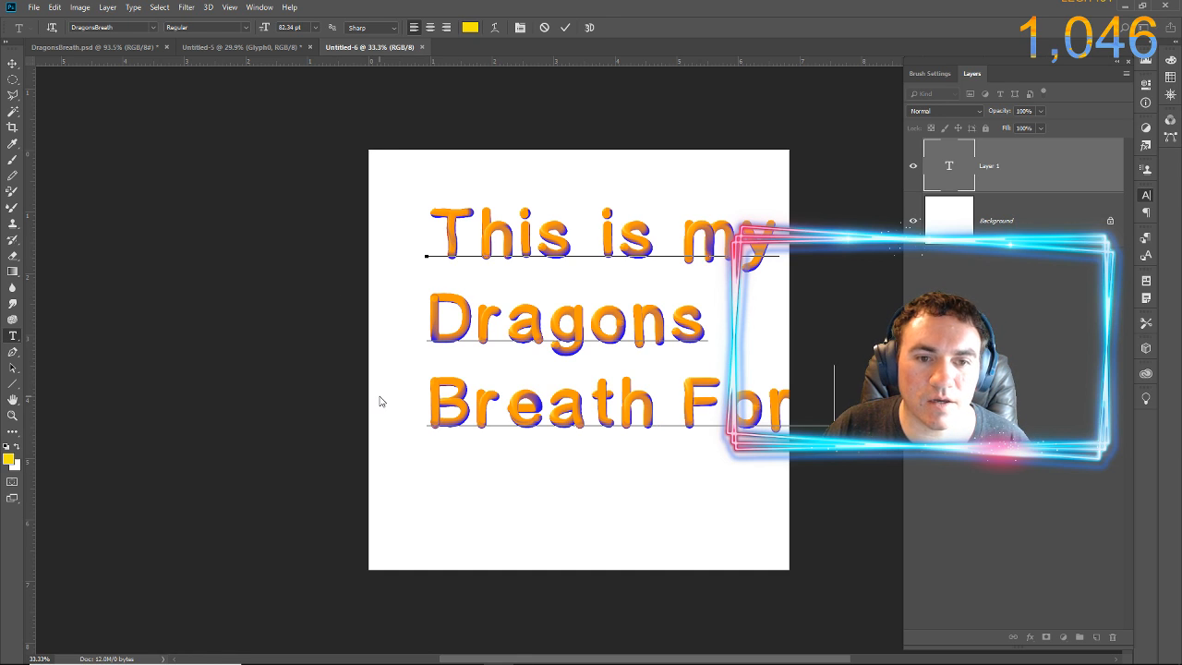
text(nt)
drag(404, 388, 360, 389)
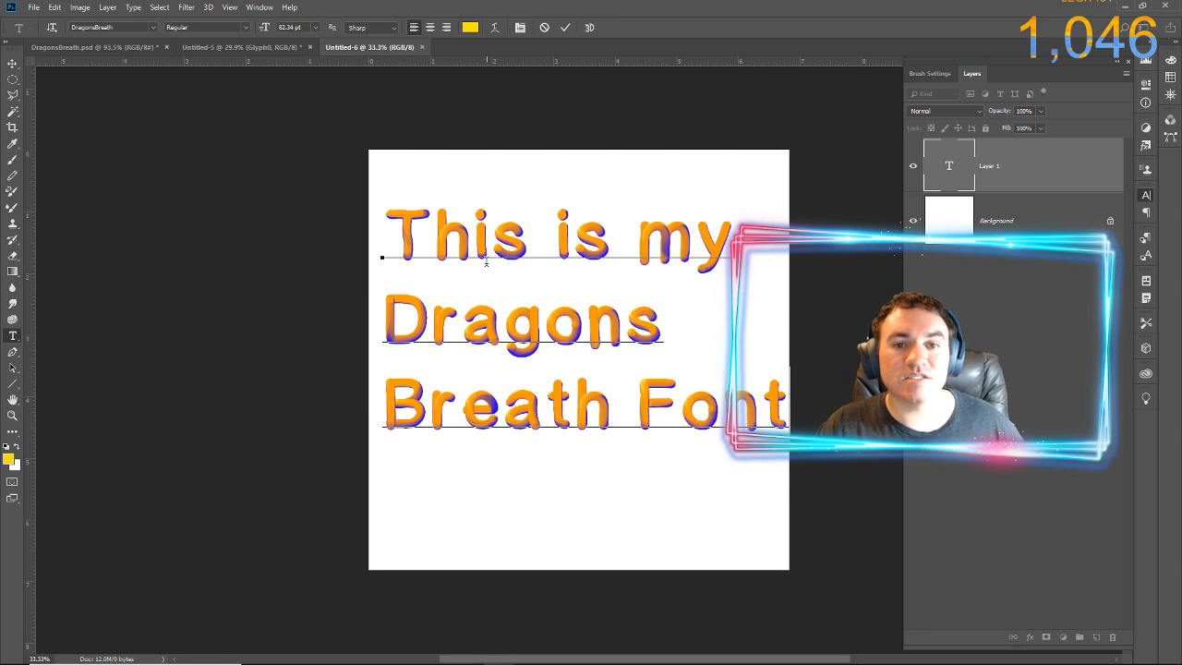
Show the Glyphs panel for the entire DragonsBreath font, review its characters and move the panel off the text's first letters
click(515, 229)
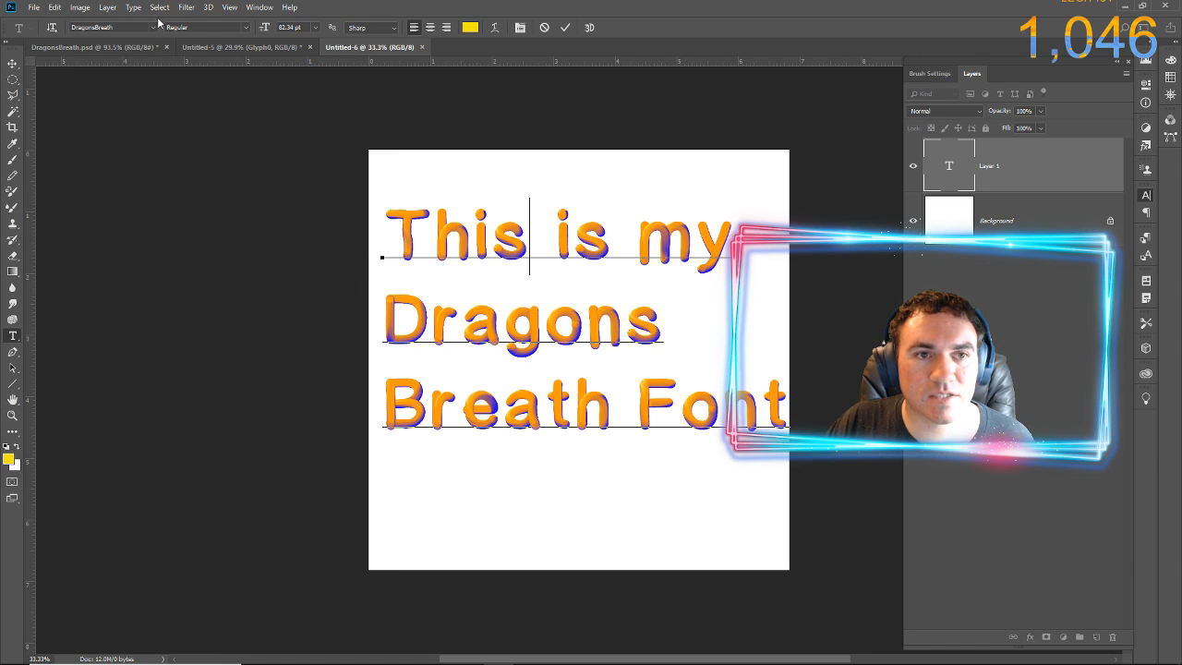
click(256, 8)
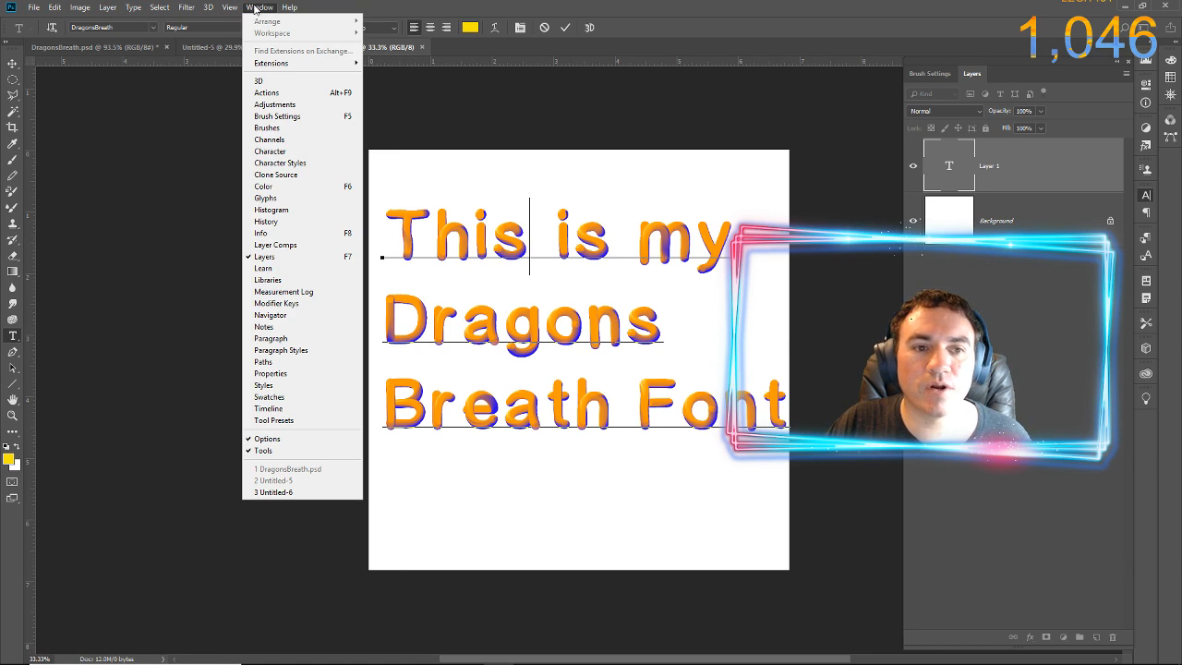
click(289, 197)
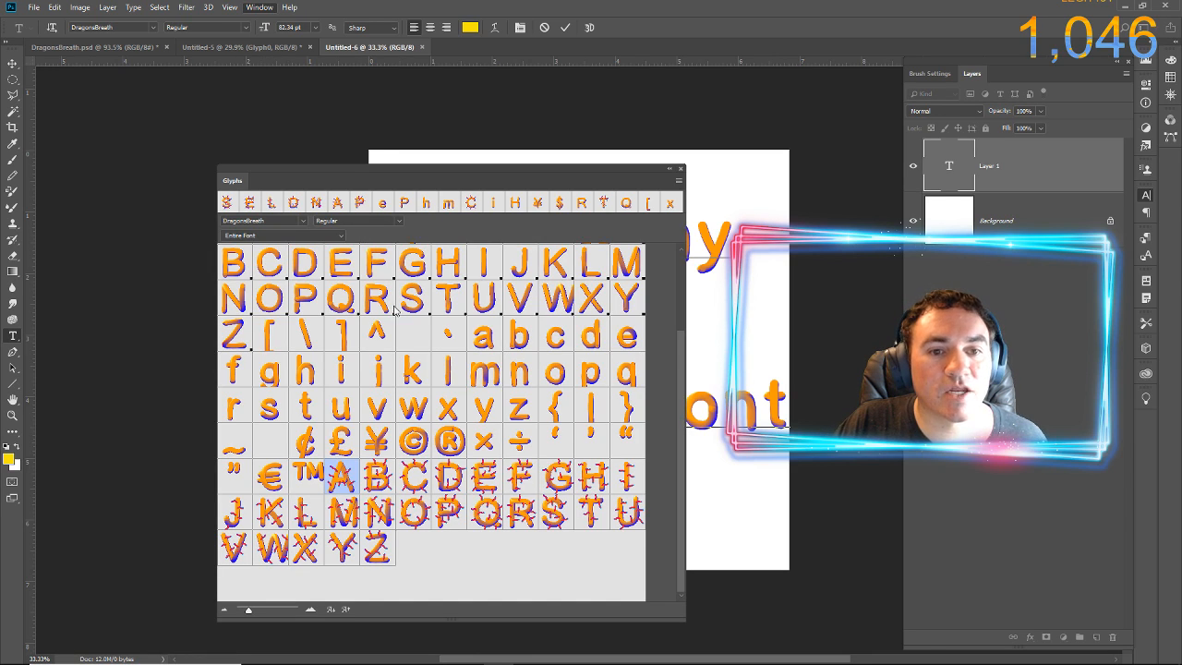
scroll(282, 346, up, 3)
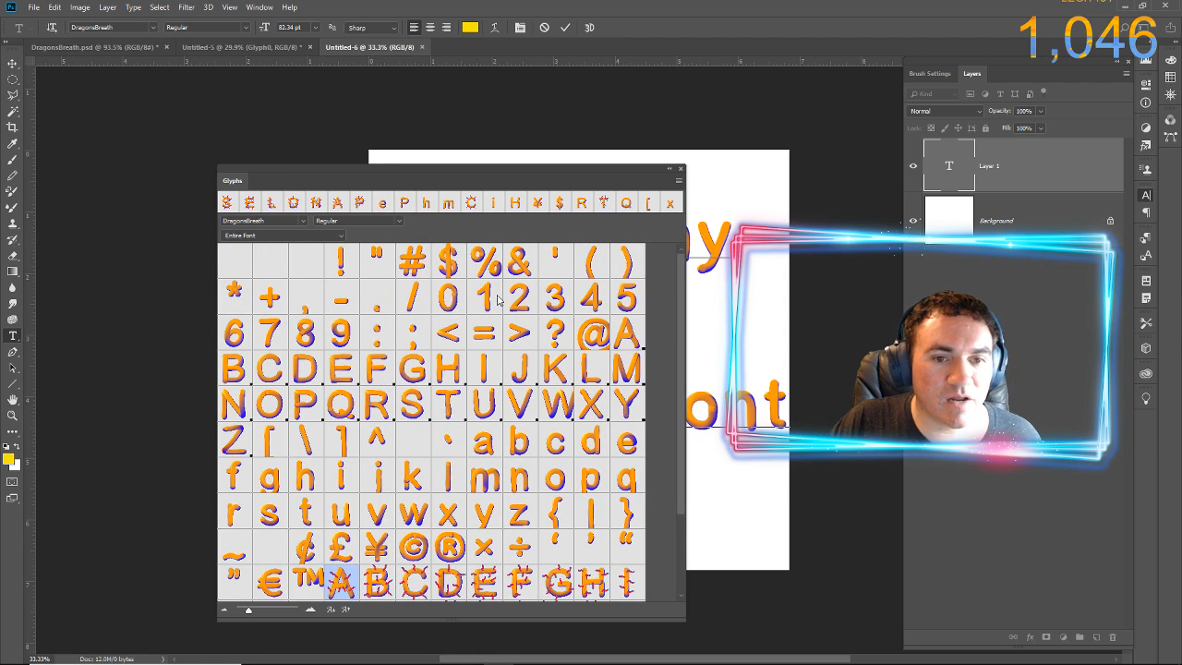
scroll(379, 434, down, 3)
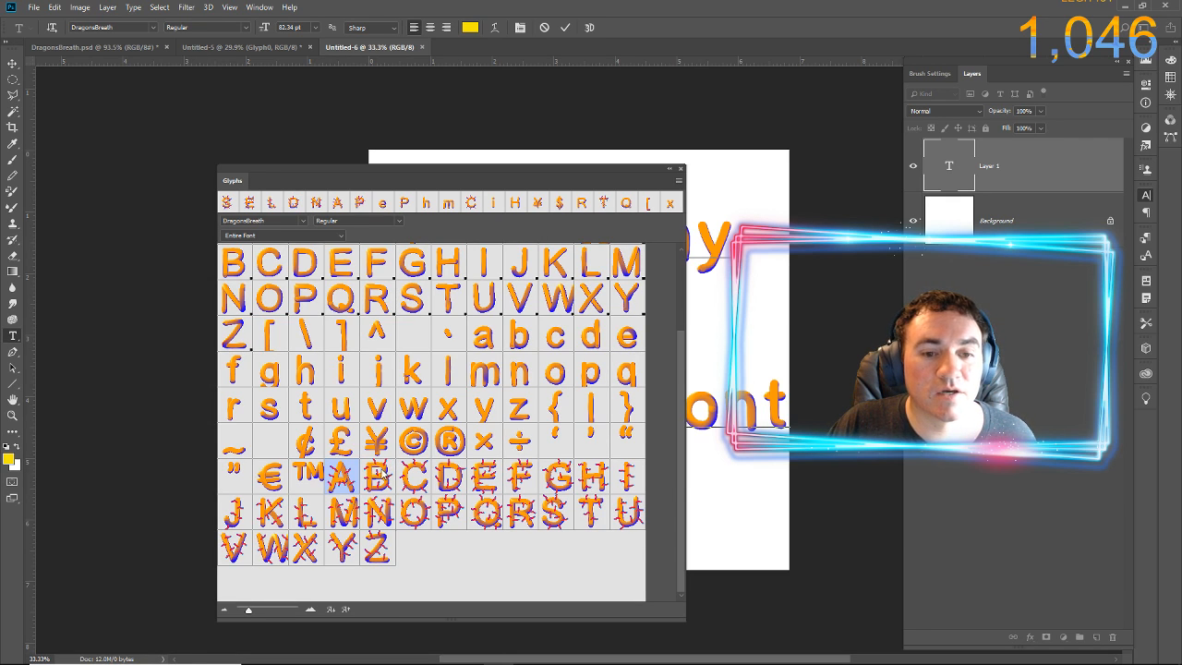
drag(418, 177, 763, 119)
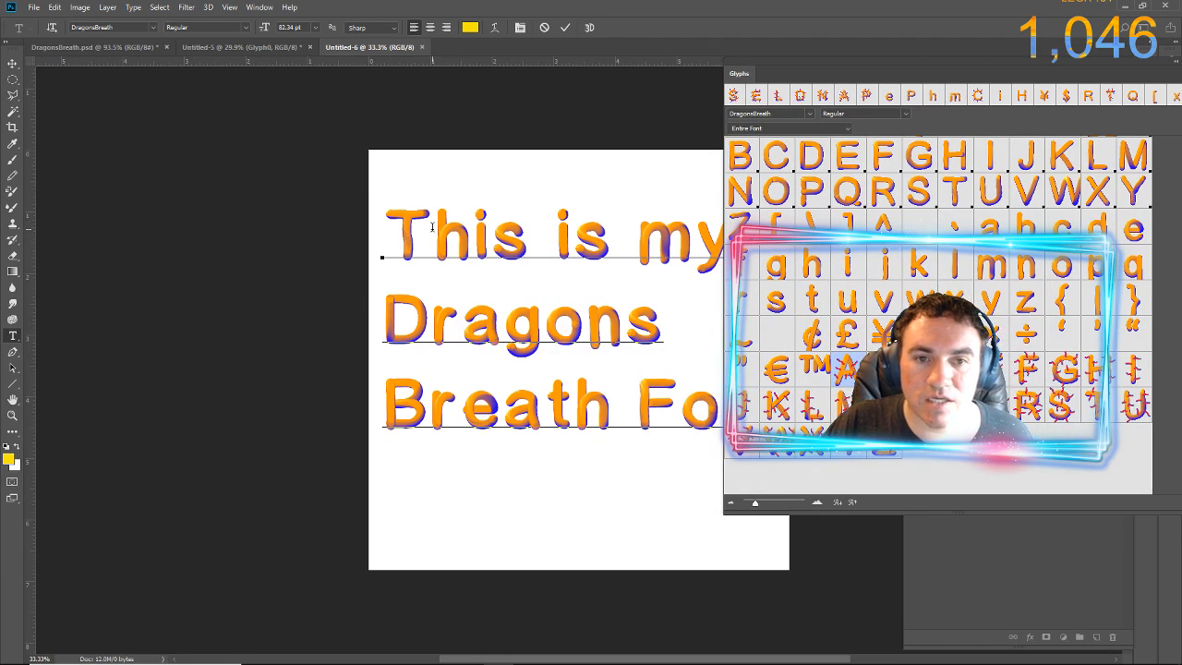
Replace the T of "This" and the D of "Dragons" with their tentacled alternate glyphs
drag(431, 227, 379, 234)
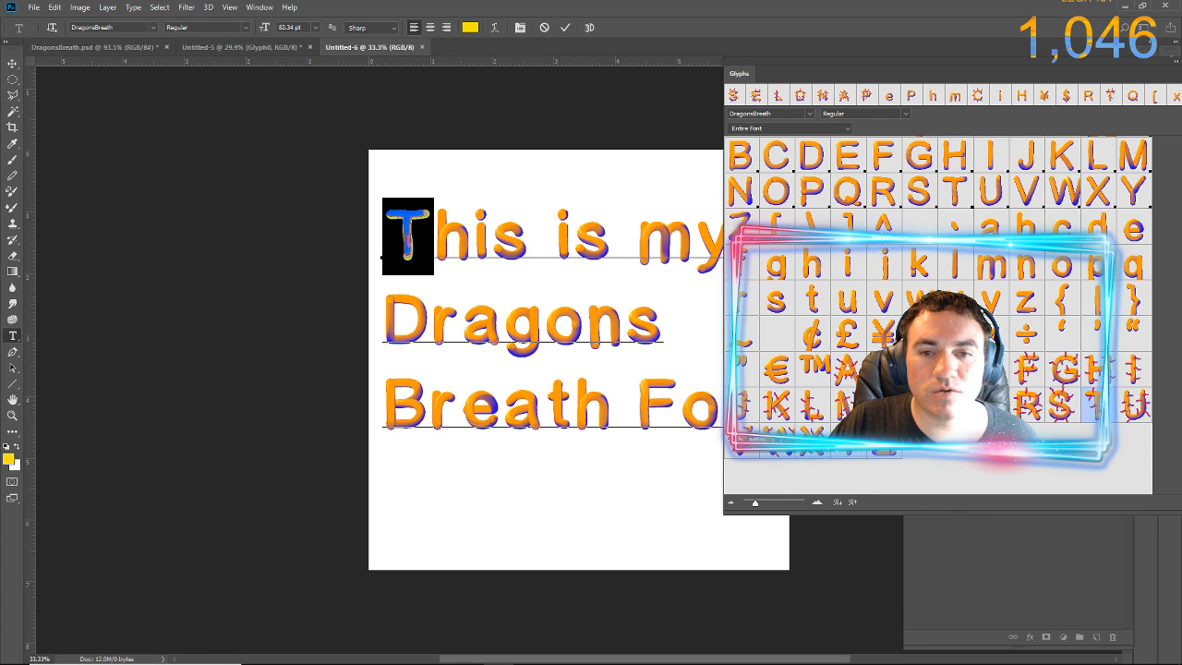
double_click(1097, 404)
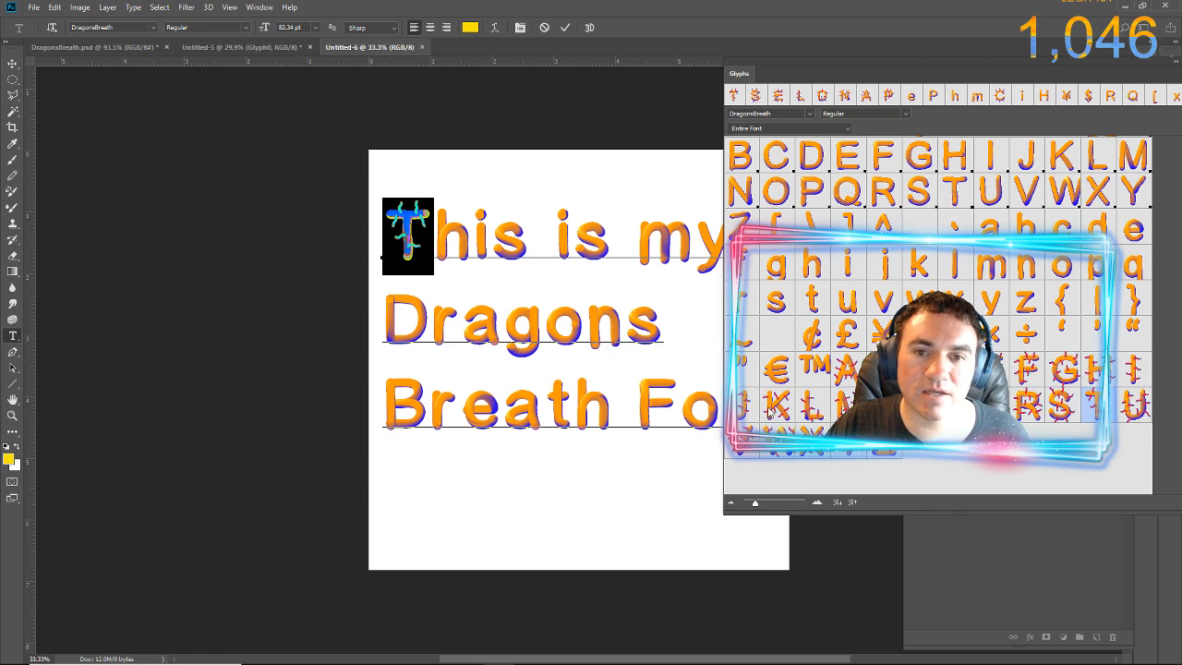
click(490, 242)
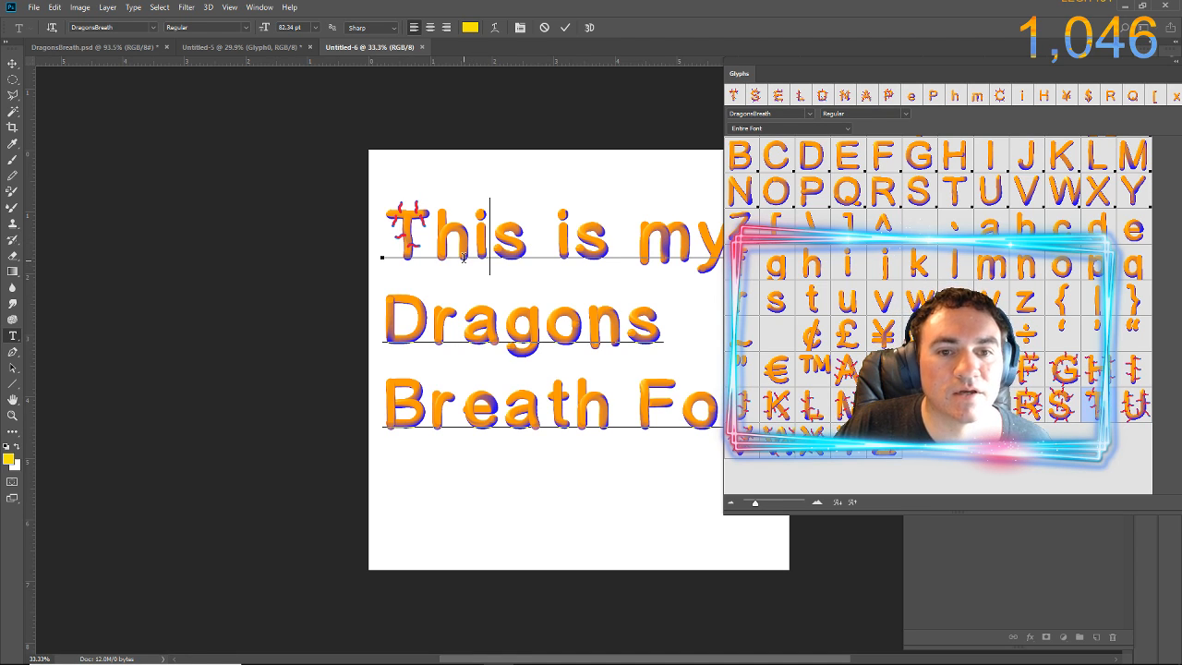
drag(431, 319, 384, 319)
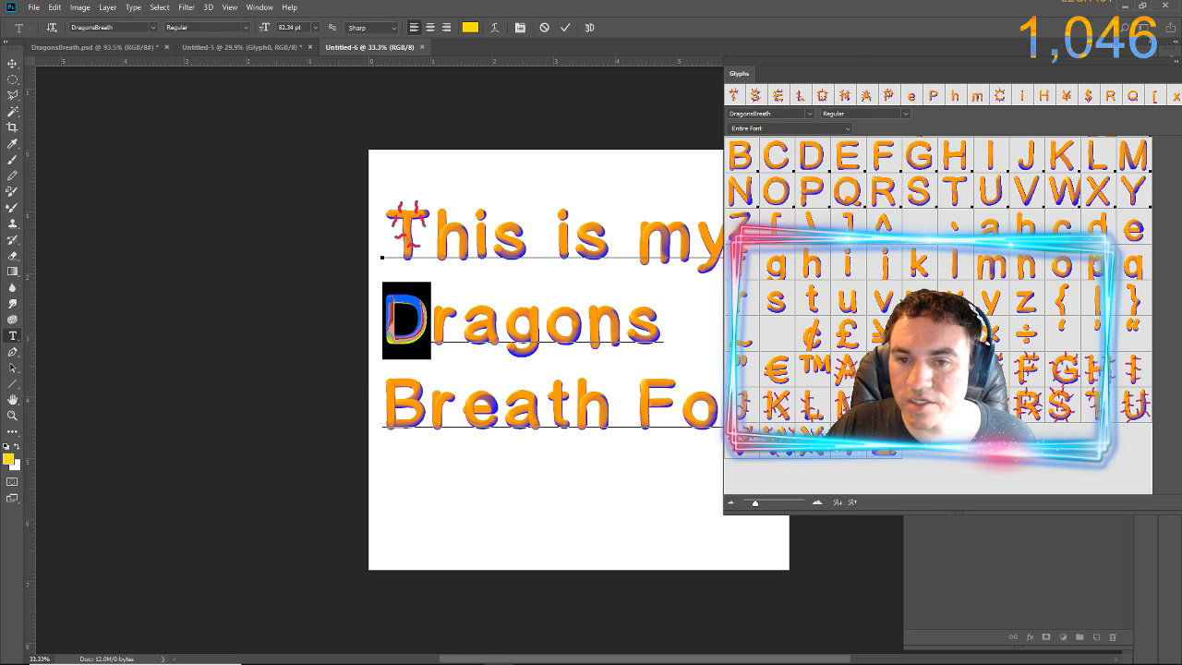
double_click(955, 369)
click(515, 332)
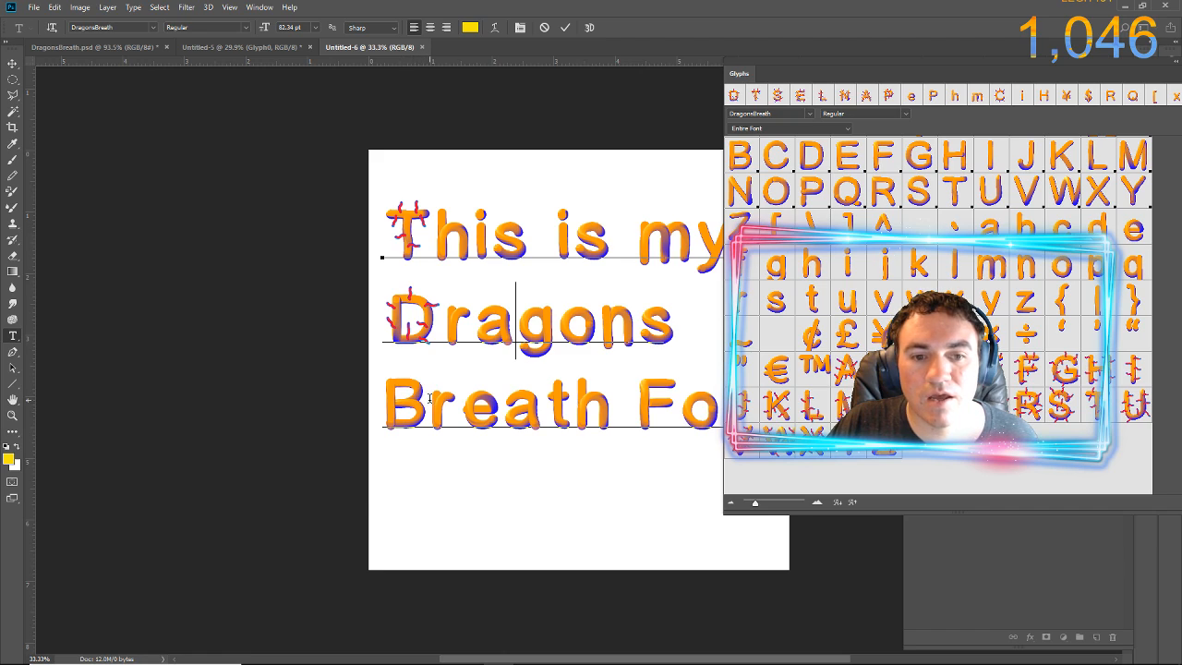
Replace the B of "Breath" and the F of "Font" with their tentacled alternates, moving the Glyphs panel clear of "Font"
drag(428, 398, 404, 407)
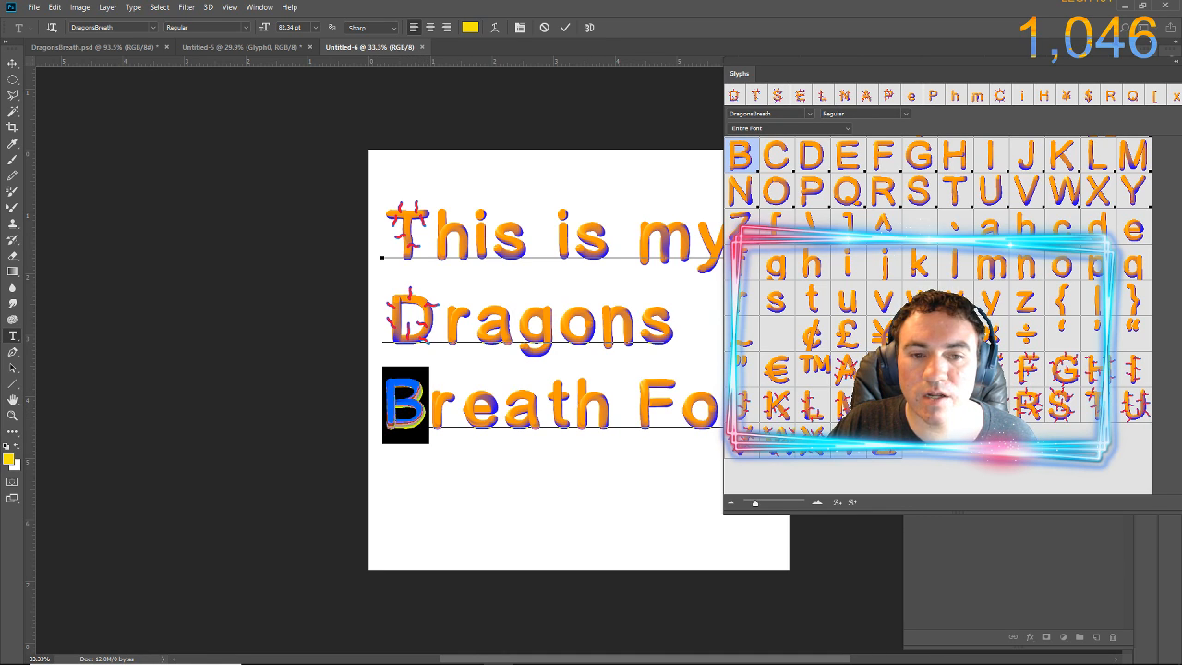
double_click(740, 155)
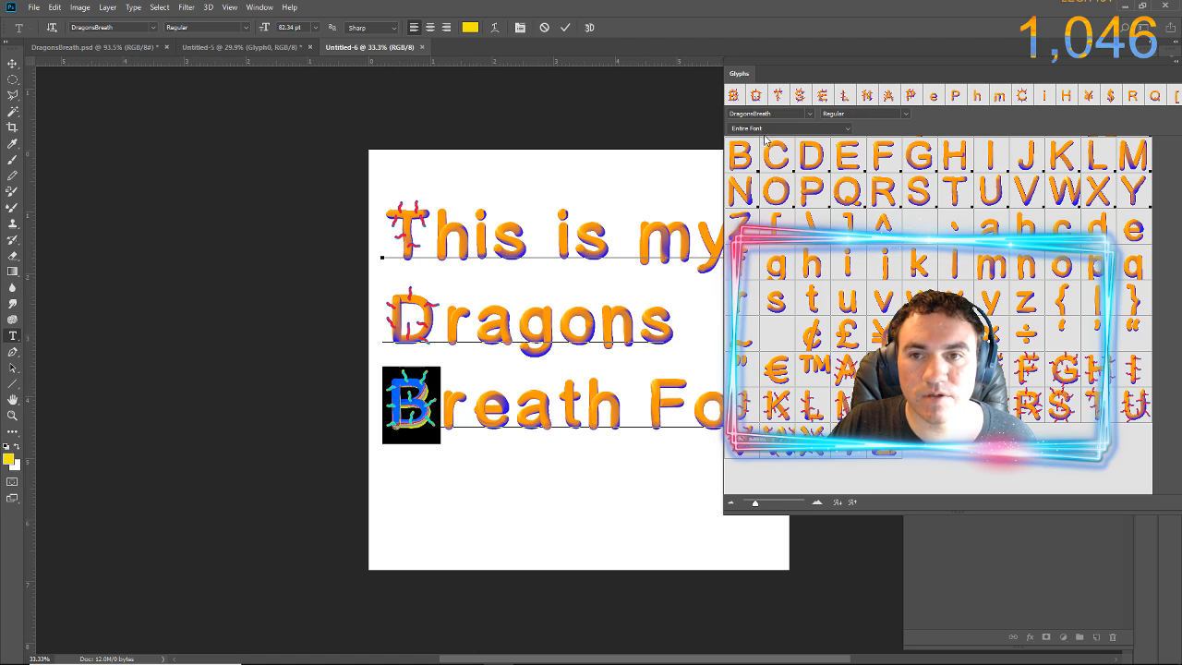
drag(864, 80, 290, 137)
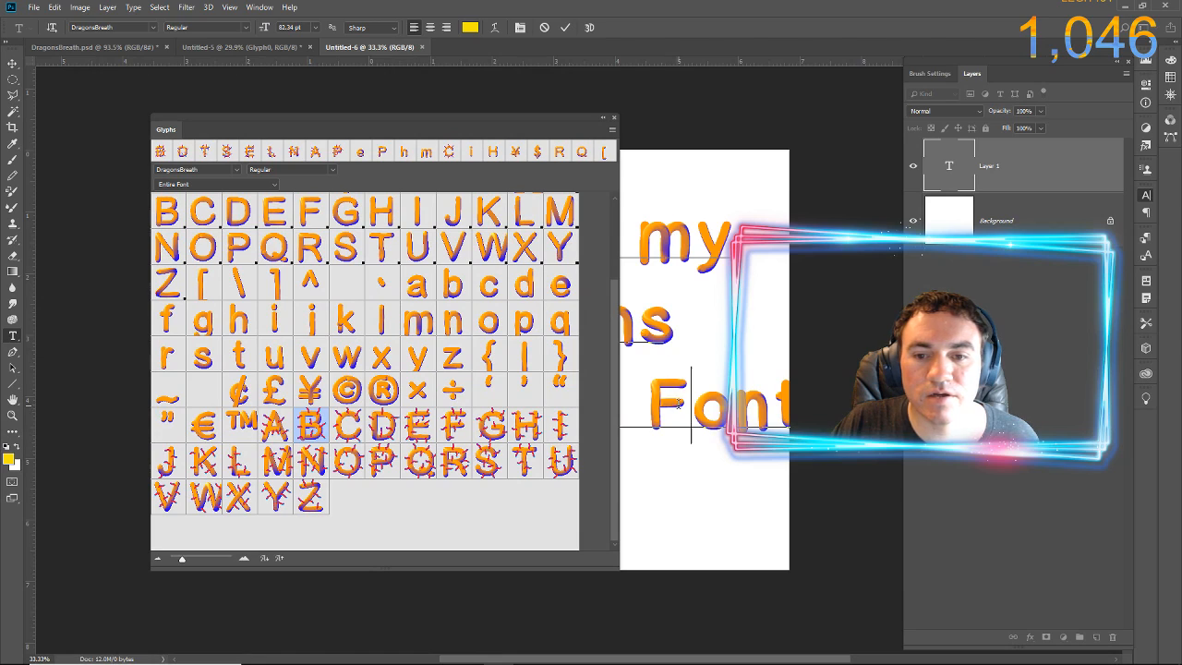
drag(689, 407, 650, 411)
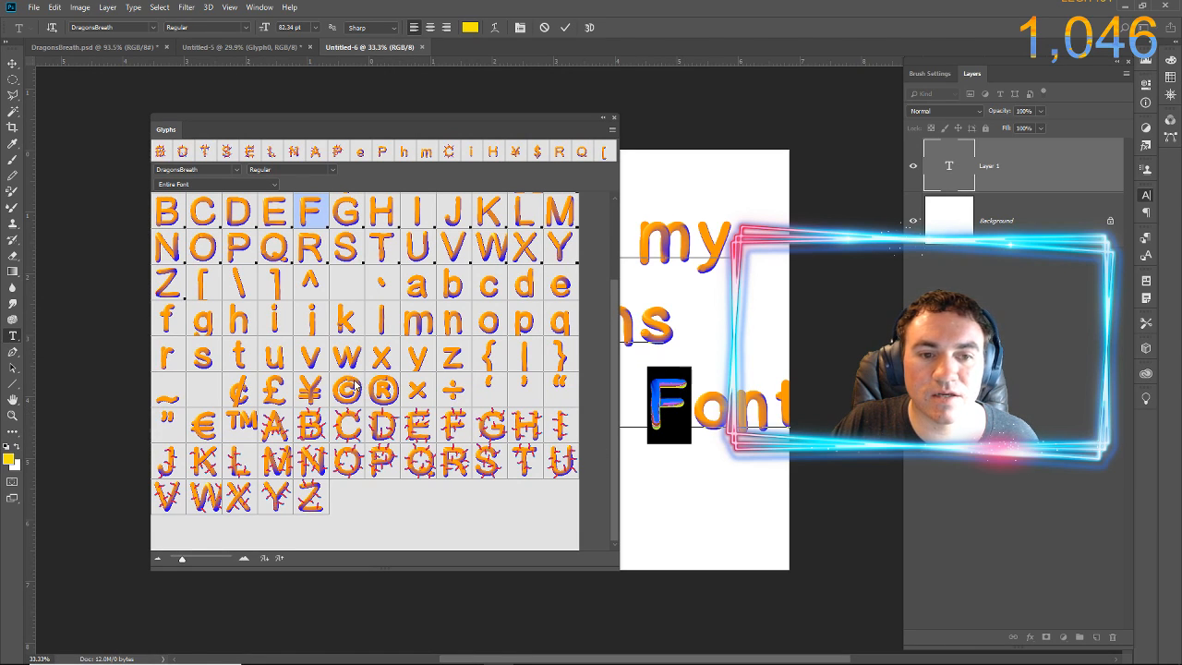
double_click(311, 211)
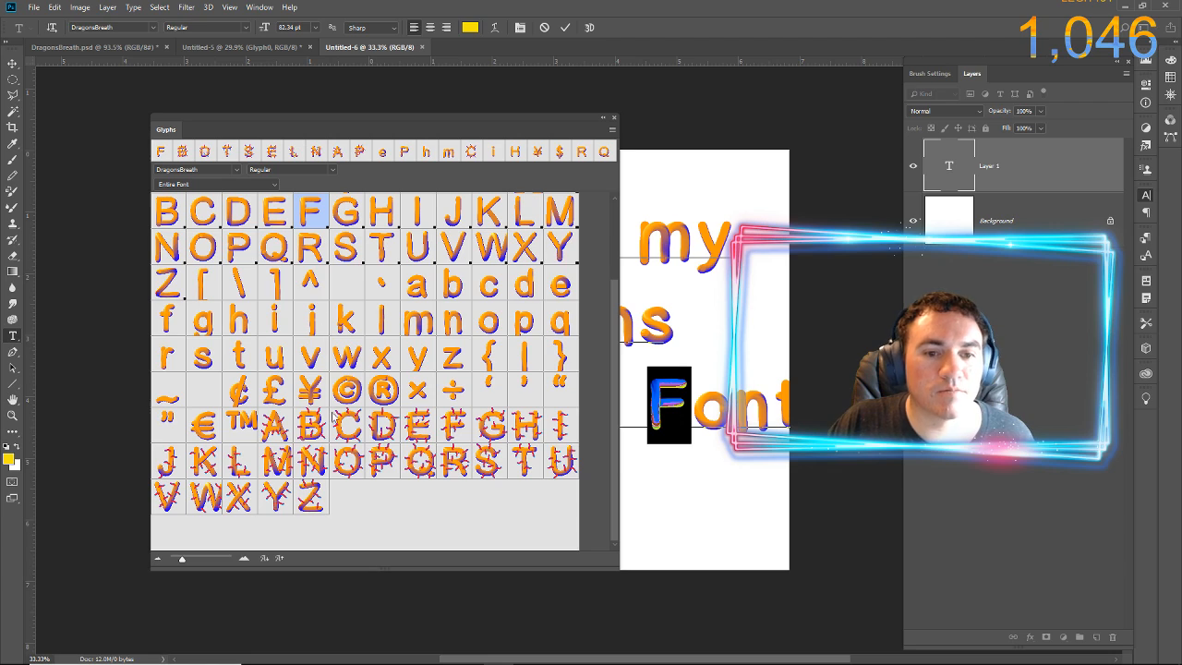
double_click(453, 426)
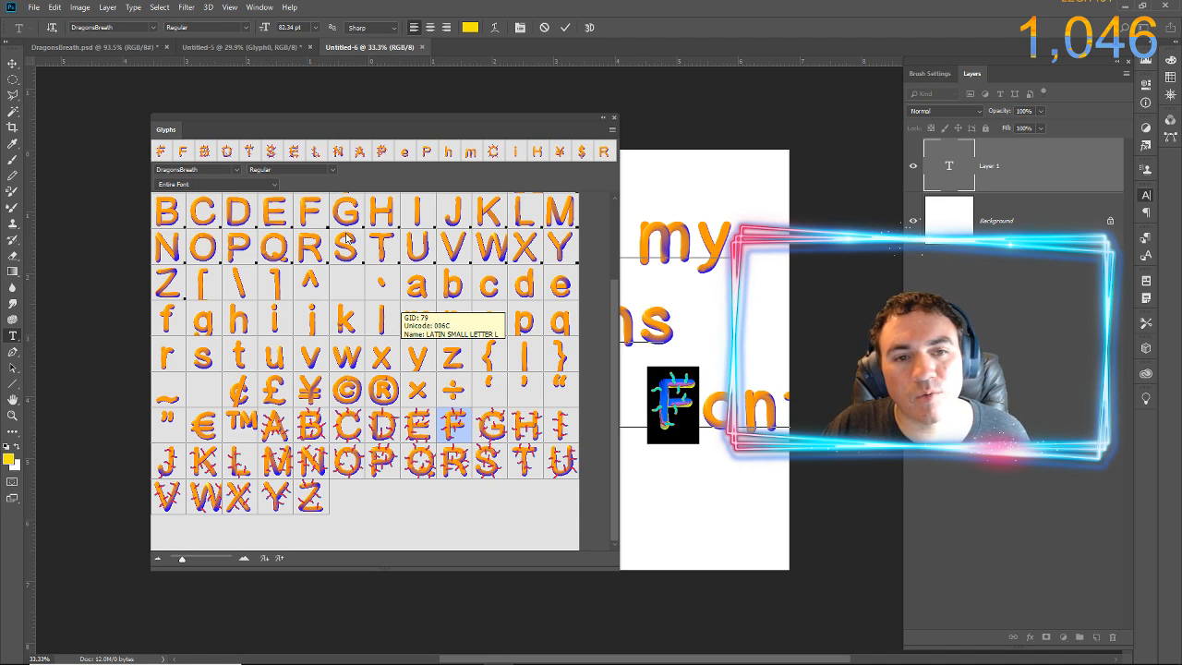
Try the plain F, capital K and lowercase k for the first letter of "Font", and restore its tentacled F
double_click(311, 209)
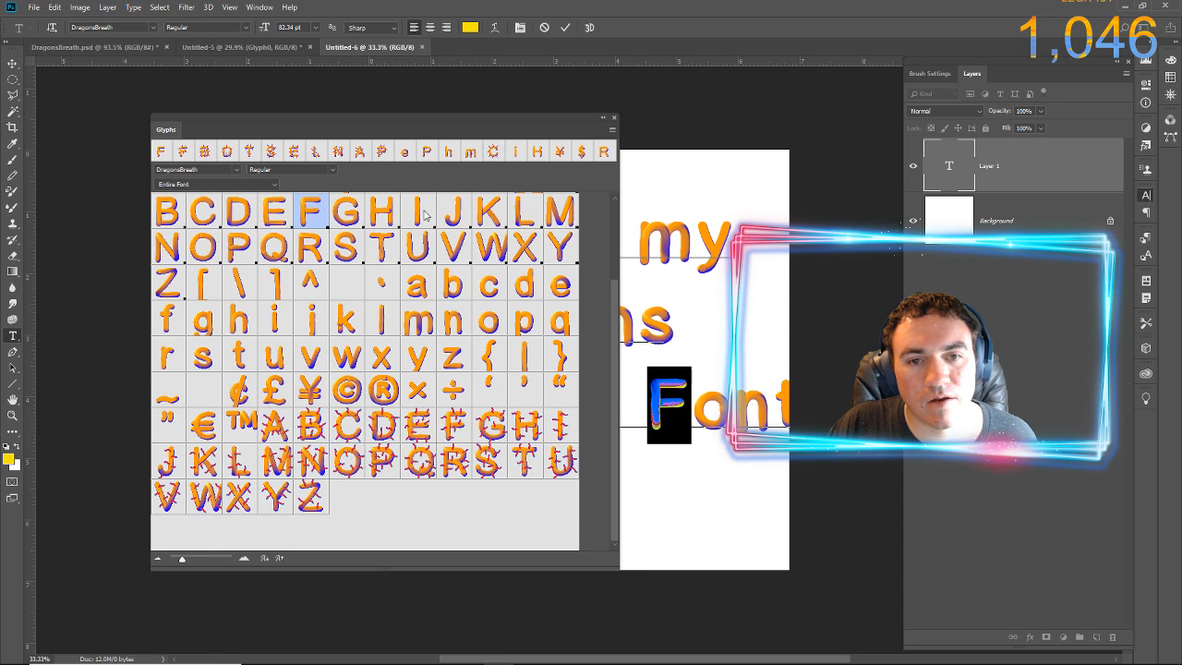
double_click(487, 214)
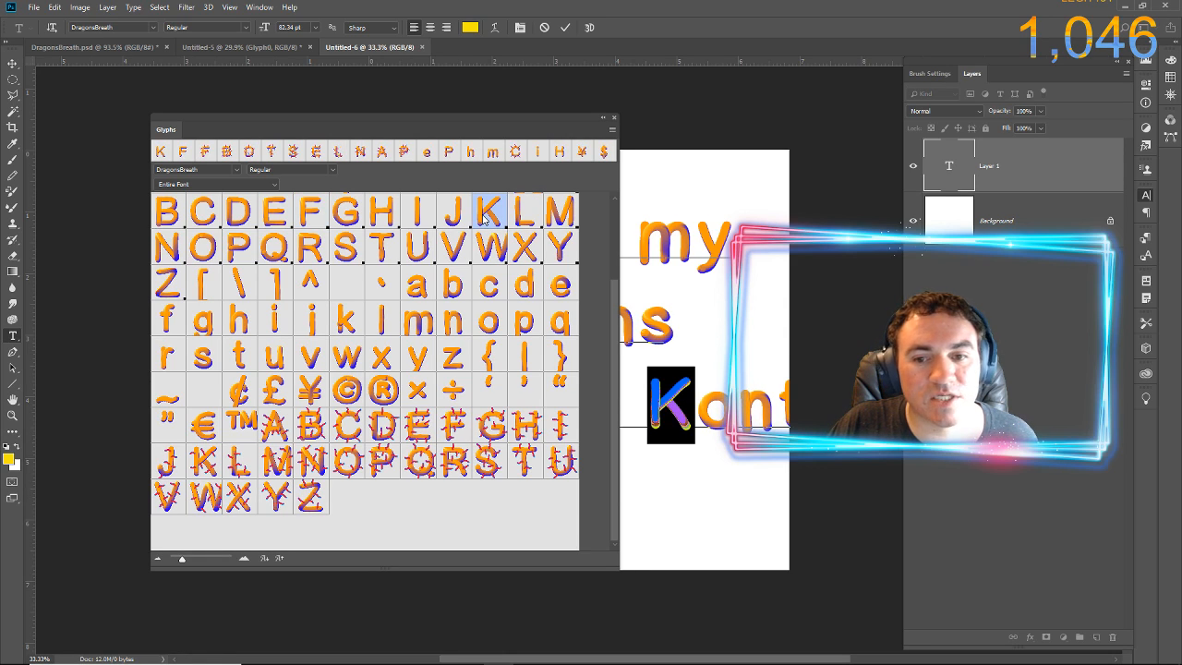
double_click(340, 320)
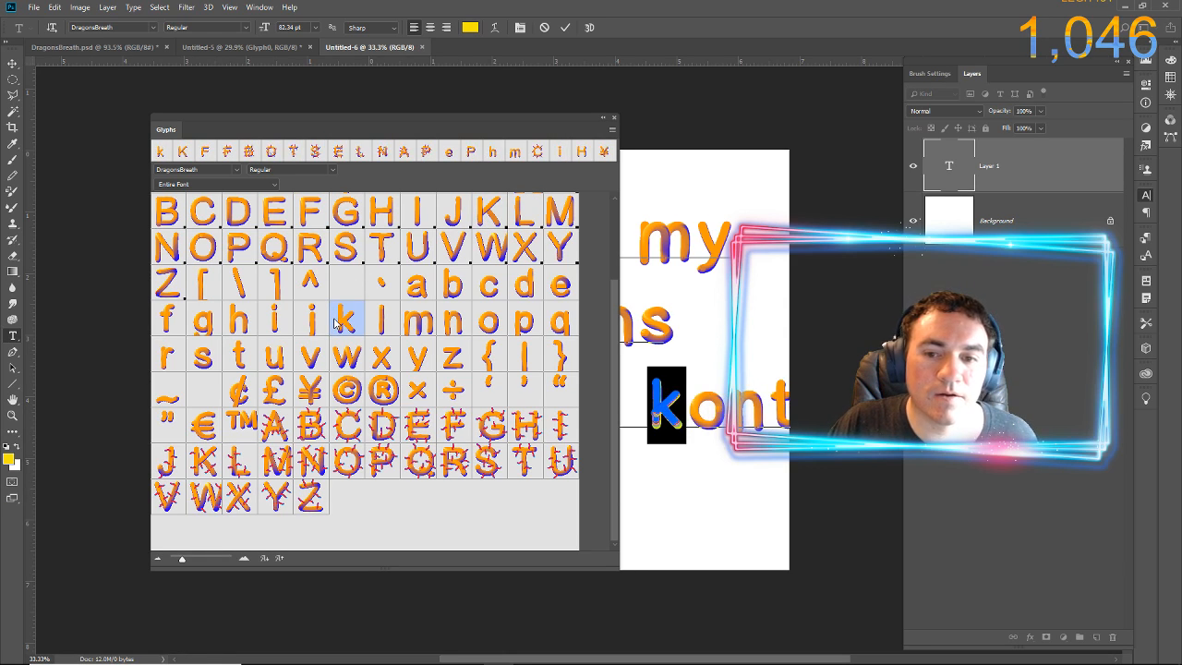
double_click(454, 427)
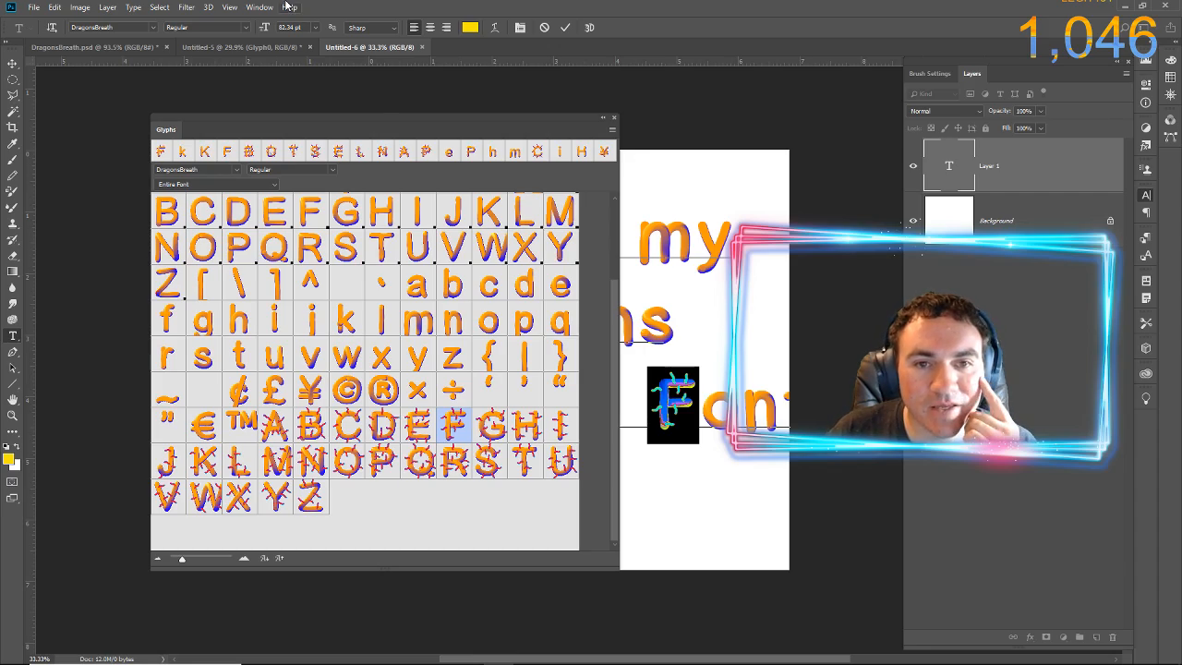
Return to DragonsBreath.psd, moving the Glyphs panel aside so the Fontself Maker panel is accessible
drag(395, 135, 226, 69)
click(558, 403)
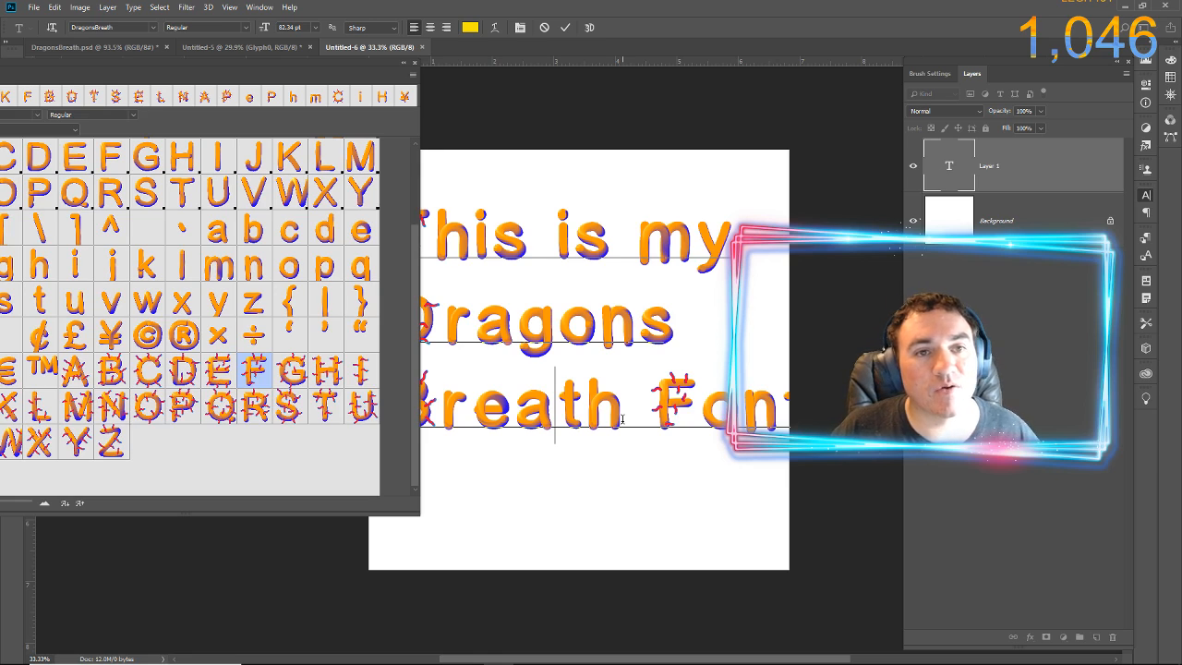
click(261, 48)
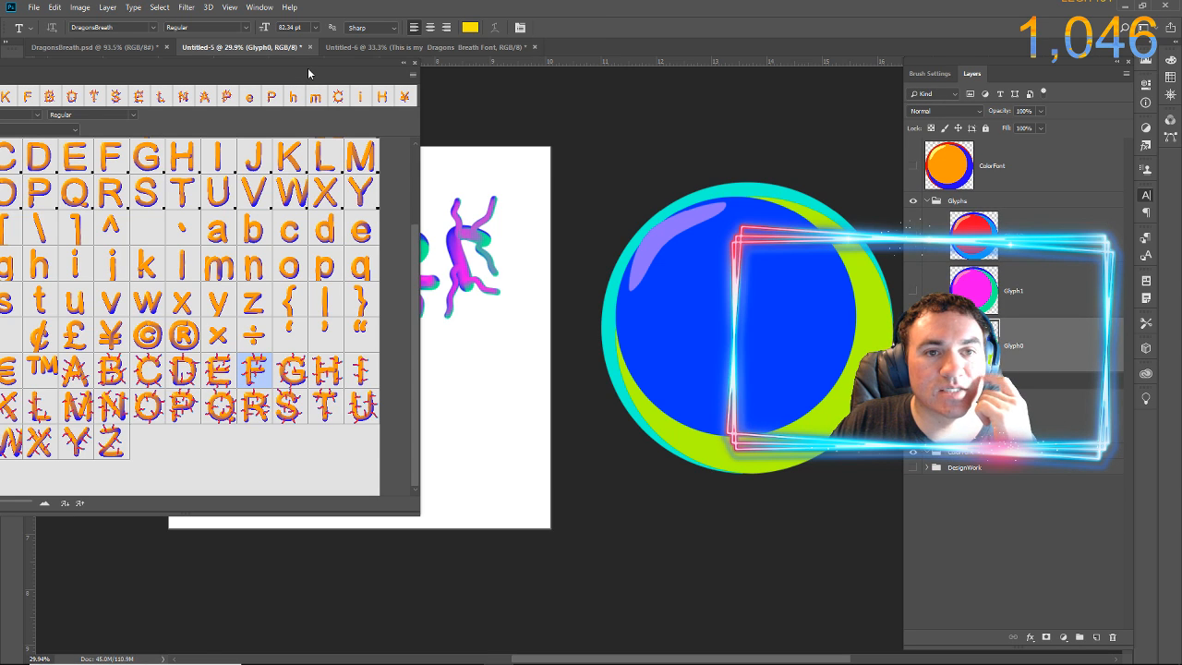
drag(307, 67, 489, 98)
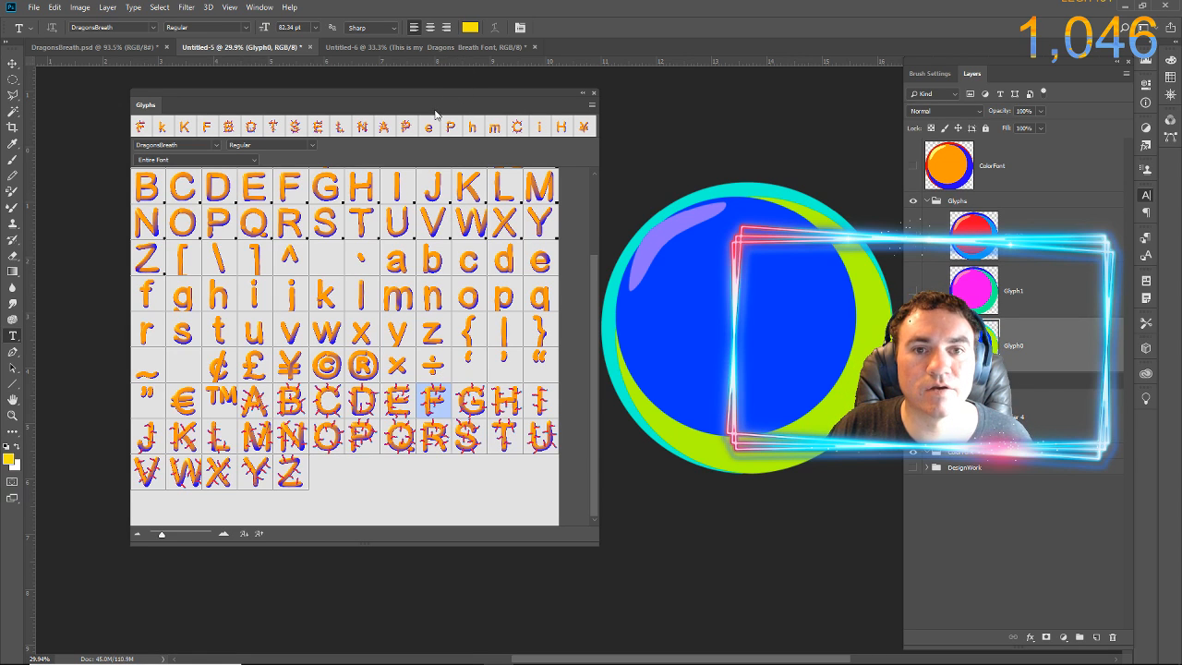
drag(436, 108, 1148, 123)
click(132, 48)
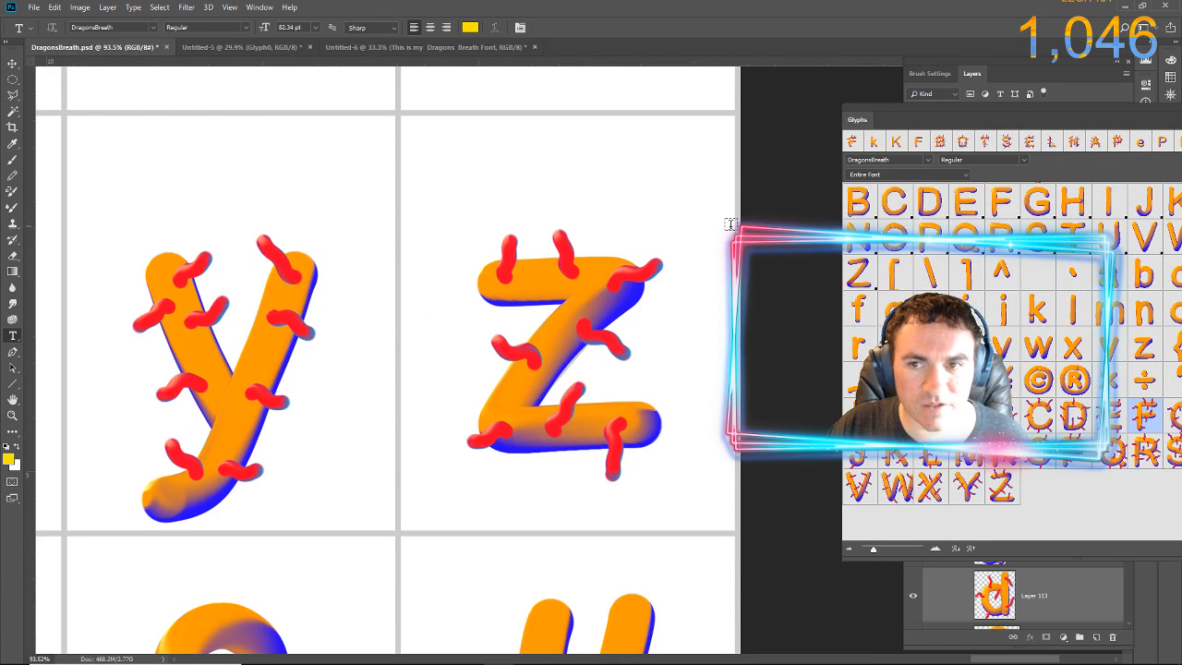
drag(1023, 120, 462, 63)
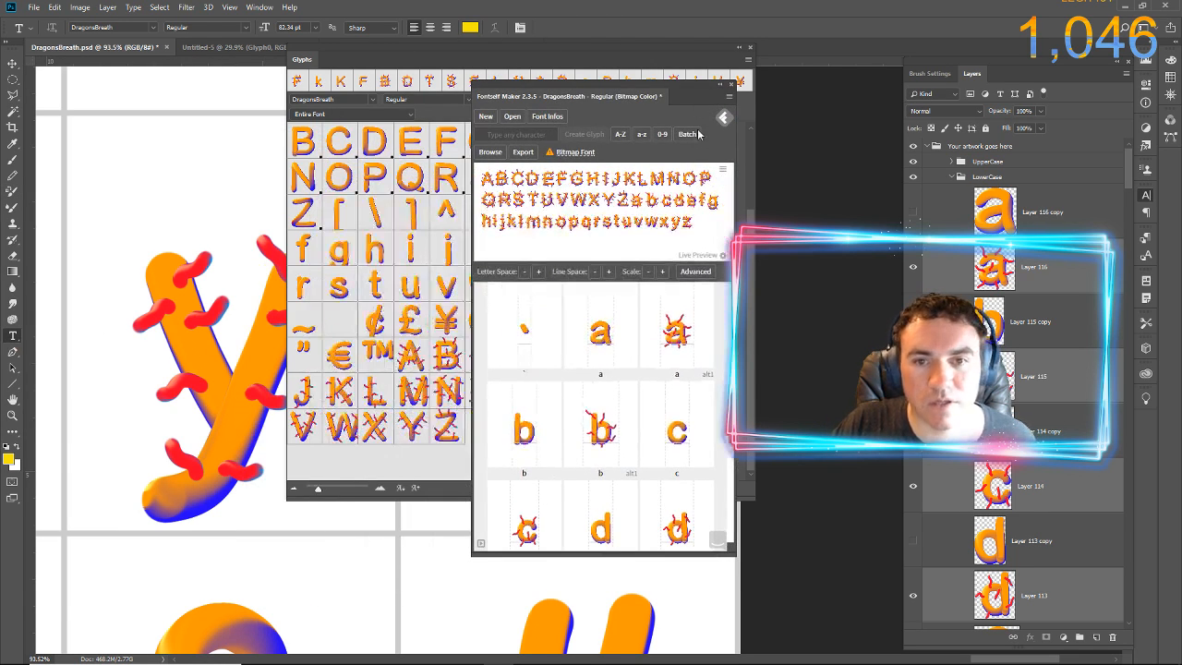
Export the font from Fontself Maker as DragonsBreath in OTF format, overwriting the existing file in the DragonsBreath folder
click(522, 153)
double_click(609, 197)
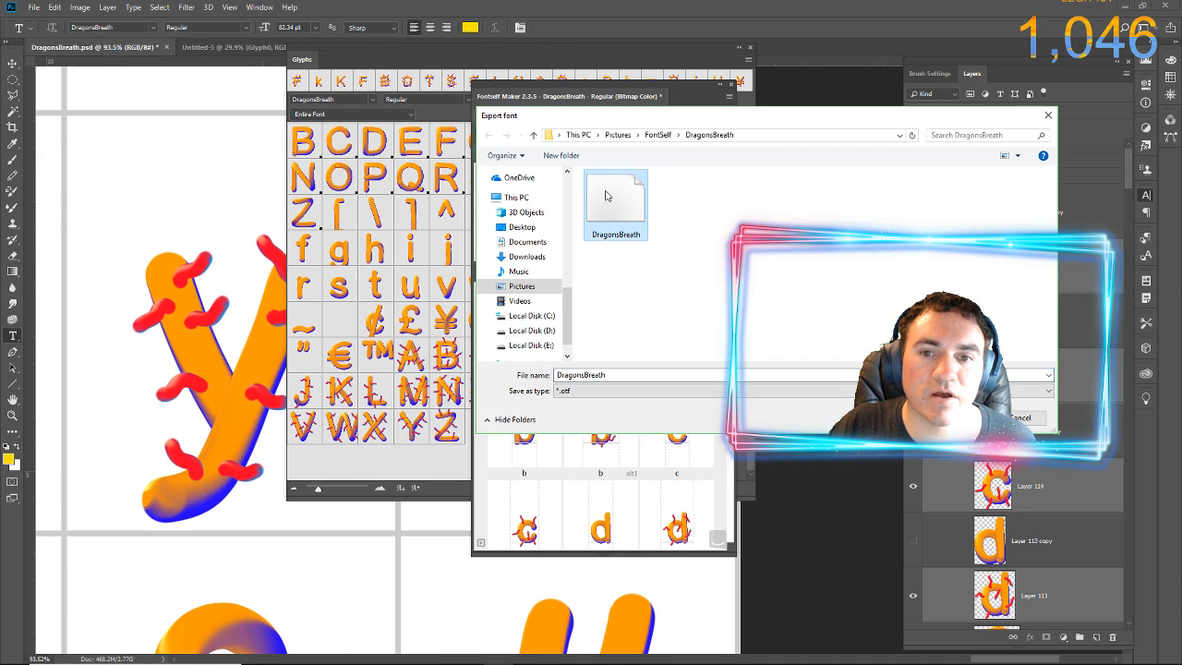
click(620, 339)
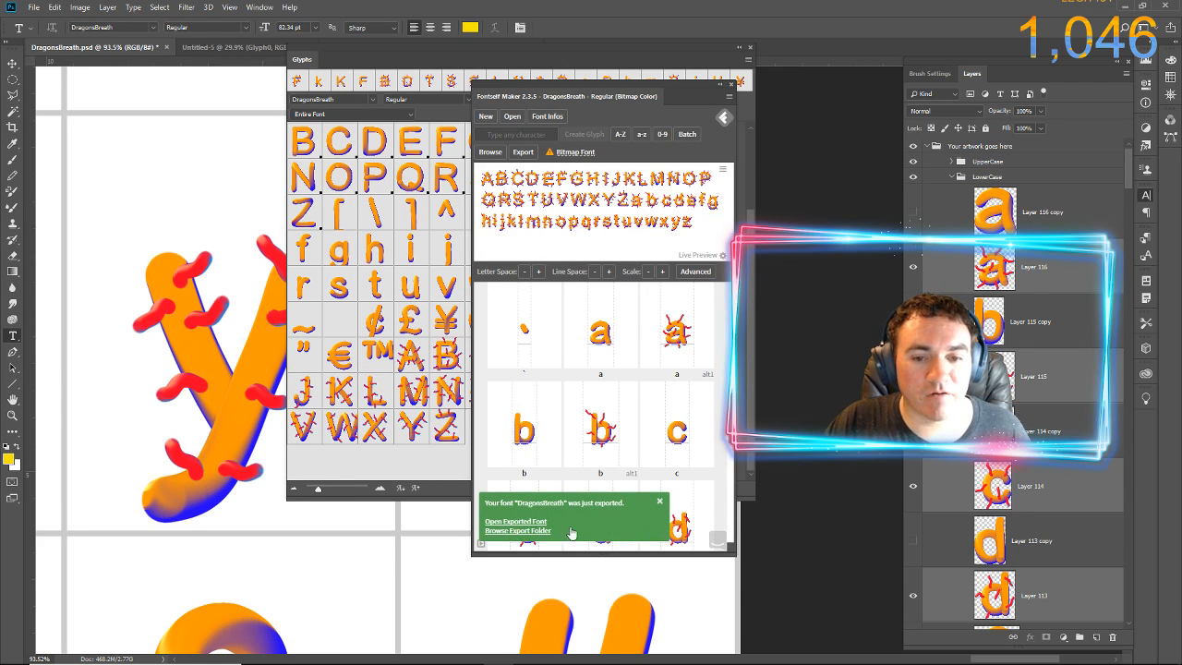
Open the exported DragonsBreath font, install it over the already installed version and close the font viewer
click(520, 530)
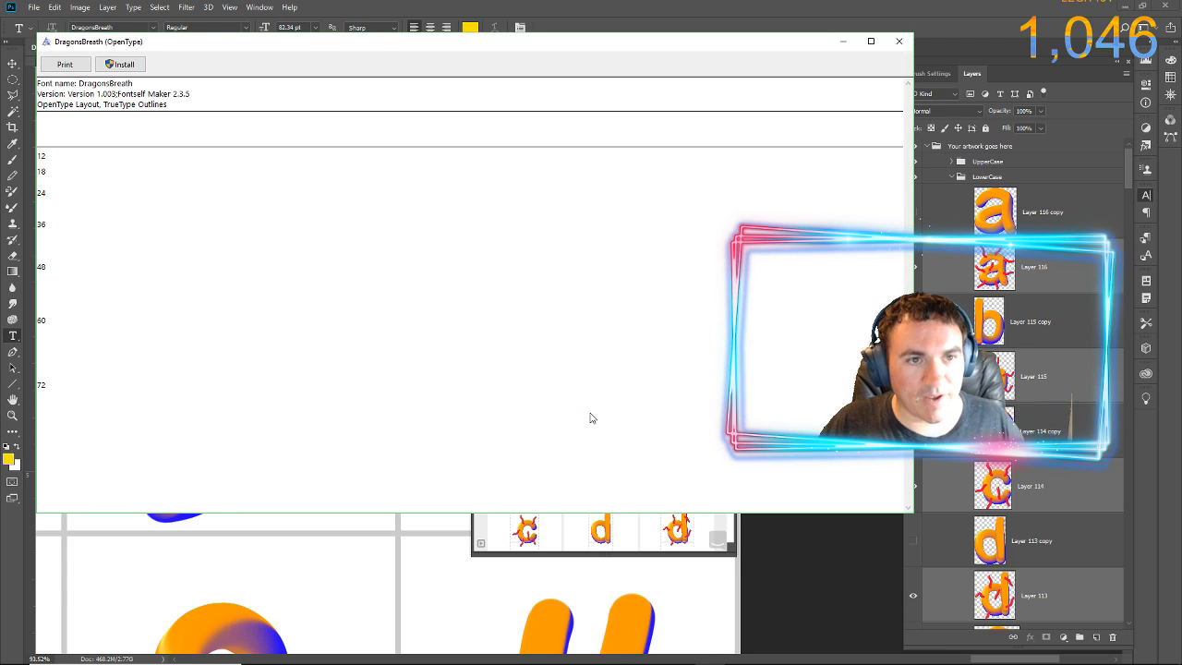
click(128, 63)
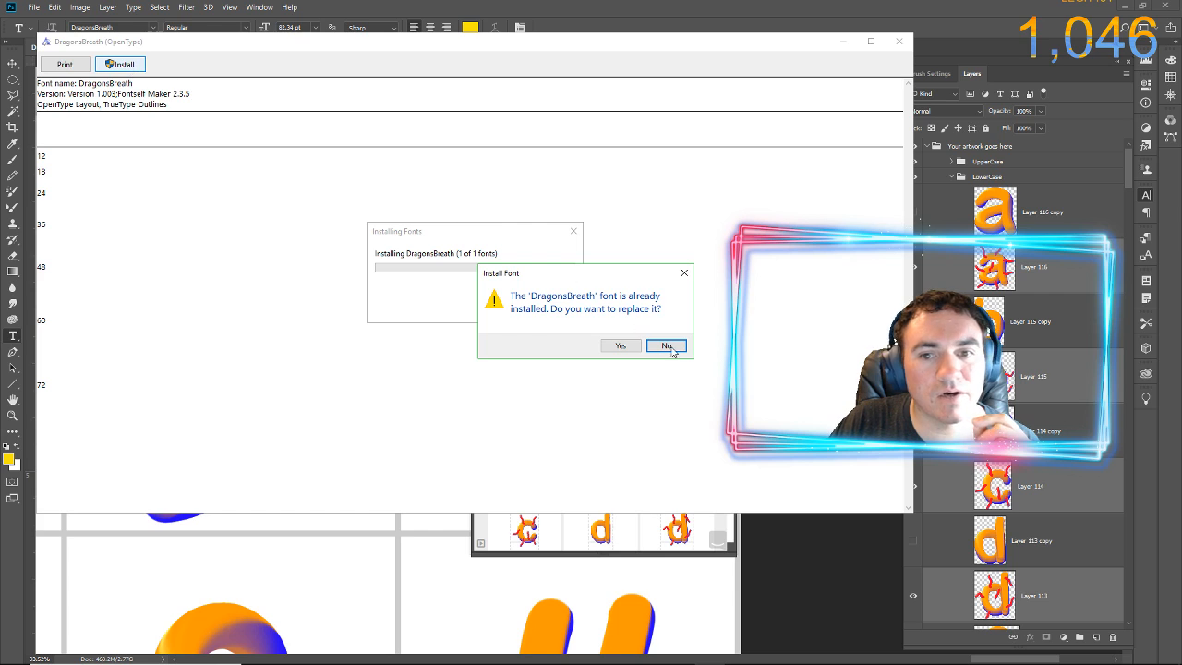
click(618, 346)
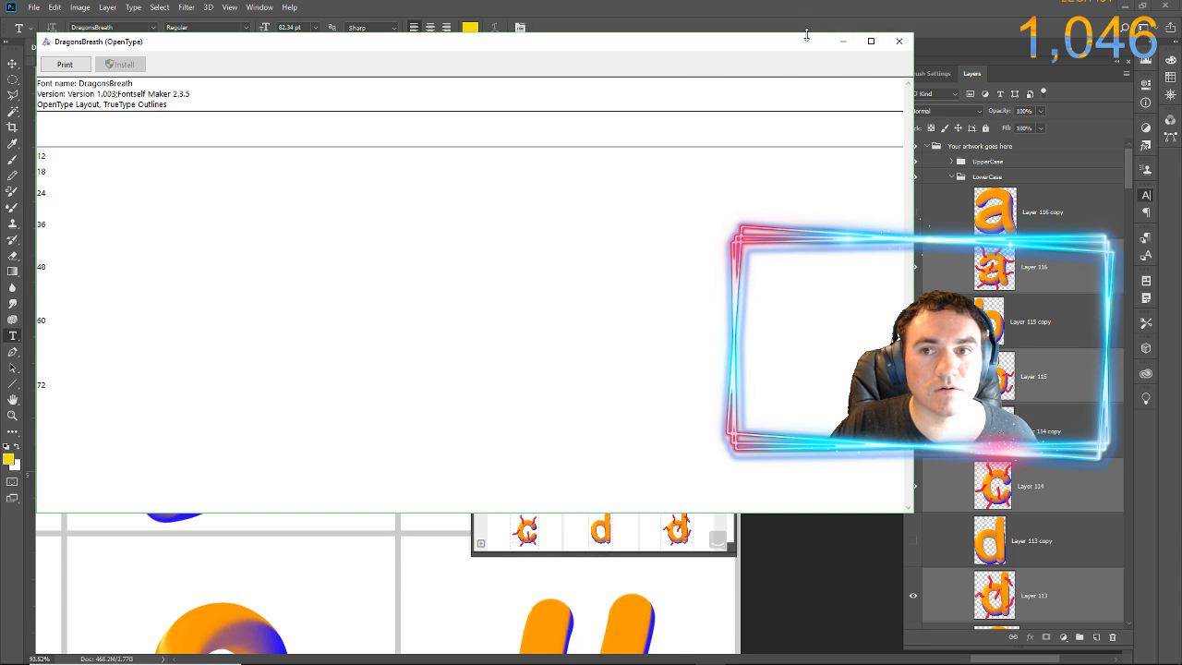
click(897, 42)
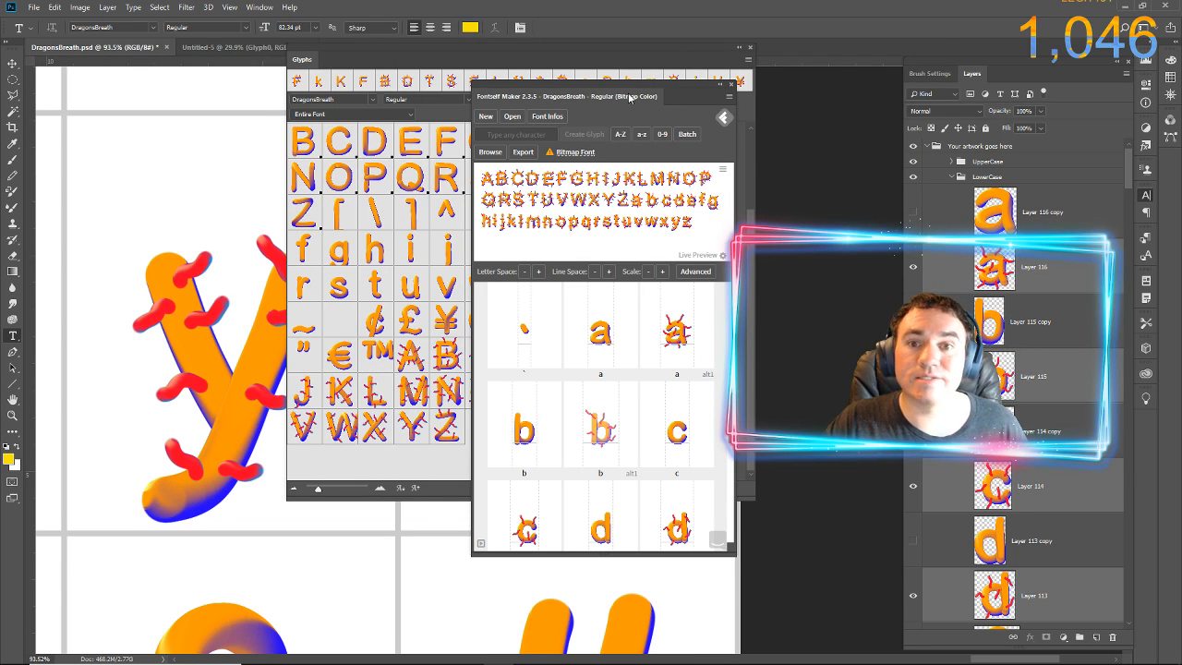
Move the Fontself Maker panel down and check the DragonsBreath glyph list for the lowercase alternates
drag(567, 101, 532, 280)
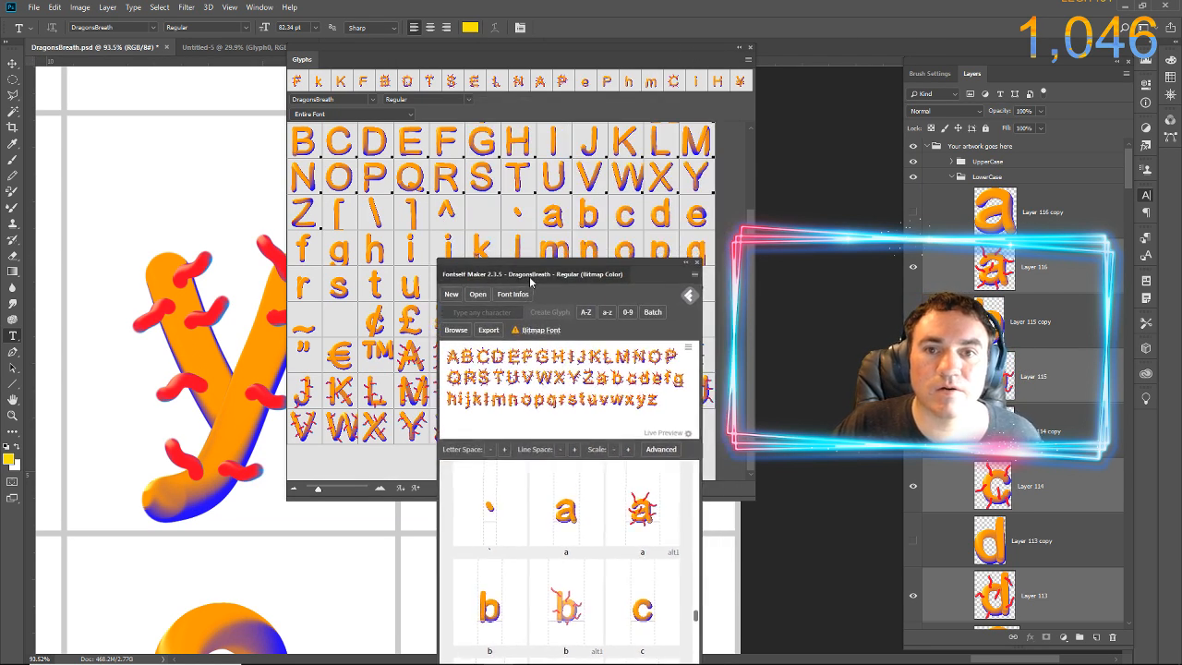
click(630, 59)
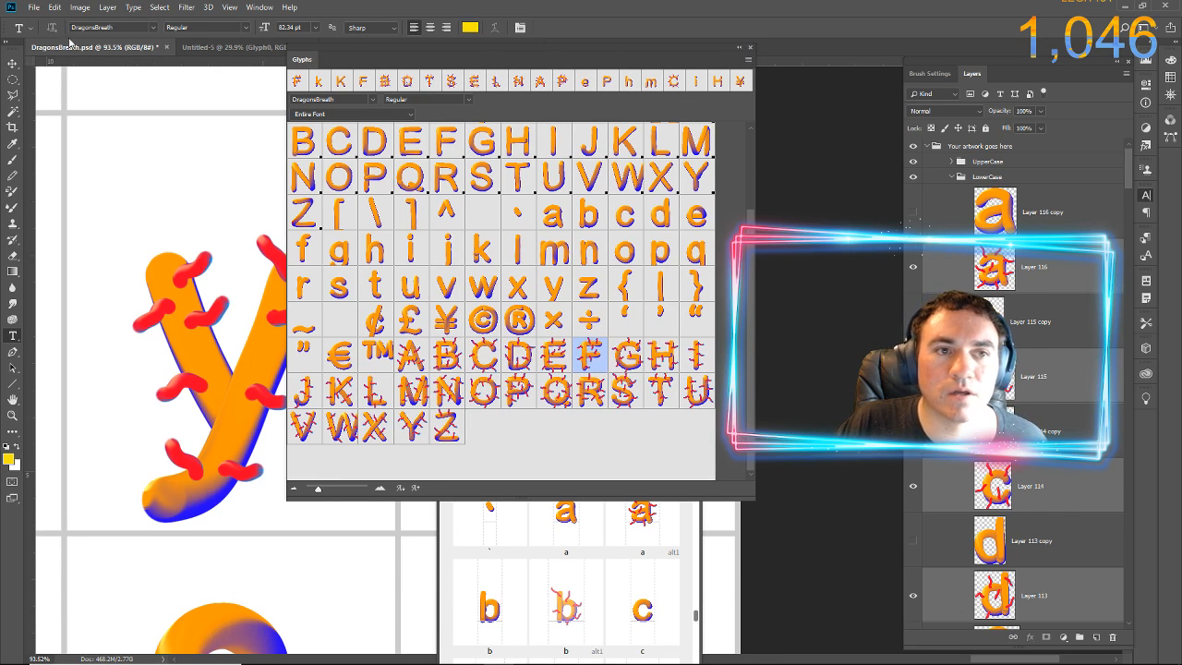
click(141, 25)
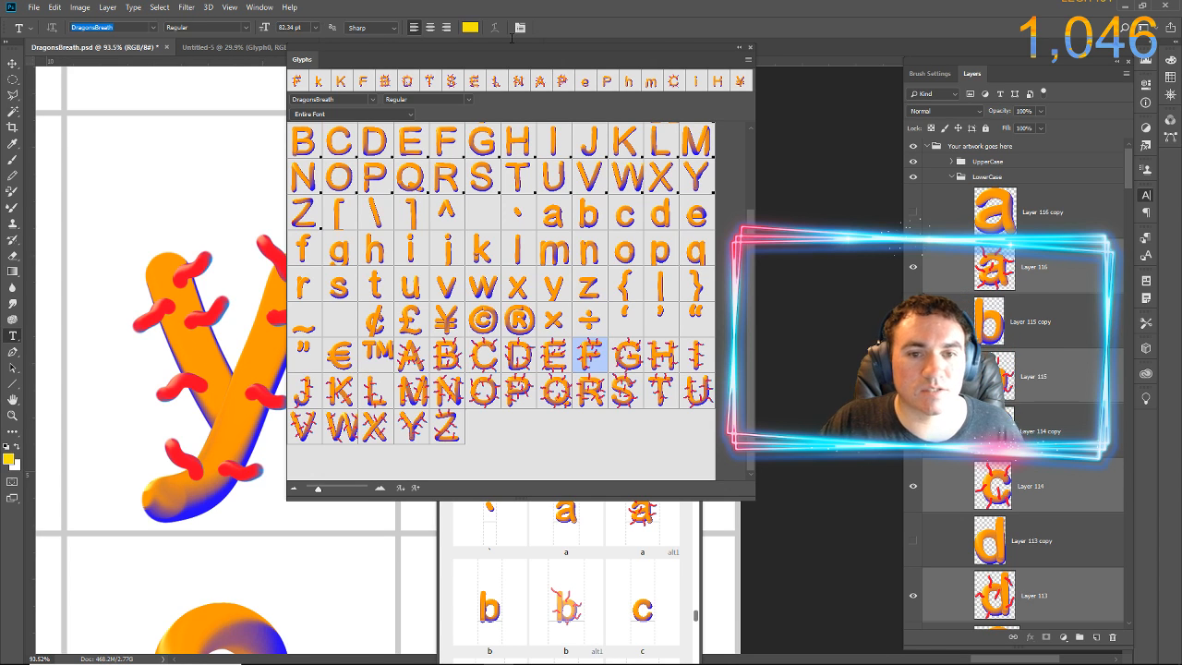
scroll(686, 287, up, 3)
scroll(686, 278, down, 3)
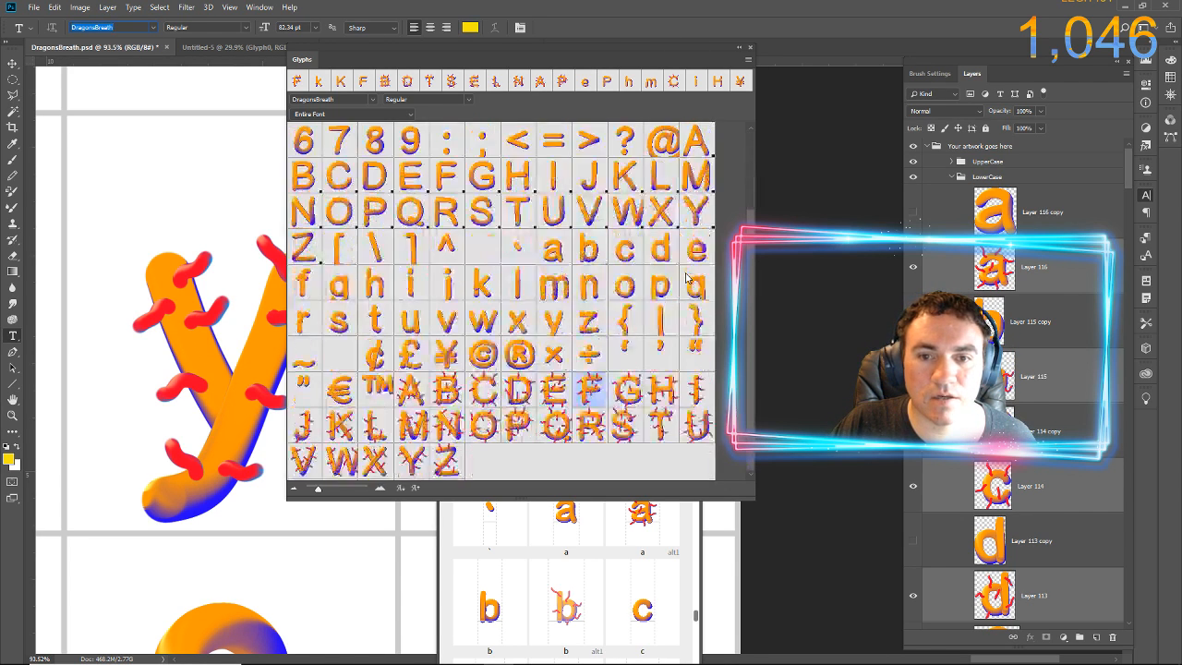
scroll(683, 266, up, 3)
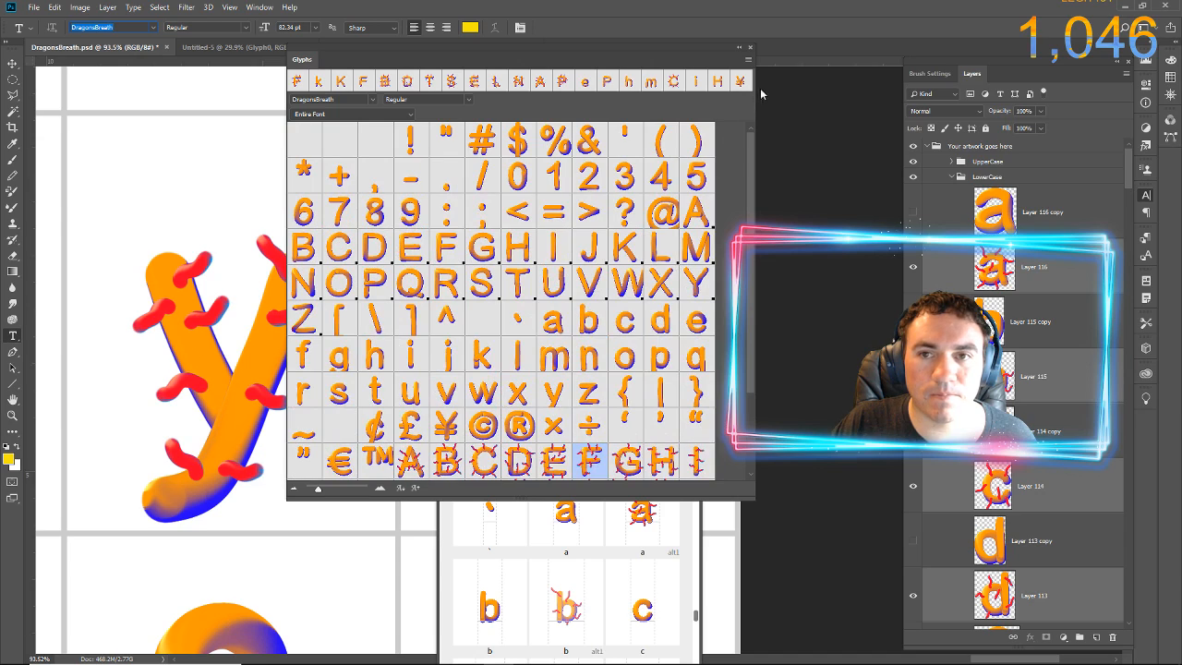
Close the Glyphs panel and change the type font to Calibri
click(750, 48)
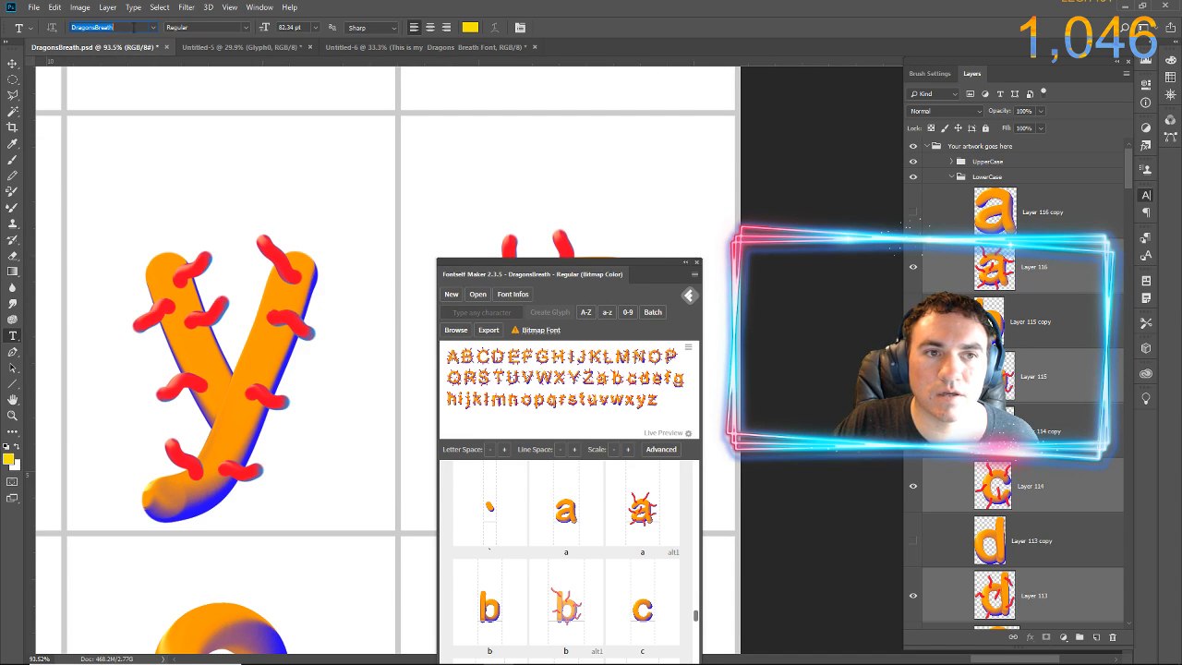
click(153, 28)
key(Escape)
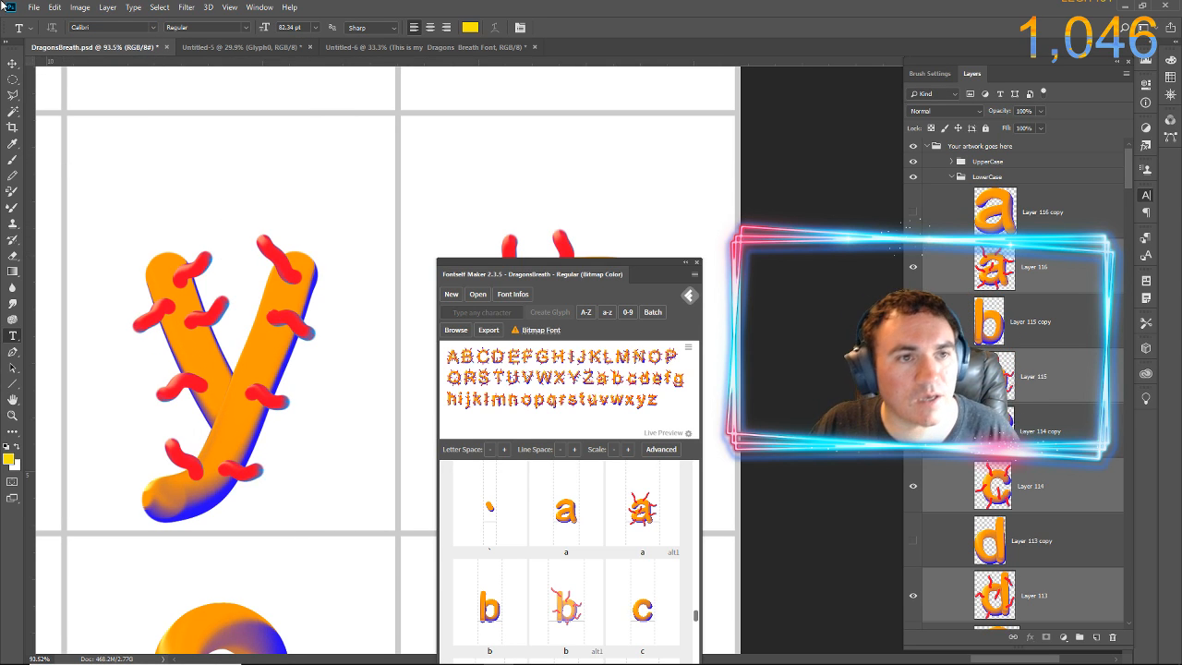
Create a new document from the saved Zbrush_Texture preset, 2048 x 2048 px at 300 ppi, and move Fontself Maker off the canvas
click(369, 47)
click(34, 7)
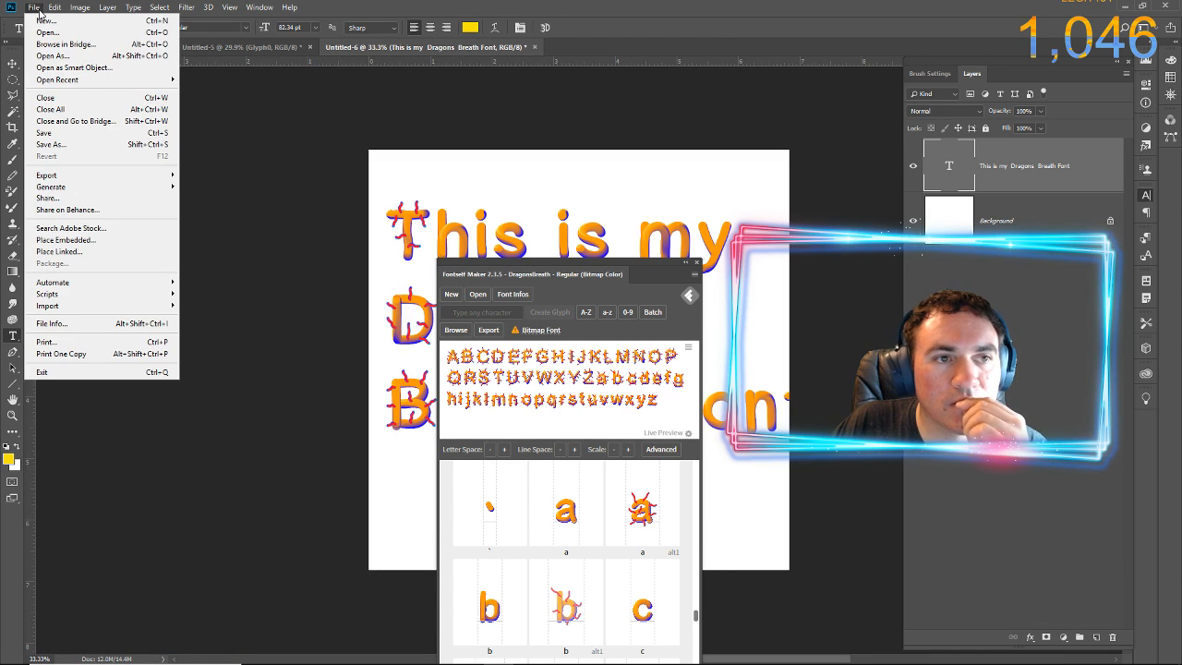
click(46, 20)
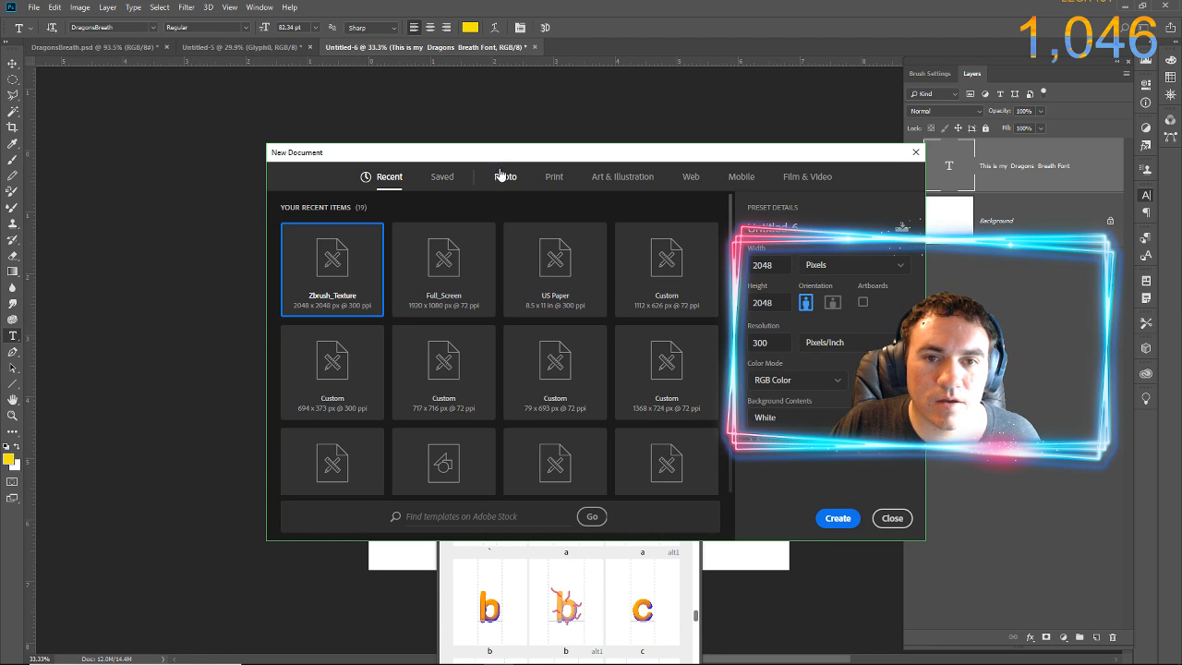
click(554, 177)
click(441, 177)
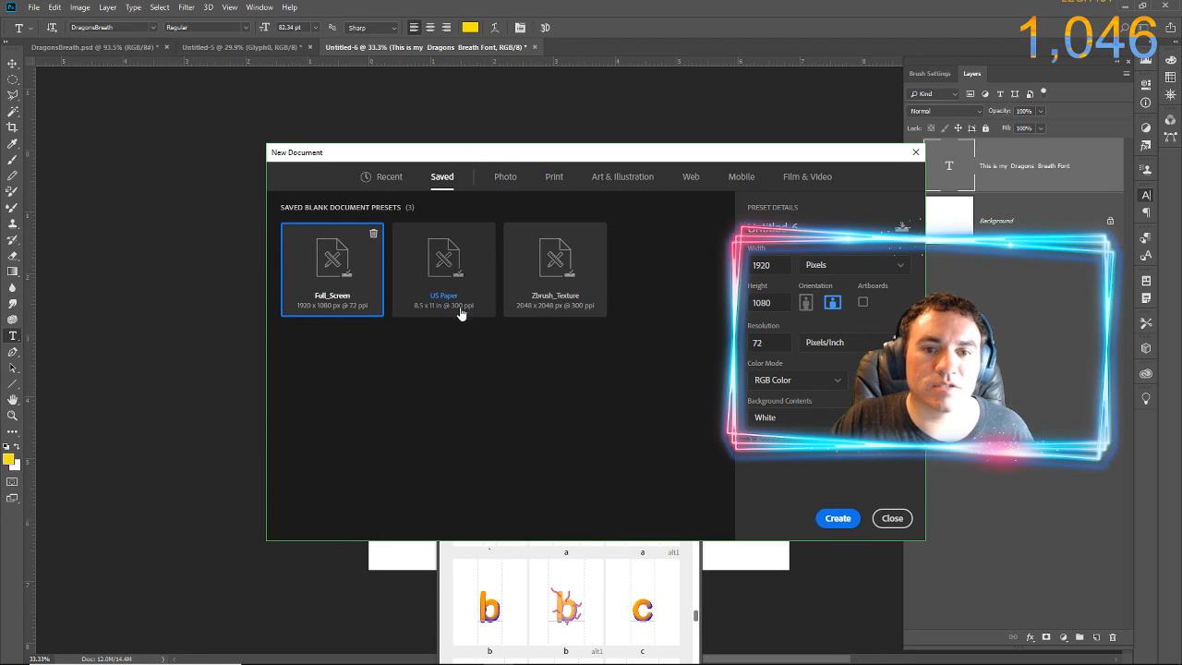
double_click(556, 289)
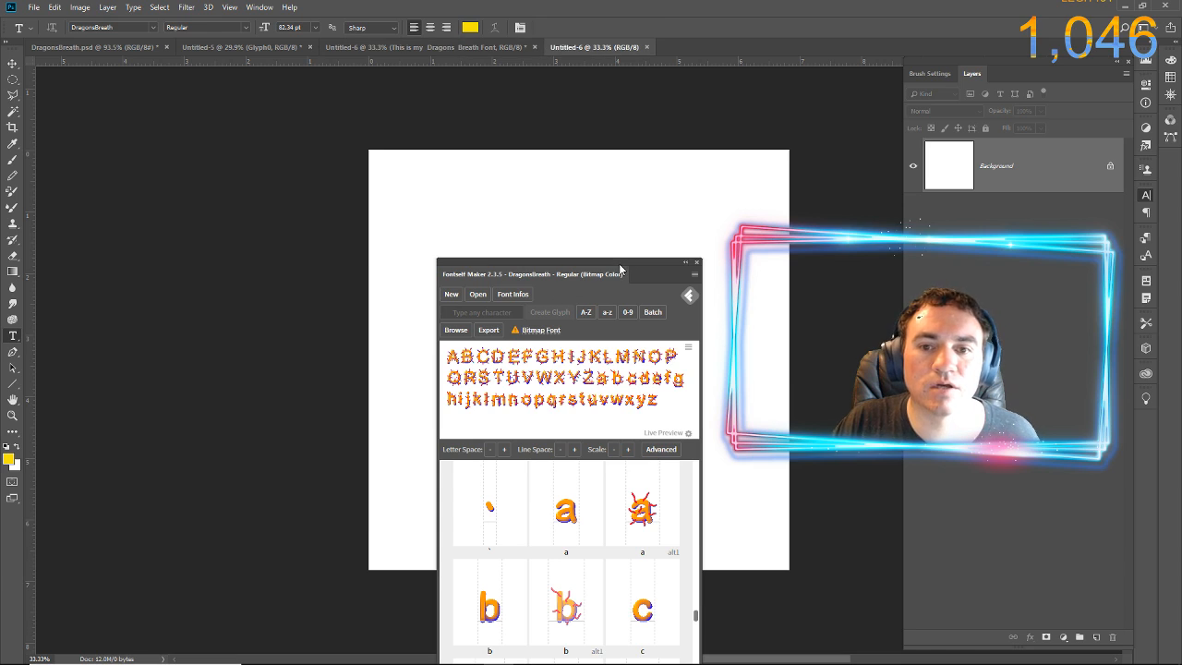
drag(620, 269, 166, 226)
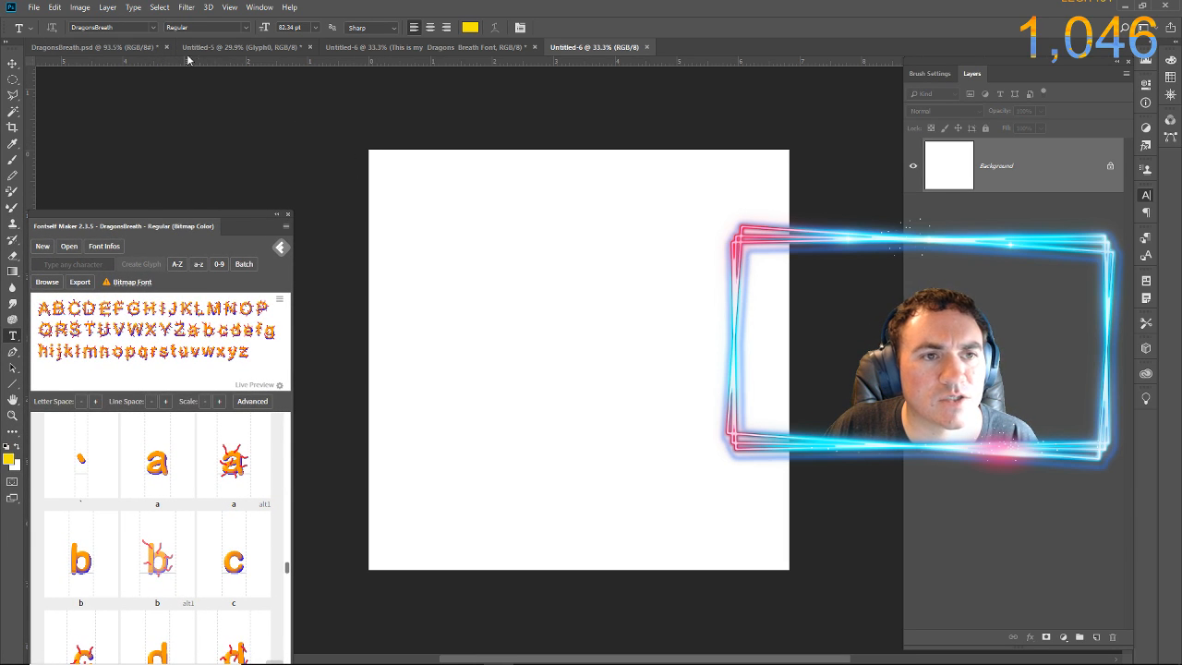
Switch the font to Trajan Color and back to DragonsBreath, recheck its glyph list for lowercase alternates and close the Glyphs panel
click(153, 28)
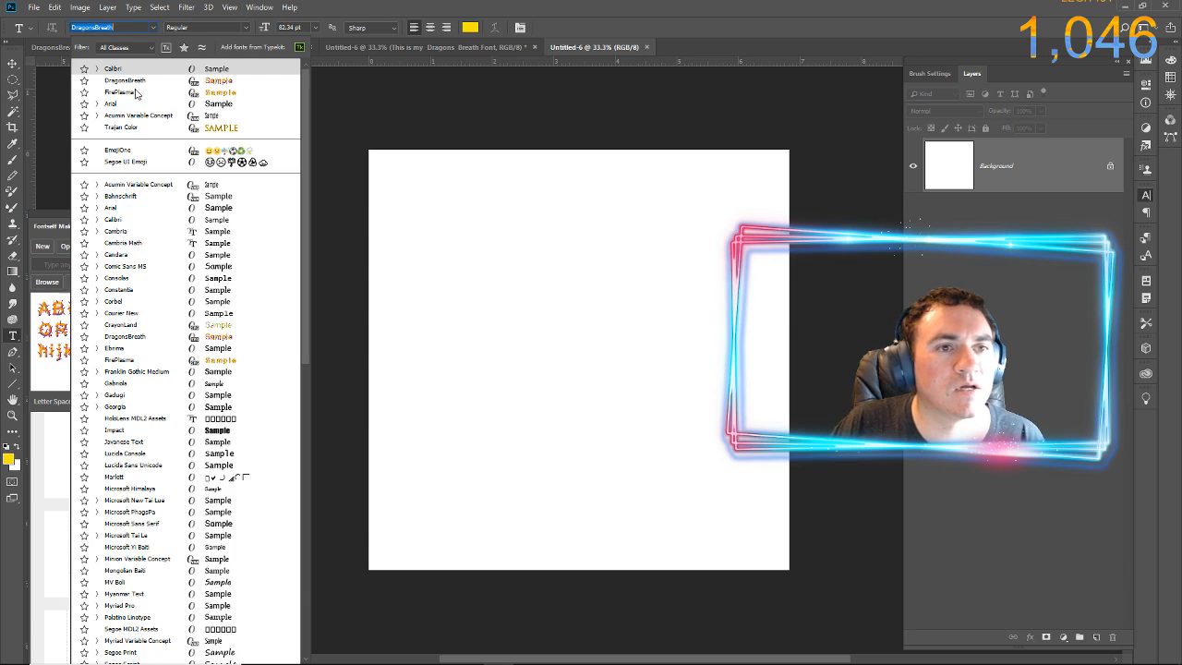
click(130, 122)
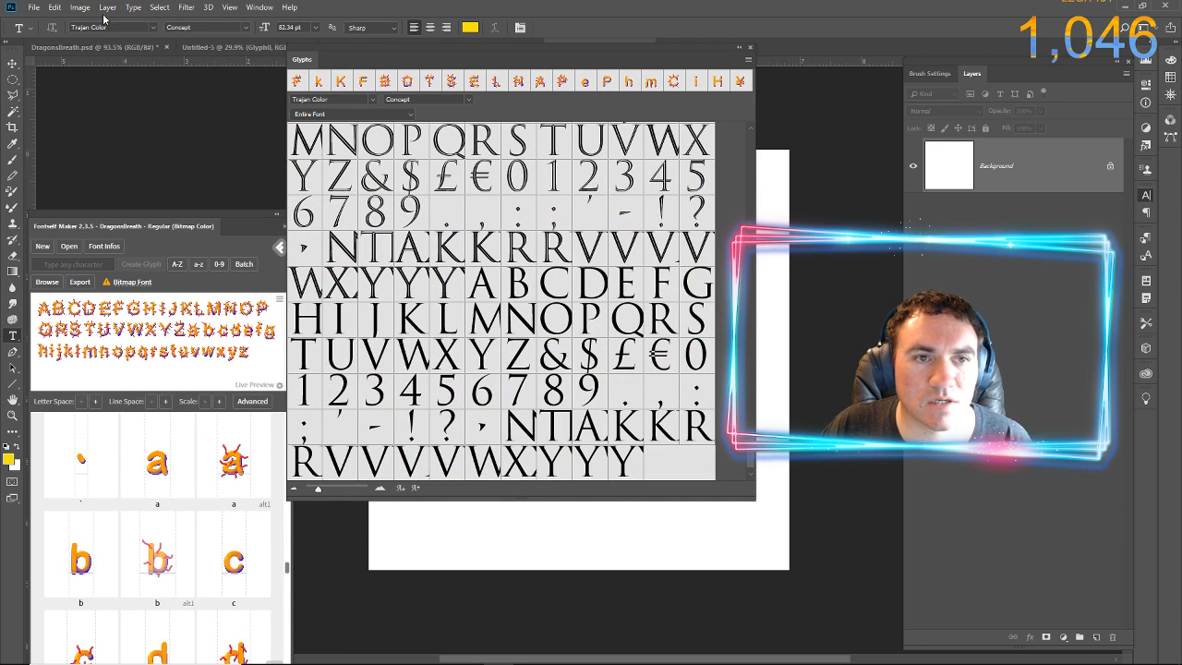
click(153, 27)
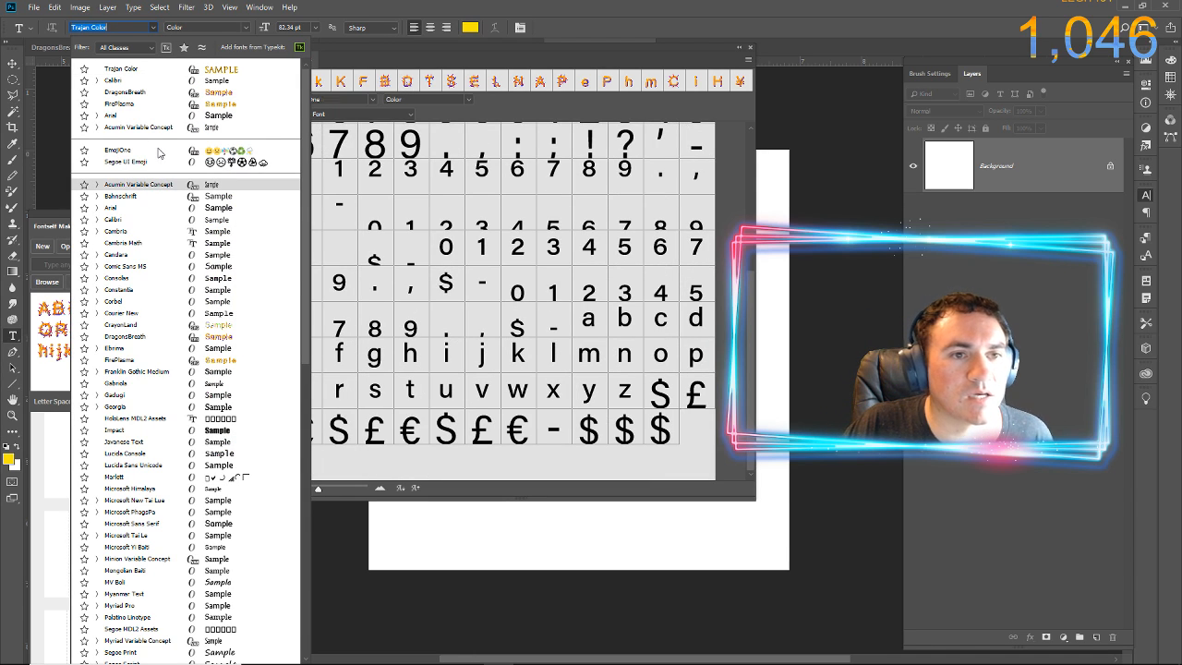
click(124, 92)
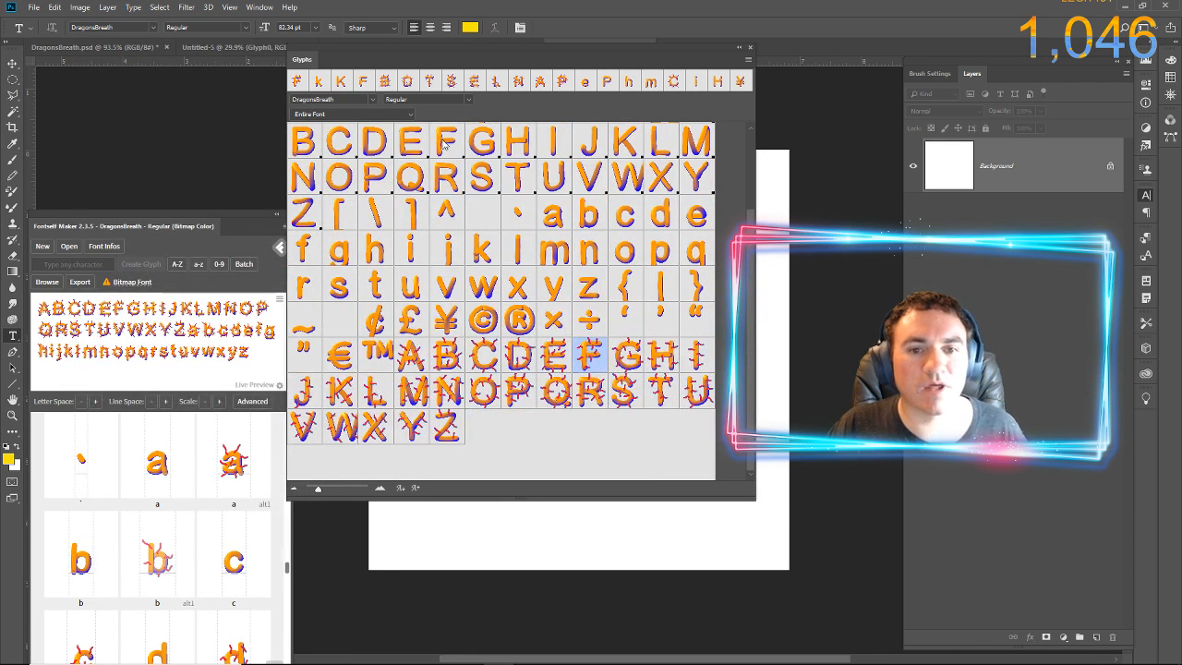
scroll(694, 250, up, 3)
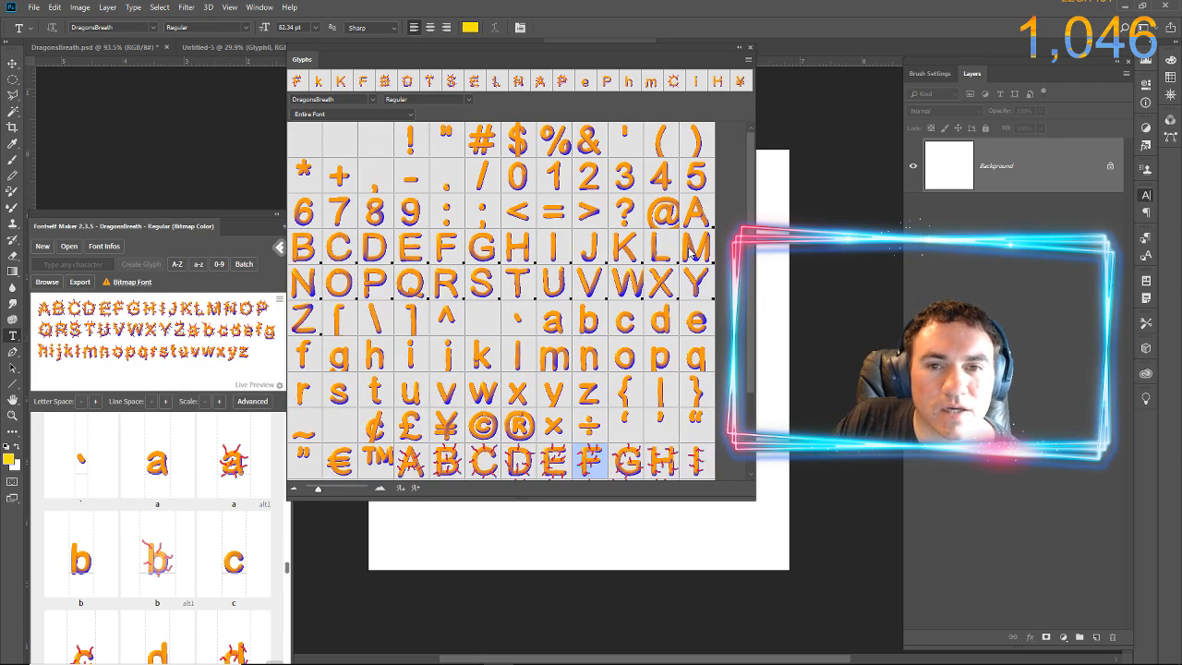
click(750, 49)
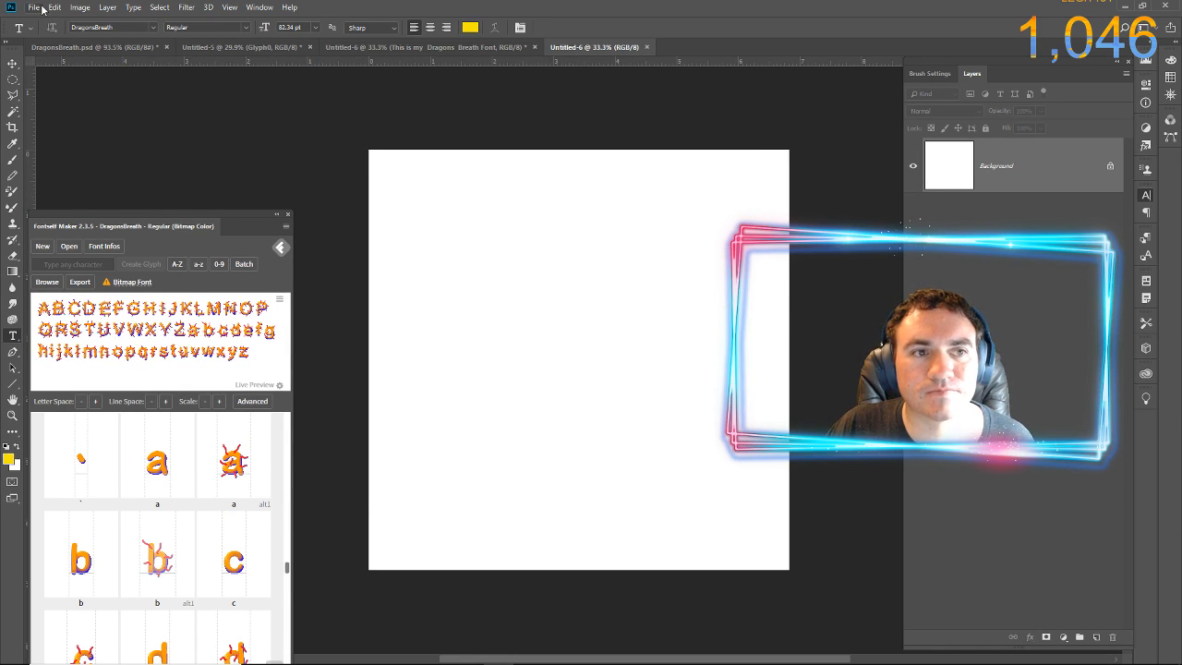
Set the type font to Comic Sans MS in the blank document and return to the "This is my Dragons Breath Font" document
click(152, 27)
click(151, 266)
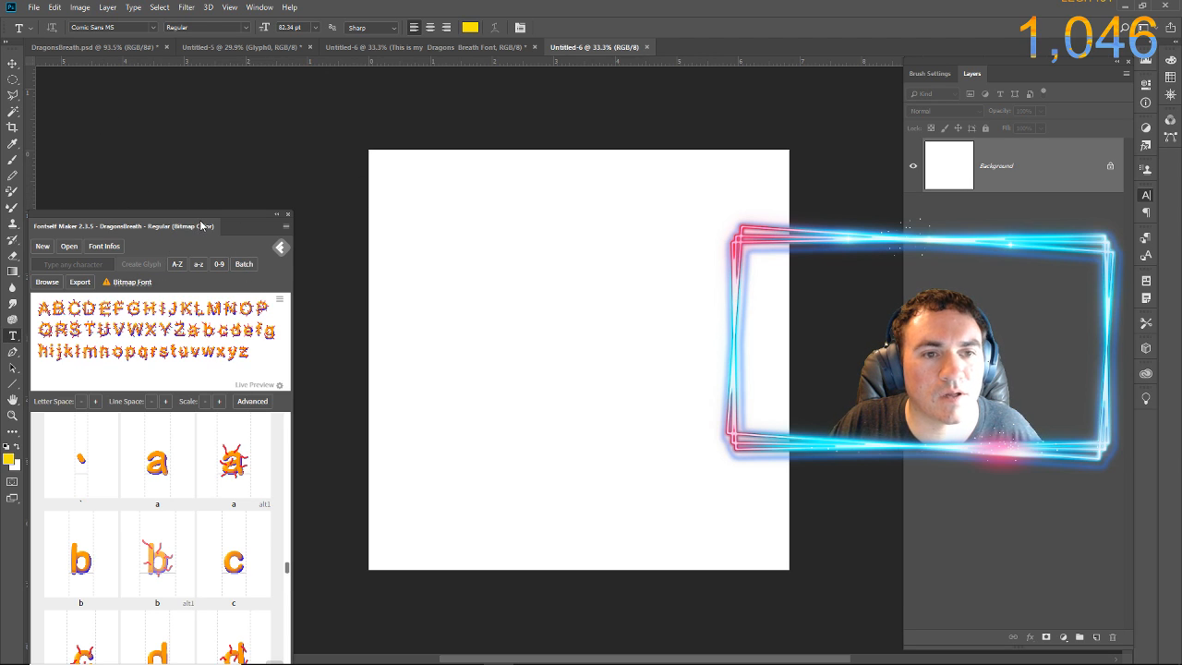
click(364, 48)
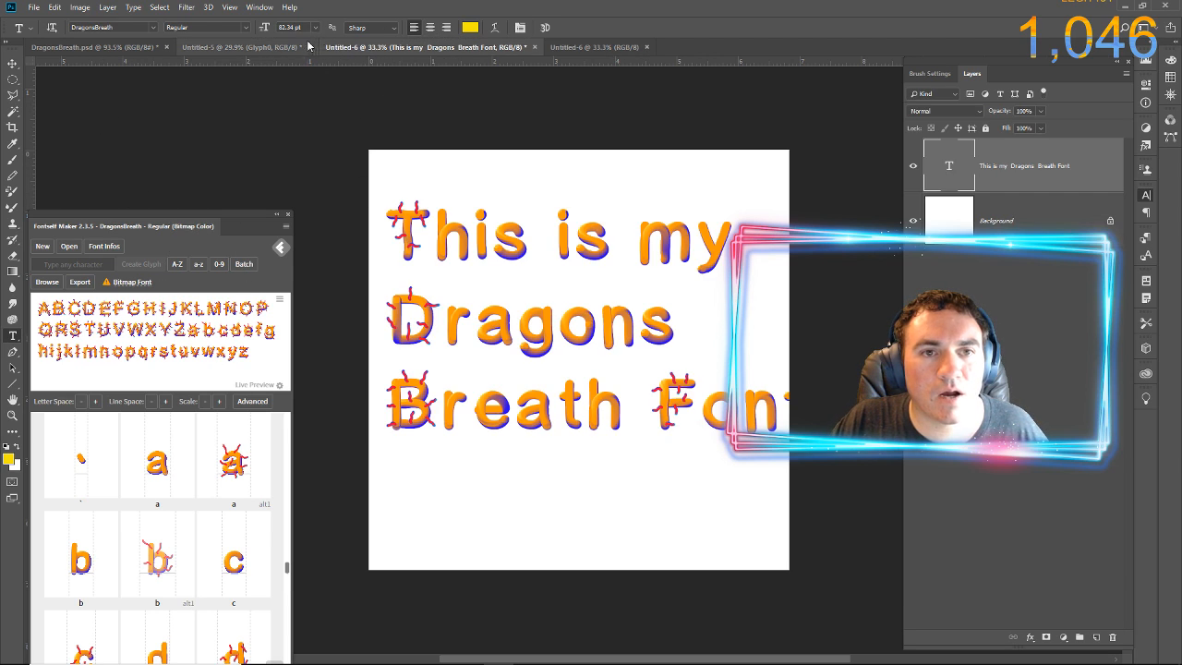
Switch to the DragonsBreath.psd document and save it
click(174, 48)
click(138, 47)
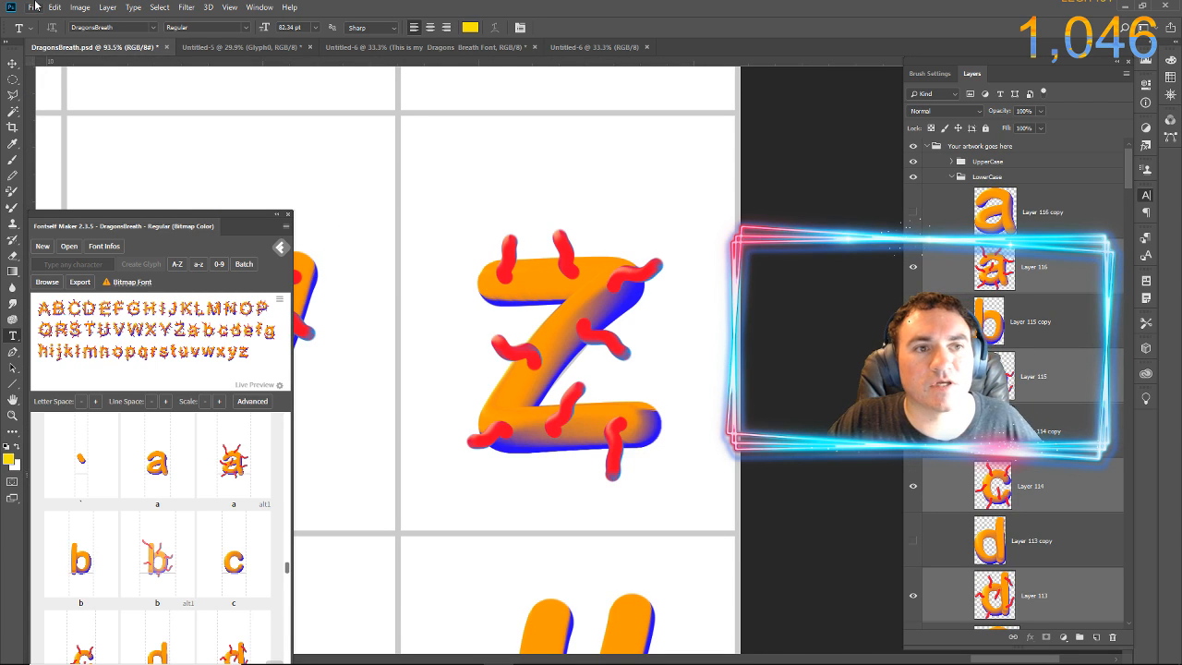
click(35, 7)
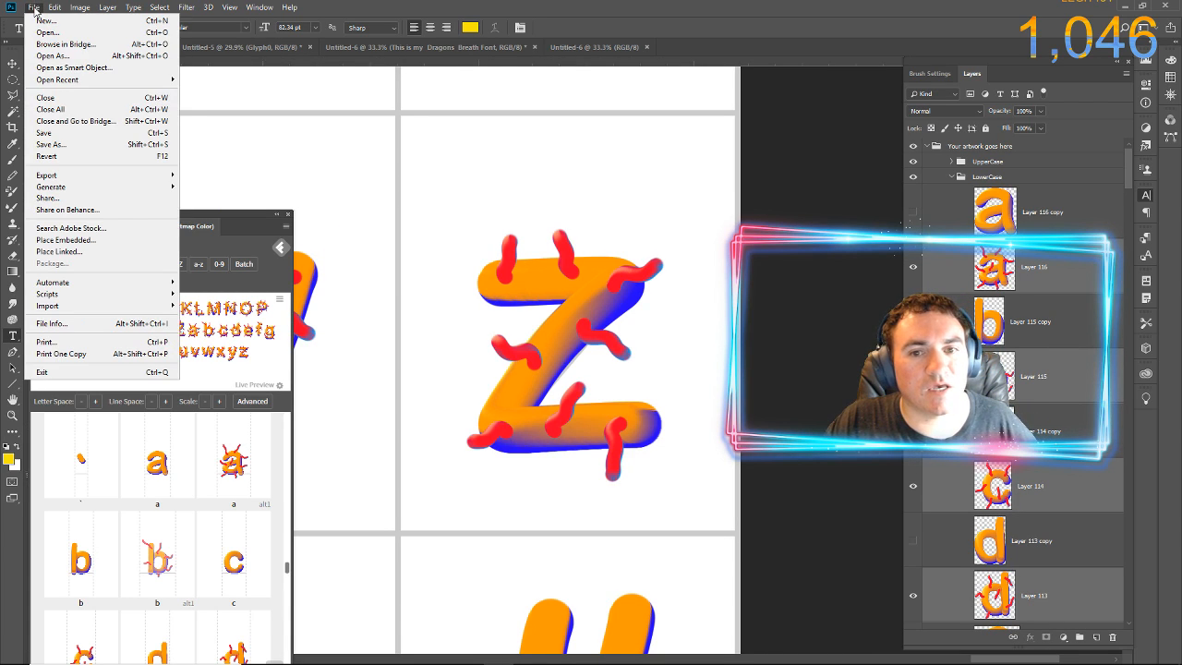
click(66, 132)
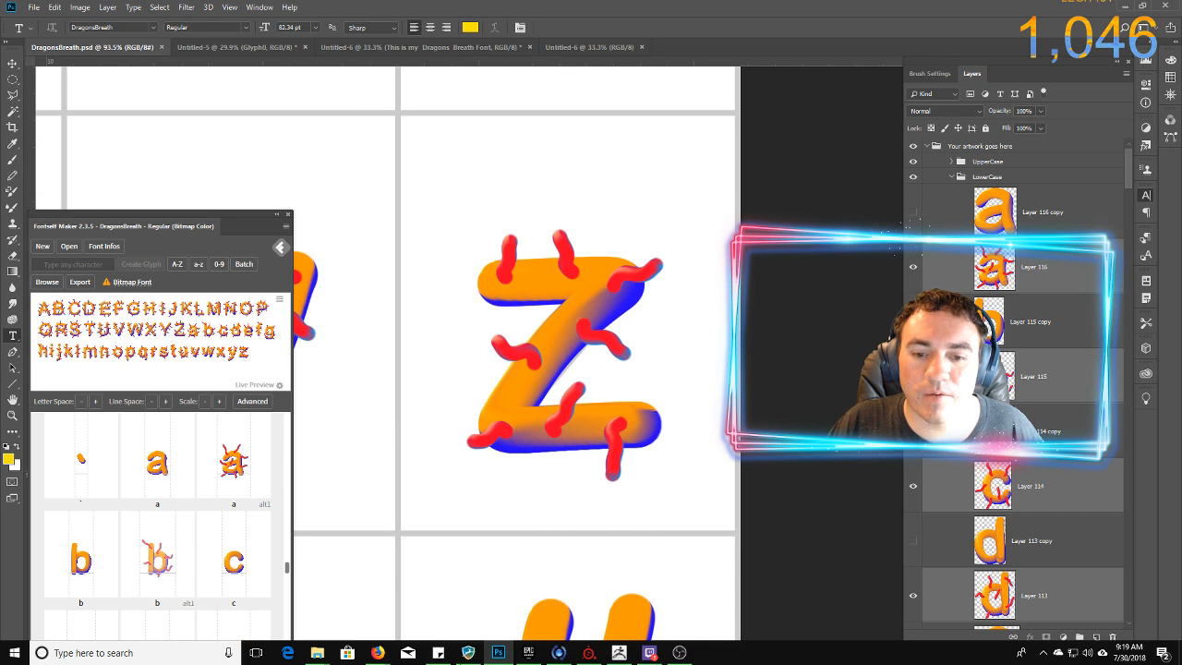
Quit Photoshop and discard the changes to the untitled documents
click(589, 653)
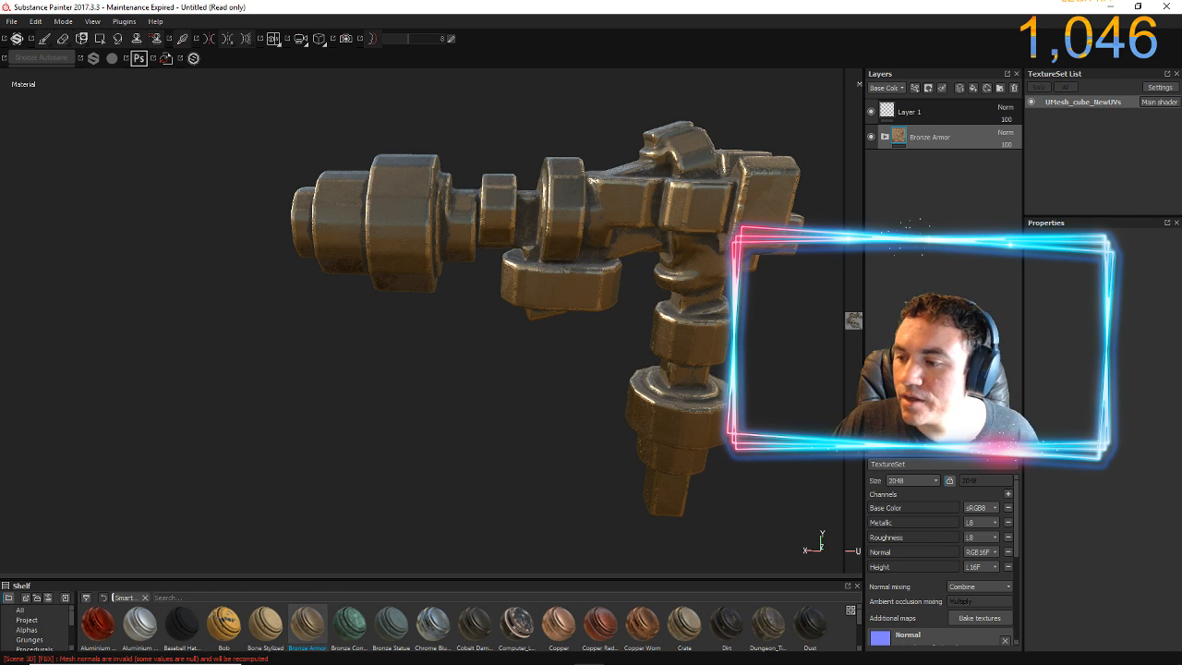
key(alt+Tab)
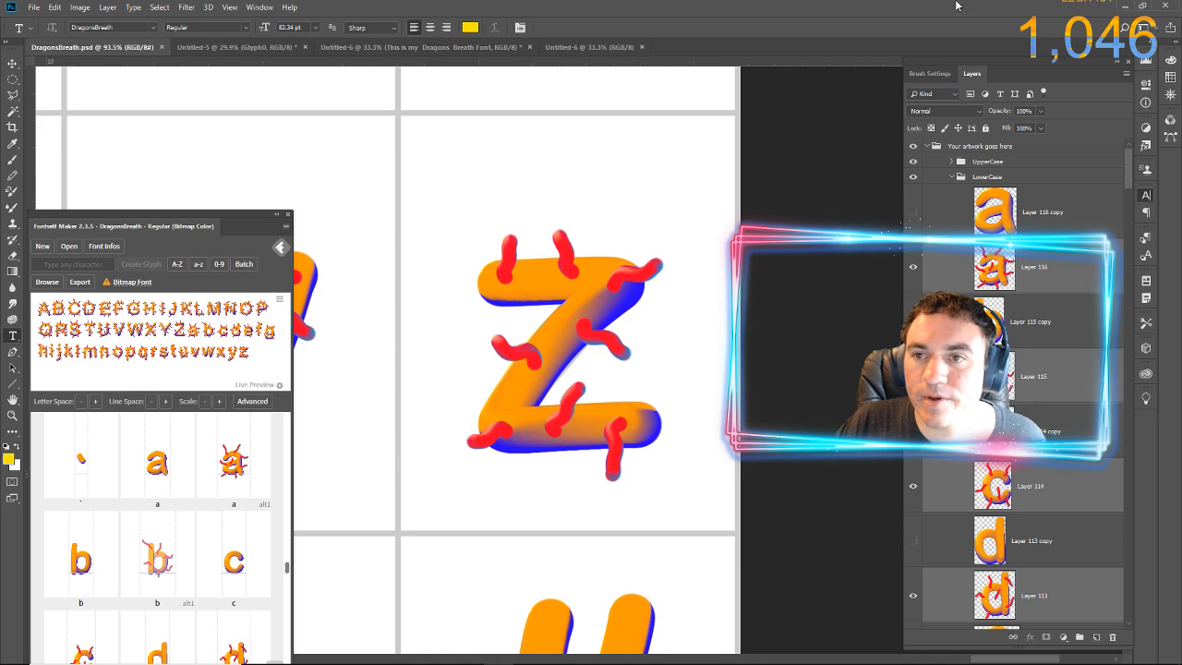
click(1166, 5)
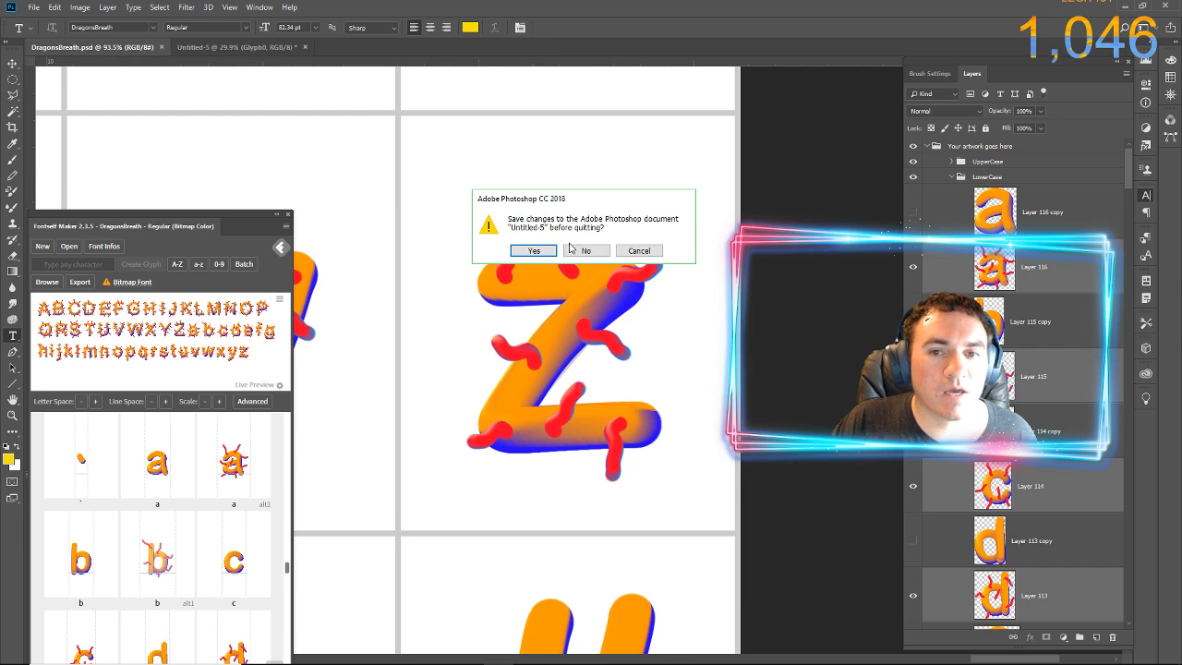
click(573, 250)
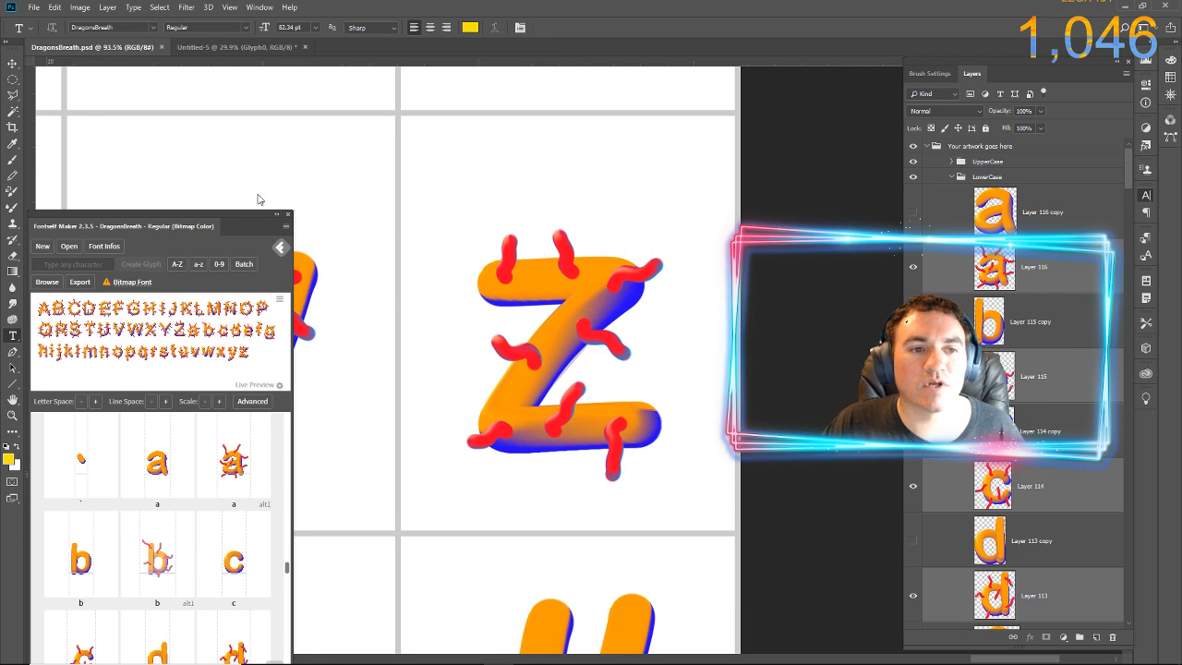
click(210, 215)
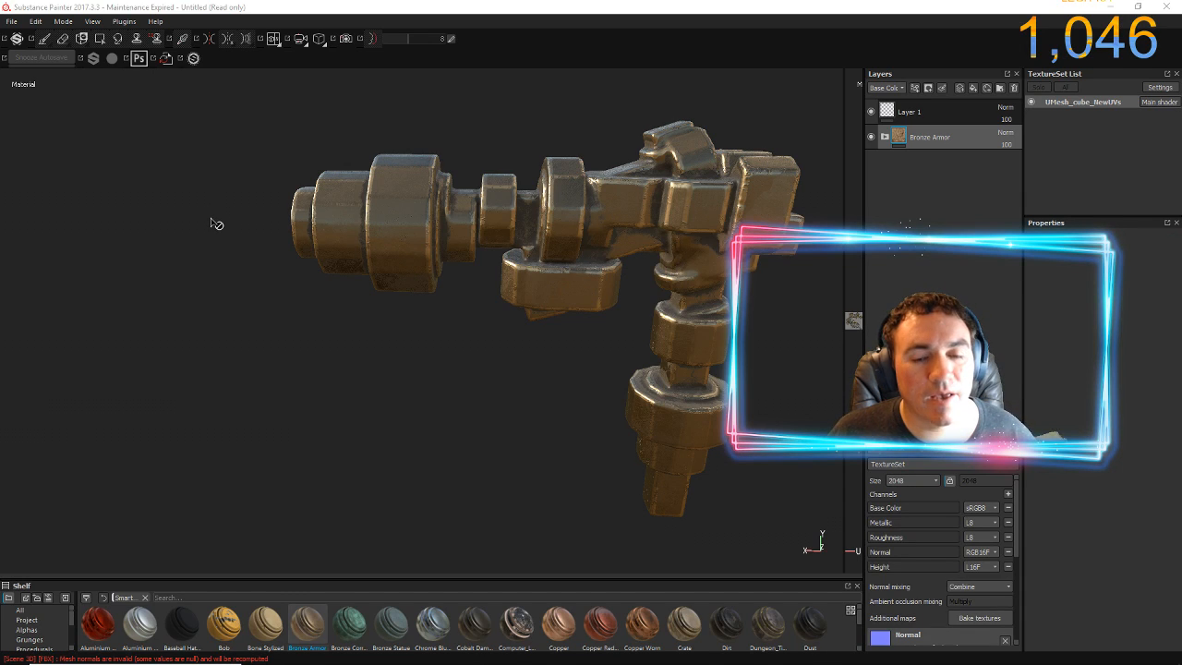
Relaunch Adobe Photoshop CC 2018 so that it reloads the installed fonts
mouse_move(149, 661)
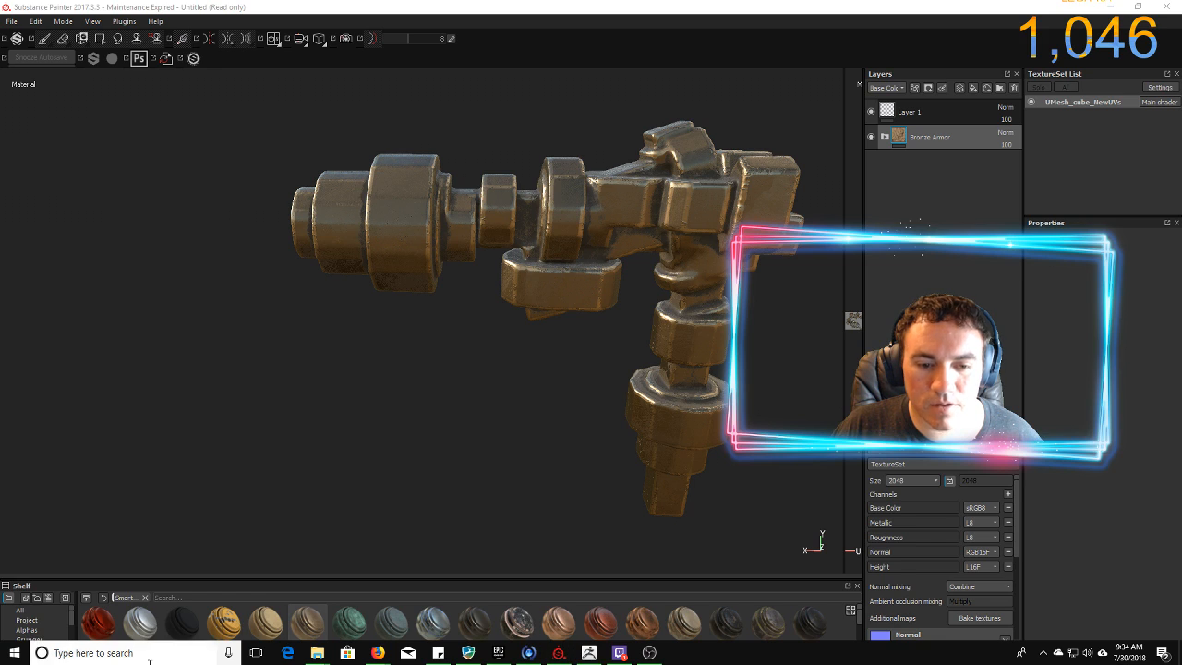
click(14, 652)
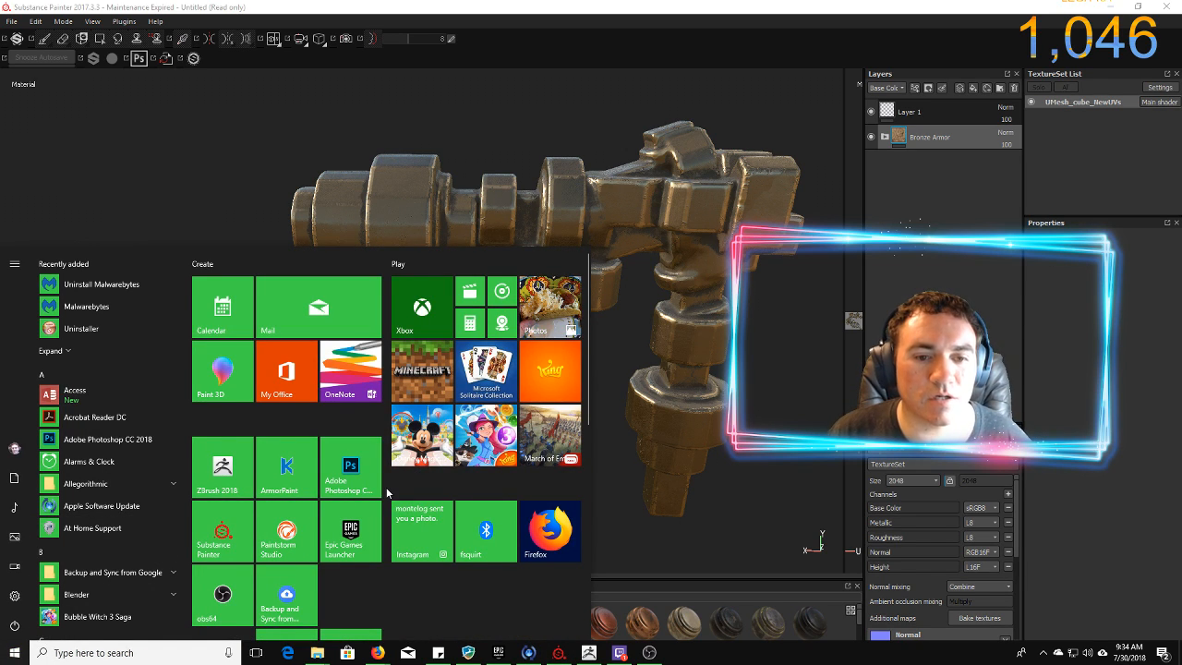
key(Escape)
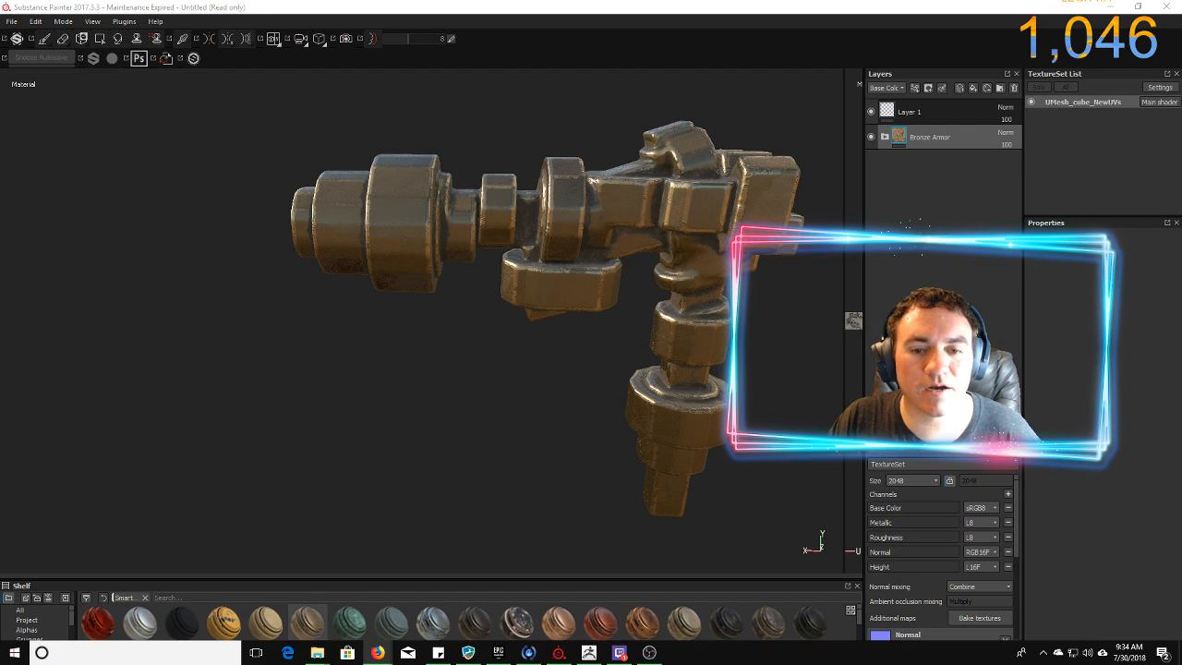
click(14, 653)
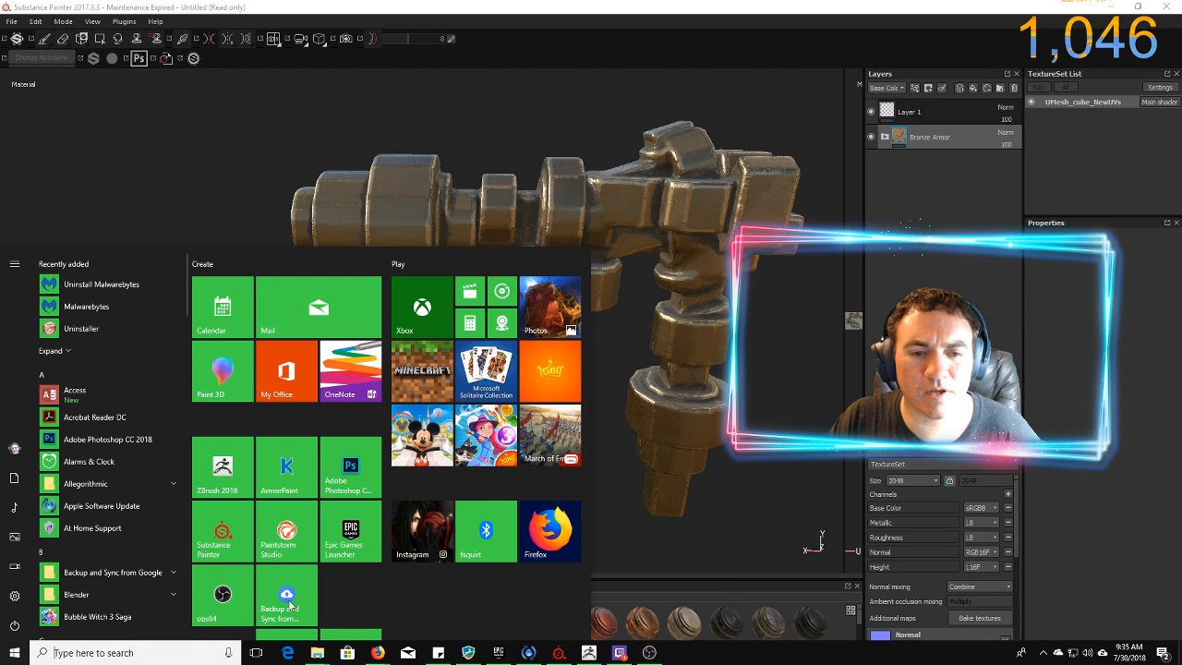
click(343, 475)
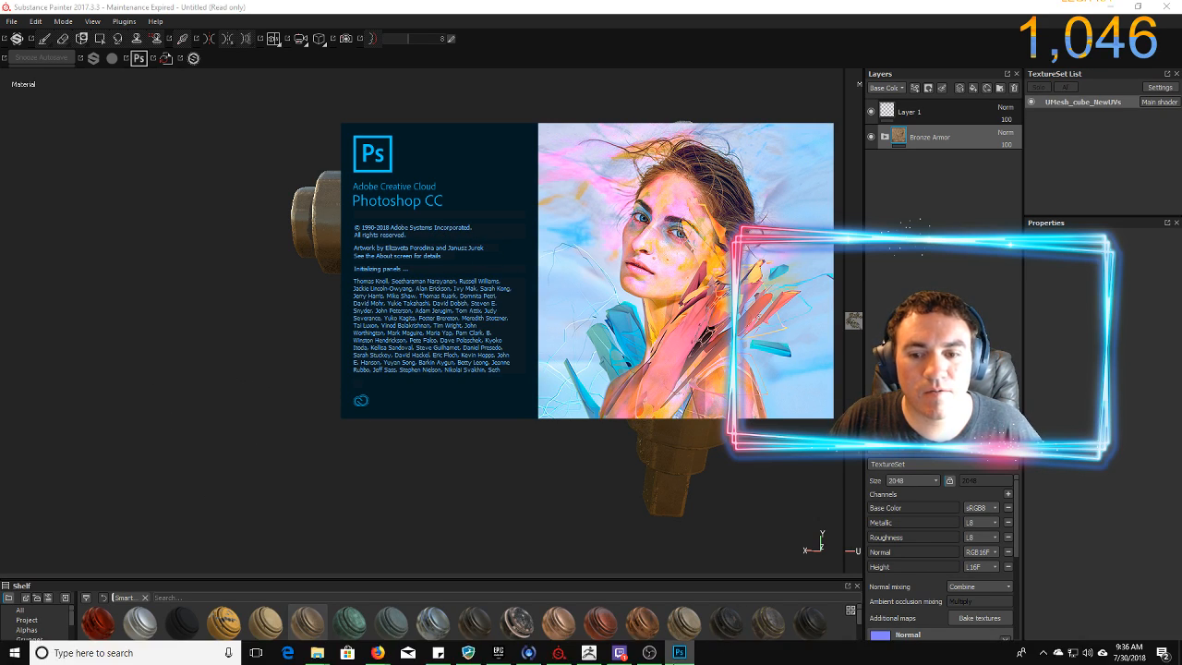
mouse_move(678, 652)
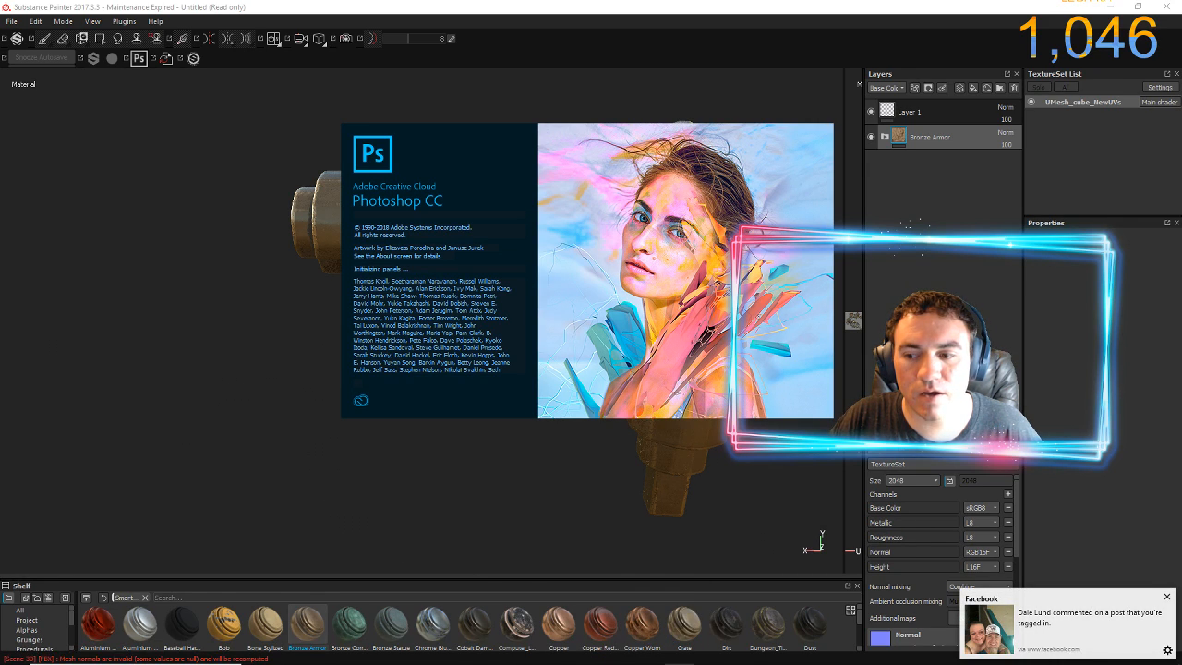
click(1166, 597)
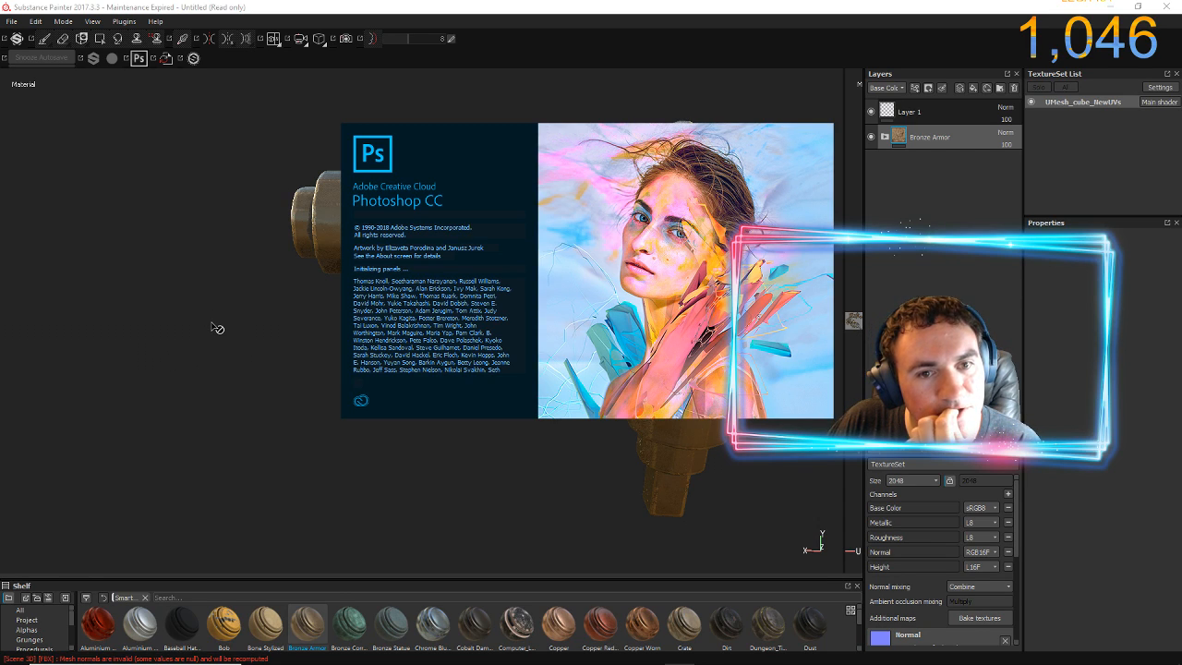
mouse_move(407, 661)
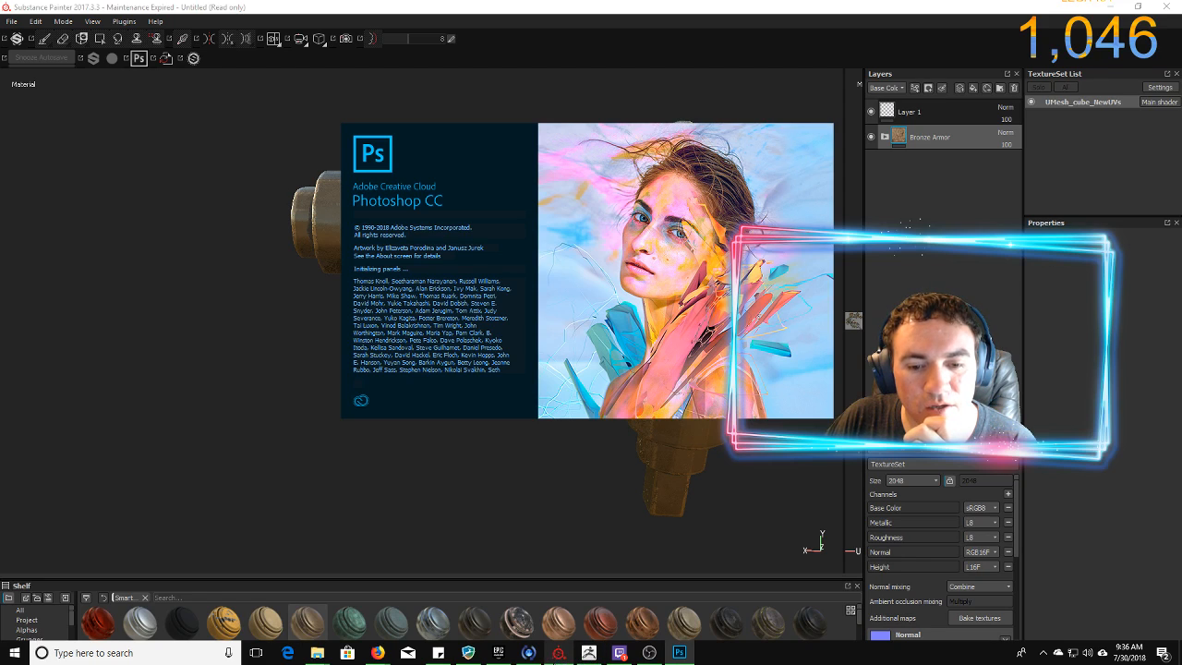
click(558, 655)
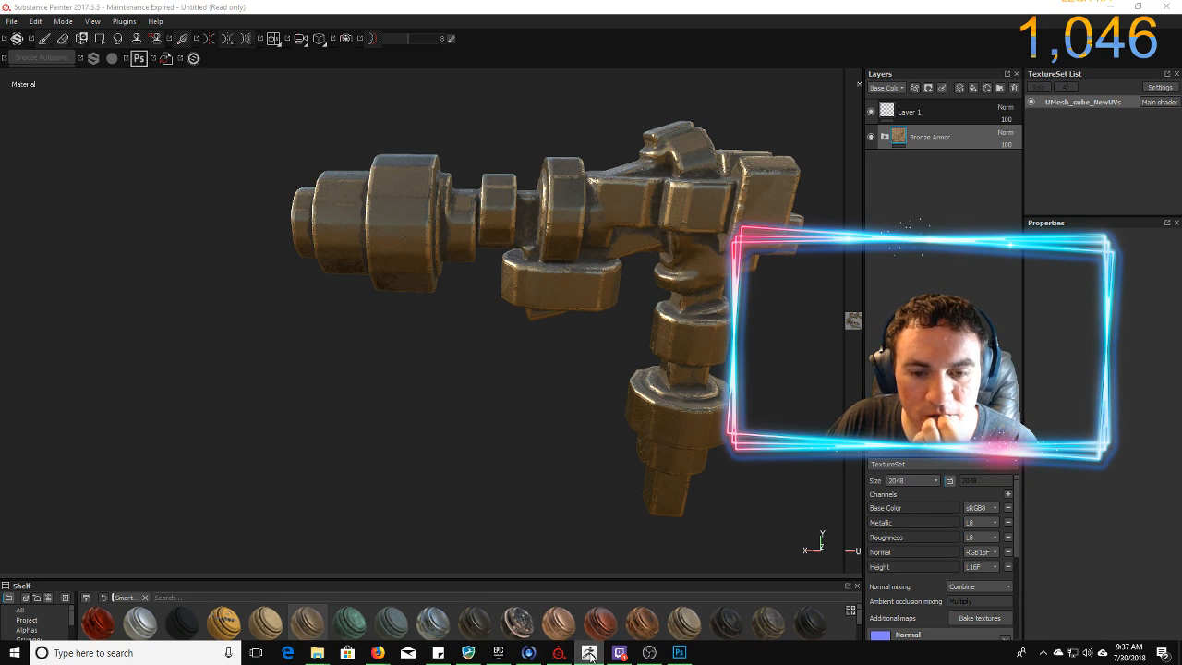
Switch to ZBrush, maximize its window and quick-save the current project
click(590, 653)
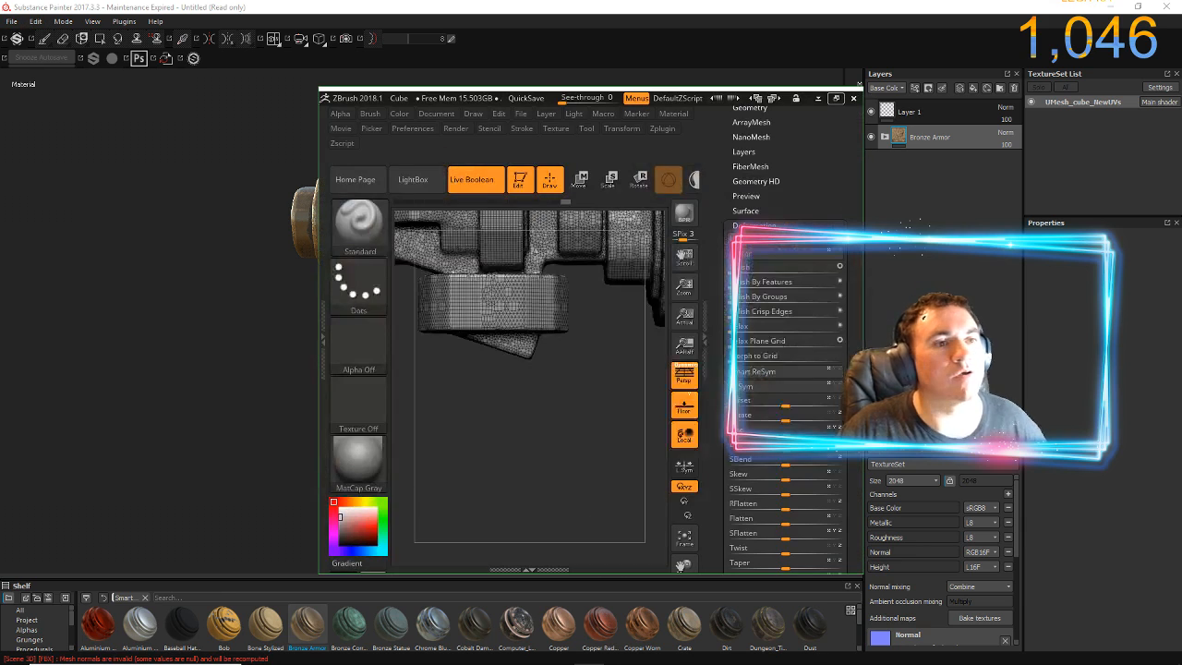
click(836, 98)
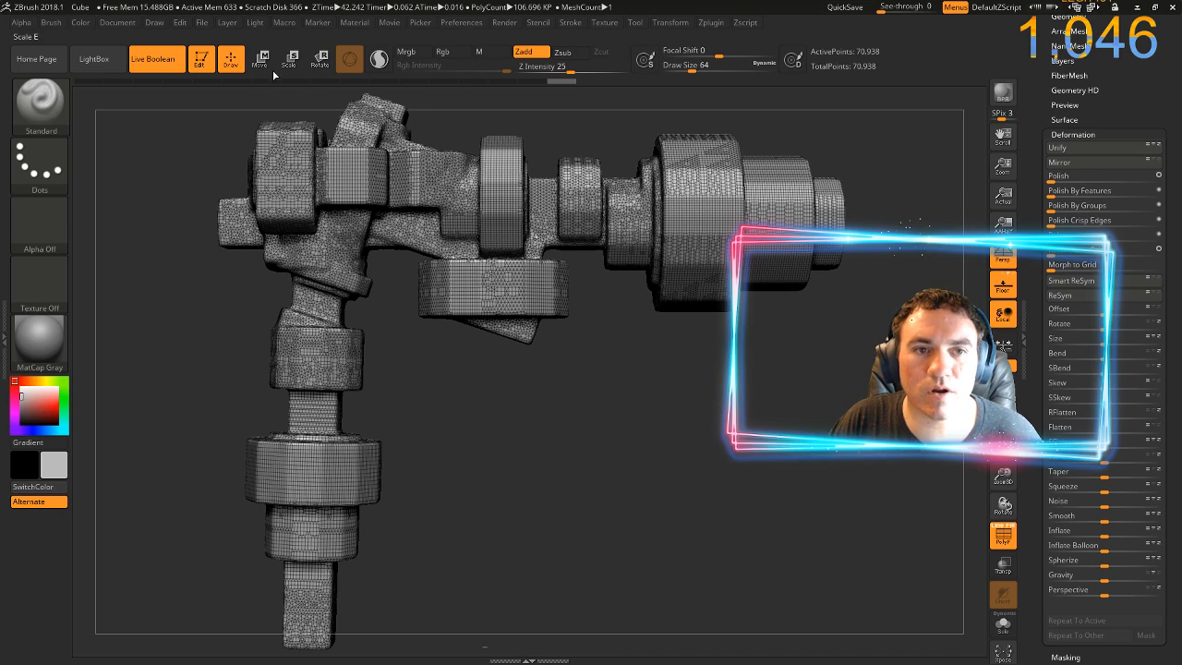
click(100, 22)
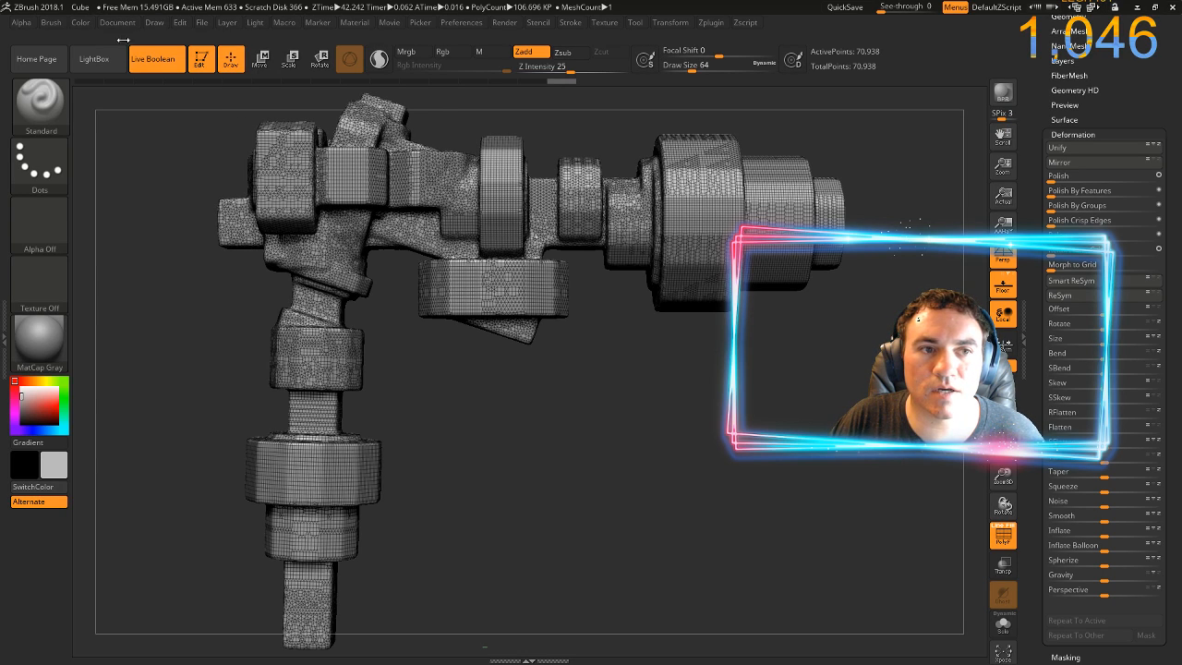
click(842, 8)
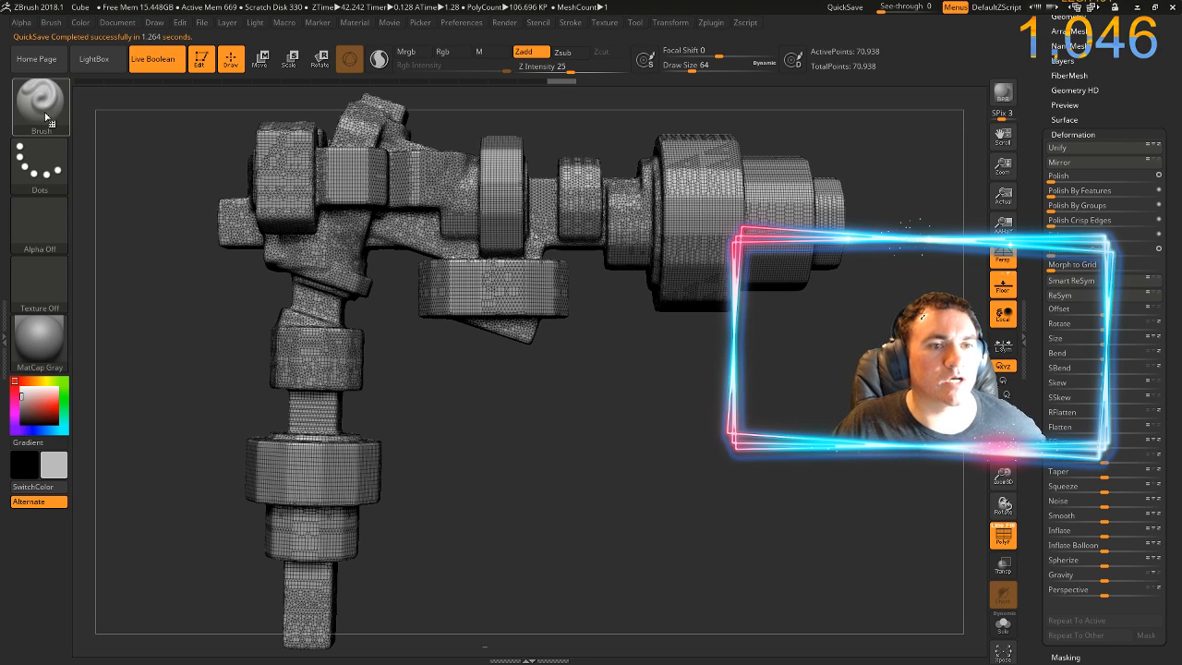
Load the DynaMesh_Sphere_128 project from LightBox without saving the current project
click(102, 59)
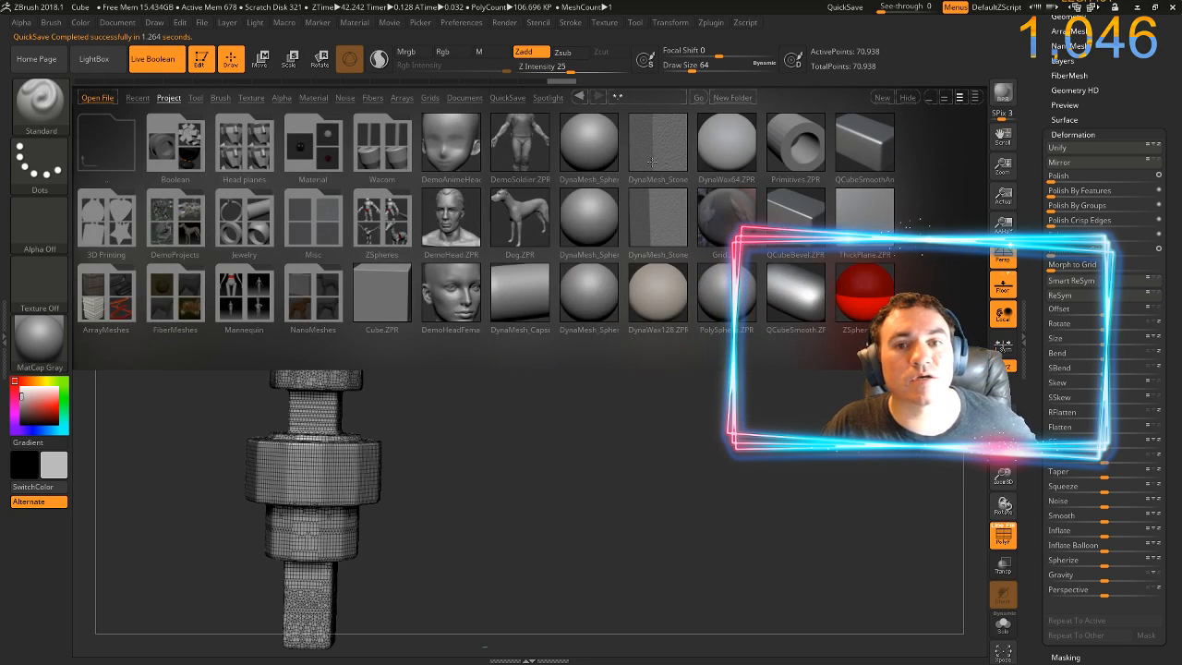
double_click(608, 147)
click(633, 379)
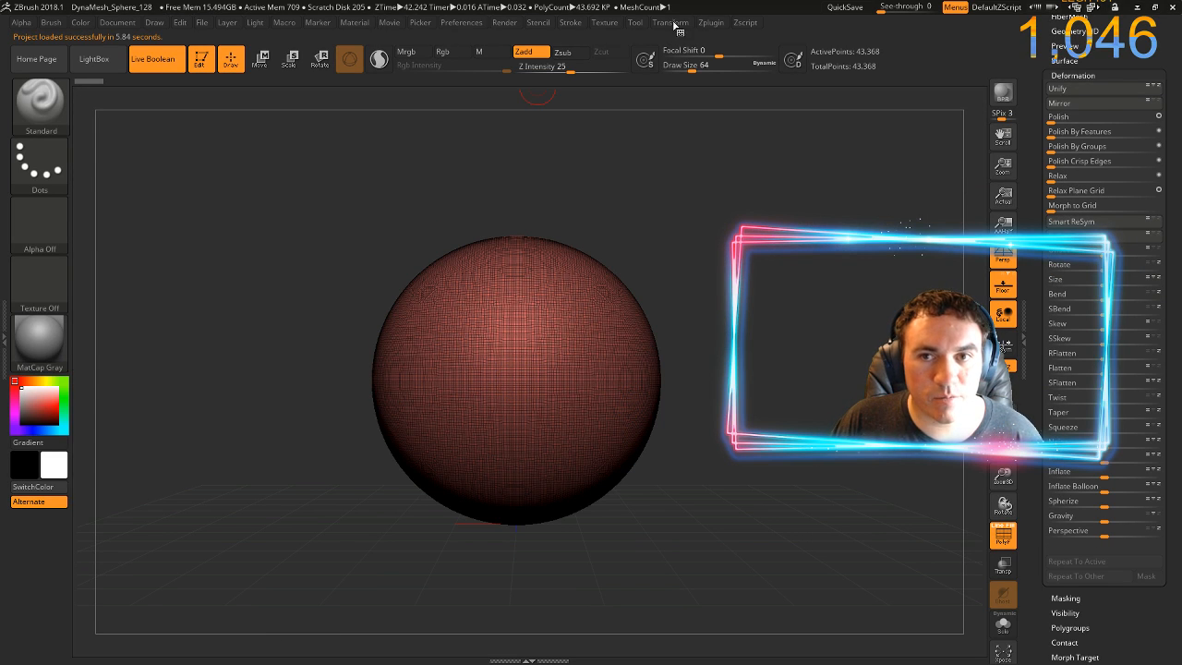
Create a new 3D text reading "Happy FontSelf" with the Text 3D & Vector Shapes plugin
click(712, 22)
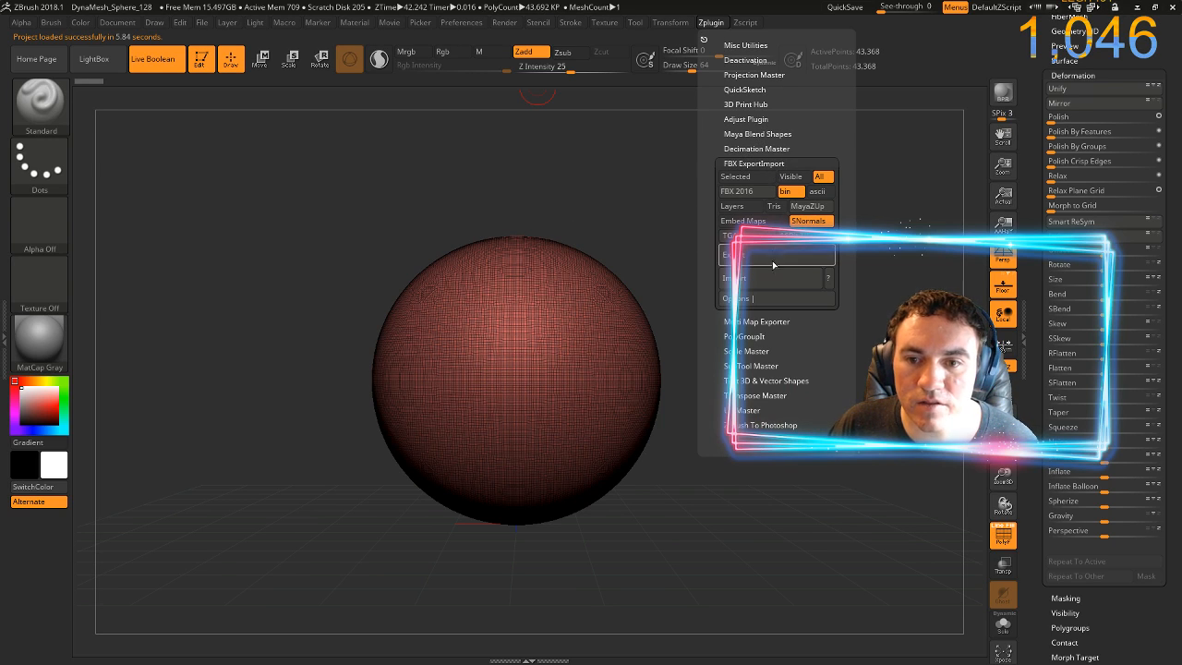
click(761, 384)
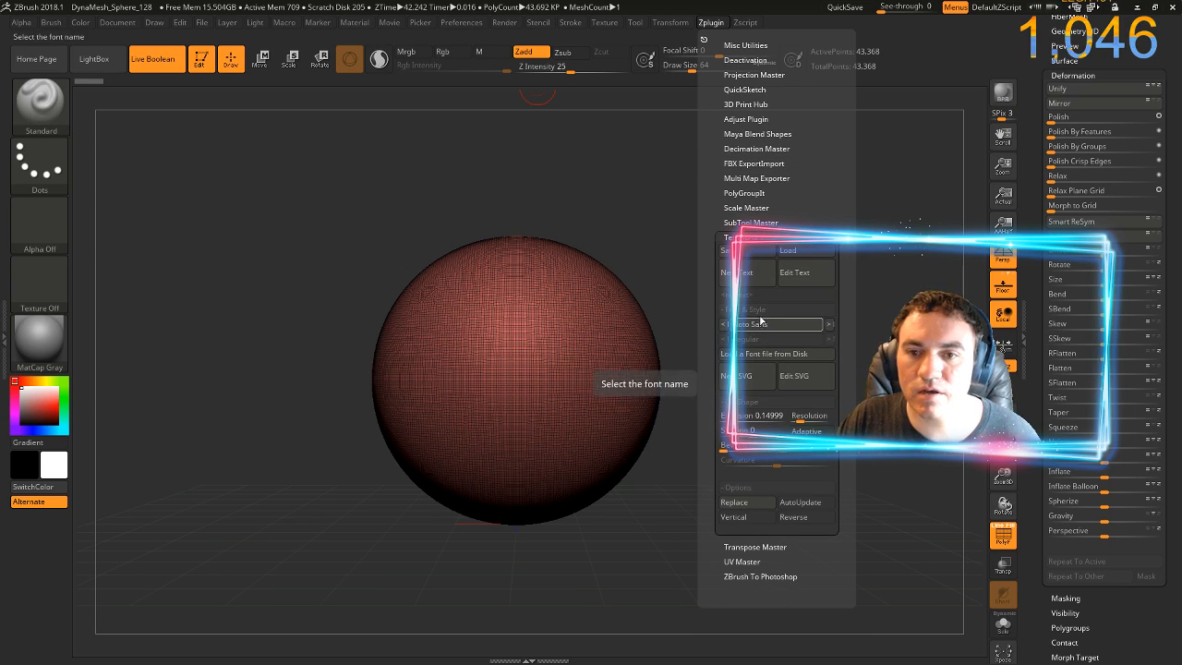
click(752, 272)
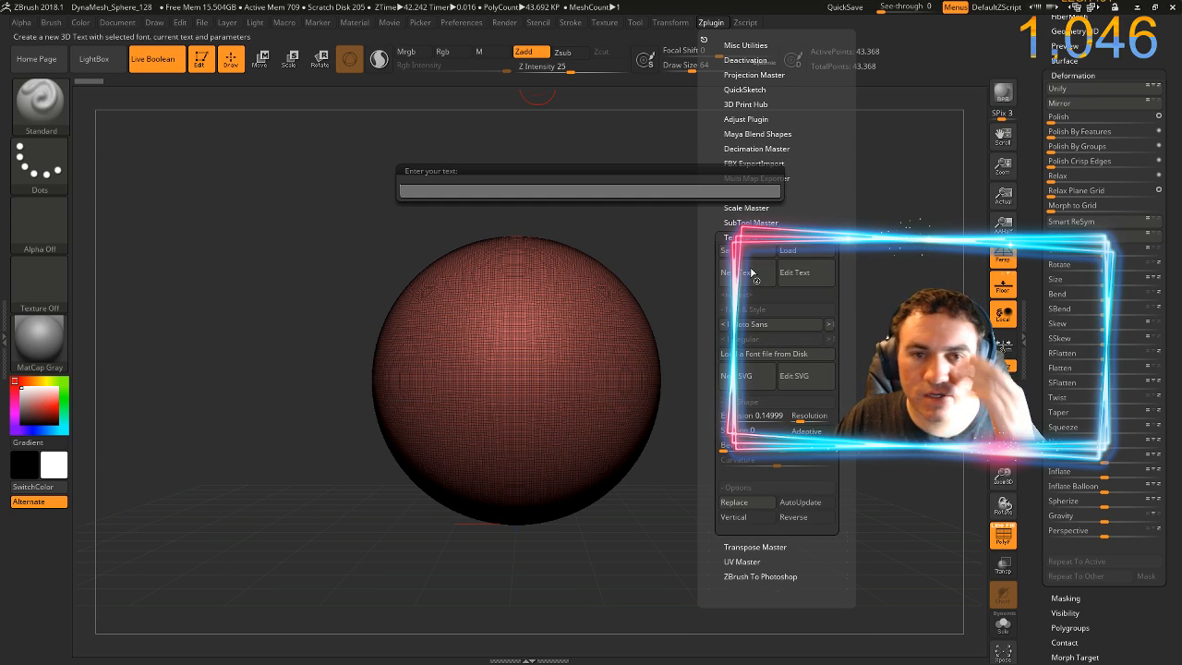
text(Happ)
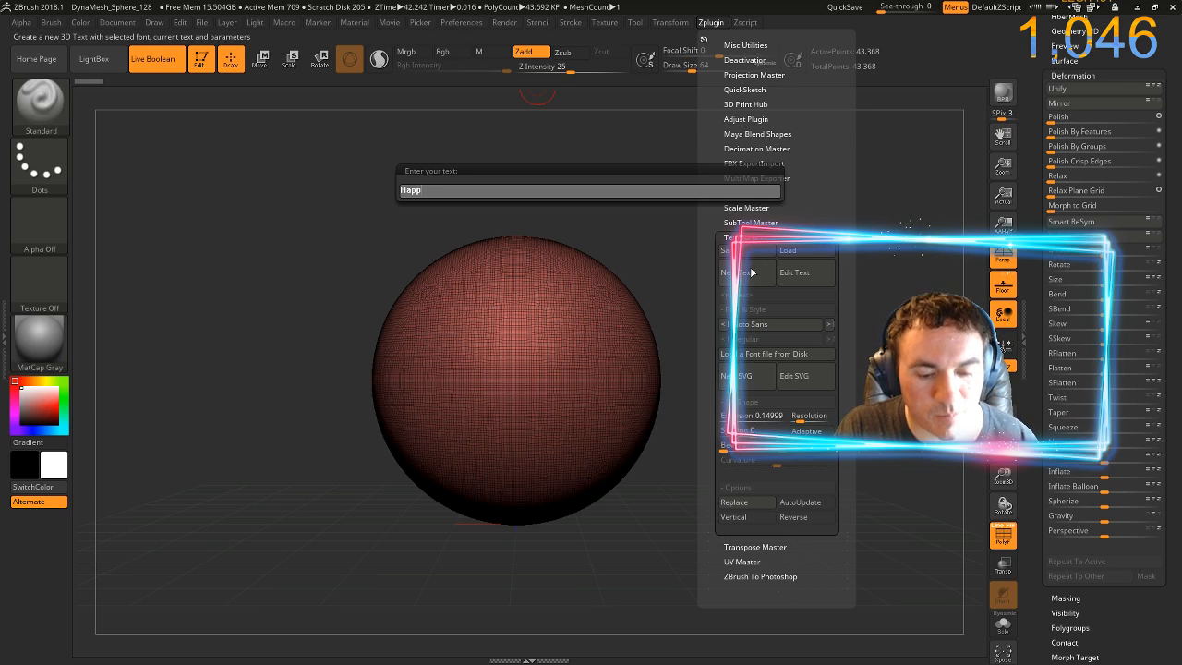
text(y Font)
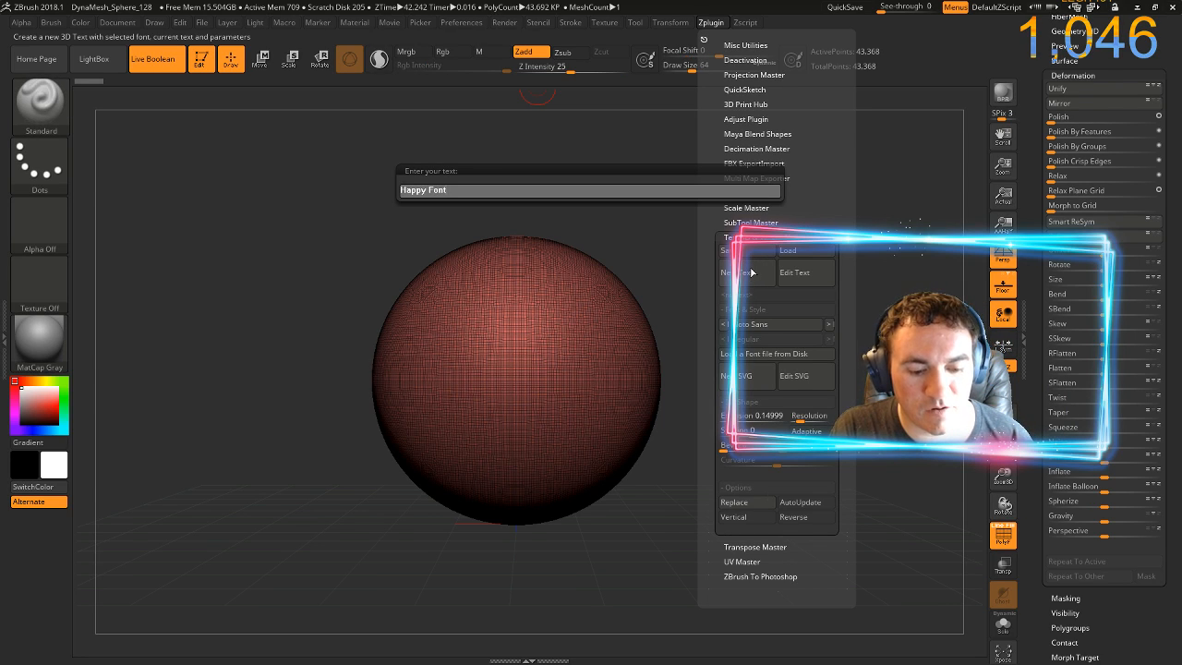
text(Self)
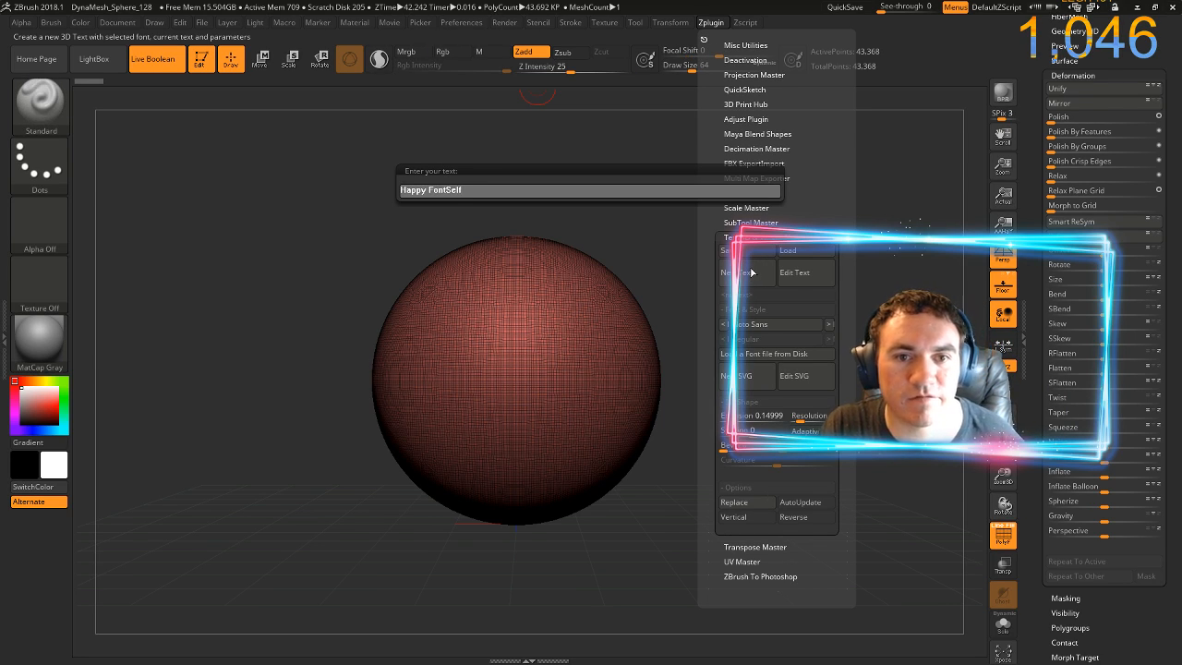
key(Return)
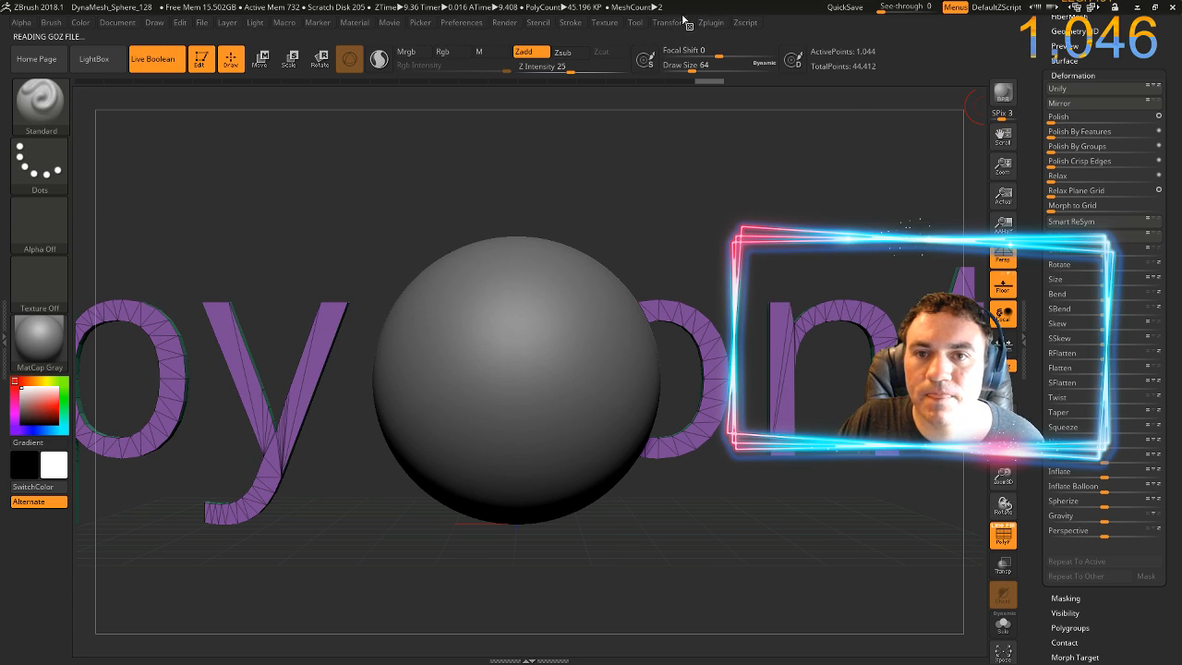
Try to change the font of the "Happy FontSelf" 3D text to DragonsBreath
click(712, 22)
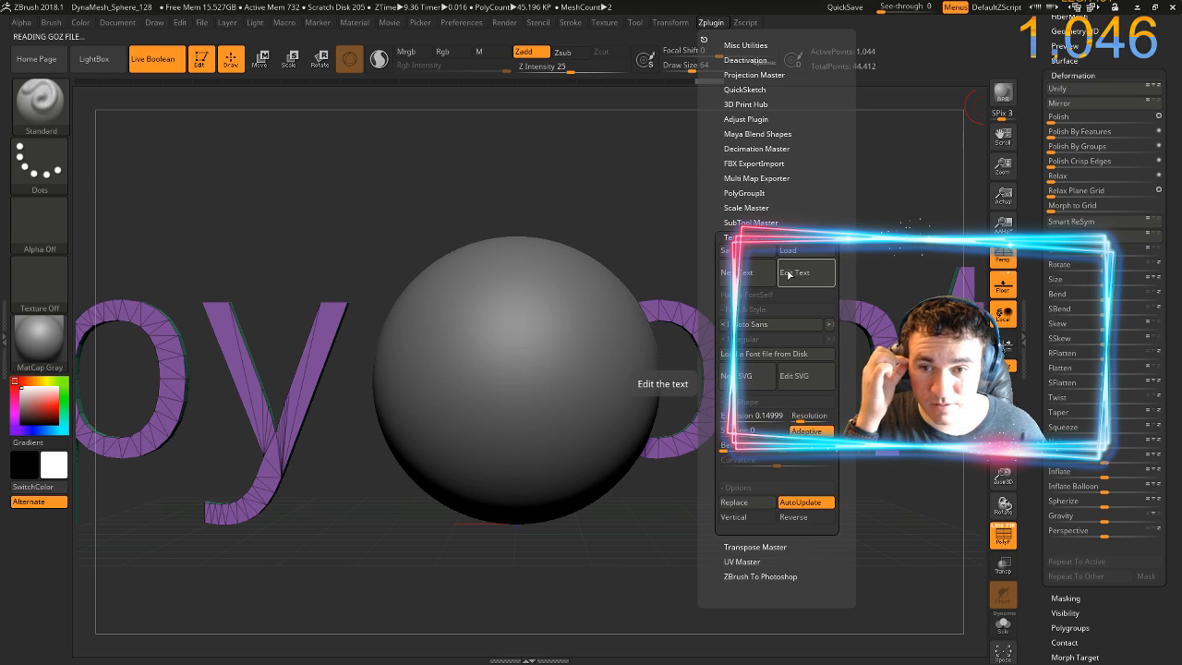
click(755, 326)
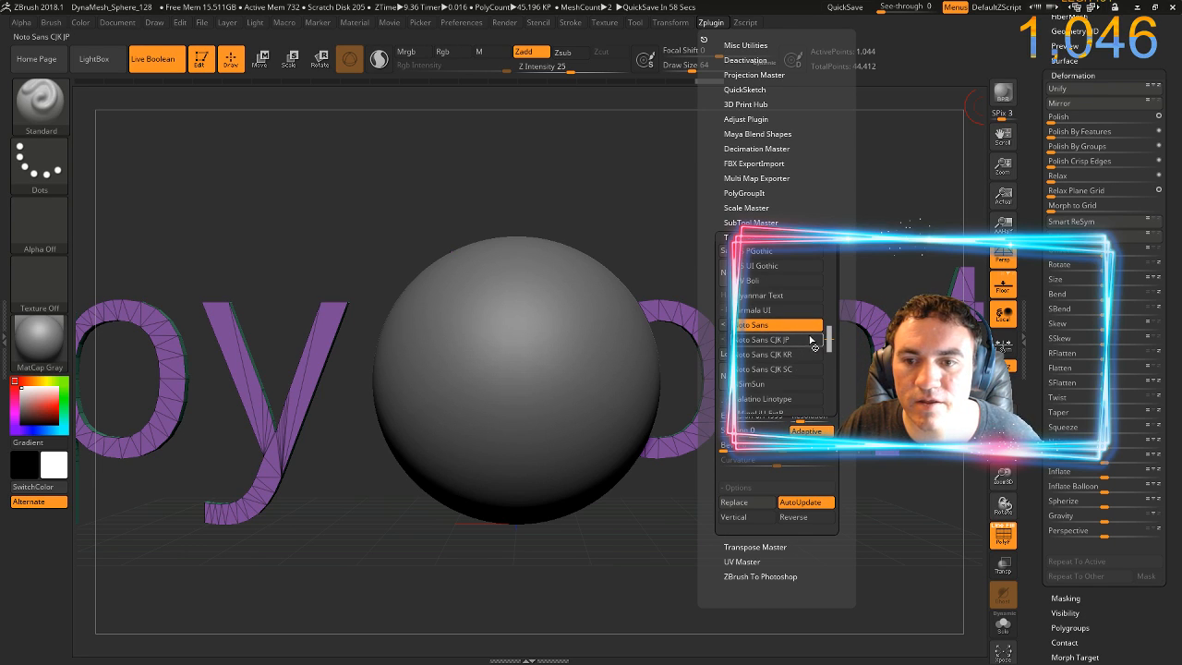
drag(830, 343, 834, 248)
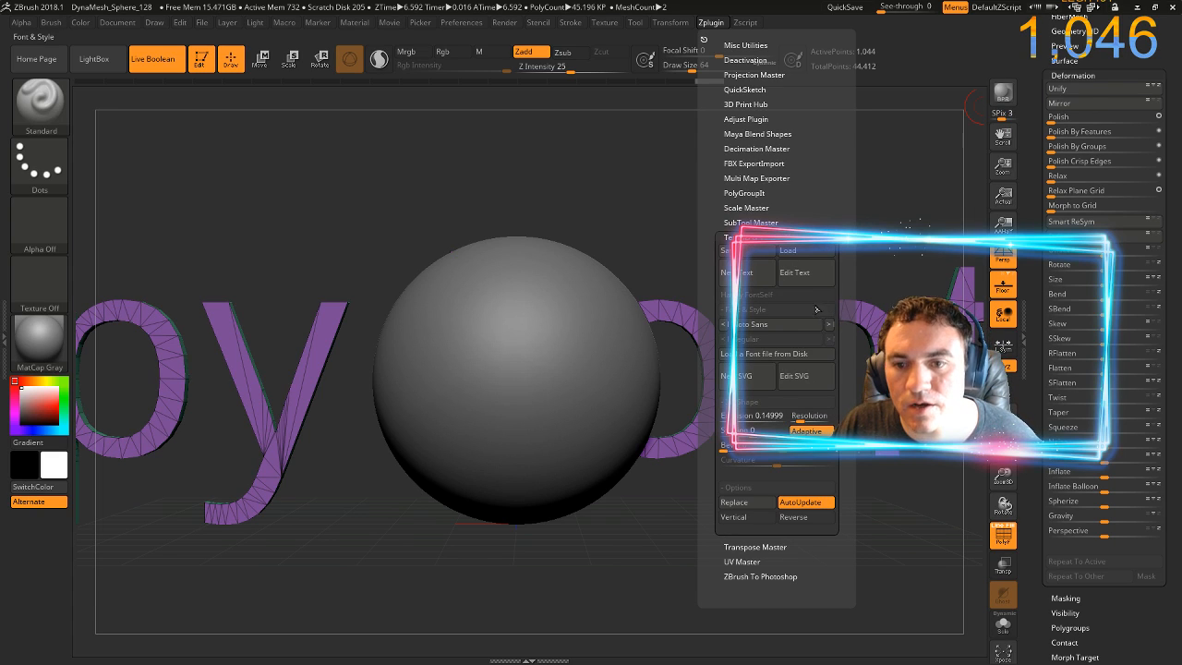
click(795, 324)
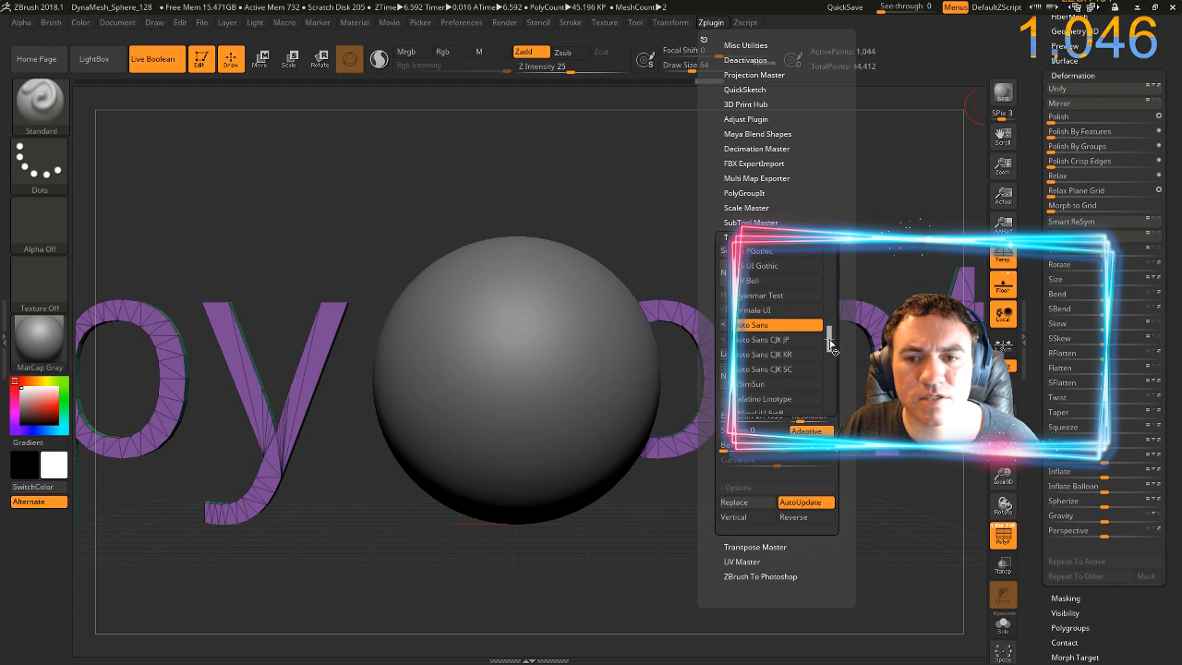
drag(829, 343, 840, 269)
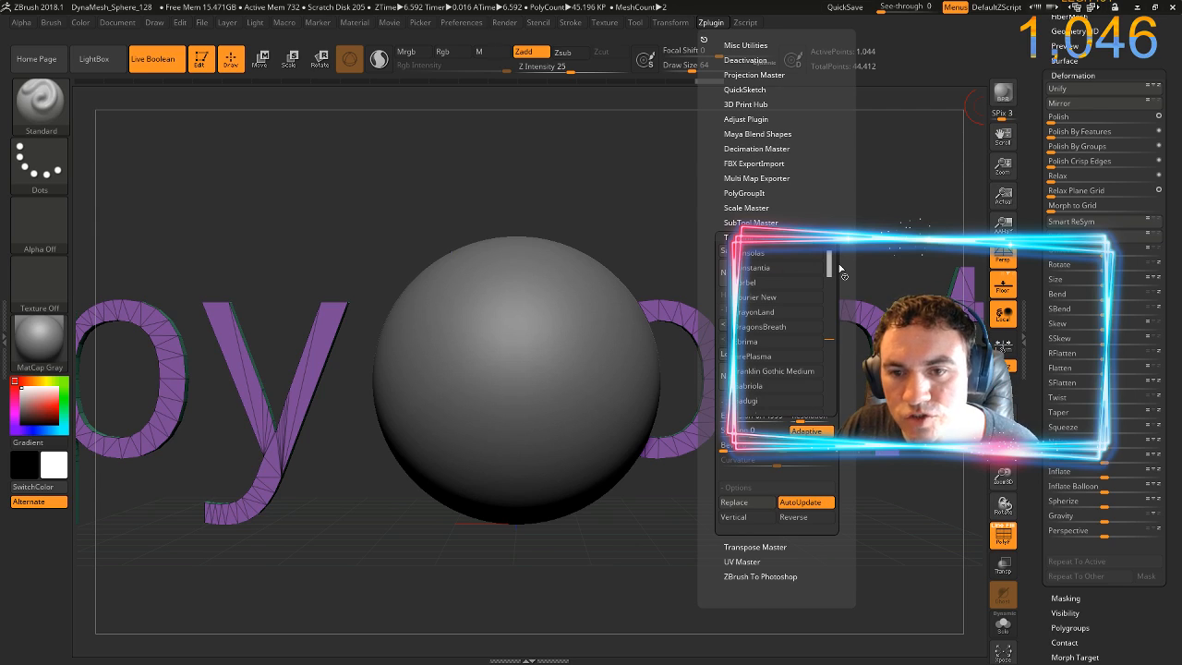
click(772, 297)
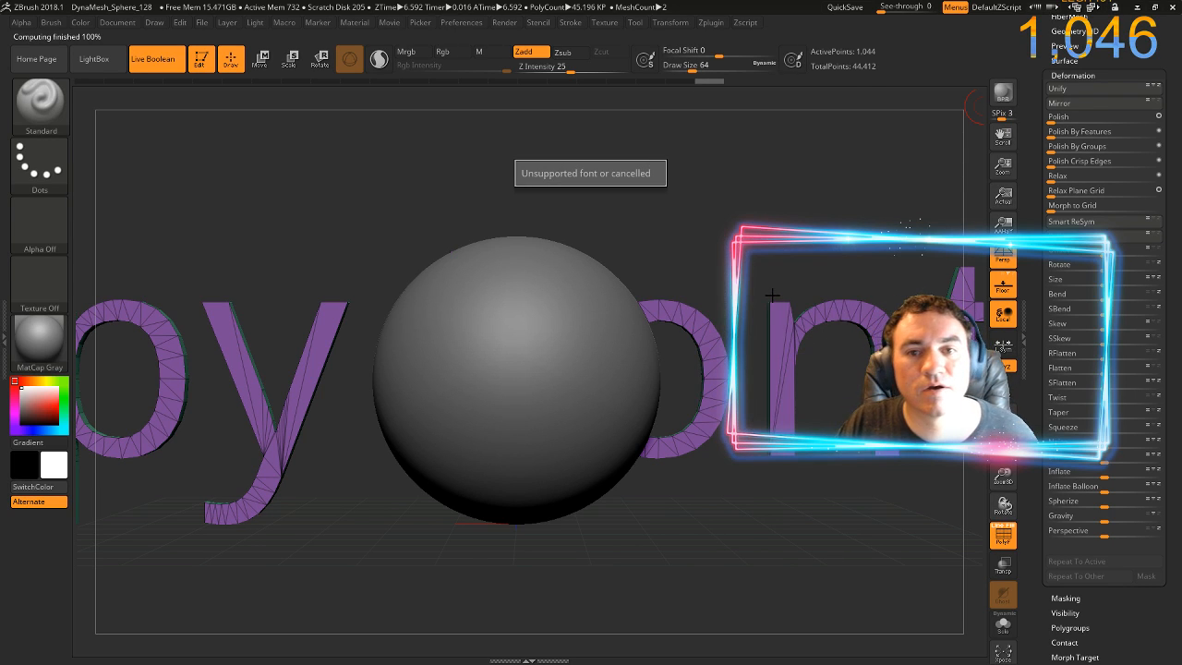